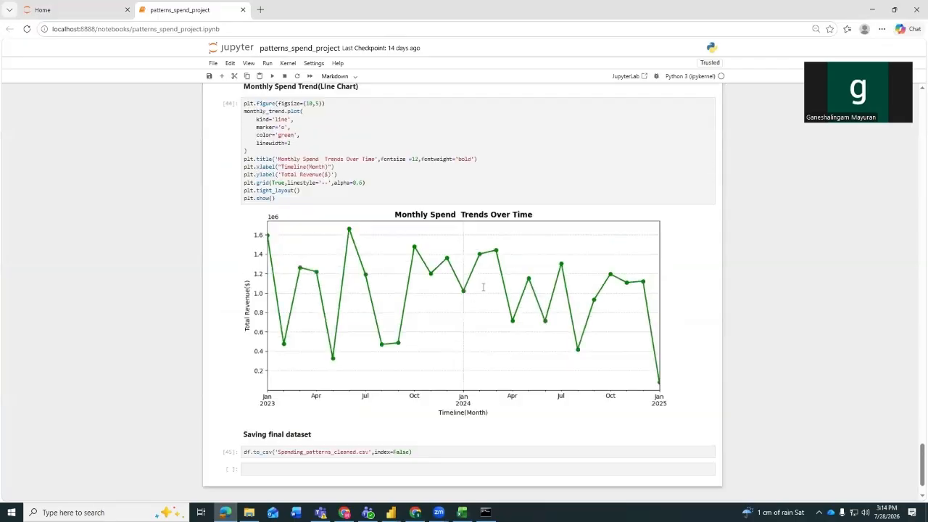
# Look through the patterns_spend_project notebook, from the null-value checks to the Monthly Spend Trend line chart
pyautogui.scroll(20, 483, 292)
pyautogui.scroll(15, 483, 293)
pyautogui.scroll(-10, 483, 293)
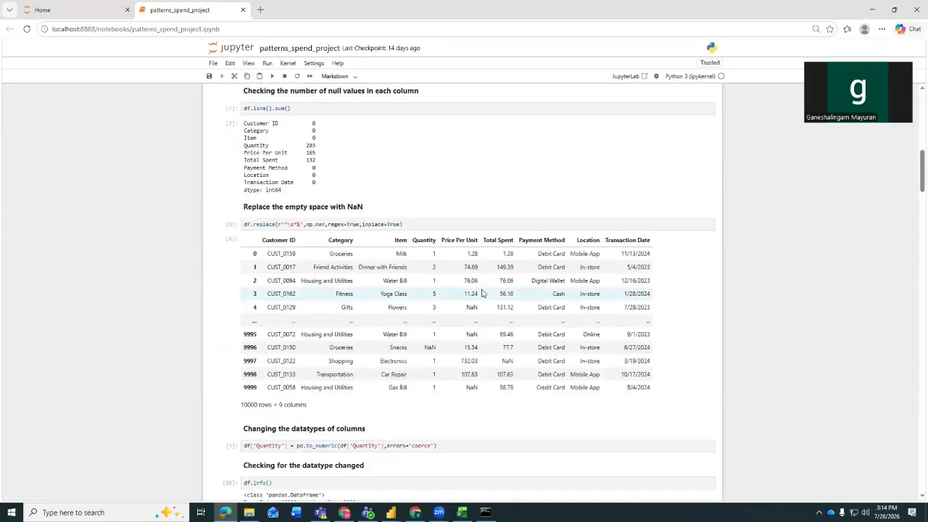
pyautogui.scroll(-15, 483, 293)
pyautogui.scroll(-20, 484, 348)
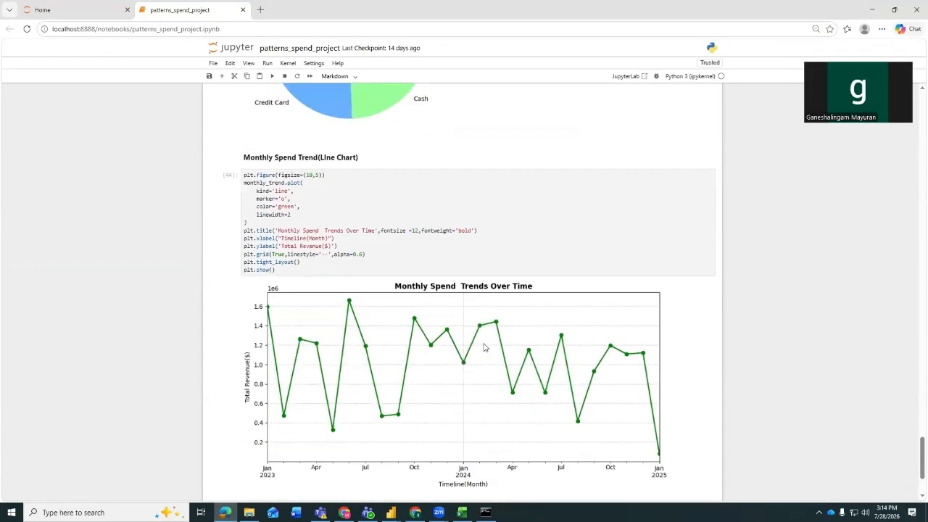
pyautogui.scroll(-3, 484, 347)
# Switch to Chrome's "powerbi dashboard" Google search and look through all its web results
pyautogui.click(416, 513)
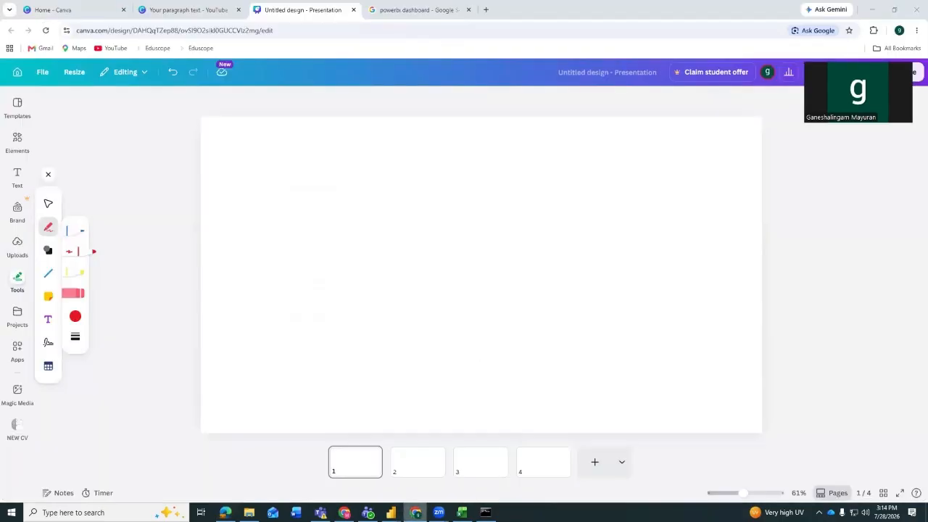
pyautogui.click(424, 9)
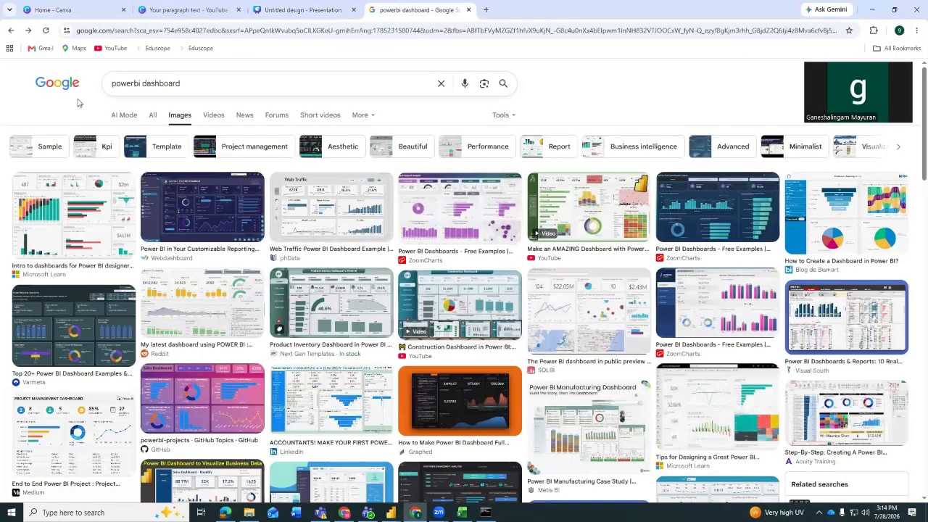
pyautogui.click(153, 117)
pyautogui.scroll(-1, 300, 188)
pyautogui.scroll(1, 301, 188)
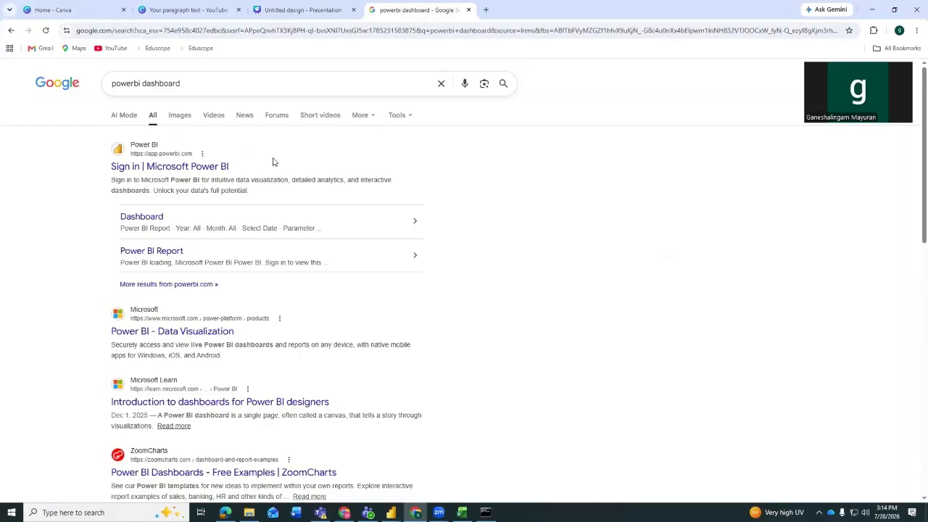
pyautogui.scroll(-2, 425, 244)
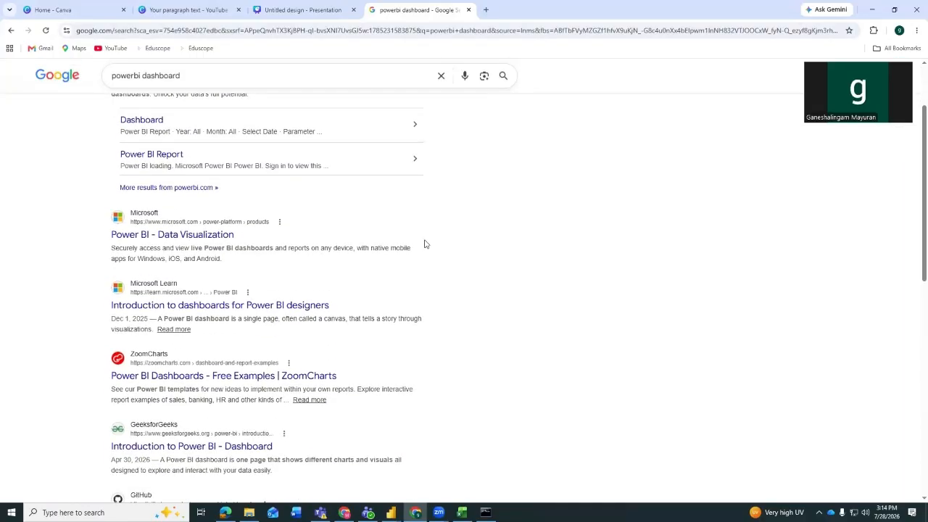
pyautogui.scroll(-3, 425, 244)
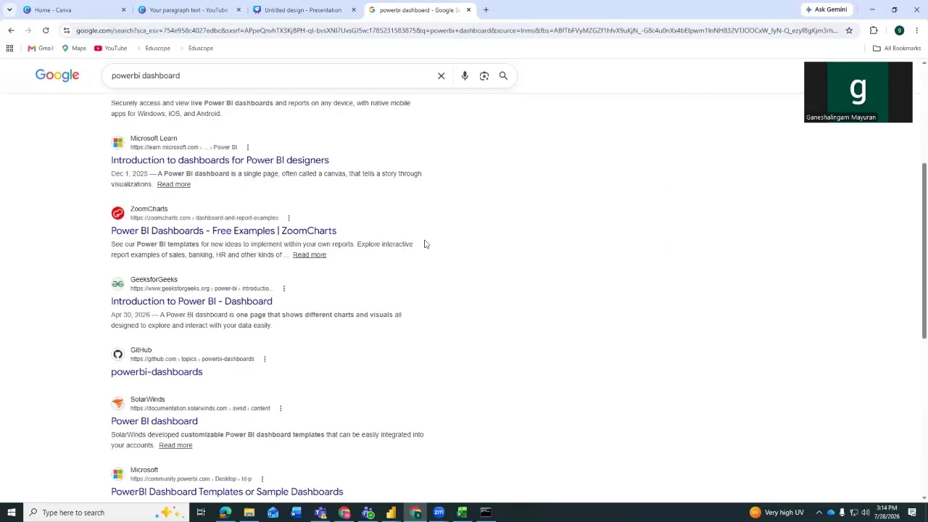
pyautogui.scroll(5, 425, 244)
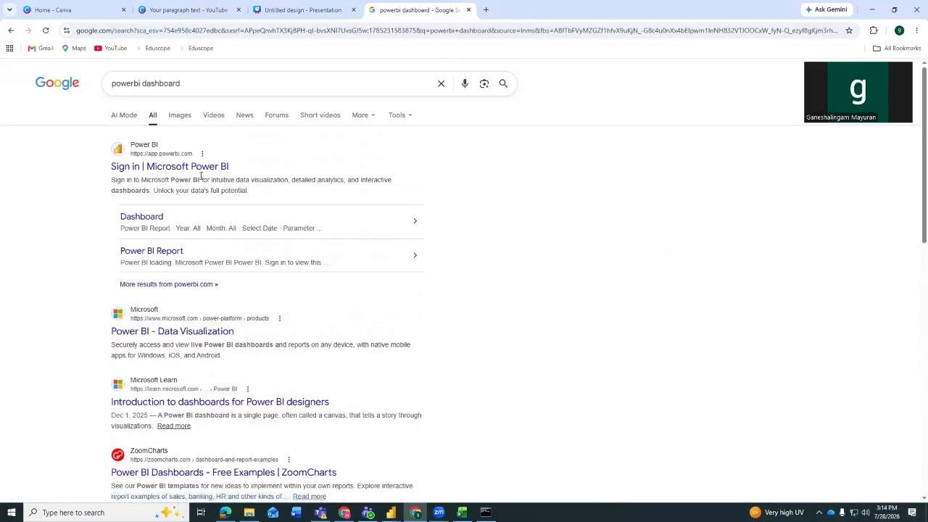
# Open the Microsoft Power BI sign-in result in a new tab, view it, and close that tab
pyautogui.rightClick(217, 171)
pyautogui.click(247, 182)
pyautogui.click(550, 6)
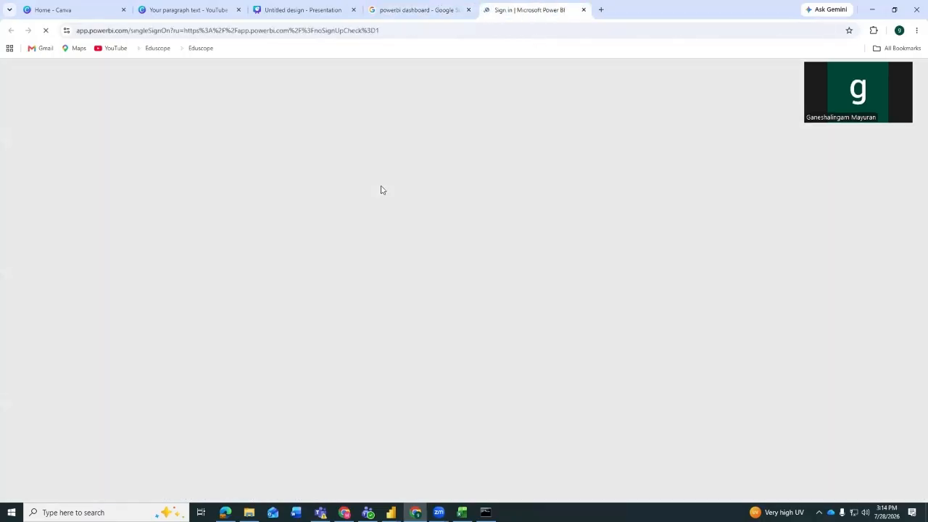
pyautogui.click(584, 10)
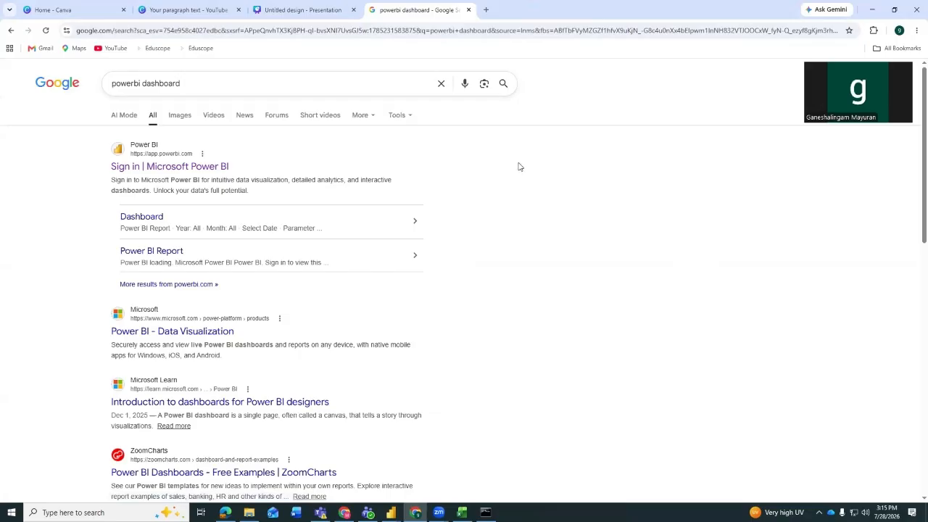
# Show the image results and preview YouTube's "Make an AMAZING Dashboard with Power BI" example, then close the preview
pyautogui.click(181, 116)
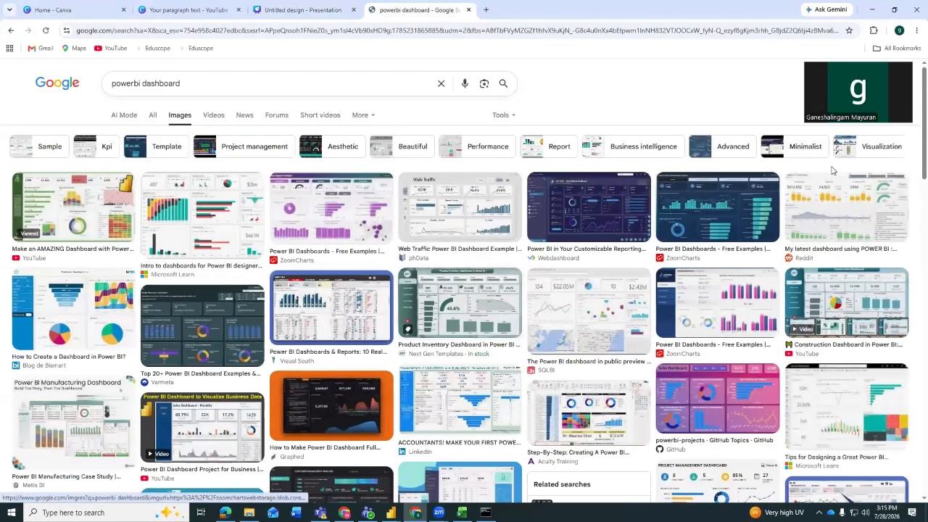
pyautogui.click(90, 230)
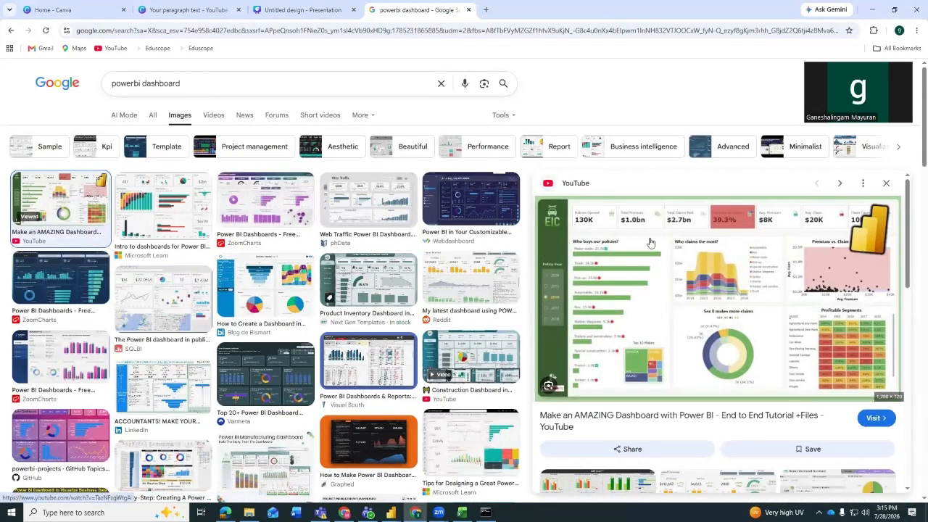
pyautogui.scroll(-2, 684, 347)
pyautogui.scroll(2, 684, 347)
pyautogui.click(886, 183)
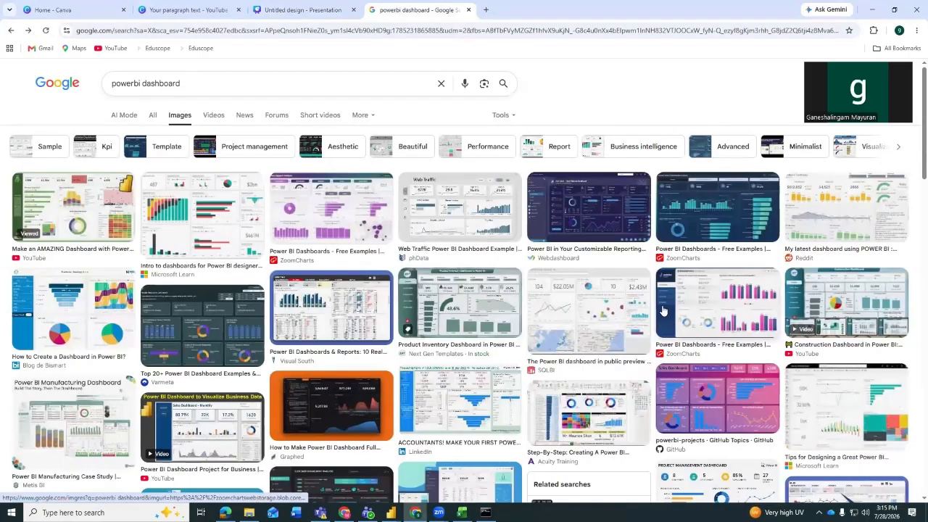
# Preview the ZoomCharts Tech Support Analysis dashboard image with its related examples, and close the preview
pyautogui.click(327, 220)
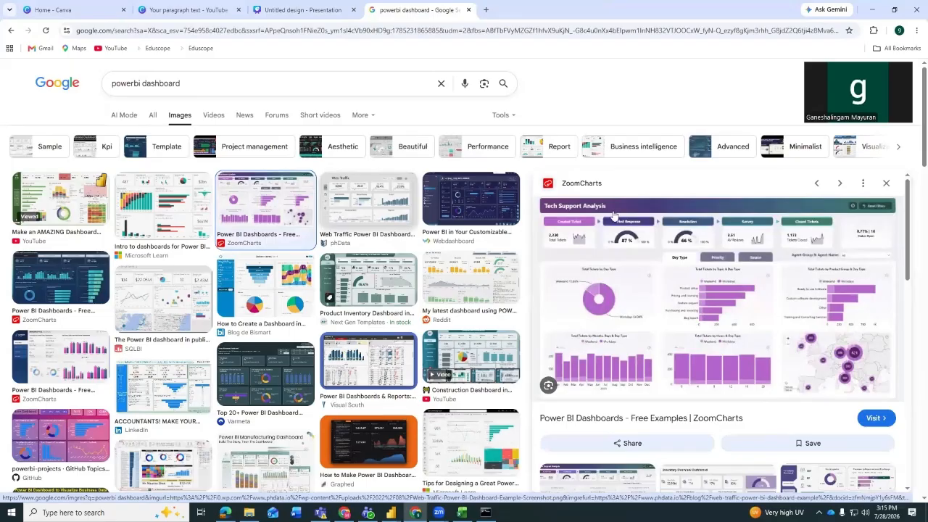
pyautogui.scroll(-2, 692, 282)
pyautogui.scroll(-1, 693, 281)
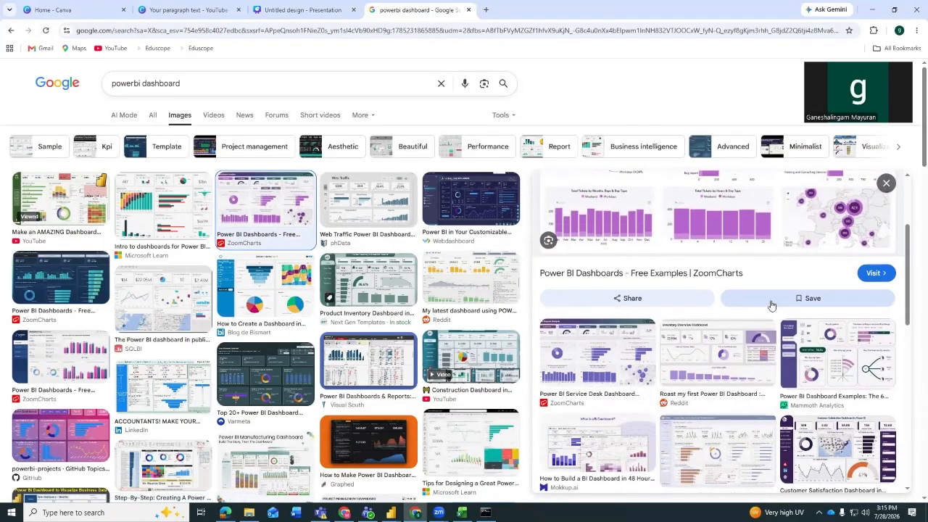
pyautogui.scroll(3, 771, 305)
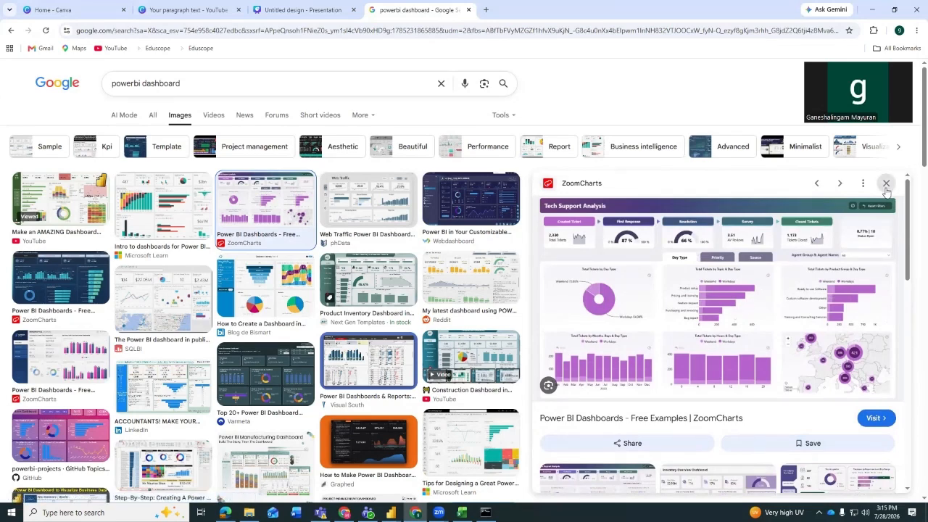
pyautogui.scroll(-2, 730, 356)
pyautogui.scroll(2, 734, 359)
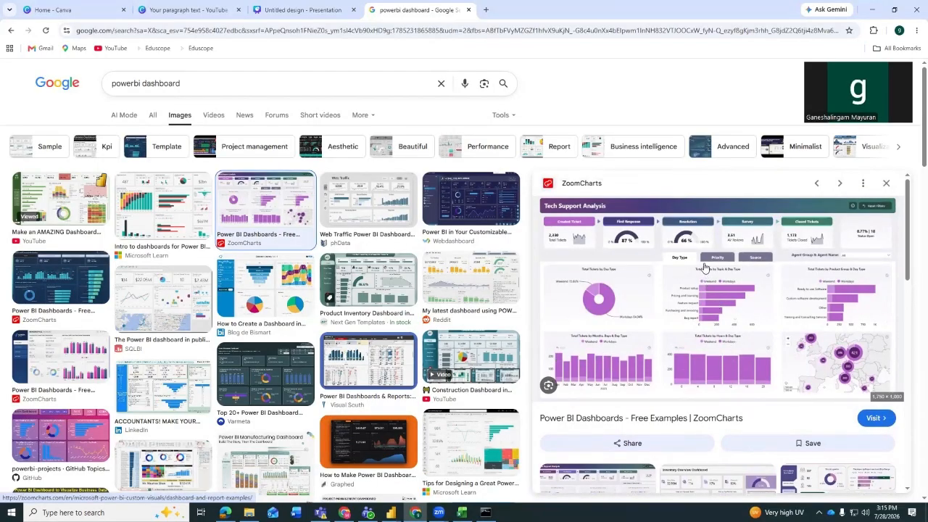
pyautogui.click(886, 183)
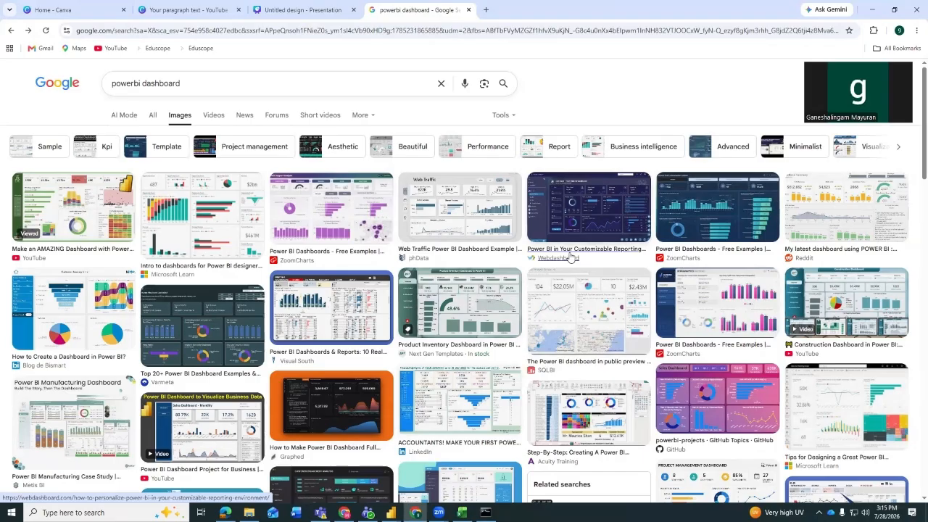
# Return from the image results to all web results for "powerbi dashboard" and look through them
pyautogui.scroll(-1, 571, 257)
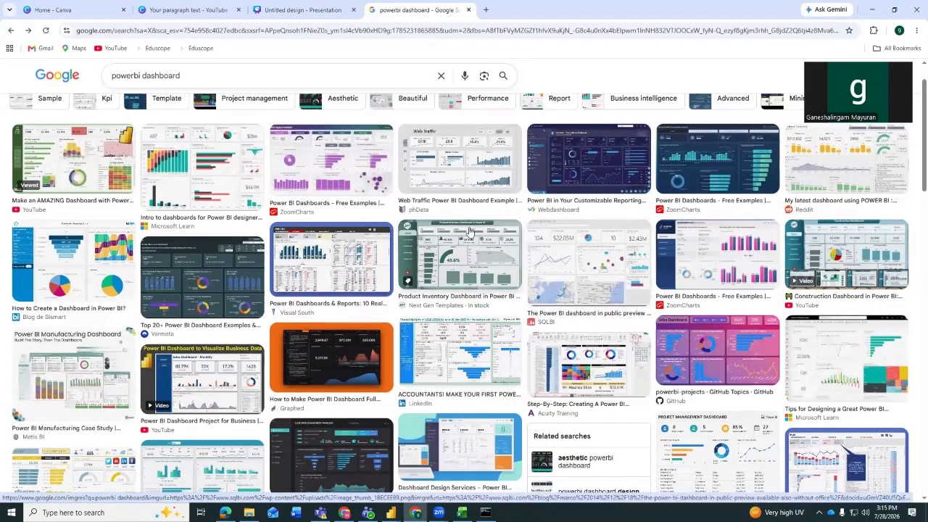
pyautogui.scroll(1, 469, 231)
pyautogui.click(152, 116)
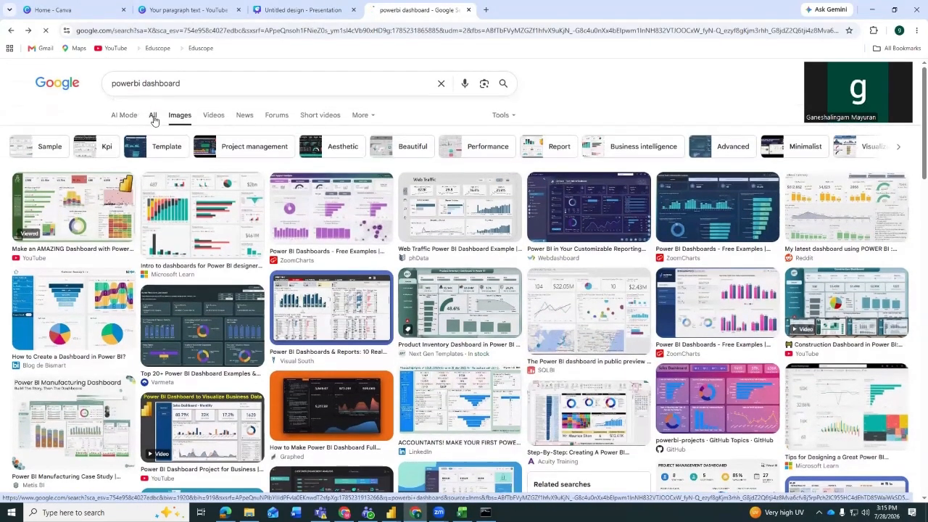
pyautogui.scroll(-3, 345, 326)
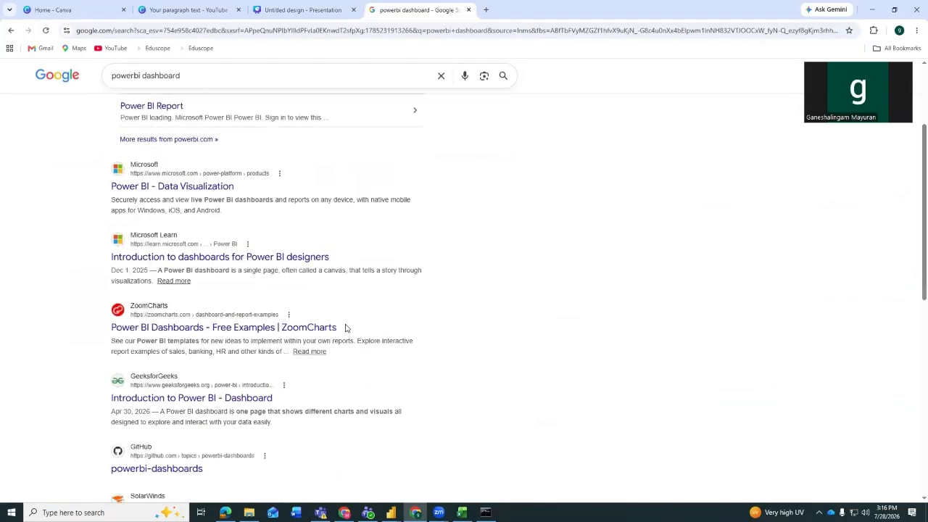
pyautogui.scroll(-2, 345, 327)
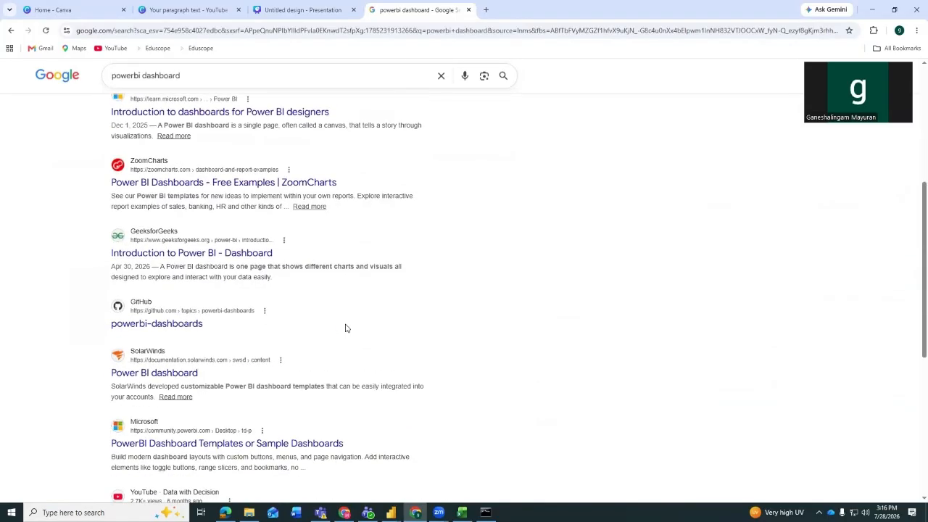
pyautogui.scroll(4, 346, 328)
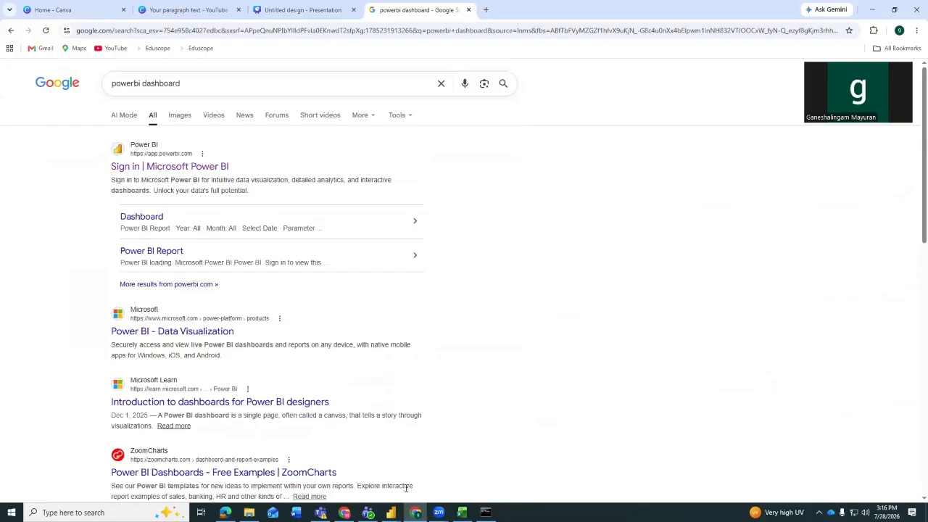
# Switch to the banking dashboard report in Power BI Desktop and view its Home, Loan Analysis and Deposit Analysis pages
pyautogui.moveTo(391, 513)
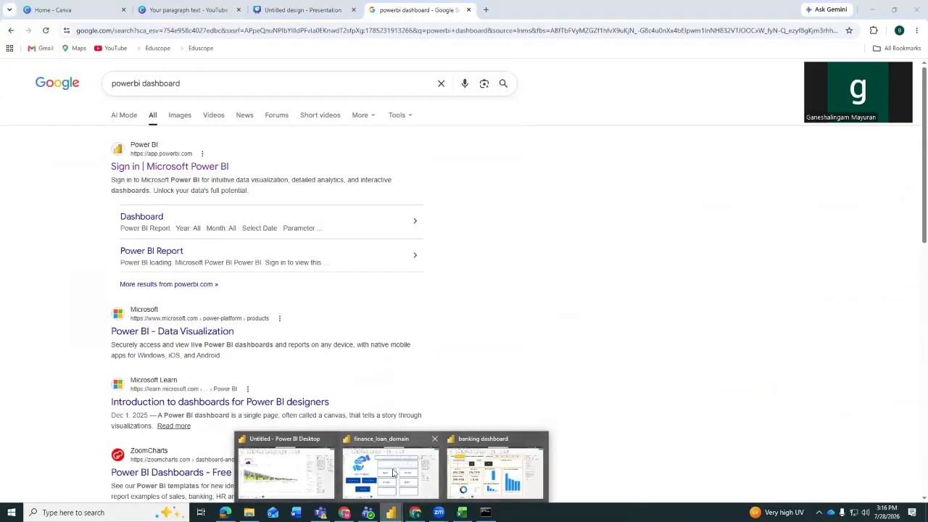
pyautogui.click(495, 472)
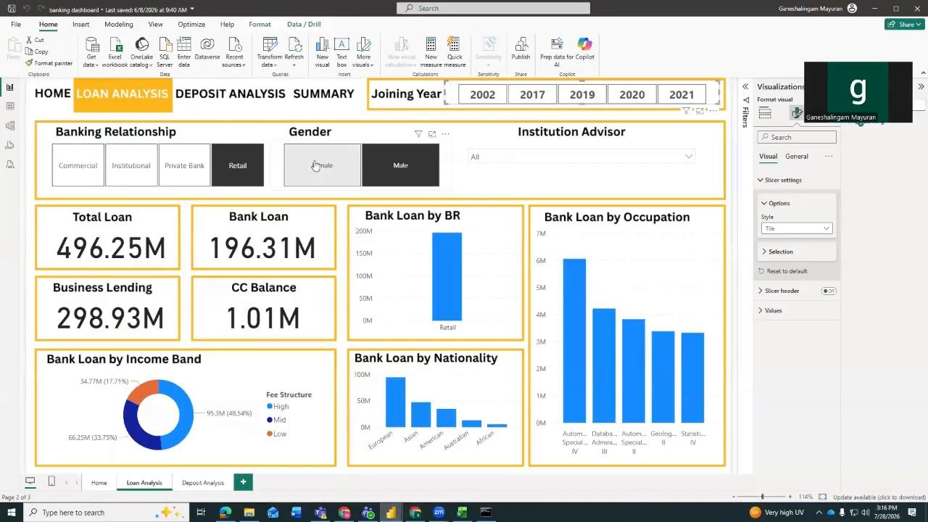
pyautogui.click(102, 485)
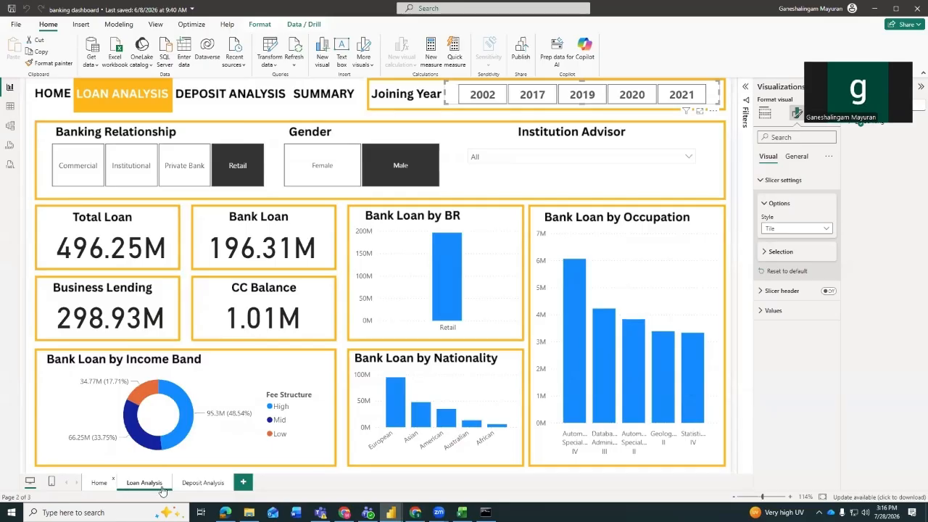
pyautogui.click(207, 484)
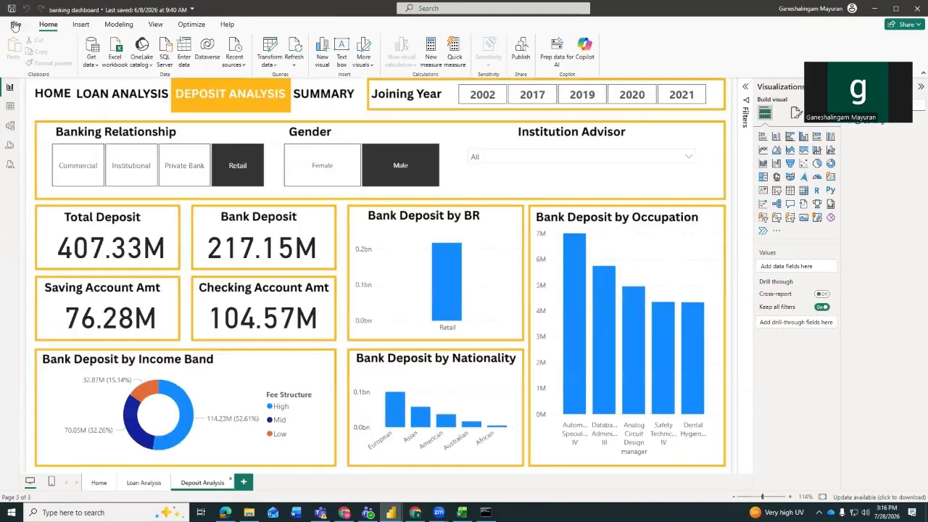
# Start a new blank report in Power BI Desktop and put the banking dashboard window away
pyautogui.click(15, 24)
pyautogui.press('Escape')
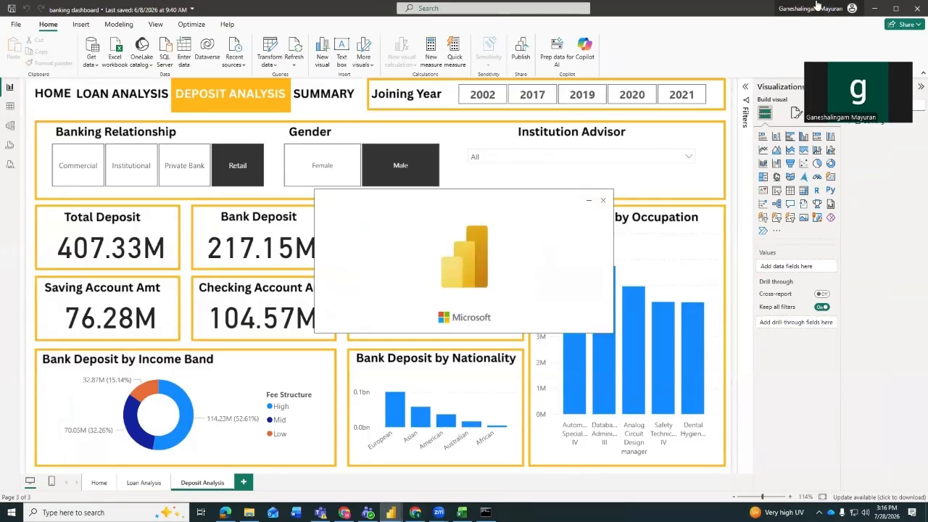
pyautogui.click(878, 12)
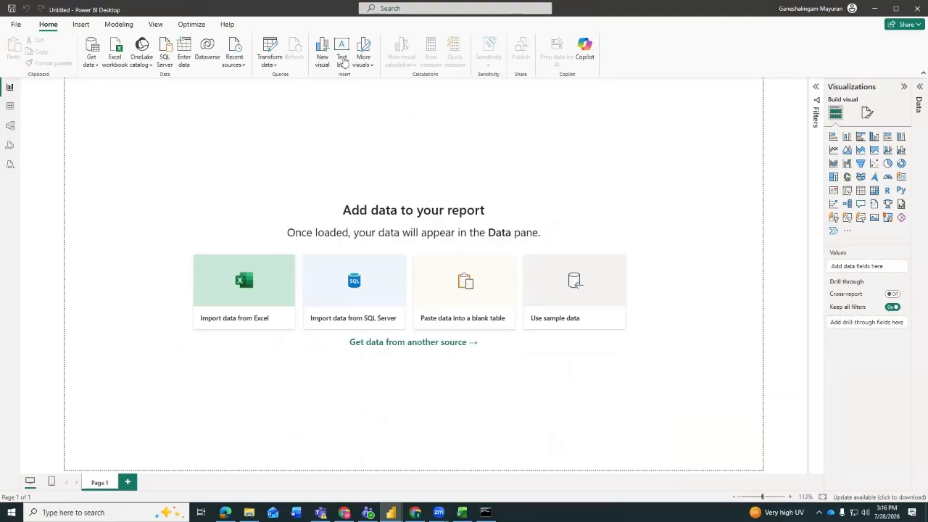
# Add an empty text box and a rectangle shape to Page 1, moving the rectangle near the page's upper-left corner
pyautogui.click(342, 61)
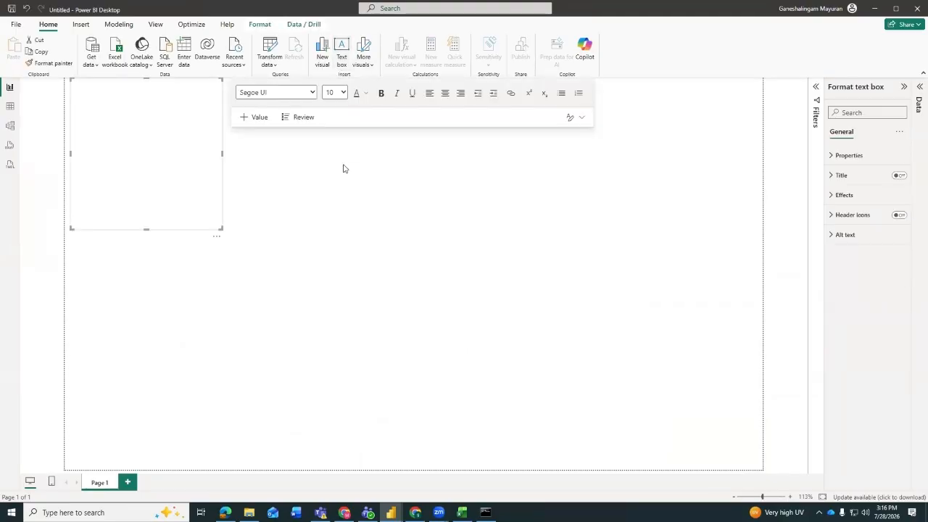
pyautogui.click(300, 205)
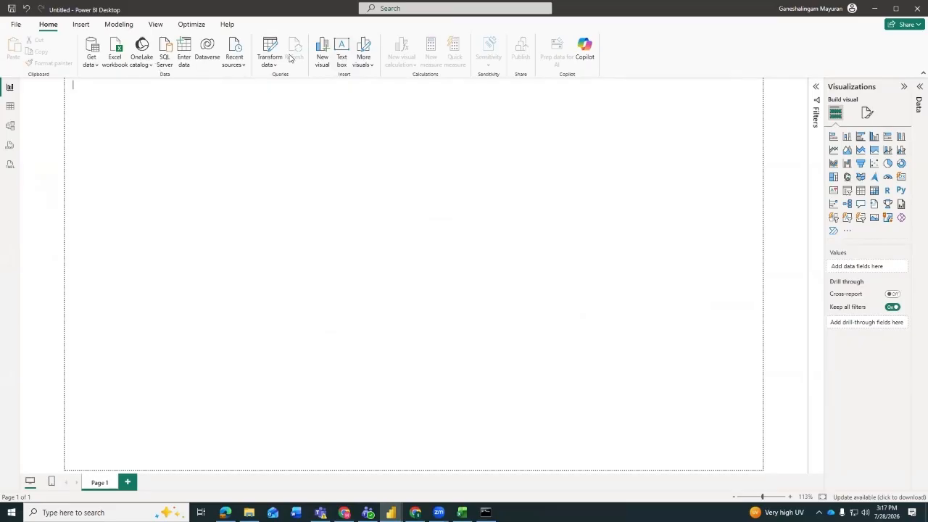
pyautogui.click(81, 24)
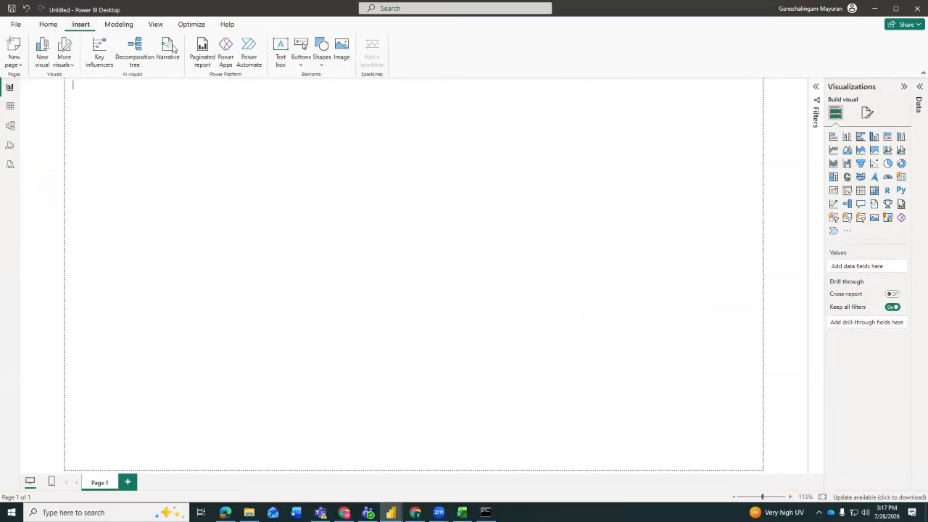
pyautogui.click(323, 59)
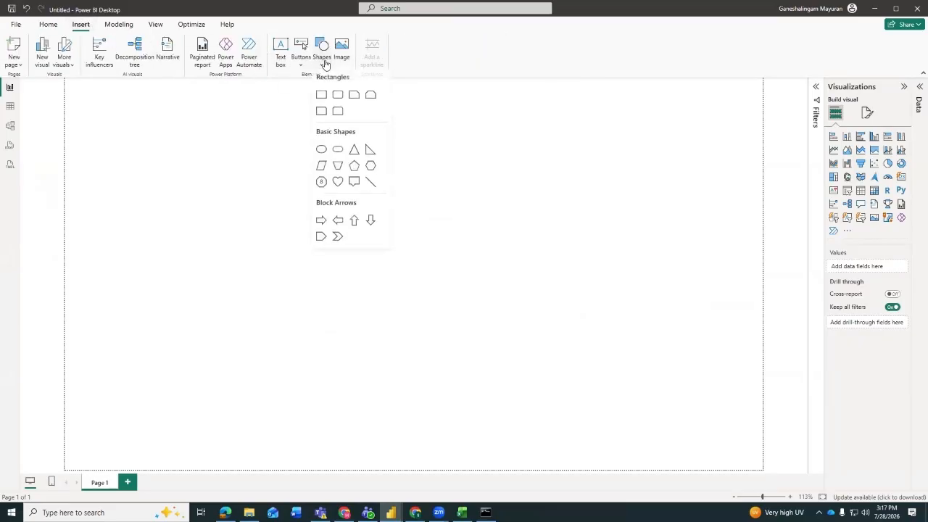
pyautogui.click(321, 98)
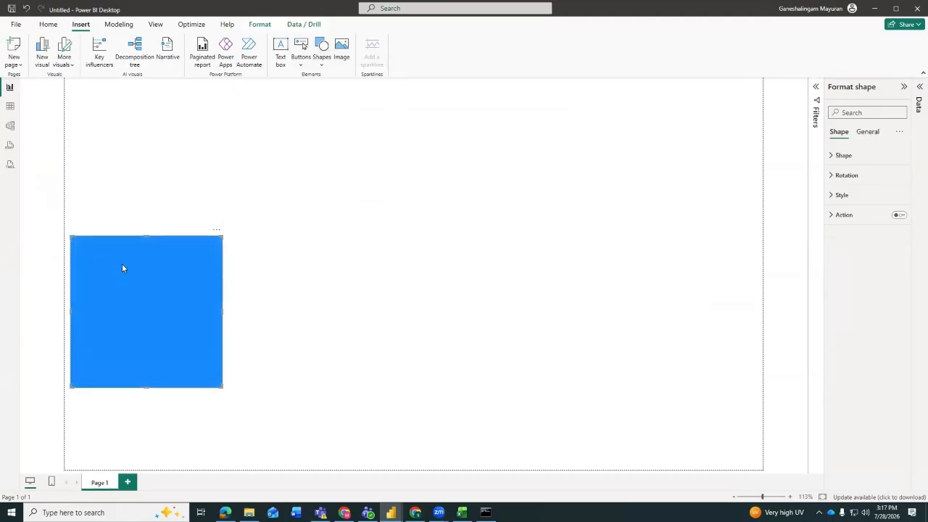
pyautogui.moveTo(120, 278); pyautogui.dragTo(137, 152)
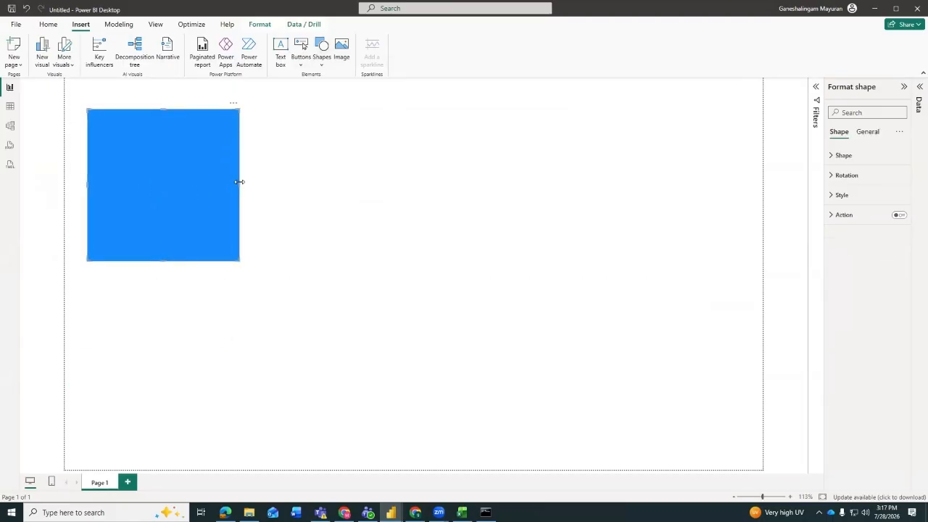
# Resize the blue rectangle on Page 1 into a wider, shorter banner shape and delete it from the page
pyautogui.moveTo(239, 182); pyautogui.dragTo(456, 182)
pyautogui.moveTo(269, 261); pyautogui.dragTo(272, 168)
pyautogui.moveTo(287, 222); pyautogui.dragTo(290, 241)
pyautogui.click(508, 187)
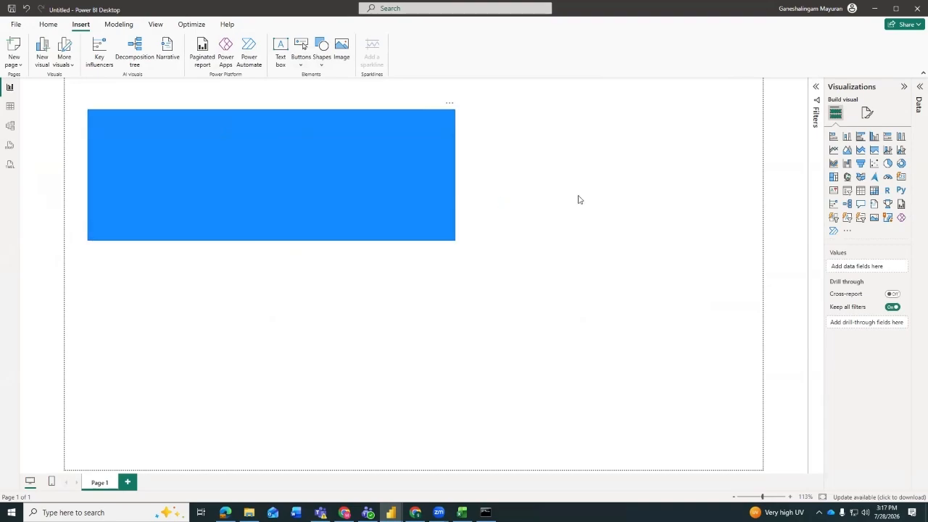
pyautogui.click(433, 170)
pyautogui.press('Delete')
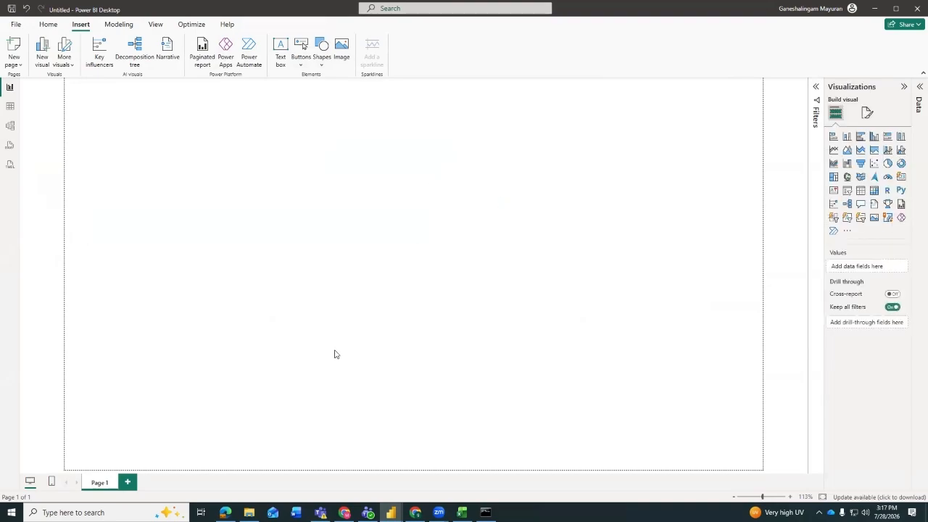
# Switch to Chrome and open the Canva home page in a new tab
pyautogui.click(416, 512)
pyautogui.click(485, 10)
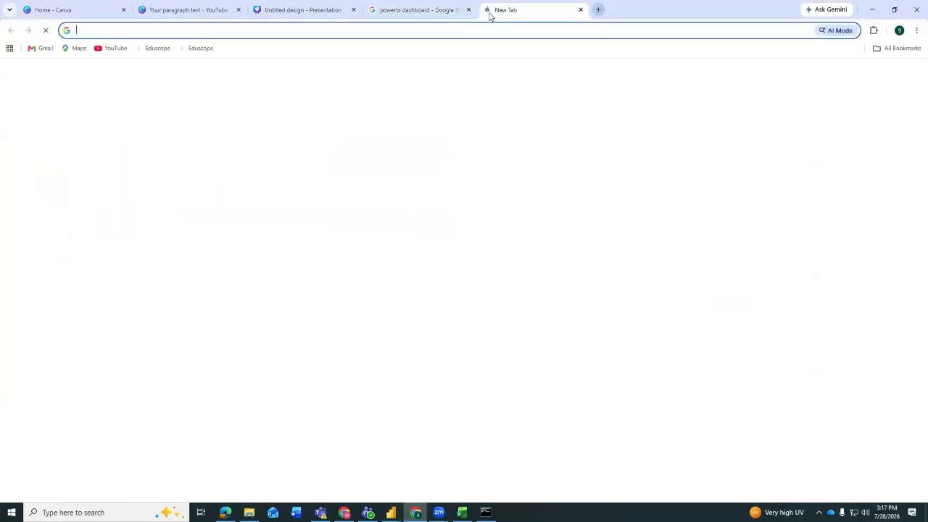
pyautogui.write('ca')
pyautogui.press('Return')
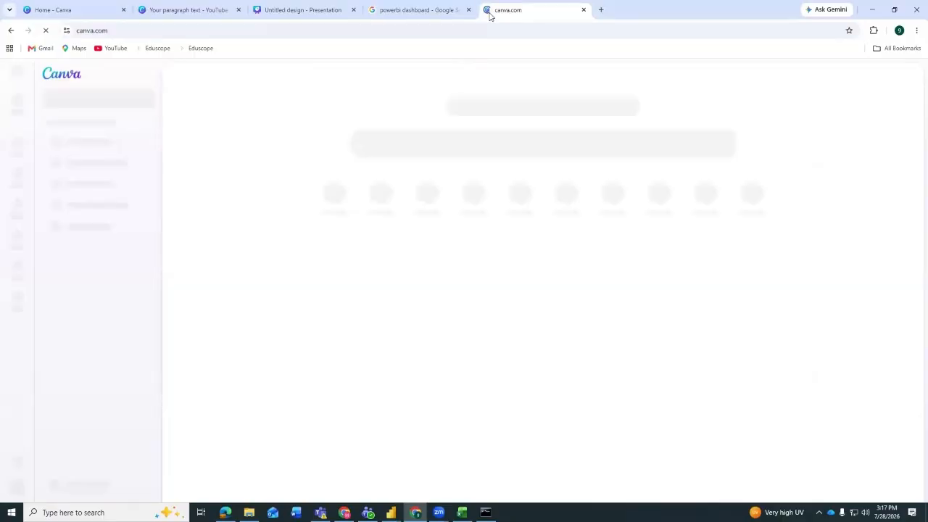
pyautogui.click(192, 28)
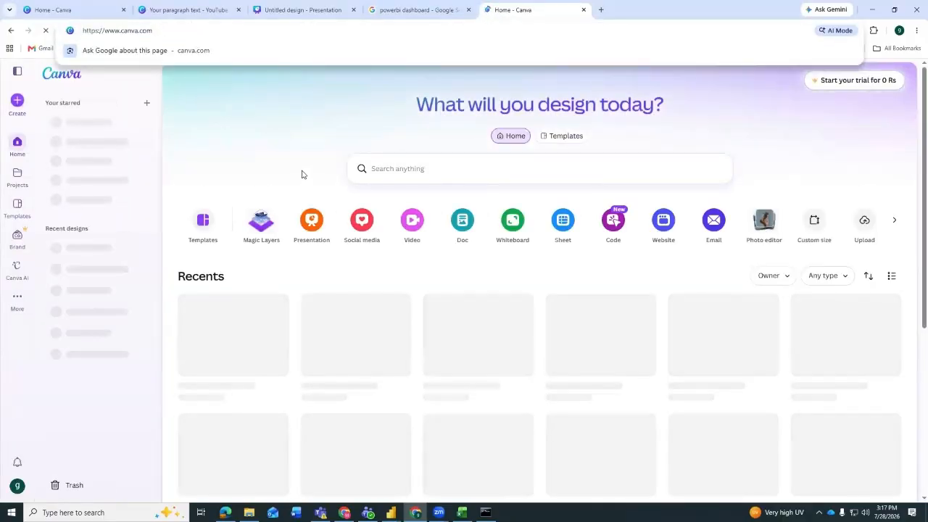
pyautogui.click(276, 141)
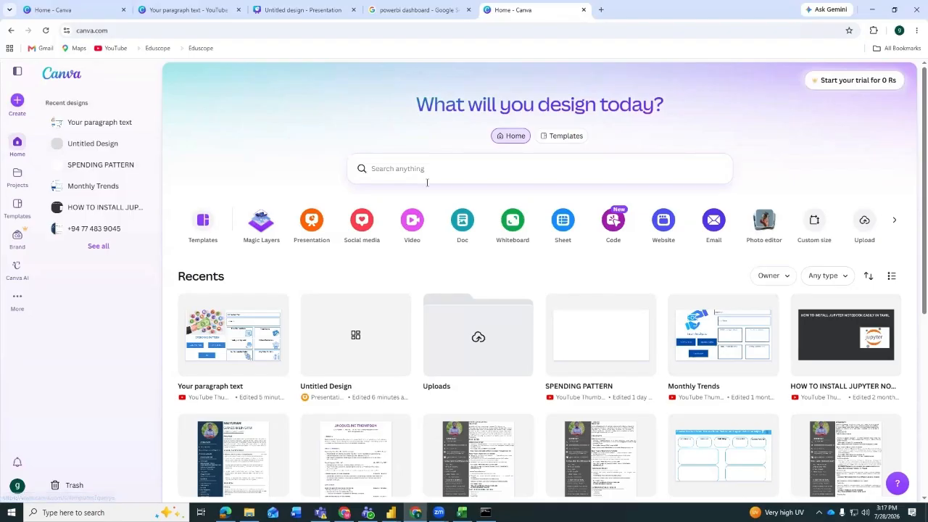
# In the untitled Canva presentation, handwrite "1)" in blue pen on page 1, and check the Spending_patterns_cleaned workbook in Excel
pyautogui.click(334, 7)
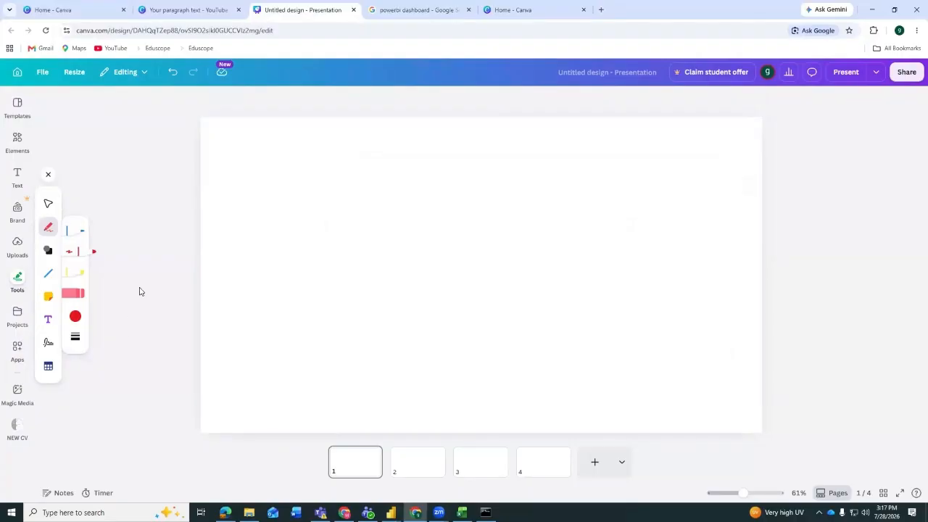
pyautogui.click(68, 246)
pyautogui.moveTo(238, 156)
pyautogui.mouseDown()
pyautogui.moveTo(235, 138)
pyautogui.moveTo(249, 176)
pyautogui.mouseUp()
pyautogui.click(80, 293)
pyautogui.moveTo(237, 178)
pyautogui.mouseDown()
pyautogui.moveTo(209, 162)
pyautogui.moveTo(218, 183)
pyautogui.mouseUp()
pyautogui.click(75, 230)
pyautogui.click(462, 512)
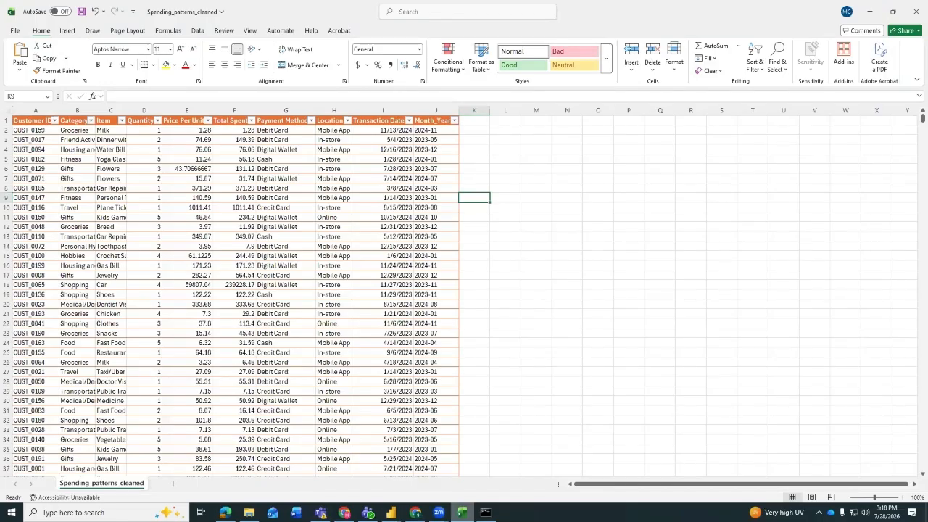
pyautogui.hotkey('alt', 'Tab')
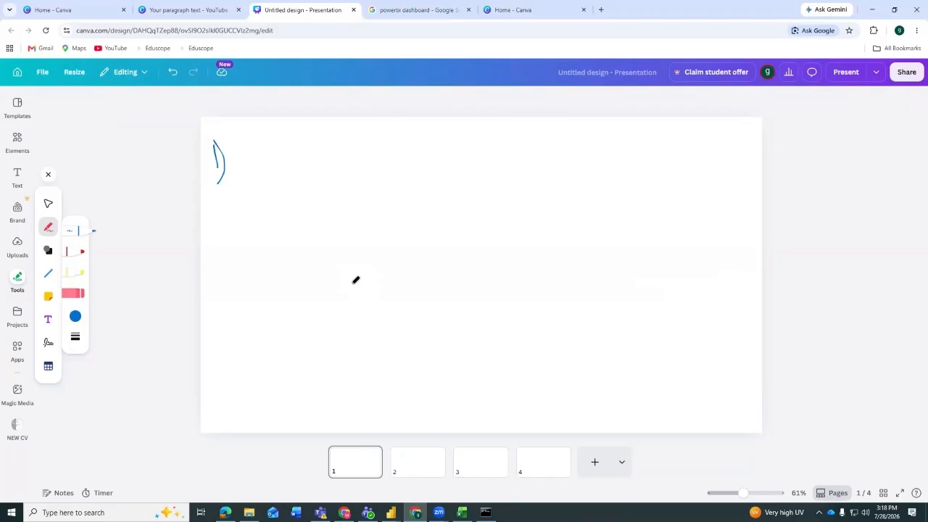
# Handwrite "Client useful" in blue after the "1)", erasing the first attempt at the lettering
pyautogui.moveTo(257, 145); pyautogui.dragTo(249, 172)
pyautogui.click(76, 291)
pyautogui.moveTo(242, 147)
pyautogui.mouseDown()
pyautogui.moveTo(256, 195)
pyautogui.moveTo(293, 177)
pyautogui.moveTo(293, 191)
pyautogui.moveTo(312, 196)
pyautogui.mouseUp()
pyautogui.click(72, 231)
pyautogui.click(265, 161)
pyautogui.moveTo(319, 140)
pyautogui.mouseDown()
pyautogui.moveTo(325, 202)
pyautogui.moveTo(335, 167)
pyautogui.moveTo(388, 191)
pyautogui.moveTo(428, 191)
pyautogui.mouseUp()
pyautogui.moveTo(455, 157)
pyautogui.mouseDown()
pyautogui.moveTo(445, 192)
pyautogui.moveTo(457, 173)
pyautogui.moveTo(482, 196)
pyautogui.mouseUp()
pyautogui.moveTo(489, 140); pyautogui.dragTo(500, 196)
# View the image results for "powerbi dashboard", preview the Webdashboard example, and return to the untitled Canva presentation
pyautogui.click(428, 7)
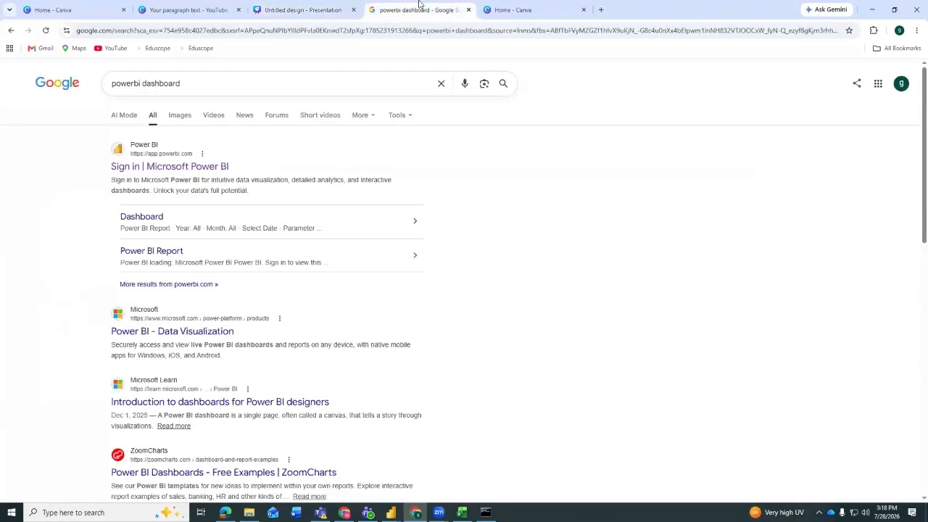
pyautogui.click(179, 114)
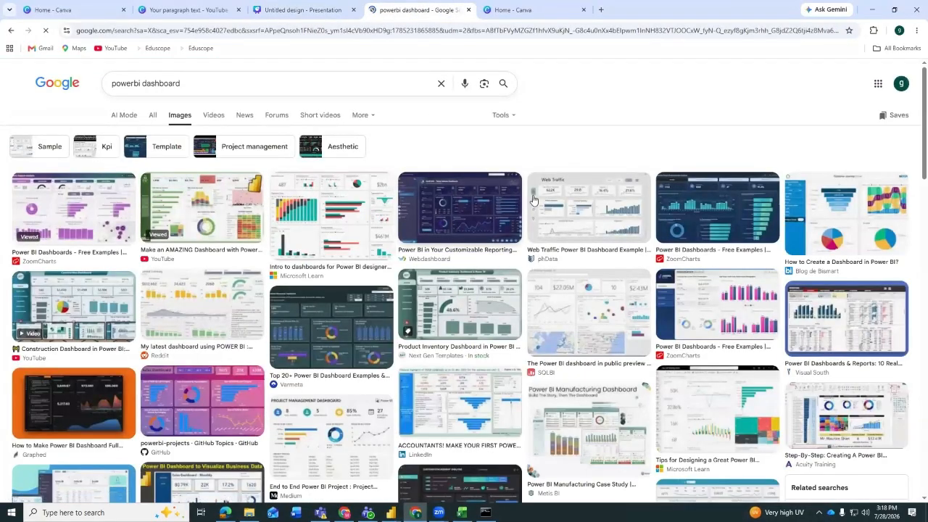
pyautogui.click(480, 221)
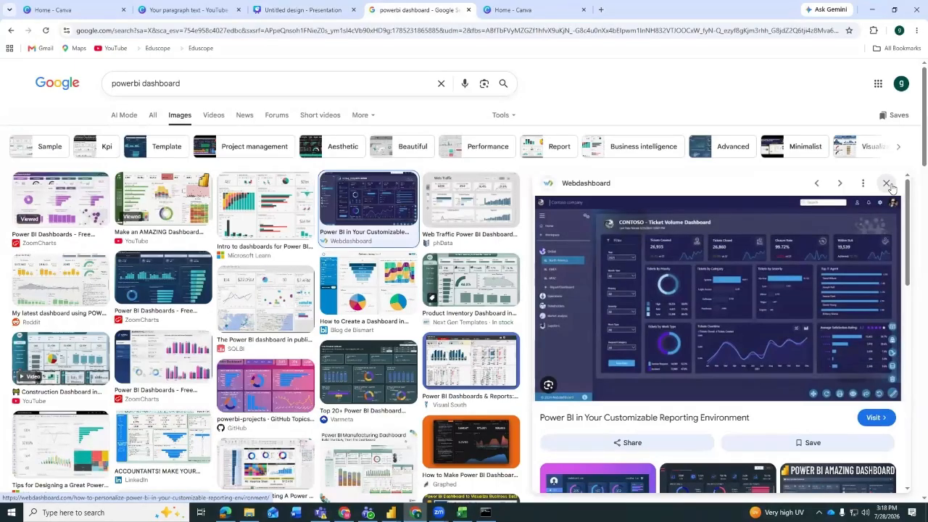
pyautogui.click(886, 183)
pyautogui.click(548, 6)
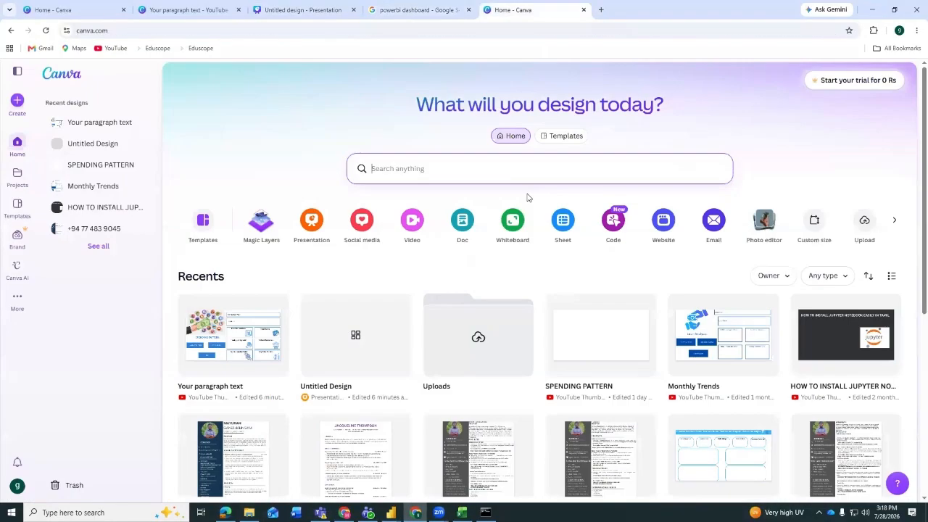
pyautogui.click(330, 8)
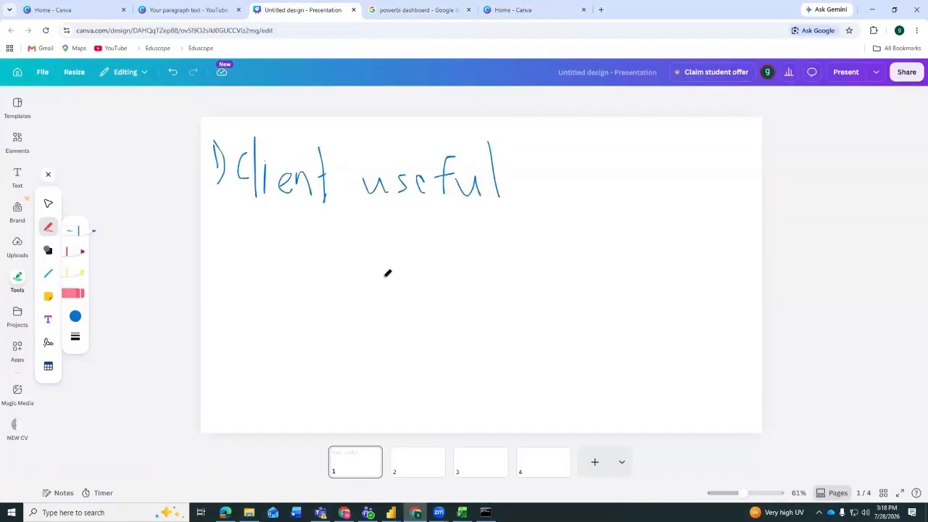
# Search the web for "infosys" in a new browser tab and look through the image results for the company's branding
pyautogui.click(601, 10)
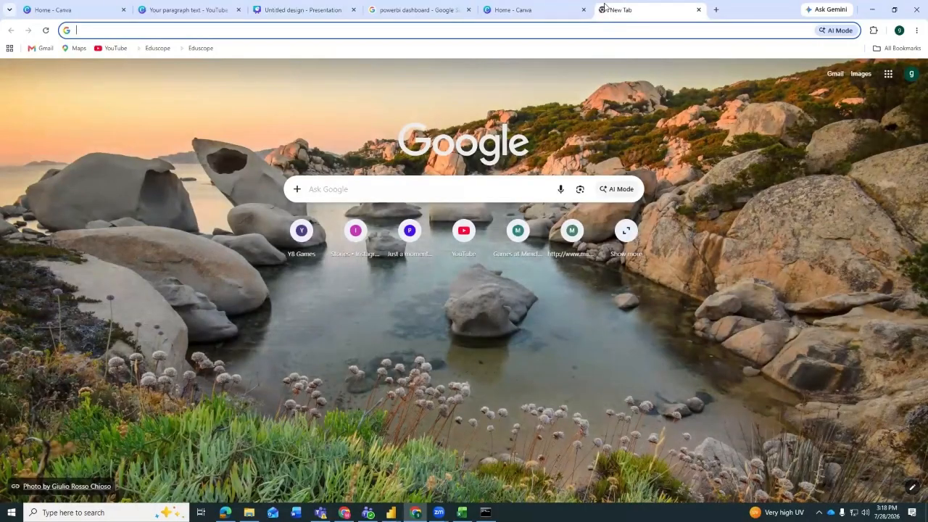
pyautogui.write('infos')
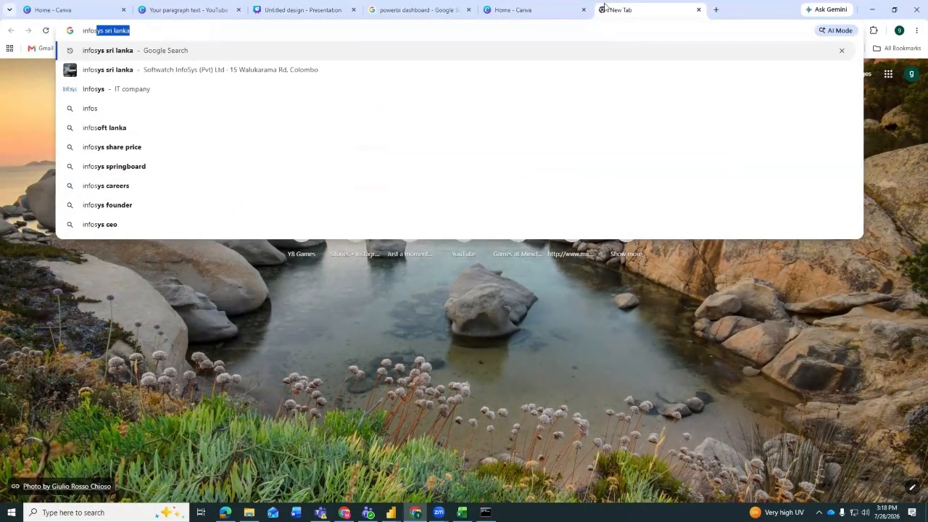
pyautogui.press('Down')
pyautogui.press('Down')
pyautogui.press('Return')
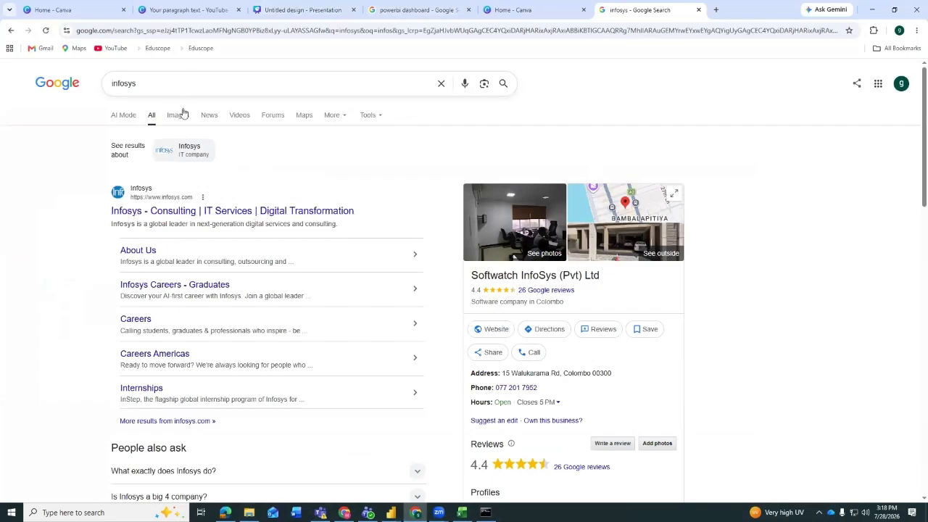
pyautogui.click(182, 121)
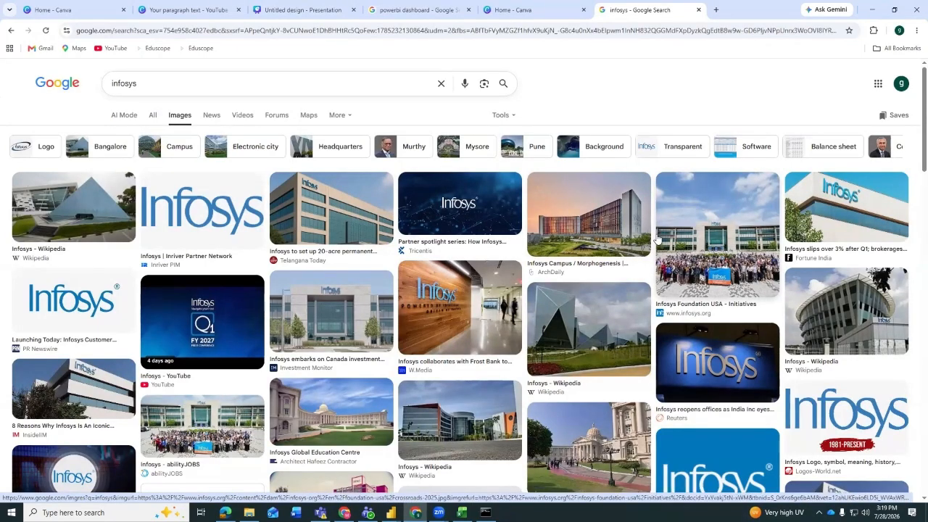
pyautogui.scroll(-3, 655, 239)
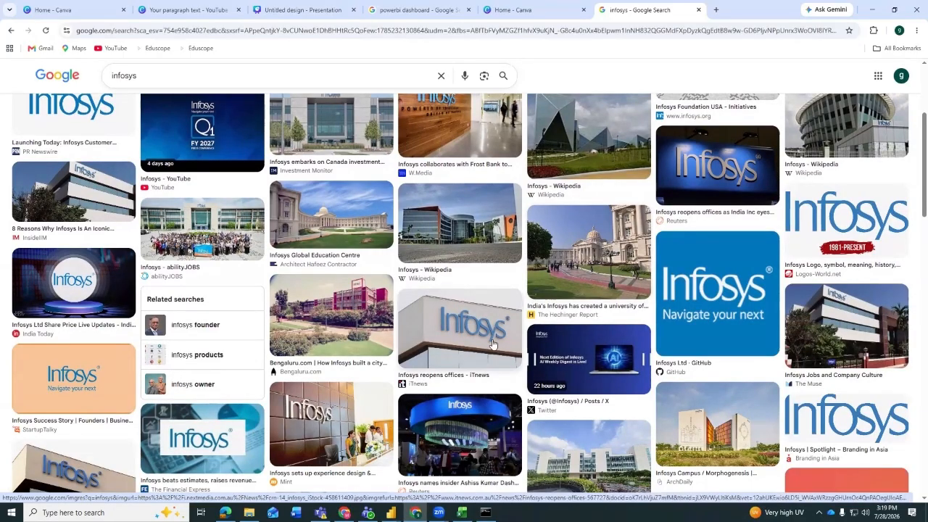
pyautogui.scroll(-5, 633, 271)
pyautogui.scroll(-10, 497, 340)
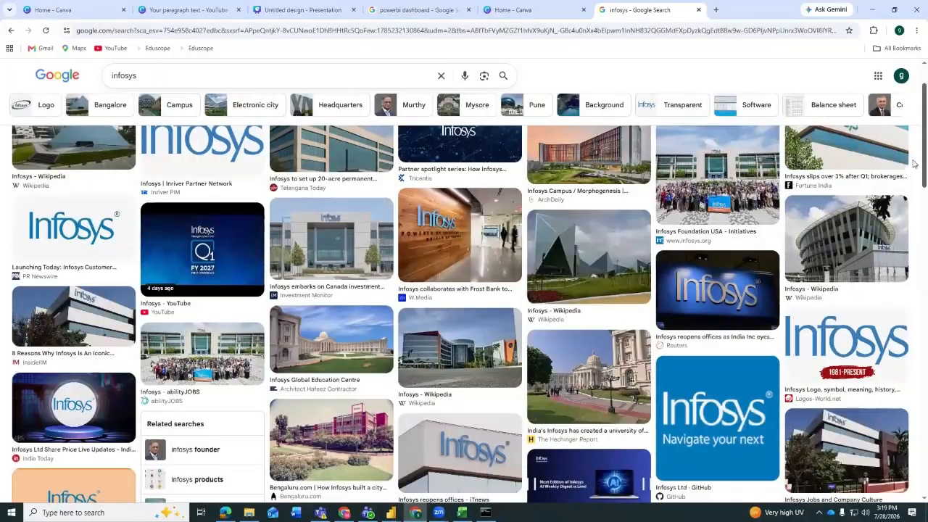
pyautogui.scroll(1, 743, 307)
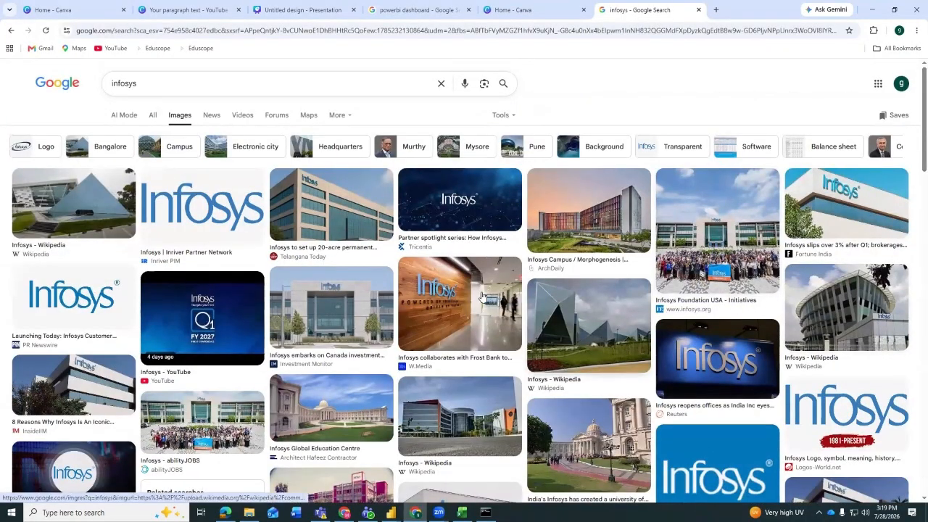
# Return to the untitled Canva presentation and handwrite "2) Color theme" below the first point on page 1
pyautogui.click(332, 6)
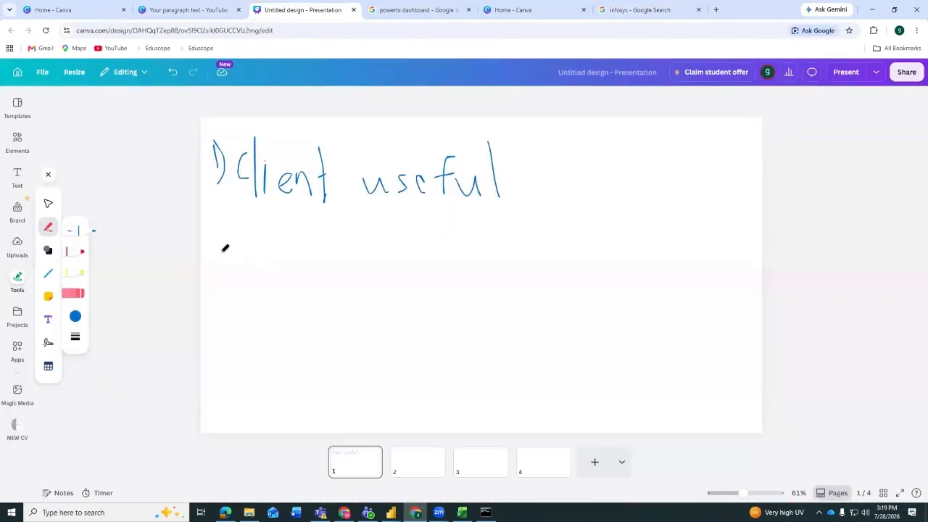
pyautogui.moveTo(216, 249); pyautogui.dragTo(226, 269)
pyautogui.moveTo(217, 227)
pyautogui.mouseDown()
pyautogui.moveTo(234, 270)
pyautogui.moveTo(229, 284)
pyautogui.mouseUp()
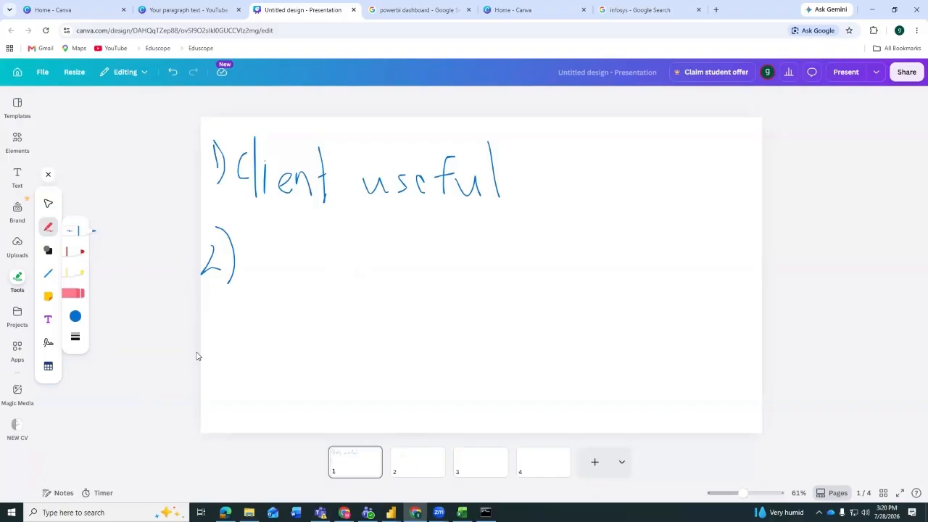
pyautogui.moveTo(271, 233)
pyautogui.mouseDown()
pyautogui.moveTo(248, 253)
pyautogui.moveTo(281, 271)
pyautogui.moveTo(290, 255)
pyautogui.moveTo(306, 279)
pyautogui.moveTo(337, 259)
pyautogui.mouseUp()
pyautogui.moveTo(384, 227)
pyautogui.mouseDown()
pyautogui.moveTo(393, 279)
pyautogui.moveTo(418, 246)
pyautogui.mouseUp()
pyautogui.moveTo(410, 228)
pyautogui.mouseDown()
pyautogui.moveTo(431, 276)
pyautogui.moveTo(438, 261)
pyautogui.moveTo(472, 270)
pyautogui.mouseUp()
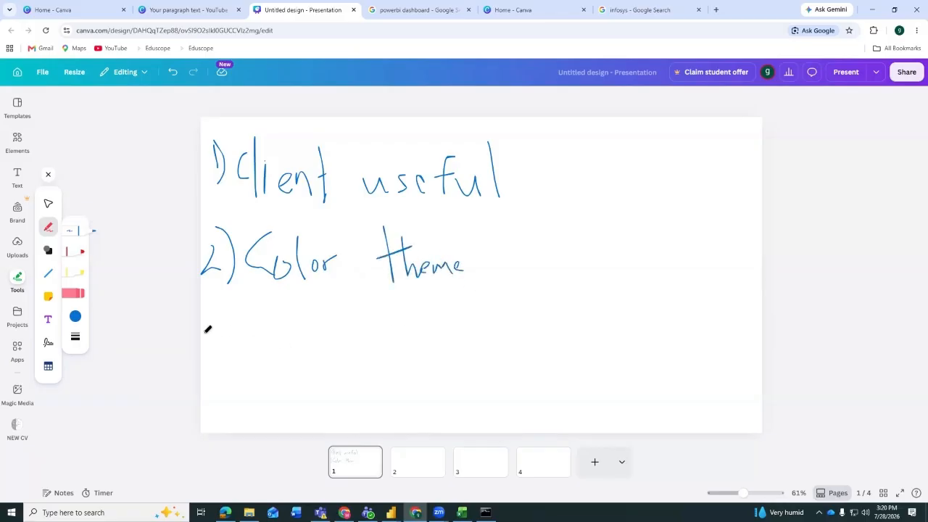
# Handwrite "3) Protype" as the third point below "Color theme" on page 1
pyautogui.moveTo(208, 329)
pyautogui.mouseDown()
pyautogui.moveTo(228, 325)
pyautogui.moveTo(226, 353)
pyautogui.moveTo(242, 359)
pyautogui.mouseUp()
pyautogui.moveTo(259, 324)
pyautogui.mouseDown()
pyautogui.moveTo(258, 355)
pyautogui.moveTo(280, 332)
pyautogui.moveTo(319, 371)
pyautogui.mouseUp()
pyautogui.moveTo(325, 340)
pyautogui.mouseDown()
pyautogui.moveTo(327, 371)
pyautogui.moveTo(329, 349)
pyautogui.moveTo(340, 354)
pyautogui.mouseUp()
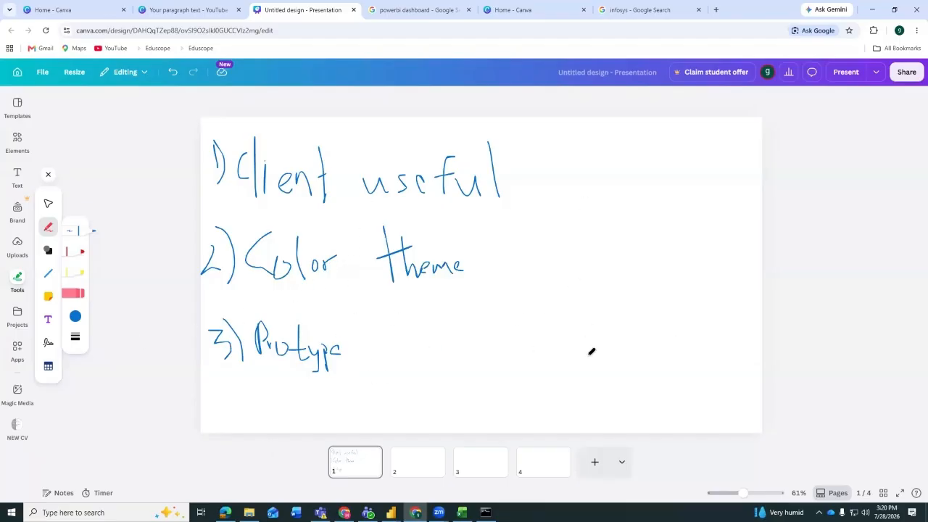
# Sketch a dashboard frame with two boxes joined by an arrow beside the handwritten list on page 1, and erase the sketch
pyautogui.click(427, 473)
pyautogui.click(359, 471)
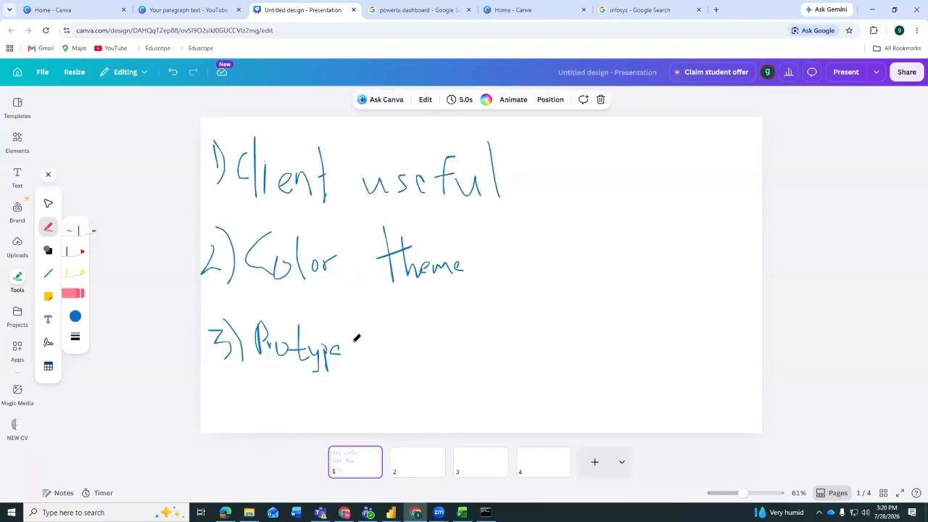
pyautogui.moveTo(553, 258)
pyautogui.mouseDown()
pyautogui.moveTo(572, 336)
pyautogui.moveTo(566, 258)
pyautogui.mouseUp()
pyautogui.moveTo(791, 225); pyautogui.dragTo(673, 243)
pyautogui.moveTo(576, 256)
pyautogui.mouseDown()
pyautogui.moveTo(701, 237)
pyautogui.moveTo(612, 363)
pyautogui.moveTo(570, 349)
pyautogui.mouseUp()
pyautogui.moveTo(583, 303)
pyautogui.mouseDown()
pyautogui.moveTo(614, 331)
pyautogui.moveTo(585, 312)
pyautogui.mouseUp()
pyautogui.moveTo(643, 287)
pyautogui.mouseDown()
pyautogui.moveTo(644, 261)
pyautogui.moveTo(648, 292)
pyautogui.mouseUp()
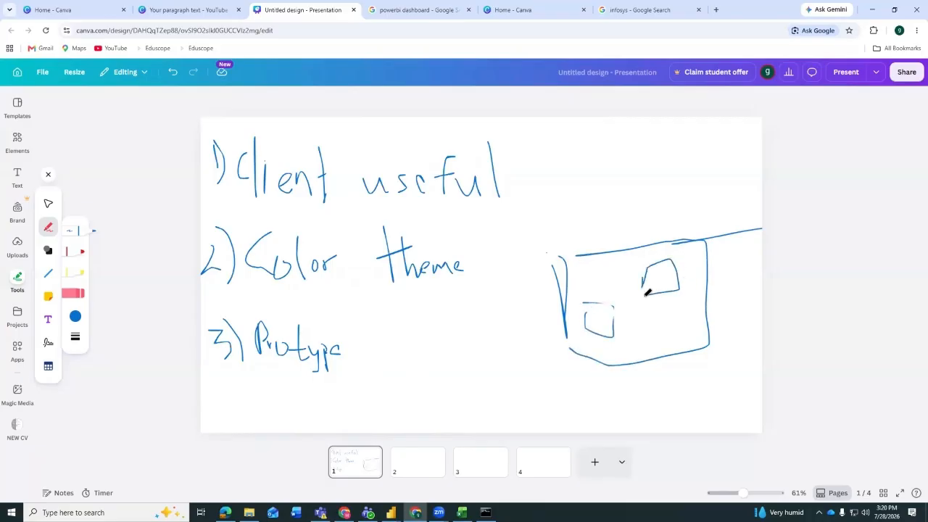
pyautogui.moveTo(611, 317); pyautogui.dragTo(660, 263)
pyautogui.moveTo(608, 311); pyautogui.dragTo(638, 320)
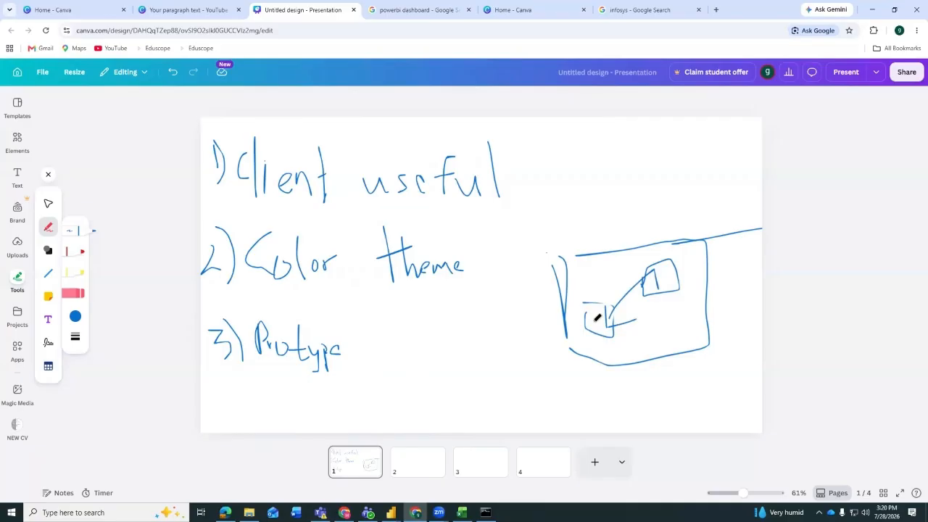
pyautogui.moveTo(617, 227); pyautogui.dragTo(625, 274)
pyautogui.click(77, 293)
pyautogui.moveTo(668, 279)
pyautogui.mouseDown()
pyautogui.moveTo(621, 296)
pyautogui.moveTo(619, 258)
pyautogui.moveTo(700, 234)
pyautogui.mouseUp()
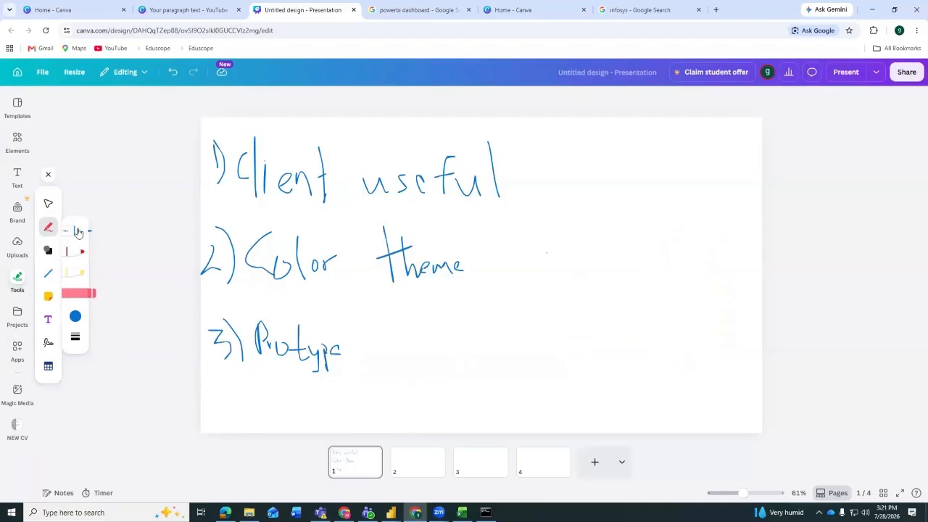
# View page 2 of the presentation, return to page 1, and look through the rows of the Spending_patterns_cleaned workbook in Excel
pyautogui.click(414, 470)
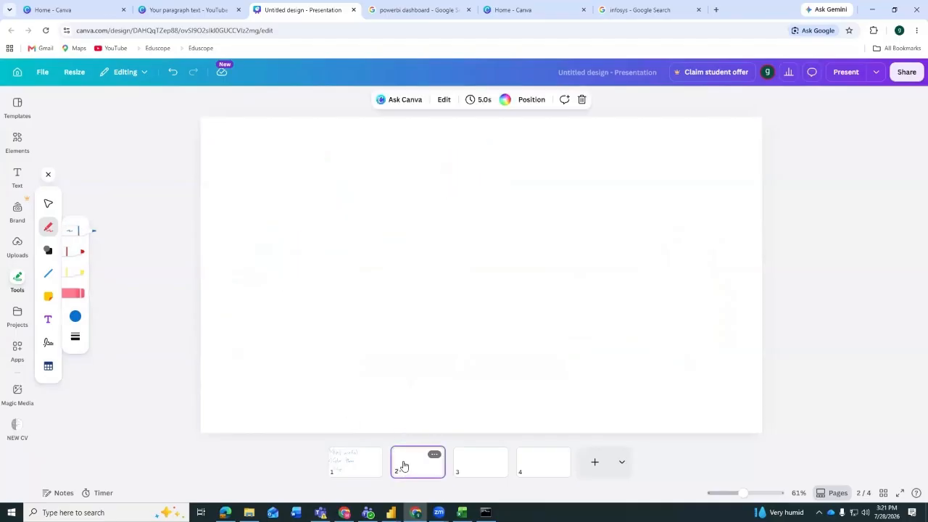
pyautogui.click(361, 475)
pyautogui.click(462, 513)
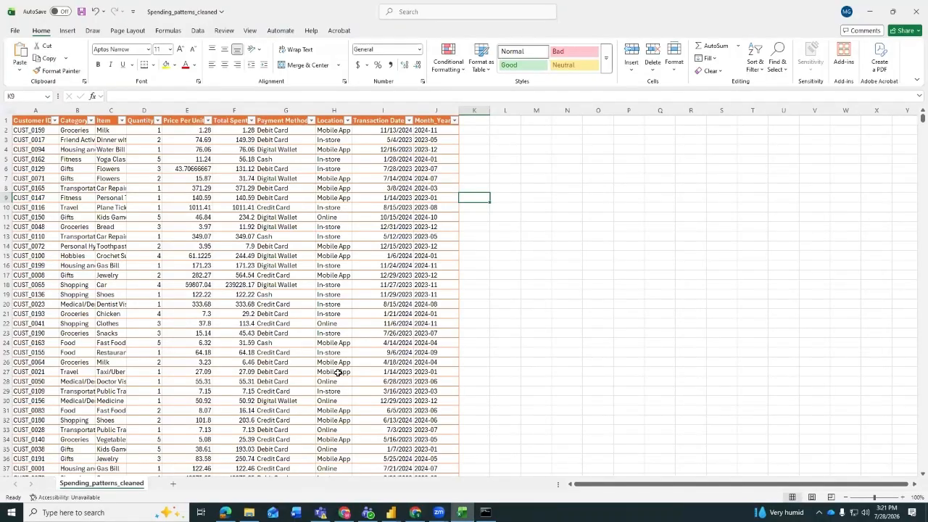
pyautogui.scroll(-8, 338, 372)
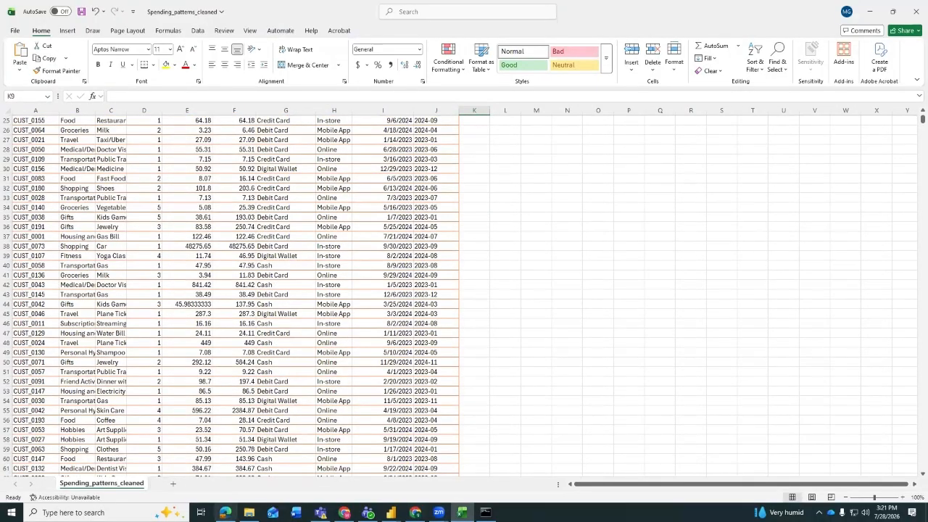
# Switch to the patterns_spend_project Jupyter notebook and examine its charts, monthly spending trend, payment counts and category totals
pyautogui.hotkey('alt', 'Tab')
pyautogui.scroll(20, 435, 310)
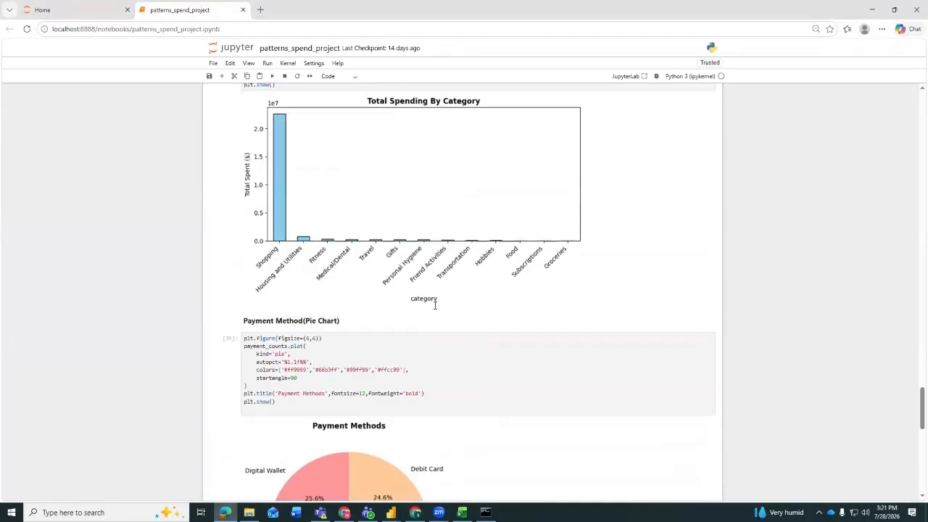
pyautogui.scroll(10, 443, 382)
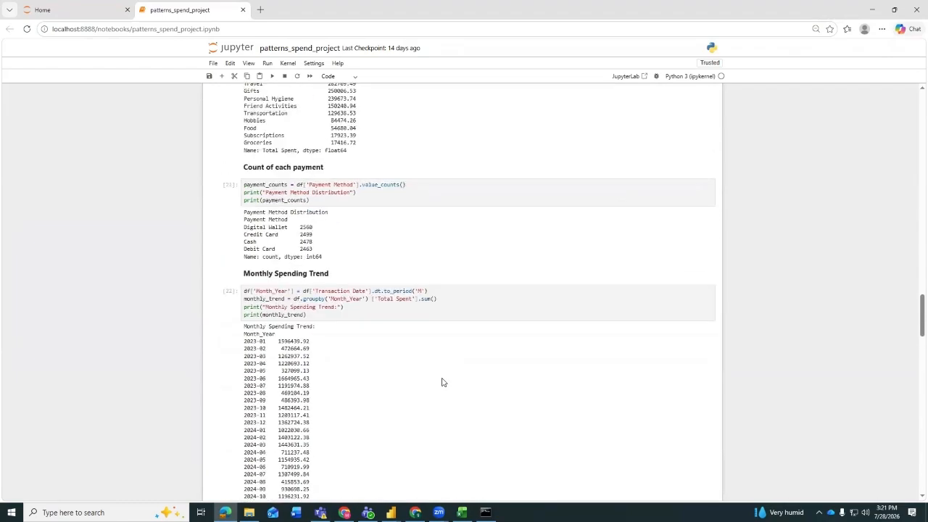
pyautogui.click(445, 378)
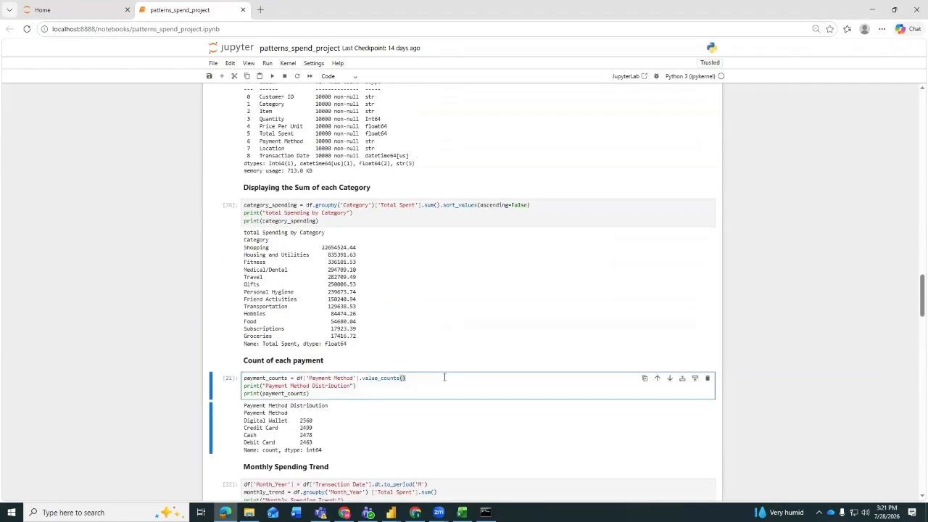
# Examine the category totals, KPI calculations, category bar chart and monthly spend trend chart in the patterns_spend_project notebook
pyautogui.scroll(4, 444, 377)
pyautogui.scroll(-10, 447, 379)
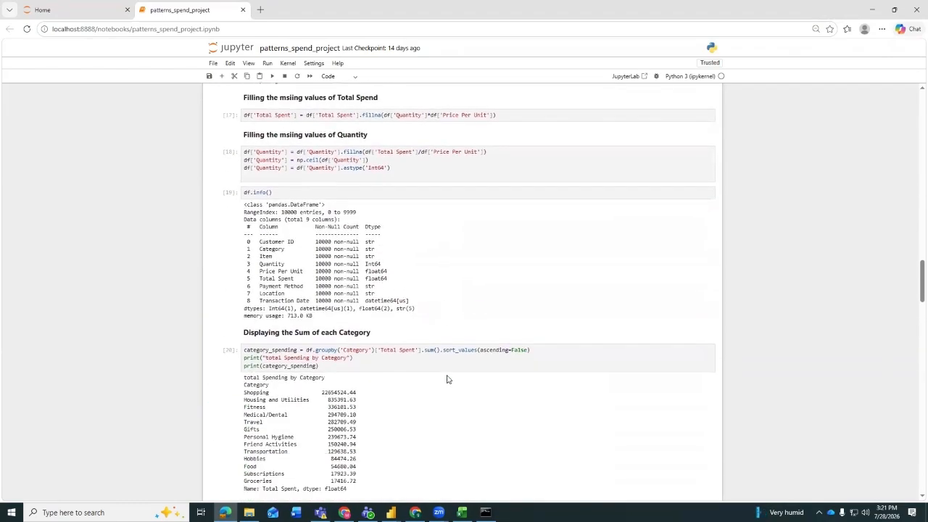
pyautogui.scroll(-2, 447, 380)
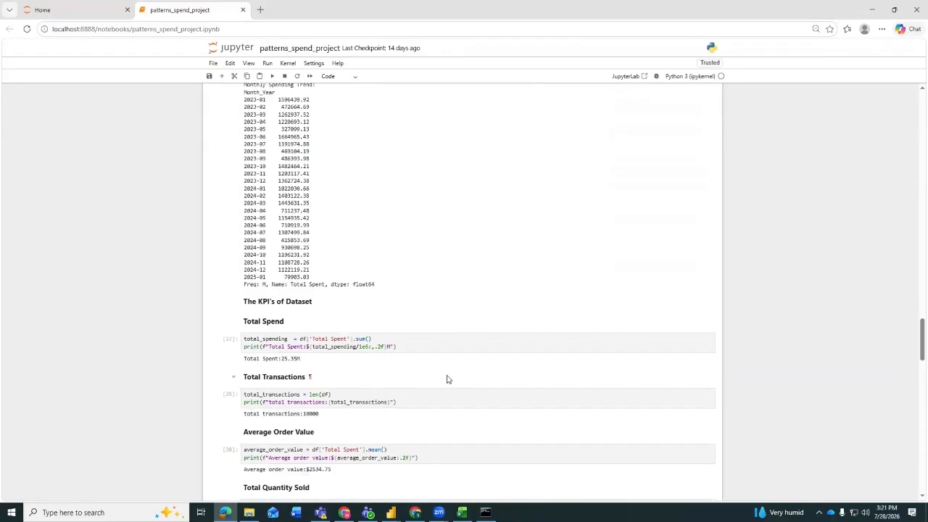
pyautogui.scroll(-12, 447, 379)
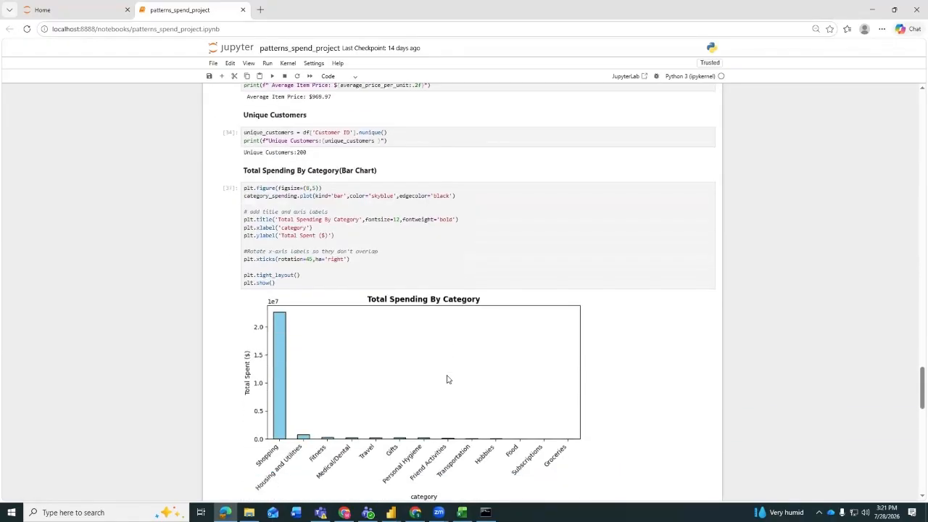
pyautogui.scroll(-10, 447, 380)
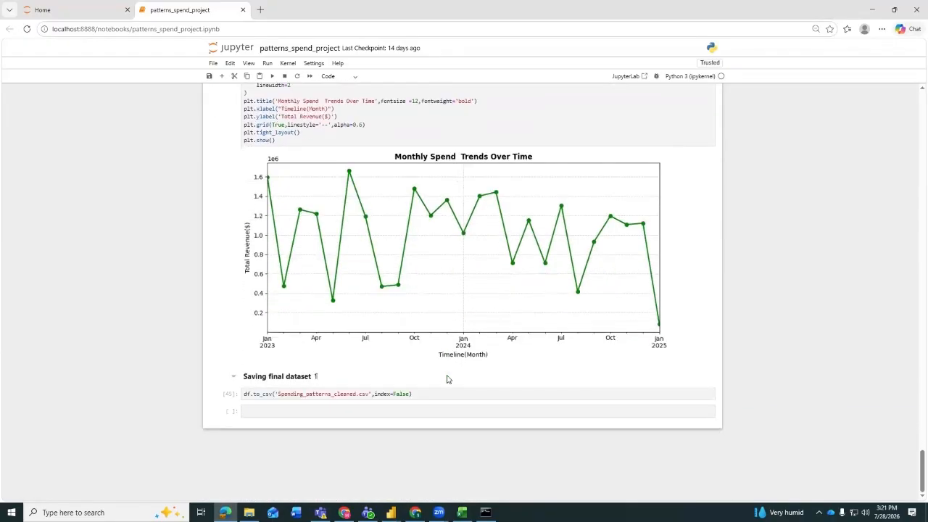
pyautogui.scroll(5, 447, 379)
# Switch to the Spending_patterns_cleaned workbook in Excel and review the date, payment method, location, price, item, category and quantity columns
pyautogui.hotkey('alt', 'Tab')
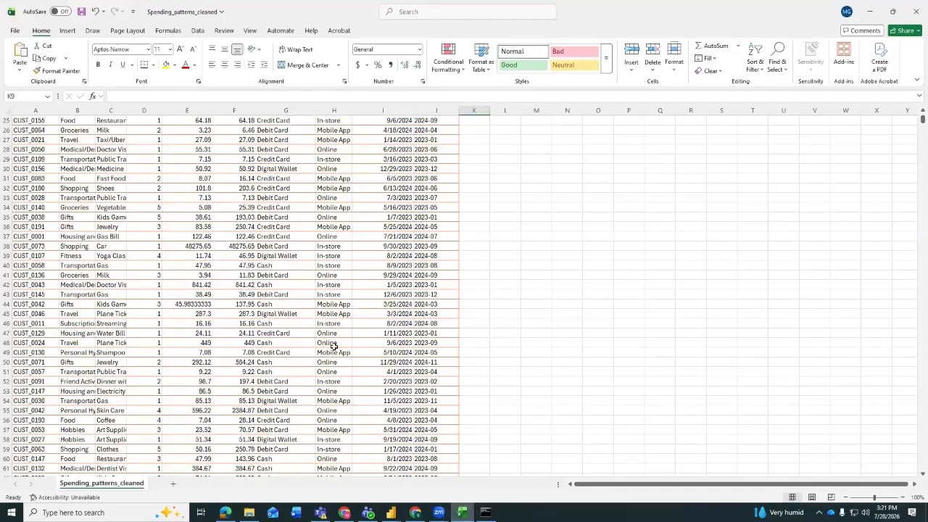
pyautogui.scroll(8, 218, 309)
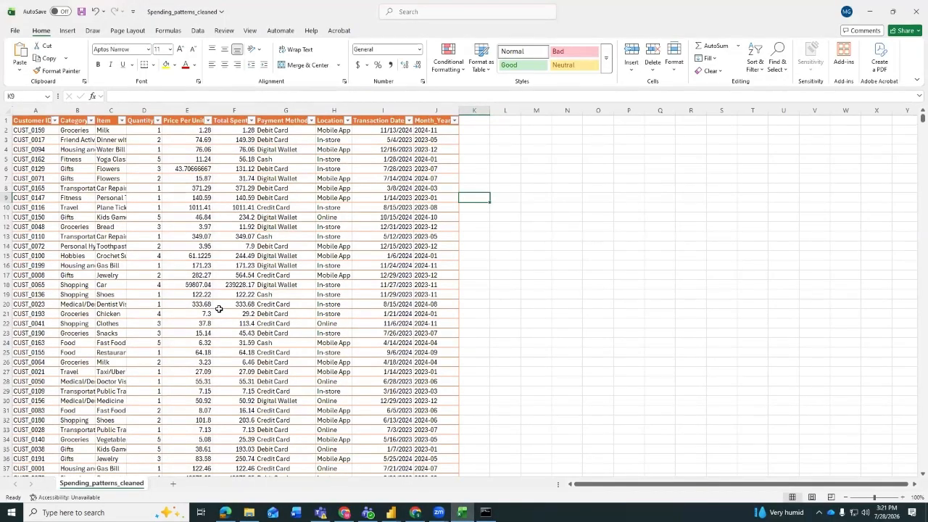
pyautogui.click(359, 207)
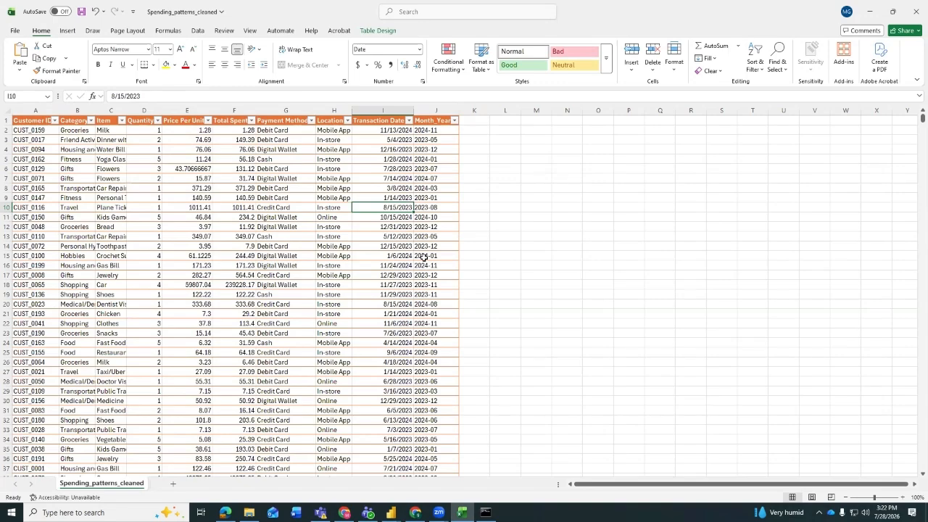
pyautogui.click(377, 169)
pyautogui.click(370, 156)
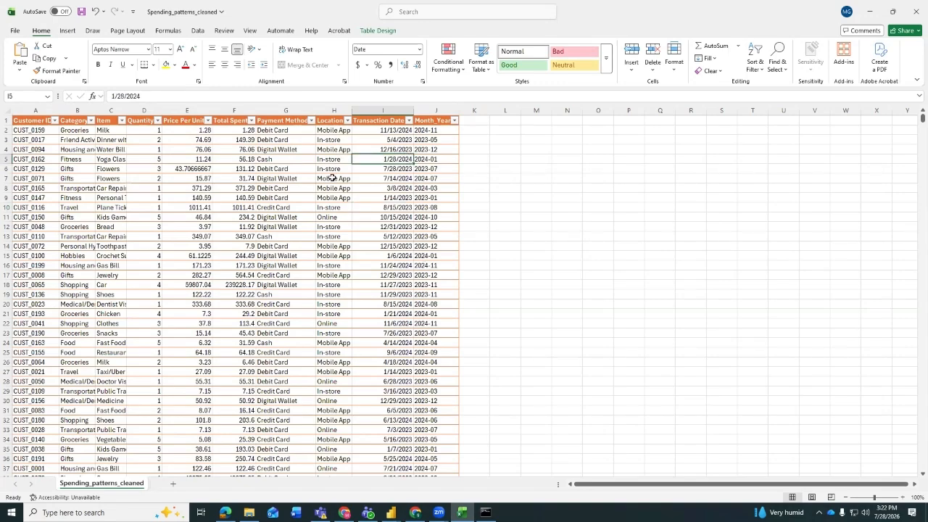
pyautogui.click(282, 186)
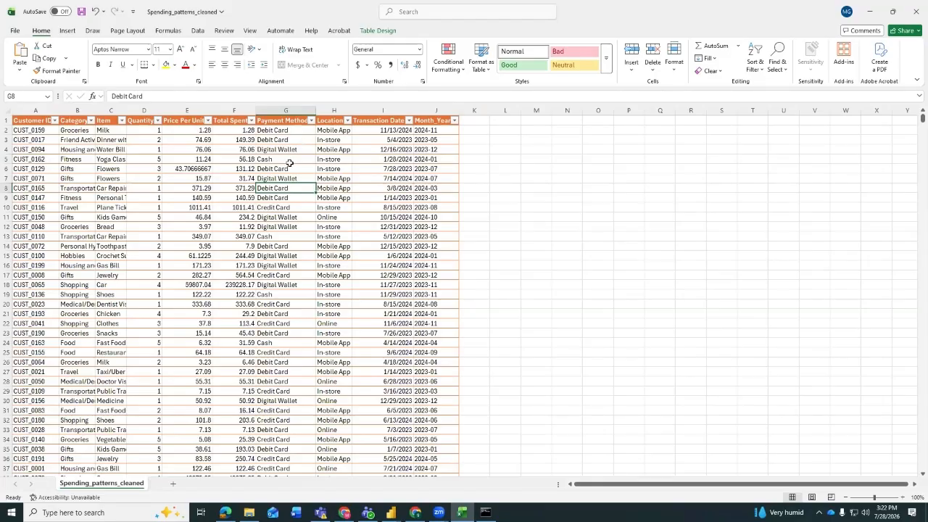
pyautogui.click(343, 150)
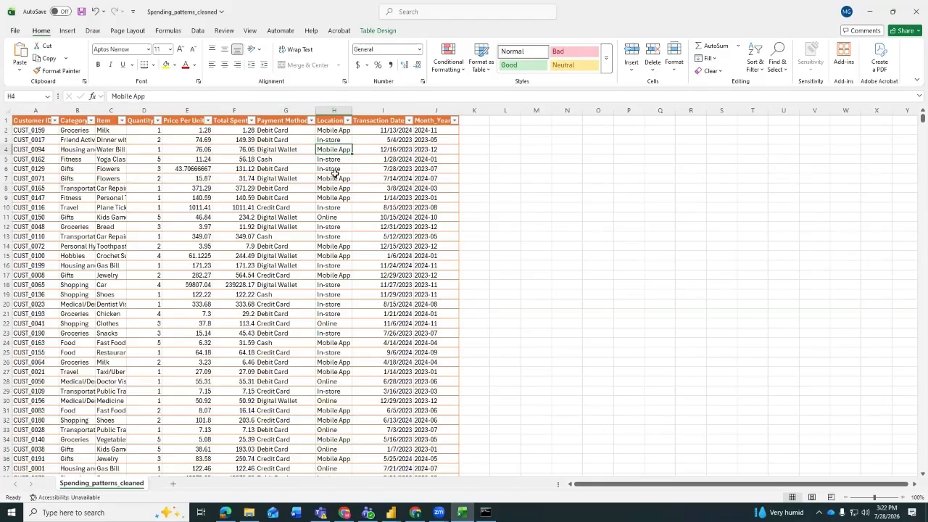
pyautogui.click(192, 207)
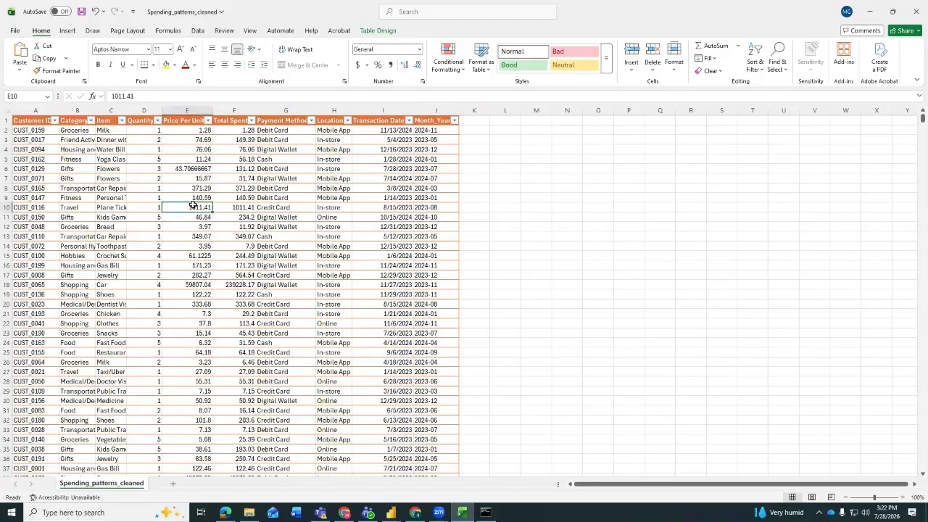
pyautogui.click(122, 198)
pyautogui.click(91, 198)
pyautogui.click(128, 198)
pyautogui.click(158, 157)
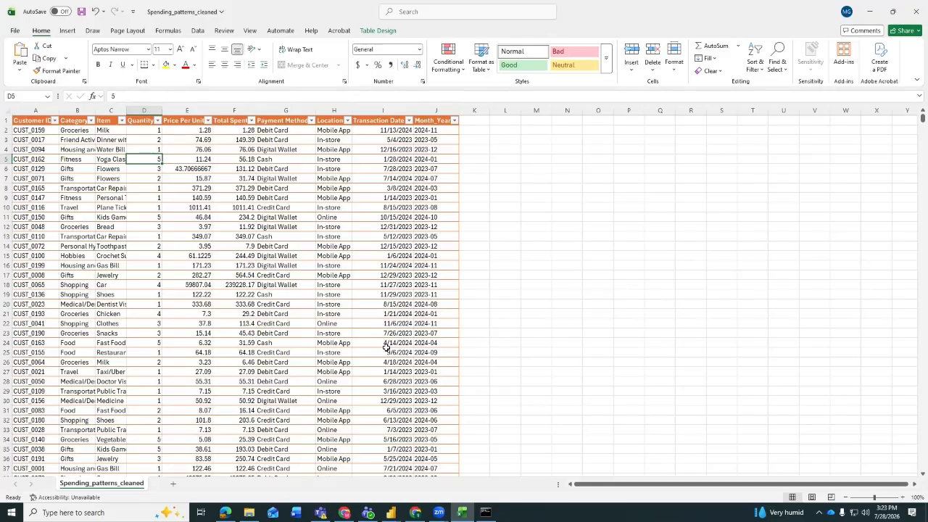
# Switch to the Canva presentation and sketch a rectangle in the upper-left area of blank page 2
pyautogui.click(412, 511)
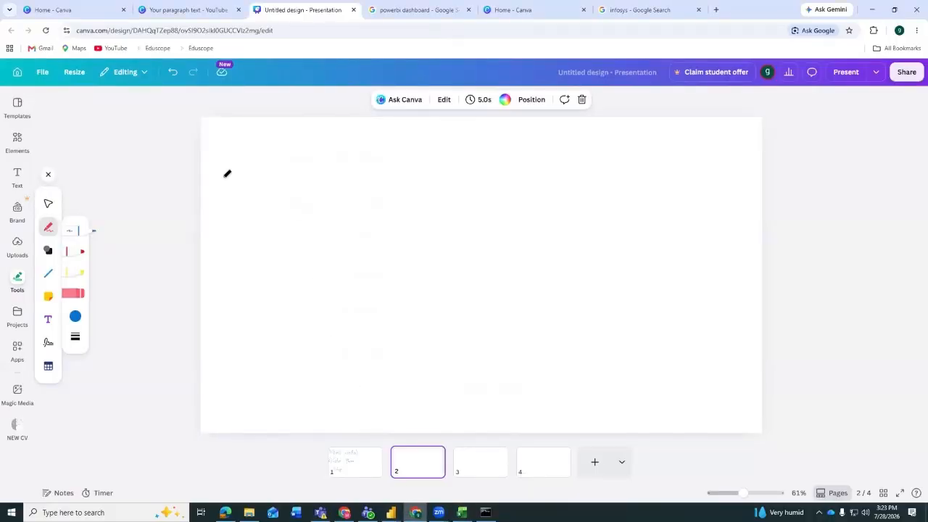
pyautogui.moveTo(256, 155)
pyautogui.mouseDown()
pyautogui.moveTo(254, 227)
pyautogui.moveTo(257, 151)
pyautogui.moveTo(429, 144)
pyautogui.moveTo(440, 240)
pyautogui.moveTo(255, 249)
pyautogui.mouseUp()
pyautogui.moveTo(256, 154)
pyautogui.mouseDown()
pyautogui.moveTo(255, 244)
pyautogui.moveTo(256, 201)
pyautogui.moveTo(309, 150)
pyautogui.moveTo(388, 150)
pyautogui.mouseUp()
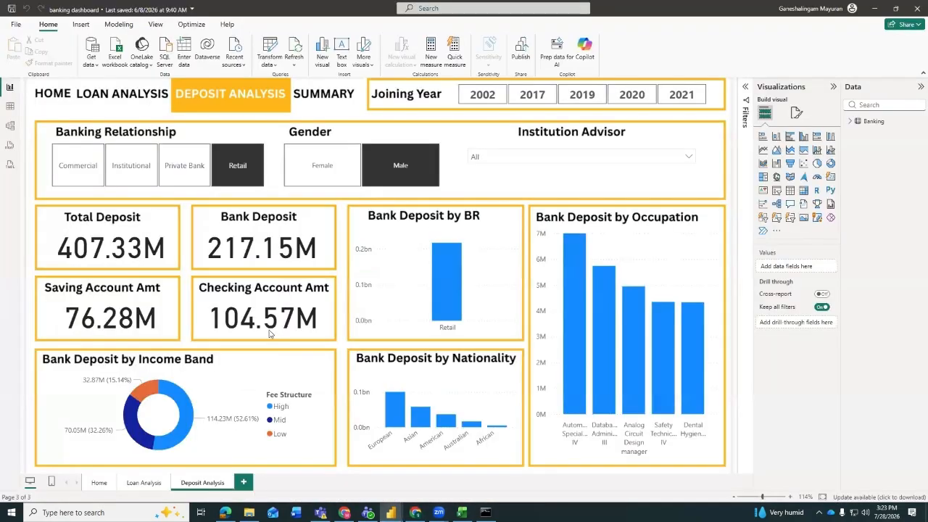
# Switch to the banking dashboard in Power BI and view its Loan Analysis and Home pages as layout examples
pyautogui.click(143, 482)
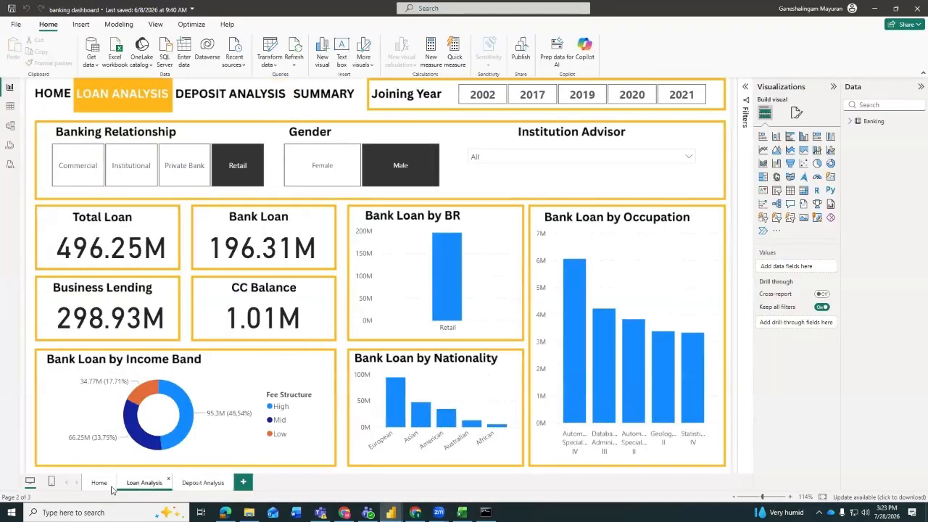
pyautogui.click(99, 482)
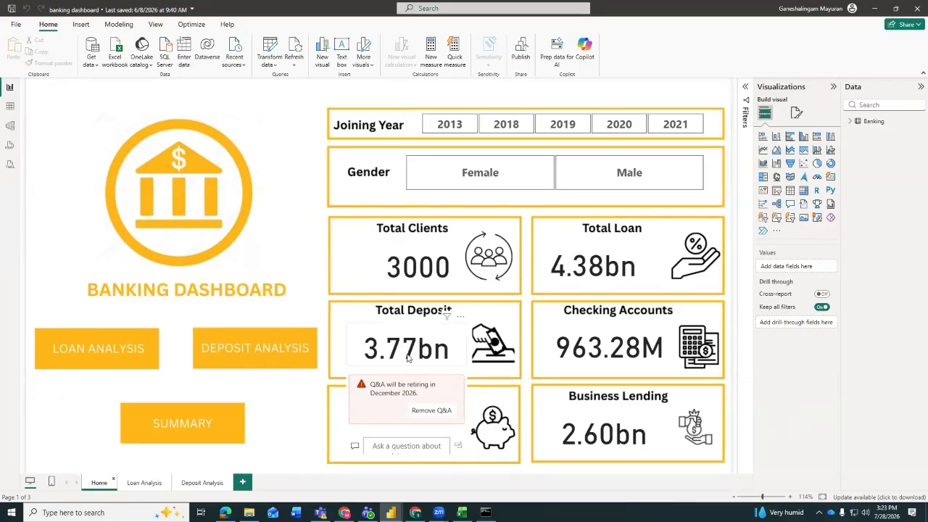
pyautogui.click(461, 367)
pyautogui.click(491, 379)
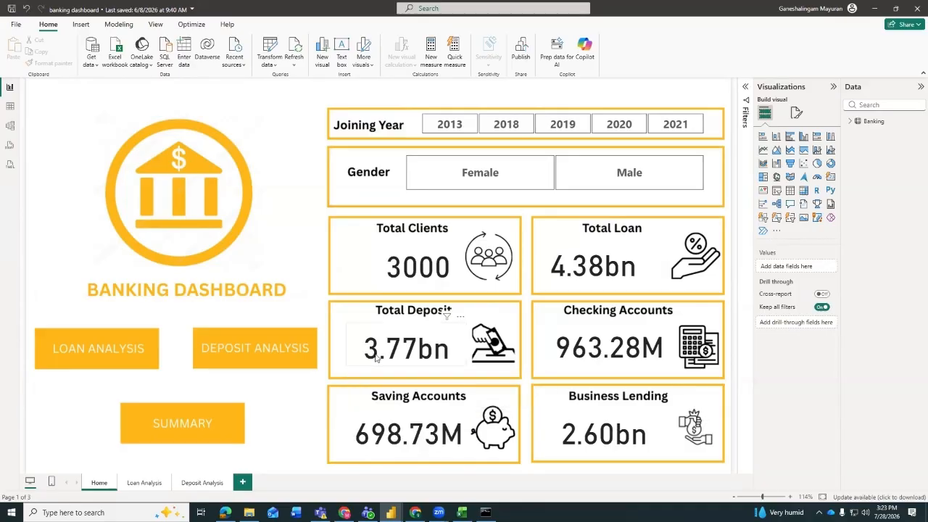
# Return to Canva, clear the rectangle from page 2, and sketch a large dashboard frame with a box inside its upper-left corner
pyautogui.click(414, 512)
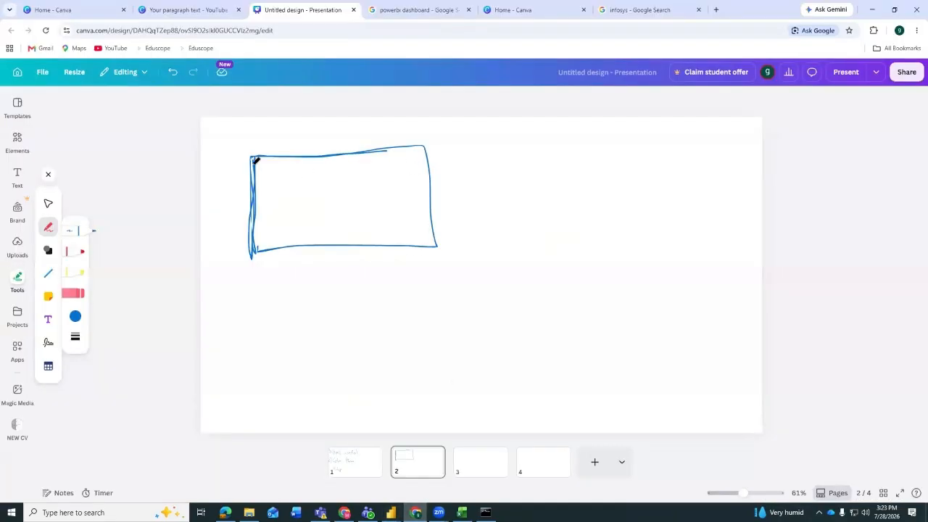
pyautogui.moveTo(255, 160)
pyautogui.mouseDown()
pyautogui.moveTo(254, 251)
pyautogui.moveTo(253, 219)
pyautogui.moveTo(358, 258)
pyautogui.moveTo(430, 198)
pyautogui.moveTo(314, 155)
pyautogui.moveTo(271, 159)
pyautogui.mouseUp()
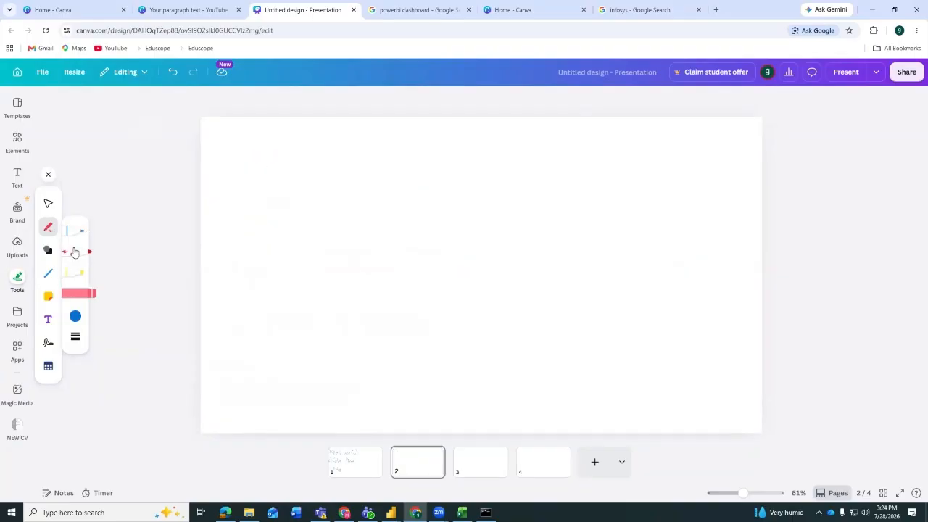
pyautogui.click(75, 230)
pyautogui.moveTo(224, 142); pyautogui.dragTo(216, 312)
pyautogui.moveTo(218, 351)
pyautogui.mouseDown()
pyautogui.moveTo(230, 408)
pyautogui.moveTo(696, 418)
pyautogui.moveTo(727, 324)
pyautogui.moveTo(739, 140)
pyautogui.moveTo(222, 138)
pyautogui.moveTo(247, 206)
pyautogui.moveTo(244, 226)
pyautogui.moveTo(361, 240)
pyautogui.moveTo(392, 187)
pyautogui.moveTo(284, 148)
pyautogui.moveTo(240, 150)
pyautogui.moveTo(243, 224)
pyautogui.moveTo(249, 216)
pyautogui.mouseUp()
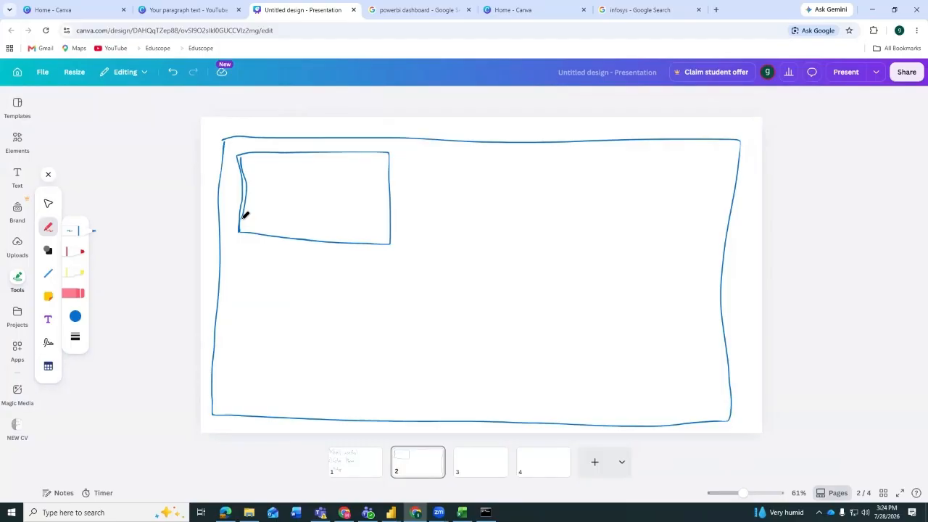
# Sketch boxes labelled "Item & Category" and "Customer" in the lower-left part of the frame, with a smaller labelled box beneath them
pyautogui.moveTo(234, 299)
pyautogui.mouseDown()
pyautogui.moveTo(234, 338)
pyautogui.moveTo(285, 343)
pyautogui.moveTo(370, 343)
pyautogui.moveTo(370, 308)
pyautogui.moveTo(242, 302)
pyautogui.moveTo(245, 324)
pyautogui.moveTo(253, 312)
pyautogui.moveTo(261, 325)
pyautogui.moveTo(289, 327)
pyautogui.mouseUp()
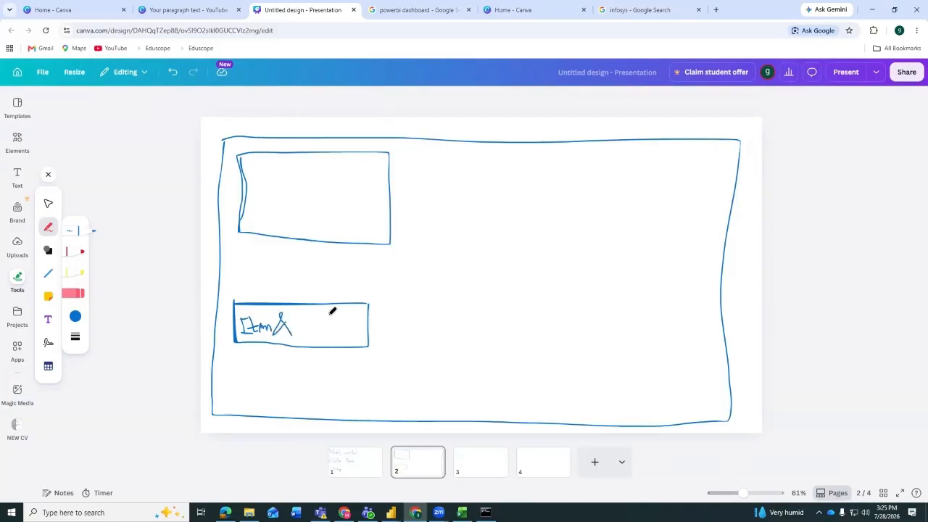
pyautogui.moveTo(314, 314)
pyautogui.mouseDown()
pyautogui.moveTo(300, 336)
pyautogui.moveTo(313, 338)
pyautogui.moveTo(327, 323)
pyautogui.moveTo(338, 342)
pyautogui.moveTo(348, 331)
pyautogui.moveTo(360, 337)
pyautogui.mouseUp()
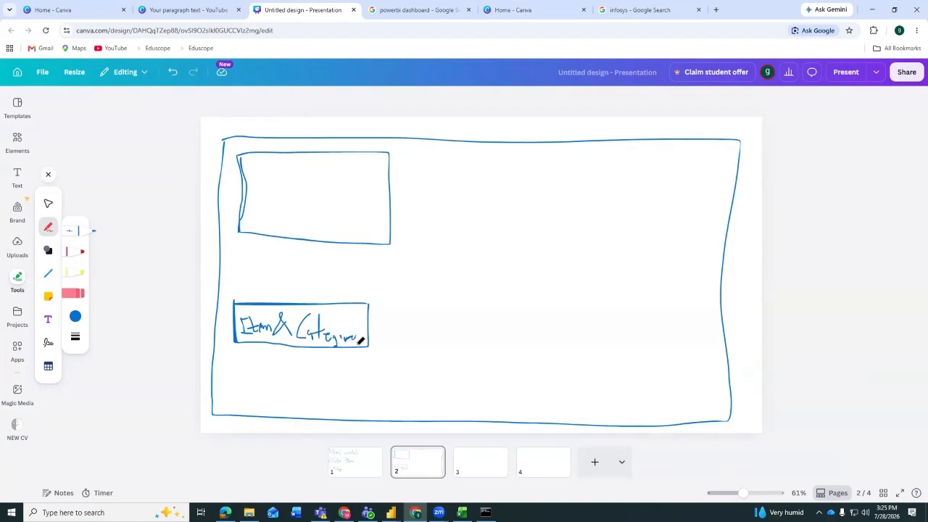
pyautogui.moveTo(384, 300)
pyautogui.mouseDown()
pyautogui.moveTo(389, 349)
pyautogui.moveTo(423, 294)
pyautogui.moveTo(488, 308)
pyautogui.moveTo(392, 352)
pyautogui.mouseUp()
pyautogui.moveTo(398, 319)
pyautogui.mouseDown()
pyautogui.moveTo(406, 335)
pyautogui.moveTo(420, 323)
pyautogui.moveTo(457, 330)
pyautogui.moveTo(456, 338)
pyautogui.mouseUp()
pyautogui.moveTo(297, 367)
pyautogui.mouseDown()
pyautogui.moveTo(389, 393)
pyautogui.moveTo(296, 372)
pyautogui.moveTo(354, 382)
pyautogui.mouseUp()
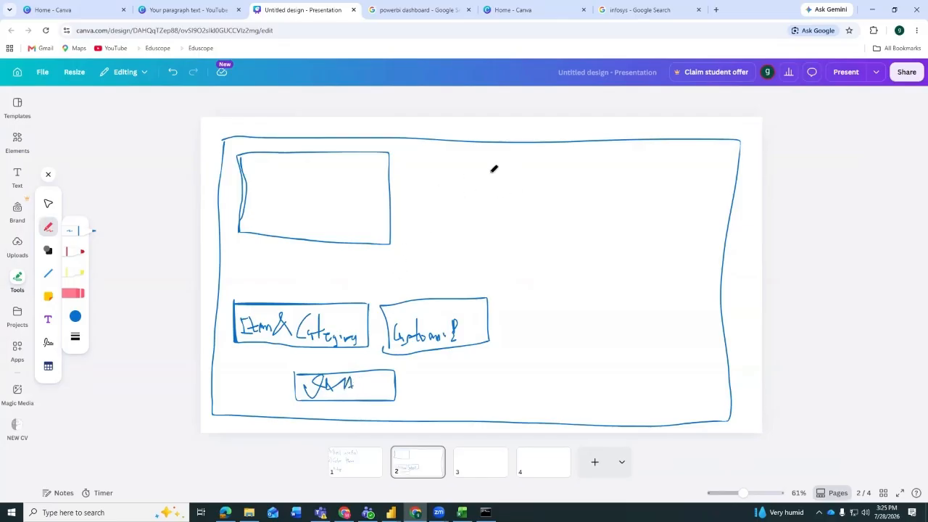
# Sketch a narrow bar across the frame's upper-right area, divide it into four segments and mark each segment
pyautogui.moveTo(477, 153)
pyautogui.mouseDown()
pyautogui.moveTo(478, 162)
pyautogui.moveTo(700, 166)
pyautogui.moveTo(641, 154)
pyautogui.moveTo(477, 159)
pyautogui.moveTo(555, 177)
pyautogui.mouseUp()
pyautogui.moveTo(637, 159)
pyautogui.mouseDown()
pyautogui.moveTo(638, 178)
pyautogui.moveTo(671, 190)
pyautogui.mouseUp()
pyautogui.moveTo(578, 167); pyautogui.dragTo(684, 157)
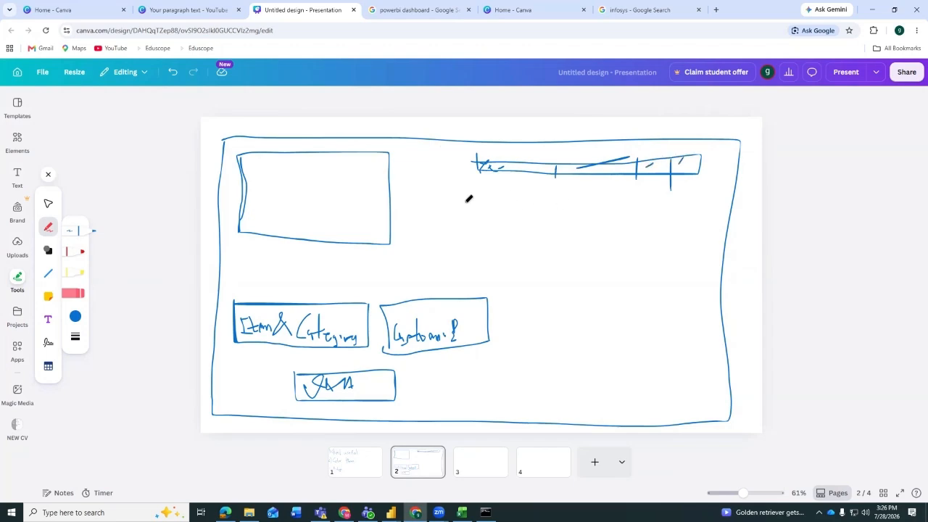
# Check the column headers of the workbook in Excel, return to Canva, and sketch a wide box labelled "Location" below the segmented bar
pyautogui.click(462, 513)
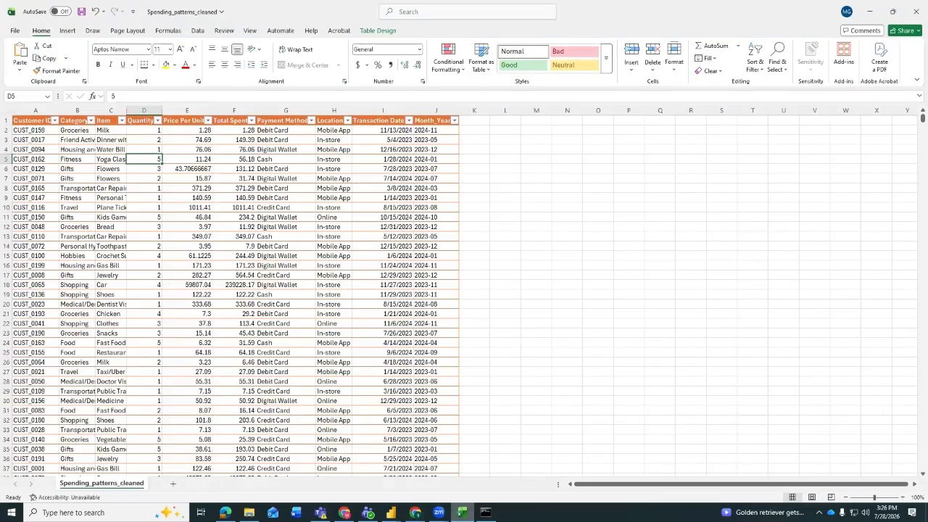
pyautogui.click(462, 513)
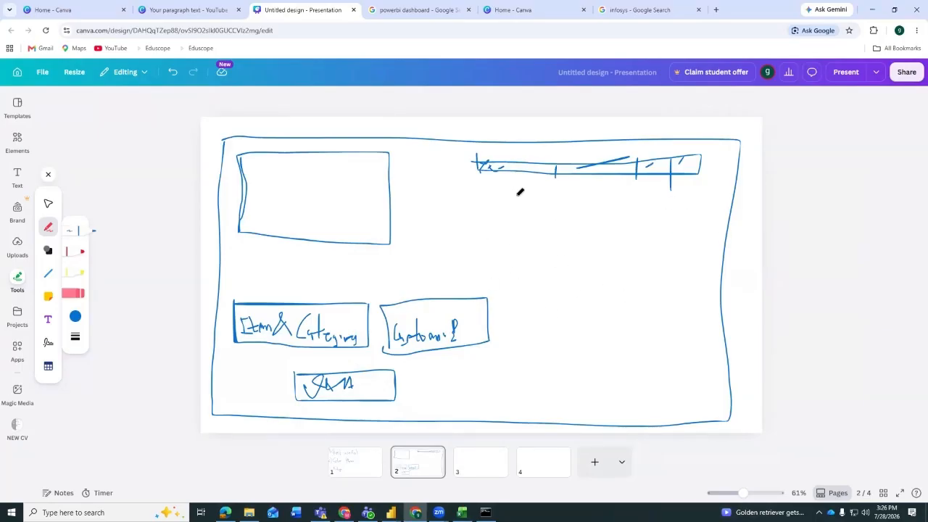
pyautogui.click(462, 512)
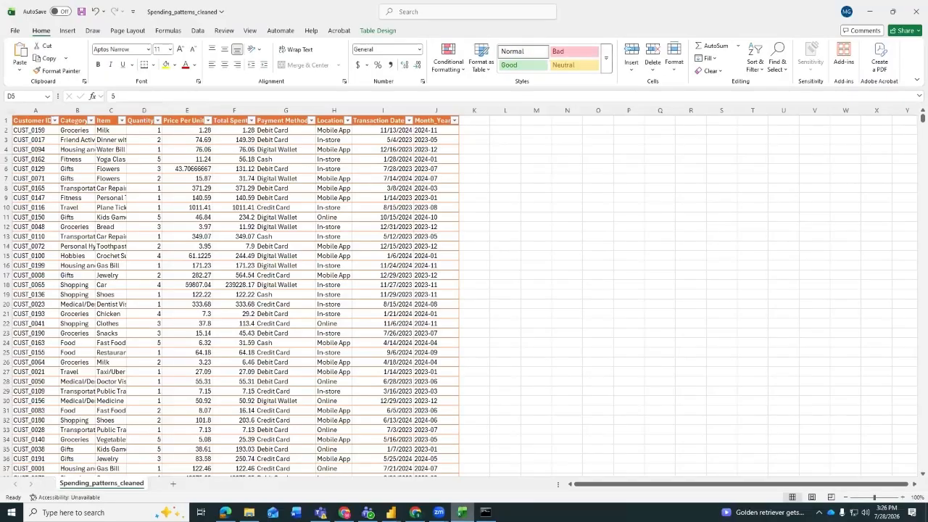
pyautogui.click(463, 512)
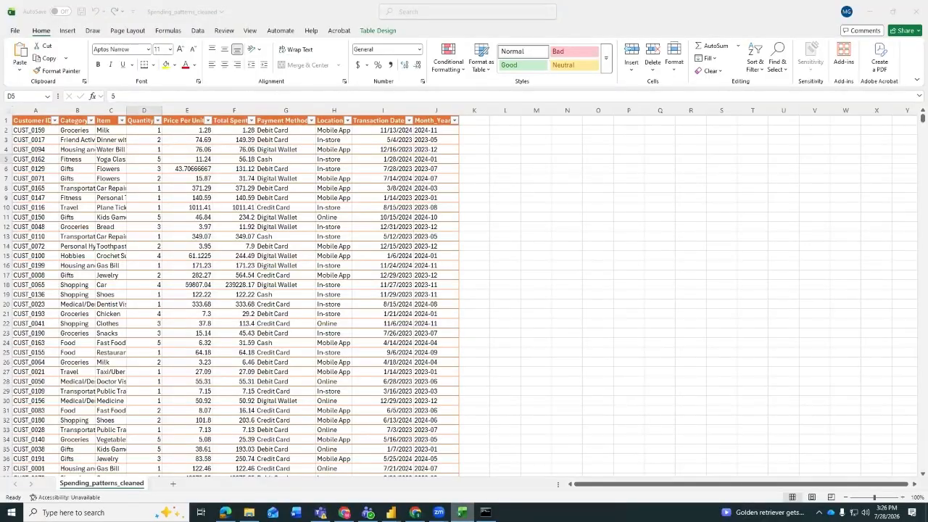
pyautogui.click(462, 513)
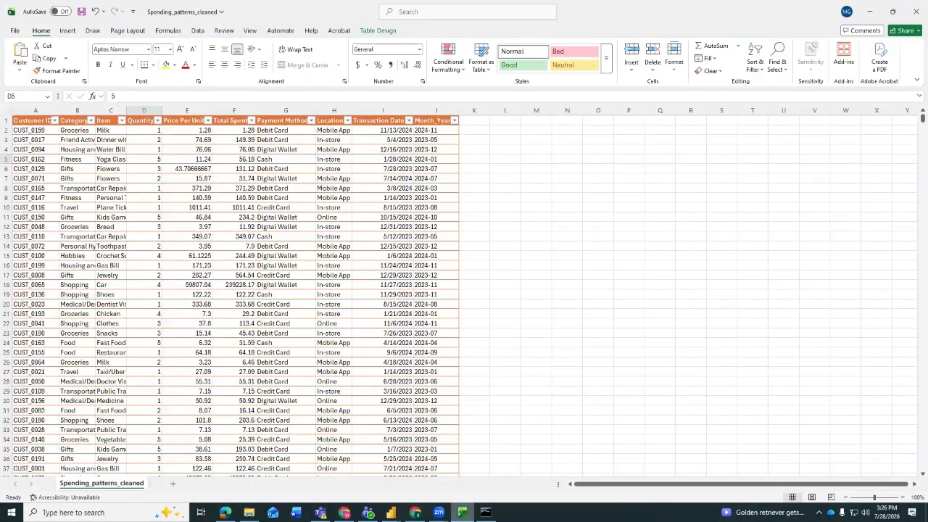
pyautogui.click(463, 513)
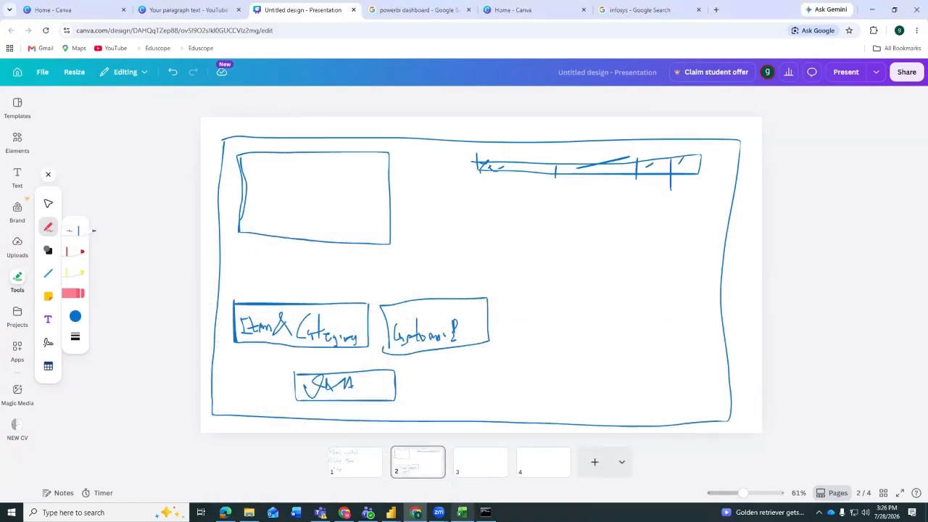
pyautogui.moveTo(472, 203)
pyautogui.mouseDown()
pyautogui.moveTo(473, 252)
pyautogui.moveTo(718, 251)
pyautogui.moveTo(635, 200)
pyautogui.moveTo(469, 210)
pyautogui.moveTo(500, 244)
pyautogui.moveTo(575, 227)
pyautogui.mouseUp()
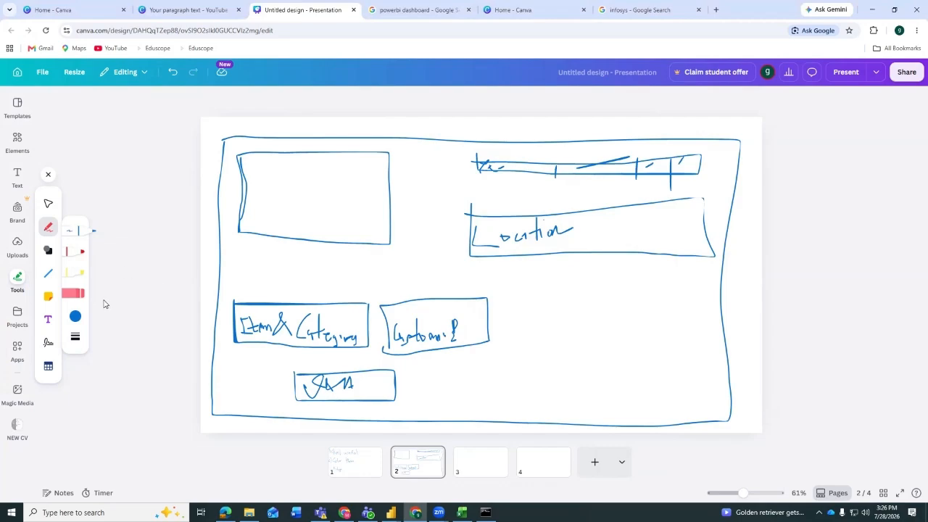
# Erase the outline of the "Customer" box and redraw it narrower around its label
pyautogui.click(73, 293)
pyautogui.moveTo(487, 321); pyautogui.dragTo(488, 309)
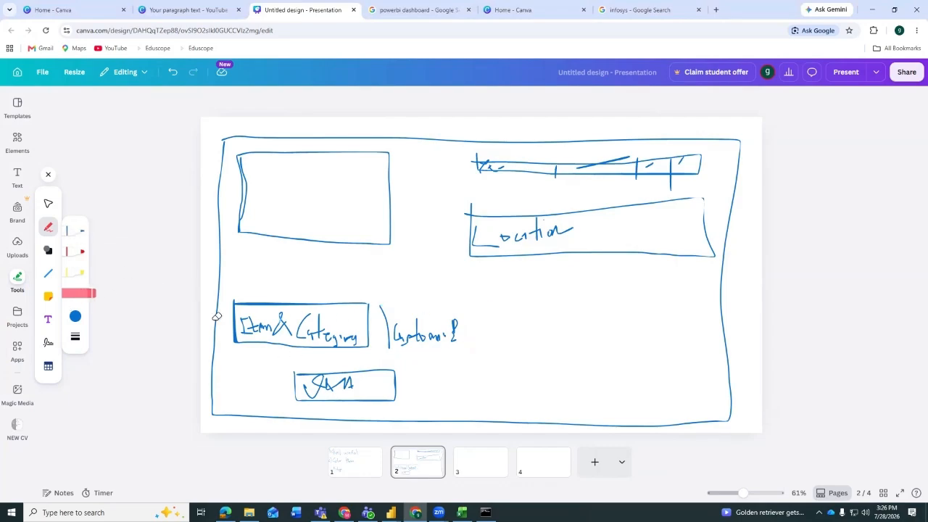
pyautogui.click(79, 231)
pyautogui.moveTo(383, 308)
pyautogui.mouseDown()
pyautogui.moveTo(462, 308)
pyautogui.moveTo(464, 336)
pyautogui.moveTo(404, 351)
pyautogui.moveTo(385, 344)
pyautogui.mouseUp()
# Sketch two card boxes side by side below the "Location" box
pyautogui.moveTo(461, 271); pyautogui.dragTo(460, 296)
pyautogui.moveTo(464, 330)
pyautogui.mouseDown()
pyautogui.moveTo(580, 334)
pyautogui.moveTo(582, 274)
pyautogui.moveTo(461, 269)
pyautogui.mouseUp()
pyautogui.moveTo(573, 265); pyautogui.dragTo(582, 290)
pyautogui.moveTo(623, 267)
pyautogui.mouseDown()
pyautogui.moveTo(706, 262)
pyautogui.moveTo(721, 288)
pyautogui.moveTo(680, 327)
pyautogui.moveTo(622, 335)
pyautogui.moveTo(607, 264)
pyautogui.moveTo(644, 262)
pyautogui.mouseUp()
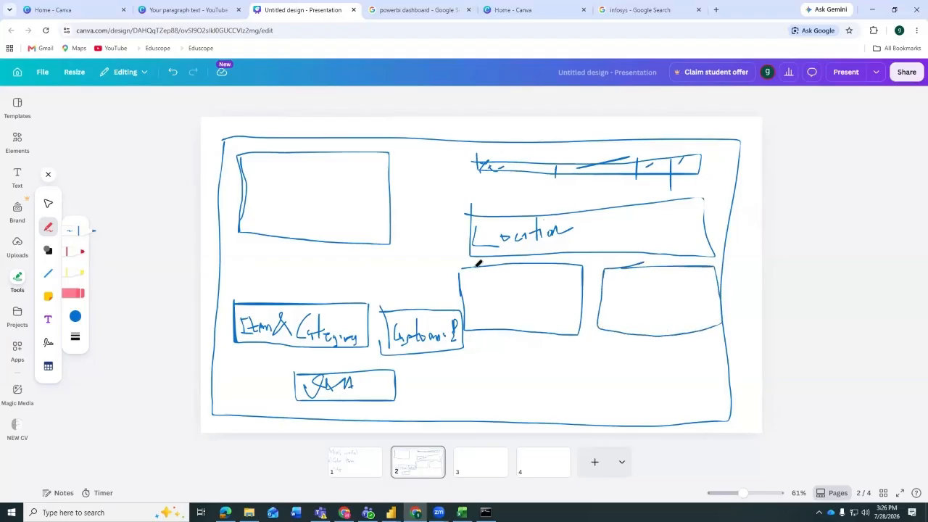
# Label the two card boxes "Total Spent" and "Total Tran", and sketch a smaller box below the first one
pyautogui.moveTo(466, 272); pyautogui.dragTo(496, 283)
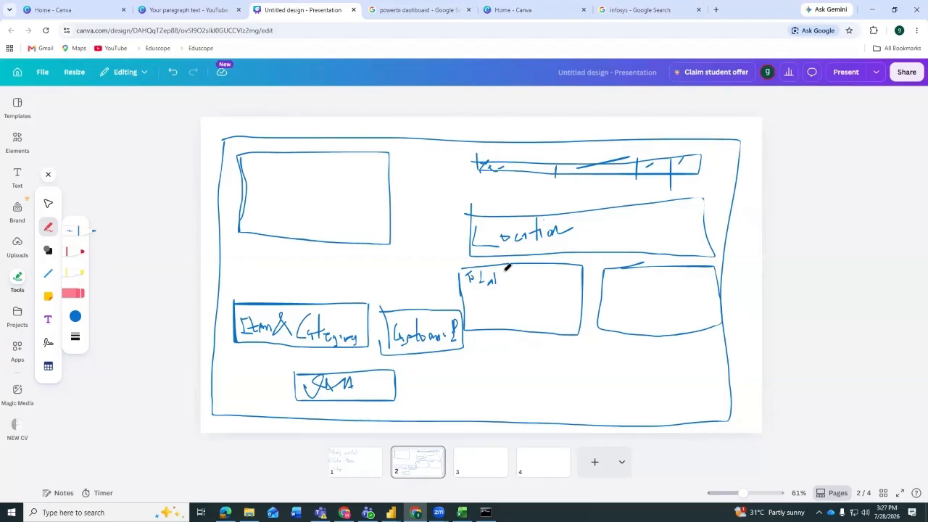
pyautogui.moveTo(509, 270)
pyautogui.mouseDown()
pyautogui.moveTo(505, 284)
pyautogui.moveTo(543, 272)
pyautogui.mouseUp()
pyautogui.moveTo(622, 275); pyautogui.dragTo(628, 288)
pyautogui.moveTo(634, 277)
pyautogui.mouseDown()
pyautogui.moveTo(635, 286)
pyautogui.moveTo(646, 265)
pyautogui.moveTo(660, 267)
pyautogui.moveTo(665, 285)
pyautogui.moveTo(681, 283)
pyautogui.mouseUp()
pyautogui.moveTo(476, 345)
pyautogui.mouseDown()
pyautogui.moveTo(577, 376)
pyautogui.moveTo(551, 338)
pyautogui.moveTo(478, 343)
pyautogui.mouseUp()
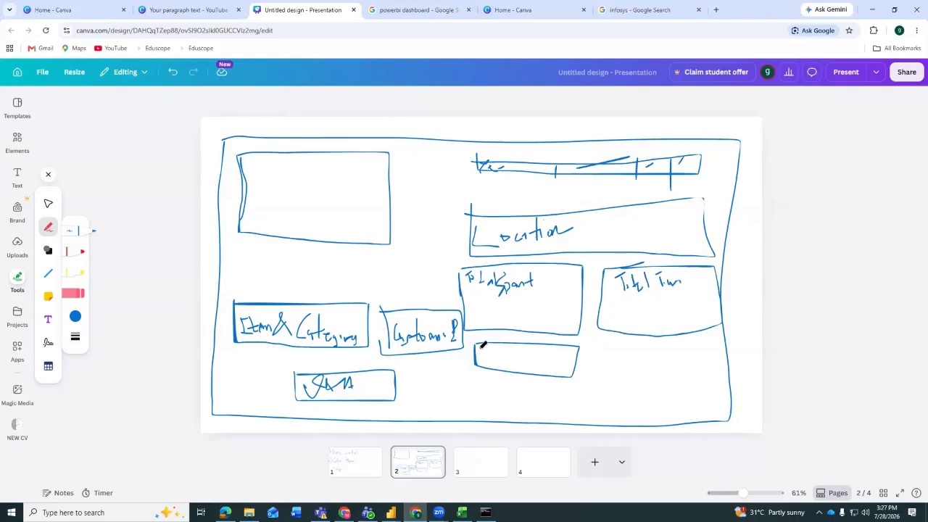
# Label the small box "Total Q Sold" and, after checking the KPIs in the Jupyter notebook, add a "Uniq" box beside it in Canva
pyautogui.moveTo(481, 346)
pyautogui.mouseDown()
pyautogui.moveTo(538, 355)
pyautogui.moveTo(564, 339)
pyautogui.moveTo(559, 353)
pyautogui.moveTo(601, 366)
pyautogui.moveTo(723, 332)
pyautogui.moveTo(687, 362)
pyautogui.moveTo(609, 375)
pyautogui.moveTo(614, 347)
pyautogui.mouseUp()
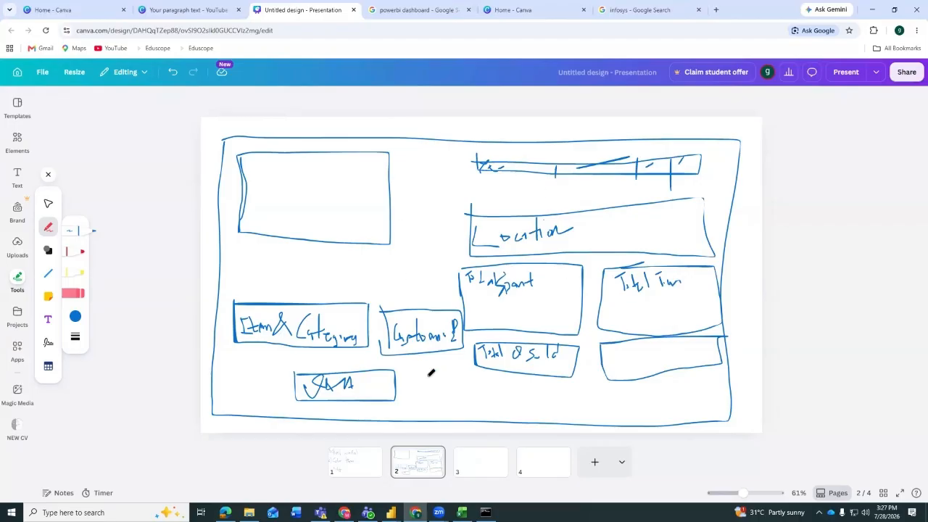
pyautogui.click(462, 513)
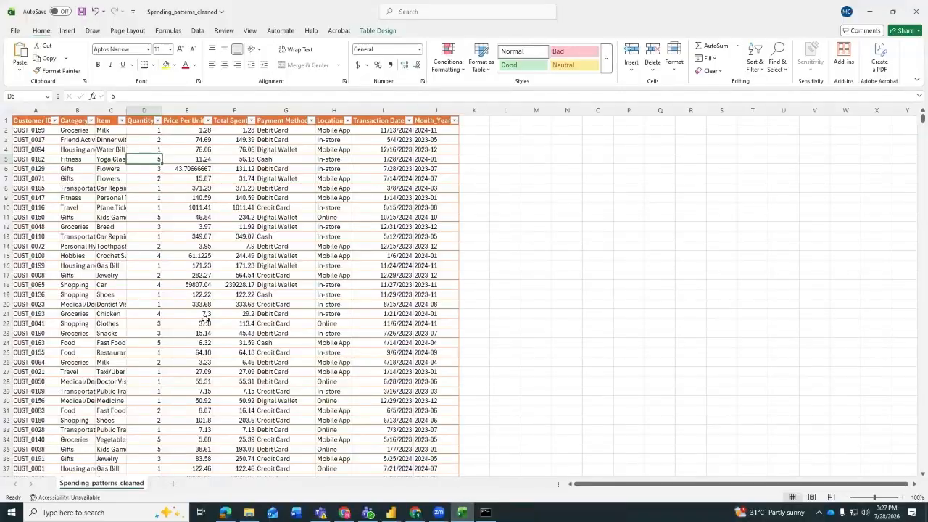
pyautogui.click(225, 513)
pyautogui.scroll(3, 397, 410)
pyautogui.scroll(15, 397, 410)
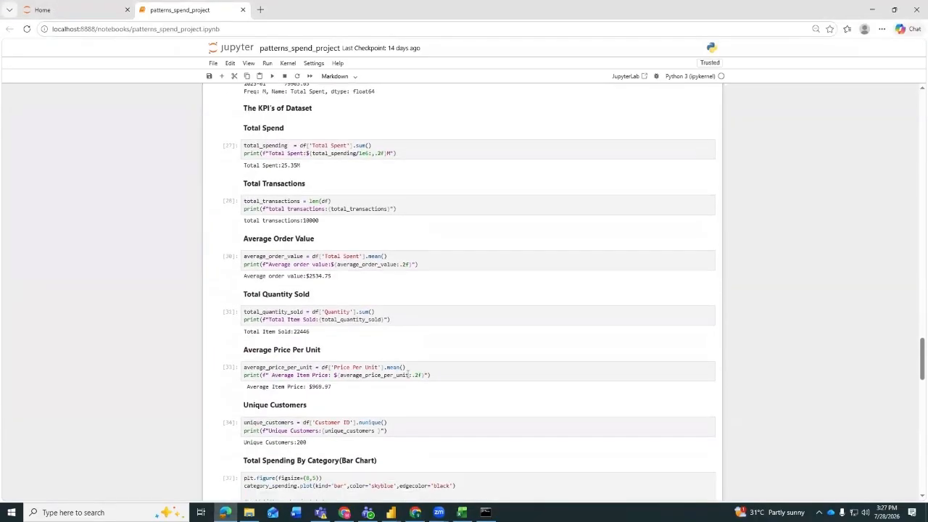
pyautogui.scroll(-1, 368, 423)
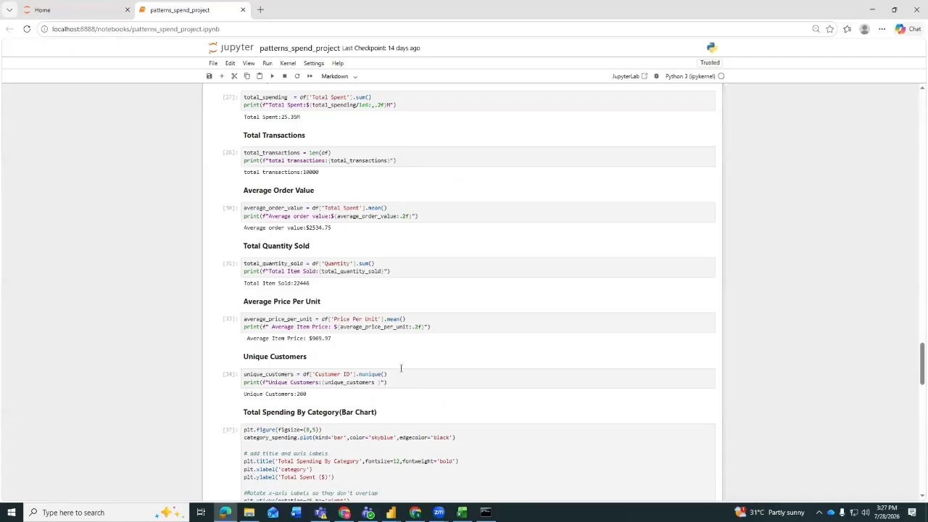
pyautogui.click(403, 371)
pyautogui.click(393, 513)
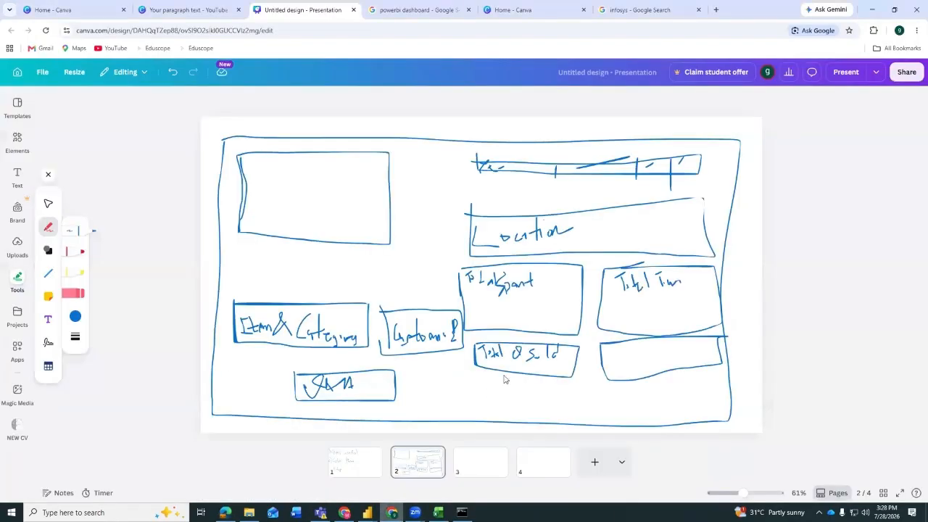
pyautogui.moveTo(621, 349)
pyautogui.mouseDown()
pyautogui.moveTo(641, 349)
pyautogui.moveTo(652, 366)
pyautogui.moveTo(666, 349)
pyautogui.mouseUp()
pyautogui.moveTo(470, 386)
pyautogui.mouseDown()
pyautogui.moveTo(472, 425)
pyautogui.moveTo(586, 387)
pyautogui.moveTo(464, 388)
pyautogui.mouseUp()
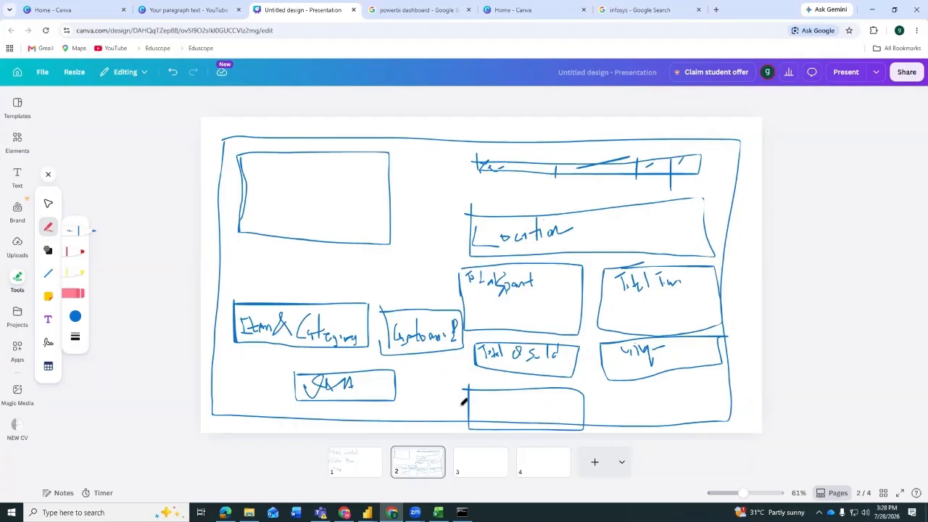
pyautogui.click(81, 293)
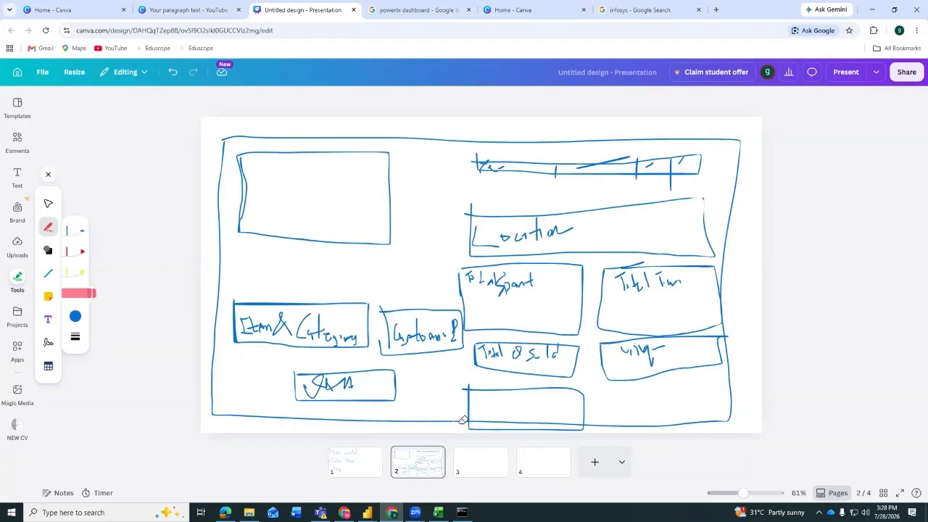
pyautogui.moveTo(467, 384); pyautogui.dragTo(497, 397)
# Sketch two small boxes side by side below "Total Q Sold" and "Uniq", and label them with the average KPIs
pyautogui.click(75, 230)
pyautogui.moveTo(478, 376)
pyautogui.mouseDown()
pyautogui.moveTo(557, 408)
pyautogui.moveTo(579, 386)
pyautogui.moveTo(466, 384)
pyautogui.mouseUp()
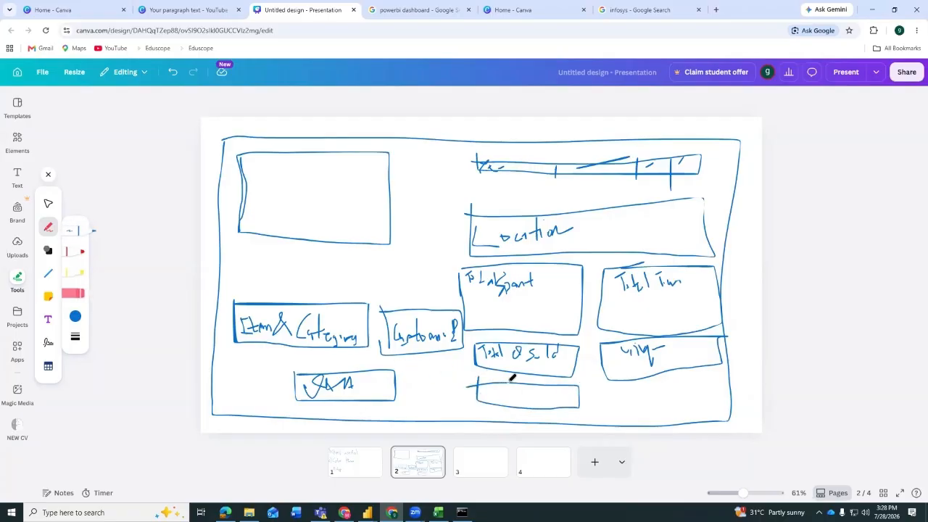
pyautogui.moveTo(480, 380)
pyautogui.mouseDown()
pyautogui.moveTo(484, 392)
pyautogui.moveTo(544, 391)
pyautogui.mouseUp()
pyautogui.moveTo(609, 392)
pyautogui.mouseDown()
pyautogui.moveTo(609, 405)
pyautogui.moveTo(711, 383)
pyautogui.moveTo(664, 415)
pyautogui.moveTo(616, 415)
pyautogui.moveTo(630, 396)
pyautogui.moveTo(644, 410)
pyautogui.moveTo(650, 394)
pyautogui.moveTo(680, 395)
pyautogui.moveTo(675, 400)
pyautogui.moveTo(709, 389)
pyautogui.mouseUp()
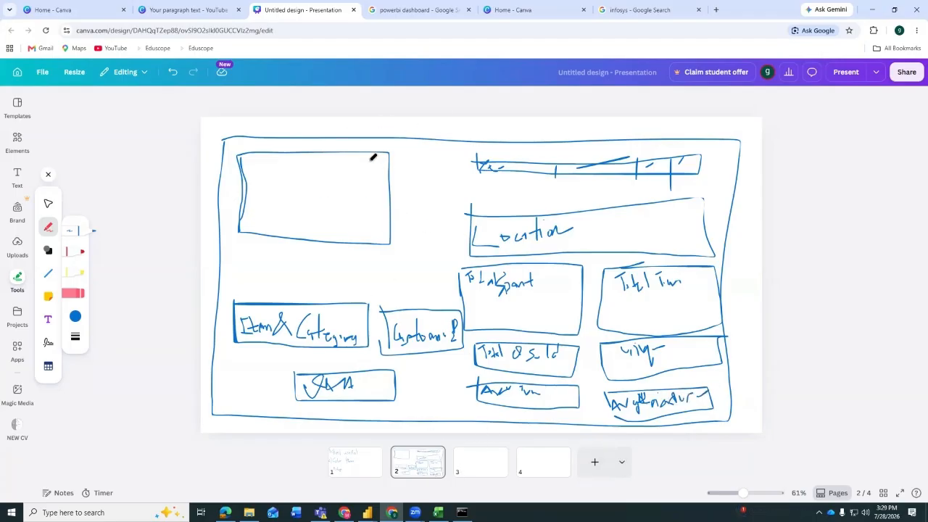
# Open the empty page 3 and sketch a large rectangular frame around the page area
pyautogui.moveTo(466, 116)
pyautogui.mouseDown()
pyautogui.moveTo(479, 140)
pyautogui.moveTo(493, 118)
pyautogui.moveTo(506, 131)
pyautogui.mouseUp()
pyautogui.click(480, 468)
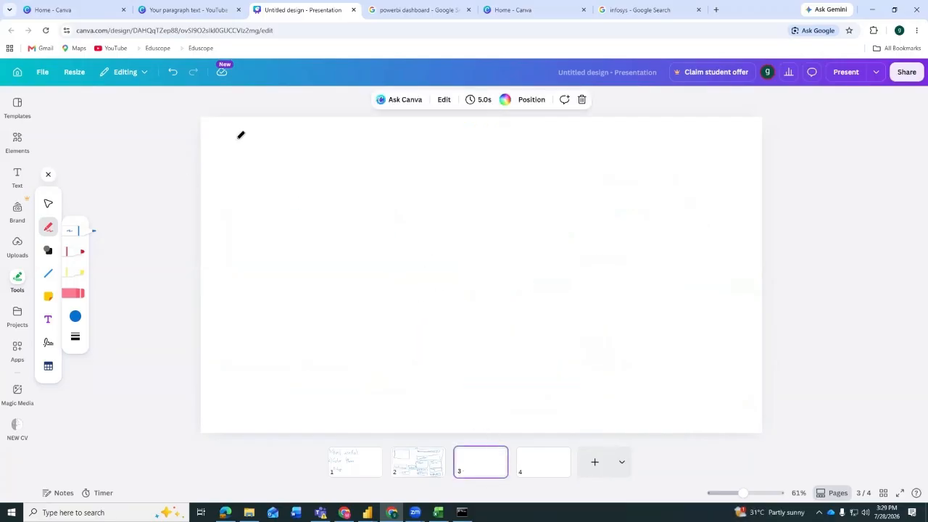
pyautogui.moveTo(222, 136)
pyautogui.mouseDown()
pyautogui.moveTo(225, 404)
pyautogui.moveTo(511, 412)
pyautogui.mouseUp()
pyautogui.moveTo(581, 411)
pyautogui.mouseDown()
pyautogui.moveTo(750, 414)
pyautogui.moveTo(738, 138)
pyautogui.moveTo(706, 126)
pyautogui.moveTo(216, 137)
pyautogui.mouseUp()
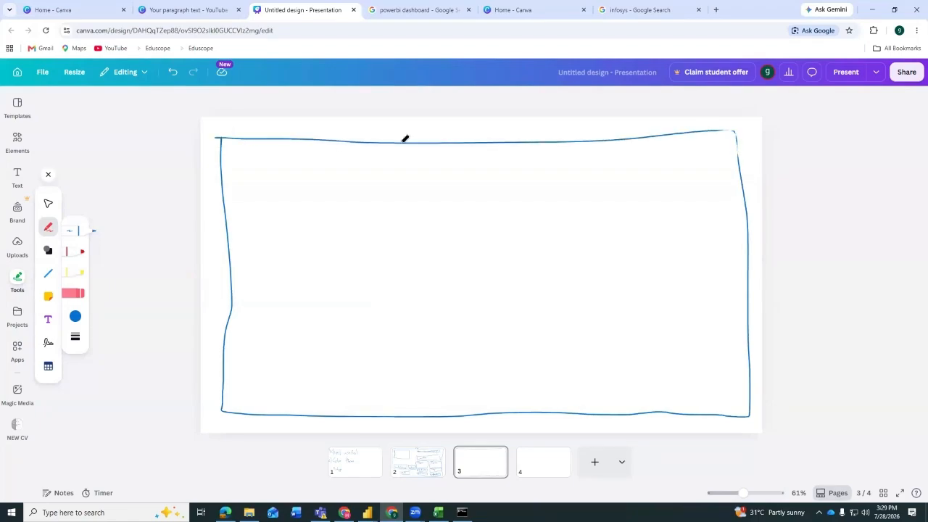
pyautogui.moveTo(647, 136)
pyautogui.mouseDown()
pyautogui.moveTo(729, 128)
pyautogui.moveTo(741, 172)
pyautogui.mouseUp()
# Write the navigation labels "Home", "Category Item", "Customer" and "Q&A" along the frame's upper edge, and box the "Category Item" label
pyautogui.moveTo(226, 148)
pyautogui.mouseDown()
pyautogui.moveTo(230, 161)
pyautogui.moveTo(238, 154)
pyautogui.mouseUp()
pyautogui.moveTo(237, 148)
pyautogui.mouseDown()
pyautogui.moveTo(239, 162)
pyautogui.moveTo(267, 153)
pyautogui.moveTo(266, 164)
pyautogui.mouseUp()
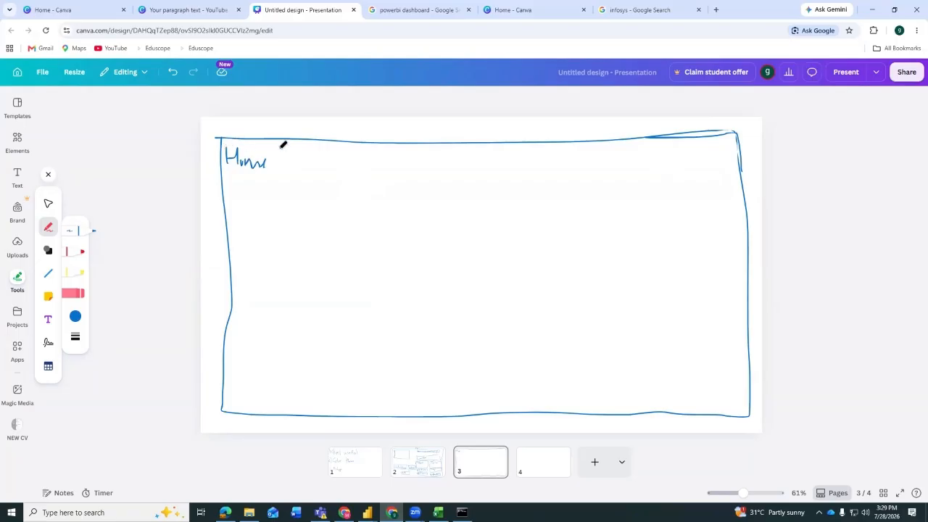
pyautogui.moveTo(299, 155)
pyautogui.mouseDown()
pyautogui.moveTo(298, 168)
pyautogui.moveTo(317, 170)
pyautogui.moveTo(326, 154)
pyautogui.moveTo(322, 177)
pyautogui.moveTo(328, 160)
pyautogui.moveTo(338, 156)
pyautogui.moveTo(338, 166)
pyautogui.moveTo(348, 150)
pyautogui.moveTo(367, 167)
pyautogui.mouseUp()
pyautogui.moveTo(362, 161)
pyautogui.mouseDown()
pyautogui.moveTo(429, 170)
pyautogui.moveTo(438, 158)
pyautogui.moveTo(496, 155)
pyautogui.moveTo(501, 145)
pyautogui.moveTo(516, 149)
pyautogui.moveTo(518, 171)
pyautogui.mouseUp()
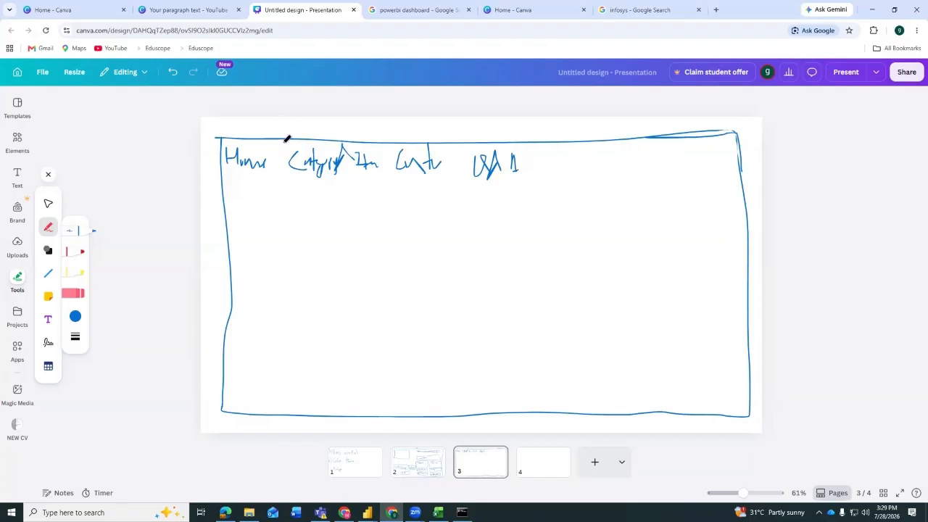
pyautogui.moveTo(282, 161)
pyautogui.mouseDown()
pyautogui.moveTo(383, 171)
pyautogui.moveTo(384, 139)
pyautogui.moveTo(293, 140)
pyautogui.mouseUp()
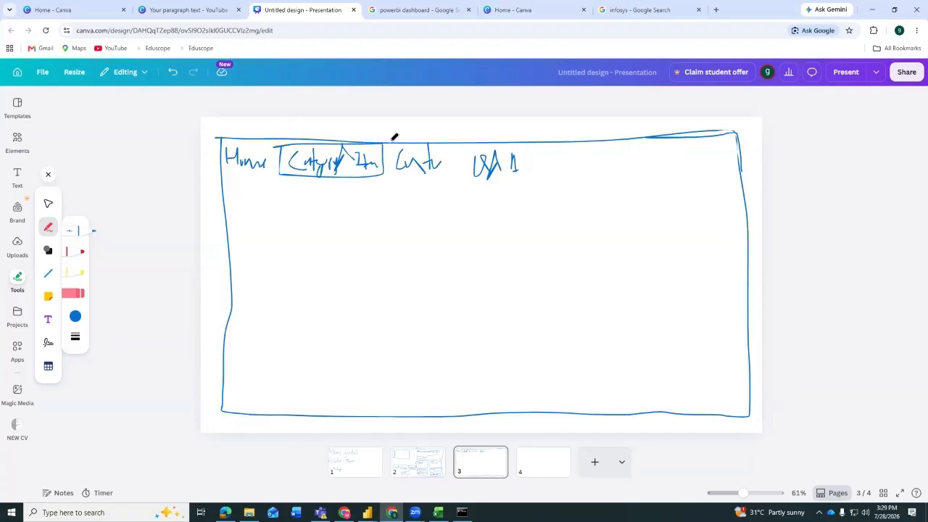
# Sketch a long box beside the navigation labels and label it for the transaction year
pyautogui.moveTo(540, 151)
pyautogui.mouseDown()
pyautogui.moveTo(540, 169)
pyautogui.moveTo(726, 139)
pyautogui.moveTo(739, 151)
pyautogui.moveTo(687, 169)
pyautogui.moveTo(539, 174)
pyautogui.moveTo(551, 167)
pyautogui.mouseUp()
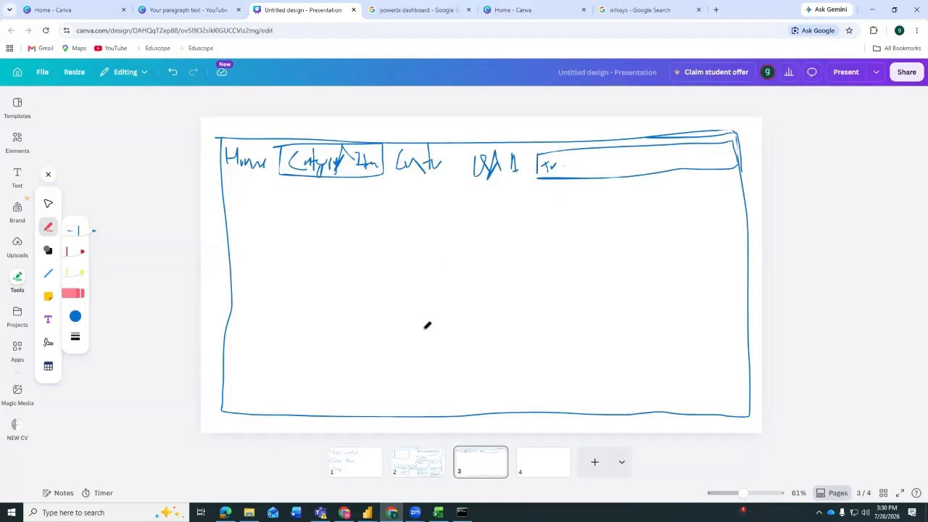
pyautogui.moveTo(557, 167)
pyautogui.mouseDown()
pyautogui.moveTo(588, 168)
pyautogui.moveTo(601, 152)
pyautogui.moveTo(617, 169)
pyautogui.moveTo(643, 170)
pyautogui.mouseUp()
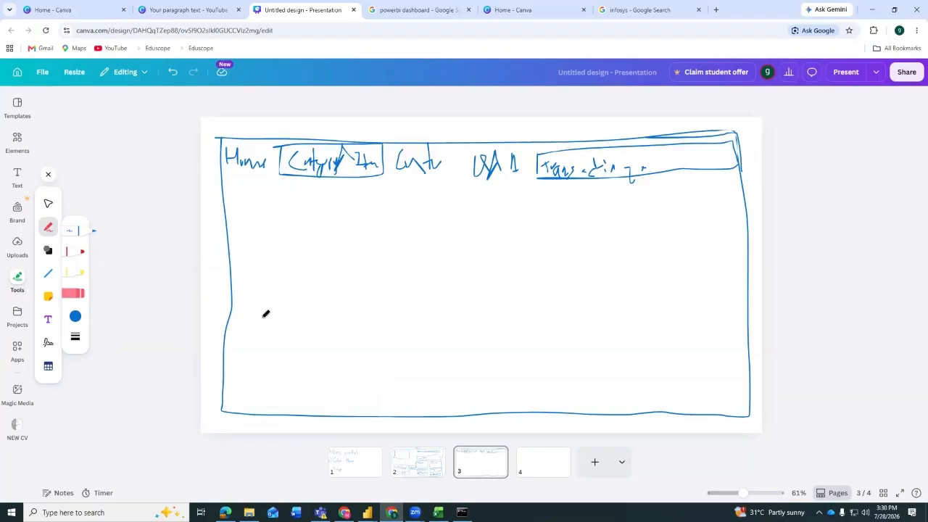
# Sketch a wide filter band below the navigation labels and add a "Category" dropdown at its start
pyautogui.moveTo(234, 187)
pyautogui.mouseDown()
pyautogui.moveTo(236, 240)
pyautogui.moveTo(736, 251)
pyautogui.moveTo(705, 184)
pyautogui.moveTo(222, 190)
pyautogui.mouseUp()
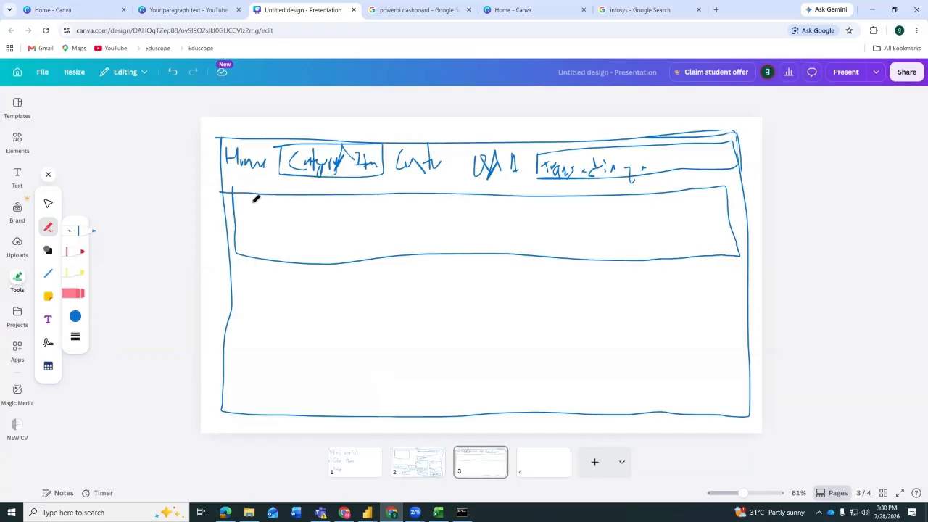
pyautogui.moveTo(245, 204)
pyautogui.mouseDown()
pyautogui.moveTo(255, 220)
pyautogui.moveTo(267, 222)
pyautogui.moveTo(271, 210)
pyautogui.moveTo(300, 218)
pyautogui.mouseUp()
pyautogui.moveTo(240, 245); pyautogui.dragTo(325, 245)
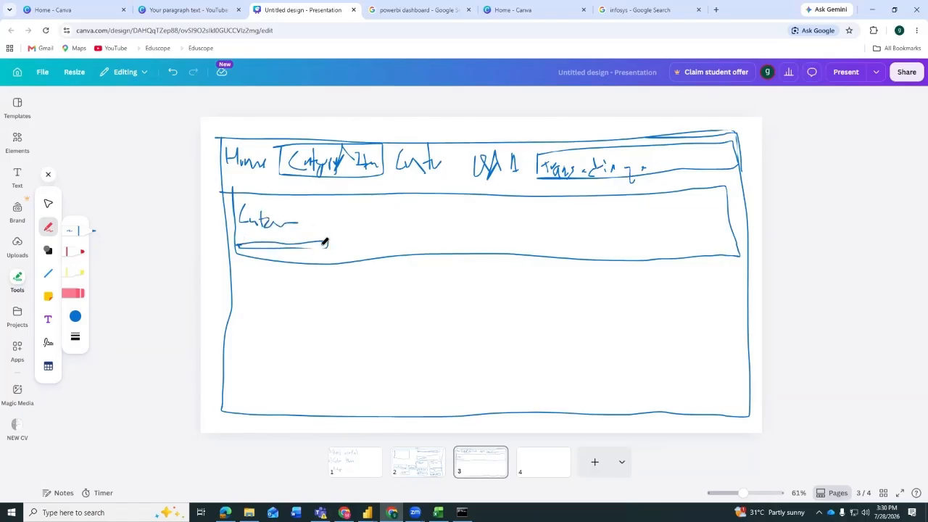
# Check the Category values in the Excel workbook, return to Canva, and sketch an "Item" dropdown in the middle of the filter band
pyautogui.click(438, 513)
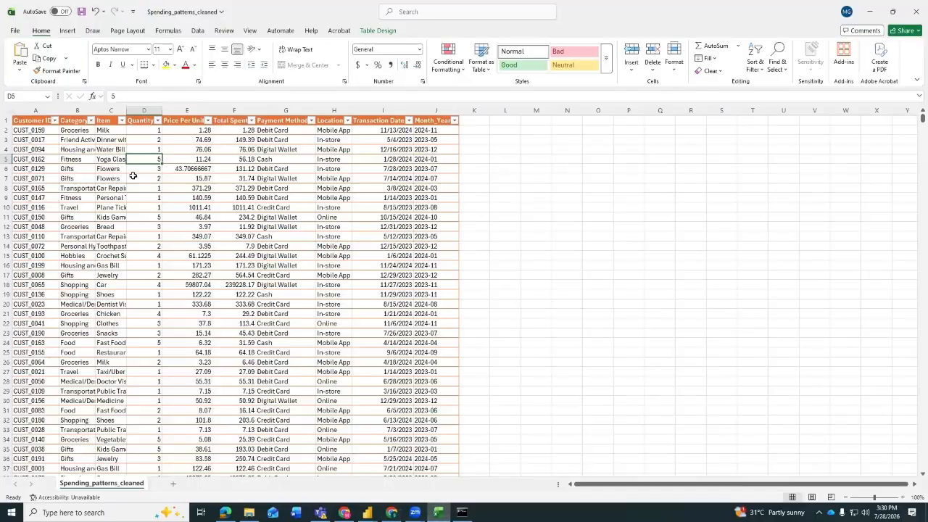
pyautogui.click(91, 121)
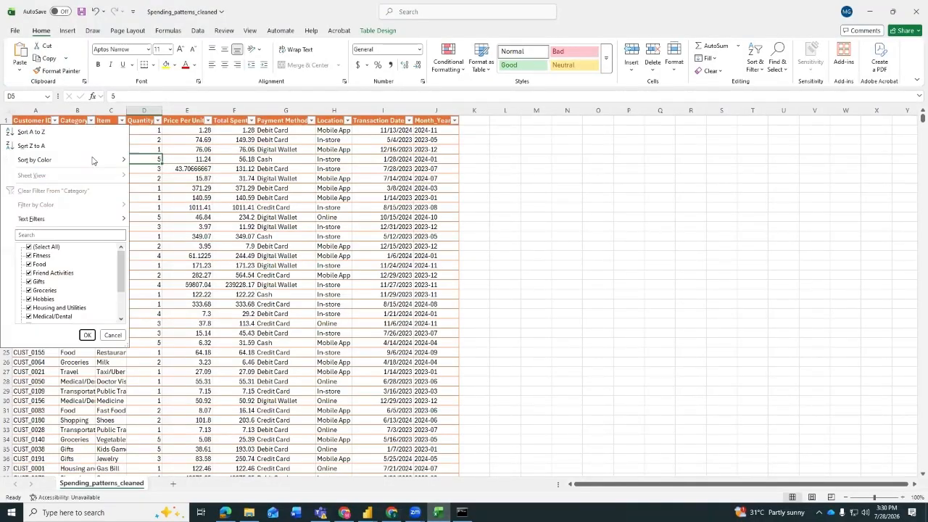
pyautogui.scroll(-2, 89, 275)
pyautogui.click(114, 335)
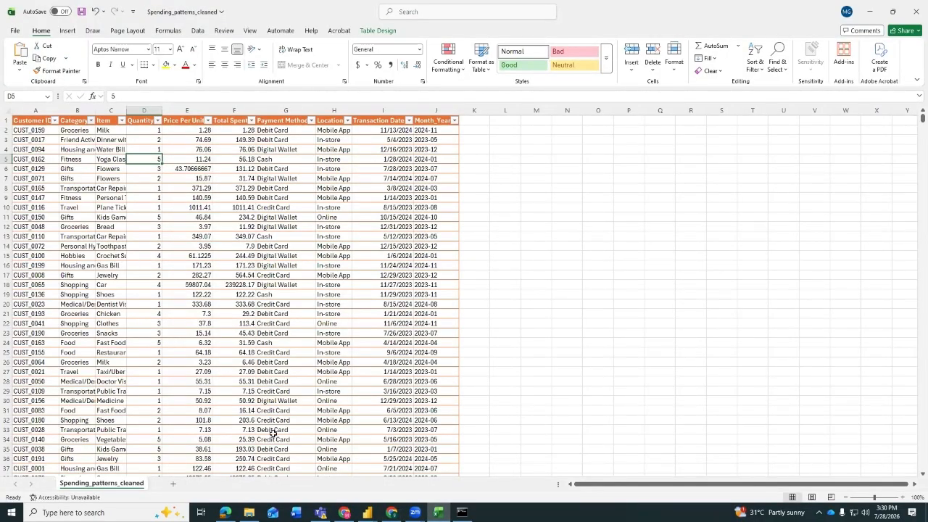
pyautogui.click(392, 513)
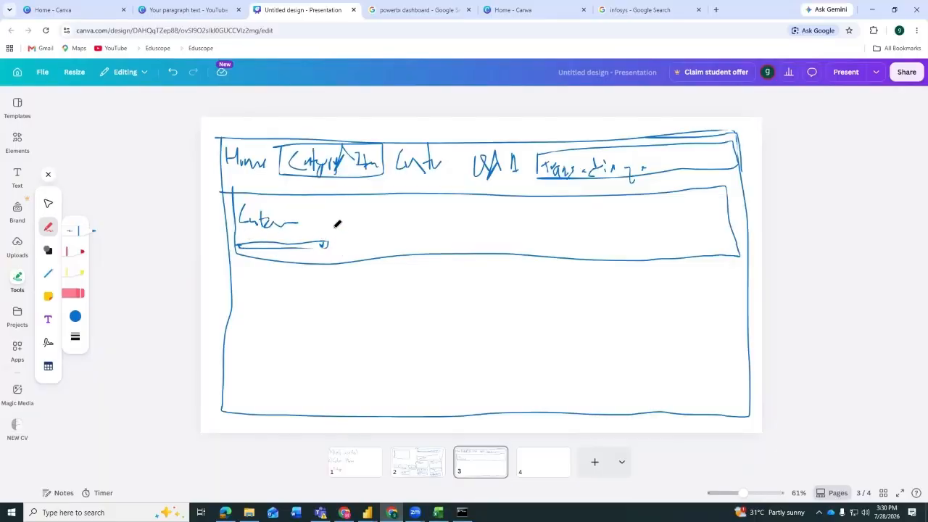
pyautogui.moveTo(396, 205)
pyautogui.mouseDown()
pyautogui.moveTo(406, 204)
pyautogui.moveTo(399, 224)
pyautogui.mouseUp()
pyautogui.moveTo(397, 224)
pyautogui.mouseDown()
pyautogui.moveTo(435, 211)
pyautogui.moveTo(493, 246)
pyautogui.moveTo(527, 240)
pyautogui.moveTo(396, 234)
pyautogui.moveTo(527, 237)
pyautogui.moveTo(519, 241)
pyautogui.mouseUp()
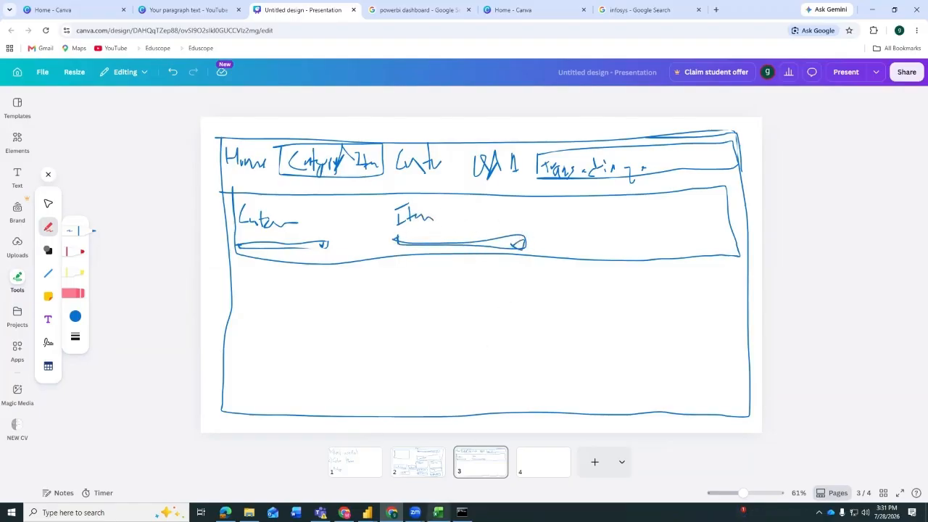
# Check the Item values in Excel, return to Canva, and sketch a "Location" bar with three segments at the end of the filter band
pyautogui.hotkey('alt', 'Tab')
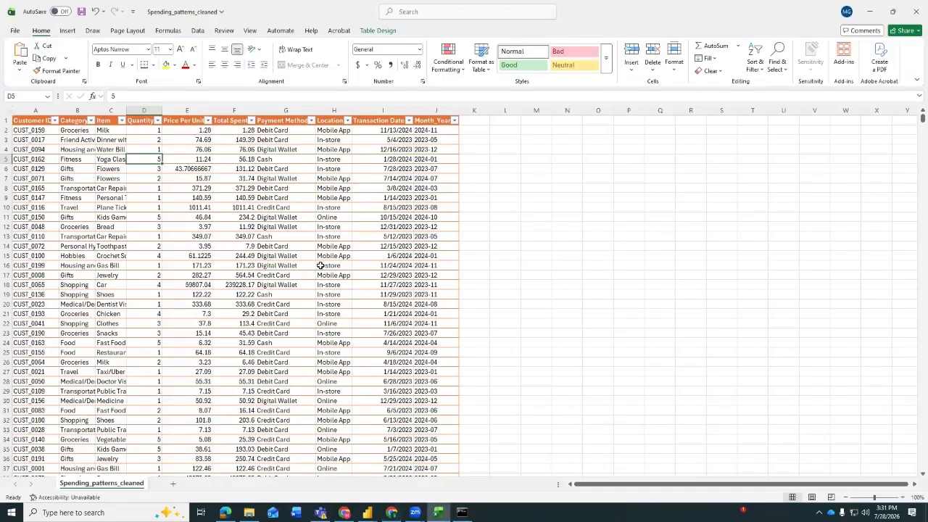
pyautogui.click(121, 120)
pyautogui.scroll(-8, 77, 277)
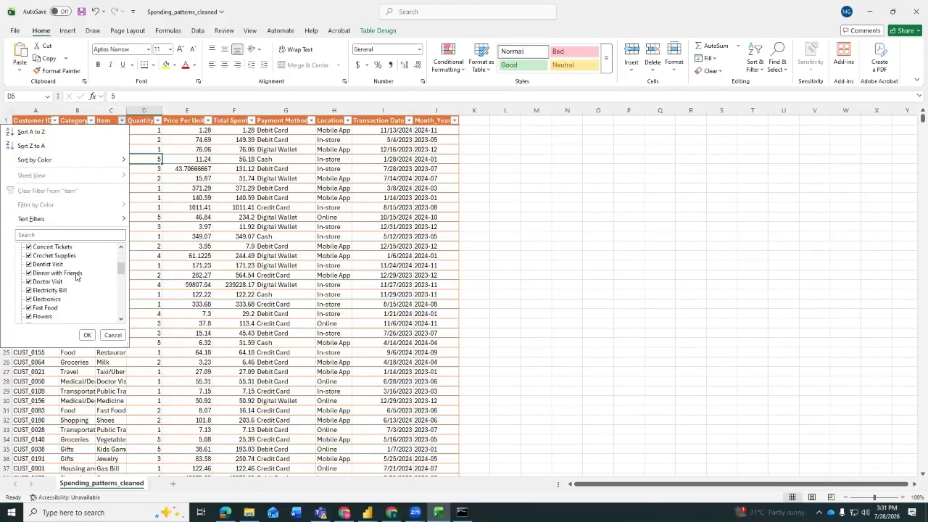
pyautogui.click(117, 336)
pyautogui.click(392, 513)
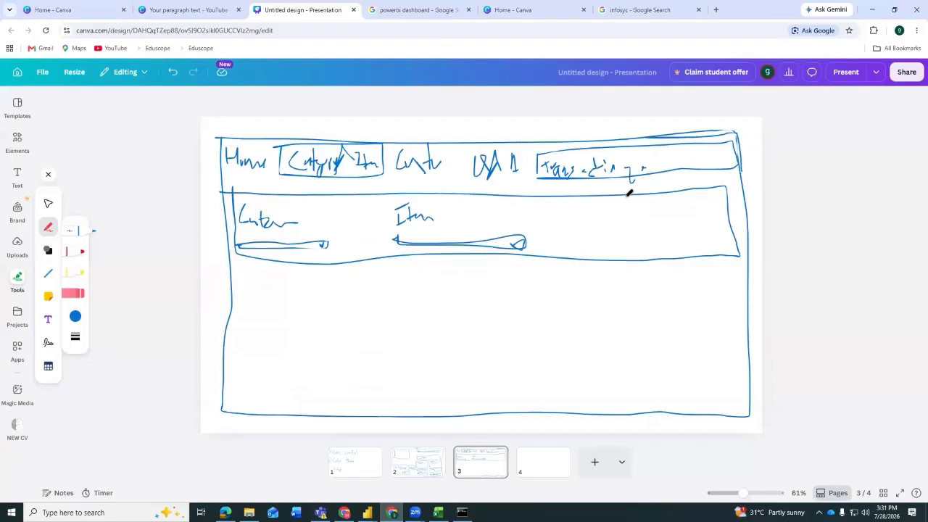
pyautogui.moveTo(602, 202); pyautogui.dragTo(660, 209)
pyautogui.moveTo(564, 226)
pyautogui.mouseDown()
pyautogui.moveTo(564, 245)
pyautogui.moveTo(718, 229)
pyautogui.moveTo(561, 226)
pyautogui.moveTo(585, 248)
pyautogui.mouseUp()
pyautogui.moveTo(666, 231); pyautogui.dragTo(665, 242)
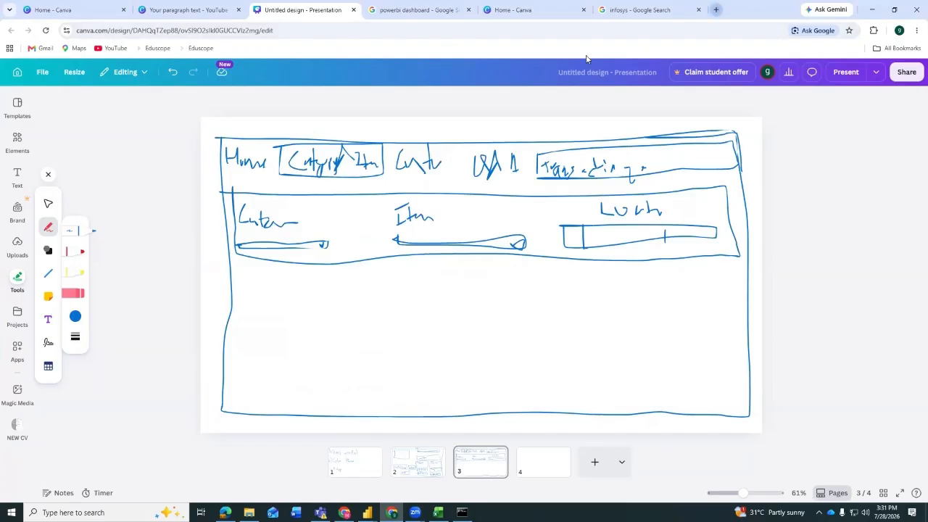
# Search Google Images for "types charts" and examine the overview pictures of chart types
pyautogui.click(716, 9)
pyautogui.write('types ')
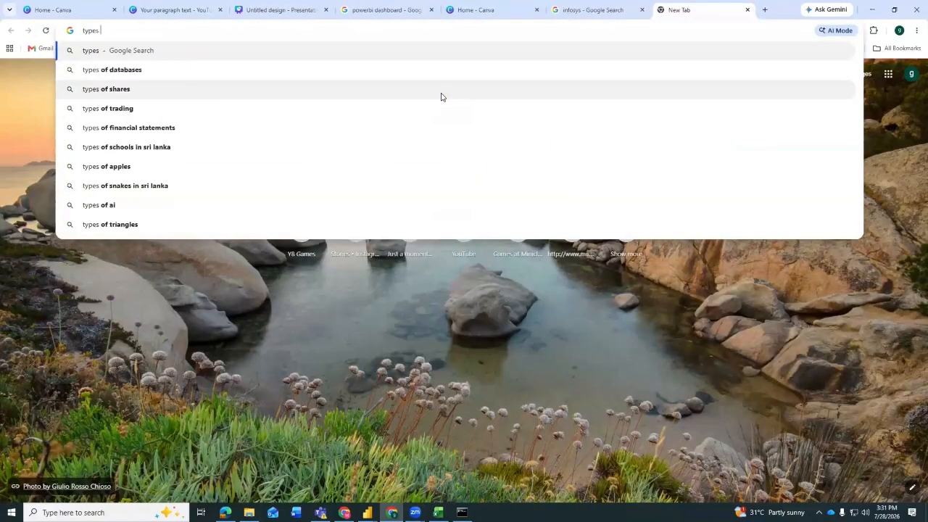
pyautogui.write('charts')
pyautogui.press('Return')
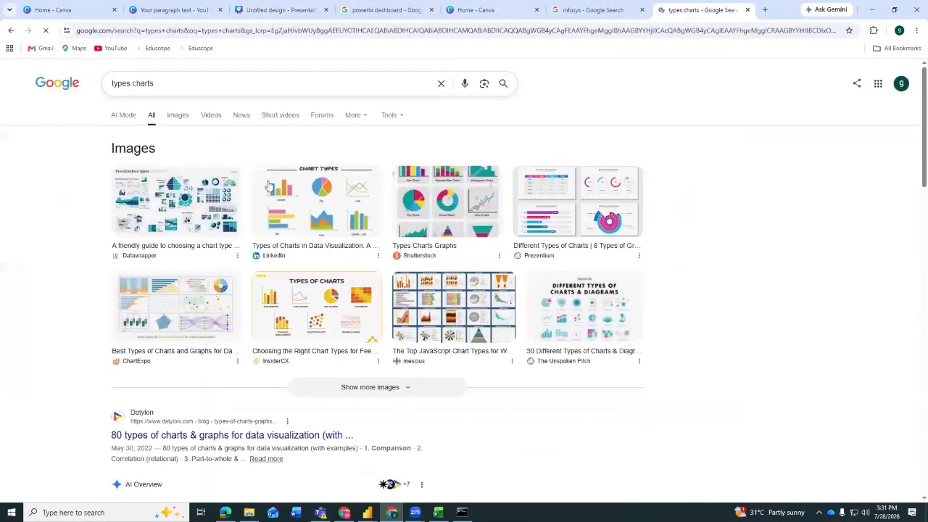
pyautogui.click(177, 115)
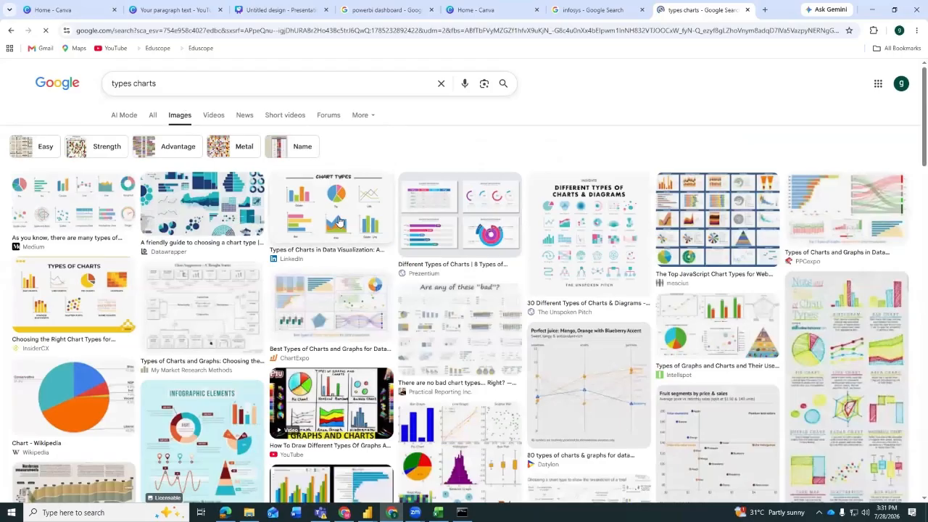
pyautogui.click(337, 221)
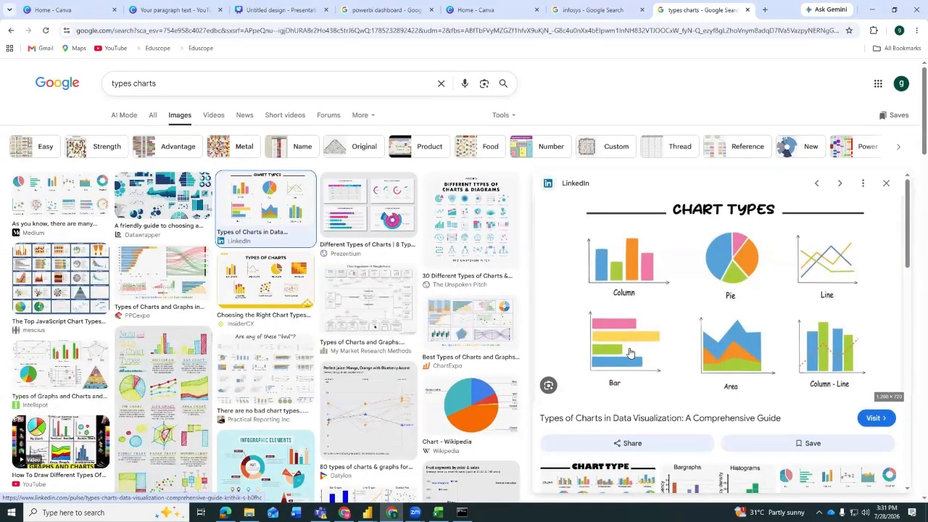
pyautogui.scroll(-4, 826, 283)
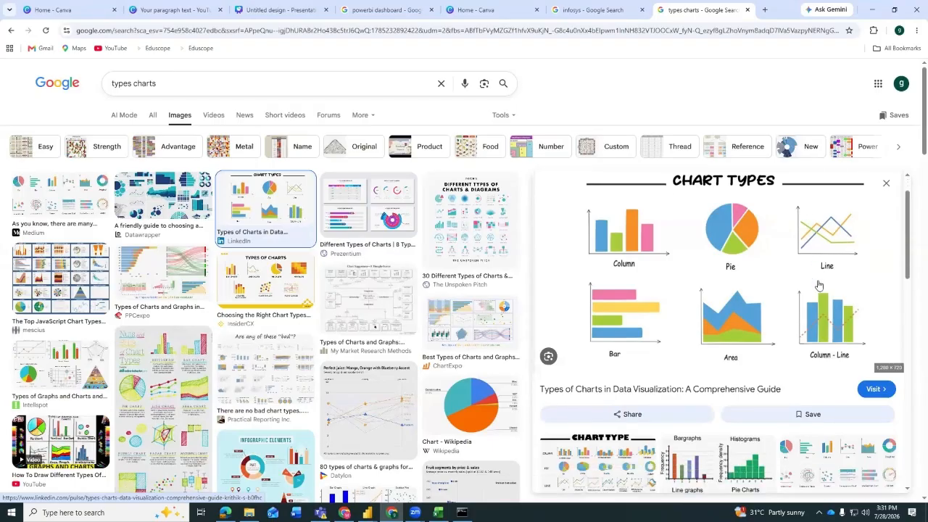
pyautogui.click(596, 240)
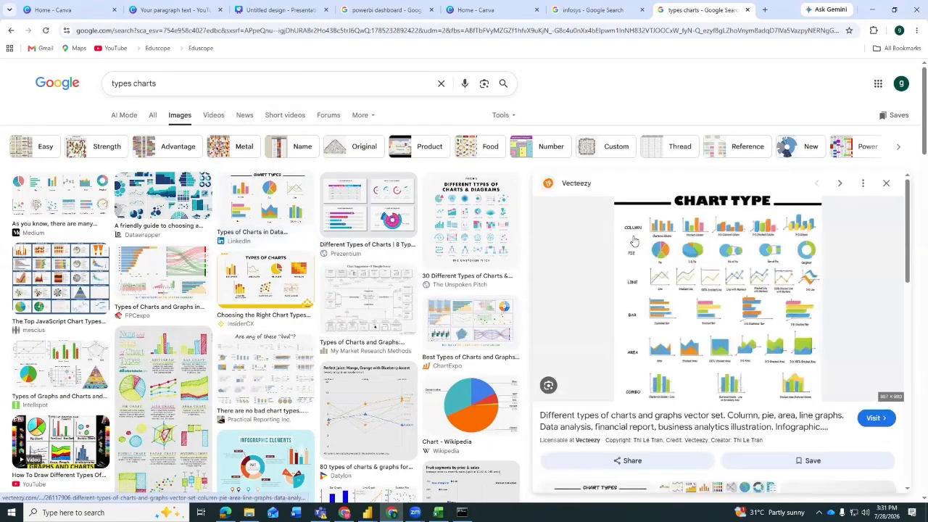
pyautogui.click(886, 182)
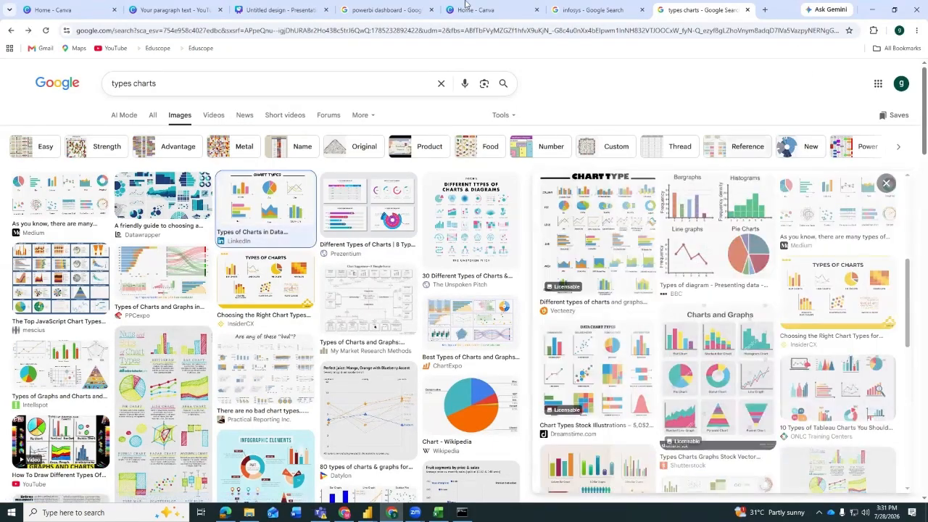
pyautogui.click(512, 6)
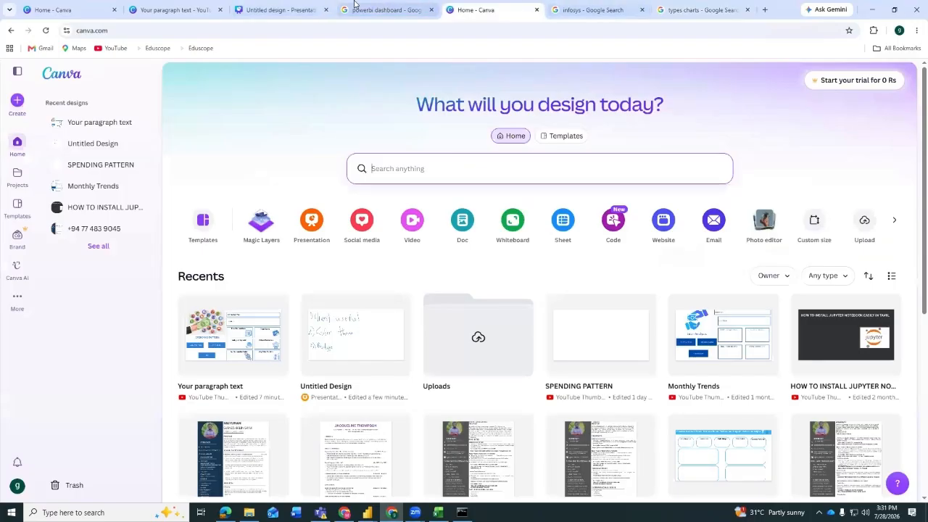
# Return to the Canva prototype and sketch a large chart panel below the filter band, titled "Total Spent By" with an inner chart box
pyautogui.click(275, 9)
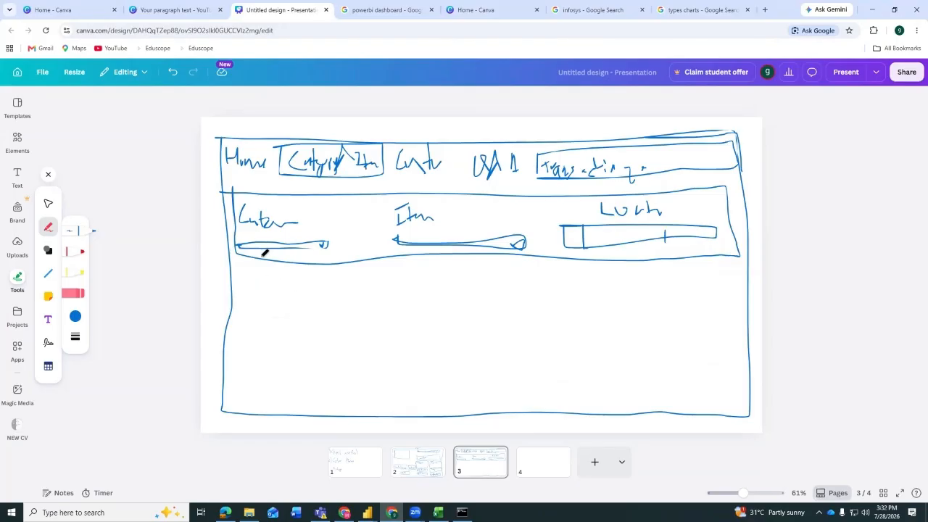
pyautogui.moveTo(237, 273)
pyautogui.mouseDown()
pyautogui.moveTo(245, 396)
pyautogui.moveTo(437, 408)
pyautogui.moveTo(445, 250)
pyautogui.moveTo(239, 261)
pyautogui.mouseUp()
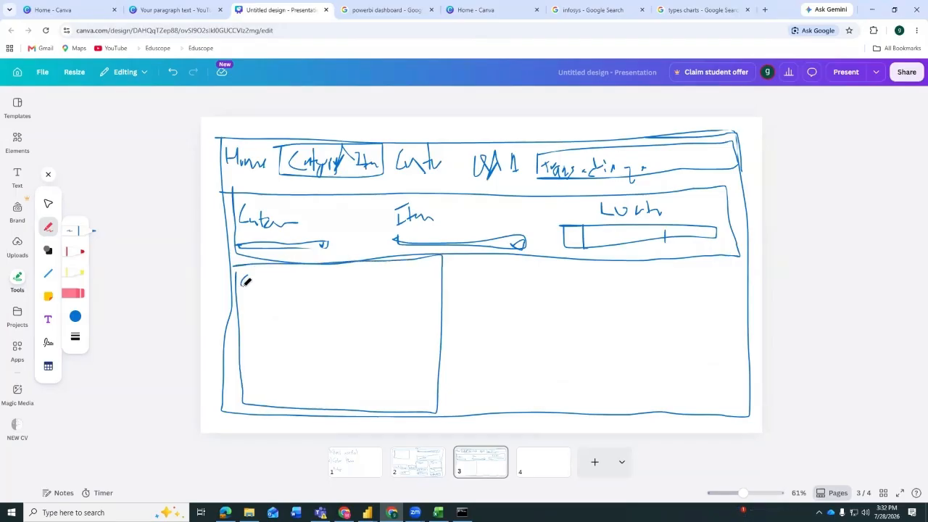
pyautogui.moveTo(240, 277)
pyautogui.mouseDown()
pyautogui.moveTo(251, 275)
pyautogui.moveTo(247, 293)
pyautogui.moveTo(271, 269)
pyautogui.moveTo(300, 271)
pyautogui.moveTo(306, 290)
pyautogui.moveTo(327, 274)
pyautogui.moveTo(348, 288)
pyautogui.moveTo(379, 265)
pyautogui.moveTo(386, 276)
pyautogui.mouseUp()
pyautogui.moveTo(253, 312)
pyautogui.mouseDown()
pyautogui.moveTo(384, 379)
pyautogui.moveTo(411, 305)
pyautogui.moveTo(266, 305)
pyautogui.mouseUp()
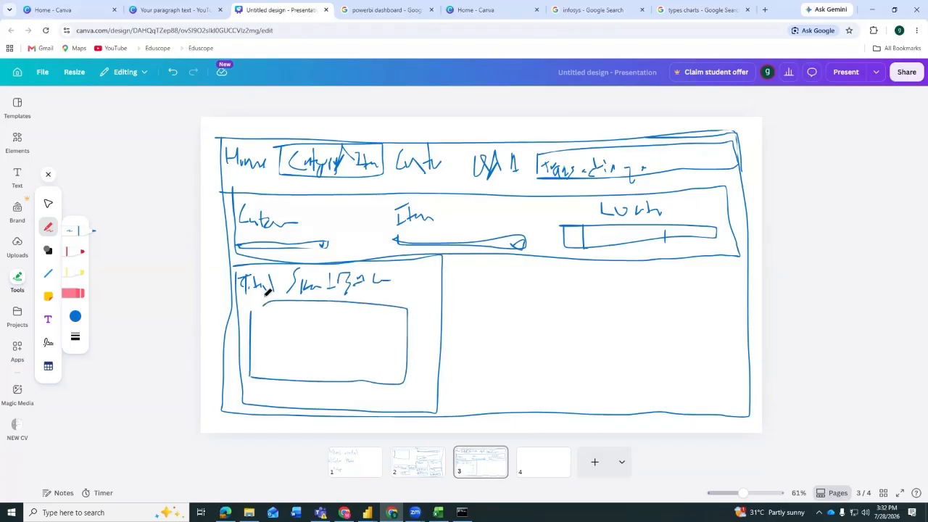
pyautogui.moveTo(389, 287); pyautogui.dragTo(373, 297)
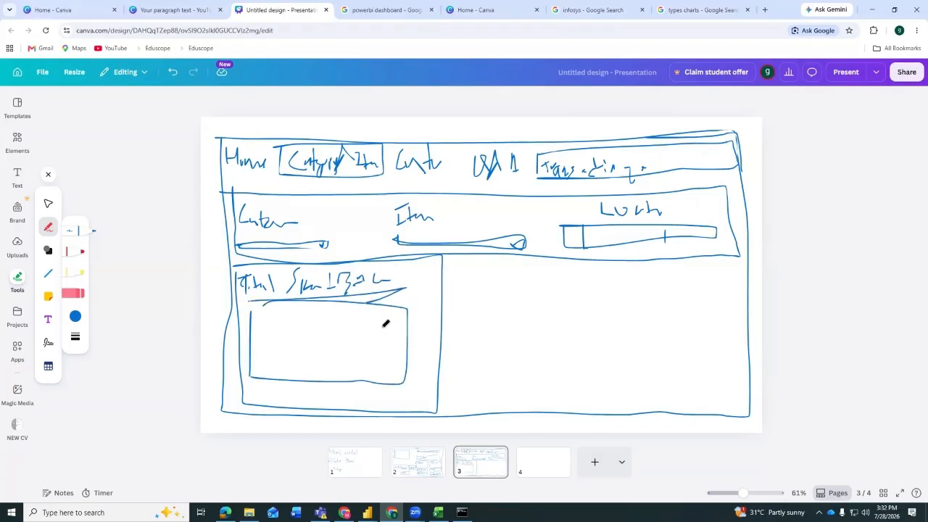
# Draw vertical and horizontal axes with arrowheads and tick marks in the "Total Spent By" panel, and re-outline the panel
pyautogui.moveTo(273, 319)
pyautogui.mouseDown()
pyautogui.moveTo(273, 380)
pyautogui.moveTo(266, 319)
pyautogui.moveTo(283, 328)
pyautogui.moveTo(274, 373)
pyautogui.mouseUp()
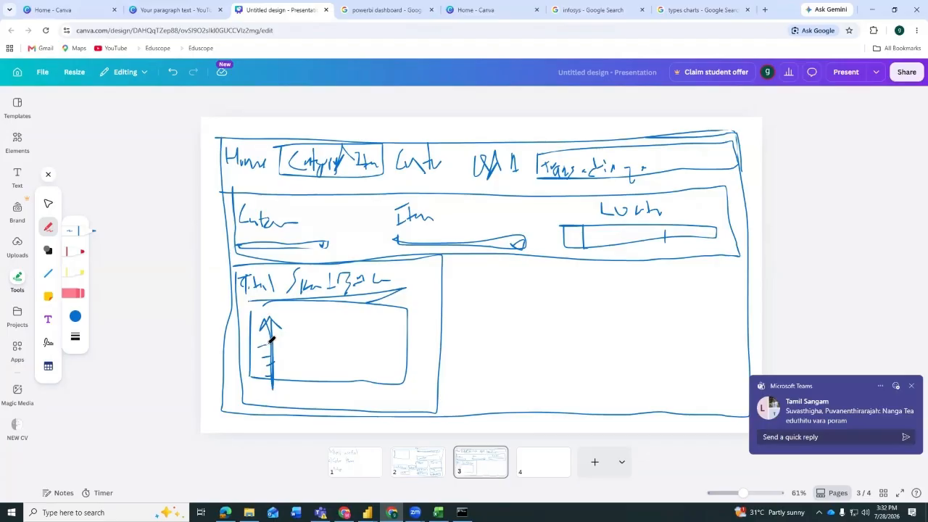
pyautogui.click(912, 388)
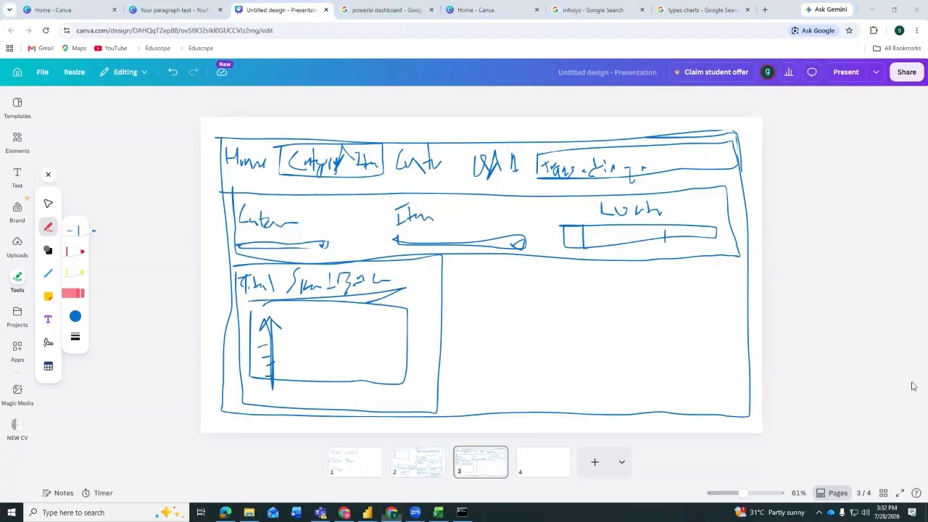
pyautogui.moveTo(271, 389)
pyautogui.mouseDown()
pyautogui.moveTo(431, 392)
pyautogui.moveTo(424, 387)
pyautogui.moveTo(435, 395)
pyautogui.moveTo(425, 407)
pyautogui.mouseUp()
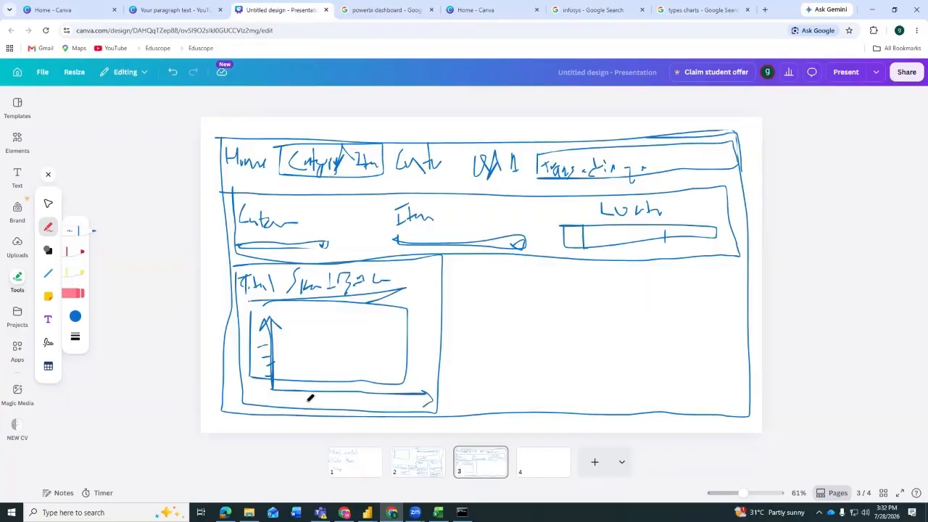
pyautogui.moveTo(286, 392)
pyautogui.mouseDown()
pyautogui.moveTo(285, 403)
pyautogui.moveTo(327, 402)
pyautogui.mouseUp()
pyautogui.moveTo(237, 266)
pyautogui.mouseDown()
pyautogui.moveTo(241, 402)
pyautogui.moveTo(440, 410)
pyautogui.moveTo(441, 252)
pyautogui.moveTo(238, 255)
pyautogui.moveTo(232, 367)
pyautogui.moveTo(272, 404)
pyautogui.moveTo(428, 409)
pyautogui.moveTo(442, 342)
pyautogui.moveTo(440, 254)
pyautogui.moveTo(243, 259)
pyautogui.mouseUp()
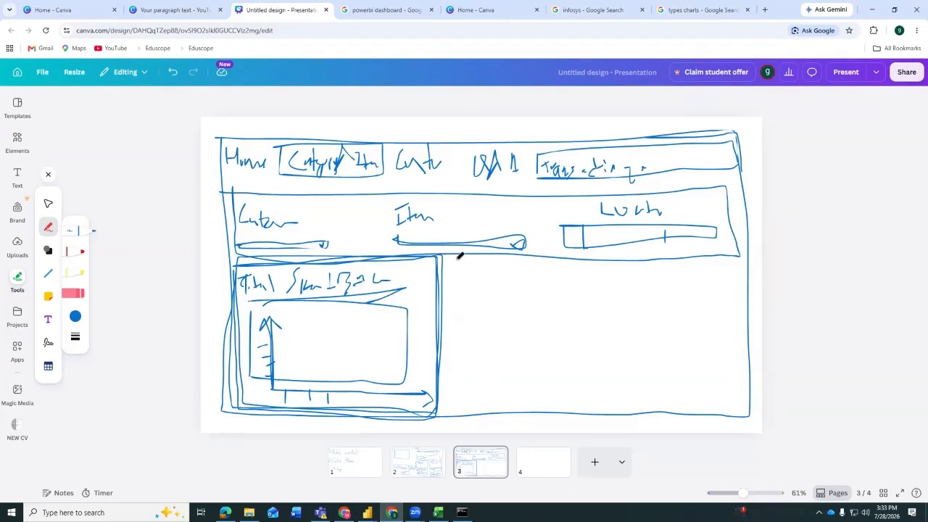
# Sketch a smaller panel beside the first chart with a "By Category" title and a divided pie chart
pyautogui.moveTo(448, 263)
pyautogui.mouseDown()
pyautogui.moveTo(451, 324)
pyautogui.moveTo(470, 255)
pyautogui.moveTo(607, 262)
pyautogui.moveTo(623, 335)
pyautogui.mouseUp()
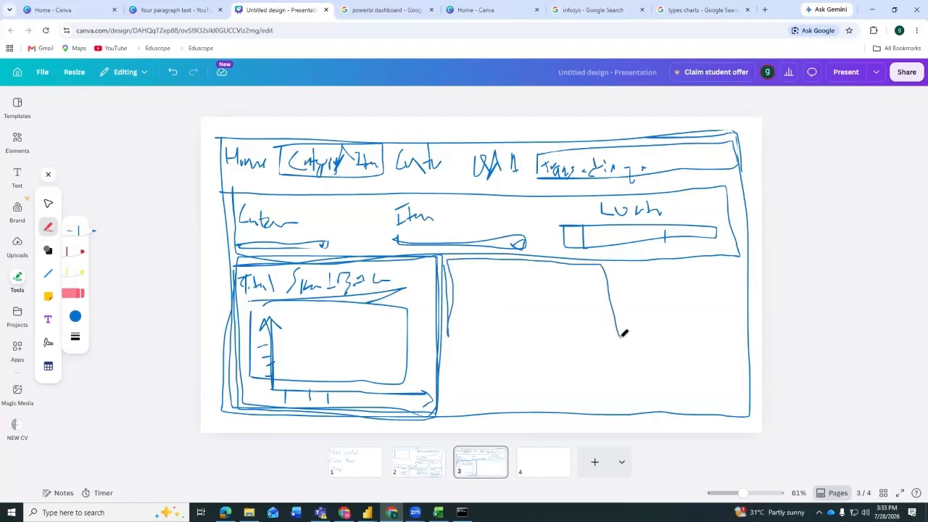
pyautogui.moveTo(622, 333); pyautogui.dragTo(450, 335)
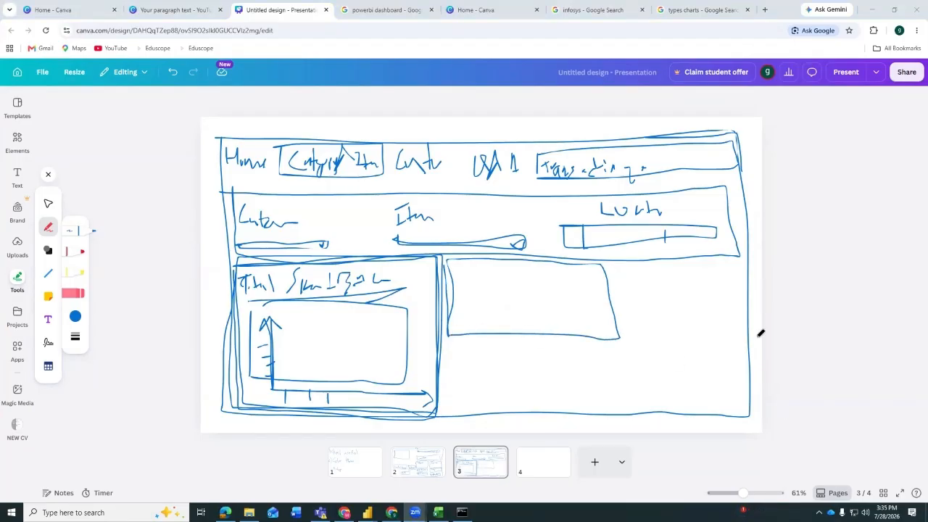
pyautogui.moveTo(506, 277)
pyautogui.mouseDown()
pyautogui.moveTo(477, 307)
pyautogui.moveTo(532, 292)
pyautogui.moveTo(500, 273)
pyautogui.moveTo(462, 273)
pyautogui.moveTo(516, 262)
pyautogui.moveTo(532, 274)
pyautogui.moveTo(586, 272)
pyautogui.mouseUp()
pyautogui.moveTo(489, 303); pyautogui.dragTo(530, 307)
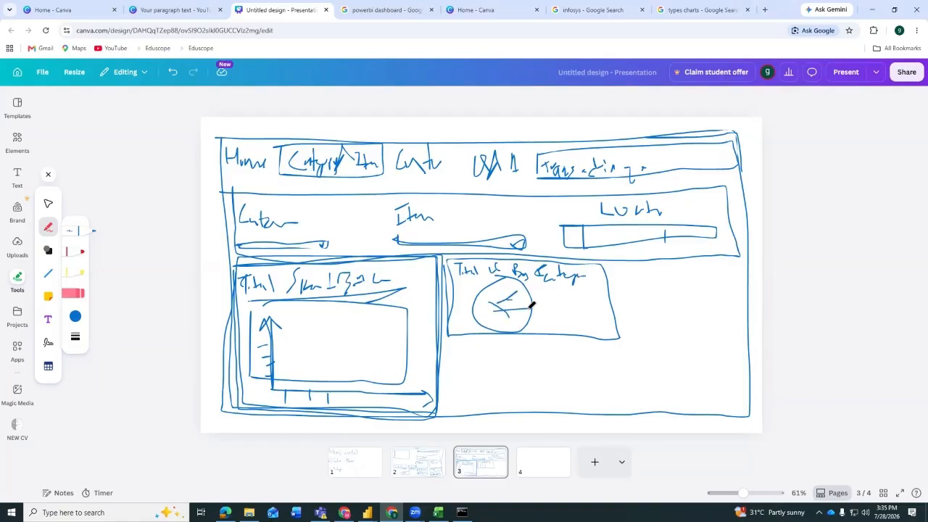
# Sketch a panel below the pie chart with a "Total Item By Year" title, two axes and a few columns
pyautogui.moveTo(454, 352)
pyautogui.mouseDown()
pyautogui.moveTo(457, 397)
pyautogui.moveTo(567, 352)
pyautogui.moveTo(649, 353)
pyautogui.moveTo(647, 394)
pyautogui.moveTo(466, 401)
pyautogui.moveTo(456, 389)
pyautogui.moveTo(464, 364)
pyautogui.mouseUp()
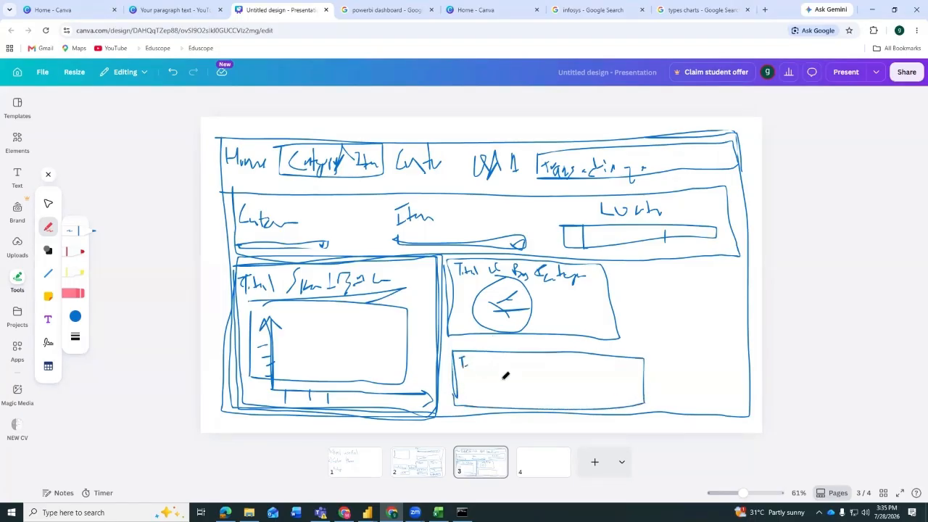
pyautogui.moveTo(485, 367)
pyautogui.mouseDown()
pyautogui.moveTo(480, 396)
pyautogui.moveTo(591, 395)
pyautogui.mouseUp()
pyautogui.moveTo(589, 401); pyautogui.dragTo(578, 409)
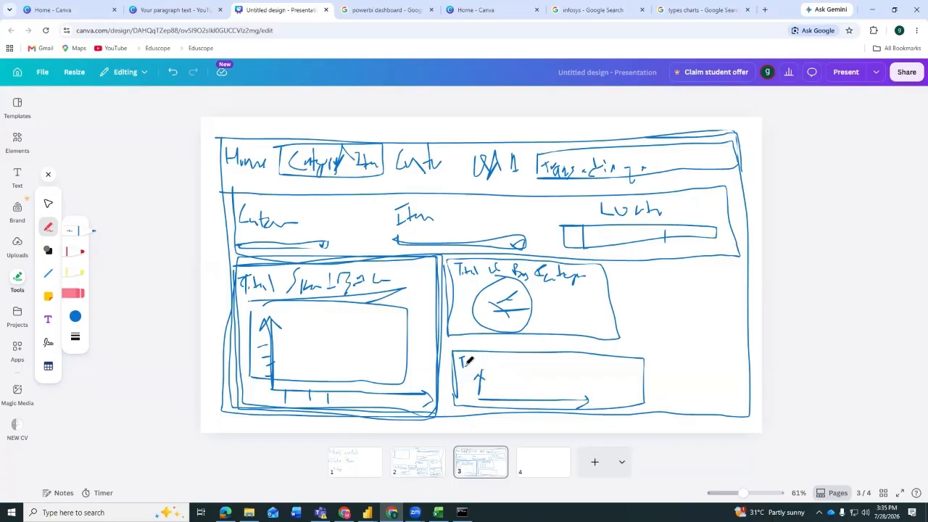
pyautogui.moveTo(468, 360); pyautogui.dragTo(484, 363)
pyautogui.moveTo(505, 363)
pyautogui.mouseDown()
pyautogui.moveTo(503, 372)
pyautogui.moveTo(545, 375)
pyautogui.moveTo(575, 365)
pyautogui.moveTo(581, 378)
pyautogui.mouseUp()
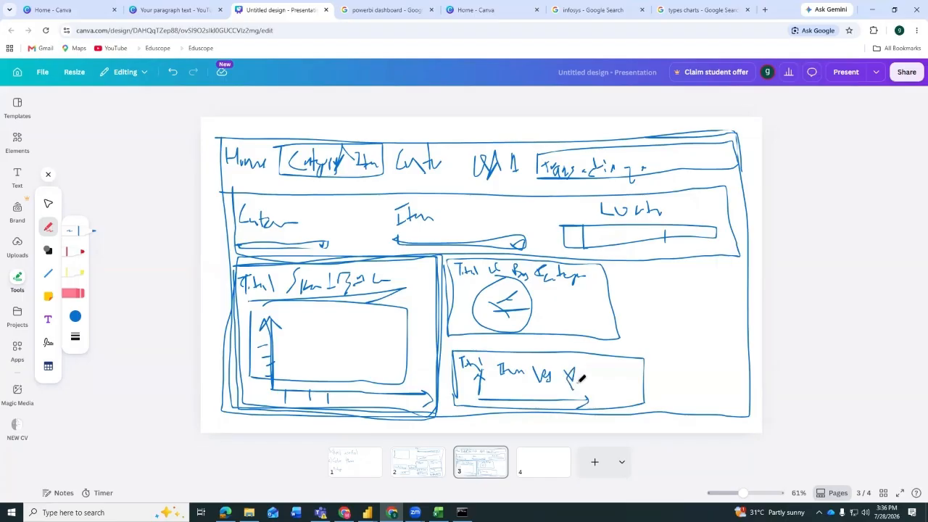
pyautogui.moveTo(488, 394)
pyautogui.mouseDown()
pyautogui.moveTo(503, 385)
pyautogui.moveTo(506, 399)
pyautogui.moveTo(527, 396)
pyautogui.moveTo(515, 402)
pyautogui.mouseUp()
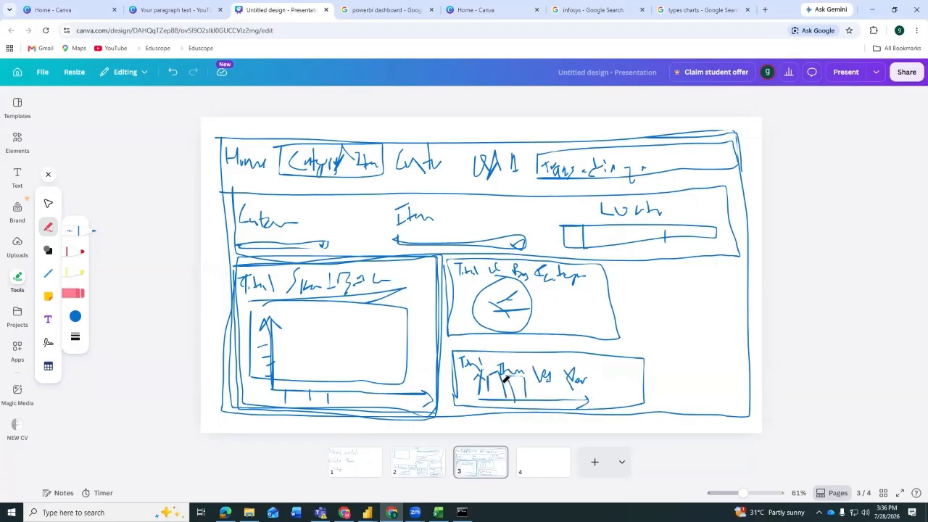
# Sketch a tall panel in the page's remaining space titled "Item Total Spent", with ticked vertical and horizontal axes
pyautogui.moveTo(639, 284); pyautogui.dragTo(646, 398)
pyautogui.moveTo(631, 274)
pyautogui.mouseDown()
pyautogui.moveTo(685, 272)
pyautogui.moveTo(741, 310)
pyautogui.moveTo(751, 399)
pyautogui.moveTo(651, 403)
pyautogui.moveTo(638, 280)
pyautogui.moveTo(638, 292)
pyautogui.moveTo(662, 293)
pyautogui.mouseUp()
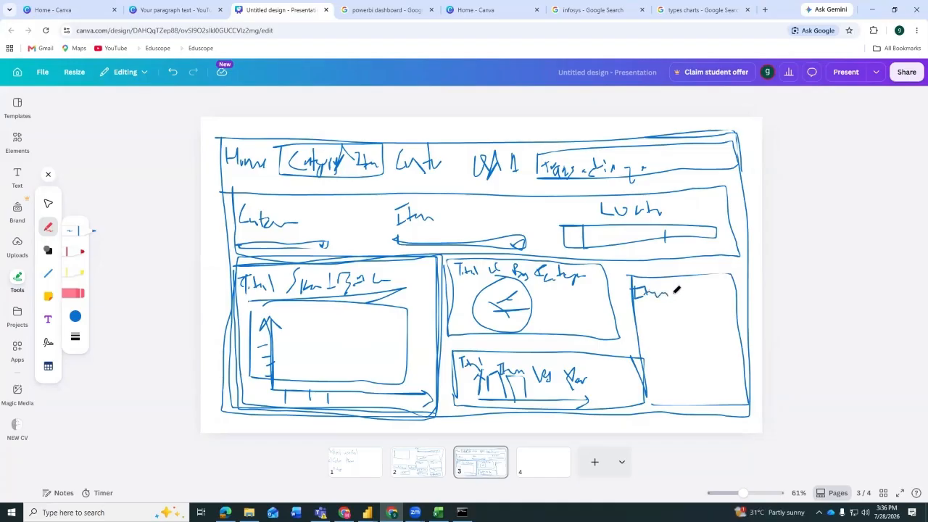
pyautogui.moveTo(681, 278)
pyautogui.mouseDown()
pyautogui.moveTo(685, 293)
pyautogui.moveTo(695, 284)
pyautogui.moveTo(697, 303)
pyautogui.moveTo(704, 276)
pyautogui.moveTo(723, 296)
pyautogui.moveTo(736, 291)
pyautogui.mouseUp()
pyautogui.moveTo(645, 317)
pyautogui.mouseDown()
pyautogui.moveTo(647, 411)
pyautogui.moveTo(737, 403)
pyautogui.mouseUp()
pyautogui.moveTo(664, 410)
pyautogui.mouseDown()
pyautogui.moveTo(665, 418)
pyautogui.moveTo(692, 417)
pyautogui.mouseUp()
pyautogui.moveTo(700, 407); pyautogui.dragTo(724, 414)
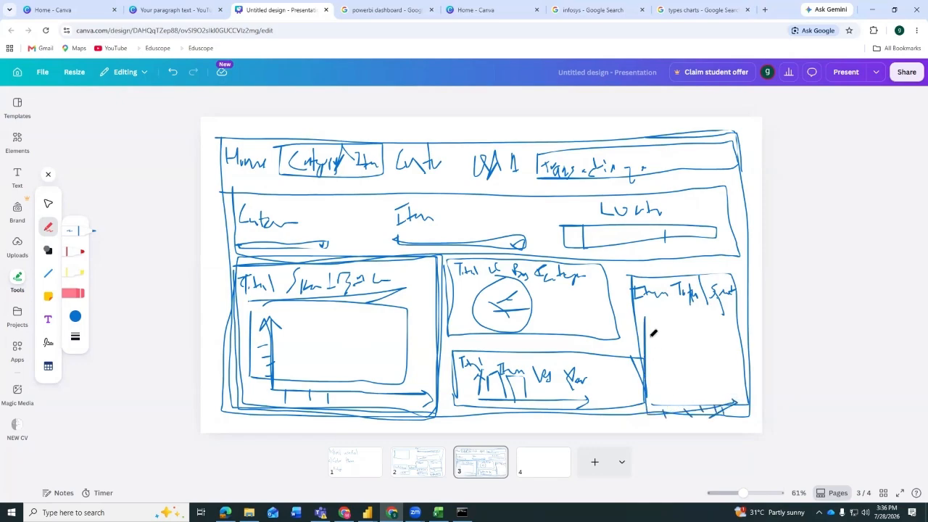
pyautogui.moveTo(639, 328); pyautogui.dragTo(660, 338)
# Add more tick marks along the first chart's horizontal axis and draw a bar labelled 10
pyautogui.moveTo(287, 390)
pyautogui.mouseDown()
pyautogui.moveTo(286, 402)
pyautogui.moveTo(370, 406)
pyautogui.mouseUp()
pyautogui.moveTo(383, 392)
pyautogui.mouseDown()
pyautogui.moveTo(383, 405)
pyautogui.moveTo(393, 406)
pyautogui.mouseUp()
pyautogui.moveTo(404, 394); pyautogui.dragTo(404, 406)
pyautogui.moveTo(354, 353); pyautogui.dragTo(356, 380)
pyautogui.moveTo(363, 348)
pyautogui.mouseDown()
pyautogui.moveTo(363, 357)
pyautogui.moveTo(368, 350)
pyautogui.mouseUp()
# Open the blank fourth page and sketch a large rectangular page frame with the blue pen
pyautogui.click(550, 458)
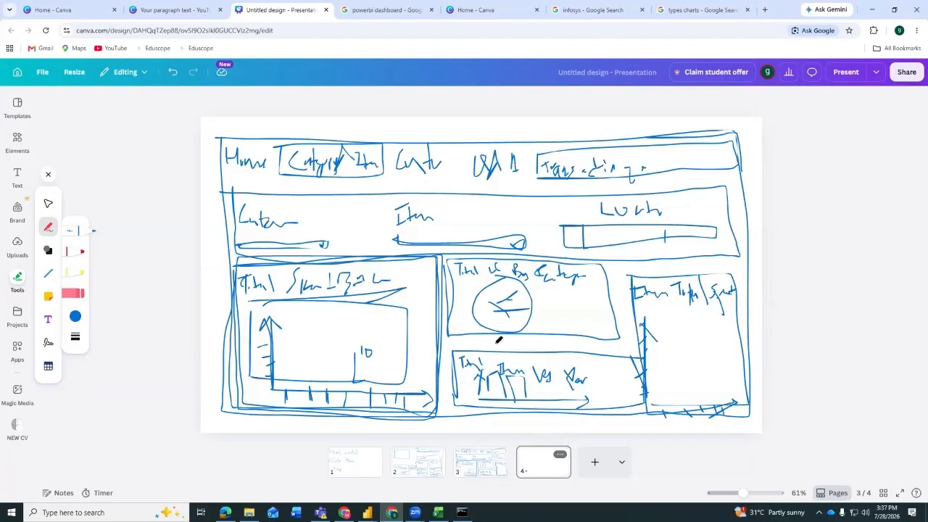
pyautogui.moveTo(217, 126)
pyautogui.mouseDown()
pyautogui.moveTo(211, 419)
pyautogui.moveTo(724, 414)
pyautogui.moveTo(759, 384)
pyautogui.moveTo(749, 152)
pyautogui.moveTo(634, 138)
pyautogui.moveTo(201, 142)
pyautogui.mouseUp()
pyautogui.moveTo(686, 132); pyautogui.dragTo(706, 176)
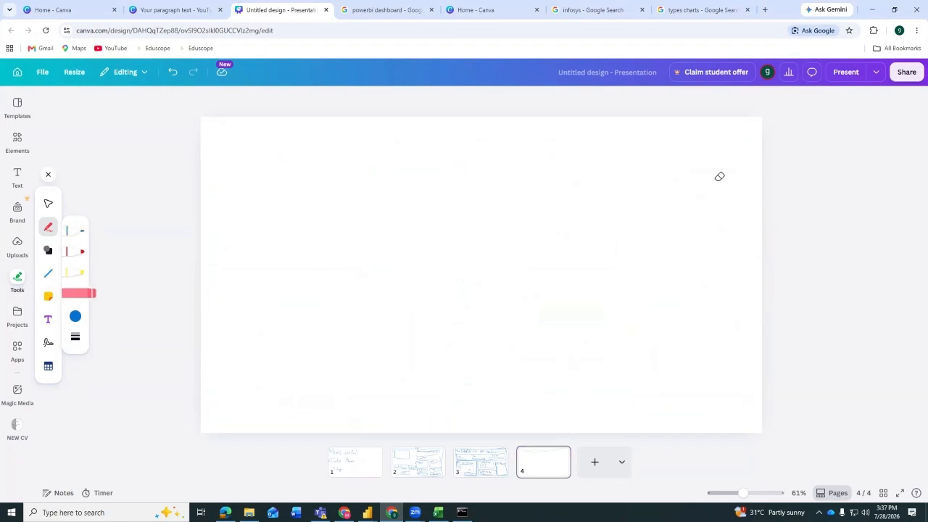
pyautogui.click(83, 230)
pyautogui.moveTo(211, 125)
pyautogui.mouseDown()
pyautogui.moveTo(235, 388)
pyautogui.moveTo(225, 414)
pyautogui.moveTo(660, 402)
pyautogui.moveTo(742, 420)
pyautogui.moveTo(746, 405)
pyautogui.mouseUp()
pyautogui.moveTo(748, 346)
pyautogui.mouseDown()
pyautogui.moveTo(750, 126)
pyautogui.moveTo(276, 141)
pyautogui.moveTo(206, 133)
pyautogui.moveTo(233, 148)
pyautogui.mouseUp()
# Write the navigation labels with the third one boxed and a "Year" box at the end, and outline a wide filter band below them
pyautogui.moveTo(223, 148)
pyautogui.mouseDown()
pyautogui.moveTo(223, 170)
pyautogui.moveTo(225, 158)
pyautogui.moveTo(238, 159)
pyautogui.moveTo(303, 180)
pyautogui.mouseUp()
pyautogui.moveTo(365, 163)
pyautogui.mouseDown()
pyautogui.moveTo(385, 172)
pyautogui.moveTo(383, 192)
pyautogui.mouseUp()
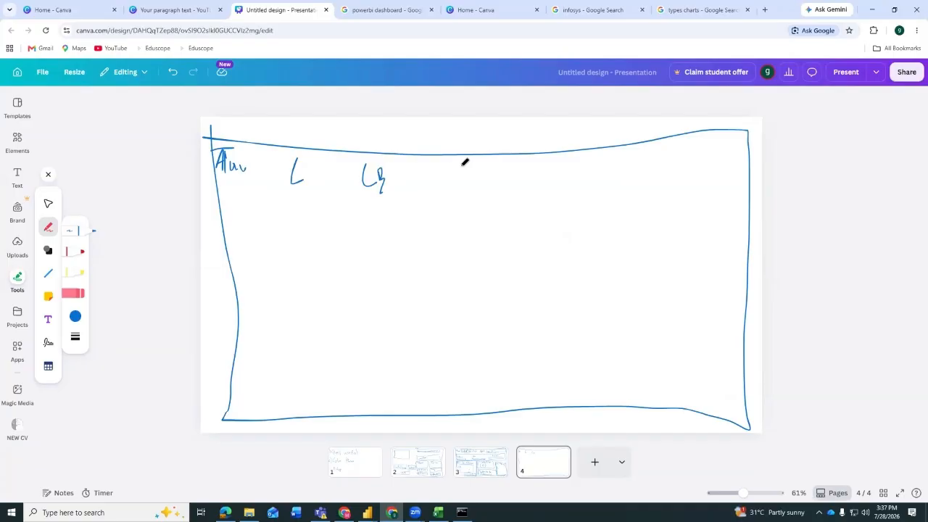
pyautogui.moveTo(462, 166)
pyautogui.mouseDown()
pyautogui.moveTo(480, 166)
pyautogui.moveTo(509, 193)
pyautogui.moveTo(519, 176)
pyautogui.mouseUp()
pyautogui.moveTo(589, 167); pyautogui.dragTo(596, 216)
pyautogui.moveTo(590, 184)
pyautogui.mouseDown()
pyautogui.moveTo(740, 186)
pyautogui.moveTo(649, 155)
pyautogui.moveTo(603, 160)
pyautogui.moveTo(613, 176)
pyautogui.moveTo(649, 177)
pyautogui.mouseUp()
pyautogui.moveTo(242, 246)
pyautogui.mouseDown()
pyautogui.moveTo(243, 204)
pyautogui.moveTo(730, 186)
pyautogui.moveTo(746, 222)
pyautogui.moveTo(239, 257)
pyautogui.mouseUp()
pyautogui.moveTo(374, 159)
pyautogui.mouseDown()
pyautogui.moveTo(351, 159)
pyautogui.moveTo(355, 185)
pyautogui.moveTo(415, 190)
pyautogui.moveTo(408, 154)
pyautogui.moveTo(363, 159)
pyautogui.mouseUp()
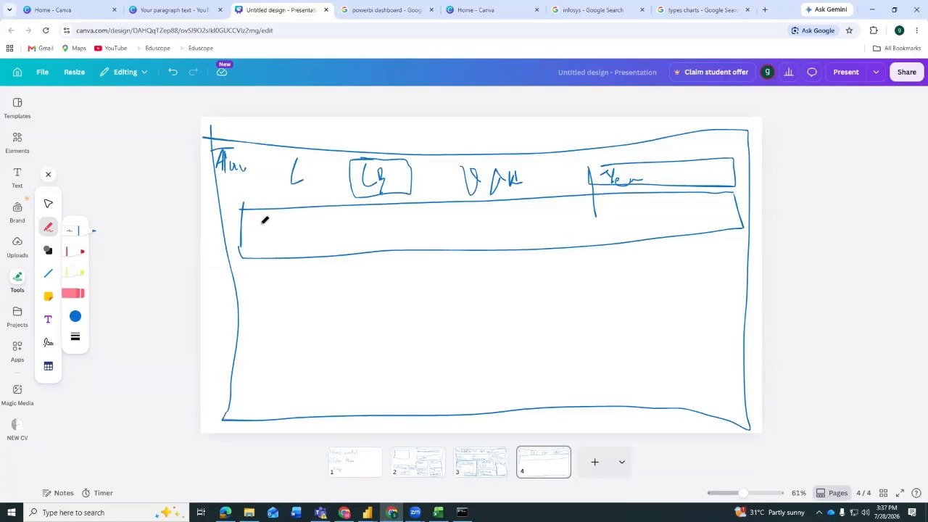
# Add a "Customer ID" dropdown and an "Item" label to the filter band
pyautogui.moveTo(256, 220)
pyautogui.mouseDown()
pyautogui.moveTo(291, 233)
pyautogui.moveTo(346, 211)
pyautogui.moveTo(338, 230)
pyautogui.mouseUp()
pyautogui.moveTo(331, 232); pyautogui.dragTo(353, 228)
pyautogui.moveTo(437, 214)
pyautogui.mouseDown()
pyautogui.moveTo(451, 213)
pyautogui.moveTo(446, 229)
pyautogui.moveTo(487, 227)
pyautogui.mouseUp()
pyautogui.moveTo(250, 245)
pyautogui.mouseDown()
pyautogui.moveTo(341, 240)
pyautogui.moveTo(259, 245)
pyautogui.moveTo(334, 237)
pyautogui.mouseUp()
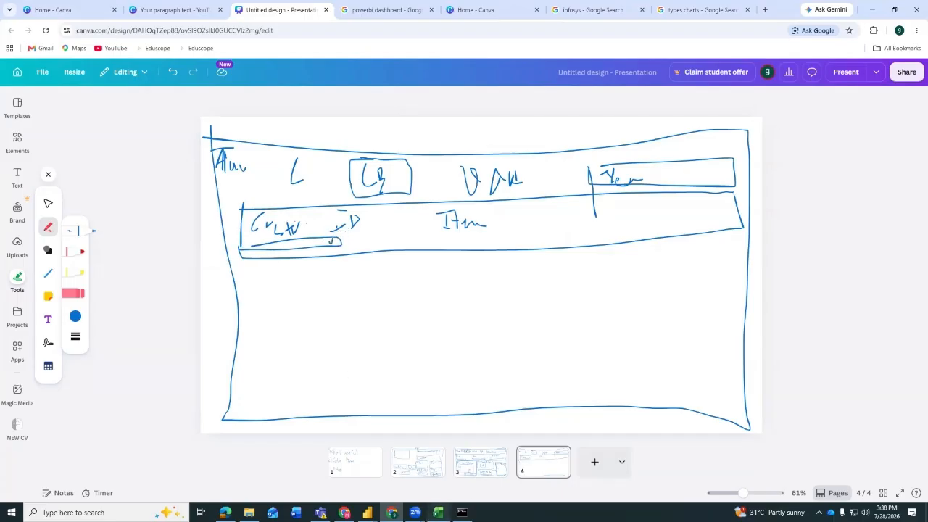
# Check the Excel workbook, return to Canva, and sketch a segmented payment method bar at the end of the filter band
pyautogui.click(438, 513)
pyautogui.click(392, 513)
pyautogui.click(78, 231)
pyautogui.click(611, 211)
pyautogui.click(88, 253)
pyautogui.click(74, 231)
pyautogui.moveTo(601, 214)
pyautogui.mouseDown()
pyautogui.moveTo(614, 203)
pyautogui.moveTo(638, 215)
pyautogui.mouseUp()
pyautogui.moveTo(581, 229)
pyautogui.mouseDown()
pyautogui.moveTo(581, 238)
pyautogui.moveTo(764, 198)
pyautogui.moveTo(581, 247)
pyautogui.mouseUp()
pyautogui.moveTo(620, 221); pyautogui.dragTo(619, 239)
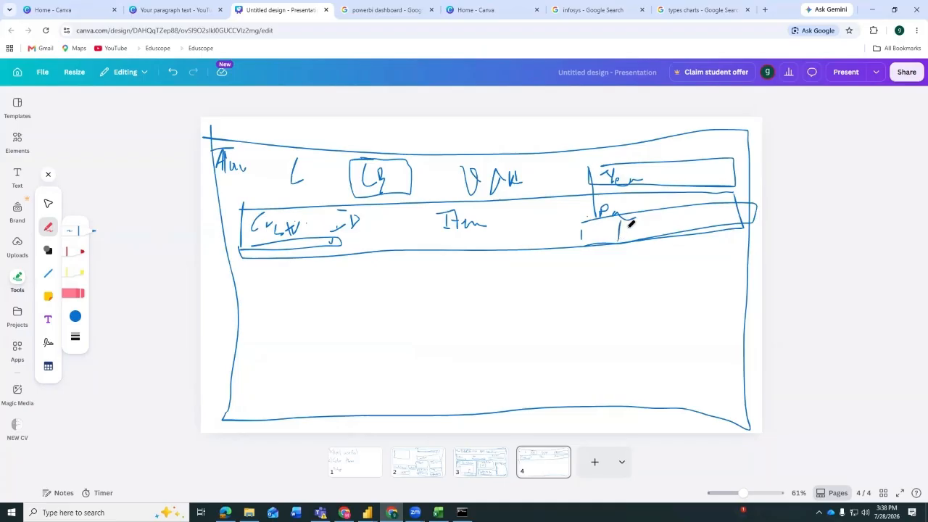
pyautogui.moveTo(668, 208); pyautogui.dragTo(668, 229)
pyautogui.moveTo(715, 206)
pyautogui.mouseDown()
pyautogui.moveTo(715, 225)
pyautogui.moveTo(737, 225)
pyautogui.mouseUp()
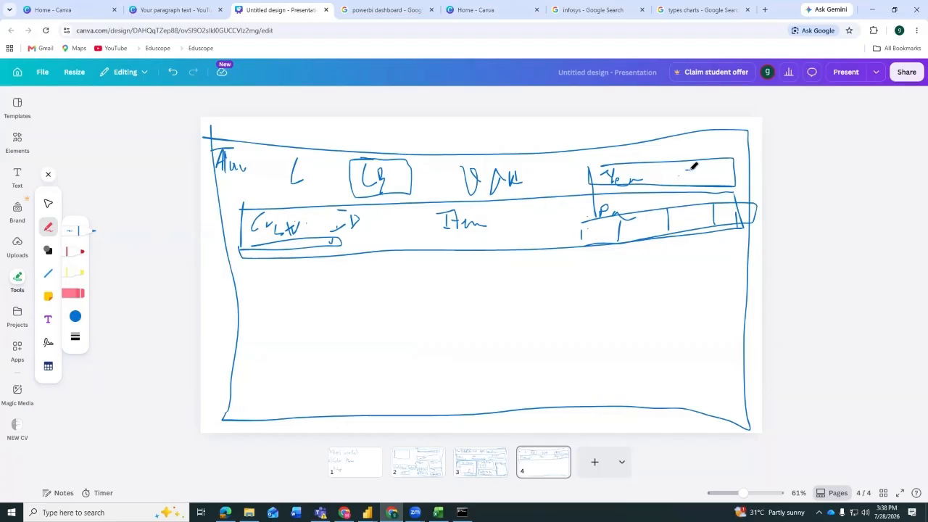
# Mark the Customer ID, Item and payment filters with short pen strokes
pyautogui.moveTo(275, 239); pyautogui.dragTo(298, 233)
pyautogui.moveTo(457, 237); pyautogui.dragTo(468, 236)
pyautogui.moveTo(647, 224); pyautogui.dragTo(651, 214)
# Sketch a large panel below the filter band titled "Total Spent by C", with ticked vertical and horizontal axes
pyautogui.moveTo(242, 265)
pyautogui.mouseDown()
pyautogui.moveTo(247, 387)
pyautogui.moveTo(423, 404)
pyautogui.moveTo(421, 253)
pyautogui.moveTo(242, 268)
pyautogui.moveTo(281, 286)
pyautogui.moveTo(302, 276)
pyautogui.moveTo(305, 292)
pyautogui.moveTo(336, 275)
pyautogui.moveTo(338, 288)
pyautogui.moveTo(373, 283)
pyautogui.mouseUp()
pyautogui.moveTo(255, 316)
pyautogui.mouseDown()
pyautogui.moveTo(260, 356)
pyautogui.moveTo(287, 396)
pyautogui.moveTo(398, 383)
pyautogui.mouseUp()
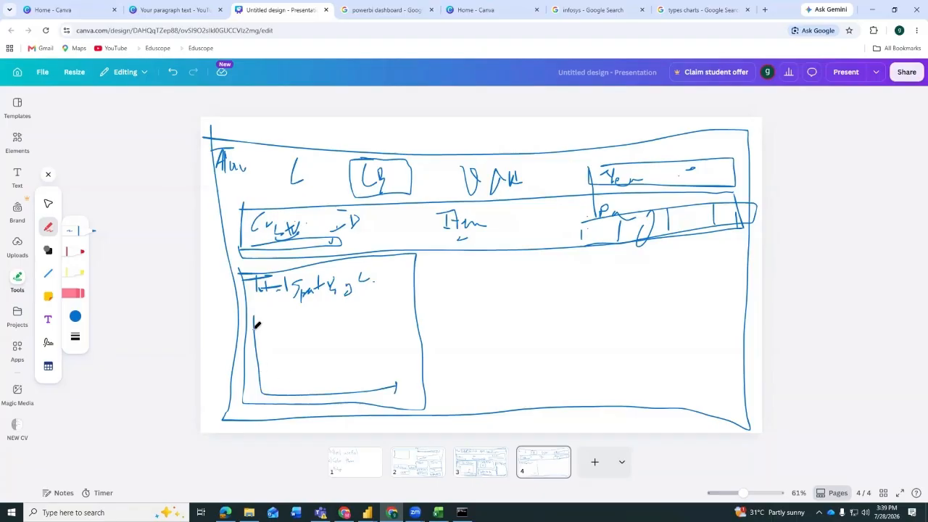
pyautogui.moveTo(252, 363); pyautogui.dragTo(267, 347)
pyautogui.moveTo(282, 396); pyautogui.dragTo(326, 392)
pyautogui.moveTo(334, 397); pyautogui.dragTo(362, 397)
# Draw an arrow pointing to the horizontal axis of the customer spending chart and write a "Top" note beside it
pyautogui.moveTo(376, 325); pyautogui.dragTo(330, 381)
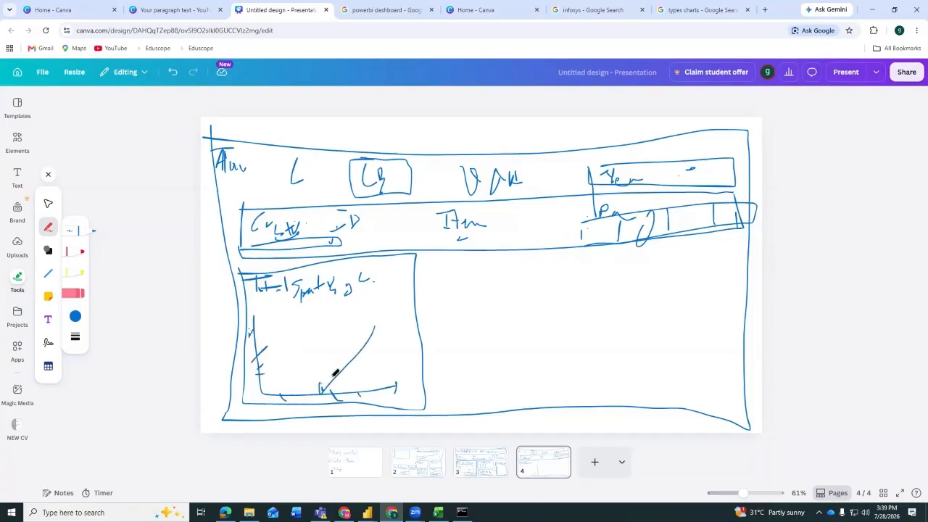
pyautogui.moveTo(301, 333)
pyautogui.mouseDown()
pyautogui.moveTo(315, 323)
pyautogui.moveTo(314, 342)
pyautogui.moveTo(317, 335)
pyautogui.mouseUp()
pyautogui.moveTo(320, 331)
pyautogui.mouseDown()
pyautogui.moveTo(330, 345)
pyautogui.moveTo(357, 318)
pyautogui.mouseUp()
# Sketch a second panel beside it titled "Total Spent by PM", with ticked axes and a small oval next to the chart
pyautogui.moveTo(438, 258)
pyautogui.mouseDown()
pyautogui.moveTo(436, 323)
pyautogui.moveTo(433, 261)
pyautogui.moveTo(593, 248)
pyautogui.moveTo(607, 305)
pyautogui.moveTo(437, 317)
pyautogui.mouseUp()
pyautogui.moveTo(446, 264)
pyautogui.mouseDown()
pyautogui.moveTo(445, 280)
pyautogui.moveTo(467, 270)
pyautogui.moveTo(505, 284)
pyautogui.mouseUp()
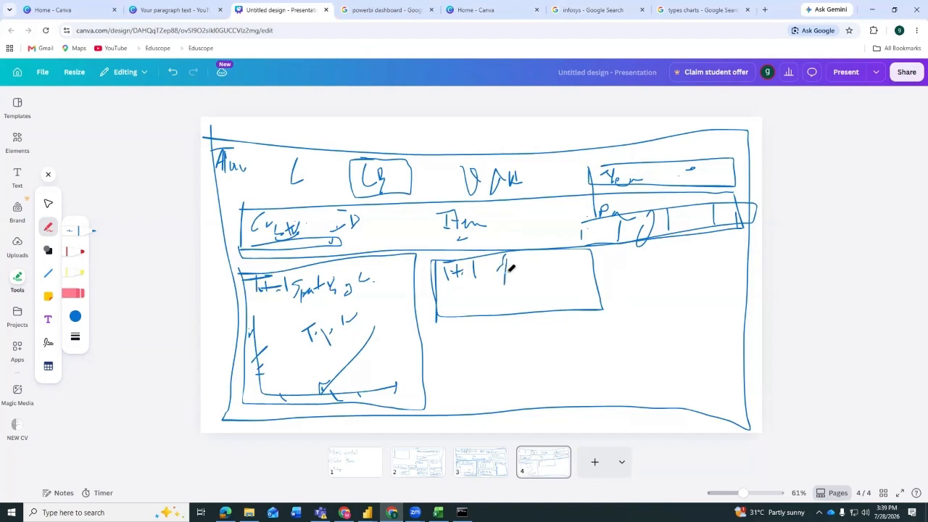
pyautogui.click(520, 254)
pyautogui.moveTo(526, 248); pyautogui.dragTo(527, 260)
pyautogui.moveTo(524, 255); pyautogui.dragTo(559, 273)
pyautogui.moveTo(559, 257); pyautogui.dragTo(579, 270)
pyautogui.moveTo(469, 283)
pyautogui.mouseDown()
pyautogui.moveTo(469, 310)
pyautogui.moveTo(471, 294)
pyautogui.moveTo(531, 312)
pyautogui.moveTo(557, 303)
pyautogui.mouseUp()
pyautogui.moveTo(479, 315); pyautogui.dragTo(479, 326)
pyautogui.moveTo(499, 303)
pyautogui.mouseDown()
pyautogui.moveTo(499, 313)
pyautogui.moveTo(529, 311)
pyautogui.moveTo(583, 288)
pyautogui.moveTo(576, 278)
pyautogui.mouseUp()
pyautogui.moveTo(573, 284)
pyautogui.mouseDown()
pyautogui.moveTo(575, 303)
pyautogui.moveTo(576, 276)
pyautogui.mouseUp()
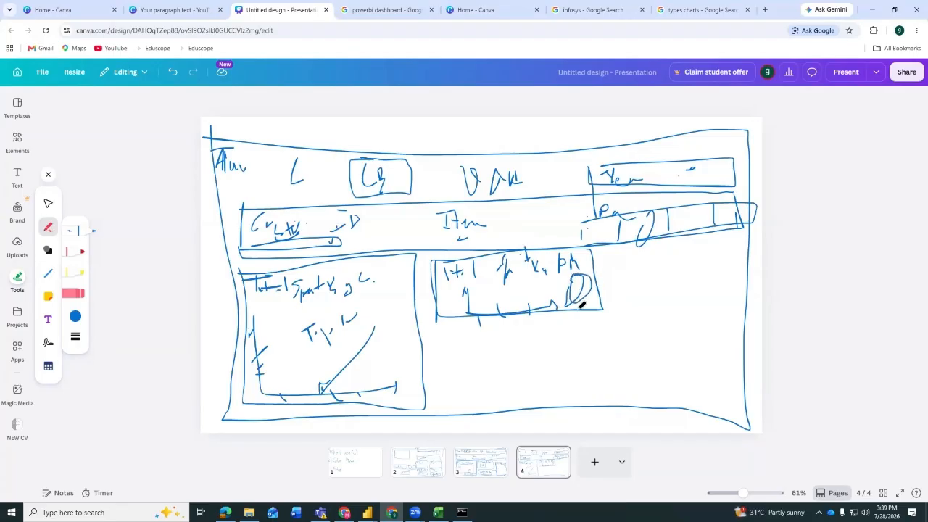
# Sketch an empty panel below the payment method chart and check the Item and Quantity columns in the Excel spending data
pyautogui.moveTo(440, 337)
pyautogui.mouseDown()
pyautogui.moveTo(450, 379)
pyautogui.moveTo(541, 404)
pyautogui.moveTo(640, 377)
pyautogui.moveTo(631, 328)
pyautogui.moveTo(446, 338)
pyautogui.mouseUp()
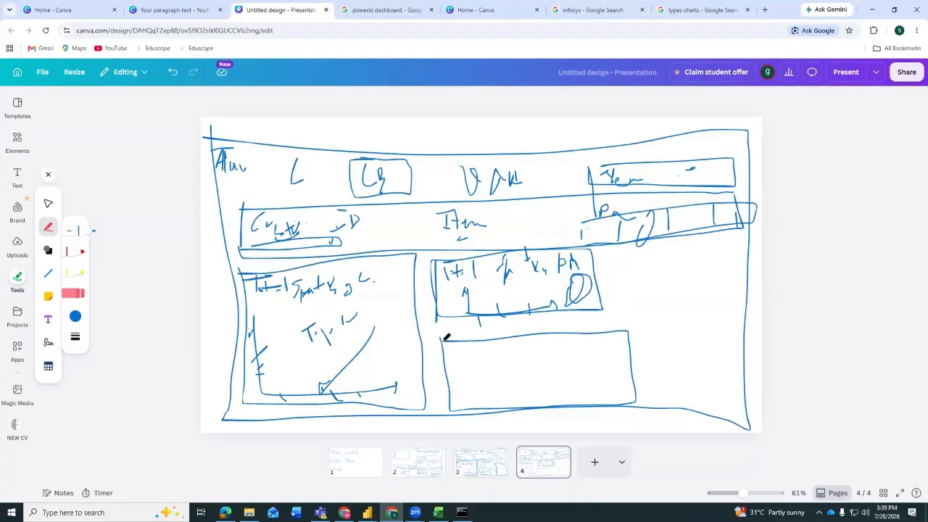
pyautogui.click(438, 513)
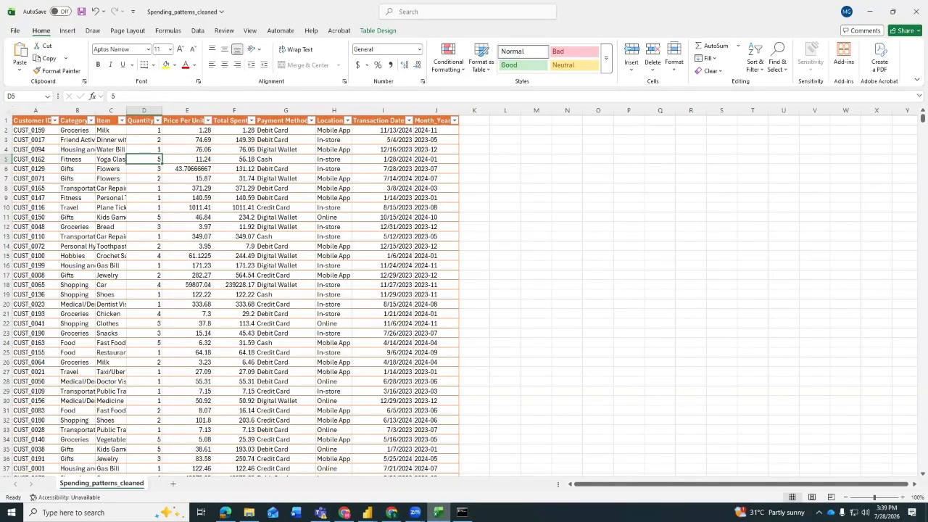
pyautogui.hotkey('alt', 'Tab')
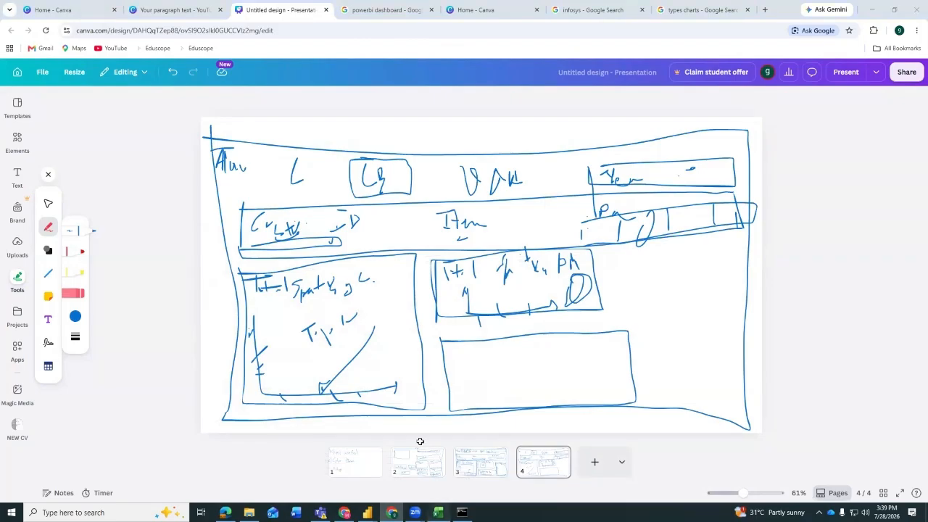
pyautogui.hotkey('alt', 'Tab')
pyautogui.click(110, 131)
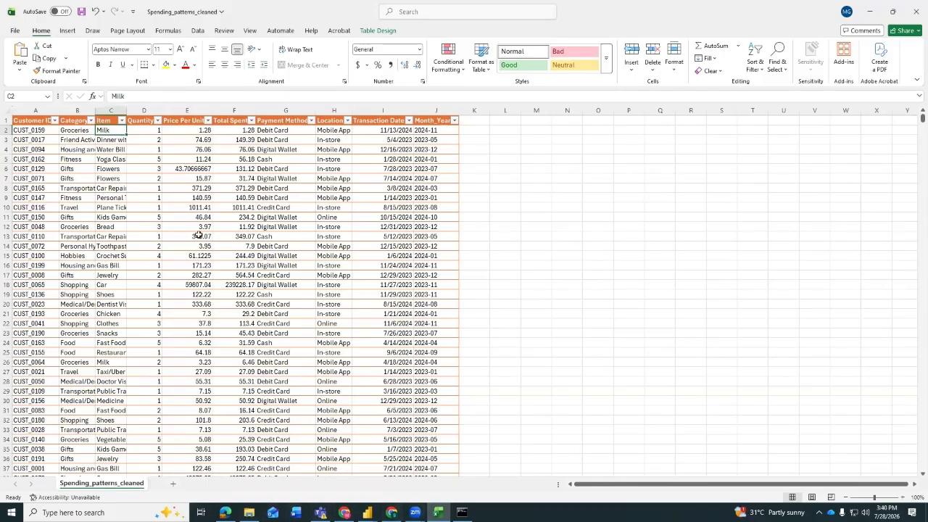
pyautogui.click(149, 130)
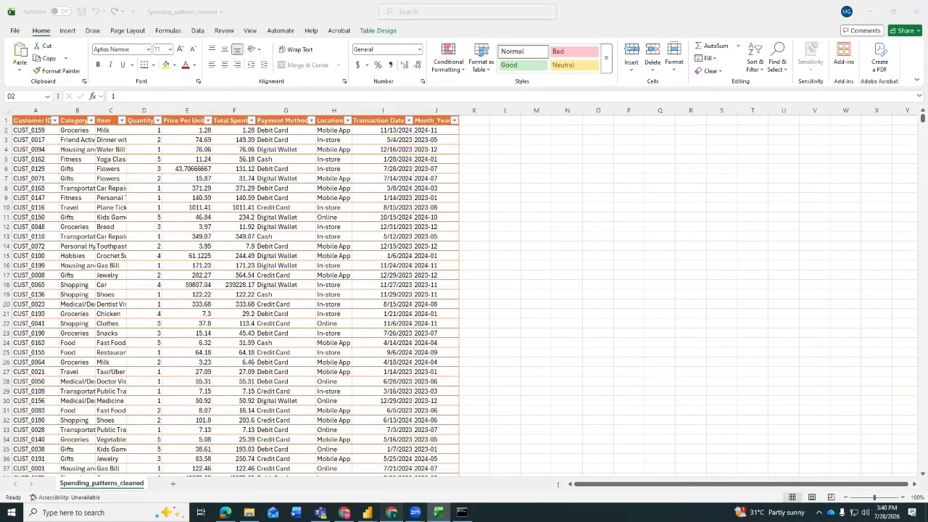
pyautogui.click(392, 513)
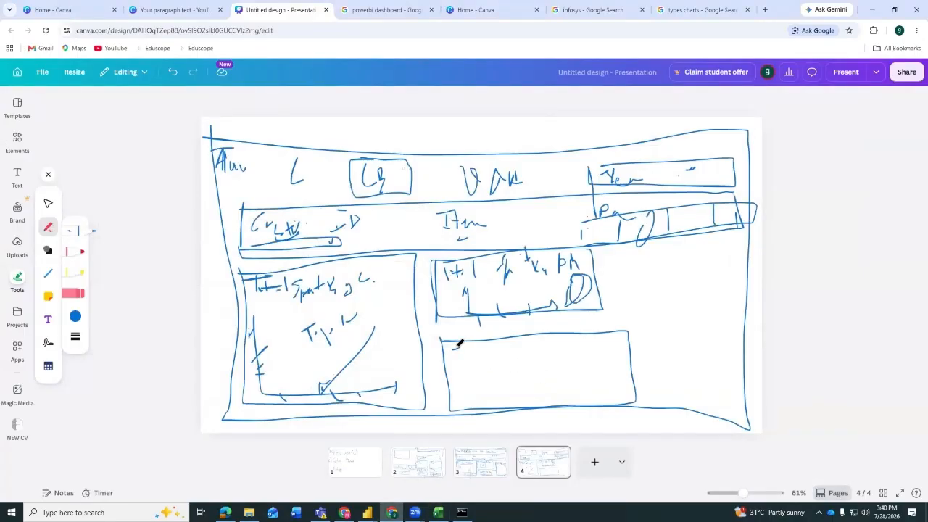
# Write a two-line "Quantity" chart title in the empty panel and sketch a tall blank panel beside it at the page's edge
pyautogui.moveTo(457, 347)
pyautogui.mouseDown()
pyautogui.moveTo(459, 363)
pyautogui.moveTo(544, 353)
pyautogui.moveTo(548, 366)
pyautogui.moveTo(549, 348)
pyautogui.moveTo(555, 362)
pyautogui.moveTo(578, 346)
pyautogui.moveTo(584, 353)
pyautogui.mouseUp()
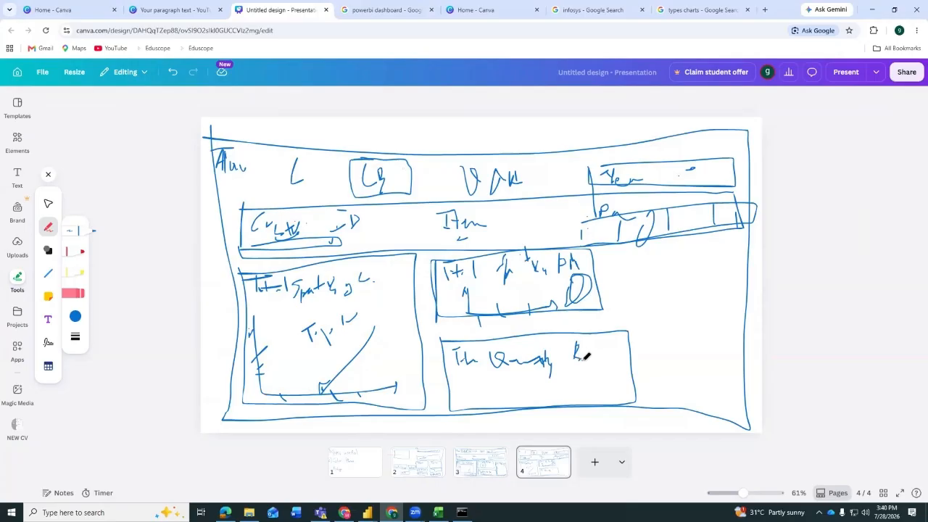
pyautogui.moveTo(488, 384); pyautogui.dragTo(530, 391)
pyautogui.moveTo(621, 267); pyautogui.dragTo(622, 369)
pyautogui.moveTo(622, 267)
pyautogui.mouseDown()
pyautogui.moveTo(740, 264)
pyautogui.moveTo(762, 384)
pyautogui.moveTo(630, 388)
pyautogui.moveTo(621, 328)
pyautogui.mouseUp()
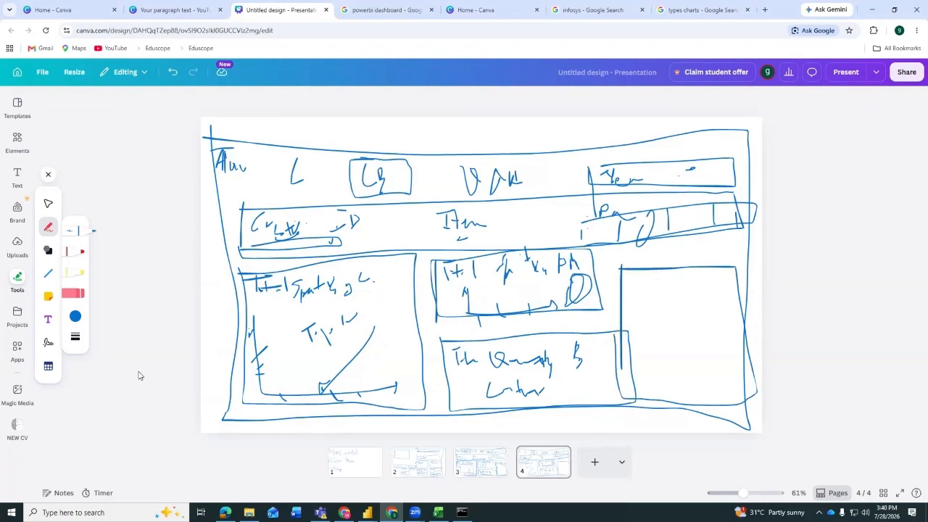
# Review the hand-drawn dashboard prototypes across the four pages of the Canva presentation
pyautogui.scroll(2, 254, 226)
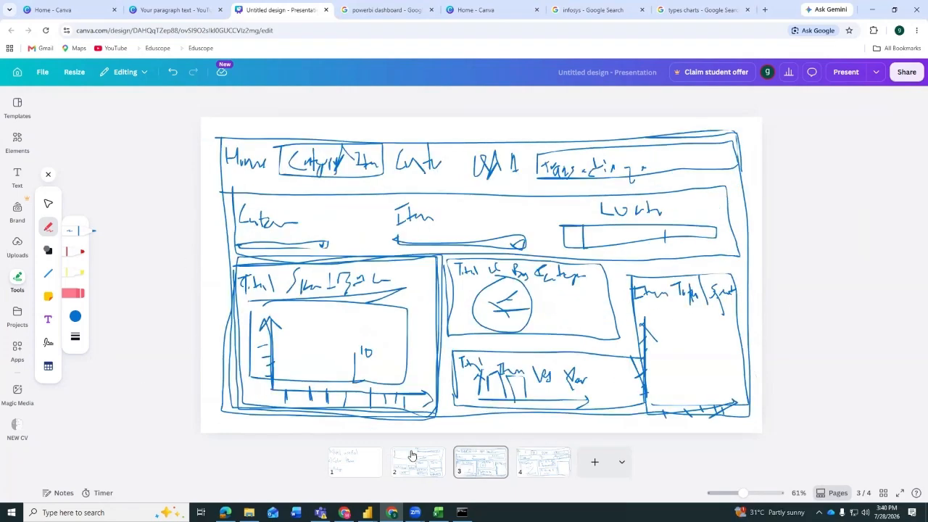
pyautogui.click(418, 464)
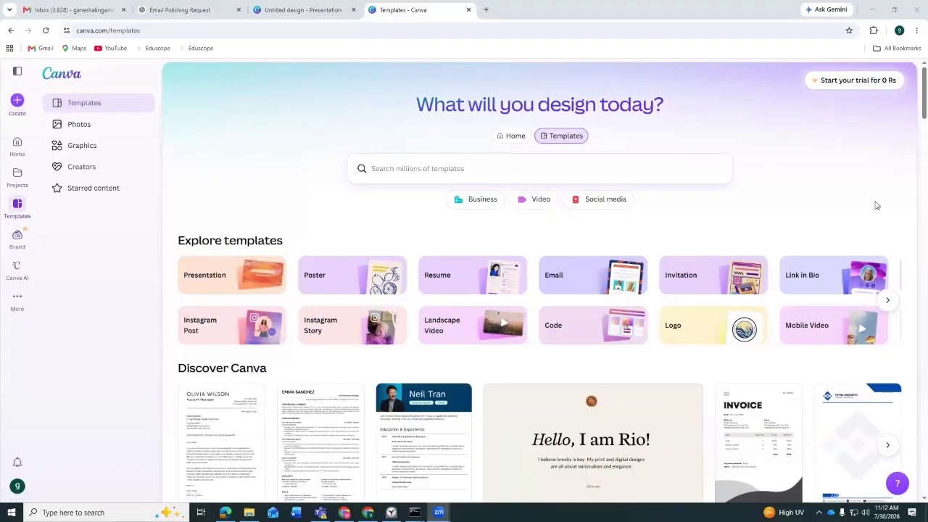
pyautogui.click(303, 10)
pyautogui.click(455, 459)
pyautogui.click(428, 459)
pyautogui.click(356, 464)
pyautogui.click(404, 460)
pyautogui.click(471, 463)
pyautogui.click(544, 462)
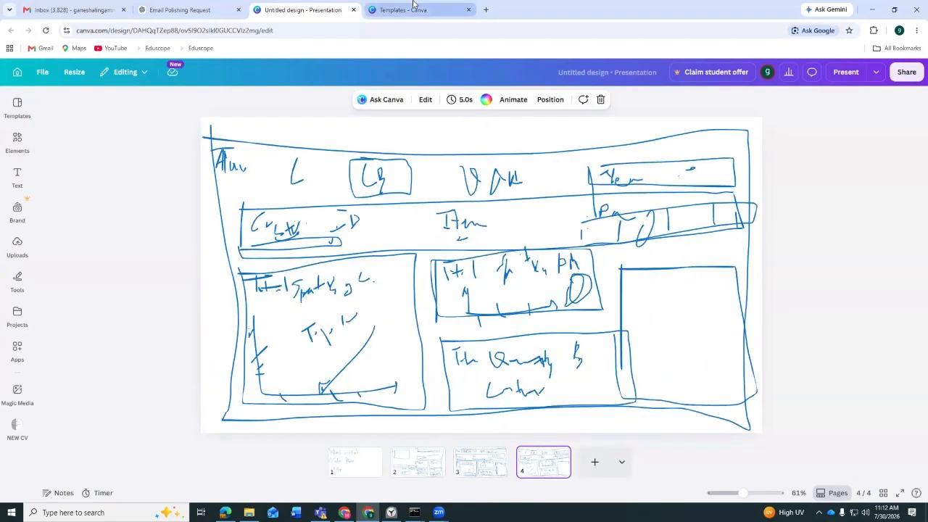
# Search the Canva templates for "youtube thumbnail" and create a blank YouTube Thumbnail design with the template list hidden
pyautogui.click(413, 9)
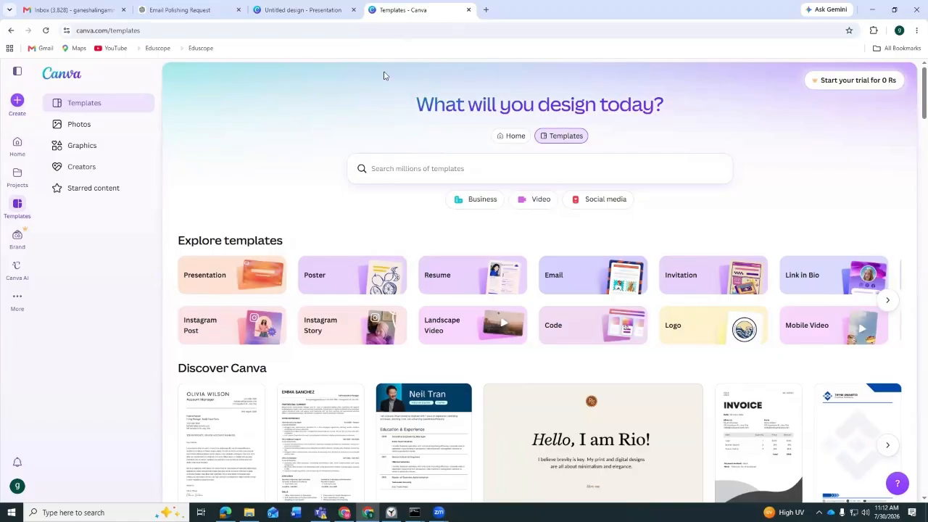
pyautogui.click(509, 139)
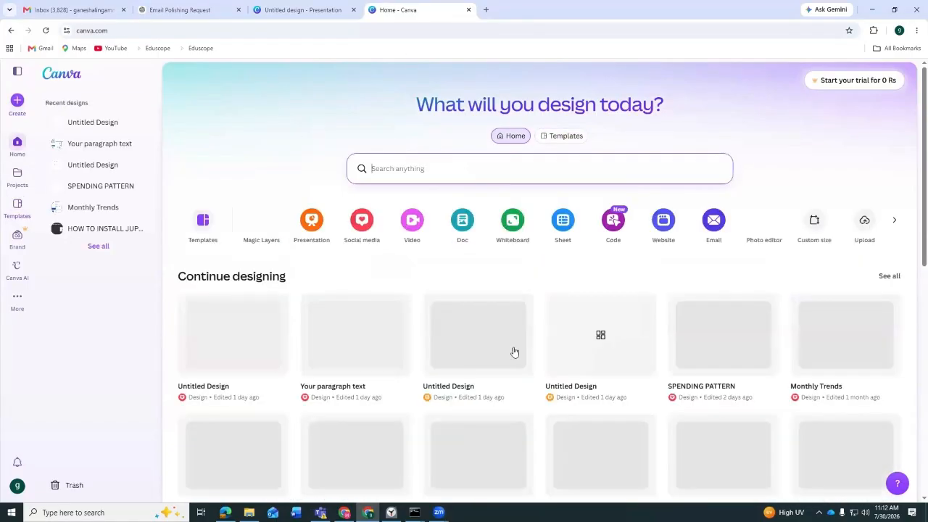
pyautogui.click(574, 136)
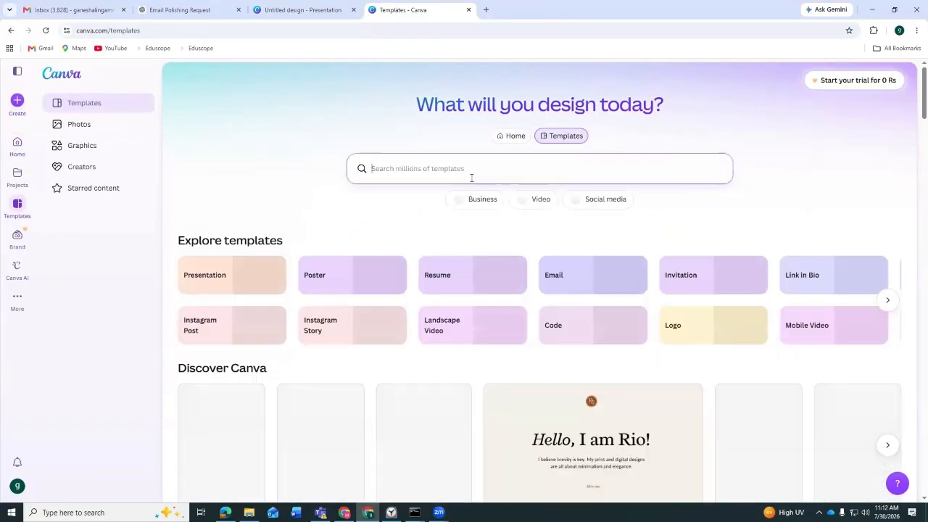
pyautogui.write('youtube')
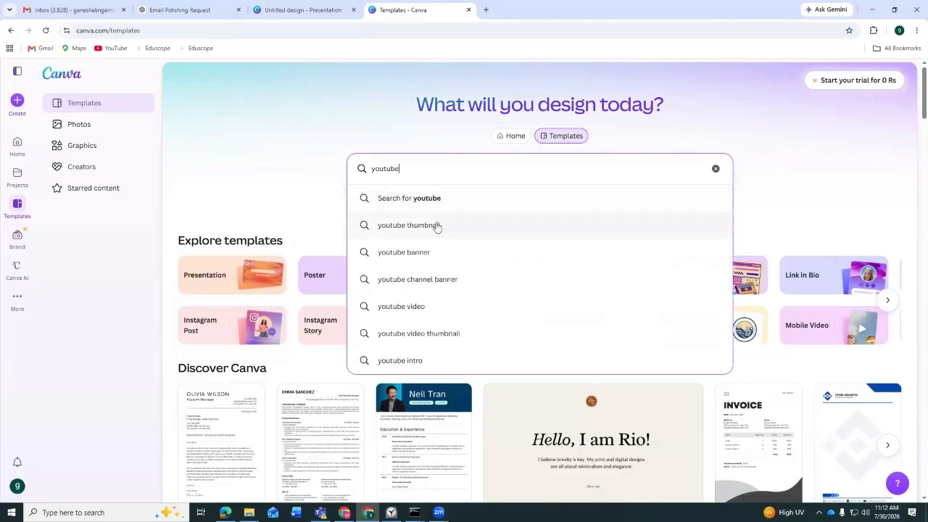
pyautogui.click(435, 226)
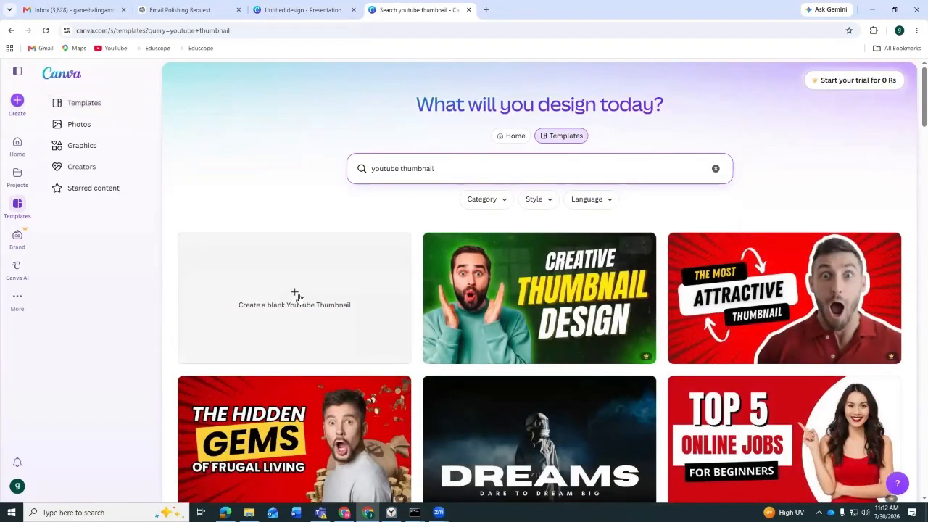
pyautogui.click(323, 303)
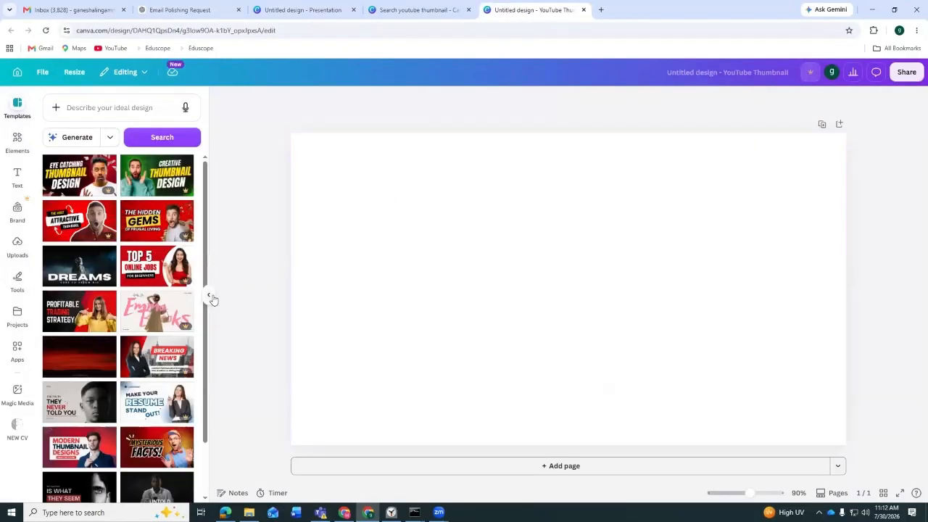
pyautogui.click(209, 295)
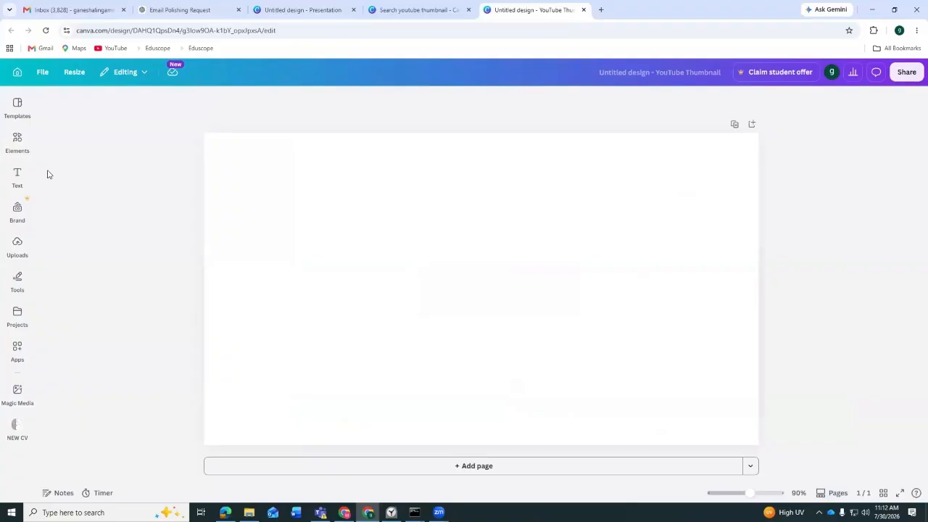
pyautogui.click(460, 202)
# Check the home page sketch on page 2 of the presentation and return to the blank thumbnail design
pyautogui.click(415, 10)
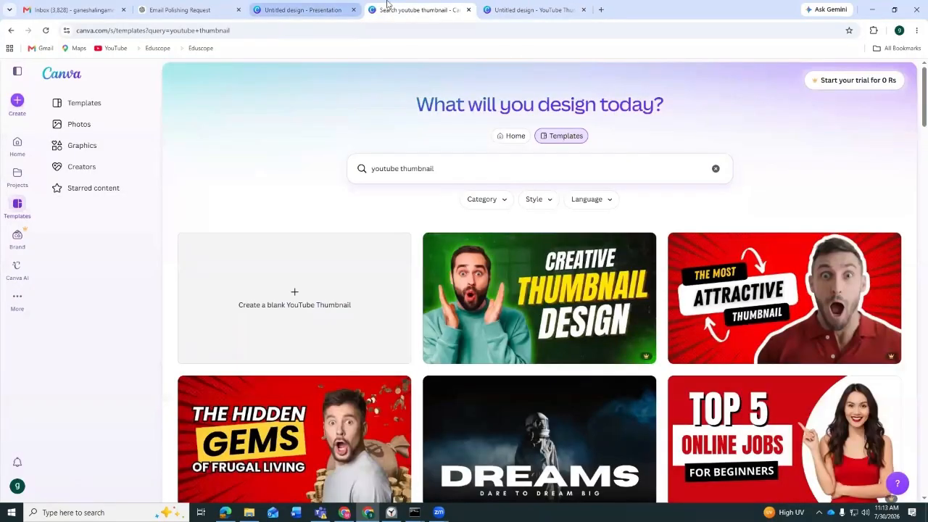
pyautogui.click(312, 10)
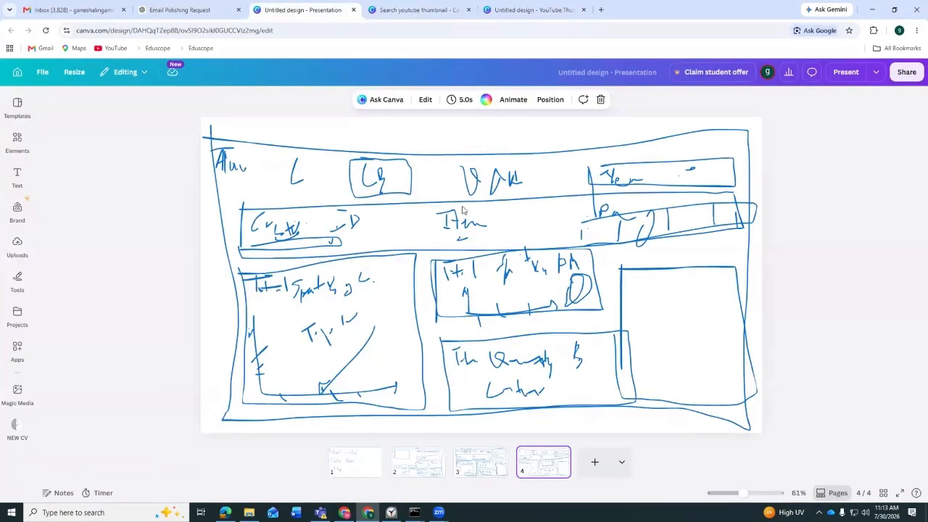
pyautogui.click(425, 461)
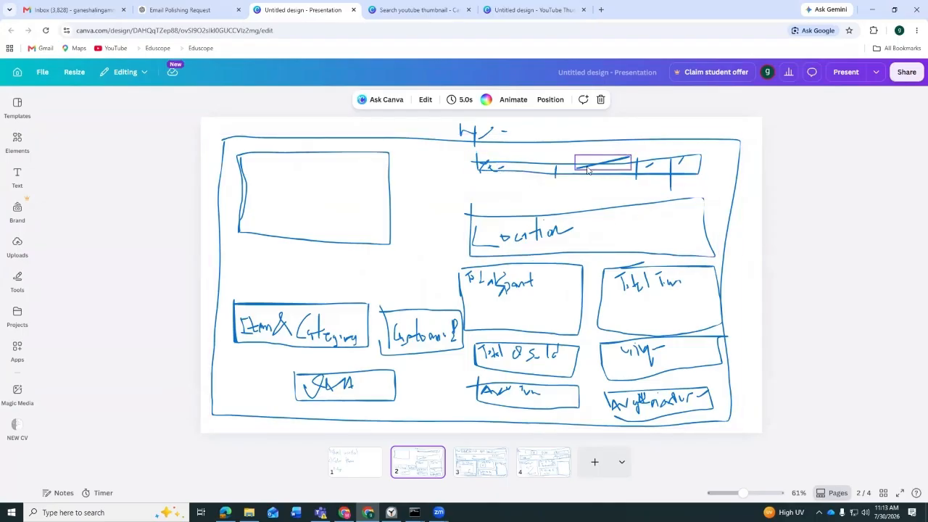
pyautogui.click(515, 10)
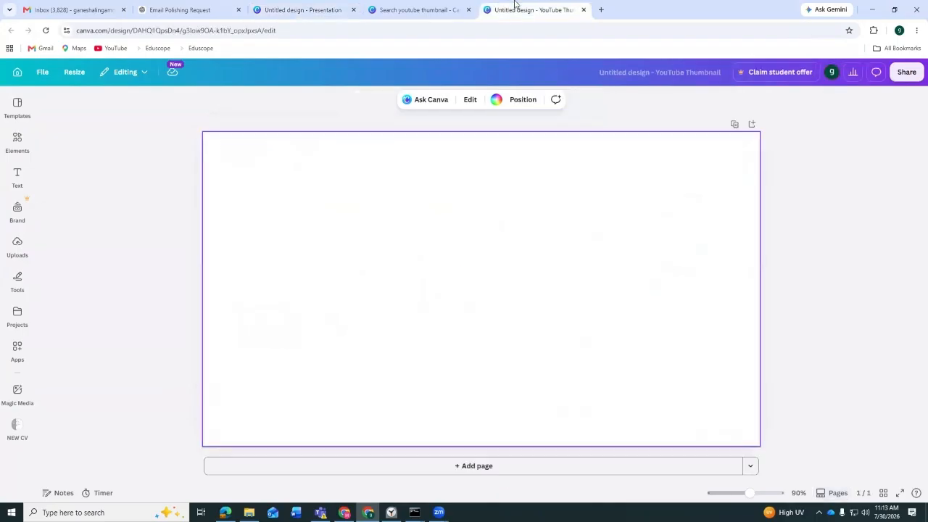
# Search Google Images for "spending patterns" in a new browser tab
pyautogui.click(601, 9)
pyautogui.write('spee')
pyautogui.press('BackSpace')
pyautogui.write('nding p')
pyautogui.press('BackSpace')
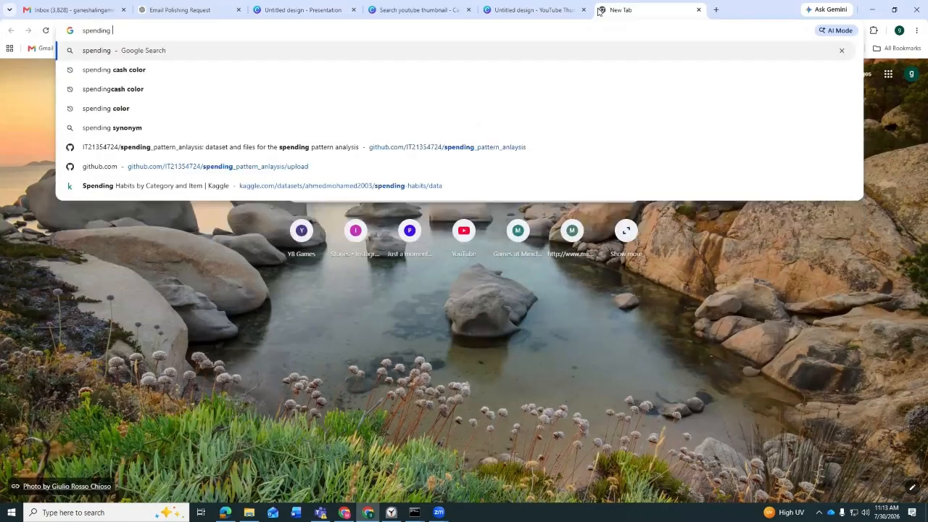
pyautogui.write('patte')
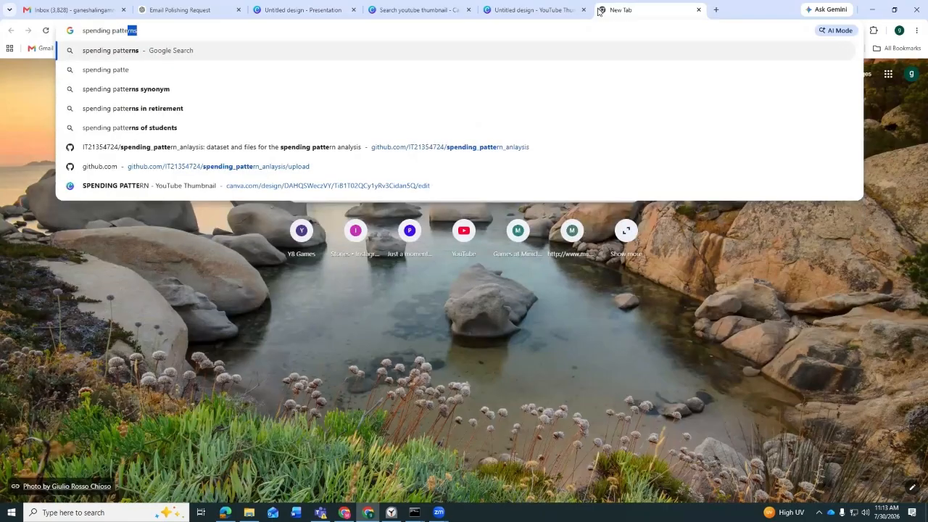
pyautogui.write('rns')
pyautogui.press('Return')
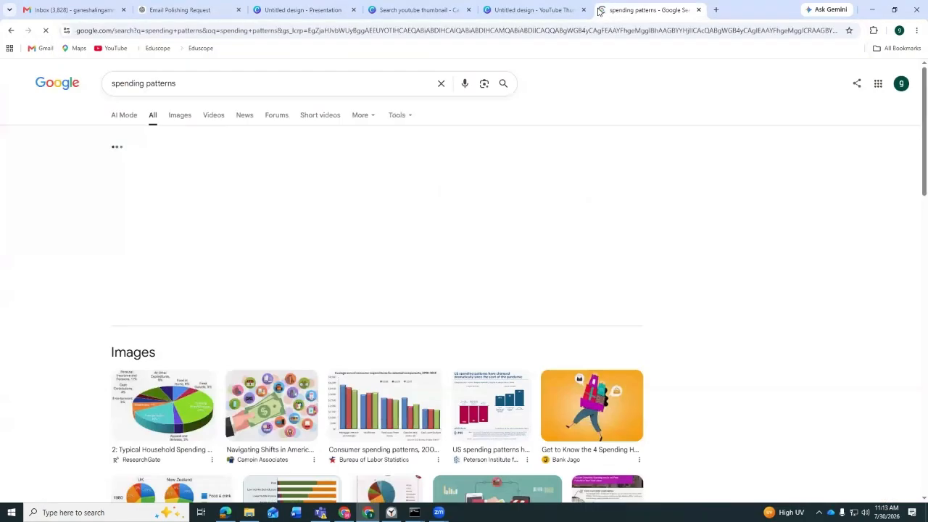
pyautogui.click(180, 116)
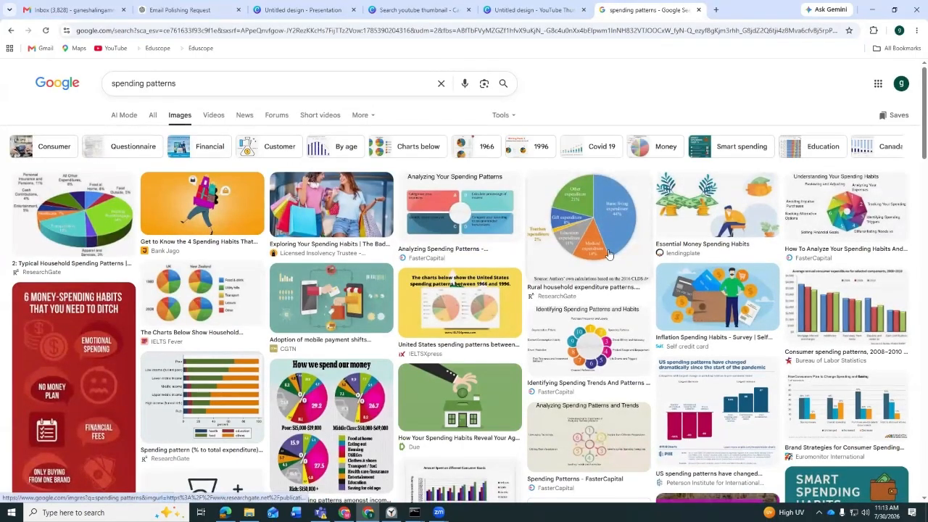
# Browse the spending pattern images and open the "Inflation Spending Habits" illustration of a man beside a wallet
pyautogui.scroll(-2, 811, 272)
pyautogui.scroll(2, 304, 239)
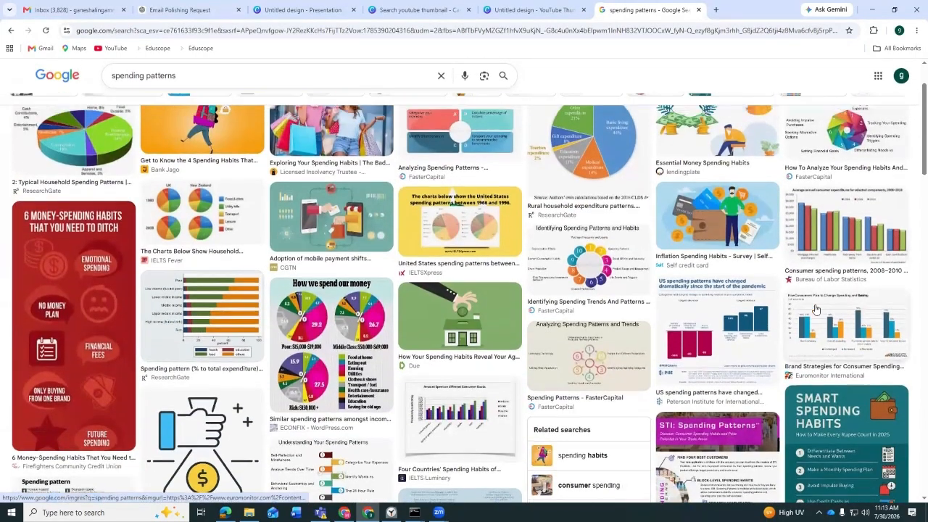
pyautogui.scroll(-10, 448, 319)
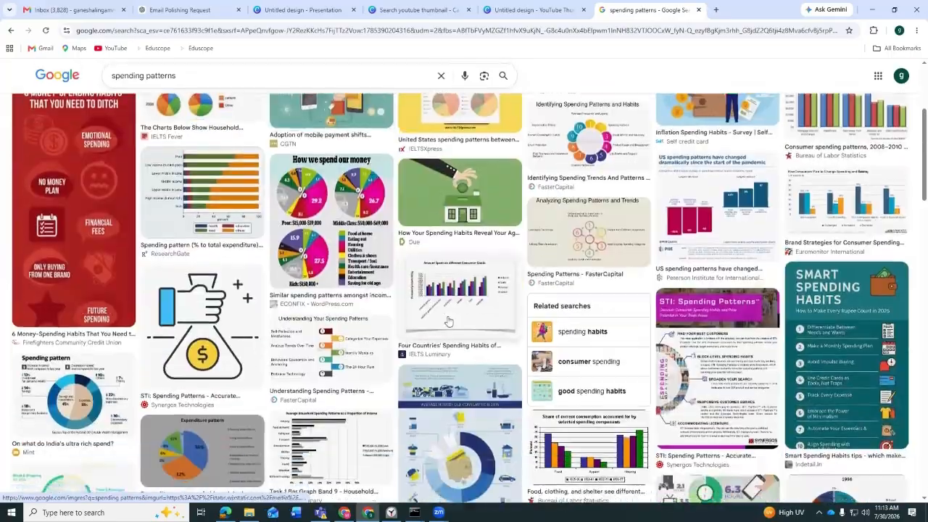
pyautogui.scroll(-5, 448, 319)
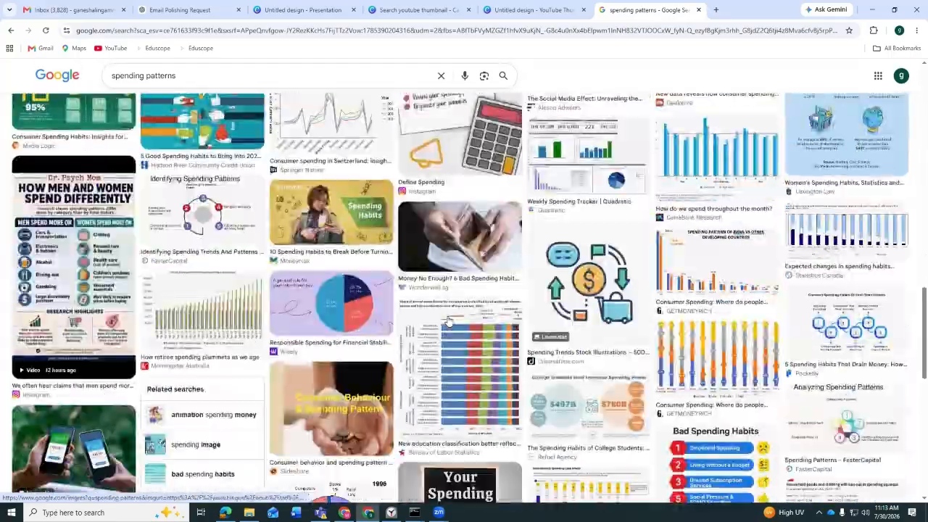
pyautogui.scroll(-5, 449, 322)
pyautogui.scroll(7, 448, 322)
pyautogui.scroll(15, 448, 321)
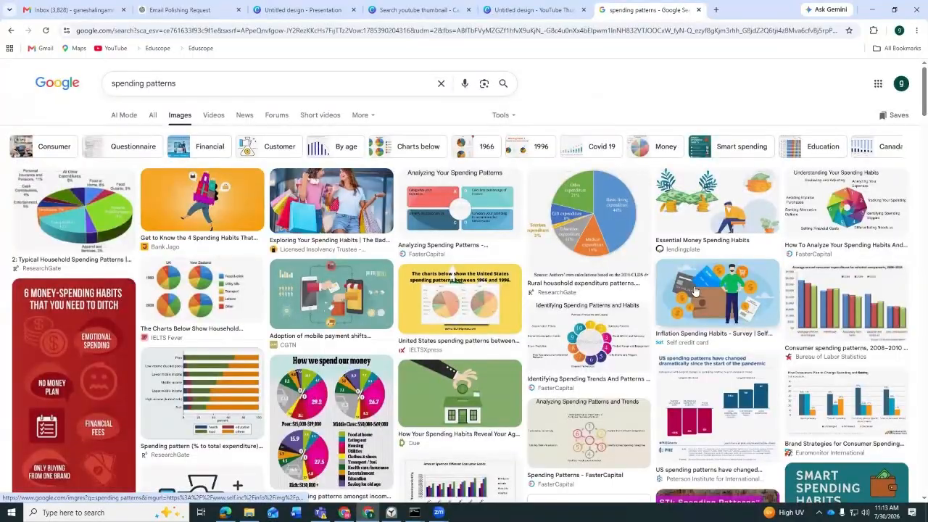
pyautogui.click(697, 294)
pyautogui.scroll(-3, 766, 293)
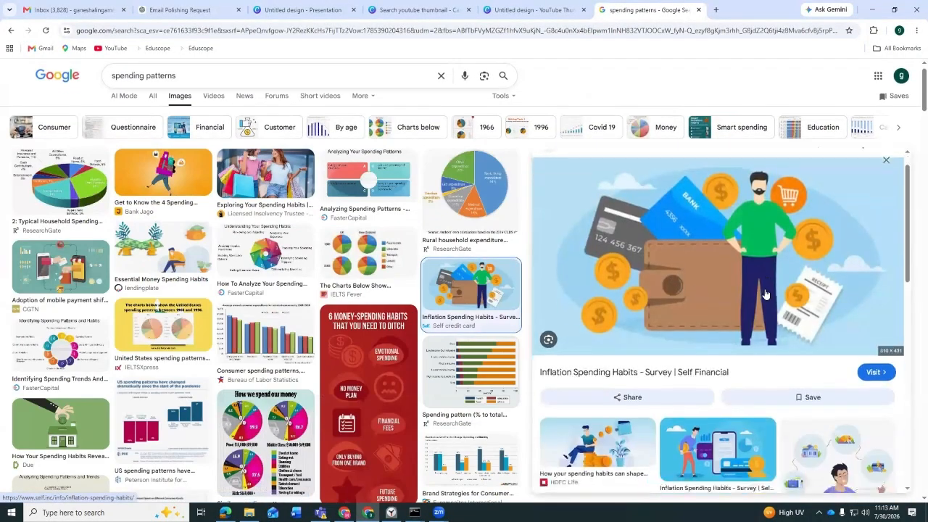
pyautogui.scroll(2, 767, 294)
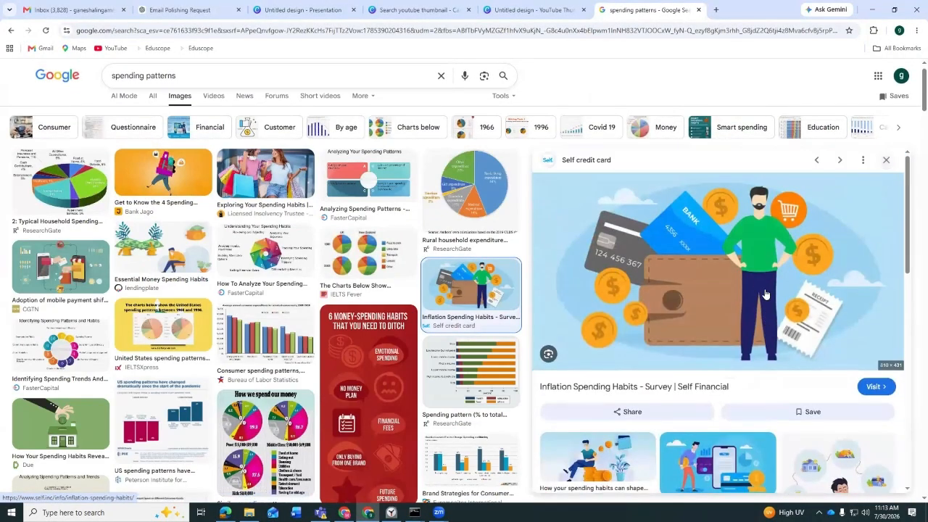
# Copy the wallet illustration into the blank Canva thumbnail design and shrink it to less than half the page width
pyautogui.rightClick(702, 267)
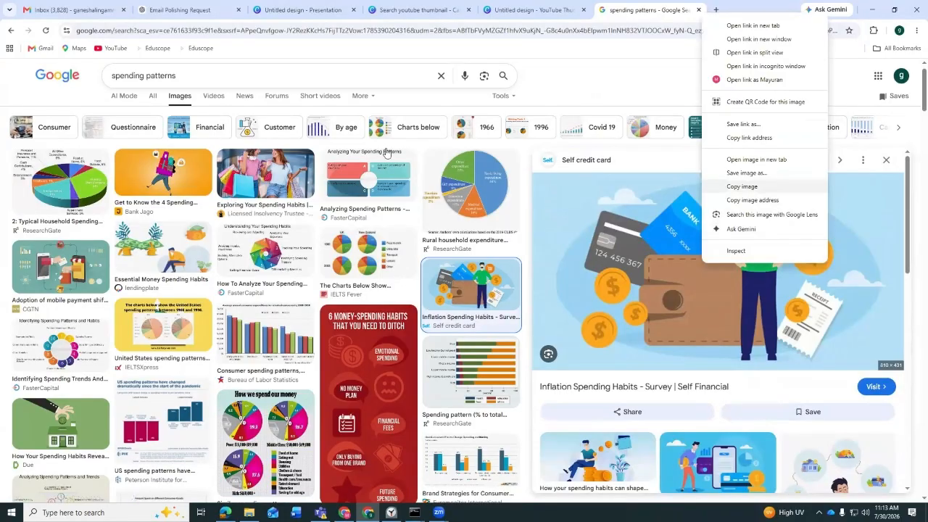
pyautogui.click(749, 187)
pyautogui.click(529, 6)
pyautogui.hotkey('ctrl', 'v')
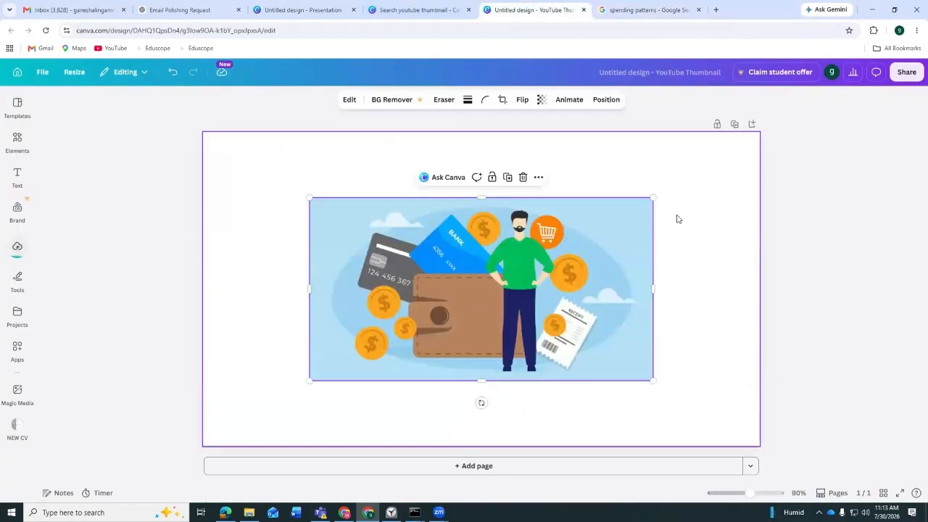
pyautogui.moveTo(654, 198); pyautogui.dragTo(530, 263)
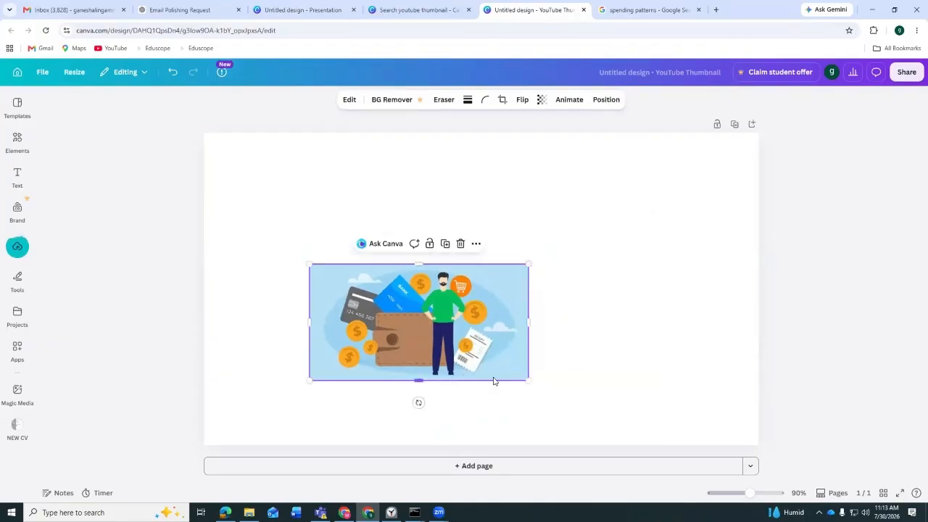
# Shrink the wallet illustration slightly and place it in the page's upper-left corner with a small margin
pyautogui.moveTo(529, 381); pyautogui.dragTo(493, 329)
pyautogui.moveTo(429, 338); pyautogui.dragTo(350, 223)
pyautogui.moveTo(400, 238); pyautogui.dragTo(448, 265)
pyautogui.click(507, 288)
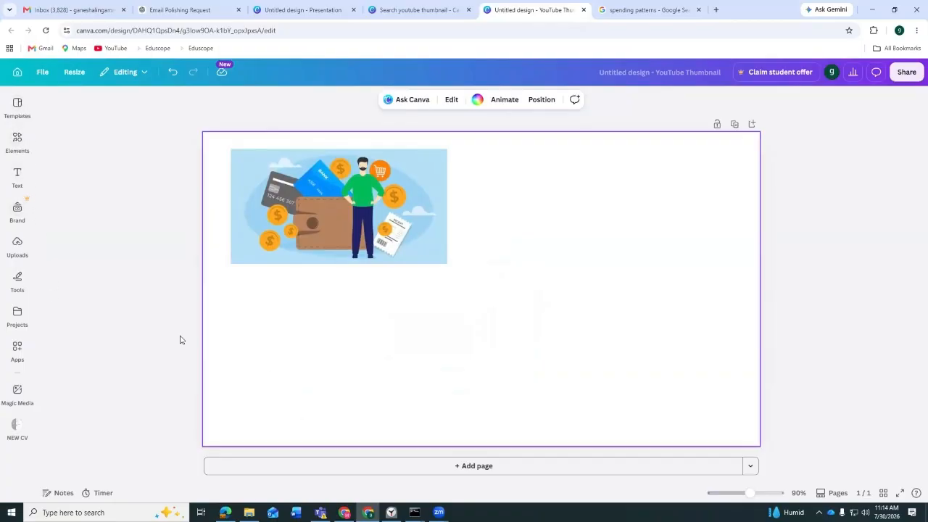
# Add a recently used rectangle shape below the illustration, about 266 wide by 79 high, and stretch the illustration slightly taller
pyautogui.click(22, 110)
pyautogui.click(23, 109)
pyautogui.click(18, 139)
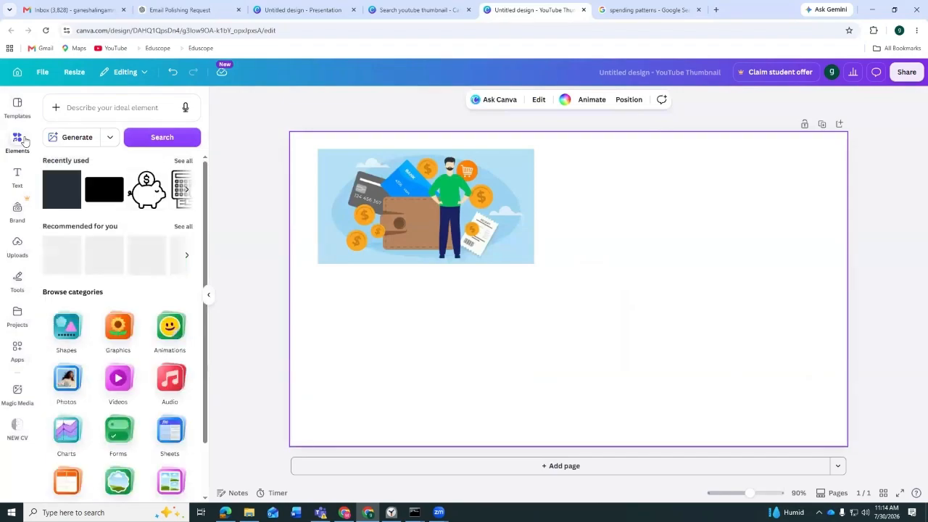
pyautogui.click(74, 198)
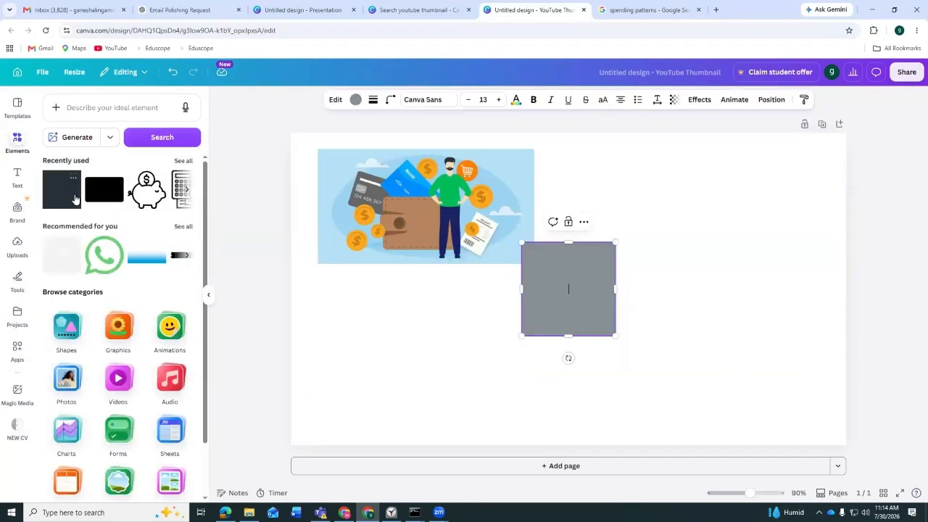
pyautogui.moveTo(597, 298); pyautogui.dragTo(397, 349)
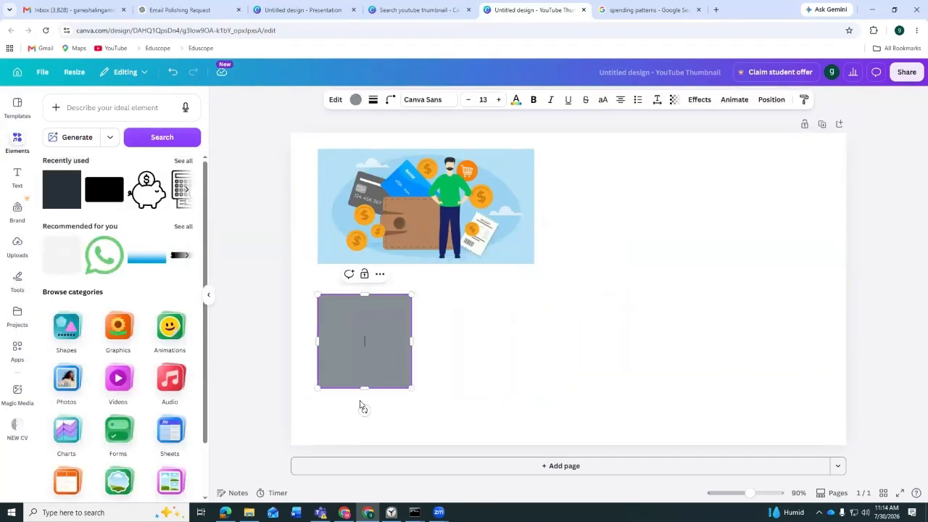
pyautogui.moveTo(365, 389); pyautogui.dragTo(433, 312)
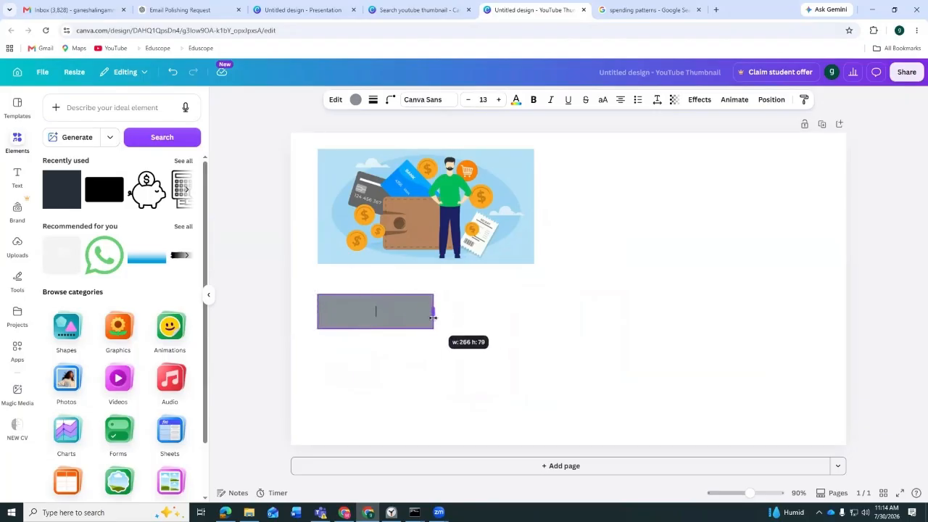
pyautogui.click(428, 258)
pyautogui.moveTo(428, 263); pyautogui.dragTo(428, 270)
# Label the grey rectangle "Category & Item"
pyautogui.doubleClick(404, 326)
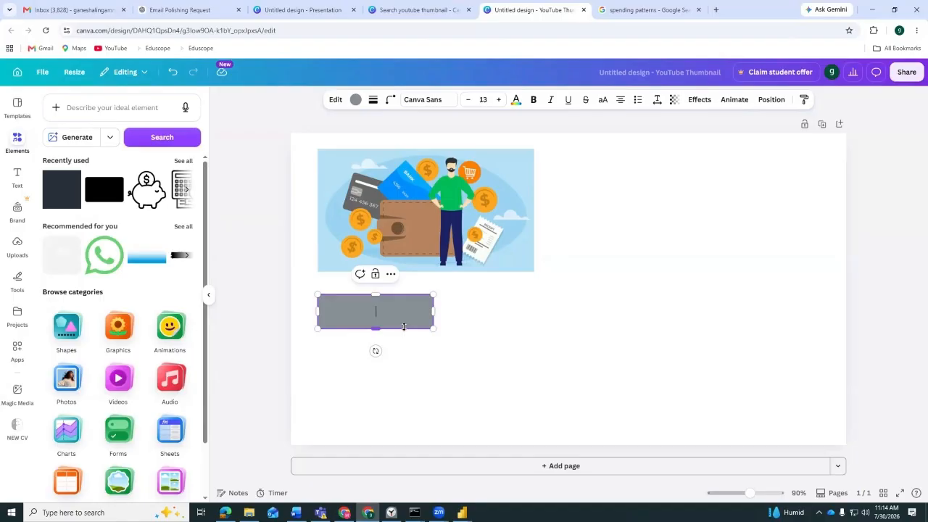
pyautogui.write('Category ')
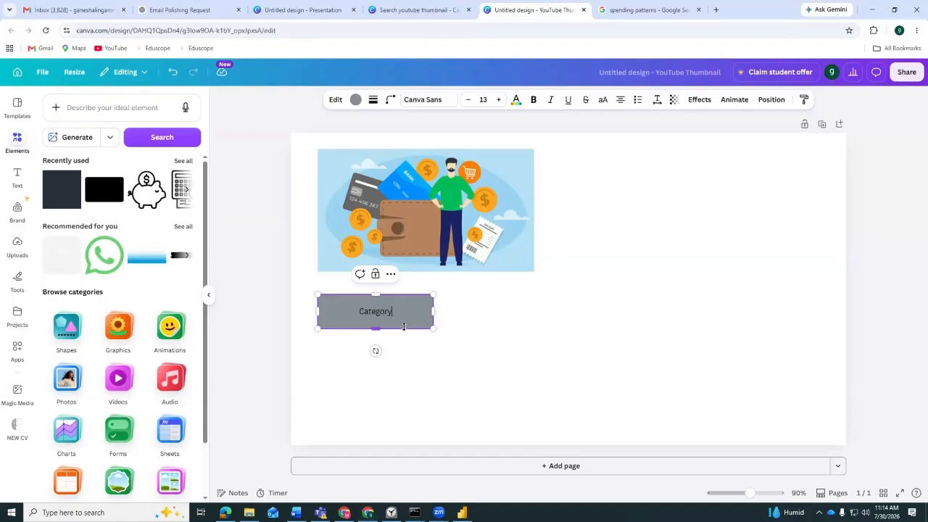
pyautogui.write('& Item')
pyautogui.click(457, 338)
# Duplicate the Category & Item rectangle beside itself in the same row and relabel the copy "Customer Behavior"
pyautogui.click(422, 323)
pyautogui.moveTo(422, 324); pyautogui.dragTo(538, 316)
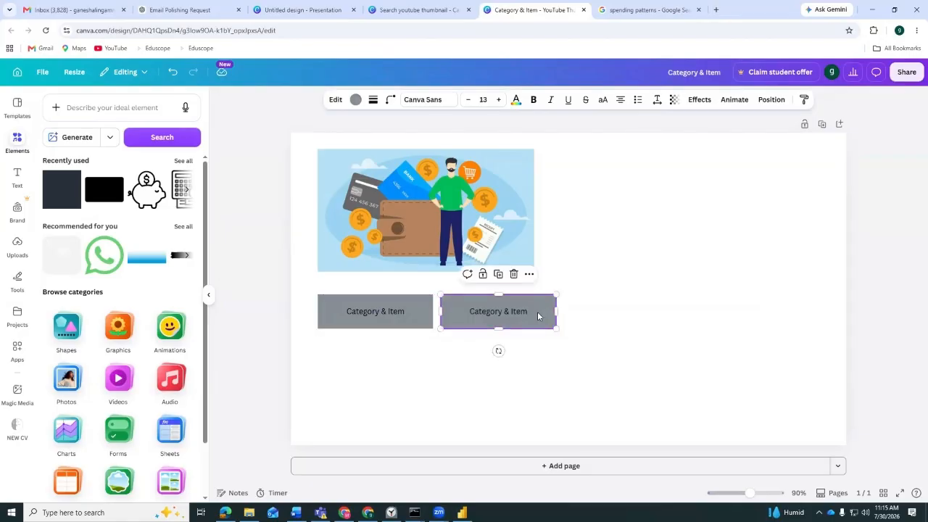
pyautogui.doubleClick(539, 313)
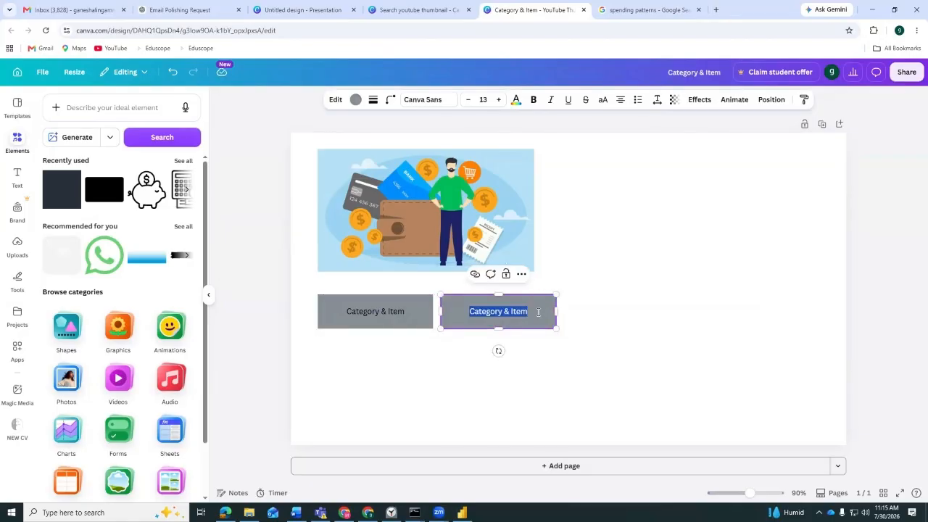
pyautogui.write('Customer ')
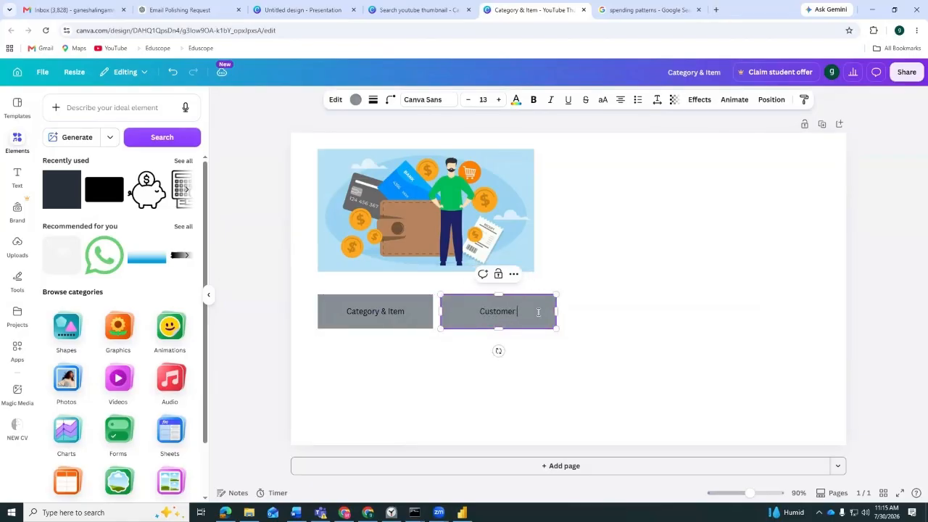
pyautogui.write('Beha')
pyautogui.write('vior')
pyautogui.click(695, 274)
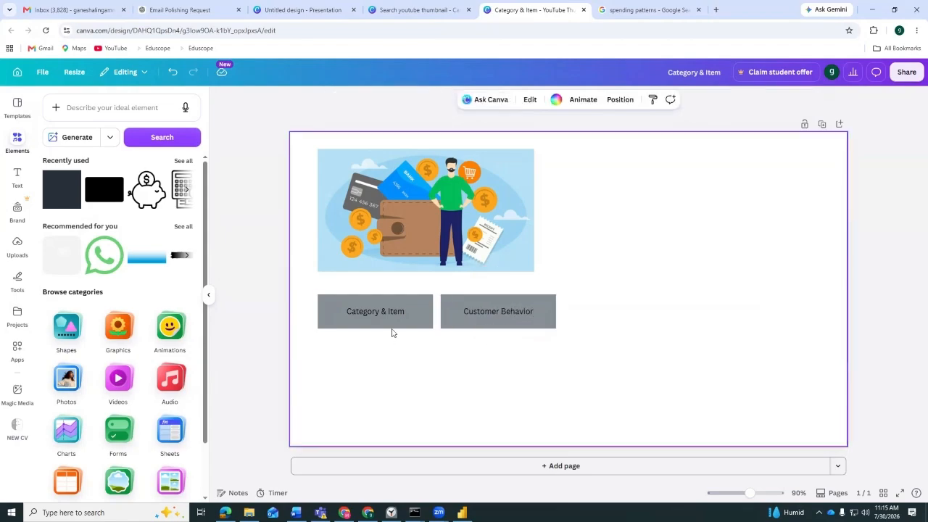
# Duplicate the Category & Item rectangle into the space below the two buttons and relabel the copy "Q&A"
pyautogui.click(404, 318)
pyautogui.moveTo(404, 317); pyautogui.dragTo(454, 389)
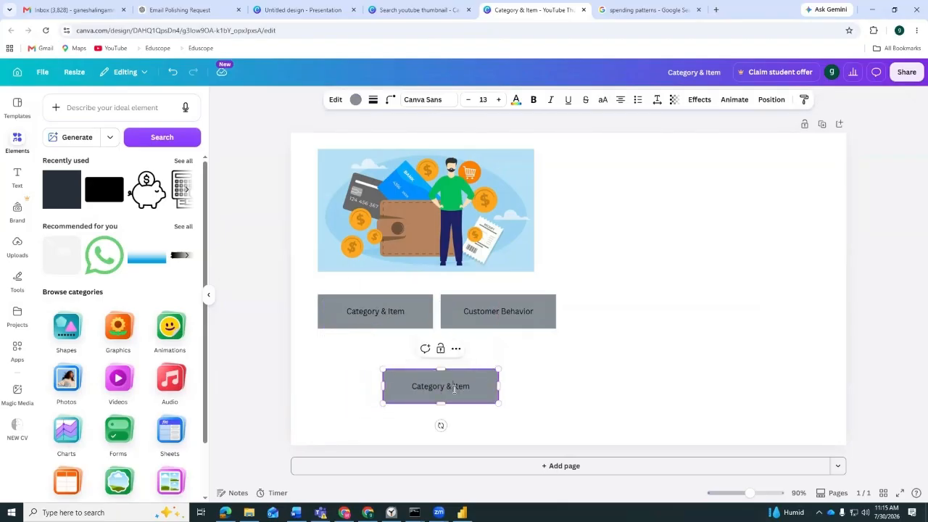
pyautogui.press('BackSpace')
pyautogui.press('BackSpace')
pyautogui.press('BackSpace')
pyautogui.press('BackSpace')
pyautogui.press('BackSpace')
pyautogui.press('BackSpace')
pyautogui.press('BackSpace')
pyautogui.press('BackSpace')
pyautogui.press('BackSpace')
pyautogui.click(603, 361)
# Shift the top two buttons toward the page's left edge with a wider gap, and centre the Q&A button beneath them
pyautogui.click(385, 312)
pyautogui.moveTo(387, 313); pyautogui.dragTo(371, 310)
pyautogui.moveTo(497, 315); pyautogui.dragTo(490, 313)
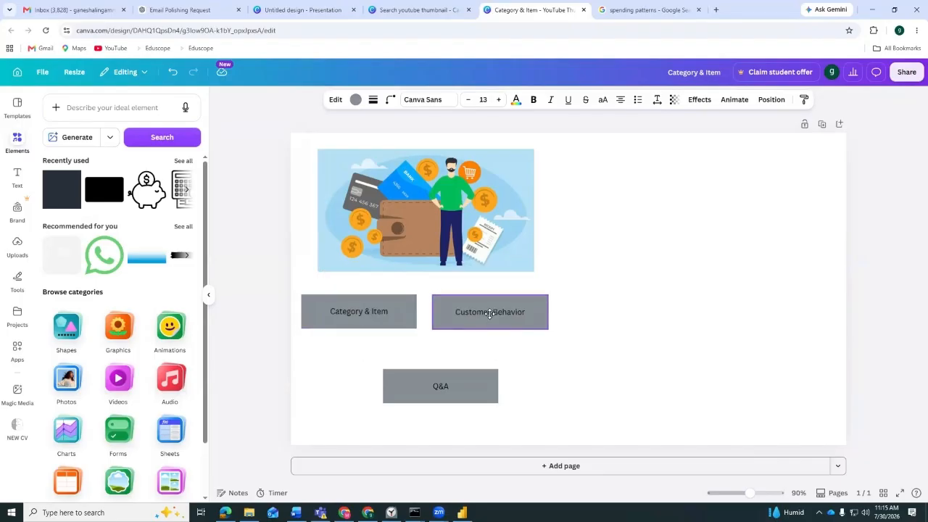
pyautogui.moveTo(464, 397)
pyautogui.mouseDown()
pyautogui.moveTo(450, 382)
pyautogui.moveTo(457, 390)
pyautogui.mouseUp()
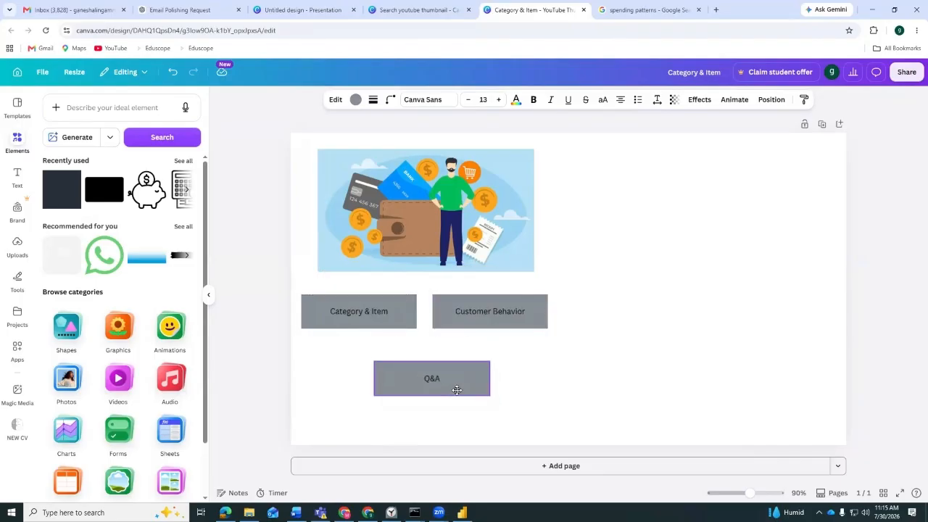
# Align the wallet illustration's left edge with the Category & Item button and stretch the picture down toward the buttons
pyautogui.click(320, 198)
pyautogui.moveTo(320, 210); pyautogui.dragTo(301, 211)
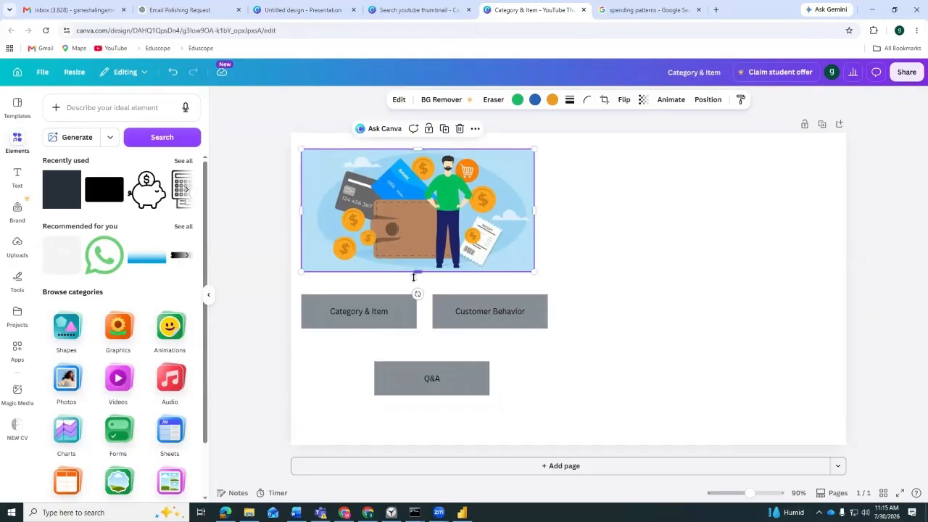
pyautogui.moveTo(414, 277); pyautogui.dragTo(424, 279)
pyautogui.click(559, 335)
# Fill the Customer Behavior button with the dark blue taken from the illustration's photo colors
pyautogui.click(539, 327)
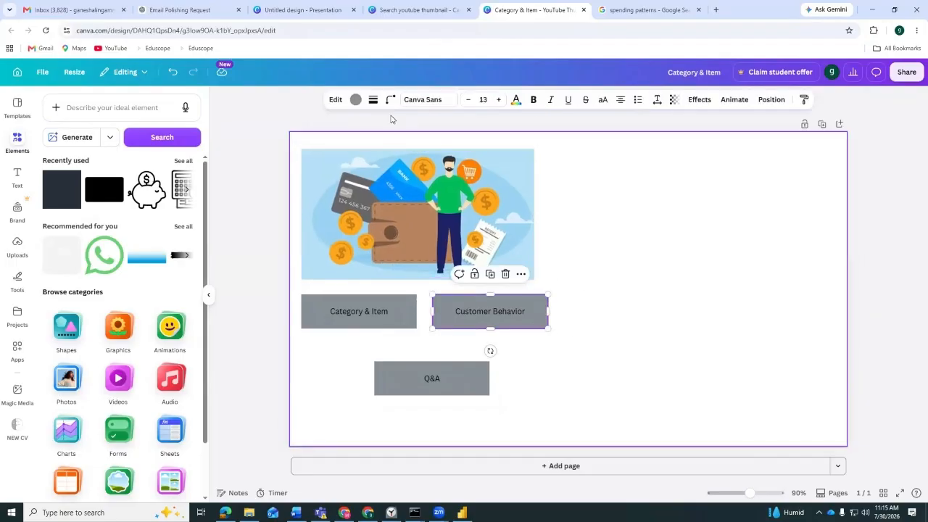
pyautogui.click(355, 100)
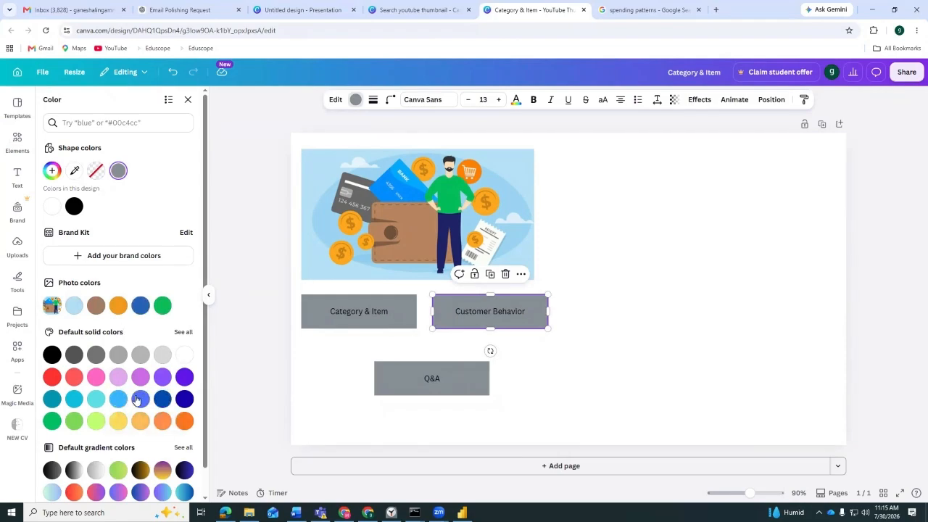
pyautogui.scroll(-1, 136, 399)
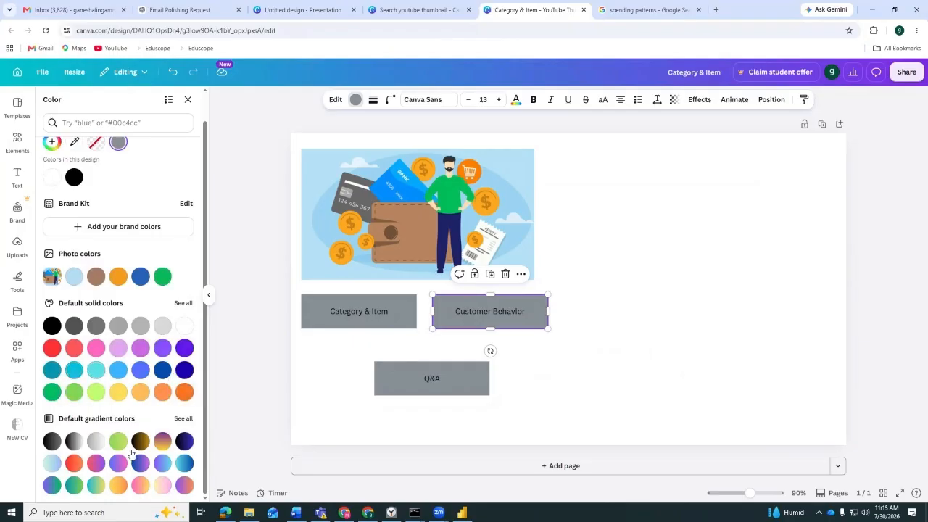
pyautogui.scroll(1, 147, 389)
pyautogui.click(145, 305)
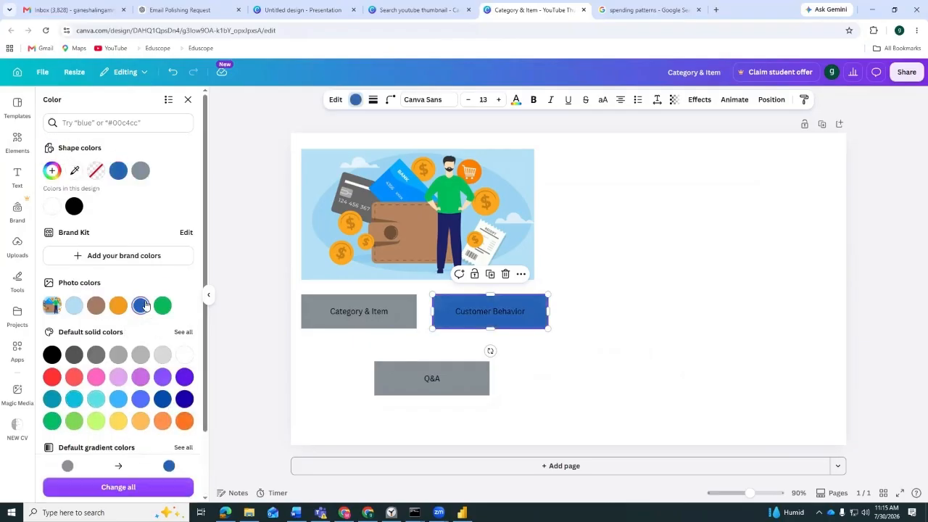
pyautogui.click(625, 336)
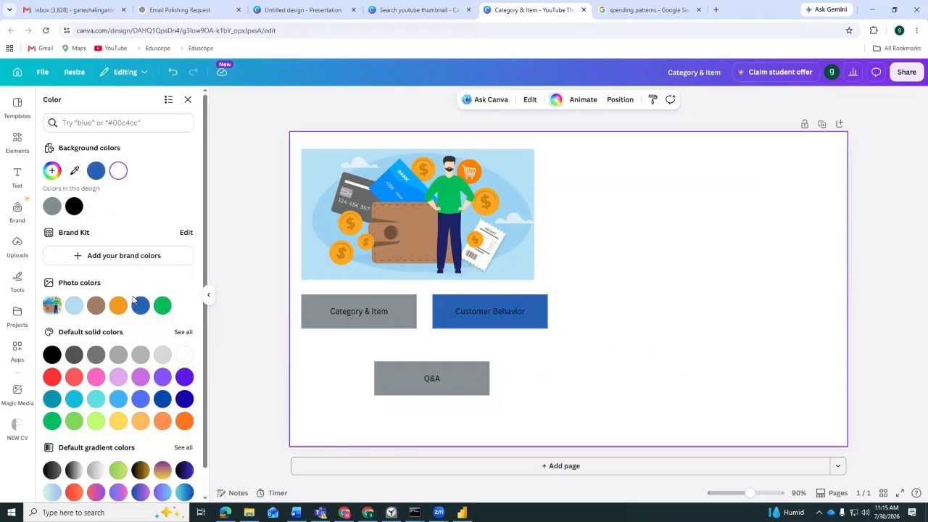
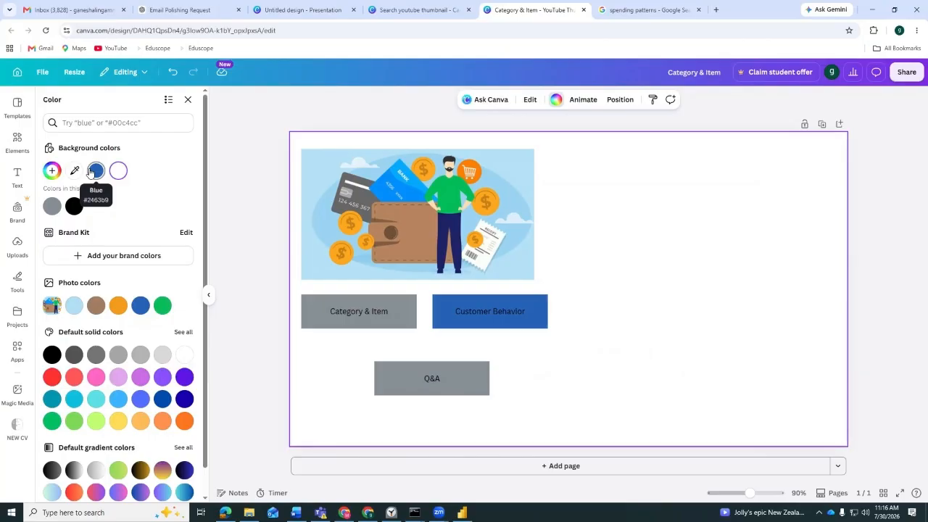
# Look up the custom color #2c7fd7 and fill the Customer Behavior button with it, leaving the page background white
pyautogui.click(109, 130)
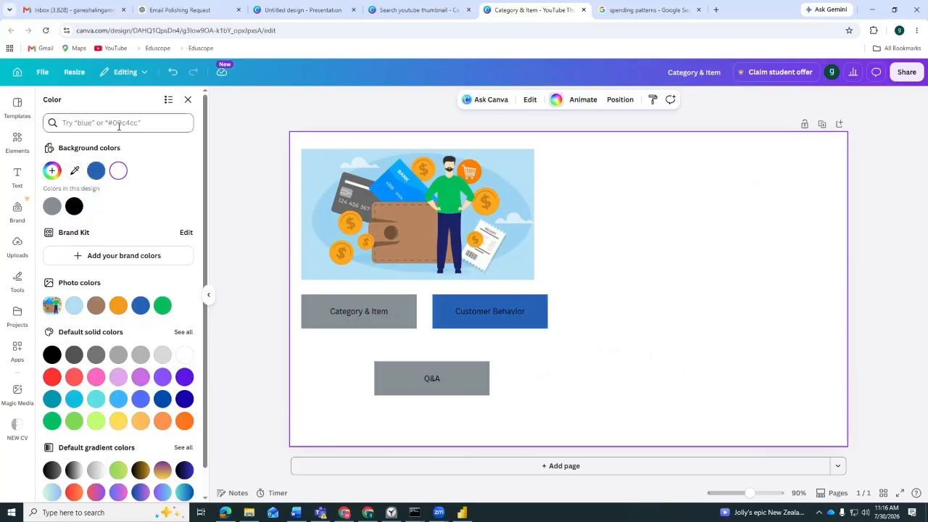
pyautogui.write('#2')
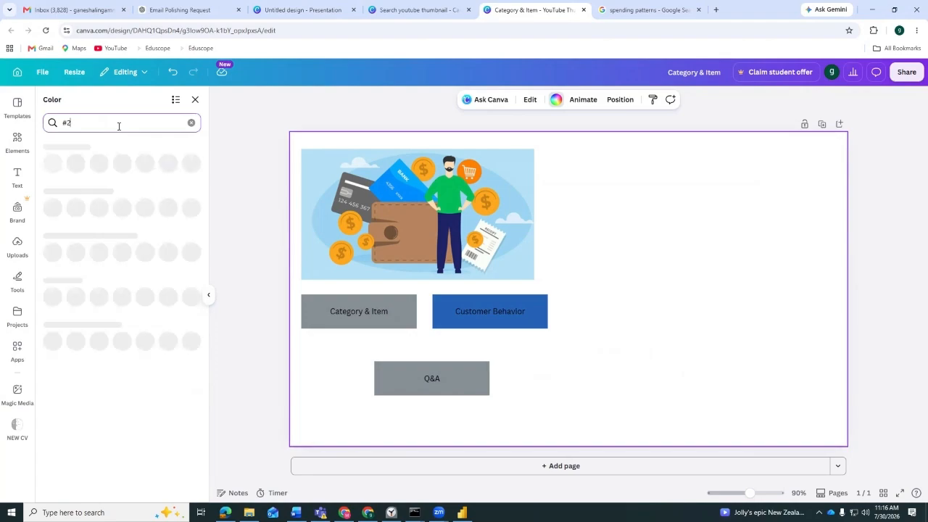
pyautogui.write('c7')
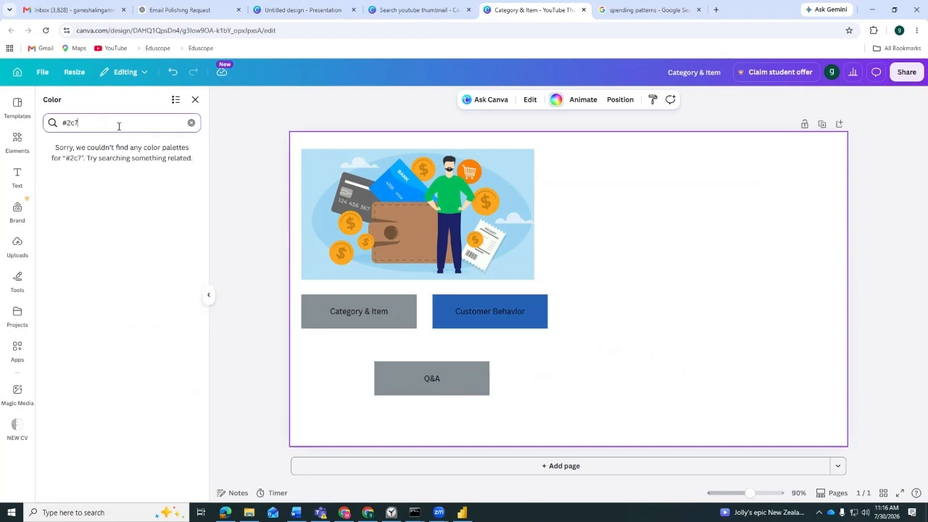
pyautogui.write('f07')
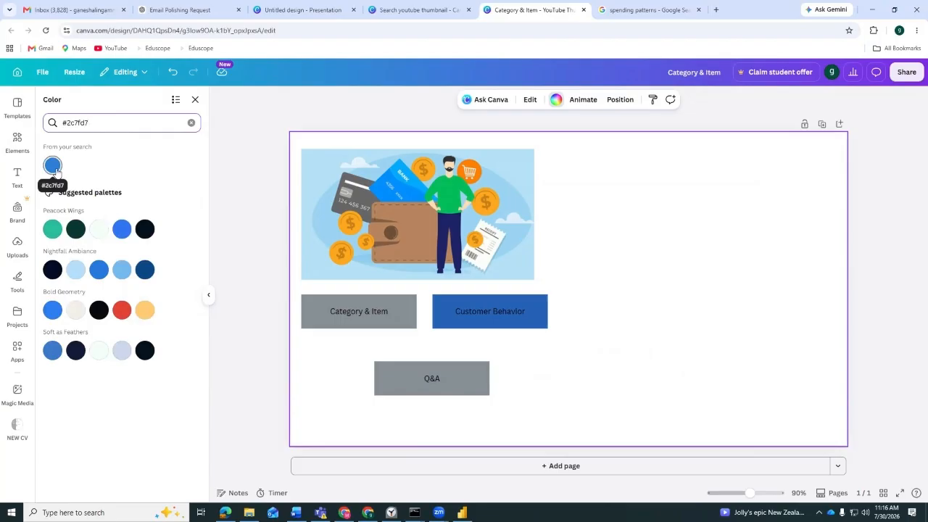
pyautogui.click(53, 166)
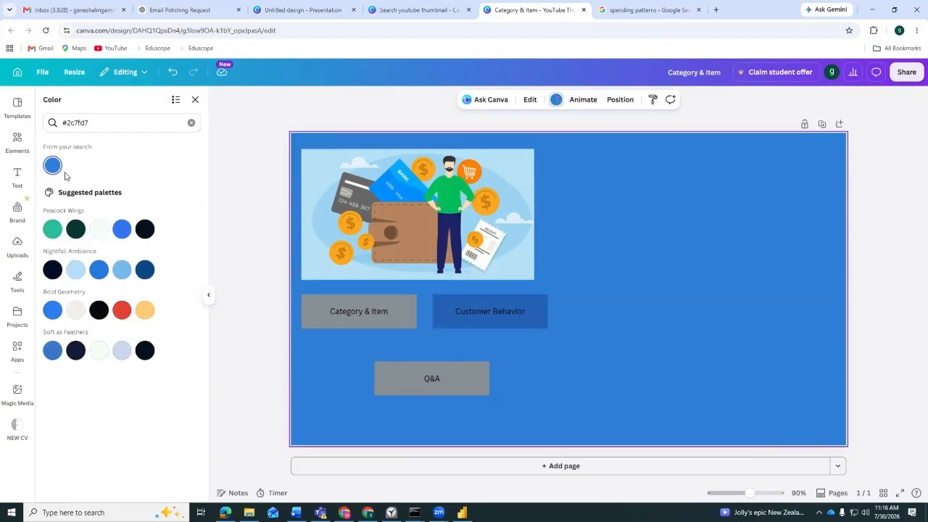
pyautogui.hotkey('ctrl', 'z')
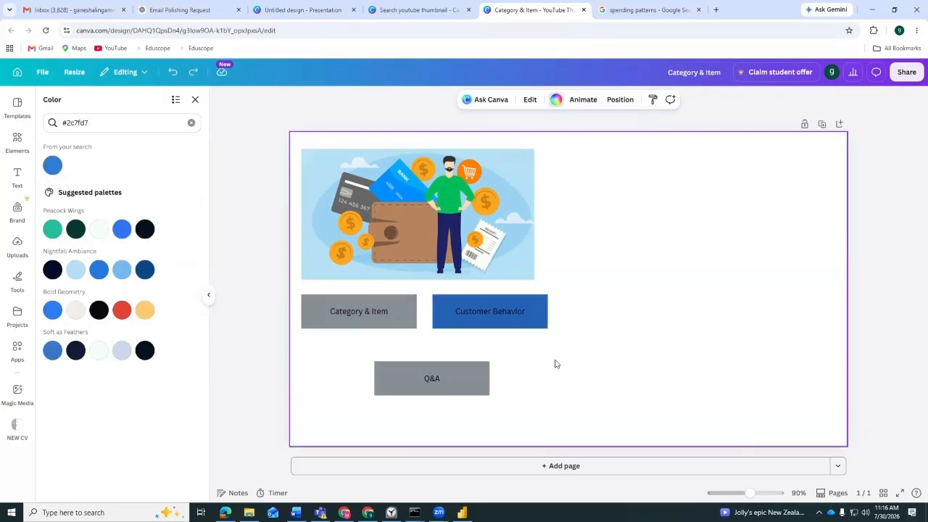
pyautogui.click(536, 325)
pyautogui.click(52, 165)
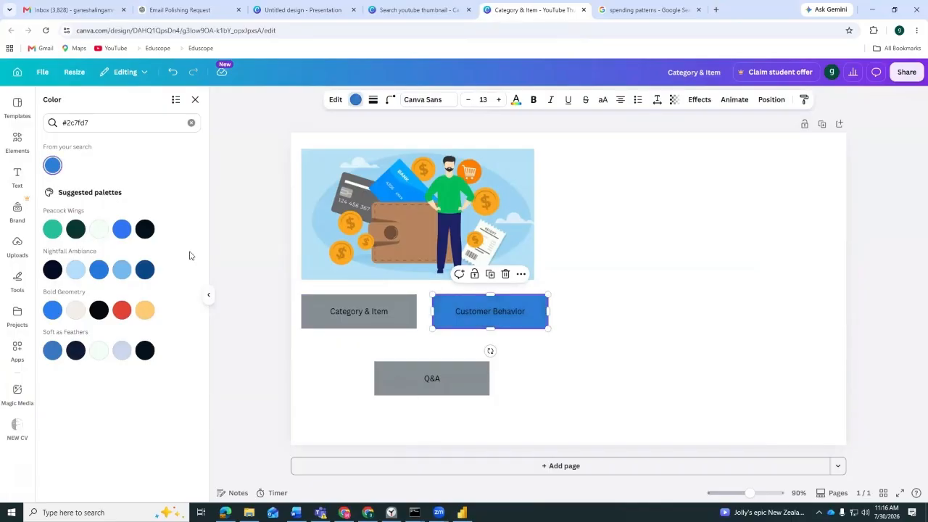
# Fill the Q&A and Category & Item buttons with the same #2c7fd7 blue
pyautogui.click(435, 384)
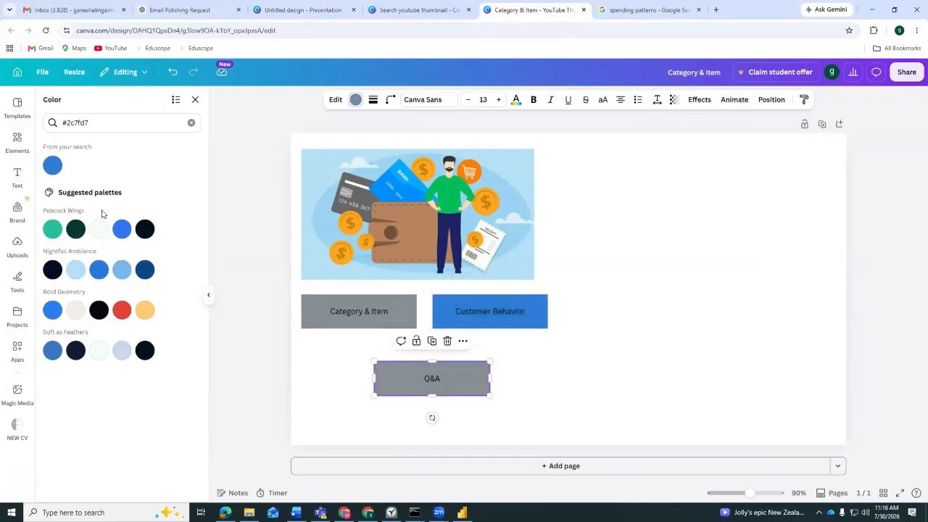
pyautogui.click(52, 165)
pyautogui.click(333, 313)
pyautogui.click(53, 165)
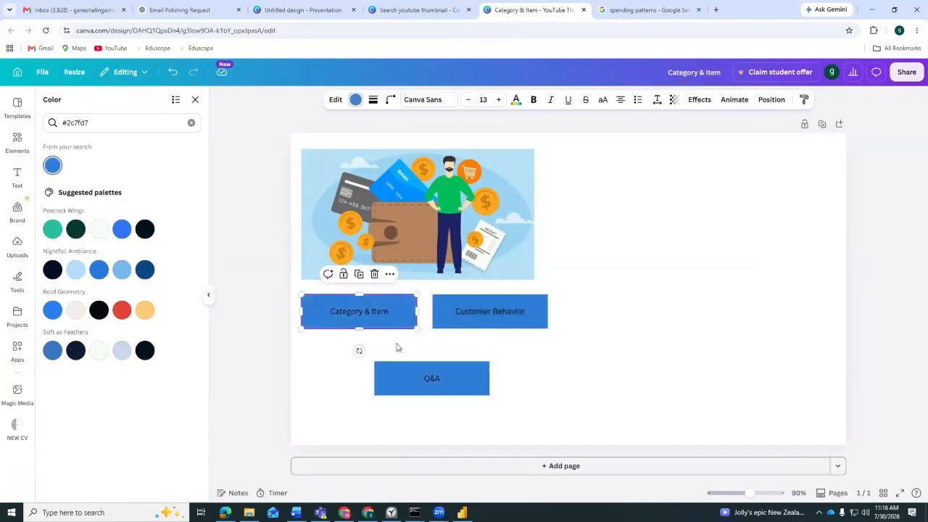
# Format the Category & Item label as bold white text at size 17
pyautogui.moveTo(360, 310); pyautogui.dragTo(328, 312)
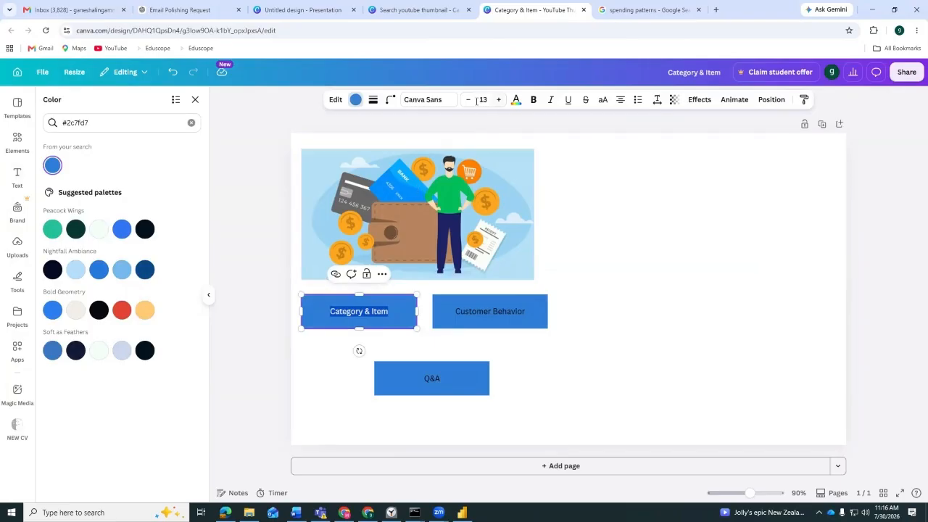
pyautogui.click(499, 102)
pyautogui.click(499, 103)
pyautogui.click(499, 102)
pyautogui.click(499, 102)
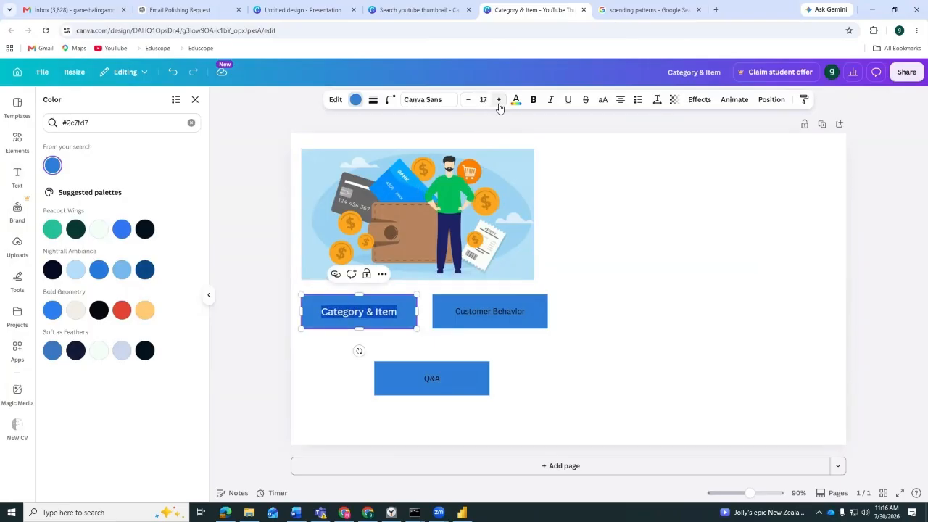
pyautogui.click(533, 100)
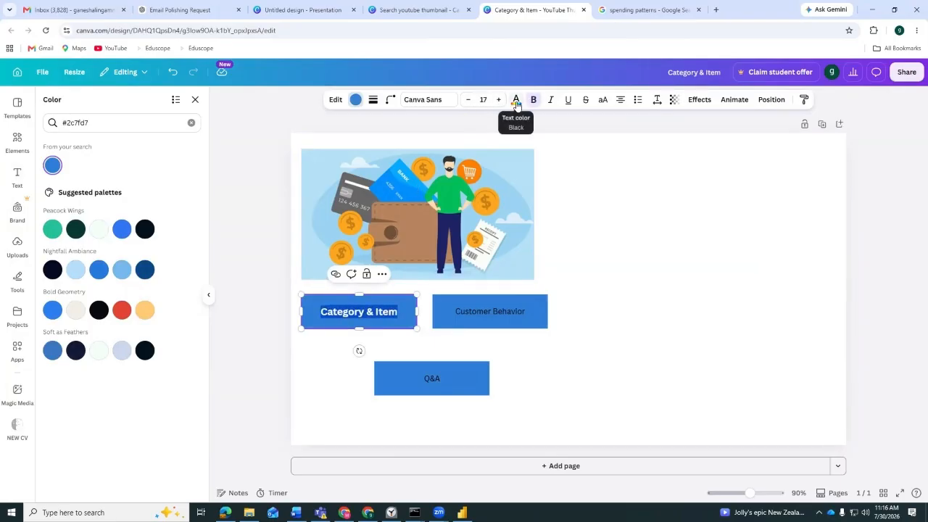
pyautogui.click(516, 101)
pyautogui.click(182, 360)
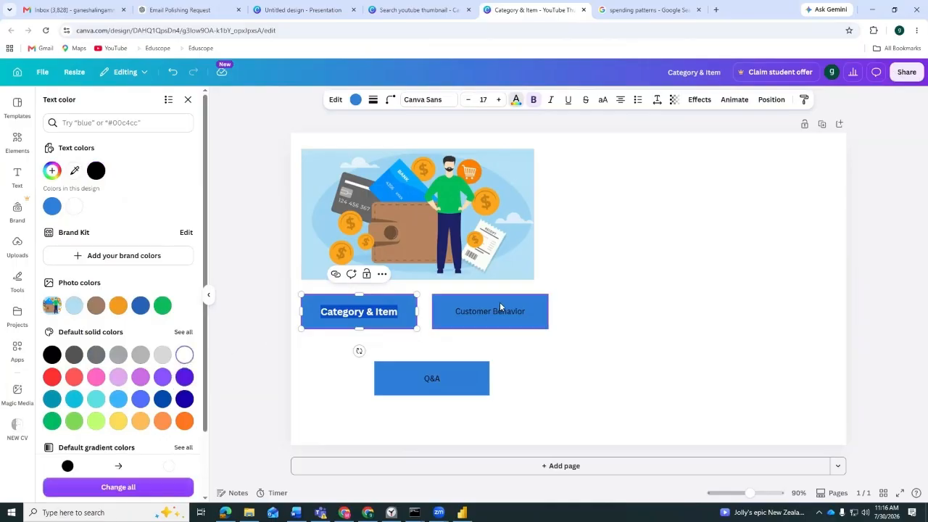
# Make the Customer Behavior label bold at size 17 to match the Category & Item label
pyautogui.click(502, 312)
pyautogui.doubleClick(507, 311)
pyautogui.click(388, 312)
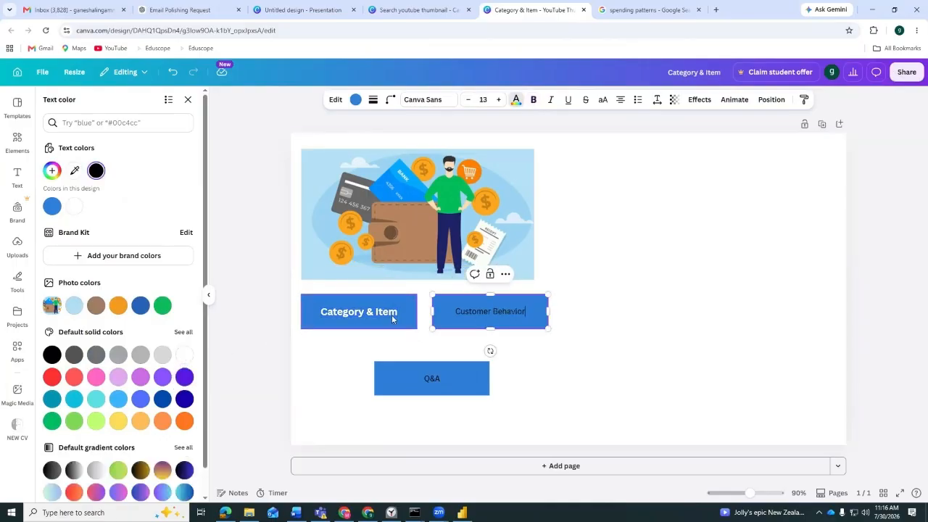
pyautogui.moveTo(398, 312); pyautogui.dragTo(331, 312)
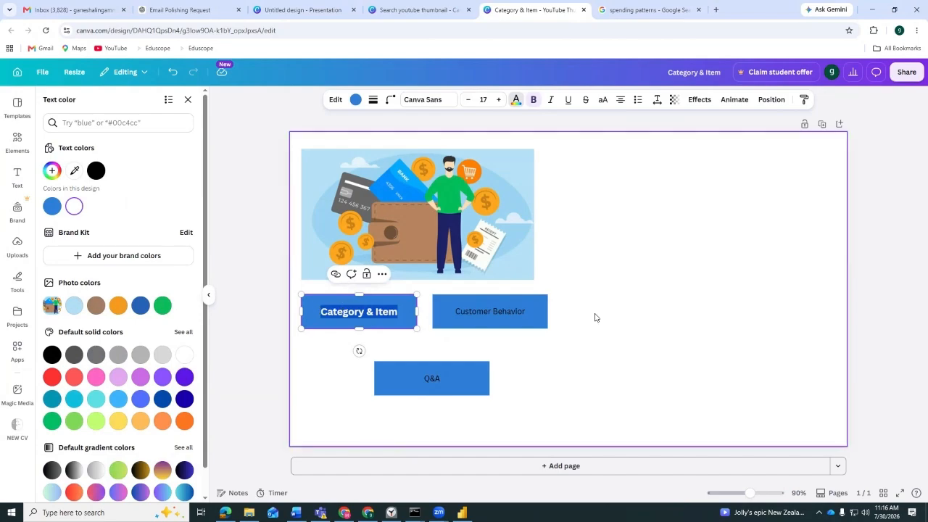
pyautogui.click(525, 309)
pyautogui.moveTo(529, 310); pyautogui.dragTo(453, 310)
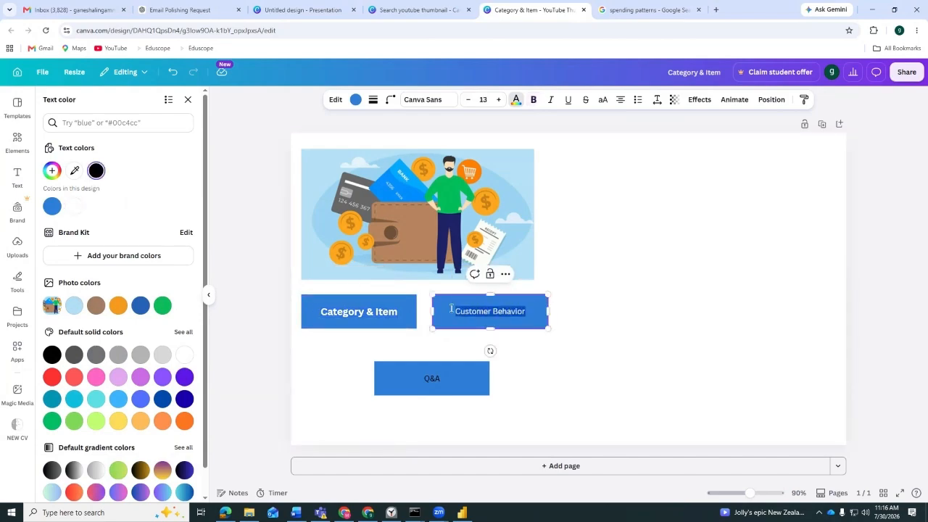
pyautogui.click(534, 99)
pyautogui.click(498, 99)
pyautogui.click(499, 100)
pyautogui.click(498, 100)
pyautogui.click(499, 99)
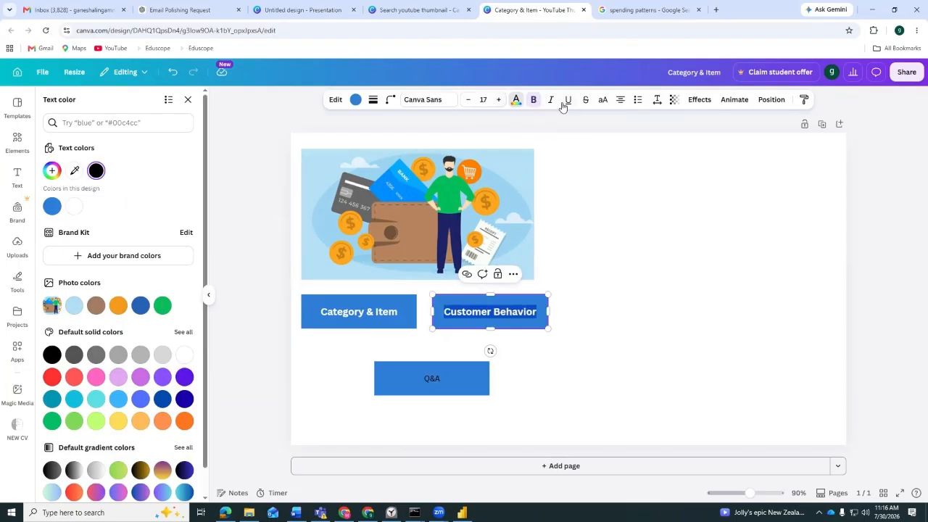
# Color the Customer Behavior label white
pyautogui.click(518, 107)
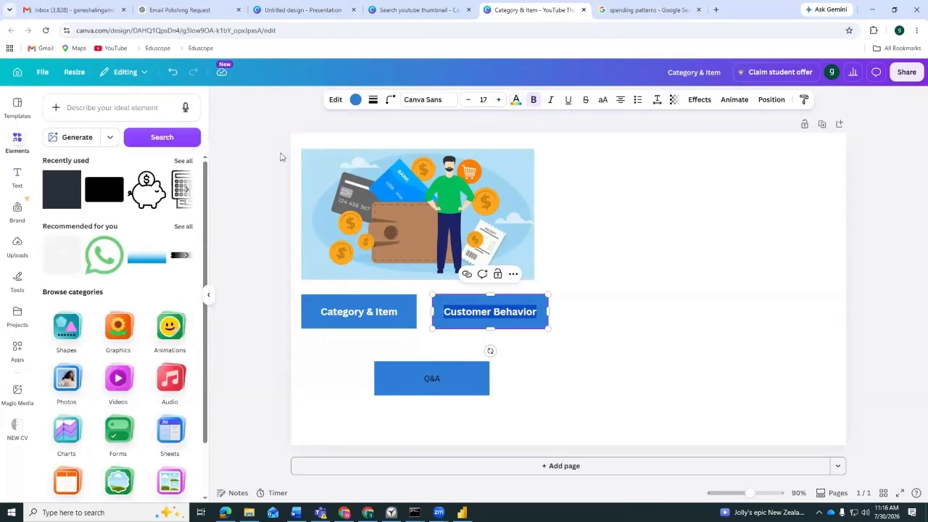
pyautogui.click(516, 101)
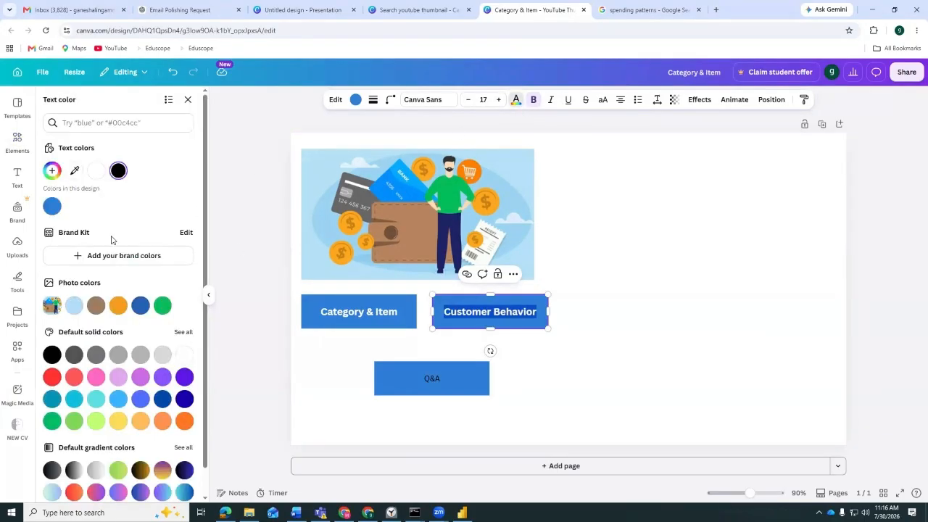
pyautogui.click(96, 171)
pyautogui.click(563, 343)
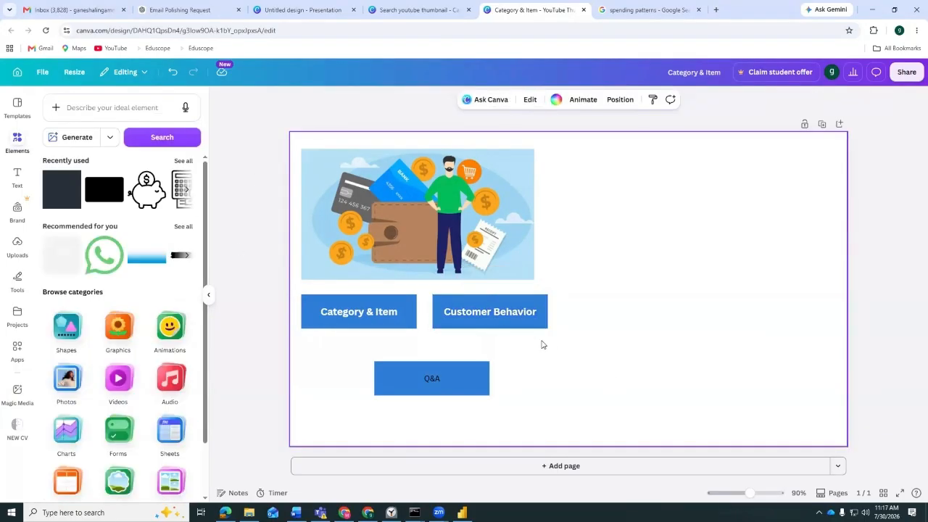
# Format the Q&A label as bold white text at size 17
pyautogui.click(469, 379)
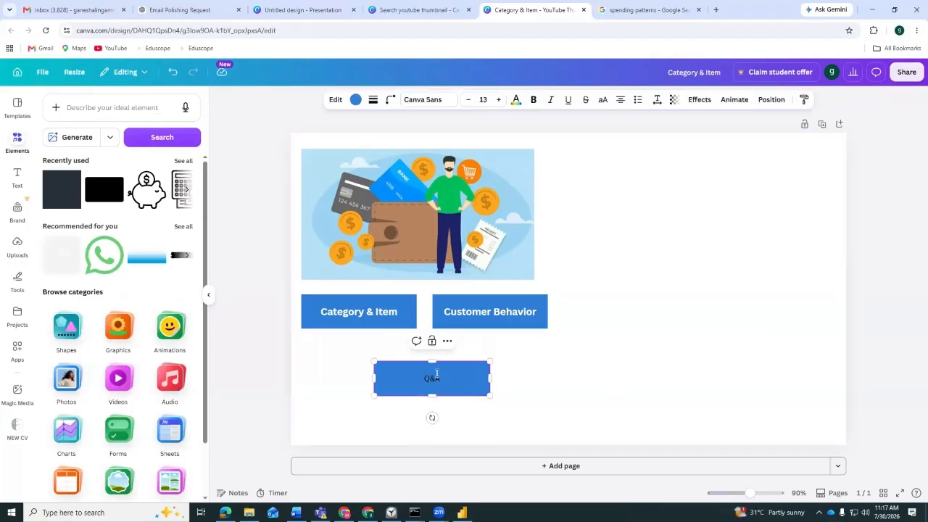
pyautogui.hotkey('ctrl', 'a')
pyautogui.click(499, 100)
pyautogui.click(498, 99)
pyautogui.click(498, 100)
pyautogui.click(499, 100)
pyautogui.click(534, 100)
pyautogui.click(470, 384)
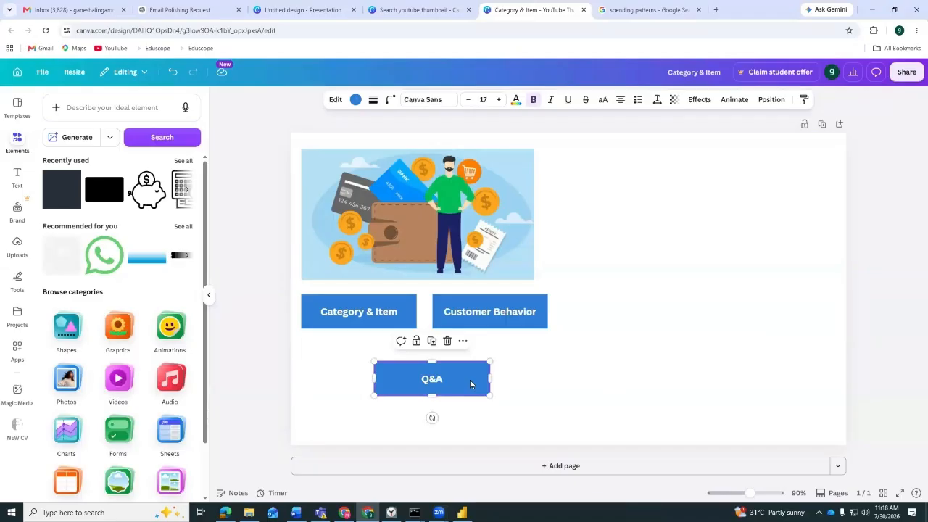
# Place a copy of the Q&A button beside the top of the illustration, widen it into a banner and relabel it "Transaction Year"
pyautogui.moveTo(595, 352); pyautogui.dragTo(382, 408)
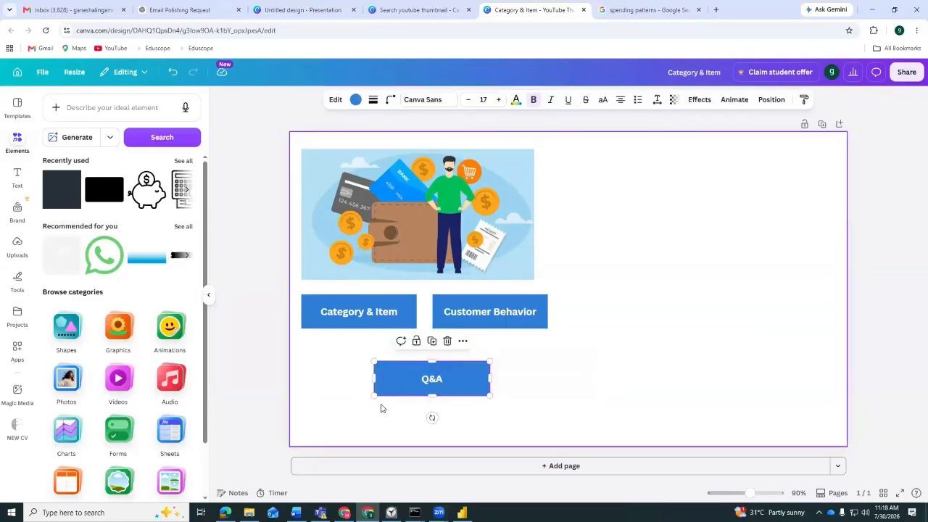
pyautogui.moveTo(471, 384); pyautogui.dragTo(833, 187)
pyautogui.doubleClick(689, 164)
pyautogui.press('BackSpace')
pyautogui.write('Transa')
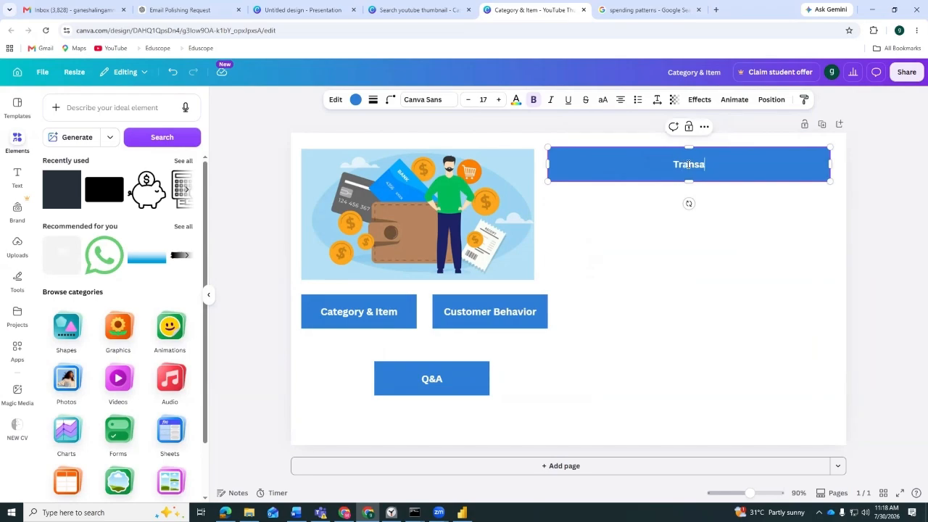
pyautogui.write('ction YEar')
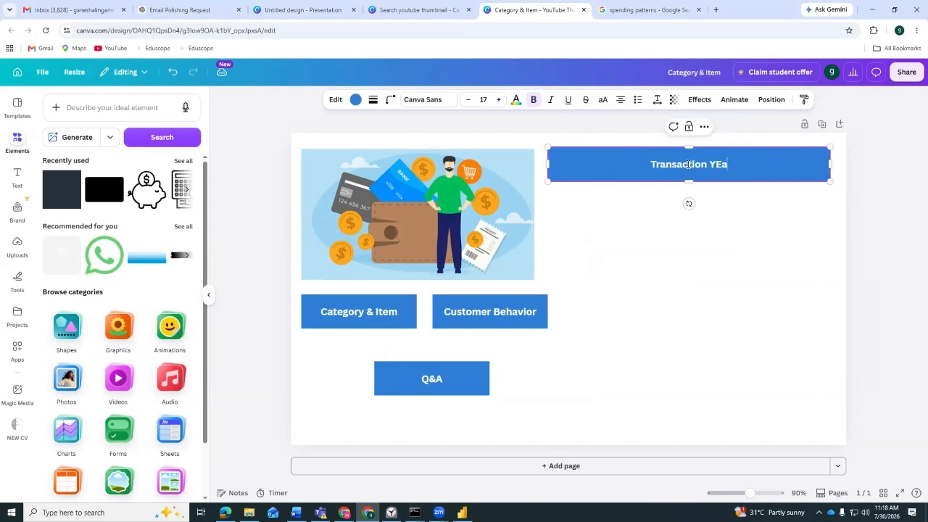
pyautogui.press('BackSpace')
pyautogui.press('BackSpace')
pyautogui.press('BackSpace')
pyautogui.write('ear')
pyautogui.click(822, 210)
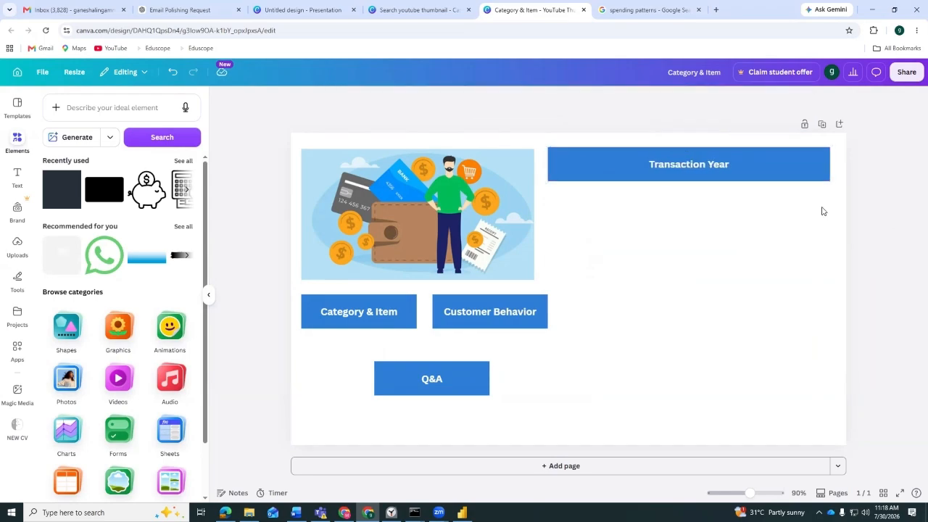
# Delete the centered Transaction Year label from the wide blue banner, leaving the shape empty
pyautogui.click(709, 167)
pyautogui.click(707, 166)
pyautogui.click(715, 228)
pyautogui.click(710, 166)
pyautogui.doubleClick(732, 168)
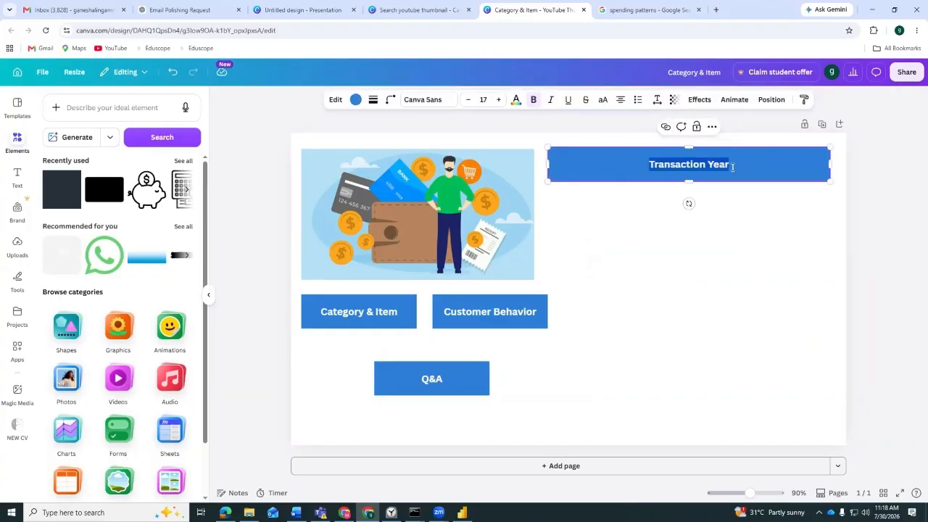
pyautogui.moveTo(746, 169); pyautogui.dragTo(655, 167)
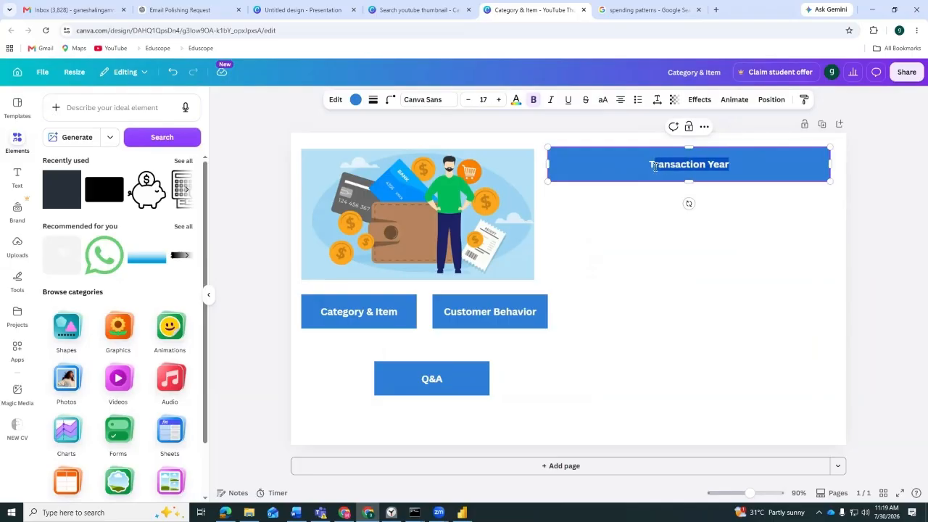
pyautogui.press('BackSpace')
pyautogui.click(747, 227)
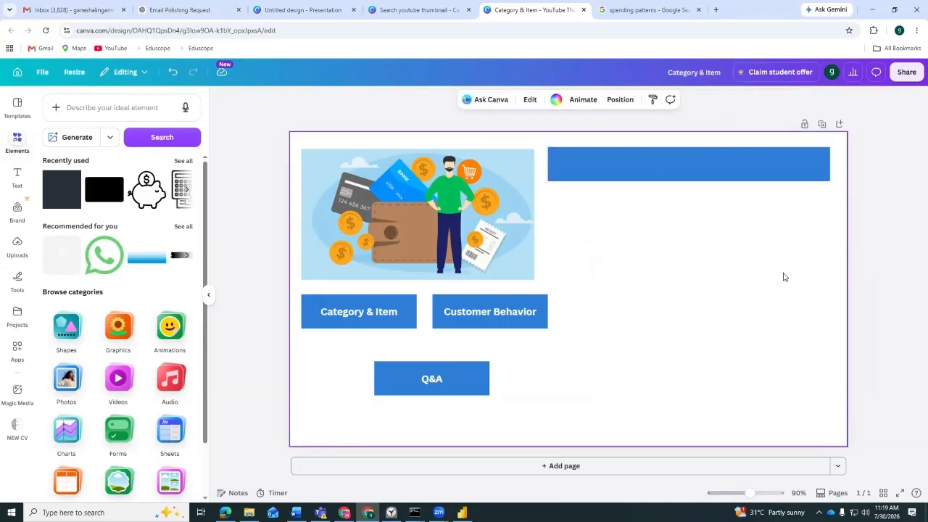
# Add a separate text box and move it onto the empty blue banner
pyautogui.click(757, 163)
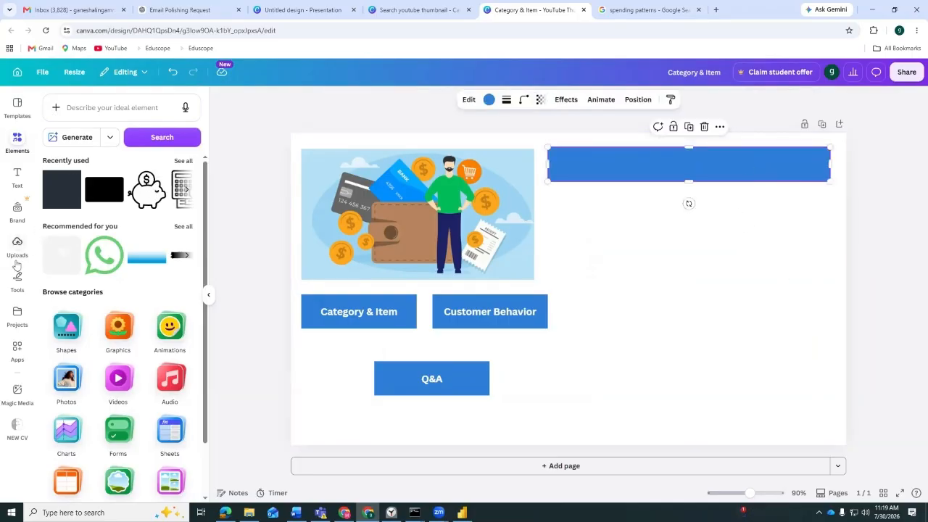
pyautogui.click(16, 189)
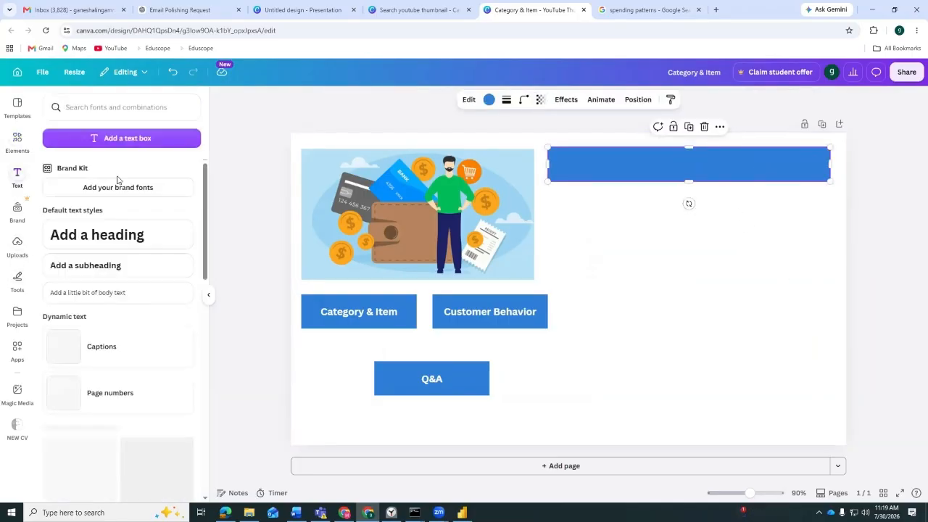
pyautogui.click(159, 139)
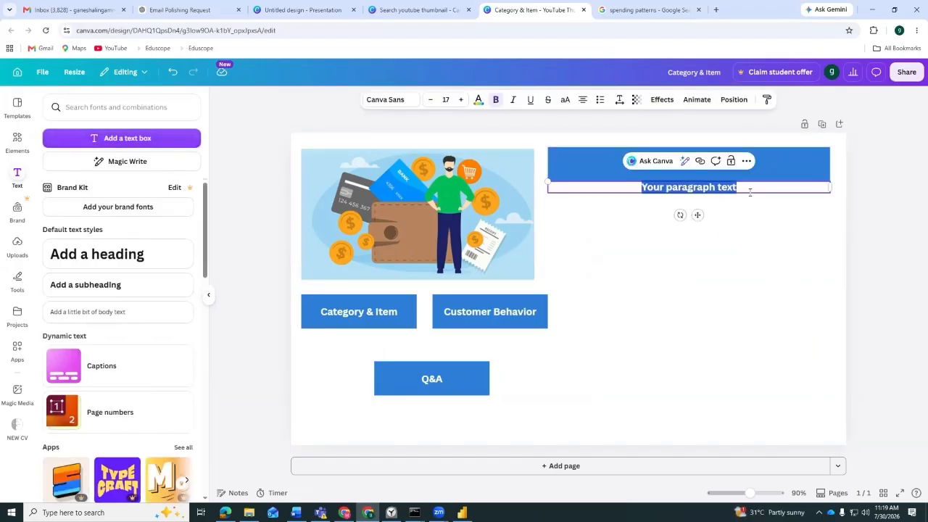
pyautogui.moveTo(750, 192); pyautogui.dragTo(755, 167)
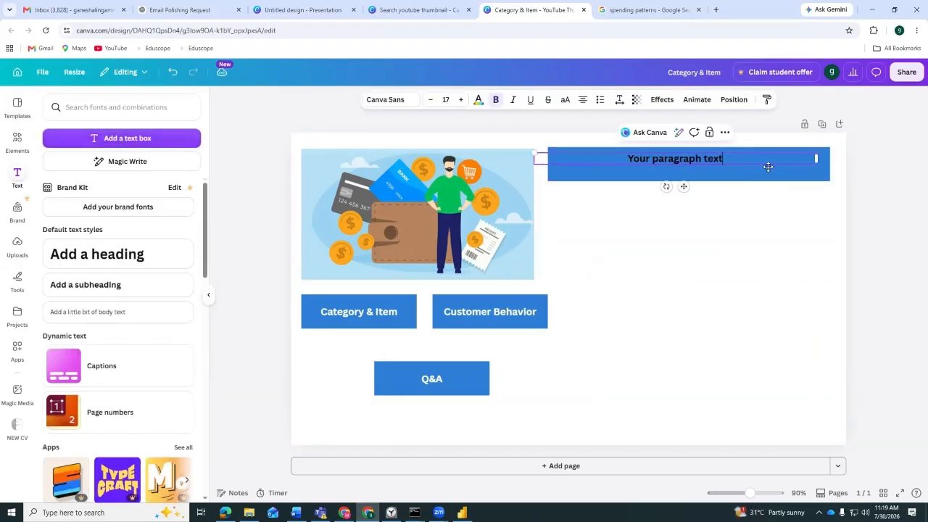
# Replace the new text box's placeholder wording with "Transaction Year"
pyautogui.doubleClick(739, 163)
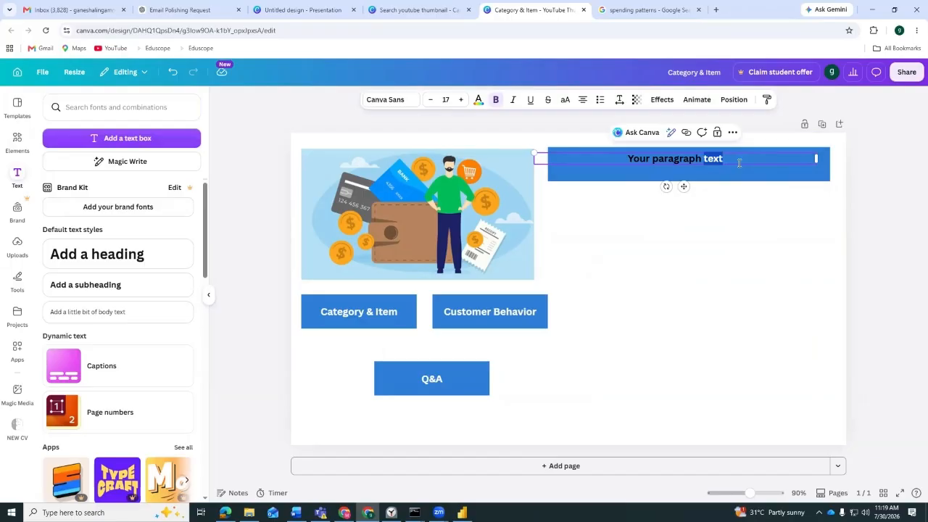
pyautogui.press('BackSpace')
pyautogui.press('BackSpace')
pyautogui.press('BackSpace')
pyautogui.press('BackSpace')
pyautogui.press('BackSpace')
pyautogui.press('BackSpace')
pyautogui.press('BackSpace')
pyautogui.press('BackSpace')
pyautogui.press('BackSpace')
pyautogui.press('BackSpace')
pyautogui.press('BackSpace')
pyautogui.press('BackSpace')
pyautogui.press('BackSpace')
pyautogui.press('BackSpace')
pyautogui.write('Transact')
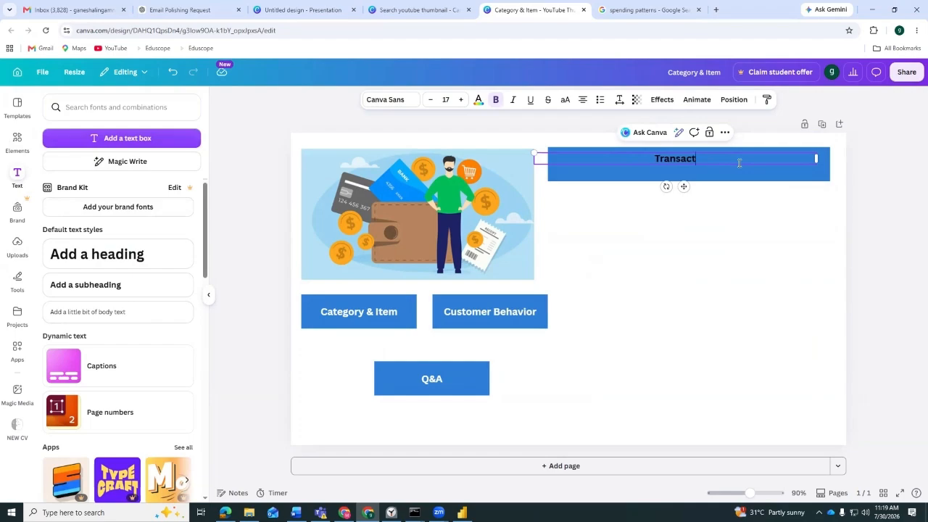
pyautogui.write('ion Year')
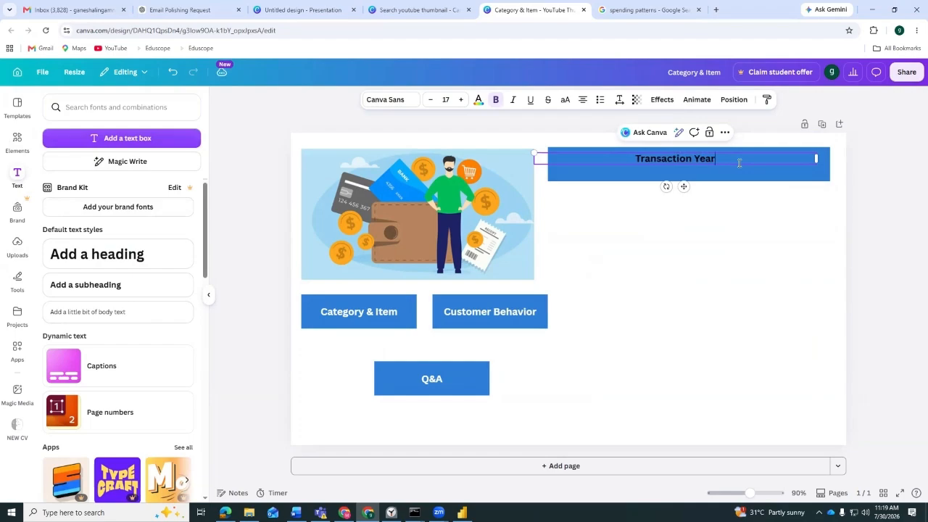
# Narrow the Transaction Year text box to fit its words and place it at the left end of the banner
pyautogui.click(777, 230)
pyautogui.click(723, 158)
pyautogui.moveTo(723, 159); pyautogui.dragTo(609, 164)
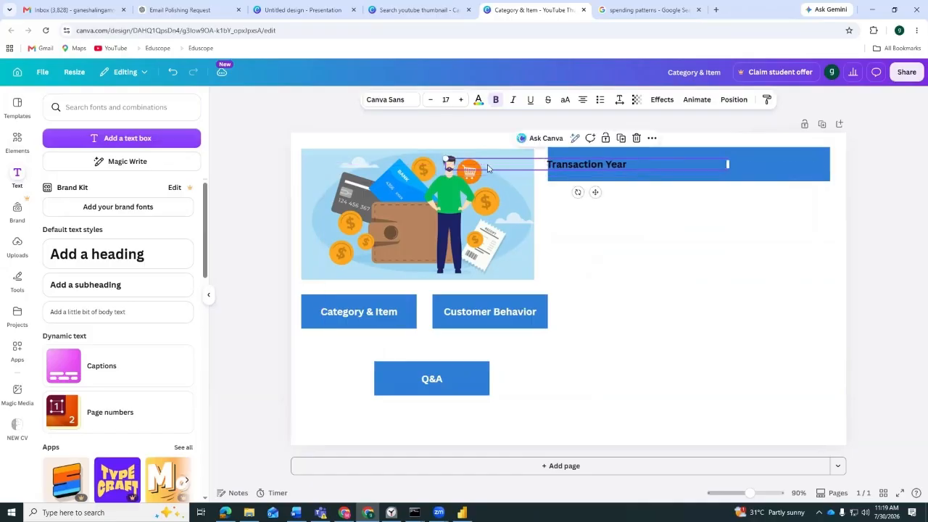
pyautogui.moveTo(445, 160); pyautogui.dragTo(581, 160)
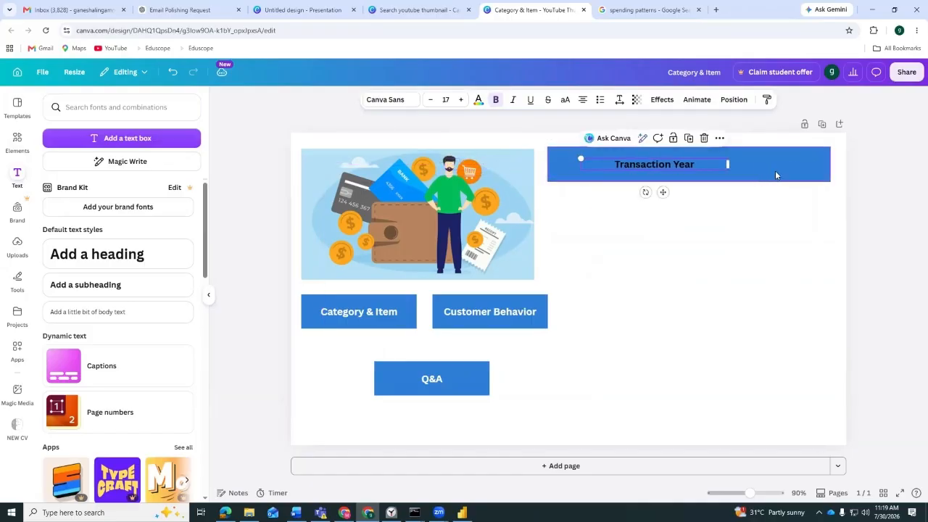
pyautogui.moveTo(734, 164); pyautogui.dragTo(615, 163)
# Color the Transaction Year text white
pyautogui.doubleClick(630, 165)
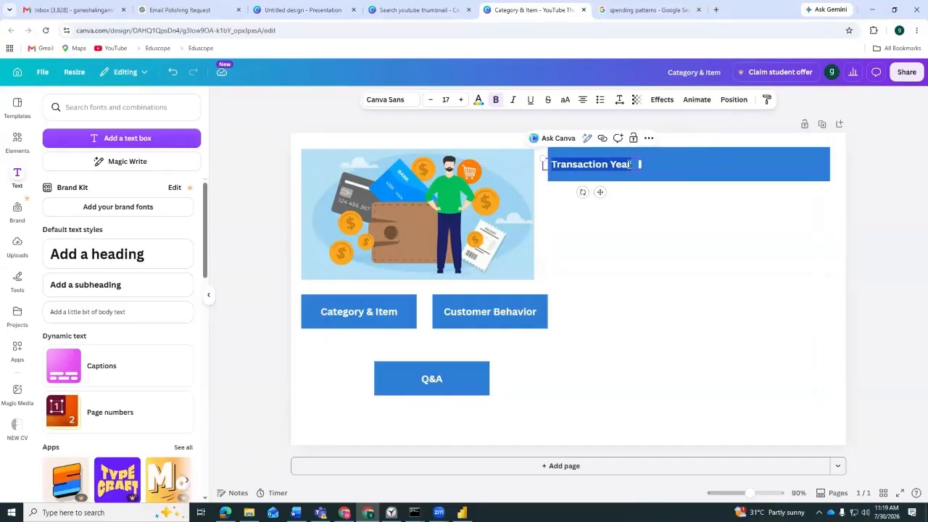
pyautogui.click(478, 99)
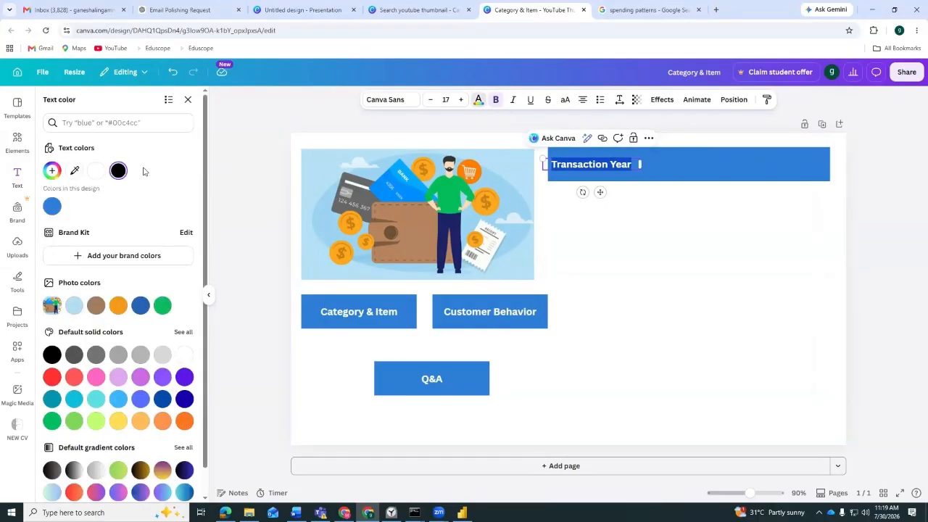
pyautogui.click(98, 171)
pyautogui.click(801, 244)
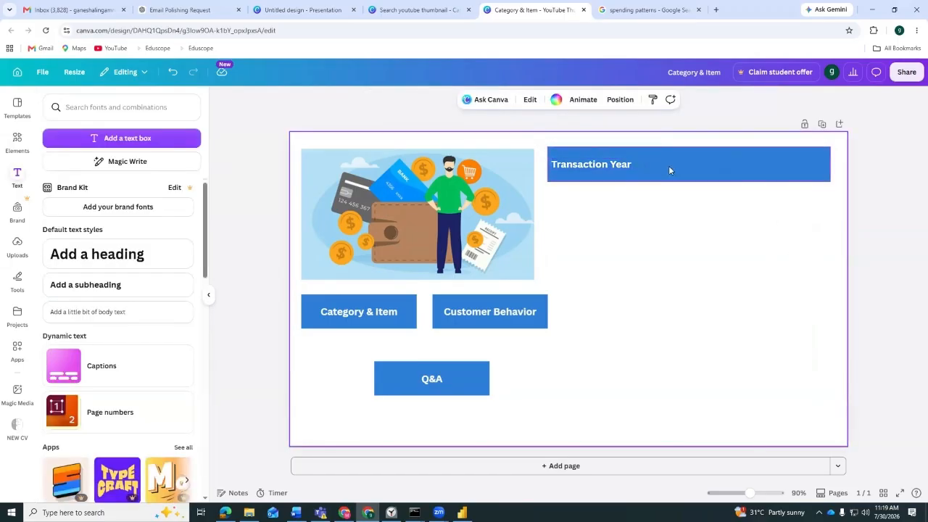
# Widen the Transaction Year banner to about 680 toward the page's right edge, and stretch the wallet illustration slightly toward the banner
pyautogui.click(827, 162)
pyautogui.moveTo(833, 160); pyautogui.dragTo(842, 165)
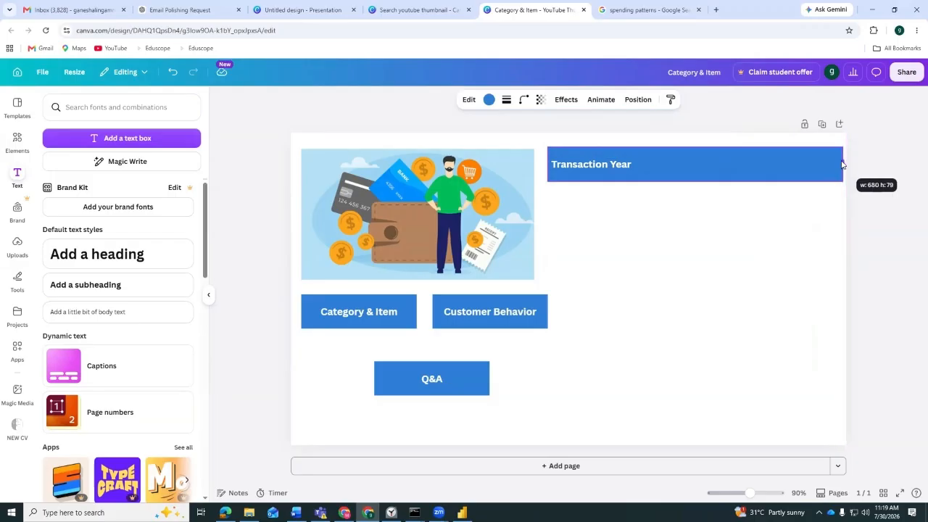
pyautogui.click(519, 238)
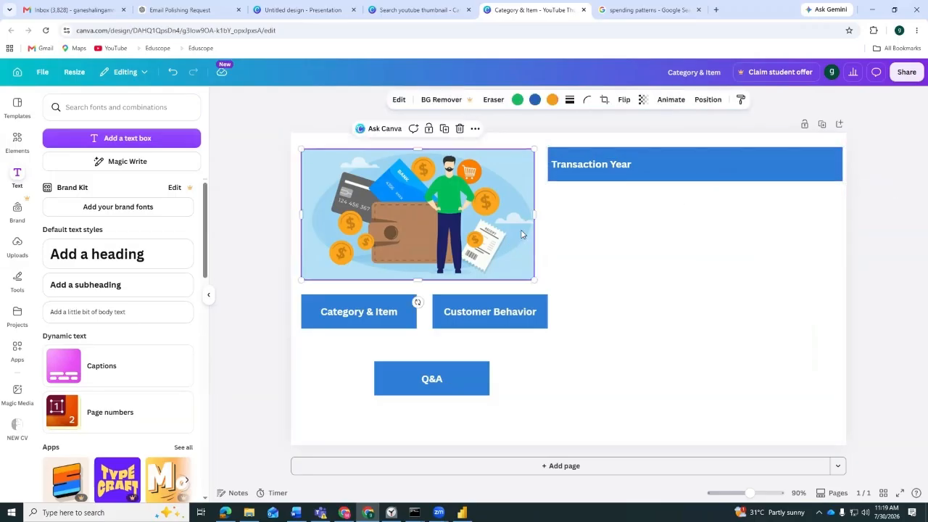
pyautogui.moveTo(534, 213)
pyautogui.mouseDown()
pyautogui.moveTo(500, 211)
pyautogui.moveTo(541, 214)
pyautogui.mouseUp()
pyautogui.click(573, 245)
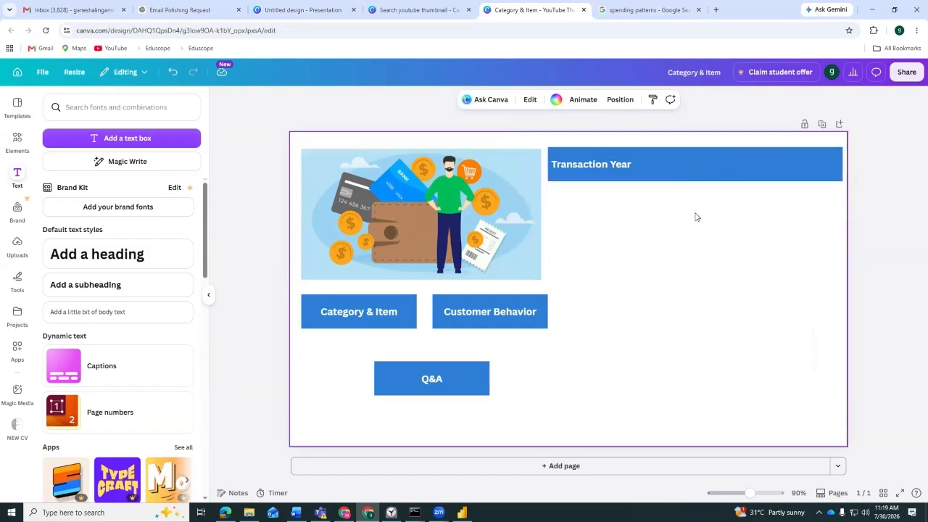
# Place a copy of the Q&A button beneath the left end of the Transaction Year banner and open its label for editing
pyautogui.click(692, 171)
pyautogui.click(460, 385)
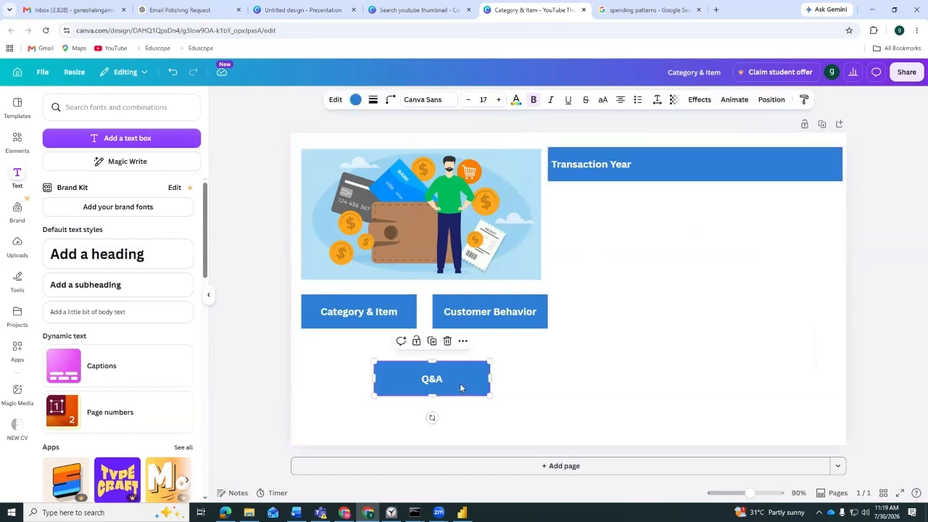
pyautogui.click(532, 327)
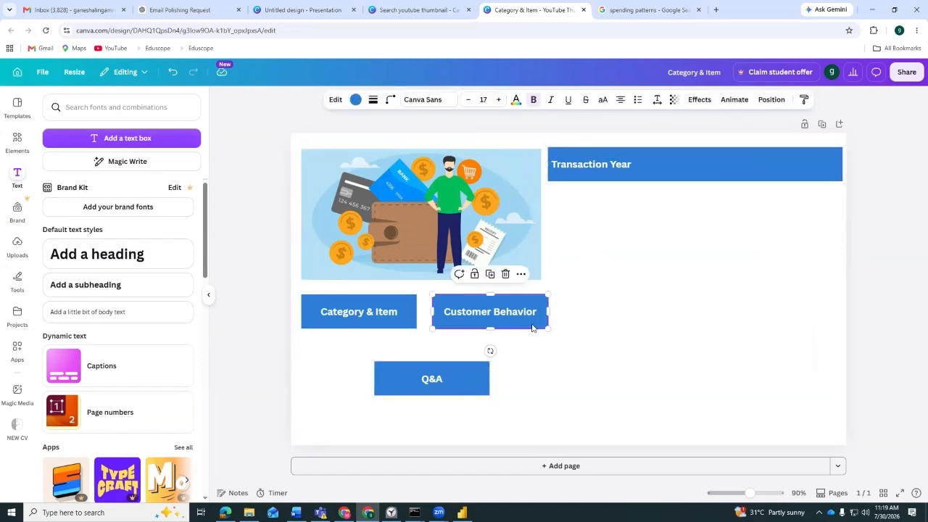
pyautogui.click(613, 342)
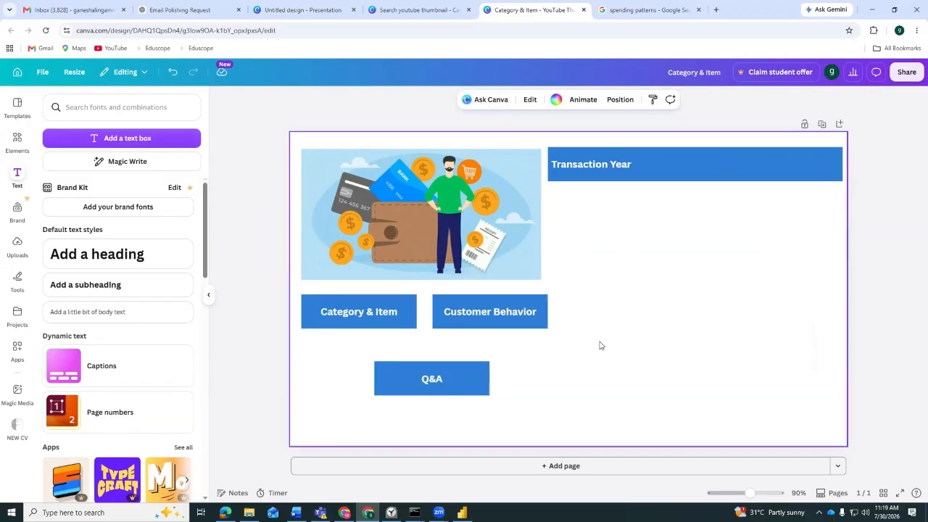
pyautogui.hotkey('ctrl', 'v')
pyautogui.moveTo(453, 386); pyautogui.dragTo(620, 207)
pyautogui.click(613, 208)
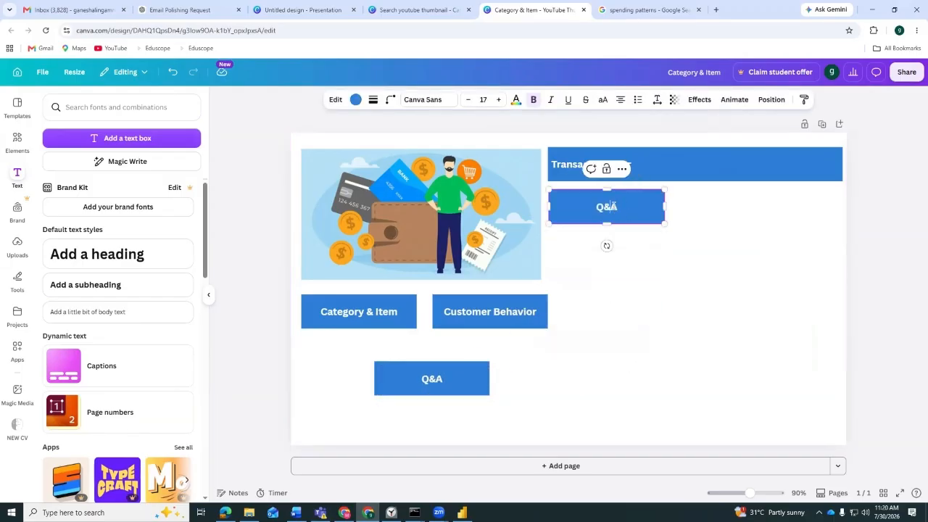
# Clear the copied Q&A button's label and enlarge the shape into a taller banner as wide as the Transaction Year banner
pyautogui.press('BackSpace')
pyautogui.press('BackSpace')
pyautogui.press('BackSpace')
pyautogui.moveTo(608, 224); pyautogui.dragTo(607, 234)
pyautogui.moveTo(665, 211); pyautogui.dragTo(843, 228)
# Place a copy of the Transaction Year text on the blank second banner and change its wording to Location
pyautogui.doubleClick(618, 166)
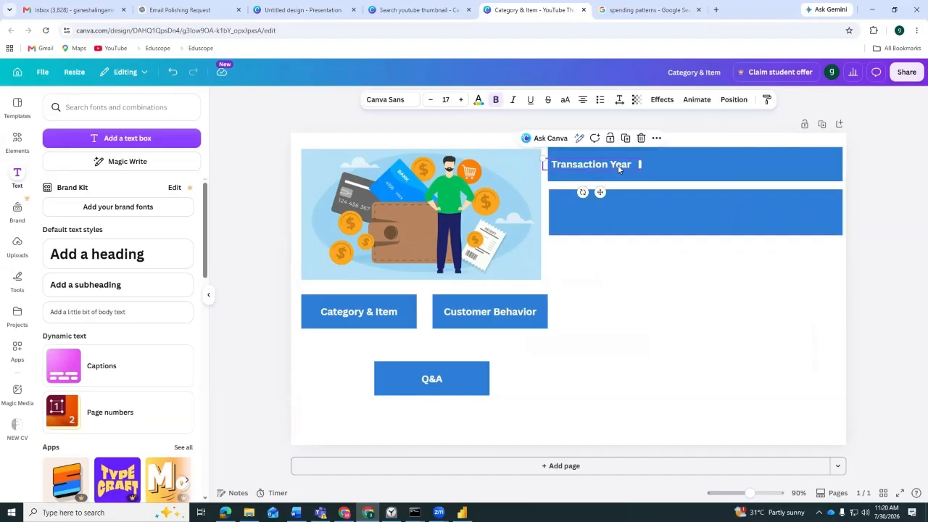
pyautogui.hotkey('ctrl', 'v')
pyautogui.moveTo(619, 175); pyautogui.dragTo(620, 218)
pyautogui.click(633, 216)
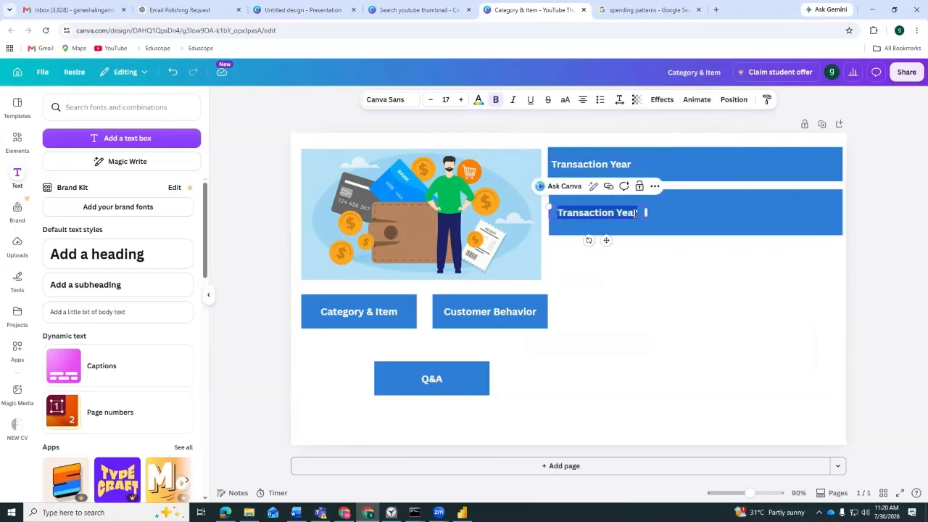
pyautogui.write('Locat')
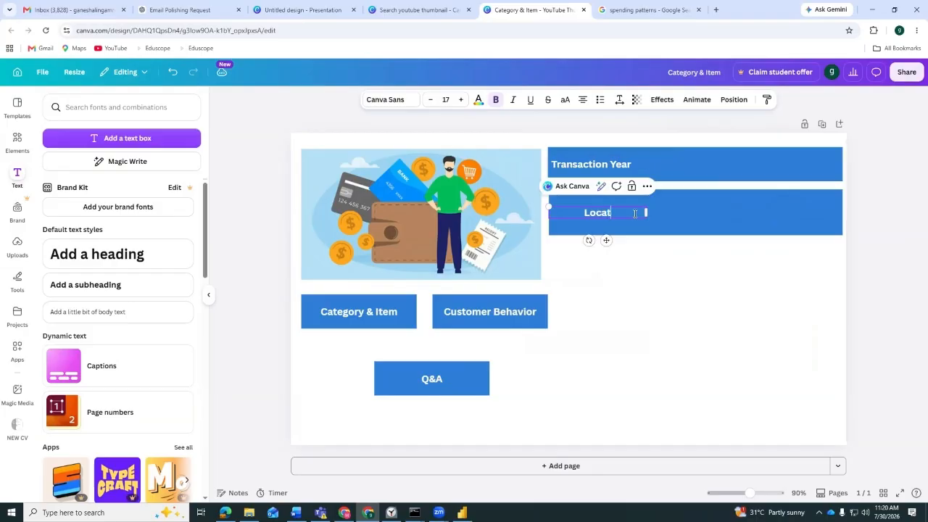
pyautogui.write('ion')
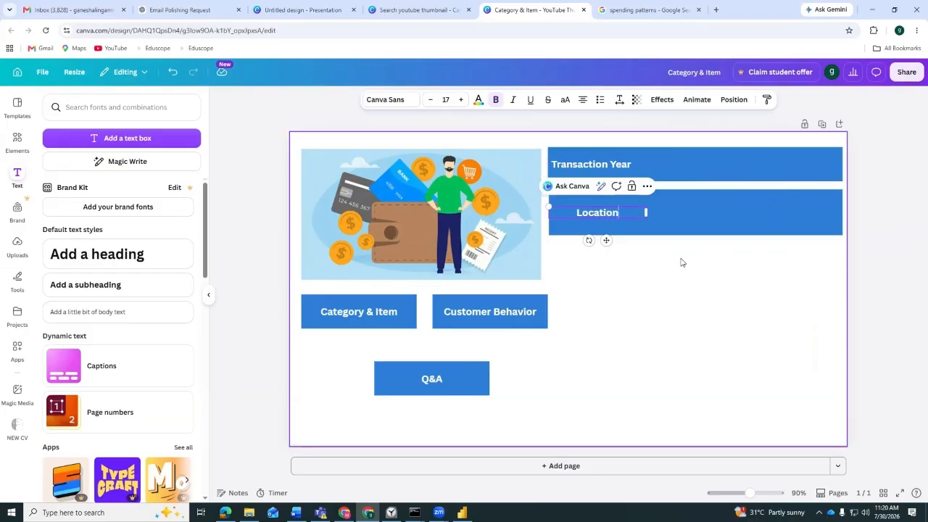
# Move the Location text to the left end of its banner, and shift the Transaction Year text slightly right to leave a margin
pyautogui.click(682, 261)
pyautogui.moveTo(605, 213); pyautogui.dragTo(581, 210)
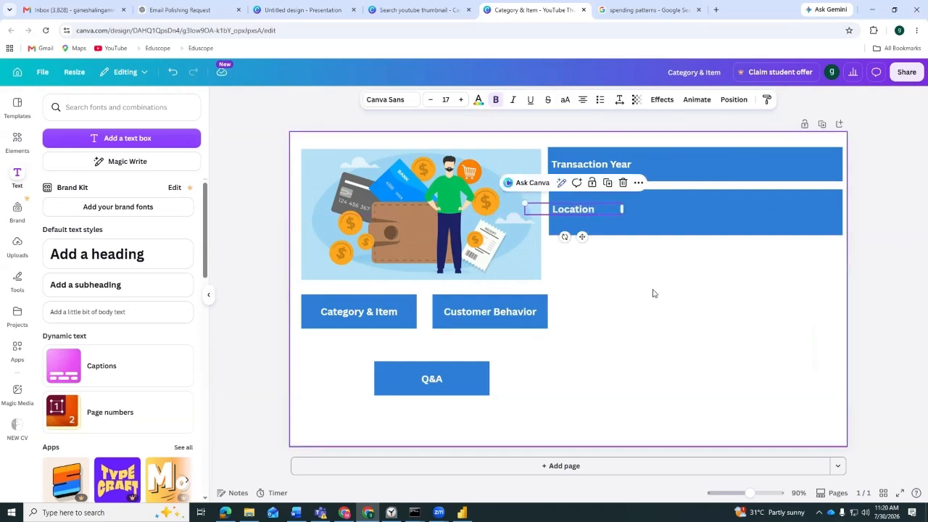
pyautogui.click(655, 292)
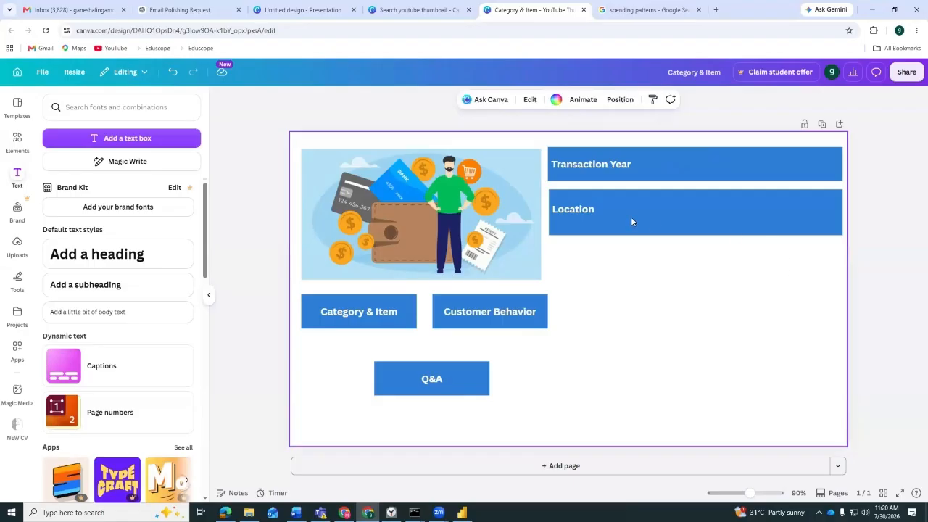
pyautogui.moveTo(588, 211); pyautogui.dragTo(596, 210)
pyautogui.click(612, 161)
pyautogui.moveTo(611, 161); pyautogui.dragTo(619, 160)
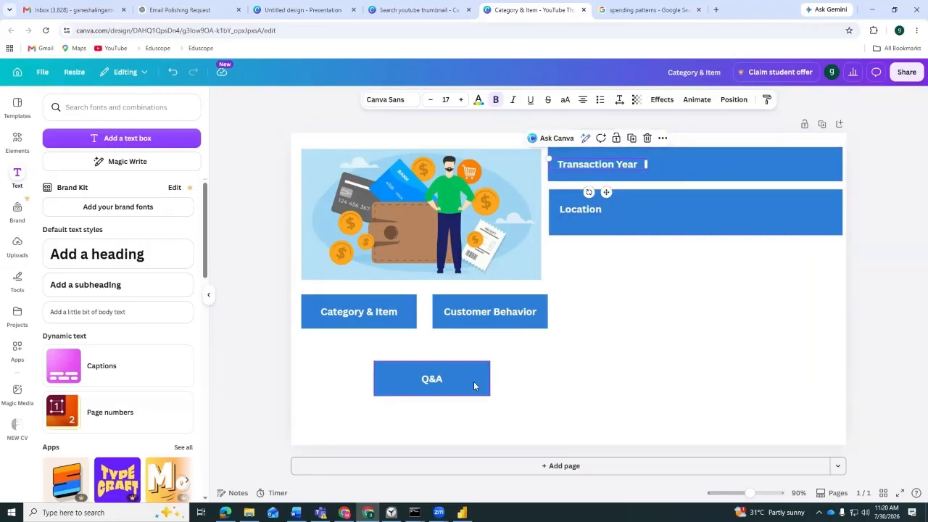
pyautogui.click(689, 353)
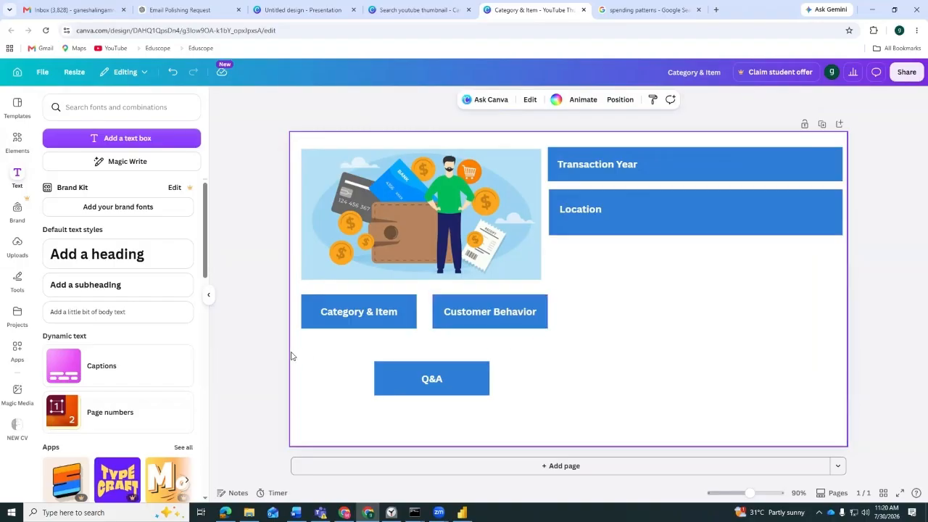
# Select the Category & Item, Customer Behavior and Q&A buttons together and nudge them slightly left
pyautogui.moveTo(657, 352); pyautogui.dragTo(330, 403)
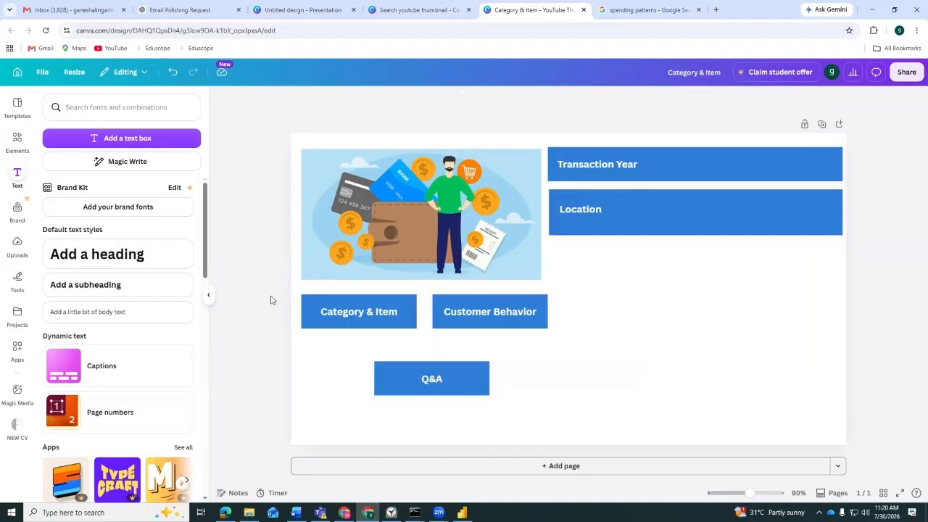
pyautogui.moveTo(264, 296); pyautogui.dragTo(578, 429)
pyautogui.press('Left')
pyautogui.press('Left')
pyautogui.press('Left')
pyautogui.press('Left')
pyautogui.press('Left')
pyautogui.press('Left')
pyautogui.press('Left')
pyautogui.press('Left')
pyautogui.press('Left')
pyautogui.press('Left')
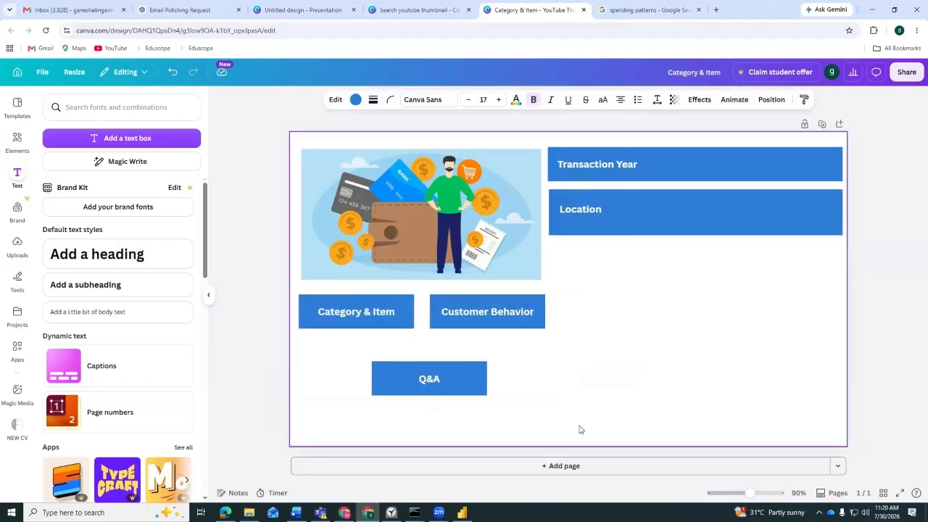
# Stretch the wallet illustration's left side to line up with the left edge of the Category & Item button
pyautogui.click(348, 247)
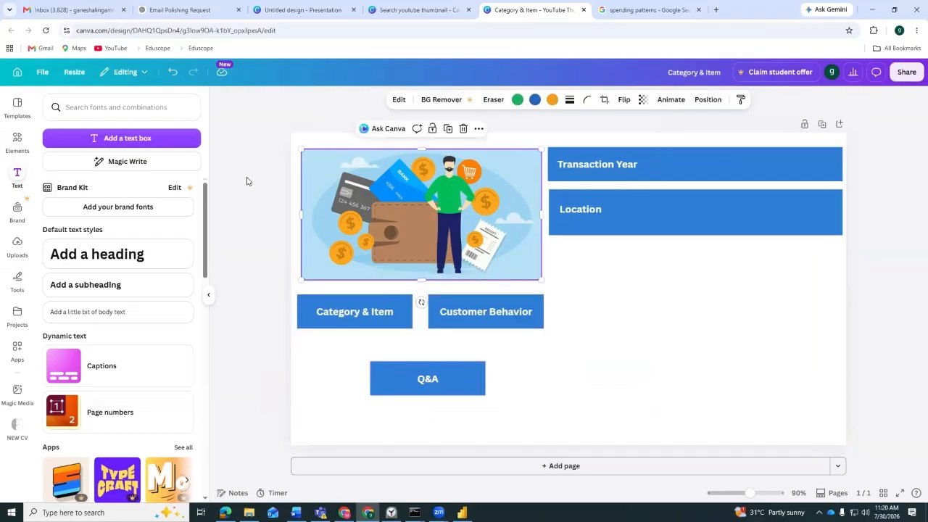
pyautogui.moveTo(302, 213); pyautogui.dragTo(297, 213)
pyautogui.click(572, 273)
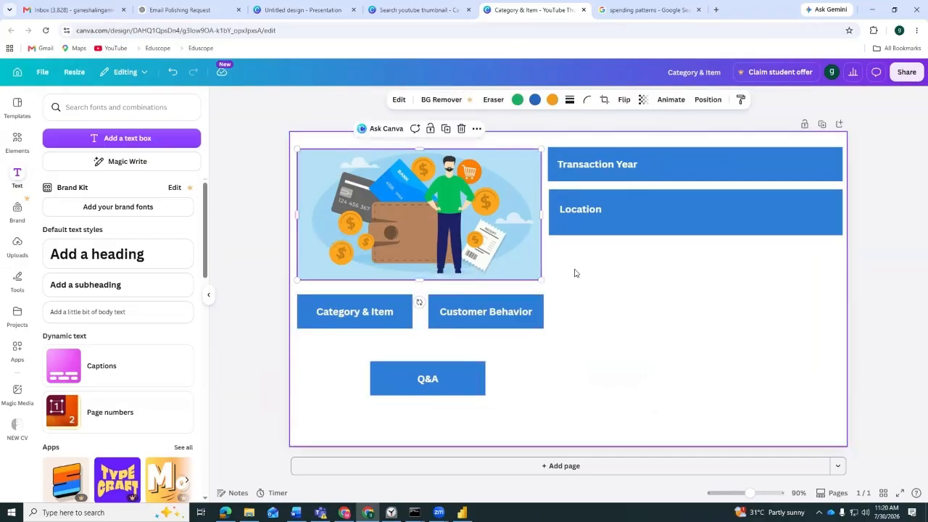
# Extend the Location banner's left edge slightly to line up with the Transaction Year banner above it
pyautogui.click(575, 214)
pyautogui.click(607, 290)
pyautogui.click(550, 220)
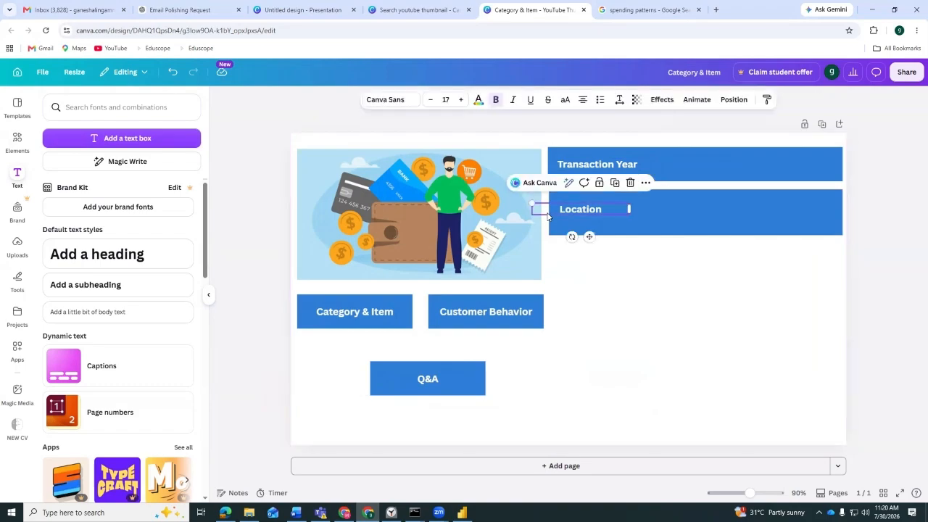
pyautogui.moveTo(549, 216); pyautogui.dragTo(547, 216)
pyautogui.click(648, 251)
# Place a copy of the Location banner and its text beneath the original, narrowed to a card about 270 wide
pyautogui.click(899, 281)
pyautogui.moveTo(889, 209); pyautogui.dragTo(636, 275)
pyautogui.click(616, 249)
pyautogui.moveTo(566, 277); pyautogui.dragTo(595, 274)
# Change the new card's text to Total Transactions, widen its text box to one line and place it near the card's top
pyautogui.doubleClick(605, 271)
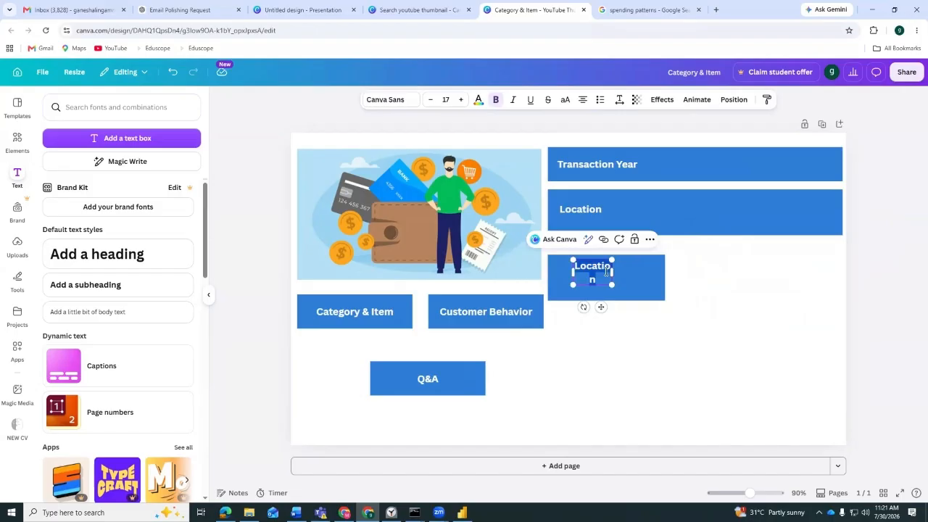
pyautogui.write('Total Team')
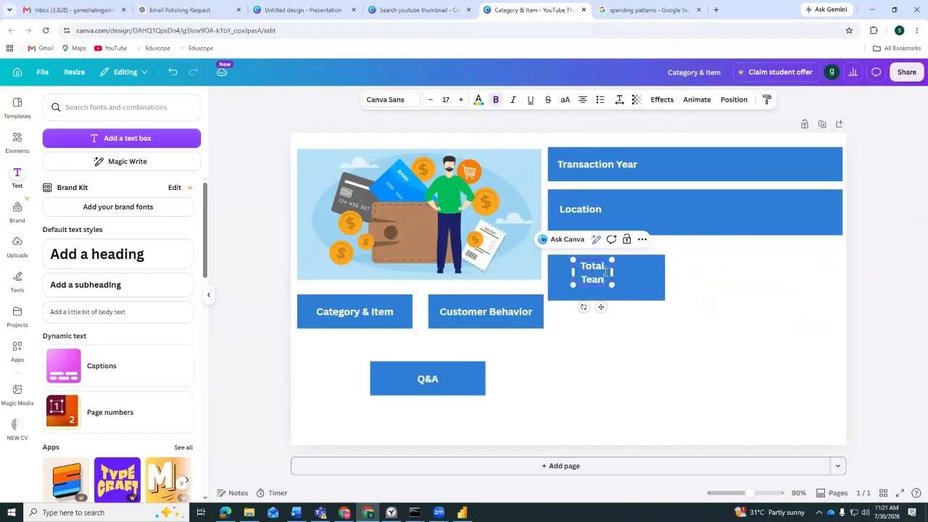
pyautogui.press('BackSpace')
pyautogui.press('BackSpace')
pyautogui.write('ransactions')
pyautogui.moveTo(613, 279); pyautogui.dragTo(672, 283)
pyautogui.click(651, 315)
pyautogui.moveTo(611, 267); pyautogui.dragTo(592, 264)
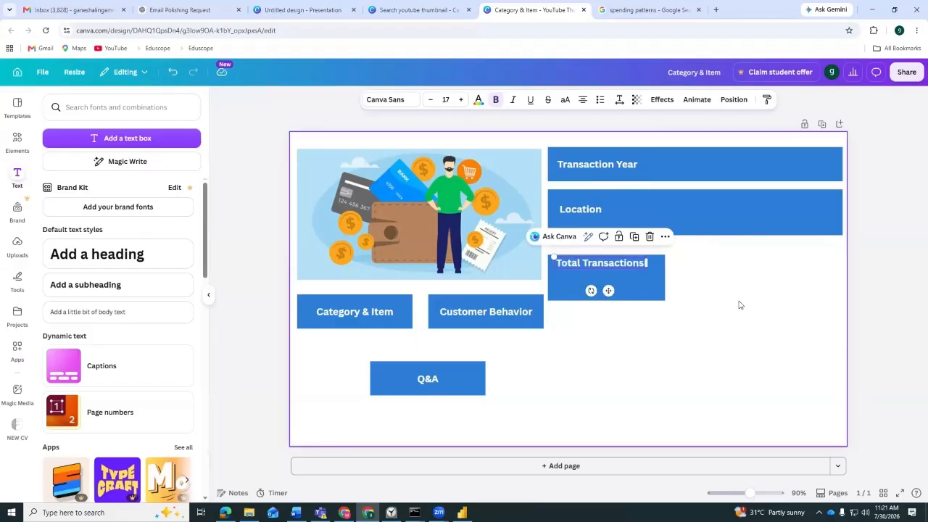
# Nudge the Total Transactions card shape up until it sits just below the Location banner
pyautogui.click(628, 287)
pyautogui.press('Up')
pyautogui.press('Up')
pyautogui.press('Up')
pyautogui.press('Up')
pyautogui.press('Up')
pyautogui.press('Up')
pyautogui.press('Up')
pyautogui.press('Up')
pyautogui.press('Up')
pyautogui.press('Up')
pyautogui.press('Up')
pyautogui.press('Up')
pyautogui.press('Up')
pyautogui.press('Up')
pyautogui.press('Up')
pyautogui.press('Up')
pyautogui.press('Up')
pyautogui.press('Up')
pyautogui.press('Up')
pyautogui.press('Up')
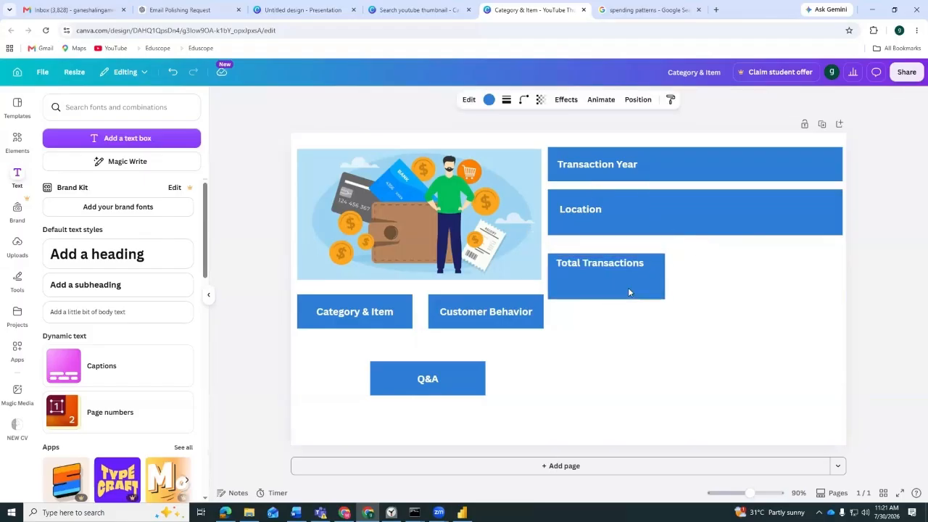
pyautogui.press('Left')
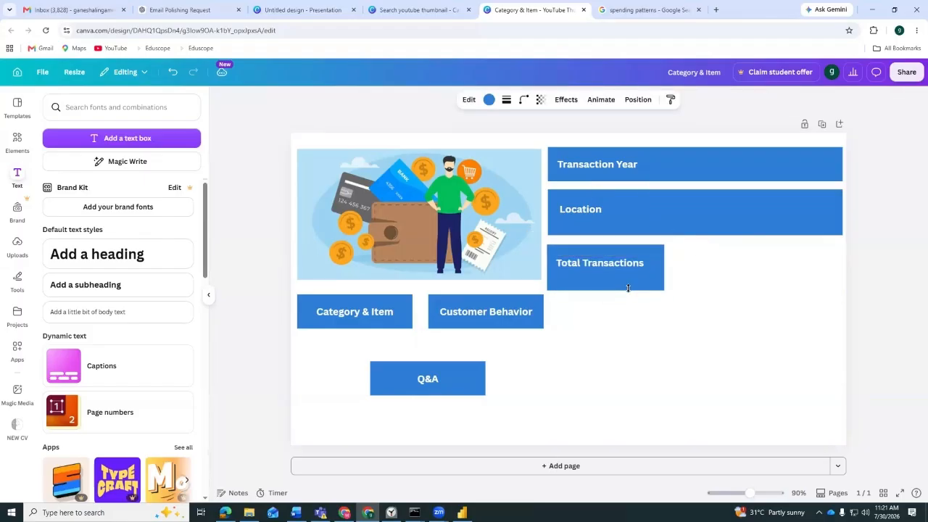
# Nudge the Total Transactions text up to the top of its card and slightly right
pyautogui.click(629, 263)
pyautogui.press('Up')
pyautogui.press('Up')
pyautogui.press('Up')
pyautogui.press('Up')
pyautogui.press('Up')
pyautogui.press('Up')
pyautogui.press('Up')
pyautogui.press('Up')
pyautogui.press('Up')
pyautogui.press('Up')
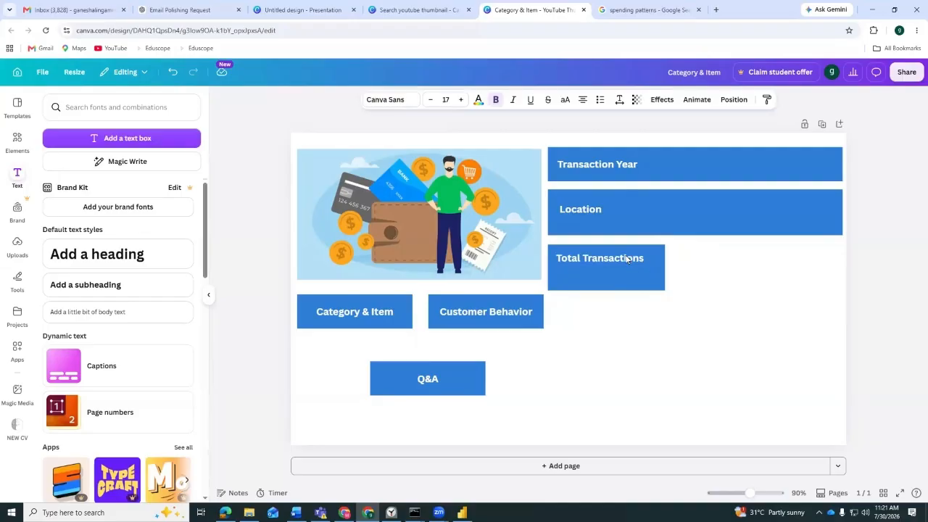
pyautogui.press('Up')
pyautogui.press('Up')
pyautogui.press('Up')
pyautogui.press('Up')
pyautogui.press('Up')
pyautogui.press('Up')
pyautogui.press('Right')
pyautogui.press('Right')
pyautogui.press('Right')
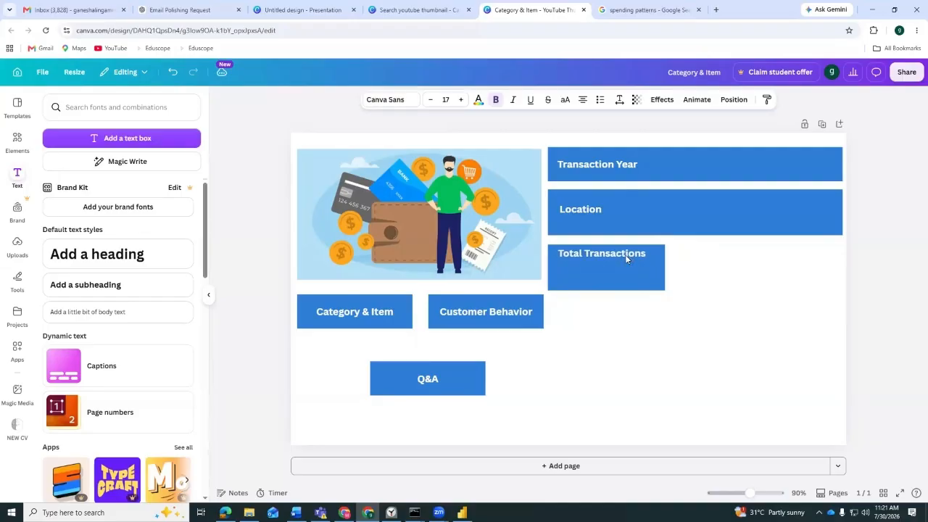
pyautogui.press('Up')
pyautogui.press('Up')
# Extend the bottom of the Total Transactions card downward to a height of about 138
pyautogui.click(606, 287)
pyautogui.moveTo(607, 291); pyautogui.dragTo(607, 305)
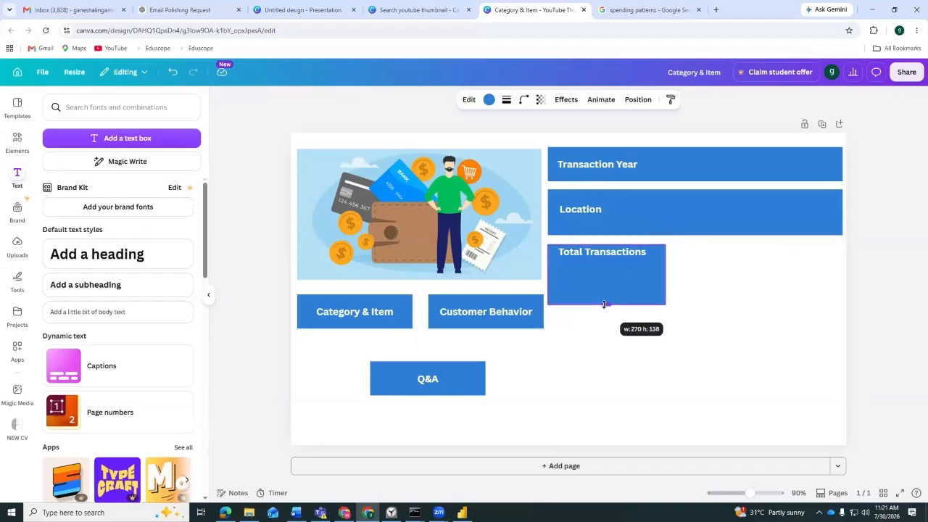
pyautogui.click(760, 294)
# Duplicate the Total Transactions card with its text and place the copy to its right in the same row
pyautogui.moveTo(764, 287); pyautogui.dragTo(570, 328)
pyautogui.click(683, 277)
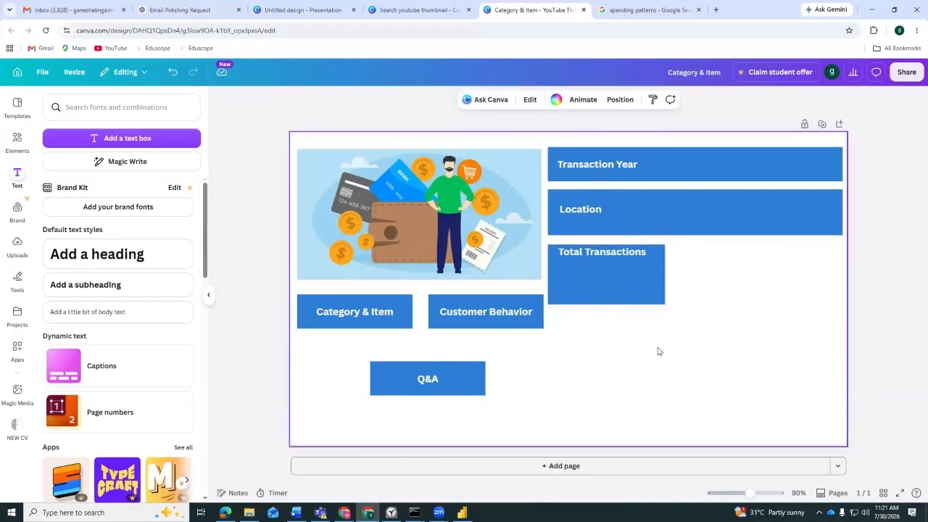
pyautogui.moveTo(688, 350); pyautogui.dragTo(548, 244)
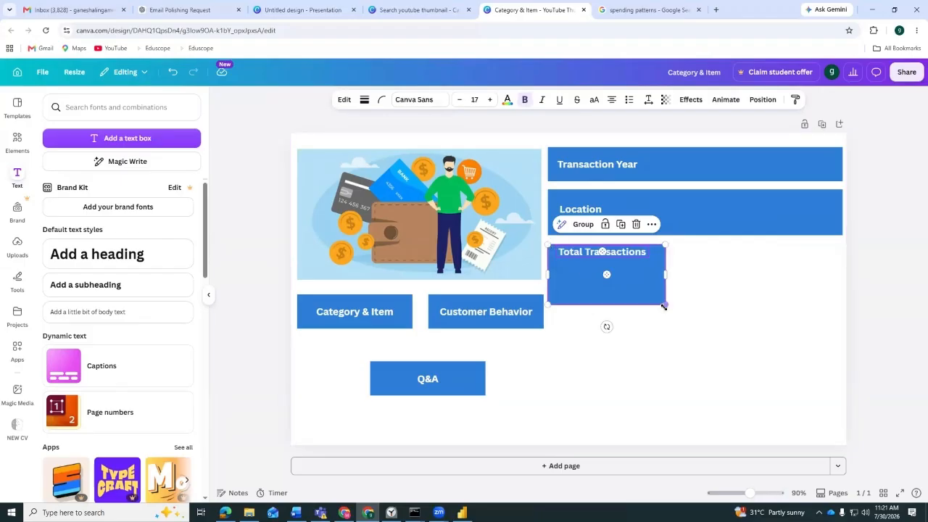
pyautogui.moveTo(664, 306); pyautogui.dragTo(666, 312)
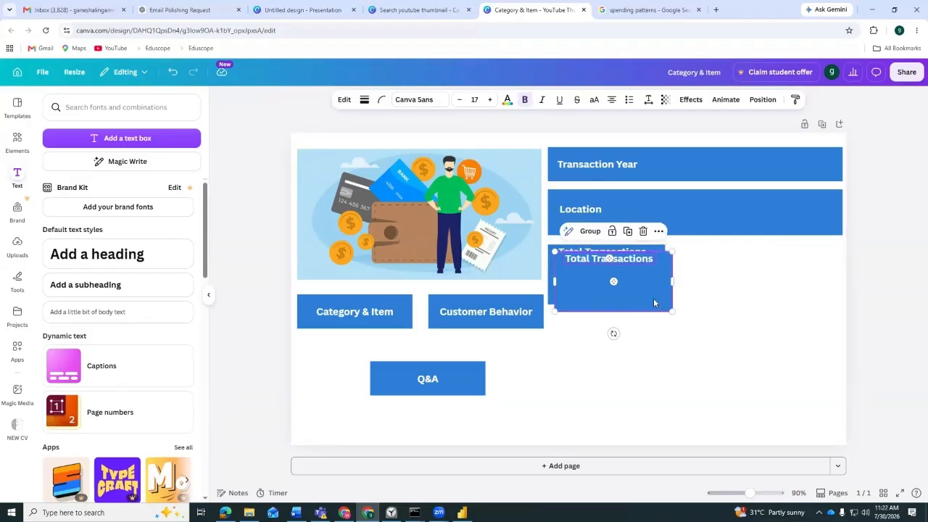
pyautogui.moveTo(630, 288); pyautogui.dragTo(769, 279)
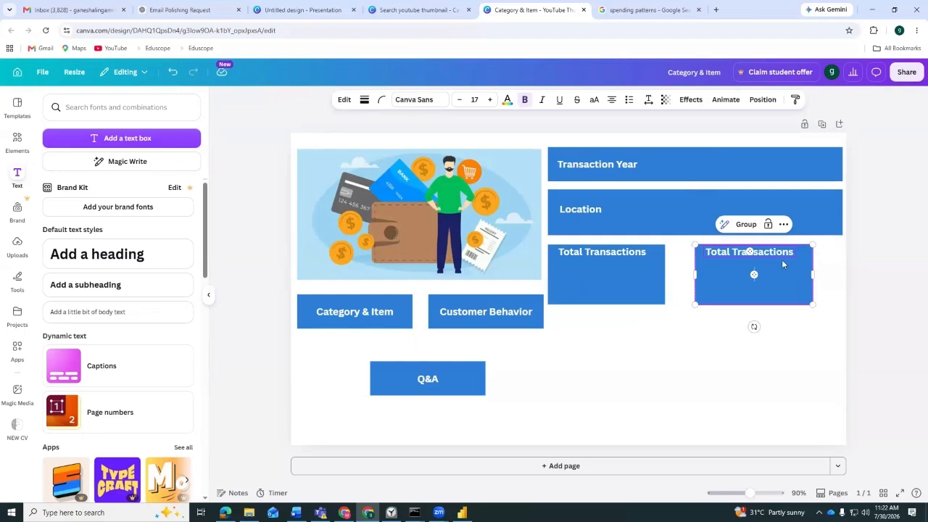
pyautogui.click(810, 352)
# Change the right-hand card's text to Total Spend
pyautogui.click(753, 250)
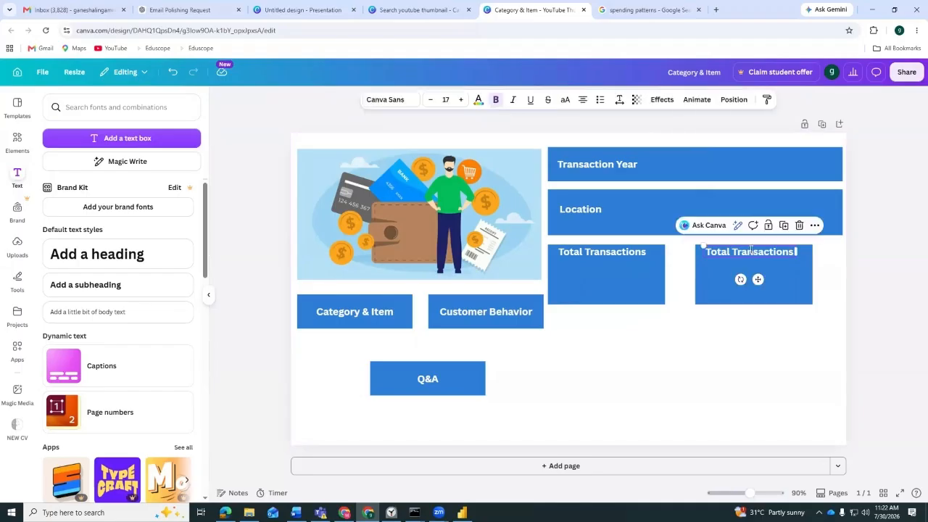
pyautogui.press('BackSpace')
pyautogui.press('BackSpace')
pyautogui.press('BackSpace')
pyautogui.press('BackSpace')
pyautogui.press('BackSpace')
pyautogui.press('BackSpace')
pyautogui.press('BackSpace')
pyautogui.press('BackSpace')
pyautogui.press('BackSpace')
pyautogui.press('BackSpace')
pyautogui.press('BackSpace')
pyautogui.press('BackSpace')
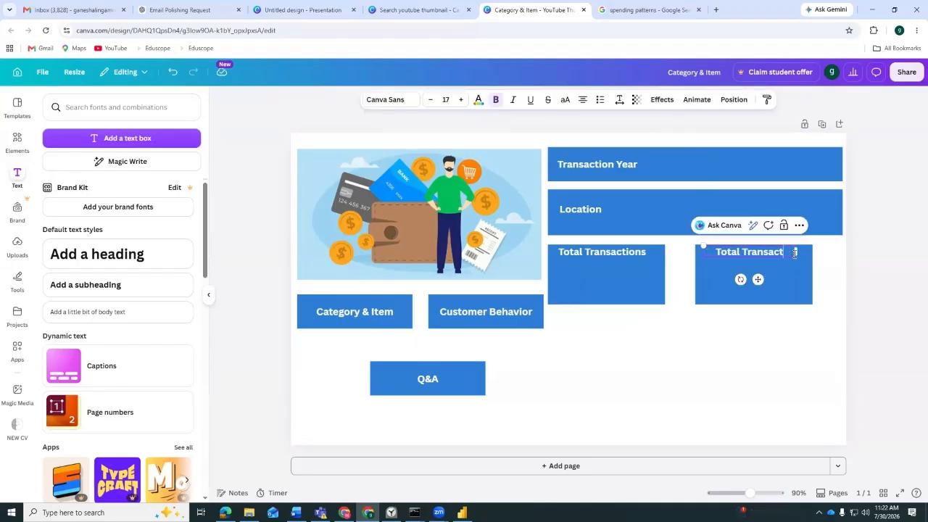
pyautogui.write('Spemd')
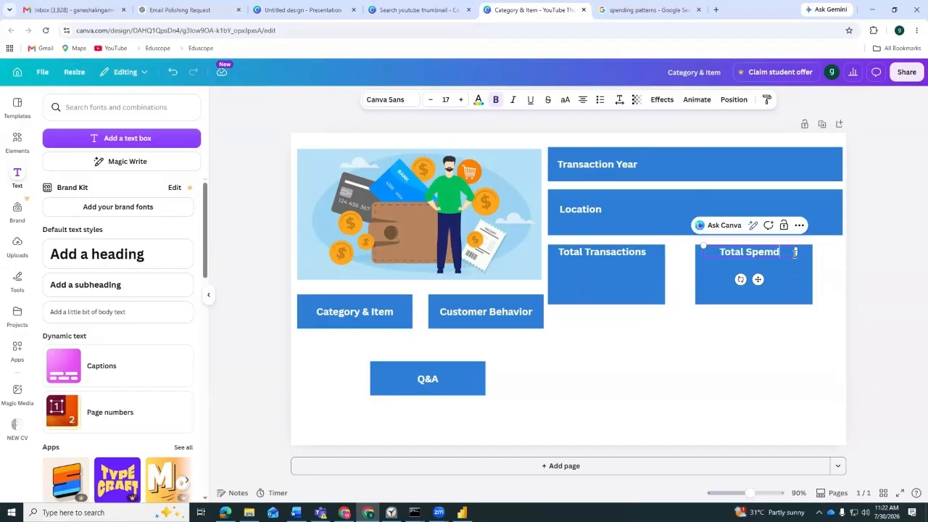
pyautogui.press('BackSpace')
pyautogui.press('BackSpace')
pyautogui.write('nd')
pyautogui.click(775, 364)
# Duplicate the Total Transactions card with its text and place the copy directly beneath the original
pyautogui.click(611, 280)
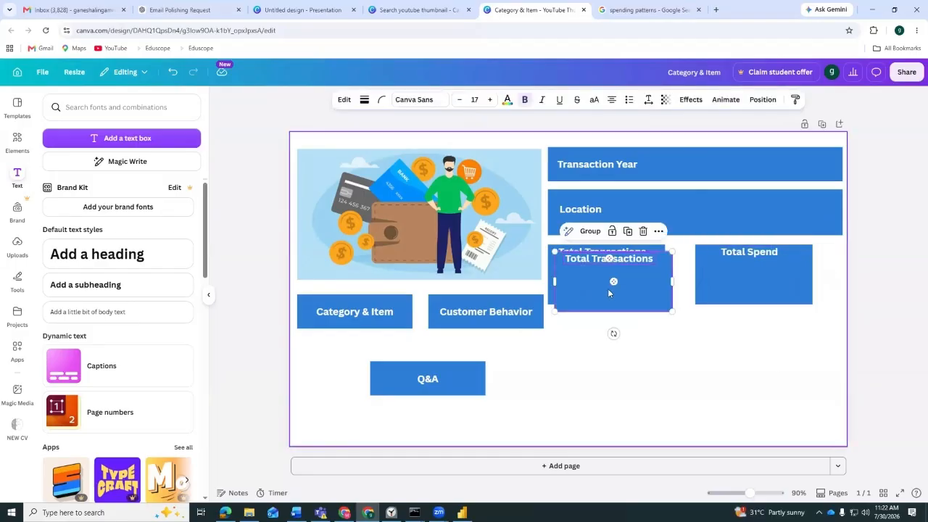
pyautogui.moveTo(639, 292); pyautogui.dragTo(633, 355)
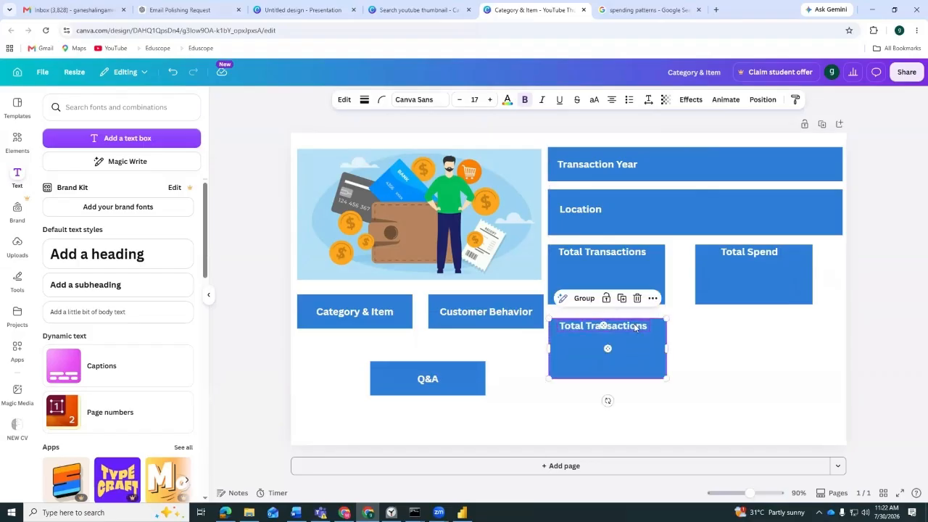
pyautogui.click(725, 373)
# Change the lower card's text to Total Quantity Sold
pyautogui.doubleClick(647, 327)
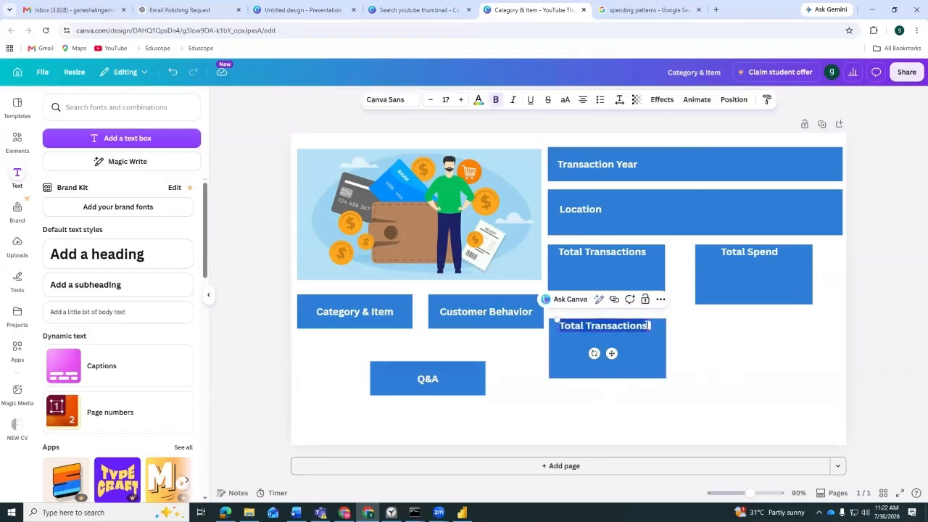
pyautogui.click(648, 325)
pyautogui.press('BackSpace')
pyautogui.press('BackSpace')
pyautogui.press('BackSpace')
pyautogui.press('BackSpace')
pyautogui.press('BackSpace')
pyautogui.press('BackSpace')
pyautogui.press('BackSpace')
pyautogui.press('BackSpace')
pyautogui.press('BackSpace')
pyautogui.press('BackSpace')
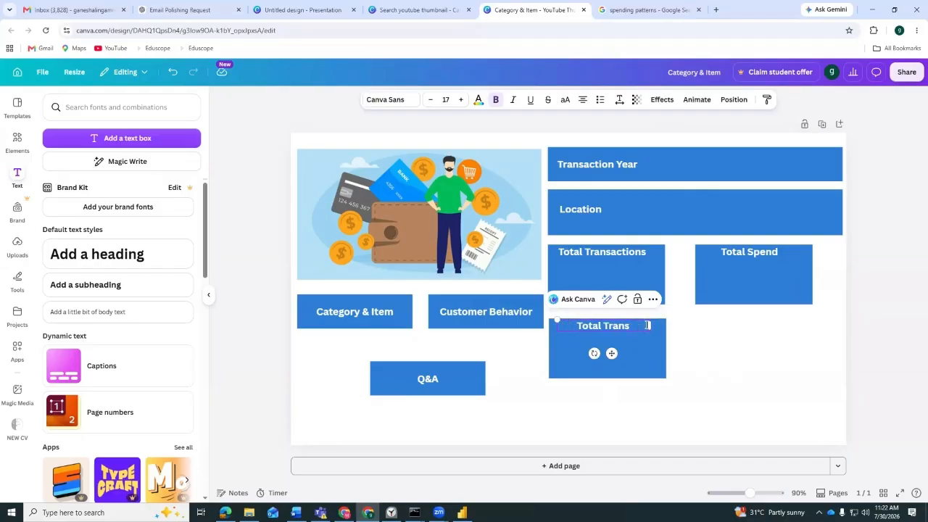
pyautogui.press('BackSpace')
pyautogui.press('BackSpace')
pyautogui.write('Quna')
pyautogui.press('BackSpace')
pyautogui.press('BackSpace')
pyautogui.write('antity Sold')
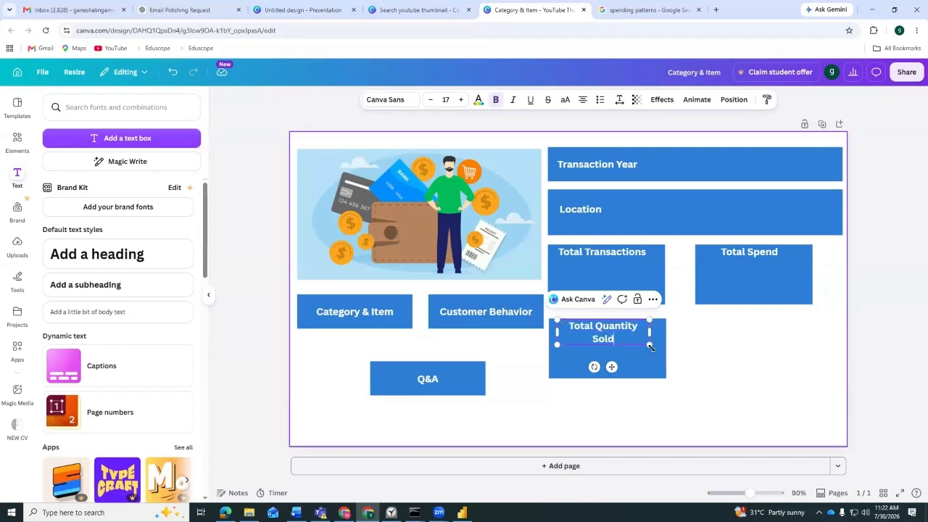
# Widen the Total Quantity Sold text box so its words fit on one line, and select the card's shape
pyautogui.moveTo(648, 331); pyautogui.dragTo(661, 329)
pyautogui.click(712, 343)
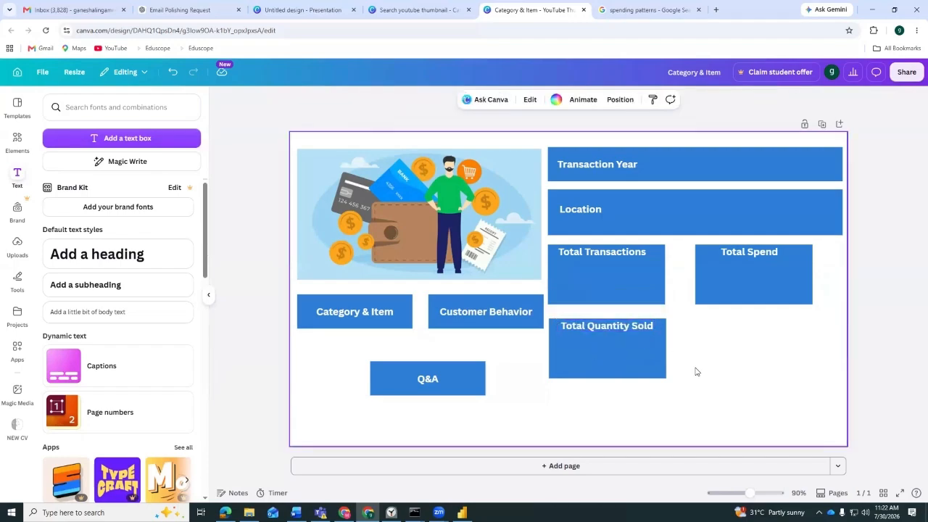
pyautogui.click(661, 371)
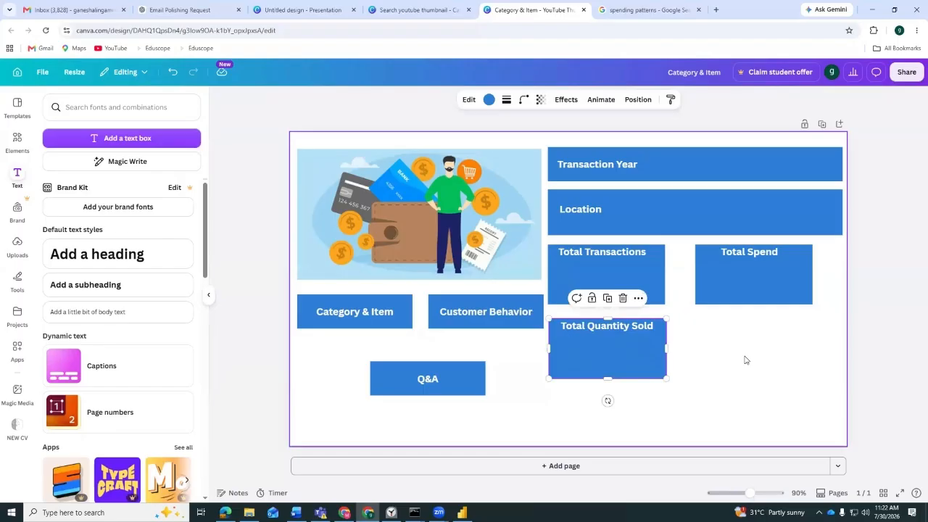
# Place a copy of the Total Transactions card beneath the Total Spend card and change its text to Unique Customers
pyautogui.click(611, 276)
pyautogui.moveTo(613, 276); pyautogui.dragTo(803, 355)
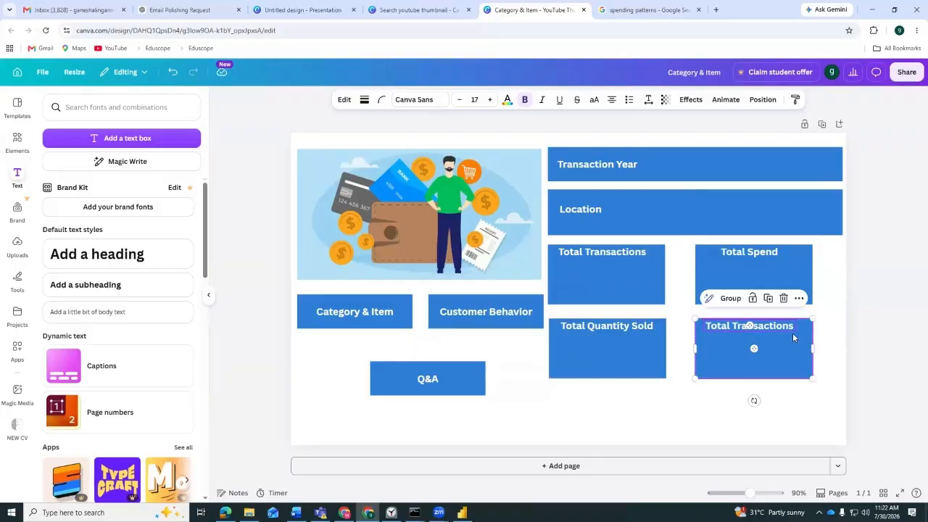
pyautogui.doubleClick(792, 327)
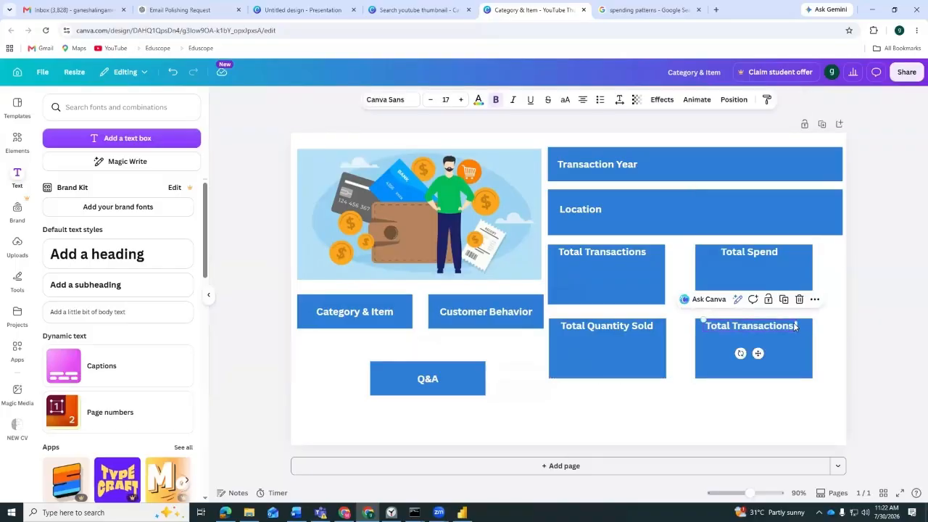
pyautogui.click(793, 327)
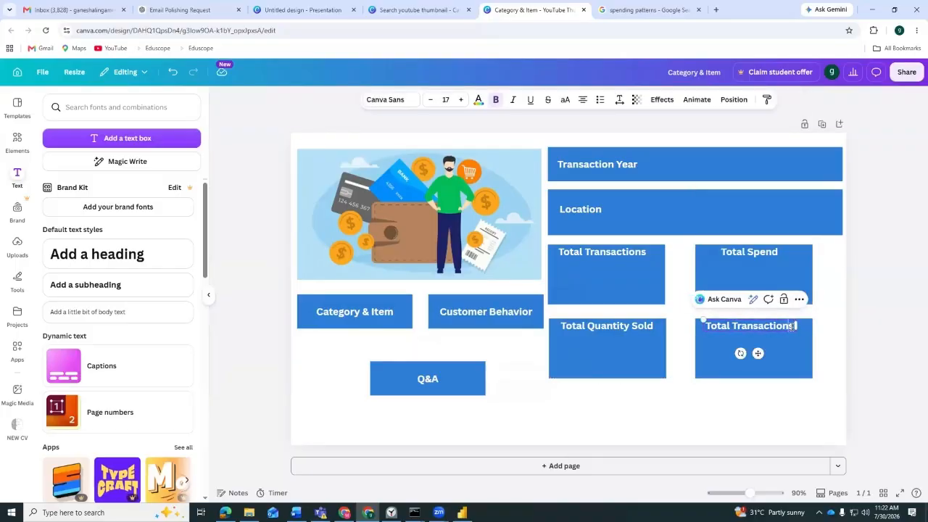
pyautogui.press('BackSpace')
pyautogui.press('BackSpace')
pyautogui.press('BackSpace')
pyautogui.press('BackSpace')
pyautogui.press('BackSpace')
pyautogui.press('BackSpace')
pyautogui.press('BackSpace')
pyautogui.press('BackSpace')
pyautogui.press('BackSpace')
pyautogui.press('BackSpace')
pyautogui.press('BackSpace')
pyautogui.press('BackSpace')
pyautogui.press('BackSpace')
pyautogui.press('BackSpace')
pyautogui.press('BackSpace')
pyautogui.write('Unique')
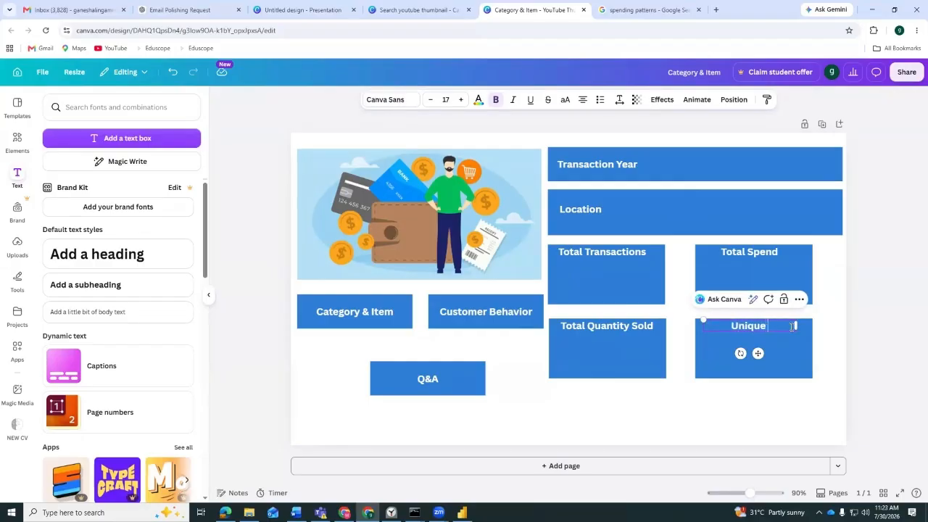
pyautogui.write(' Customers')
pyautogui.click(898, 324)
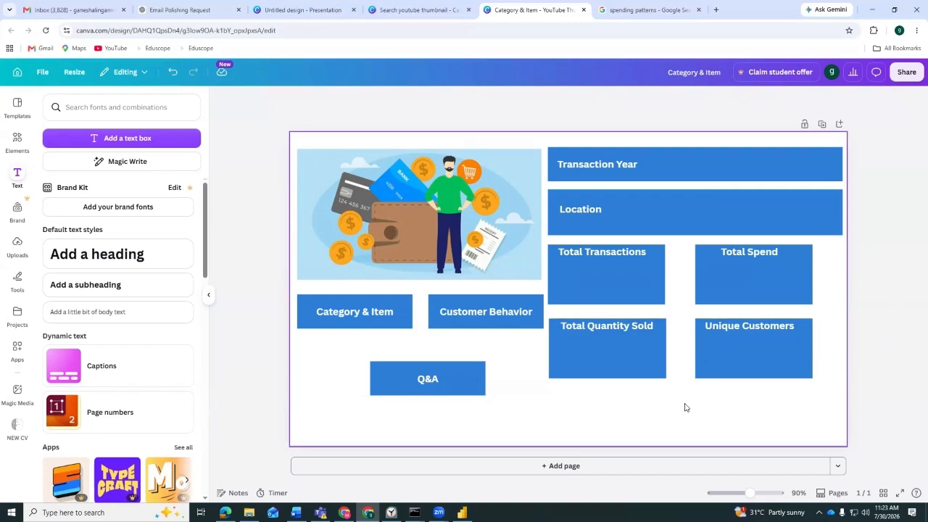
# Shorten the Location banner from its lower edge to match the height of the Transaction Year banner
pyautogui.click(706, 211)
pyautogui.moveTo(700, 235); pyautogui.dragTo(702, 224)
pyautogui.click(696, 169)
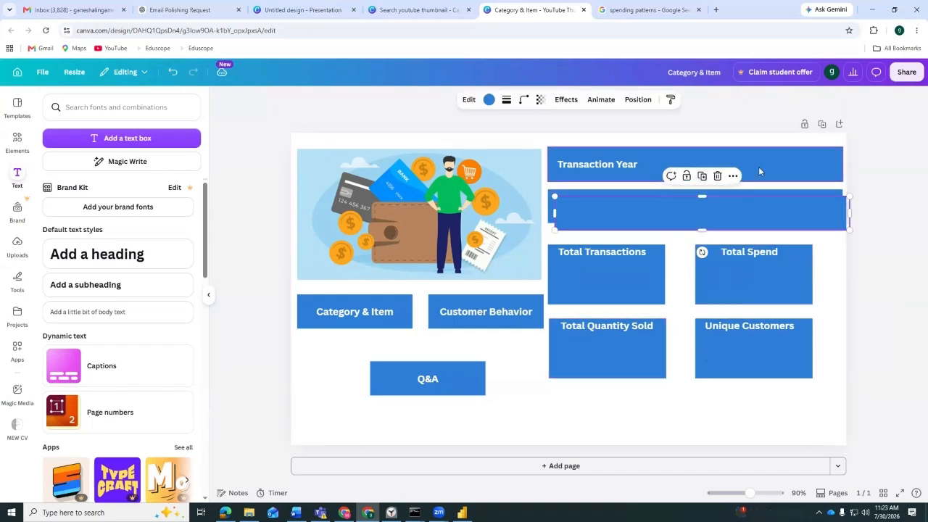
pyautogui.hotkey('ctrl', 'z')
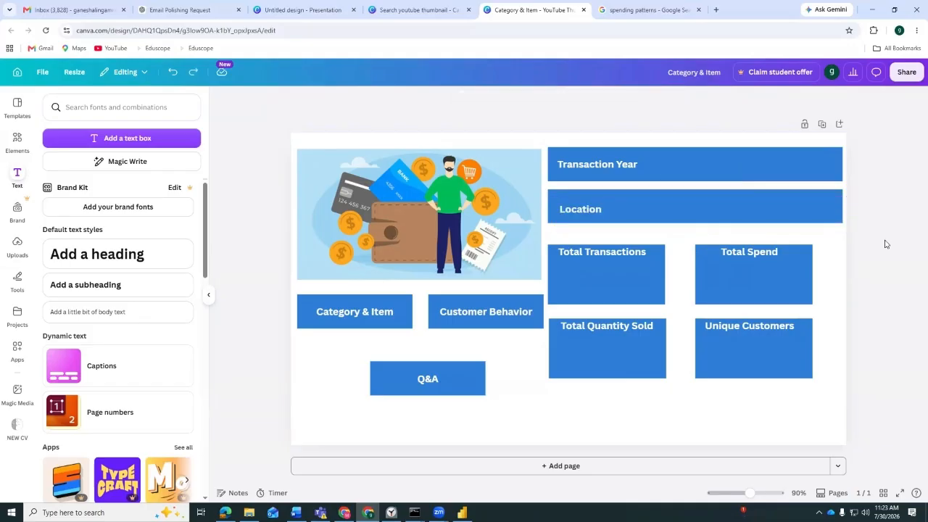
# Shorten the Transaction Year banner slightly from its lower edge
pyautogui.click(685, 164)
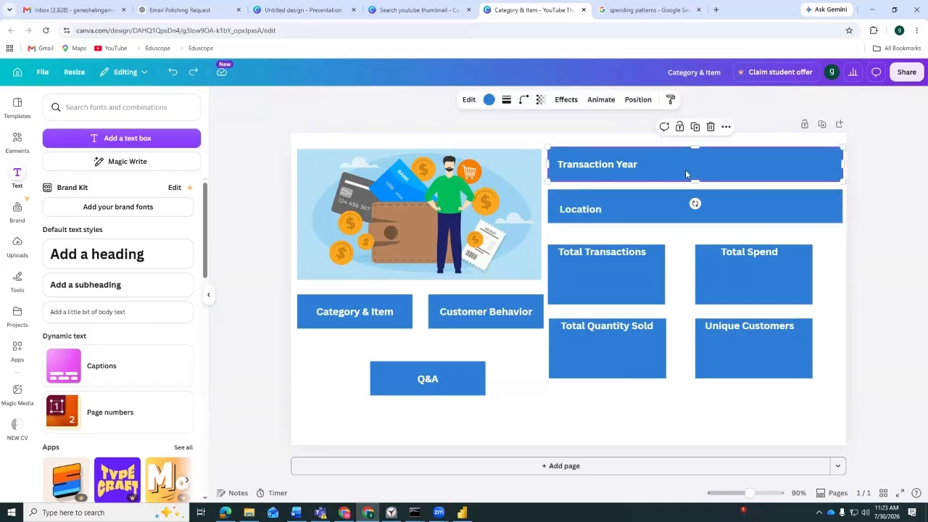
pyautogui.moveTo(695, 180); pyautogui.dragTo(700, 176)
pyautogui.click(914, 167)
# Nudge the Transaction Year label up and towards the left edge so it sits vertically centred in its shortened banner
pyautogui.doubleClick(620, 162)
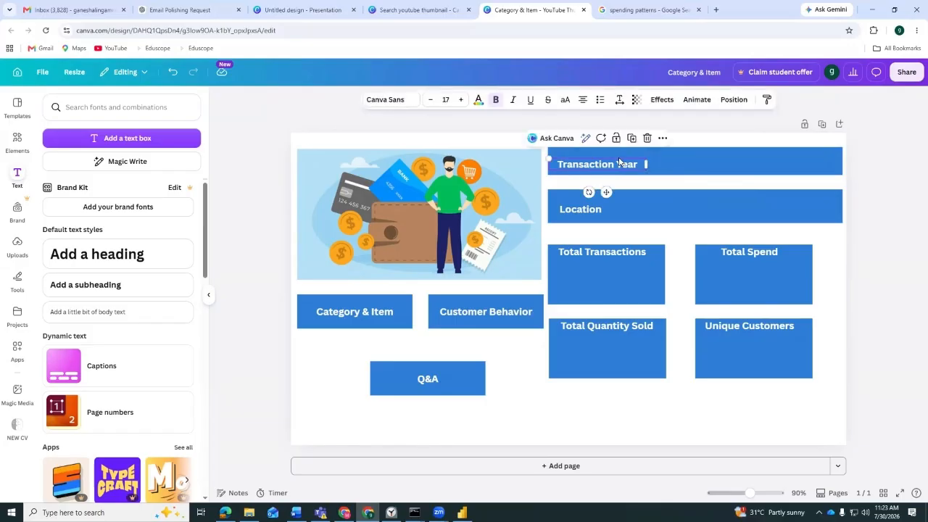
pyautogui.press('Up')
pyautogui.press('Up')
pyautogui.press('Up')
pyautogui.press('Up')
pyautogui.press('Up')
pyautogui.press('Up')
pyautogui.press('Up')
pyautogui.press('Up')
pyautogui.press('Up')
pyautogui.press('Up')
pyautogui.press('Left')
pyautogui.press('Left')
pyautogui.press('Left')
pyautogui.press('Left')
pyautogui.press('Left')
pyautogui.press('Left')
pyautogui.press('Left')
pyautogui.press('Left')
pyautogui.press('Left')
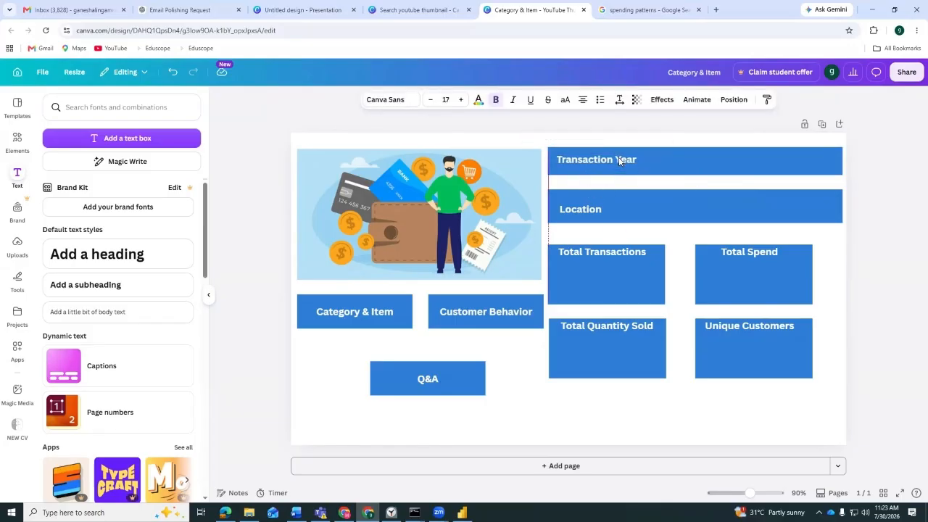
pyautogui.press('Down')
pyautogui.press('Down')
pyautogui.press('Down')
pyautogui.press('Left')
pyautogui.press('Left')
pyautogui.press('Left')
pyautogui.press('Left')
# Move the Location banner together with its label up, leaving only a narrow gap below the Transaction Year banner
pyautogui.click(772, 203)
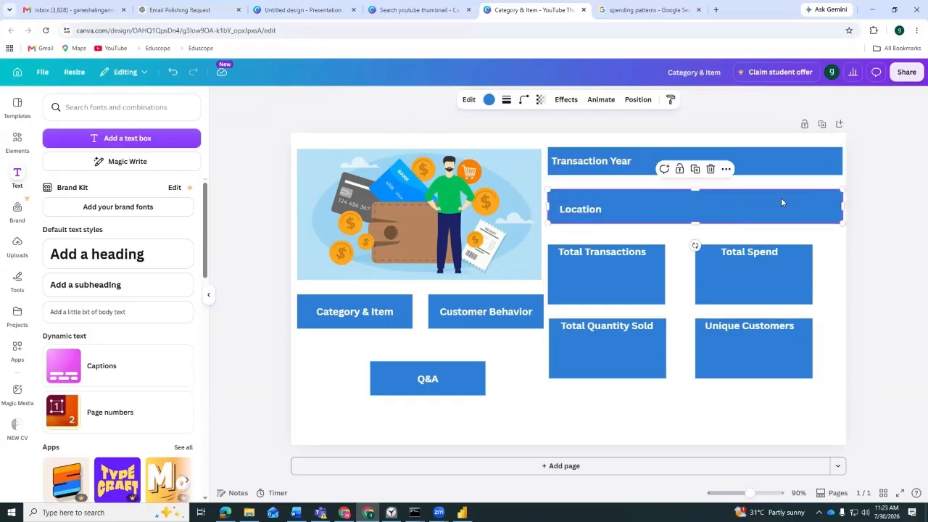
pyautogui.moveTo(905, 190); pyautogui.dragTo(555, 235)
pyautogui.press('Up')
pyautogui.press('Up')
pyautogui.press('Up')
pyautogui.press('Up')
pyautogui.press('Up')
pyautogui.press('Up')
pyautogui.press('Up')
pyautogui.press('Up')
pyautogui.press('Up')
pyautogui.press('Up')
pyautogui.press('Up')
pyautogui.press('Up')
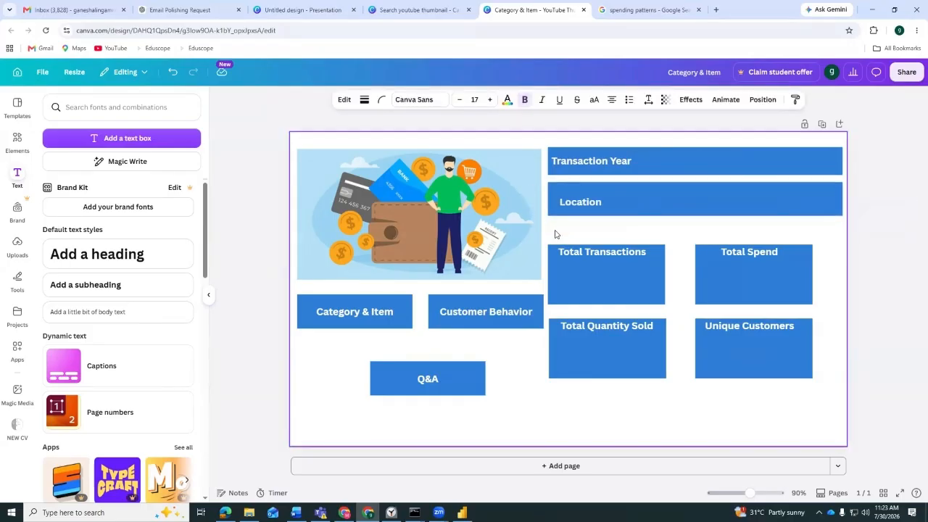
pyautogui.press('Up')
pyautogui.press('Up')
pyautogui.press('Up')
# Try to move the four KPI card shapes up closer to the Location banner
pyautogui.click(611, 273)
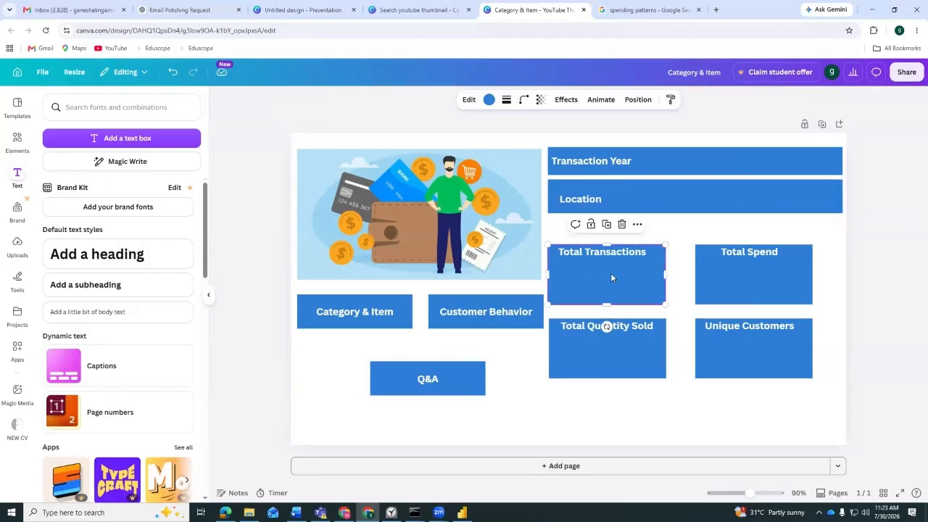
pyautogui.click(854, 285)
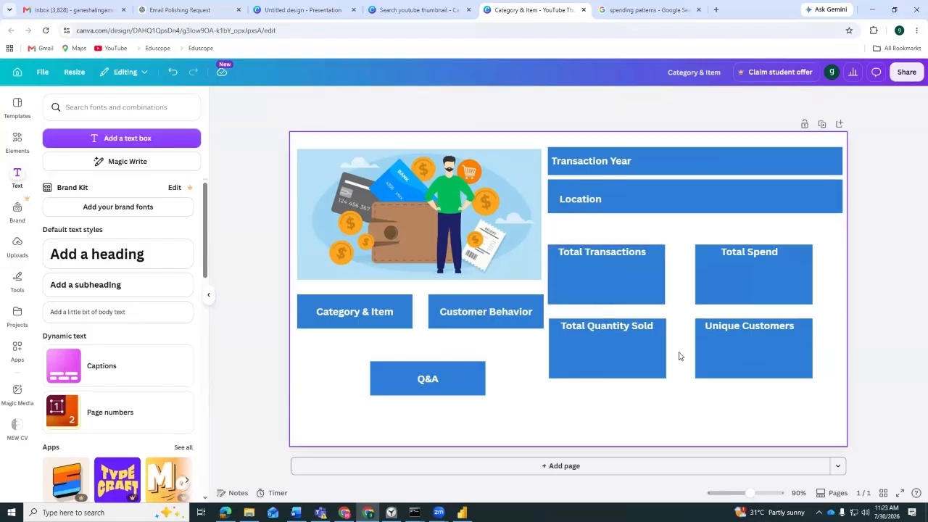
pyautogui.moveTo(829, 269); pyautogui.dragTo(578, 398)
pyautogui.press('Up')
pyautogui.press('Up')
pyautogui.press('Up')
pyautogui.press('Up')
pyautogui.press('Up')
pyautogui.press('Up')
pyautogui.press('Up')
pyautogui.press('Up')
pyautogui.press('Up')
pyautogui.press('Up')
pyautogui.press('Up')
pyautogui.press('Down')
pyautogui.press('Down')
pyautogui.press('Down')
pyautogui.press('Down')
pyautogui.press('Down')
pyautogui.press('Down')
pyautogui.press('Down')
pyautogui.press('Down')
pyautogui.press('Down')
pyautogui.press('Down')
pyautogui.press('Down')
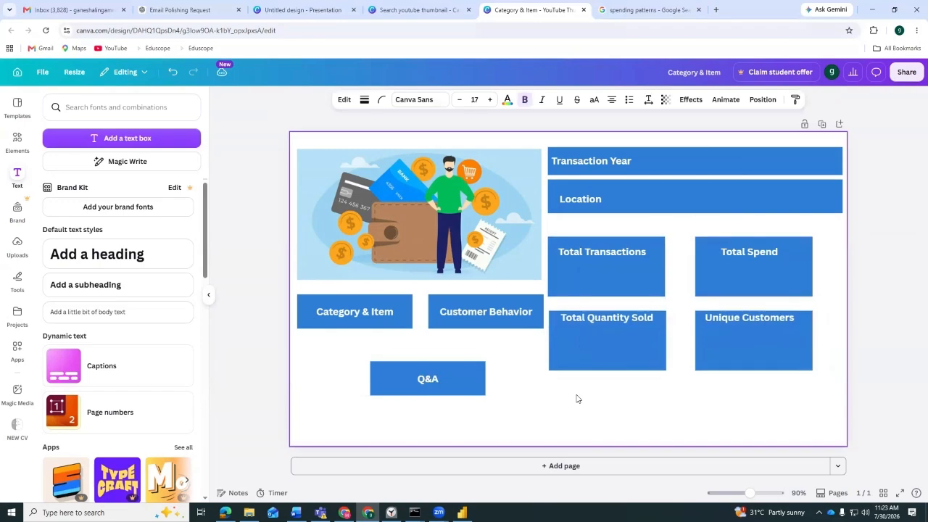
# Move all four KPI cards together with their labels up to just beneath the Location banner
pyautogui.moveTo(904, 254); pyautogui.dragTo(572, 344)
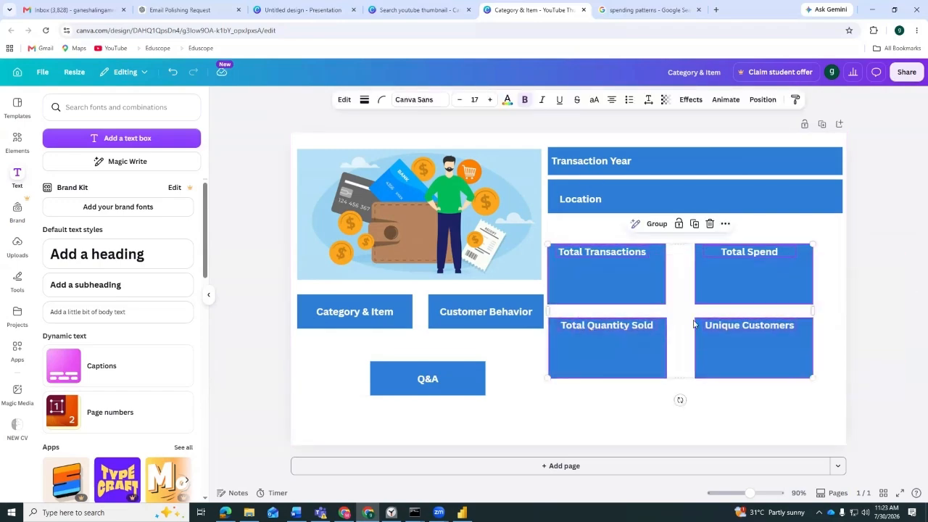
pyautogui.click(834, 276)
pyautogui.moveTo(566, 227); pyautogui.dragTo(811, 400)
pyautogui.press('Up')
pyautogui.press('Up')
pyautogui.press('Up')
pyautogui.press('Up')
pyautogui.press('Up')
pyautogui.press('Up')
pyautogui.press('Up')
pyautogui.press('Up')
pyautogui.press('Up')
pyautogui.press('Up')
pyautogui.press('Up')
pyautogui.press('Up')
pyautogui.press('Up')
pyautogui.press('Up')
pyautogui.press('Up')
pyautogui.press('Up')
pyautogui.press('Up')
pyautogui.press('Up')
pyautogui.press('Up')
pyautogui.press('Up')
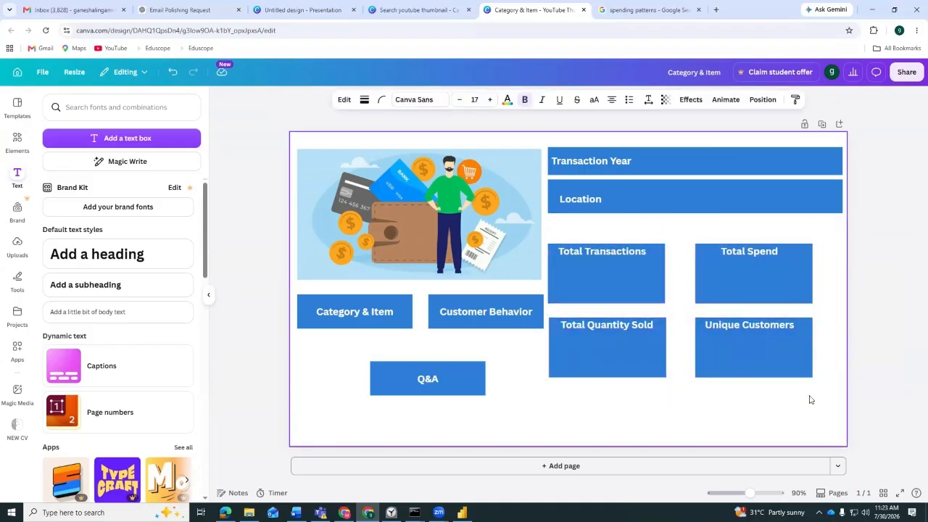
pyautogui.press('Up')
pyautogui.press('Up')
pyautogui.press('Up')
pyautogui.press('Up')
pyautogui.press('Up')
pyautogui.press('Up')
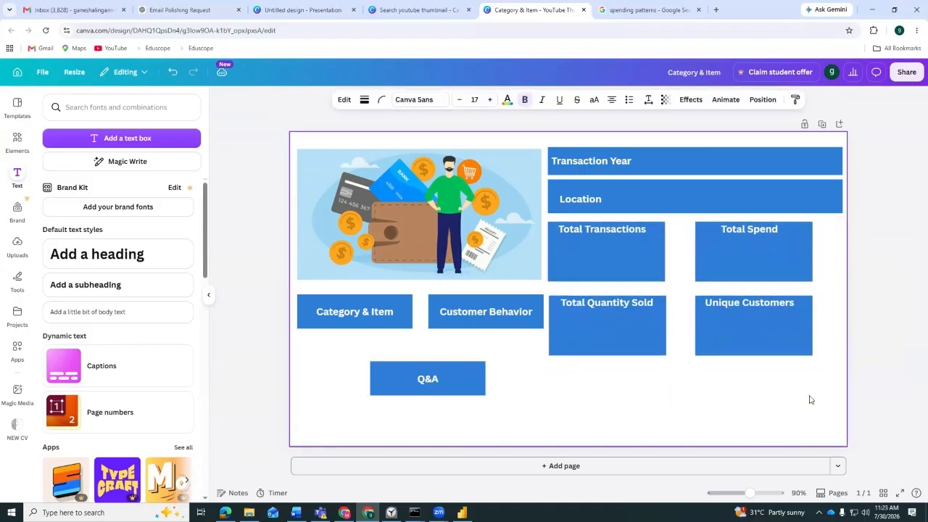
pyautogui.click(845, 348)
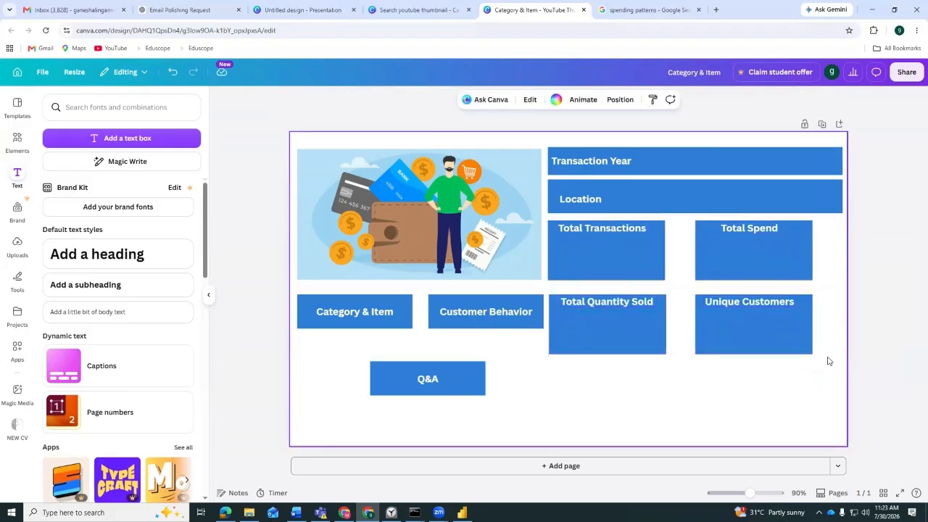
# Nudge the Total Quantity Sold and Unique Customers card shapes up slightly to narrow the gap below the upper cards
pyautogui.click(647, 313)
pyautogui.press('Up')
pyautogui.press('Up')
pyautogui.press('Up')
pyautogui.press('Up')
pyautogui.press('Up')
pyautogui.press('Up')
pyautogui.press('Up')
pyautogui.click(773, 315)
pyautogui.press('Up')
pyautogui.press('Up')
pyautogui.press('Up')
pyautogui.press('Up')
pyautogui.press('Up')
pyautogui.press('Up')
pyautogui.press('Up')
pyautogui.press('Up')
pyautogui.press('Up')
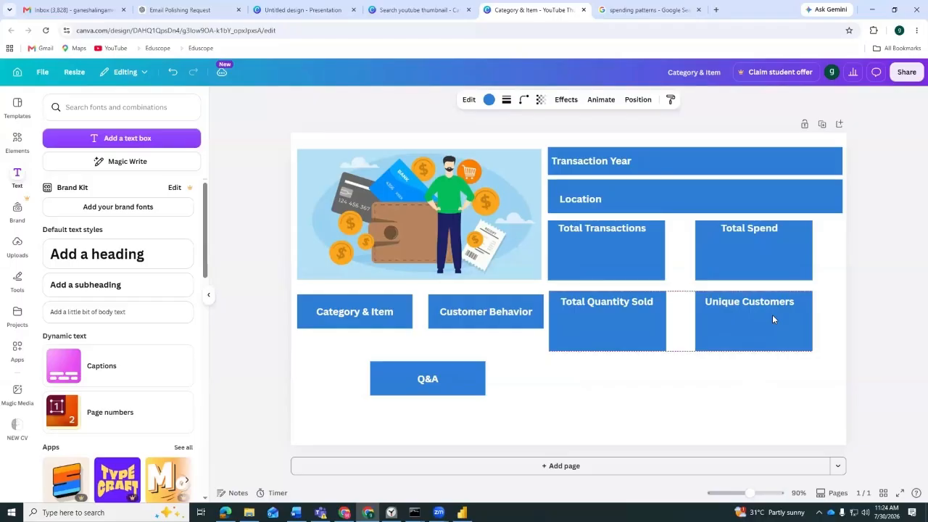
pyautogui.click(804, 239)
pyautogui.press('Escape')
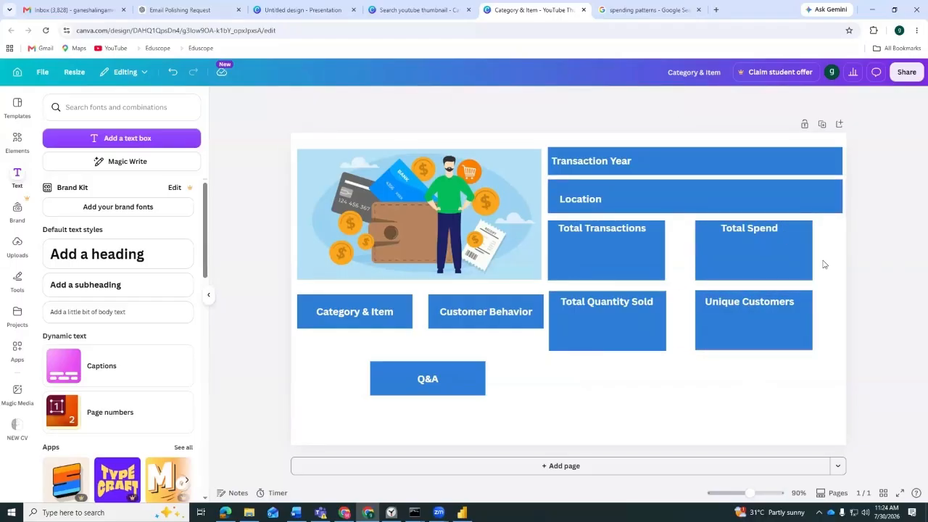
pyautogui.click(653, 257)
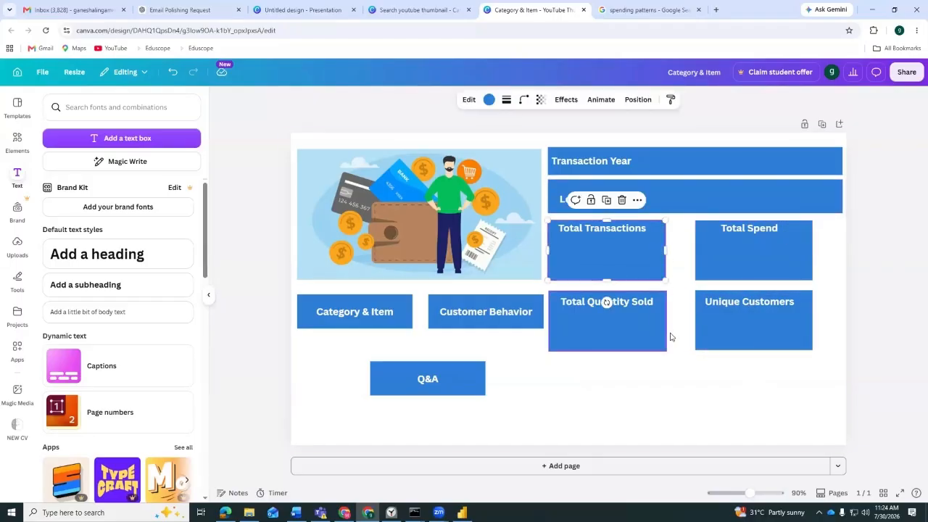
pyautogui.click(889, 358)
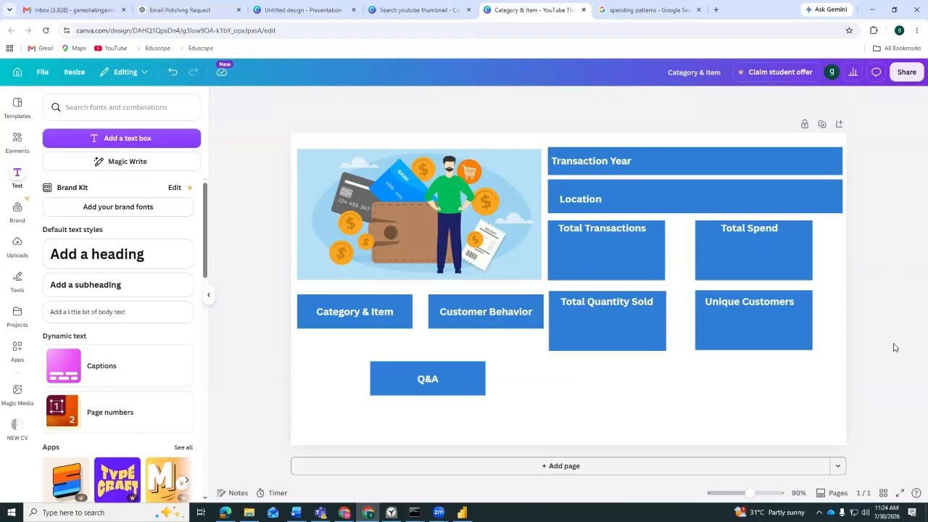
pyautogui.click(661, 313)
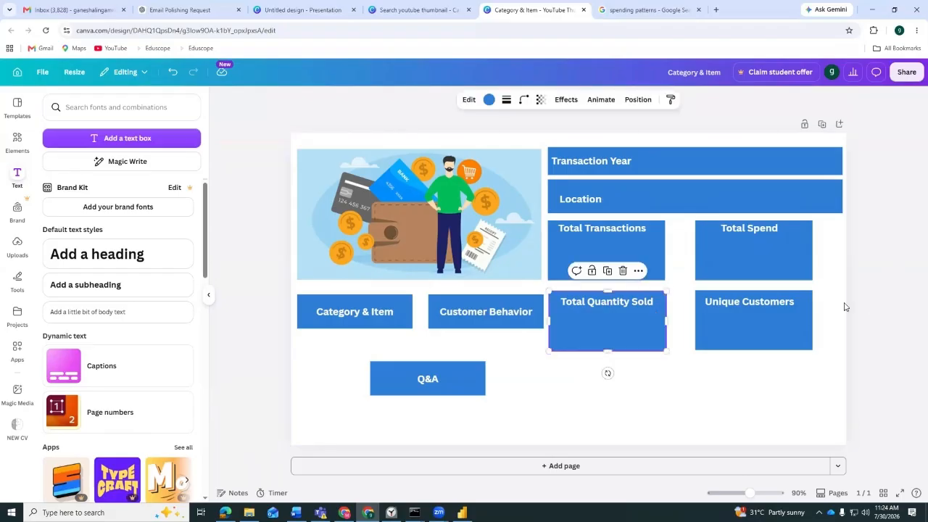
# Duplicate the Unique Customers card with its label and place the copy beneath the Total Quantity Sold card
pyautogui.moveTo(833, 296); pyautogui.dragTo(713, 373)
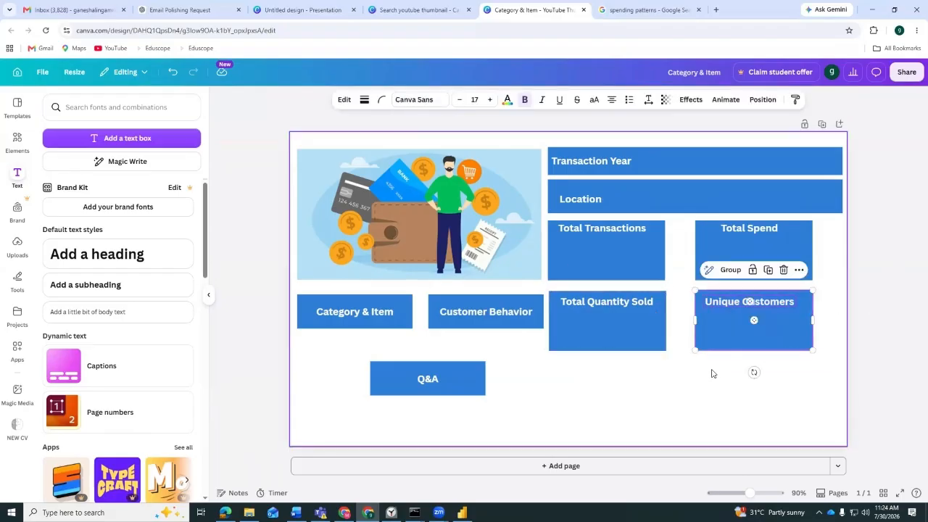
pyautogui.moveTo(731, 336); pyautogui.dragTo(580, 411)
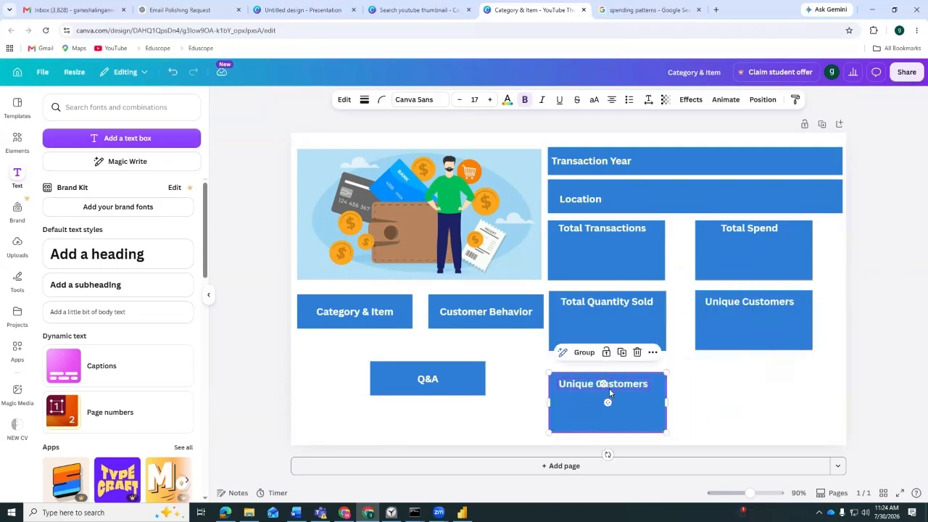
pyautogui.click(731, 392)
# Replace the new lowest card's label with text beginning "Avg Transa"
pyautogui.doubleClick(643, 389)
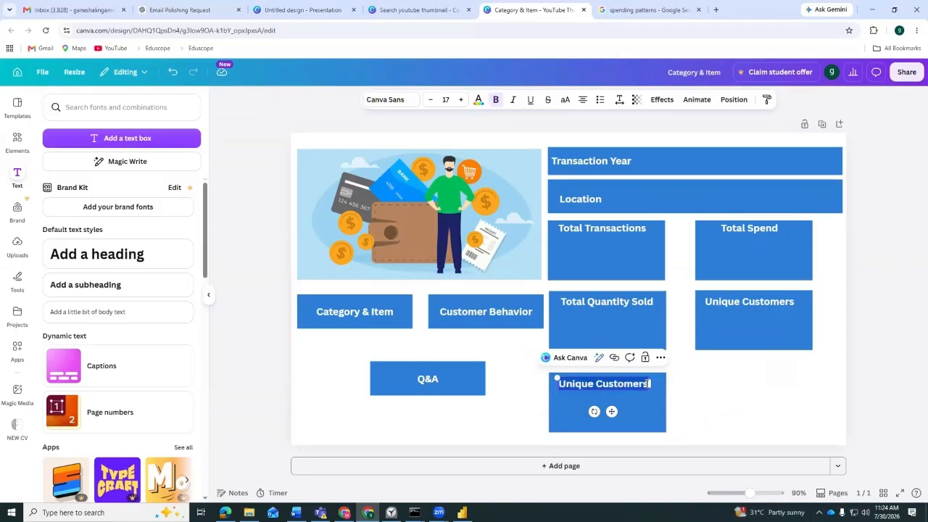
pyautogui.write('Avg Transa')
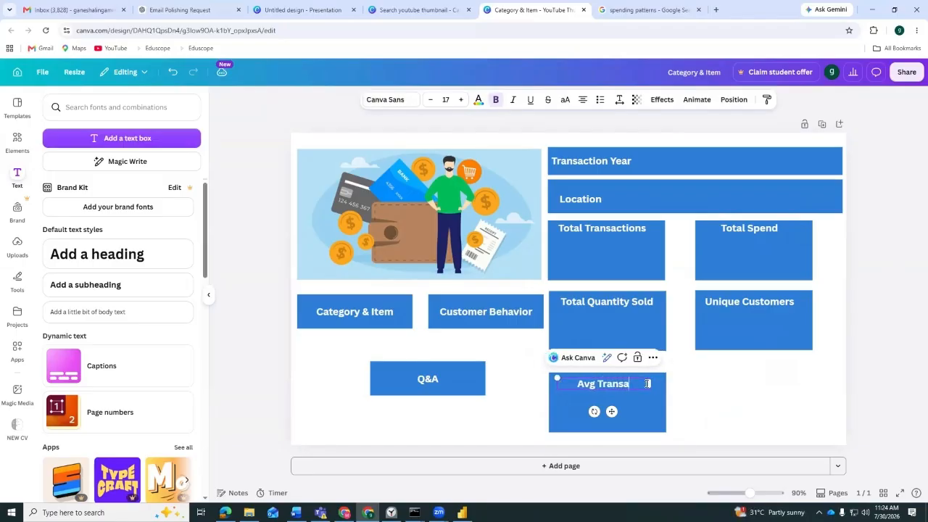
# Complete the card label as "Avg Transaction Value", widen its text box to fit one line, and fit it inside the card
pyautogui.write('ction')
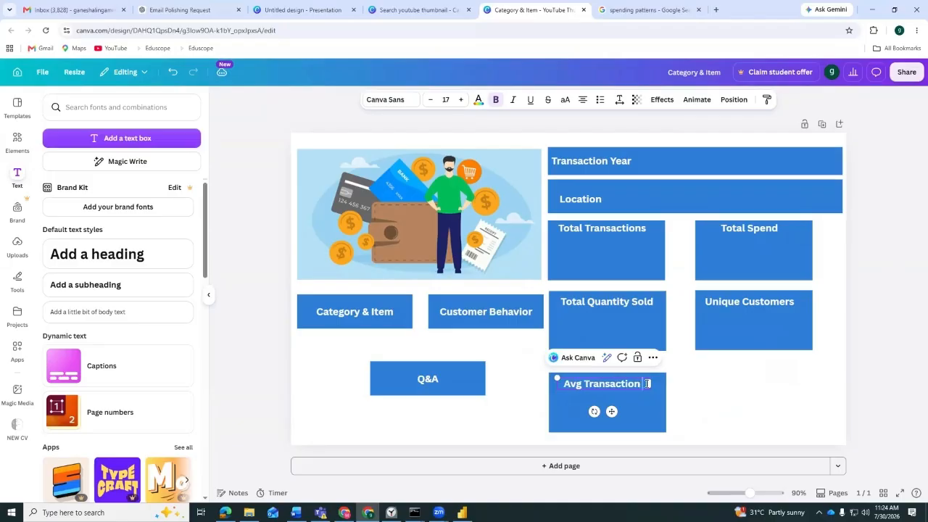
pyautogui.write(' Value')
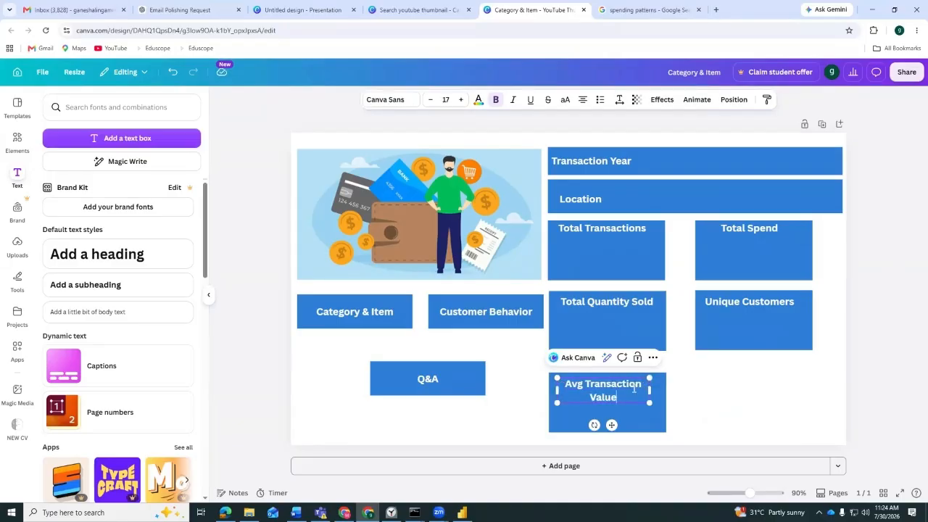
pyautogui.moveTo(655, 392); pyautogui.dragTo(668, 390)
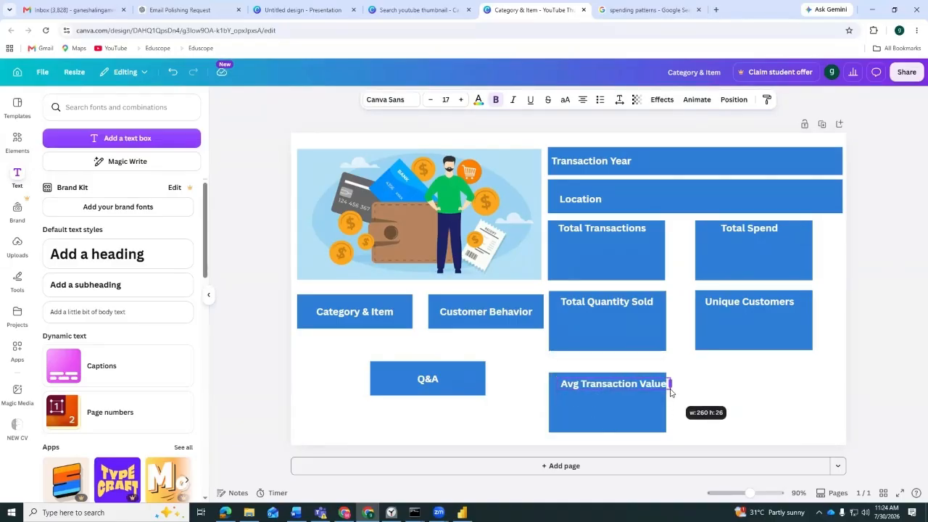
pyautogui.press('Escape')
pyautogui.click(658, 388)
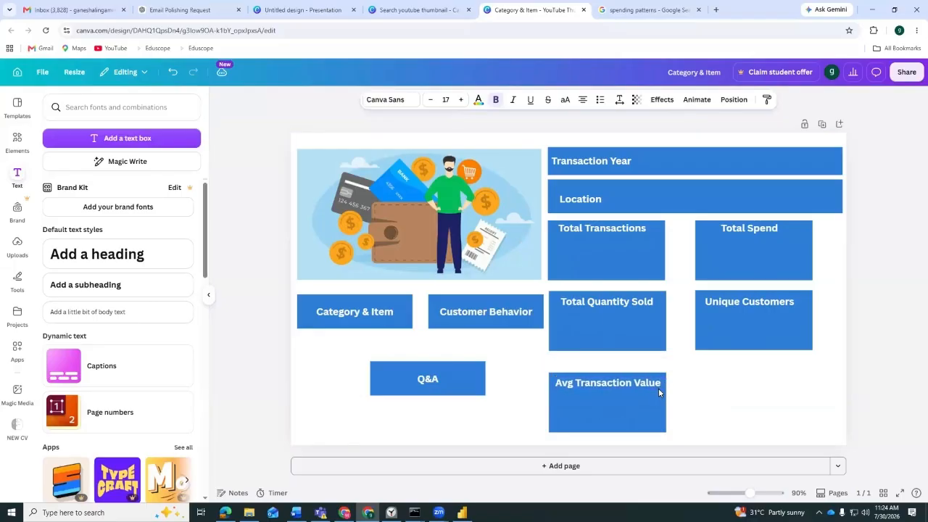
pyautogui.click(777, 382)
pyautogui.click(889, 388)
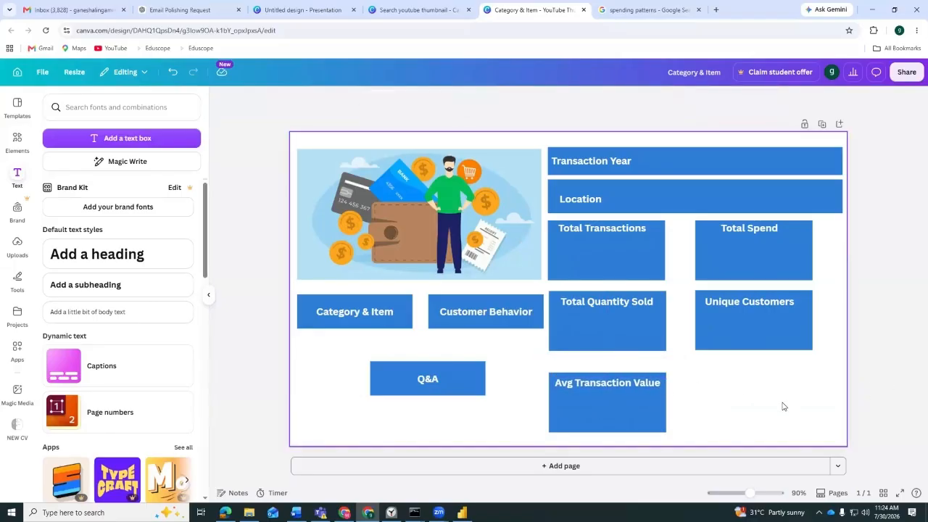
# Duplicate the Avg Transaction Value card together with its label and place the copy below the Unique Customers card
pyautogui.moveTo(783, 405); pyautogui.dragTo(541, 429)
pyautogui.click(533, 366)
pyautogui.moveTo(533, 366); pyautogui.dragTo(686, 436)
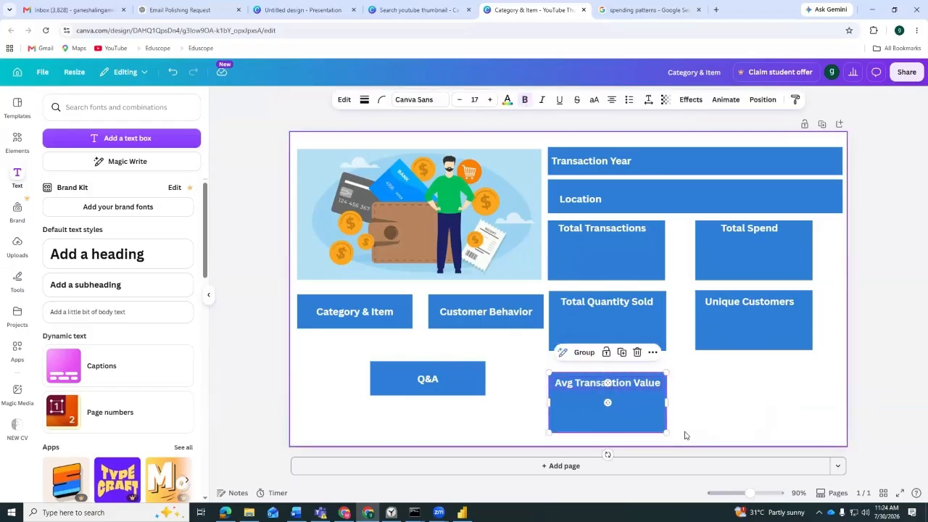
pyautogui.hotkey('ctrl', 'd')
pyautogui.moveTo(649, 421); pyautogui.dragTo(785, 408)
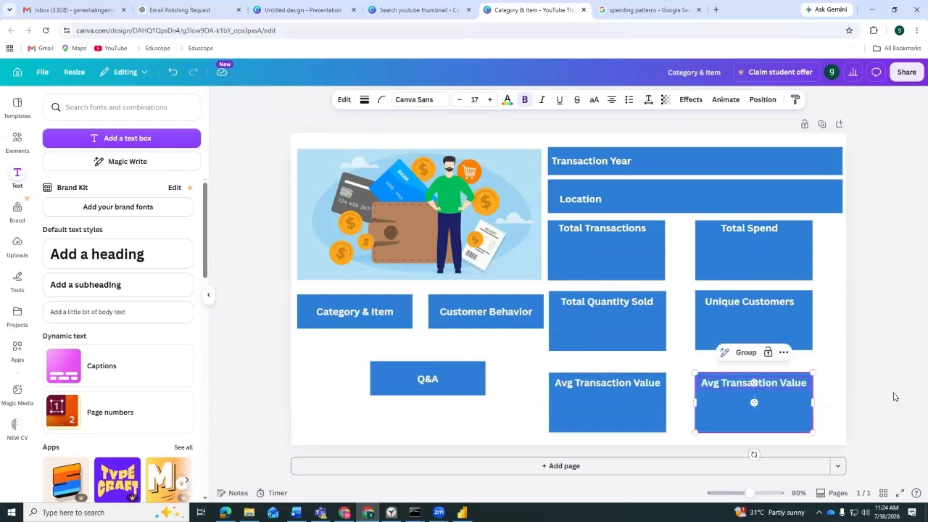
# Change the duplicated card's label to "Avg Price Per Unit"
pyautogui.click(837, 398)
pyautogui.doubleClick(798, 383)
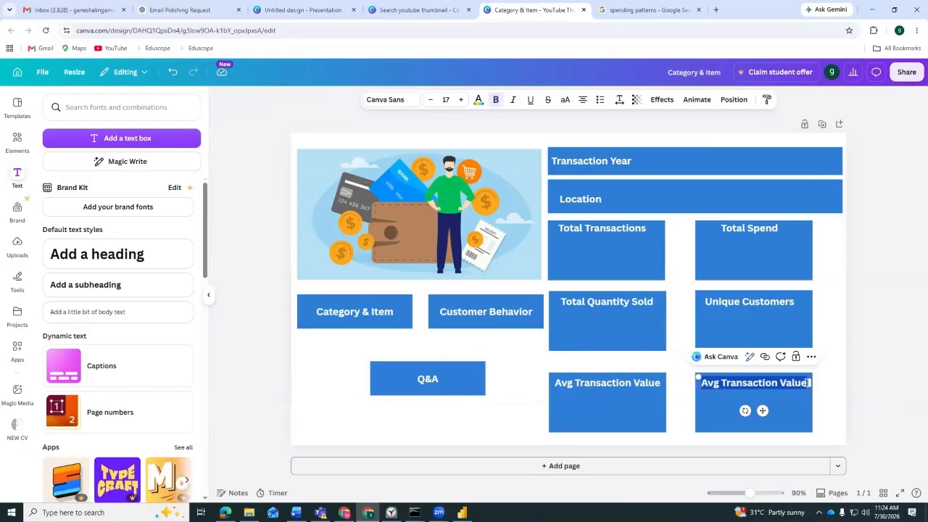
pyautogui.click(809, 382)
pyautogui.press('BackSpace')
pyautogui.press('BackSpace')
pyautogui.press('BackSpace')
pyautogui.press('BackSpace')
pyautogui.press('BackSpace')
pyautogui.press('BackSpace')
pyautogui.press('BackSpace')
pyautogui.press('BackSpace')
pyautogui.press('BackSpace')
pyautogui.press('BackSpace')
pyautogui.press('BackSpace')
pyautogui.press('BackSpace')
pyautogui.press('BackSpace')
pyautogui.press('BackSpace')
pyautogui.press('BackSpace')
pyautogui.press('BackSpace')
pyautogui.write('Price PEr')
pyautogui.press('BackSpace')
pyautogui.press('BackSpace')
pyautogui.write('er Unit')
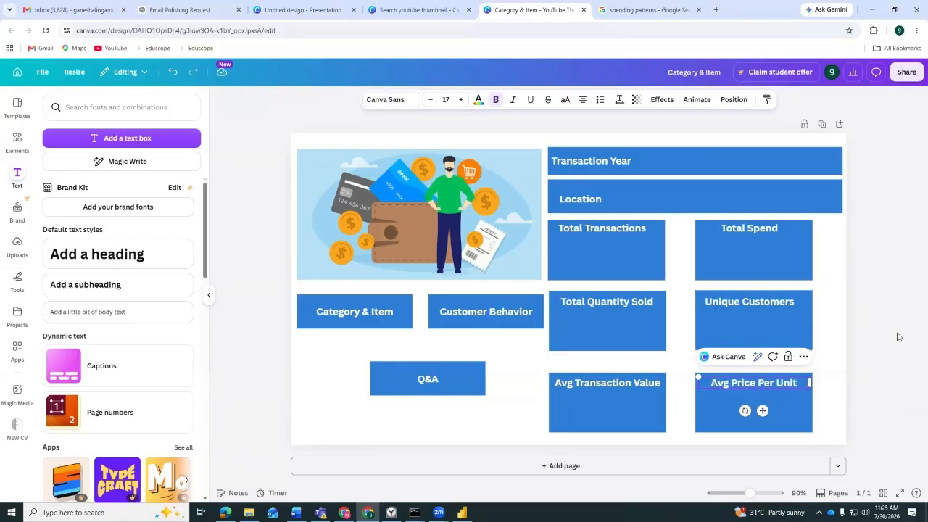
pyautogui.click(897, 336)
# Nudge the Location label slightly up and to the left within its bar, roughly in line with the Transaction Year label
pyautogui.click(778, 193)
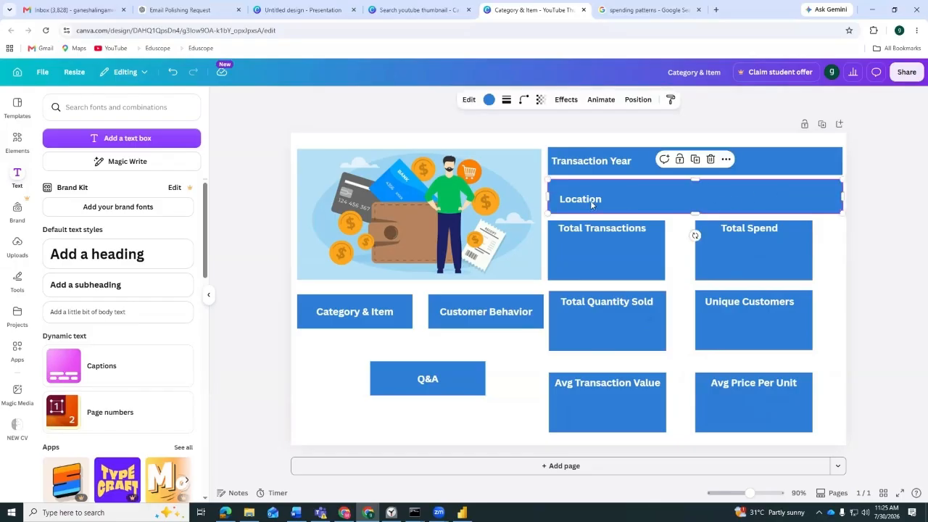
pyautogui.doubleClick(592, 201)
pyautogui.press('Up')
pyautogui.press('Left')
pyautogui.press('Left')
pyautogui.press('Left')
pyautogui.press('Left')
pyautogui.press('Left')
pyautogui.press('Left')
pyautogui.press('Left')
pyautogui.press('Down')
pyautogui.press('Down')
pyautogui.press('Left')
pyautogui.press('Left')
pyautogui.press('Left')
pyautogui.press('Left')
pyautogui.press('Down')
pyautogui.press('Down')
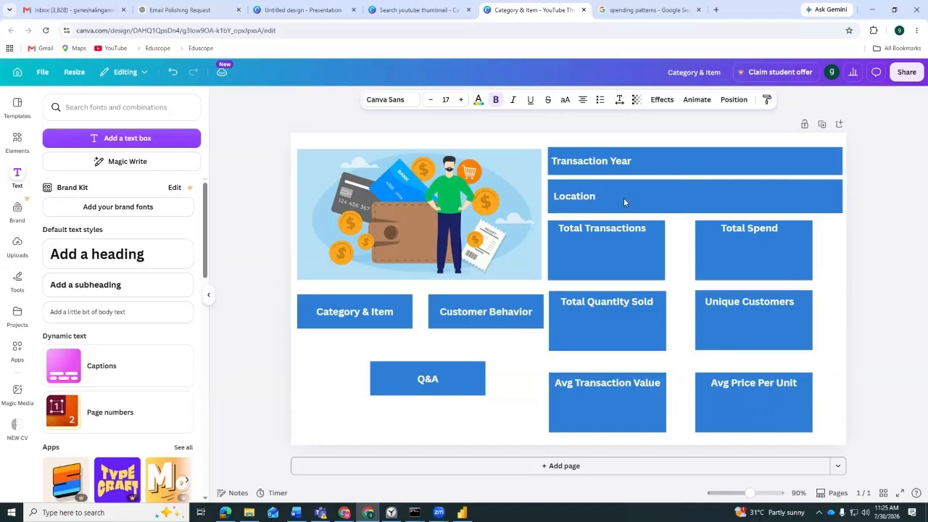
pyautogui.press('Escape')
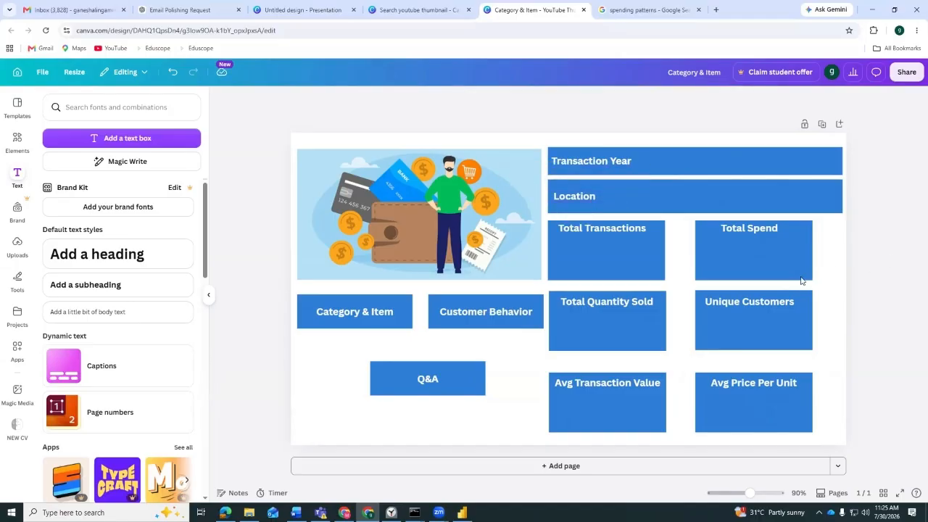
pyautogui.click(517, 428)
pyautogui.click(879, 342)
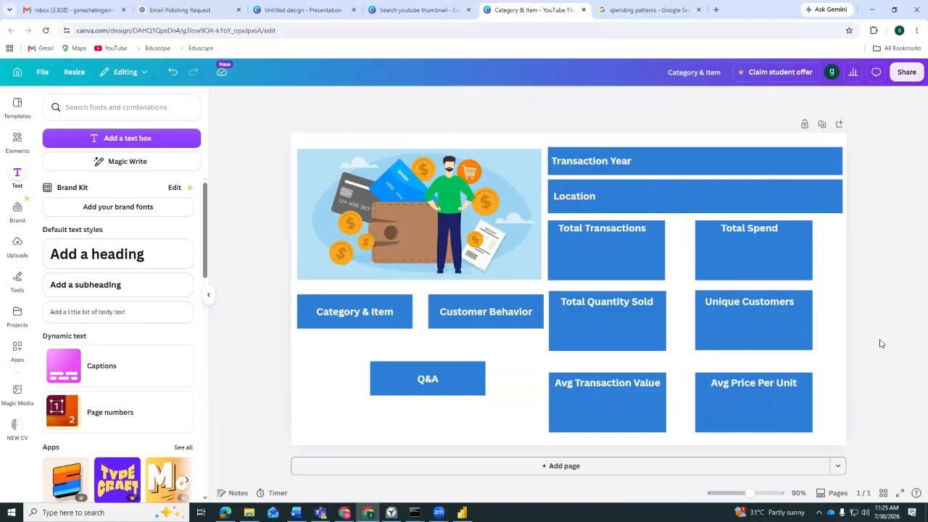
# Add a blank second page to the design
pyautogui.click(750, 466)
pyautogui.scroll(5, 717, 368)
pyautogui.scroll(-3, 717, 366)
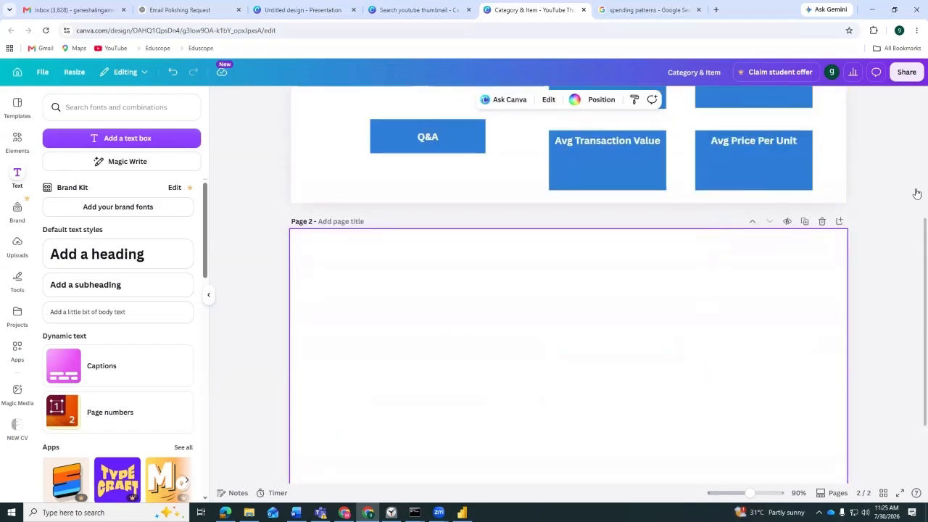
pyautogui.scroll(1, 916, 193)
# Close the YouTube thumbnail template search and examine page 3 of the hand-drawn layout sketch before returning to page 1 of the dashboard design
pyautogui.click(417, 9)
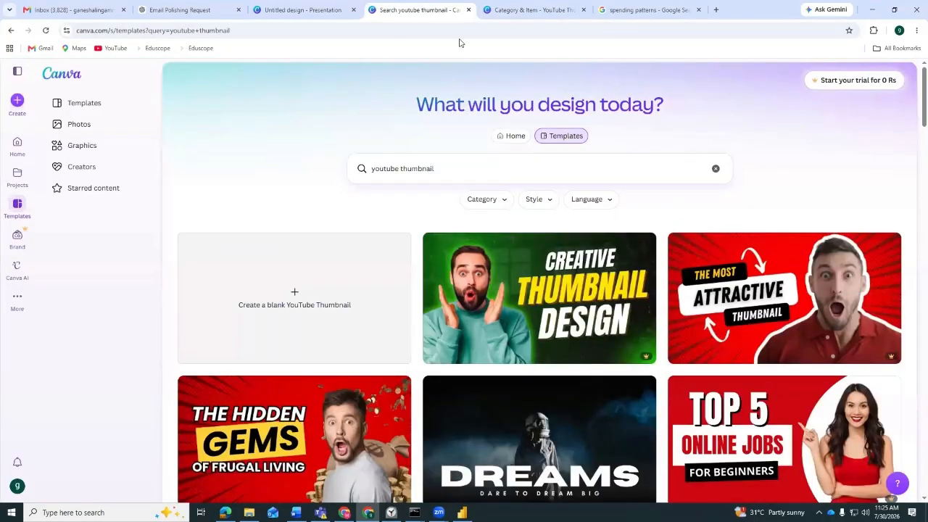
pyautogui.click(321, 6)
pyautogui.moveTo(309, 7); pyautogui.dragTo(382, 7)
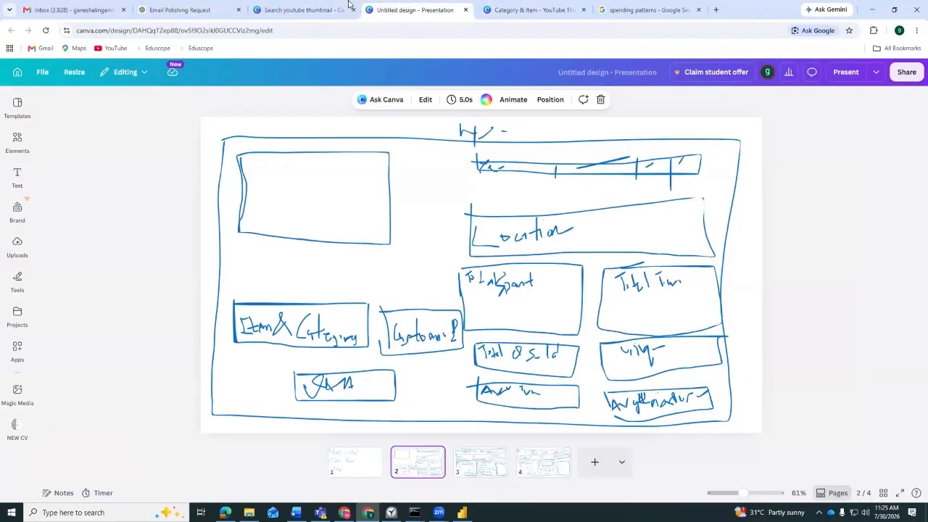
pyautogui.click(353, 9)
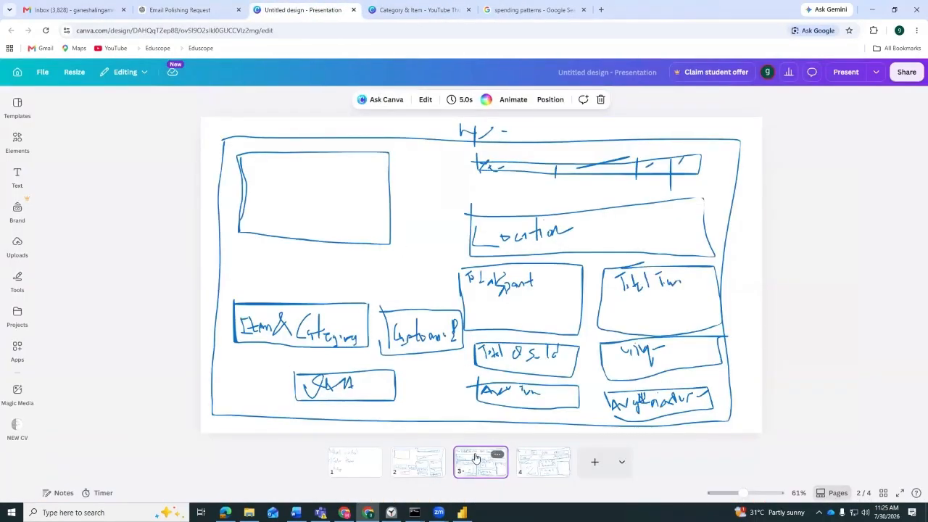
pyautogui.click(468, 465)
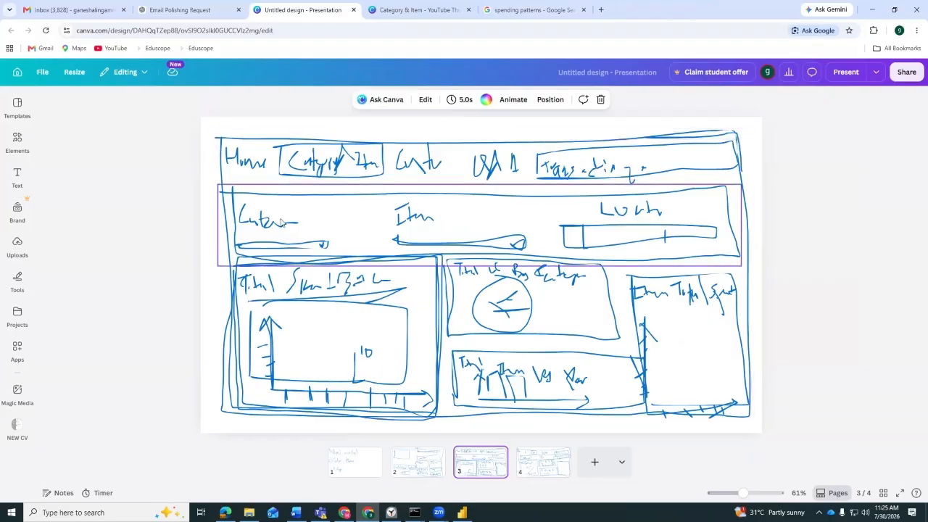
pyautogui.hotkey('ctrl', 'Tab')
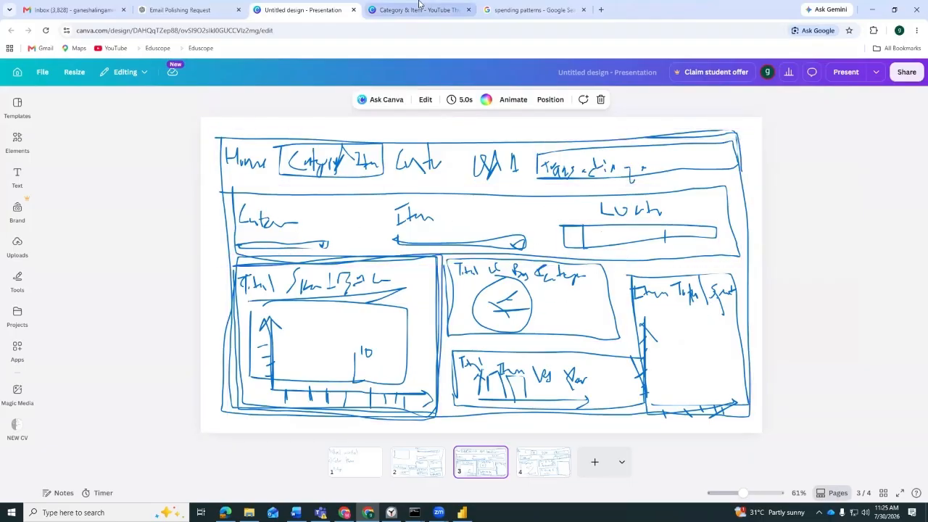
pyautogui.scroll(3, 573, 411)
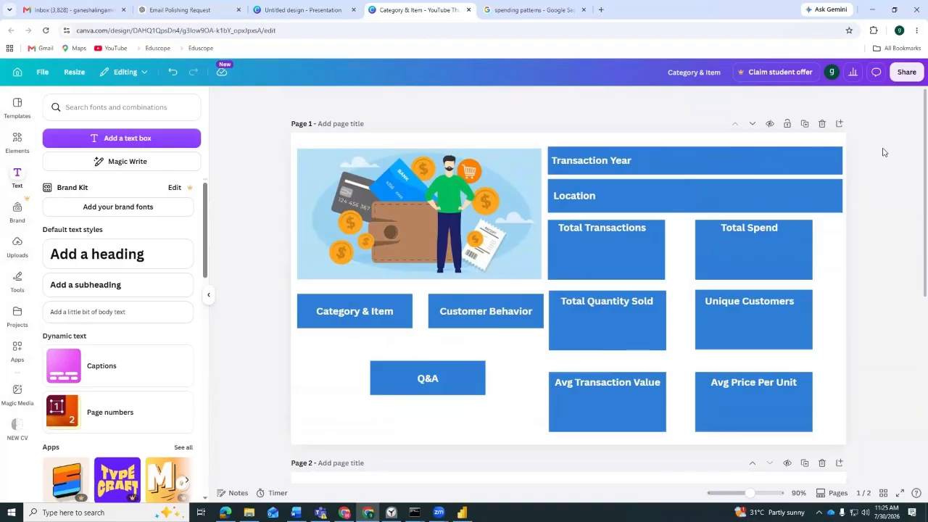
pyautogui.moveTo(884, 152); pyautogui.dragTo(557, 166)
pyautogui.click(756, 221)
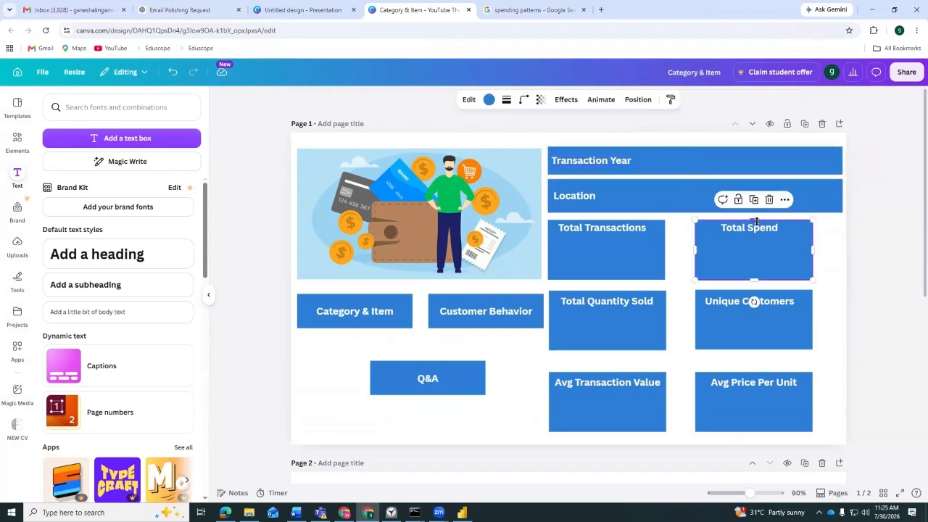
pyautogui.click(760, 231)
pyautogui.click(776, 231)
pyautogui.click(897, 176)
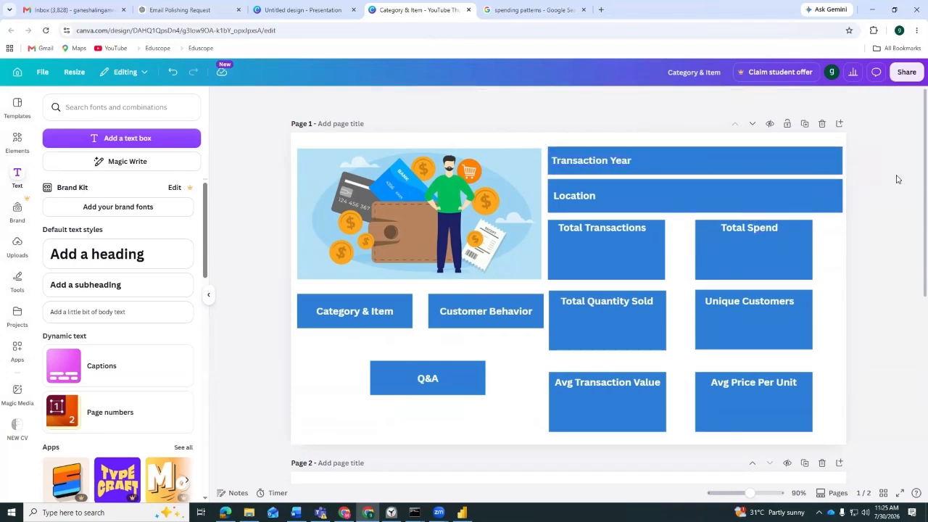
pyautogui.click(656, 252)
pyautogui.click(805, 251)
pyautogui.moveTo(813, 251)
pyautogui.mouseDown()
pyautogui.moveTo(841, 251)
pyautogui.moveTo(800, 259)
pyautogui.moveTo(813, 255)
pyautogui.mouseUp()
pyautogui.click(905, 269)
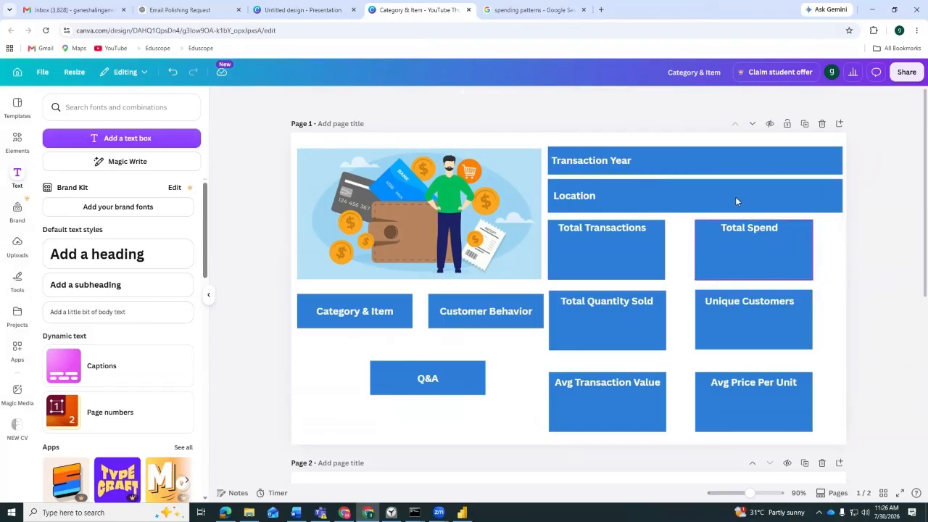
# Copy the Transaction Year bar with its label from page 1 onto page 2
pyautogui.click(793, 172)
pyautogui.moveTo(878, 140); pyautogui.dragTo(546, 176)
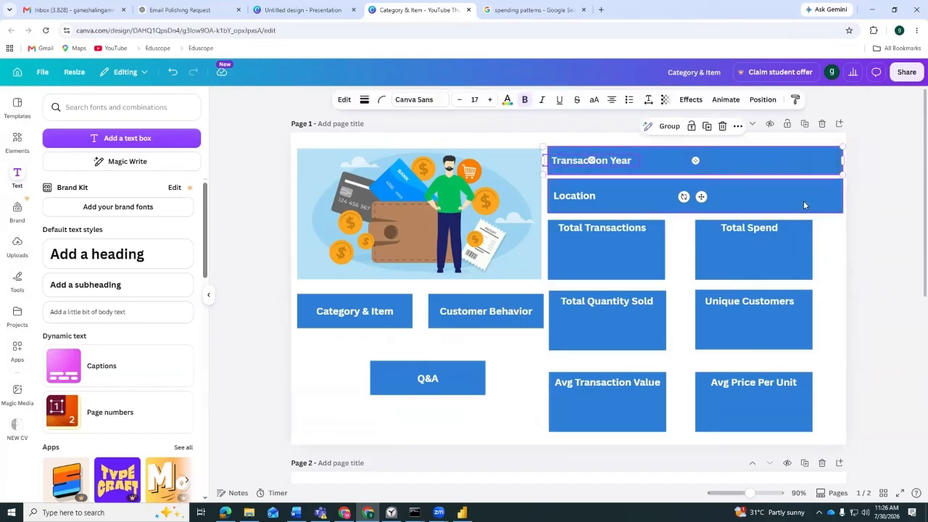
pyautogui.click(876, 155)
pyautogui.moveTo(875, 153); pyautogui.dragTo(547, 175)
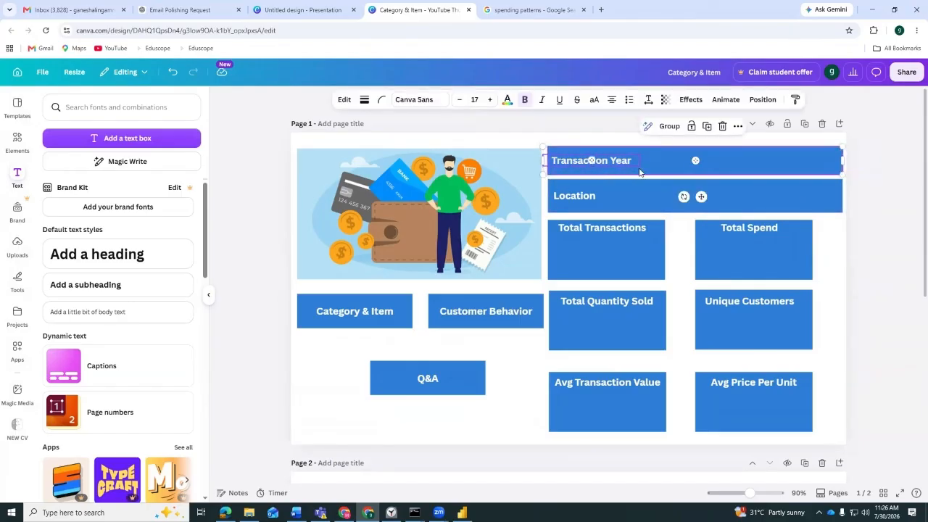
pyautogui.hotkey('ctrl', 'c')
pyautogui.scroll(-6, 585, 263)
pyautogui.click(585, 264)
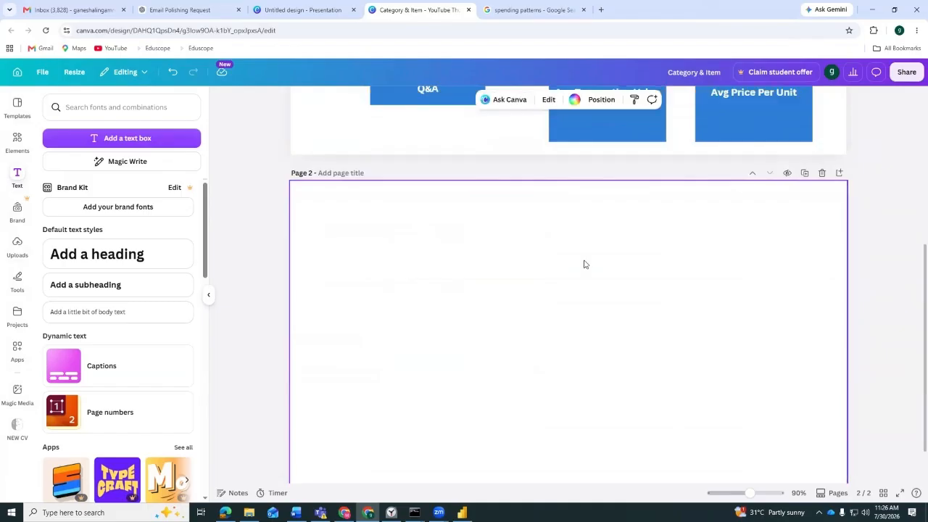
pyautogui.hotkey('ctrl', 'v')
pyautogui.click(667, 252)
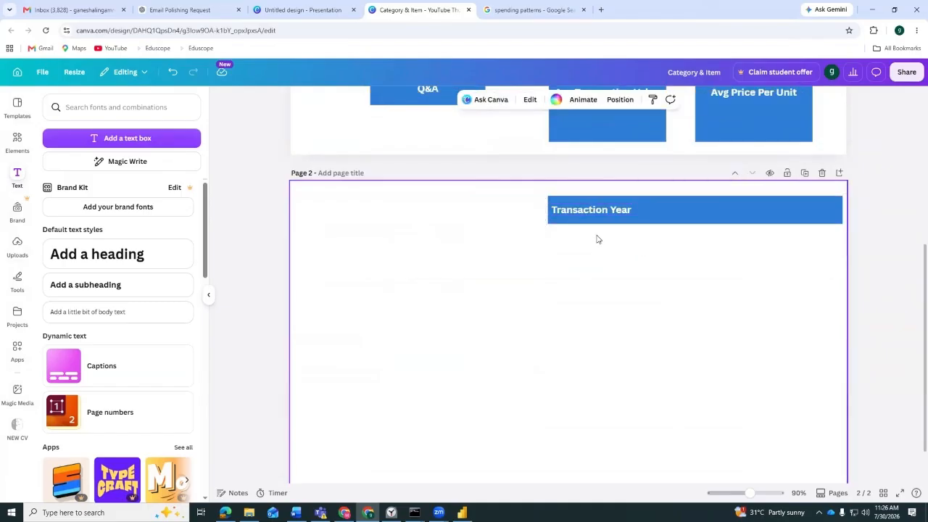
# Try placing a copy of the Avg Price Per Unit card with its label on page 2, and delete it
pyautogui.scroll(1, 513, 237)
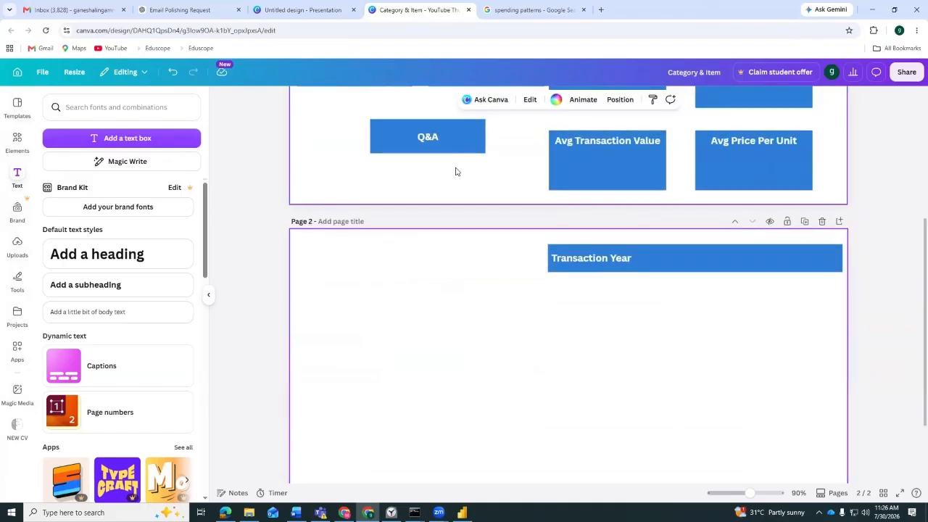
pyautogui.scroll(3, 435, 244)
pyautogui.click(433, 283)
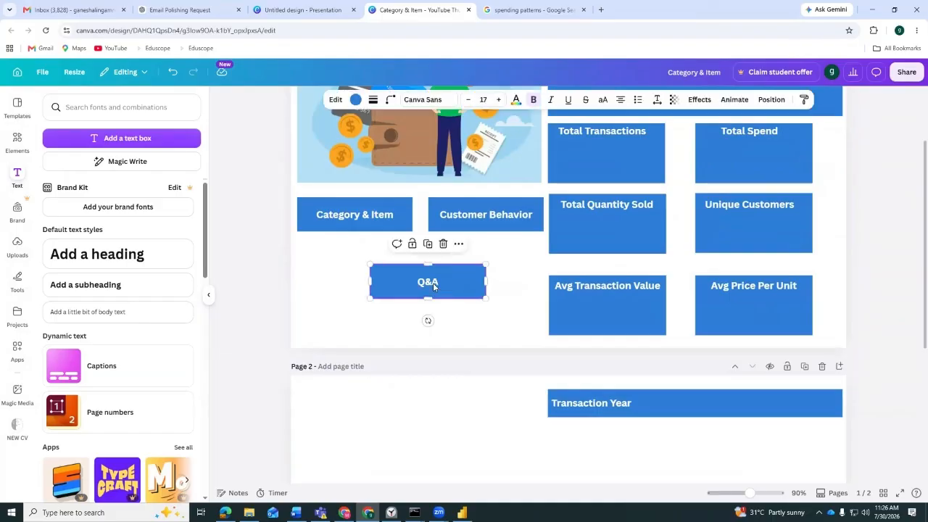
pyautogui.click(591, 286)
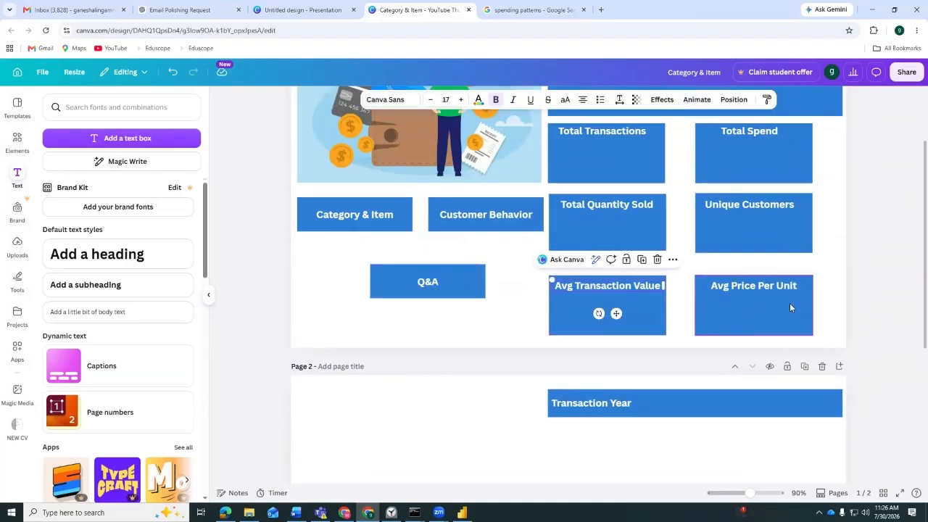
pyautogui.moveTo(854, 268); pyautogui.dragTo(340, 428)
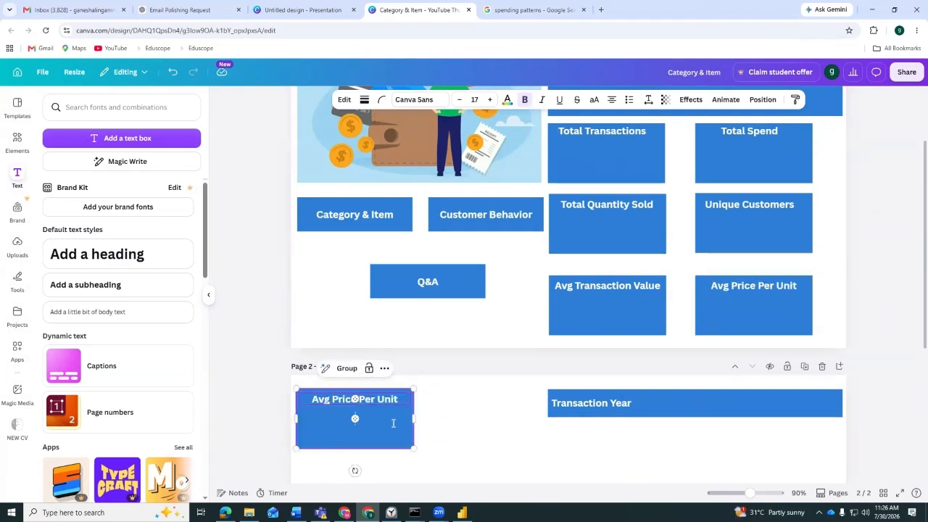
pyautogui.click(456, 460)
pyautogui.click(390, 429)
pyautogui.press('Delete')
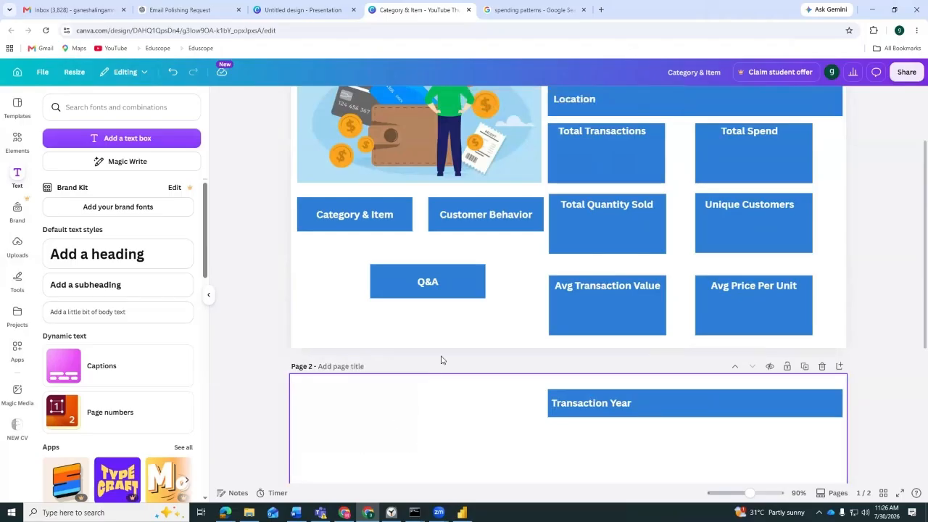
# Place a copy of the Transaction Year label at page 2's upper-left corner and replace its text with "Home"
pyautogui.click(616, 409)
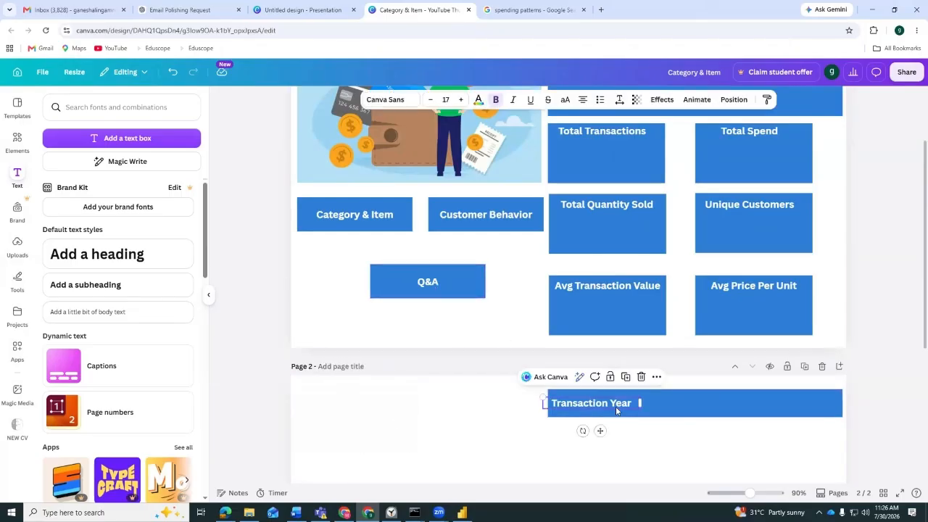
pyautogui.moveTo(616, 406); pyautogui.dragTo(374, 403)
pyautogui.doubleClick(376, 403)
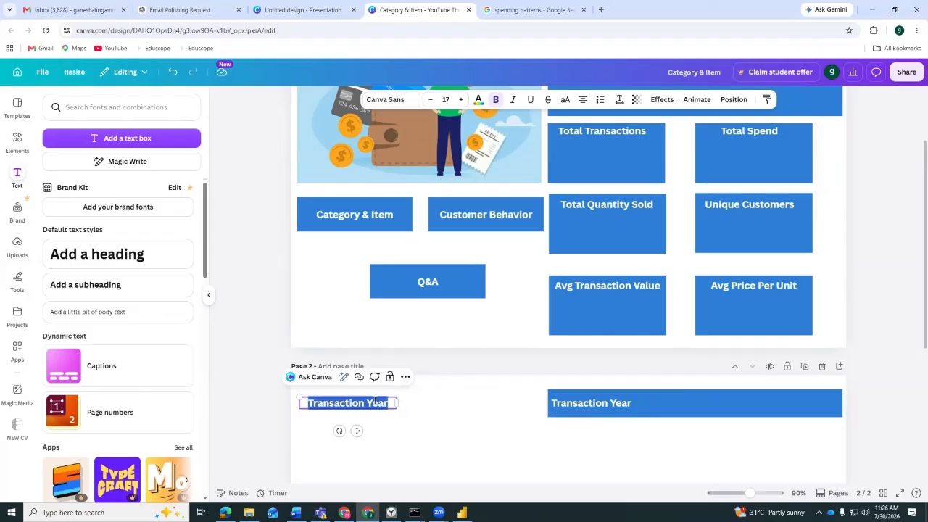
pyautogui.press('BackSpace')
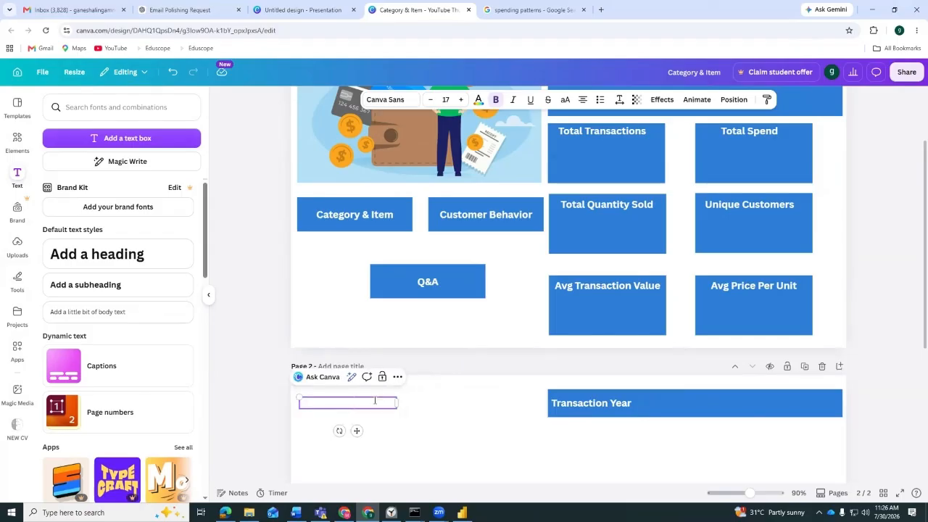
# Change the Home label's text color to black, keeping it bold
pyautogui.moveTo(328, 401); pyautogui.dragTo(363, 403)
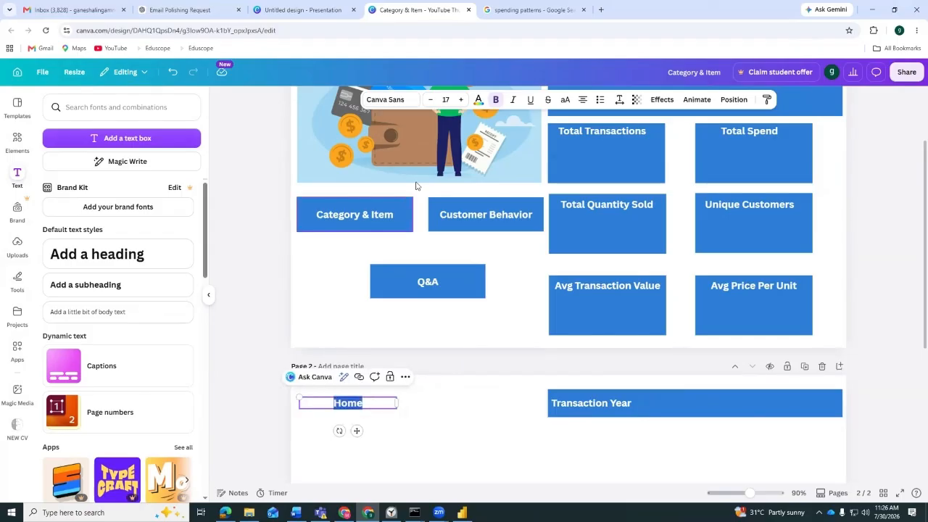
pyautogui.click(499, 102)
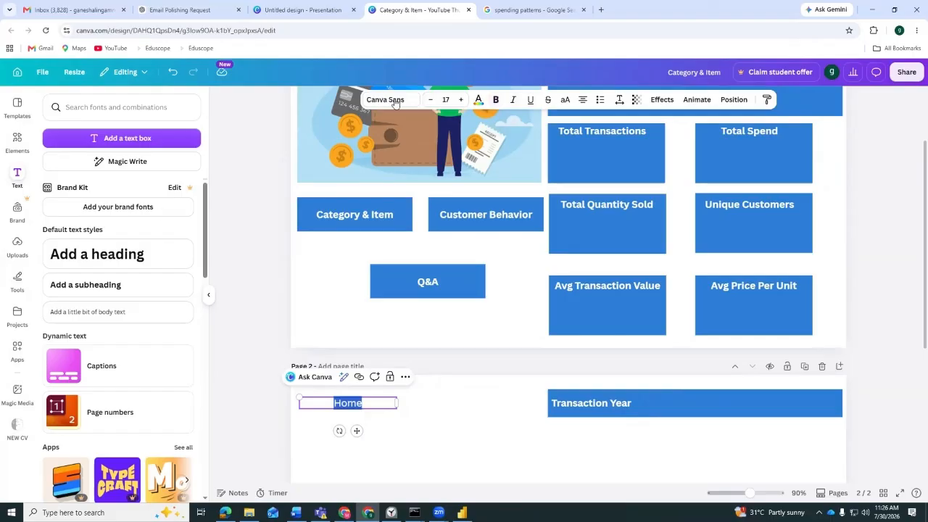
pyautogui.click(478, 99)
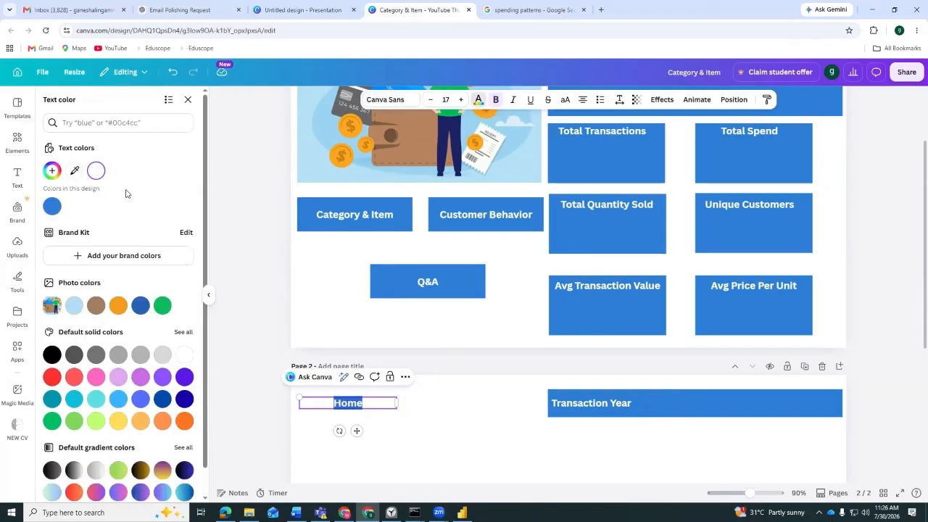
pyautogui.click(51, 354)
pyautogui.click(472, 433)
# Duplicate the Home label on page 2 and change the copy's text to "Category & Item"
pyautogui.click(360, 405)
pyautogui.moveTo(361, 405)
pyautogui.mouseDown()
pyautogui.moveTo(320, 397)
pyautogui.moveTo(373, 398)
pyautogui.mouseUp()
pyautogui.doubleClick(373, 399)
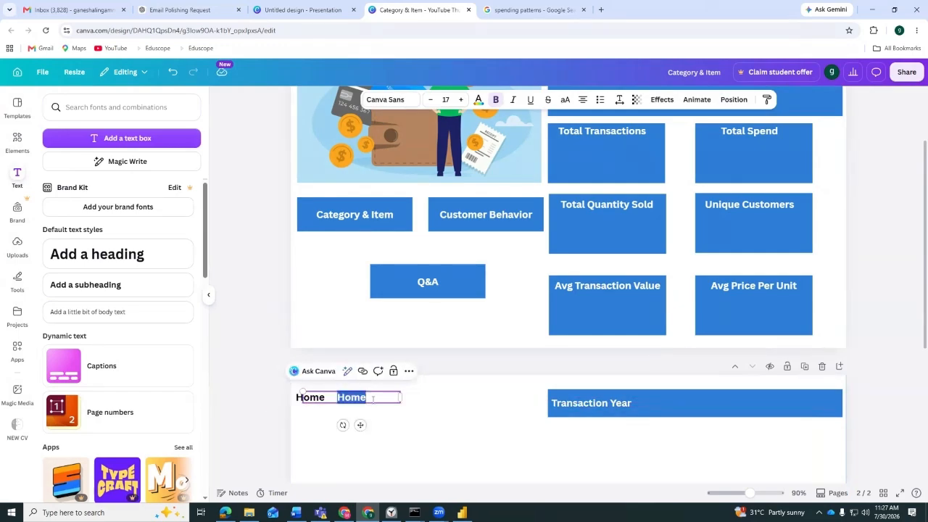
pyautogui.write('C')
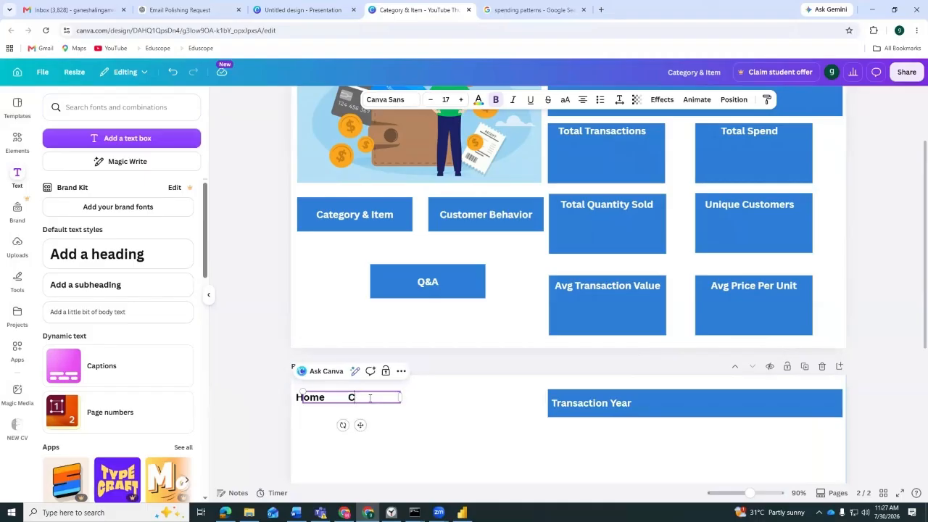
pyautogui.press('BackSpace')
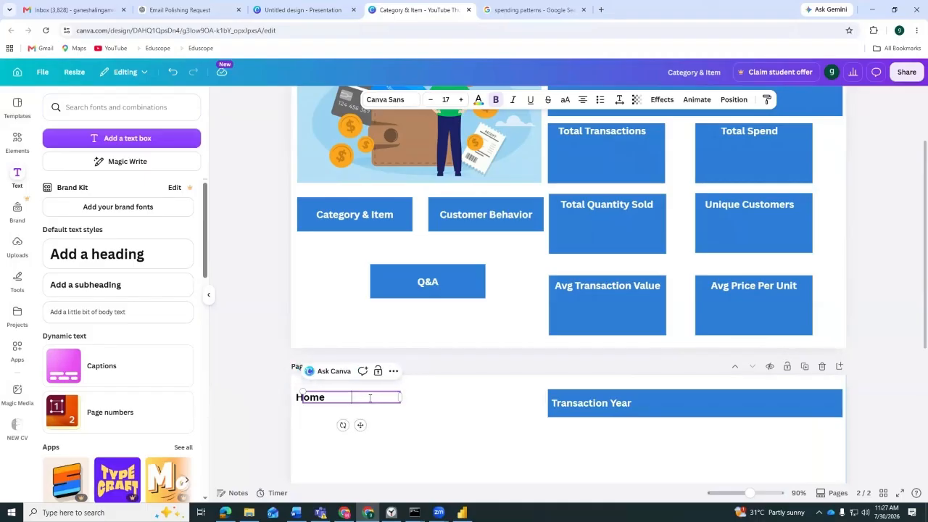
pyautogui.write('Category')
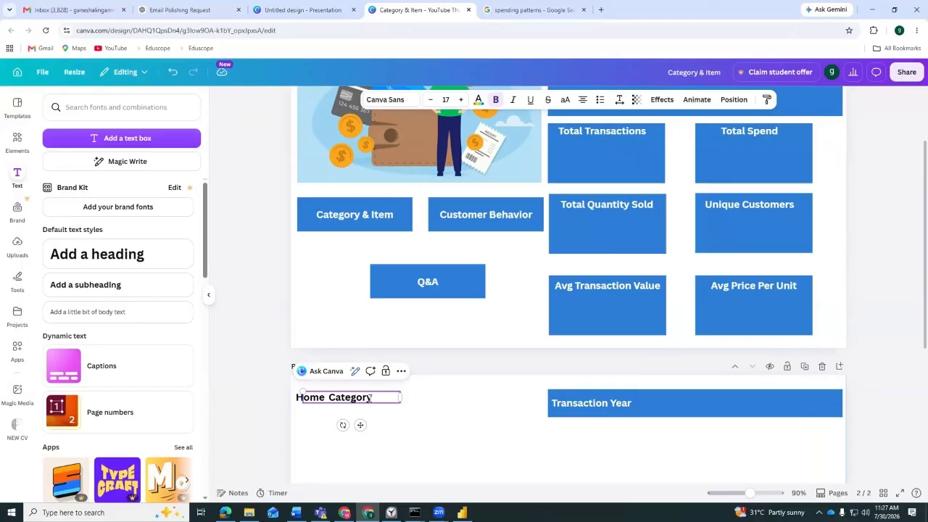
pyautogui.write('& Item')
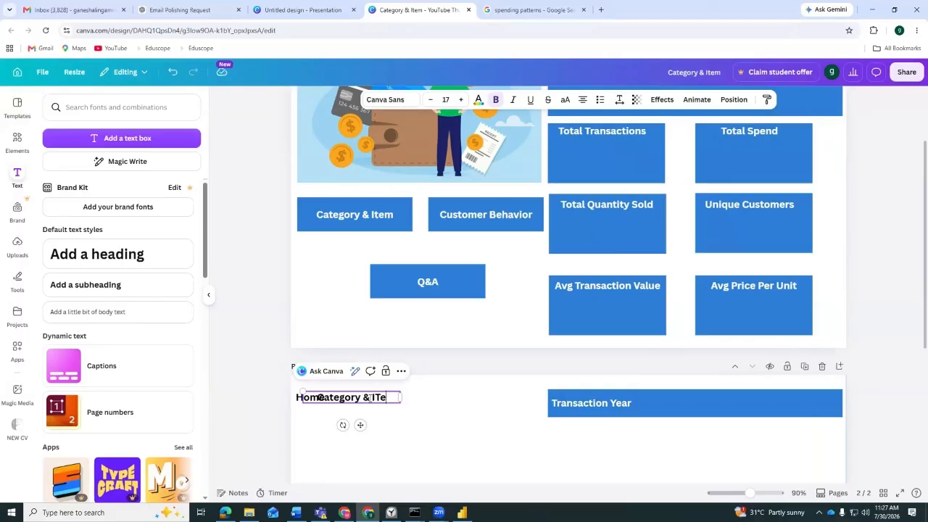
pyautogui.press('BackSpace')
pyautogui.press('BackSpace')
pyautogui.write('me')
pyautogui.press('BackSpace')
pyautogui.press('BackSpace')
pyautogui.write('em')
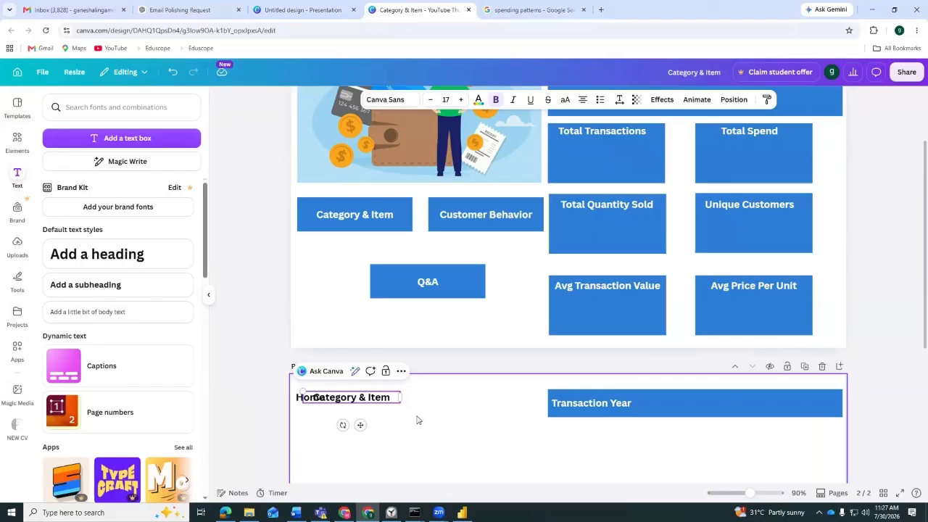
# Space out the navigation labels, placing Category & Item to the right of Home
pyautogui.moveTo(382, 401); pyautogui.dragTo(411, 401)
pyautogui.click(474, 420)
pyautogui.moveTo(323, 398); pyautogui.dragTo(319, 397)
# Shift the Transaction Year label on page 2 to the right and shorten its blue bar from the left edge
pyautogui.click(622, 406)
pyautogui.moveTo(621, 405); pyautogui.dragTo(638, 404)
pyautogui.click(549, 406)
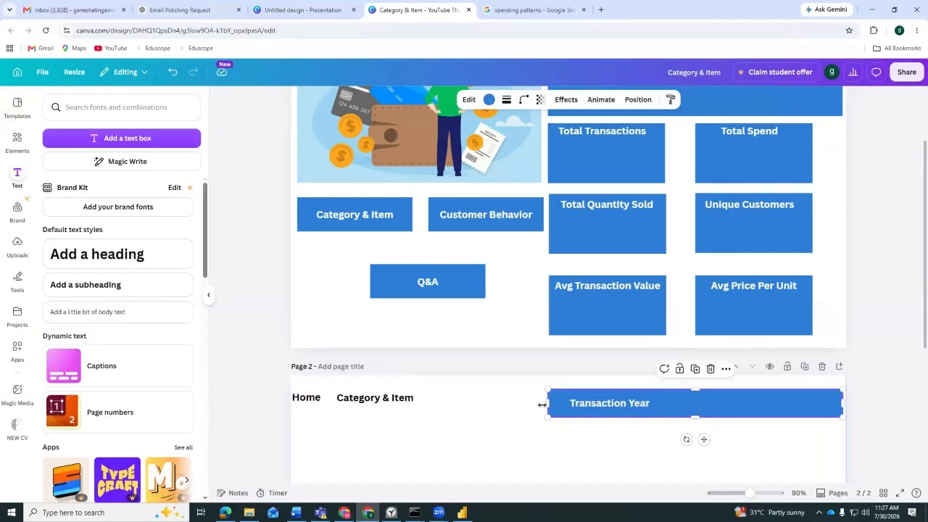
pyautogui.moveTo(549, 407); pyautogui.dragTo(565, 412)
# Place a copy of the Category & Item label to its right and change the copy's text to "Customer Behavior"
pyautogui.click(403, 403)
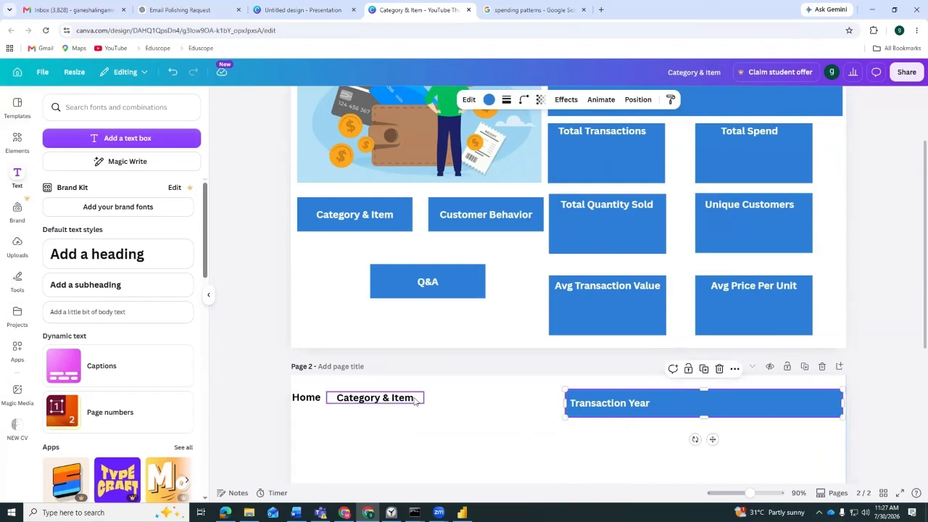
pyautogui.hotkey('ctrl', 'd')
pyautogui.moveTo(406, 407); pyautogui.dragTo(488, 396)
pyautogui.doubleClick(488, 397)
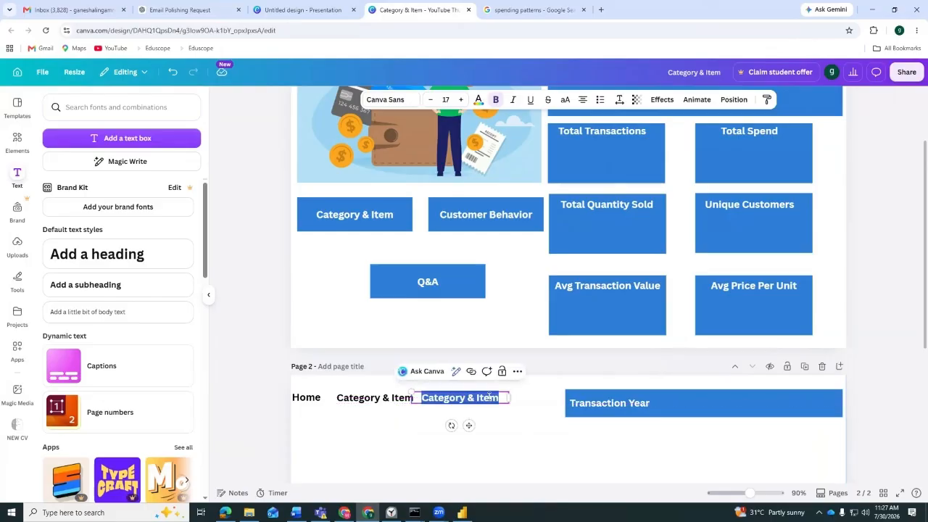
pyautogui.write('Cus')
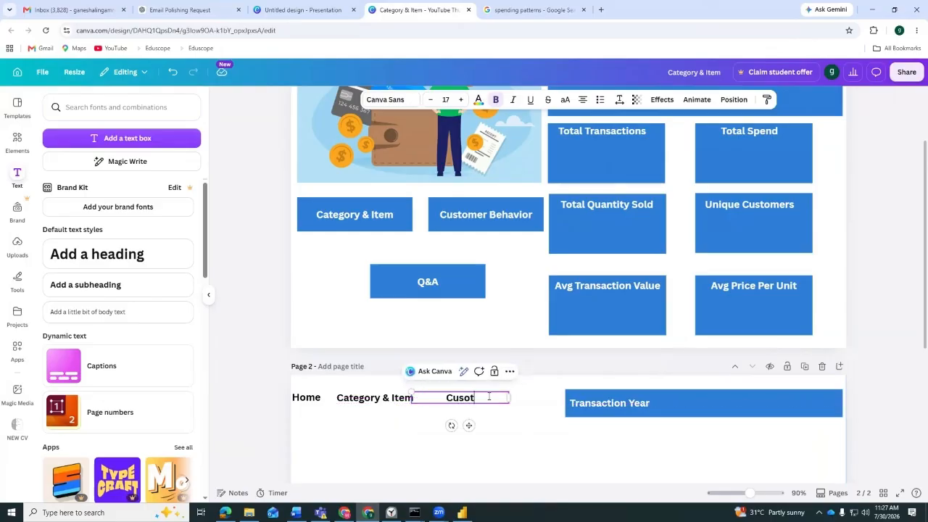
pyautogui.write('tomer Behavior')
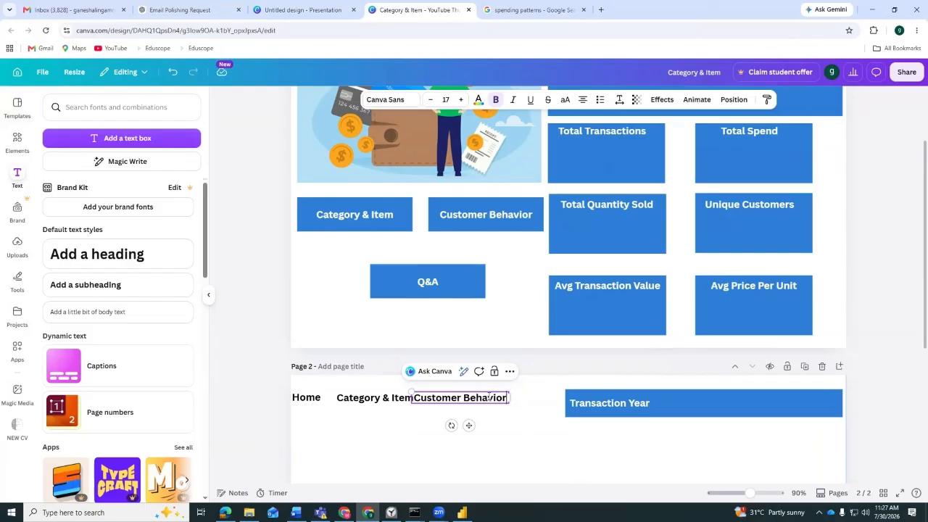
pyautogui.click(518, 421)
# Paste another copy of the Category & Item label below the navigation row and change its text to "Q&A"
pyautogui.hotkey('ctrl', 'v')
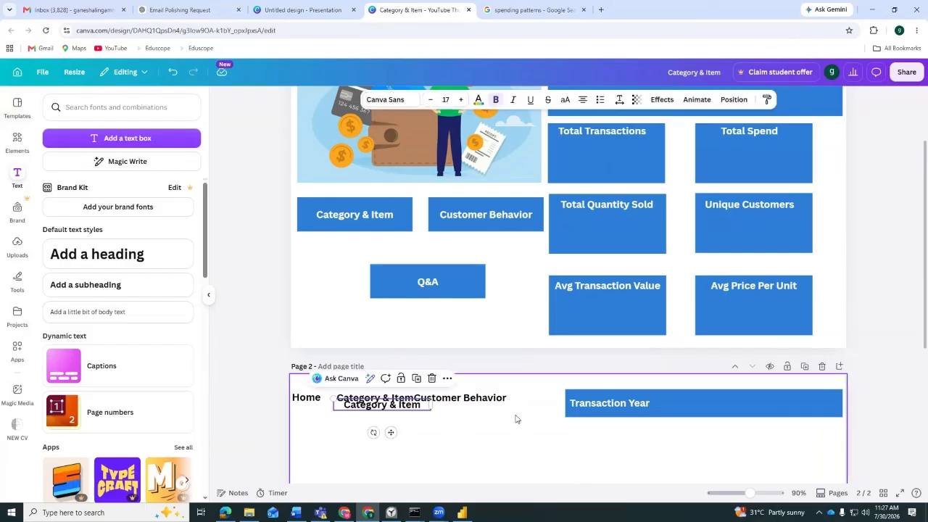
pyautogui.moveTo(412, 405); pyautogui.dragTo(533, 445)
pyautogui.doubleClick(534, 445)
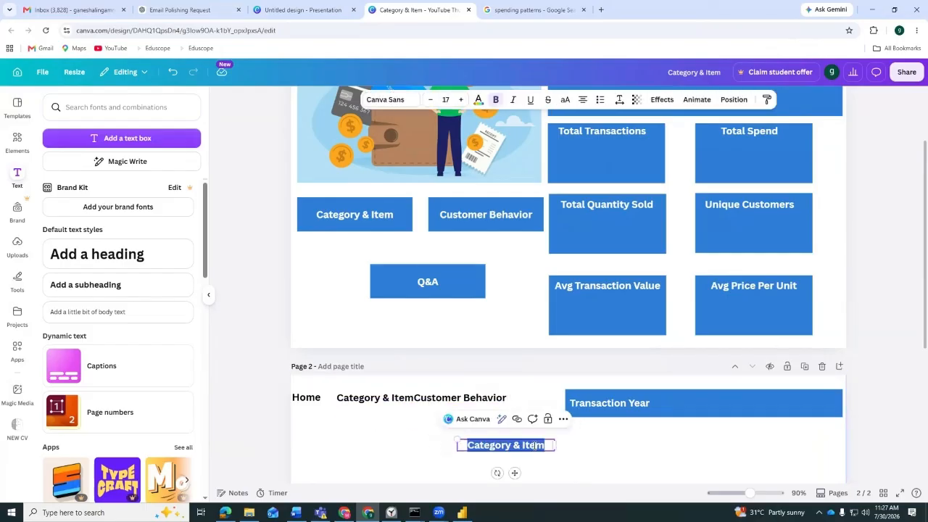
pyautogui.write('Q&A')
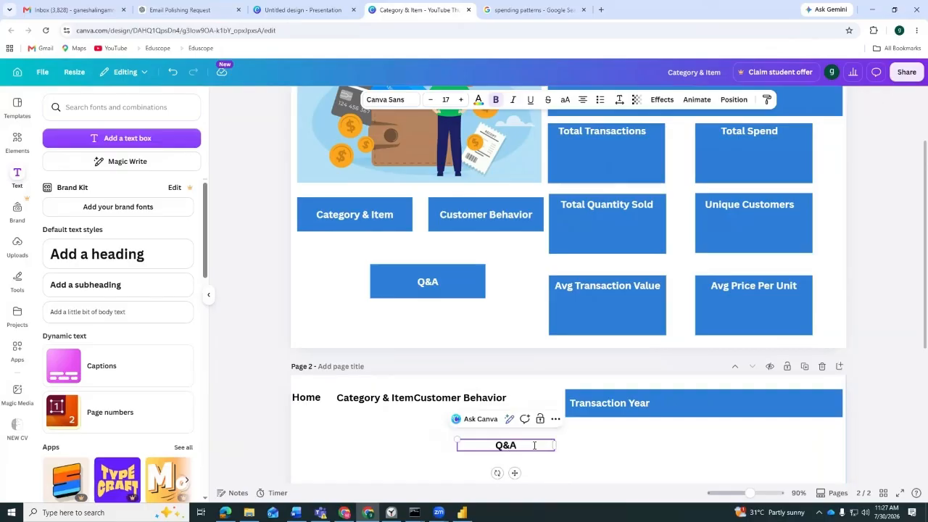
pyautogui.click(628, 446)
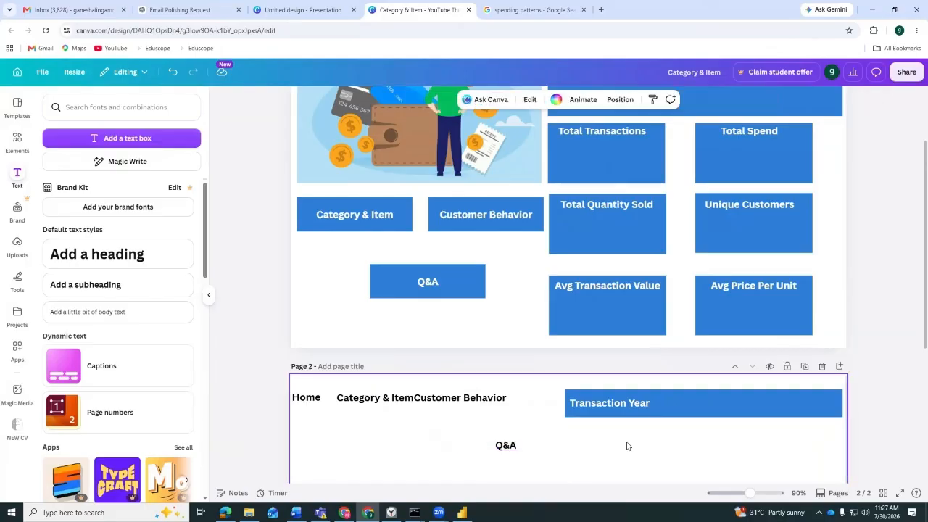
# Move the Q&A label into the row beside the Transaction Year bar and nudge Customer Behavior right to even the spacing
pyautogui.moveTo(515, 444); pyautogui.dragTo(549, 401)
pyautogui.click(476, 403)
pyautogui.press('Right')
pyautogui.press('Right')
pyautogui.press('Right')
pyautogui.press('Right')
pyautogui.press('Right')
pyautogui.press('Right')
pyautogui.press('Right')
pyautogui.press('Right')
pyautogui.press('Right')
pyautogui.press('Right')
pyautogui.press('Right')
pyautogui.press('Right')
pyautogui.press('Right')
pyautogui.press('Right')
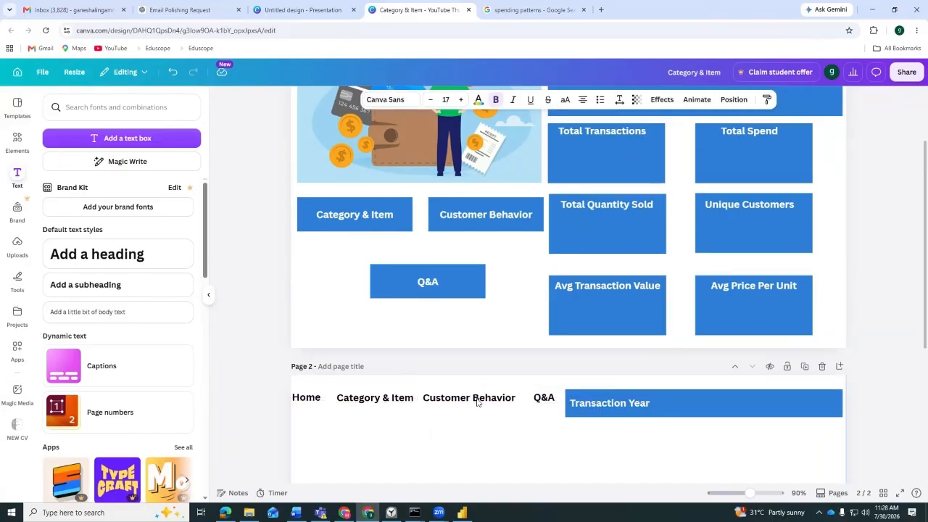
pyautogui.click(509, 438)
# Nudge the Transaction Year label slightly right and trim the blue bar's left edge to leave a gap after Q&A
pyautogui.scroll(-2, 653, 433)
pyautogui.click(745, 318)
pyautogui.moveTo(840, 307); pyautogui.dragTo(843, 307)
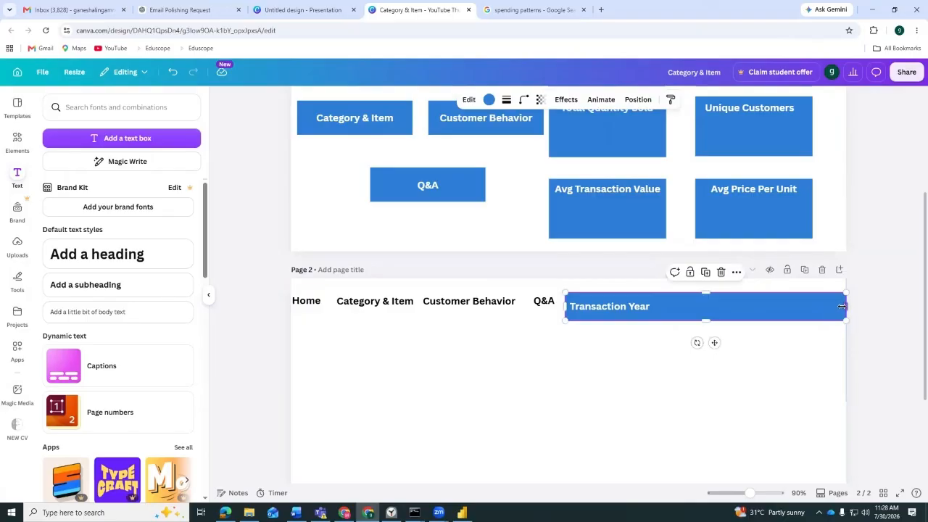
pyautogui.click(608, 305)
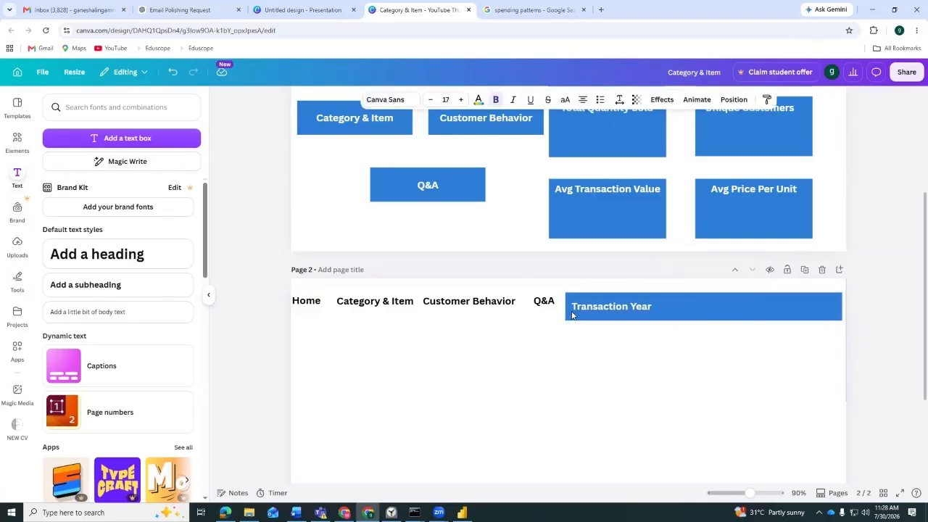
pyautogui.click(603, 331)
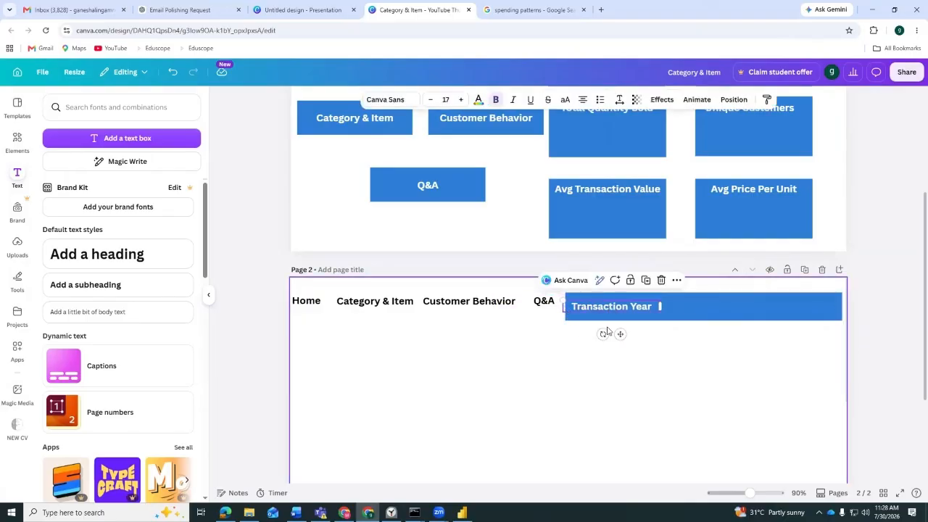
pyautogui.click(570, 315)
pyautogui.moveTo(568, 306); pyautogui.dragTo(570, 308)
pyautogui.click(535, 329)
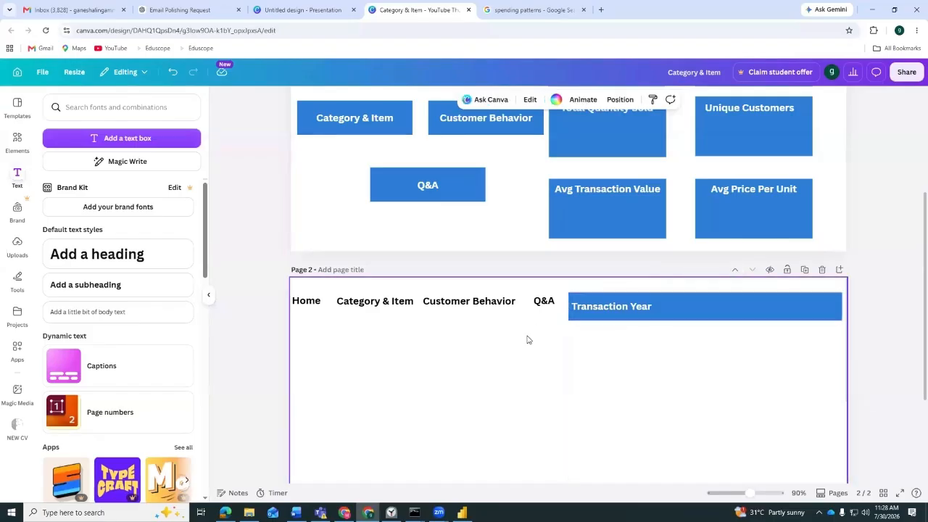
pyautogui.scroll(2, 458, 355)
pyautogui.scroll(2, 479, 362)
pyautogui.scroll(-5, 481, 362)
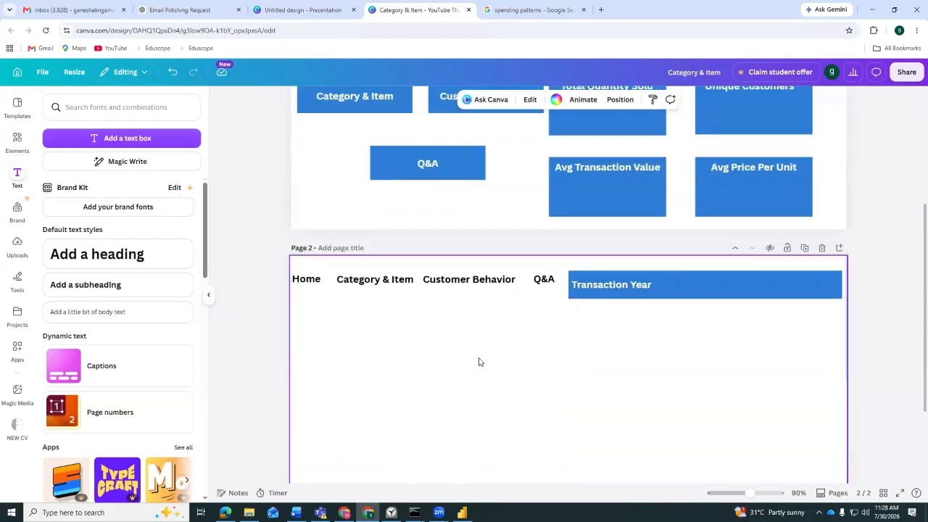
pyautogui.scroll(1, 480, 363)
pyautogui.click(314, 255)
pyautogui.click(364, 266)
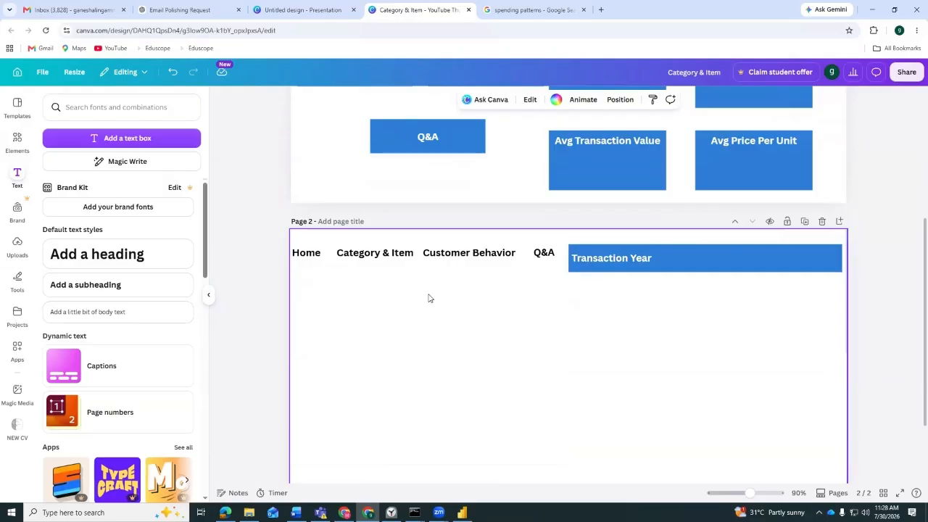
pyautogui.click(406, 253)
pyautogui.click(421, 297)
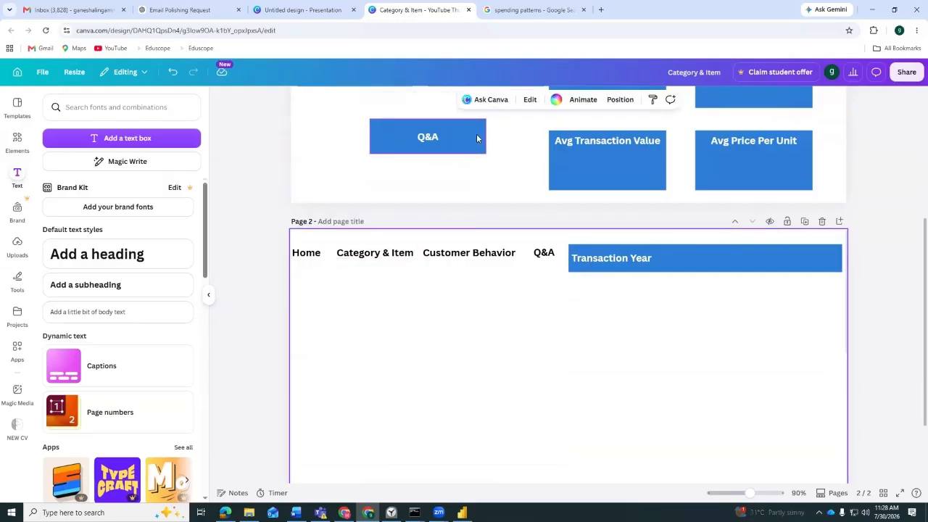
# Place a copy of page 1's Q&A button over page 2's Category & Item label, narrow it from the left, and clear its text
pyautogui.click(477, 139)
pyautogui.moveTo(477, 139); pyautogui.dragTo(415, 262)
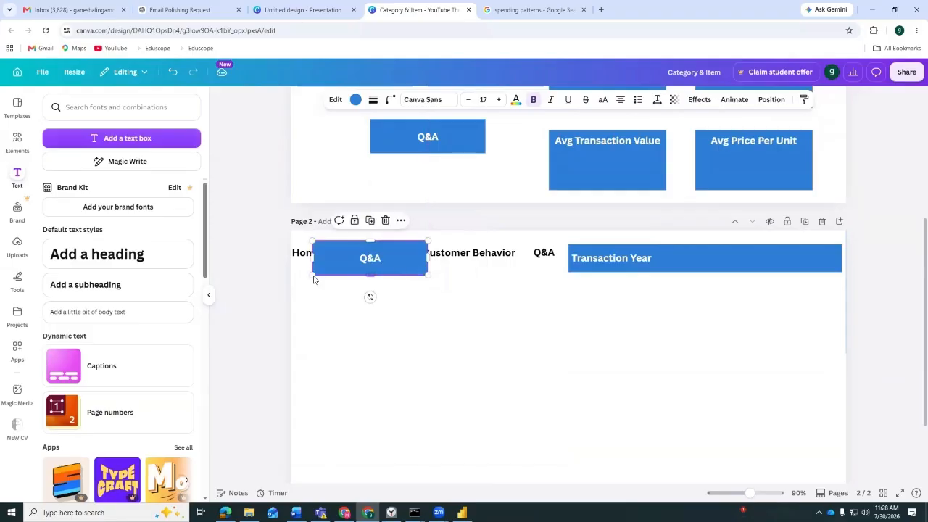
pyautogui.moveTo(311, 260); pyautogui.dragTo(322, 261)
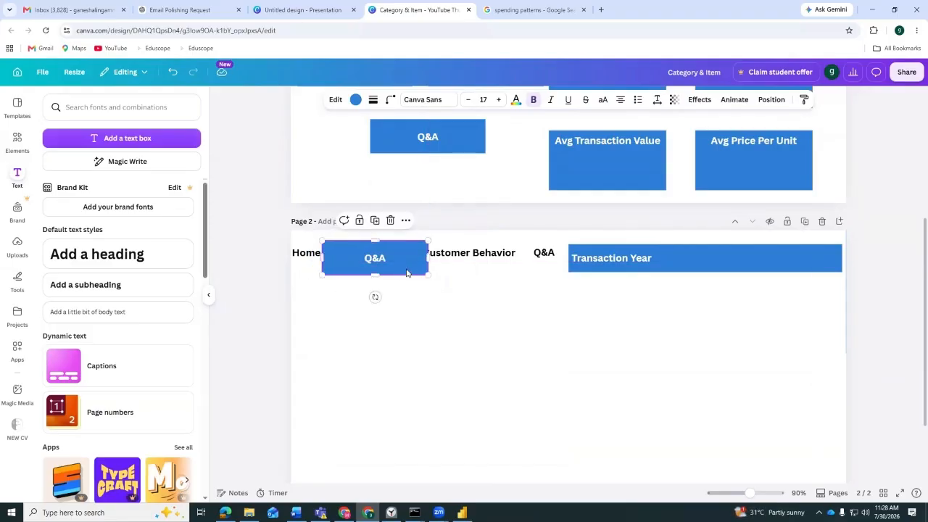
pyautogui.doubleClick(379, 261)
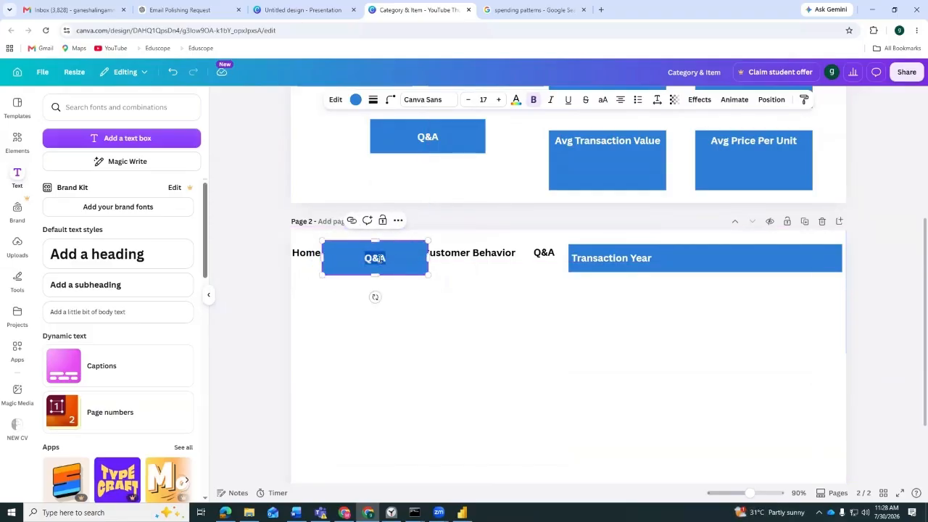
pyautogui.press('BackSpace')
# Send the emptied blue box on page 2 backward so it sits behind the Category & Item label
pyautogui.rightClick(399, 258)
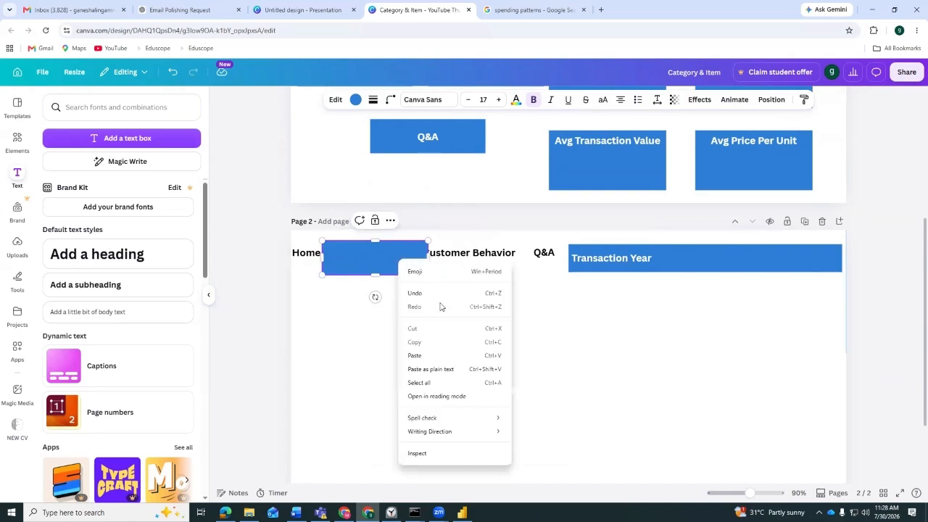
pyautogui.click(628, 377)
pyautogui.click(376, 268)
pyautogui.rightClick(375, 269)
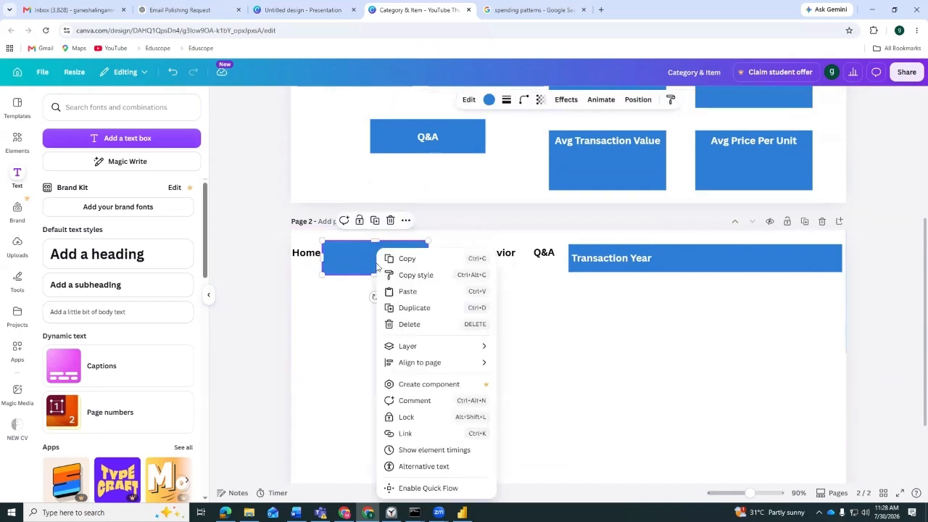
pyautogui.moveTo(430, 351)
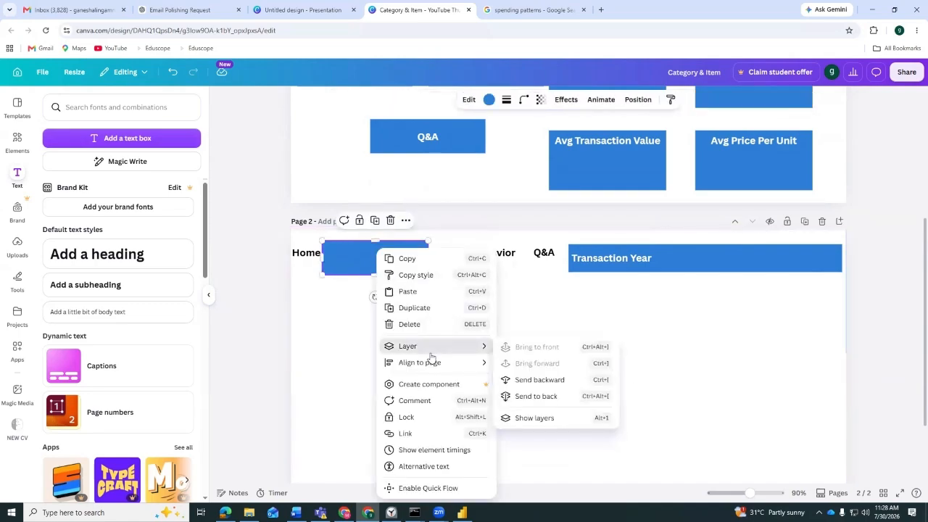
pyautogui.click(559, 380)
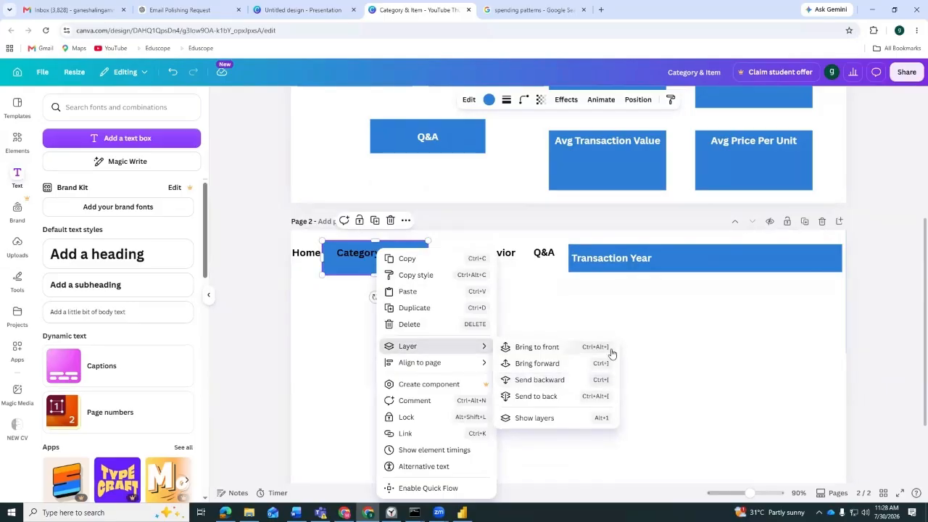
# Trim both sides of the blue box so it fits closely around the Category & Item label
pyautogui.click(467, 275)
pyautogui.moveTo(429, 258); pyautogui.dragTo(421, 260)
pyautogui.moveTo(322, 259); pyautogui.dragTo(379, 269)
# Change page 2's Category & Item label text to white
pyautogui.doubleClick(418, 261)
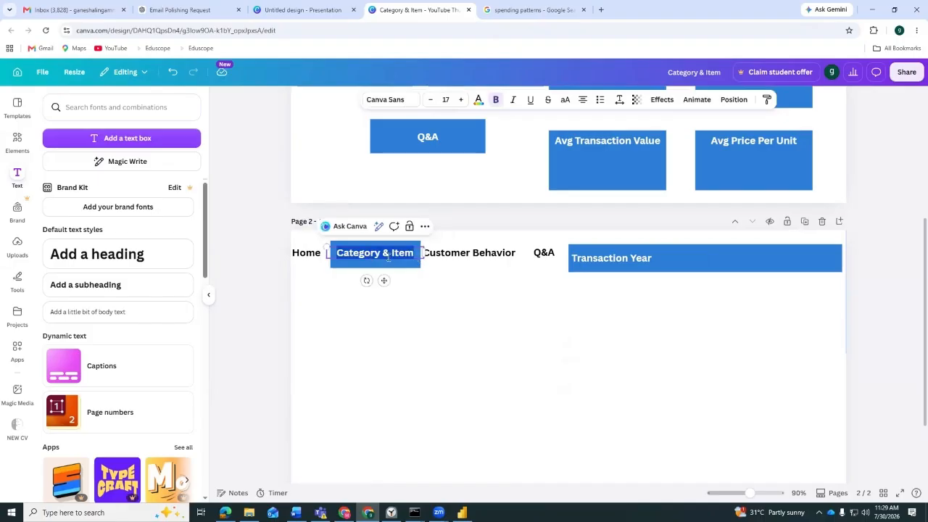
pyautogui.click(478, 101)
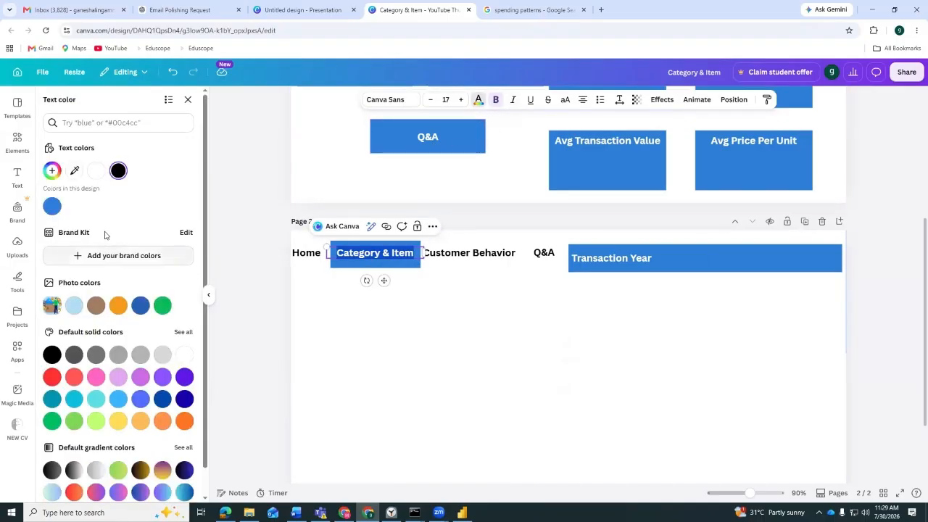
pyautogui.click(96, 170)
pyautogui.click(451, 362)
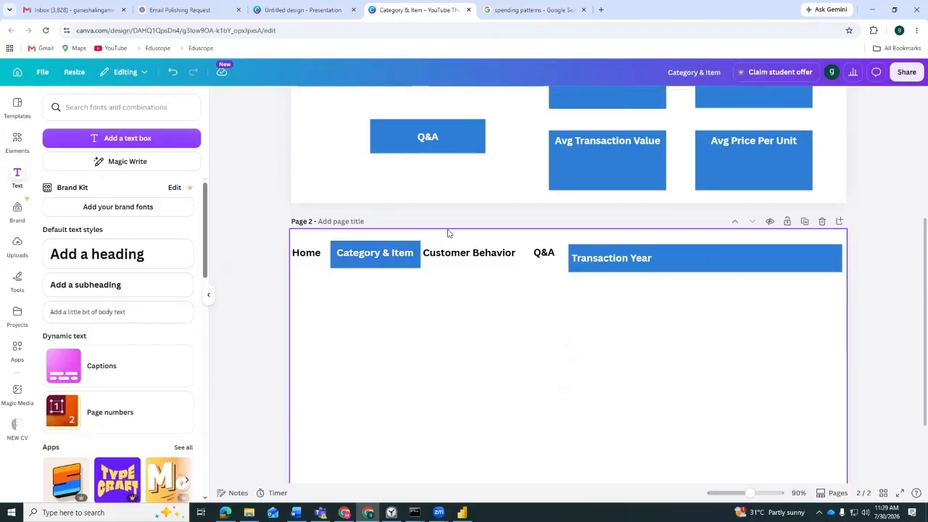
# Nudge page 2's Q&A label slightly left and Customer Behavior slightly right to even the spacing in the navigation row
pyautogui.click(545, 258)
pyautogui.press('Left')
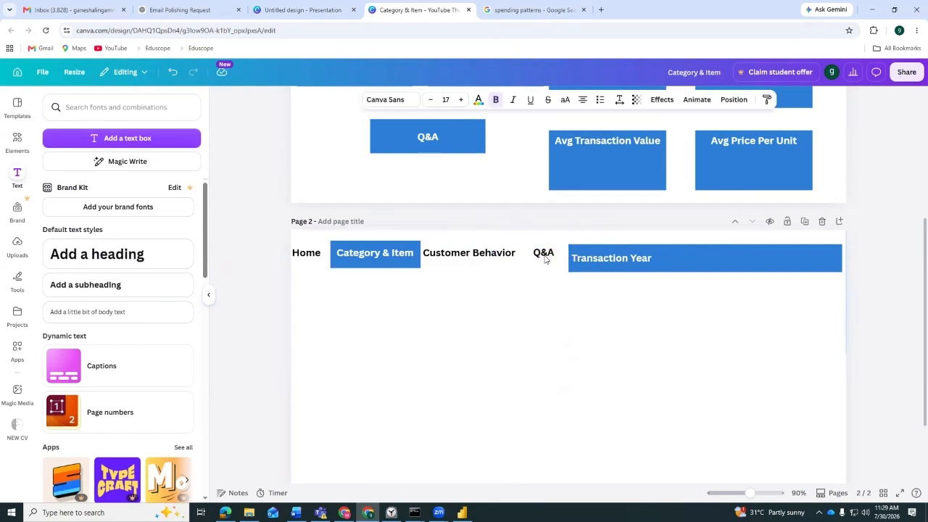
pyautogui.click(470, 299)
pyautogui.moveTo(470, 252); pyautogui.dragTo(475, 253)
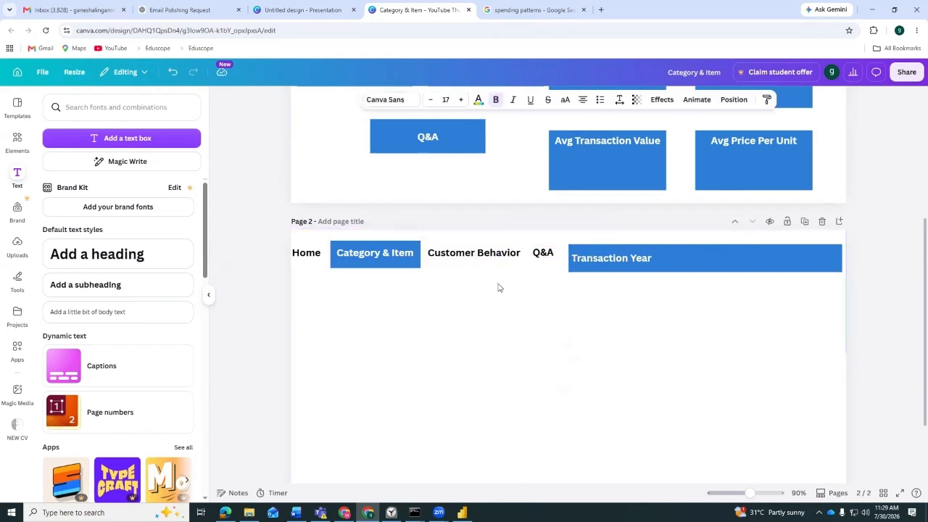
pyautogui.click(500, 340)
# Copy page 2's blue Transaction Year bar, place the copy under the navigation row, and resize it into a taller panel
pyautogui.scroll(-2, 438, 365)
pyautogui.scroll(2, 438, 365)
pyautogui.scroll(-2, 438, 364)
pyautogui.scroll(1, 607, 301)
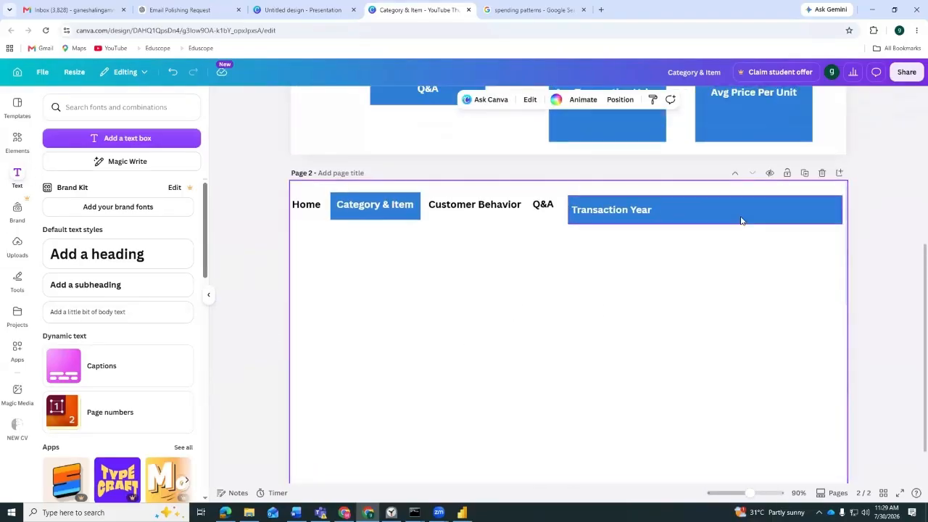
pyautogui.click(742, 219)
pyautogui.hotkey('ctrl', 'v')
pyautogui.moveTo(740, 220); pyautogui.dragTo(436, 311)
pyautogui.moveTo(455, 281)
pyautogui.mouseDown()
pyautogui.moveTo(452, 301)
pyautogui.moveTo(448, 294)
pyautogui.mouseUp()
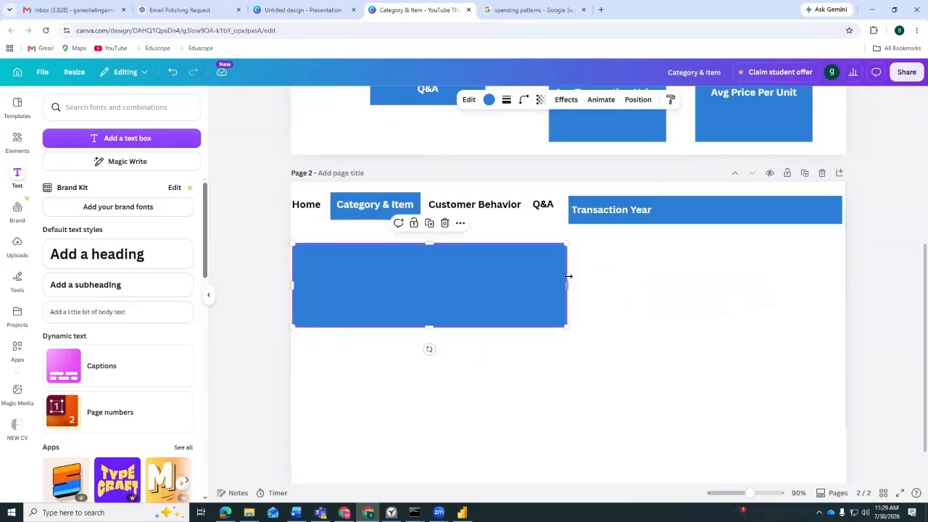
pyautogui.moveTo(567, 283); pyautogui.dragTo(843, 314)
pyautogui.moveTo(568, 327)
pyautogui.mouseDown()
pyautogui.moveTo(574, 314)
pyautogui.moveTo(574, 328)
pyautogui.mouseUp()
# Change page 1's Transaction Year label text to black
pyautogui.scroll(5, 714, 302)
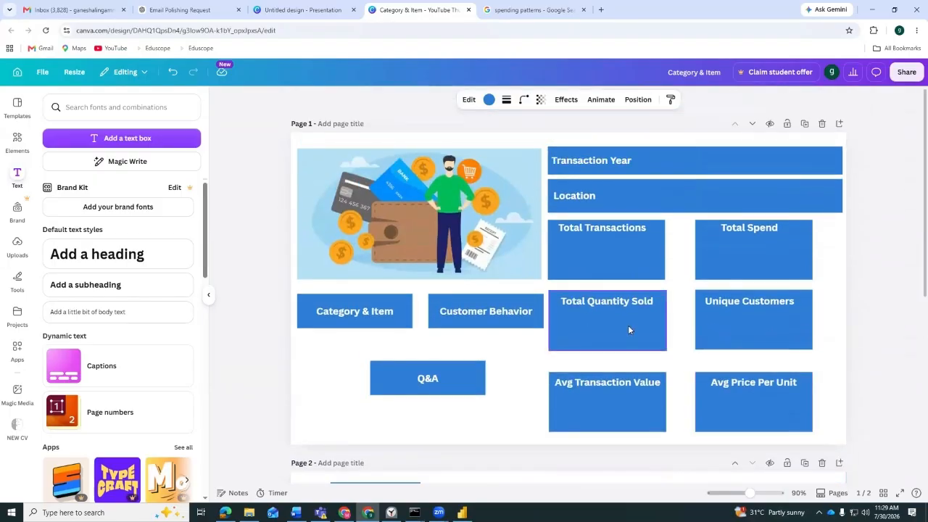
pyautogui.click(656, 193)
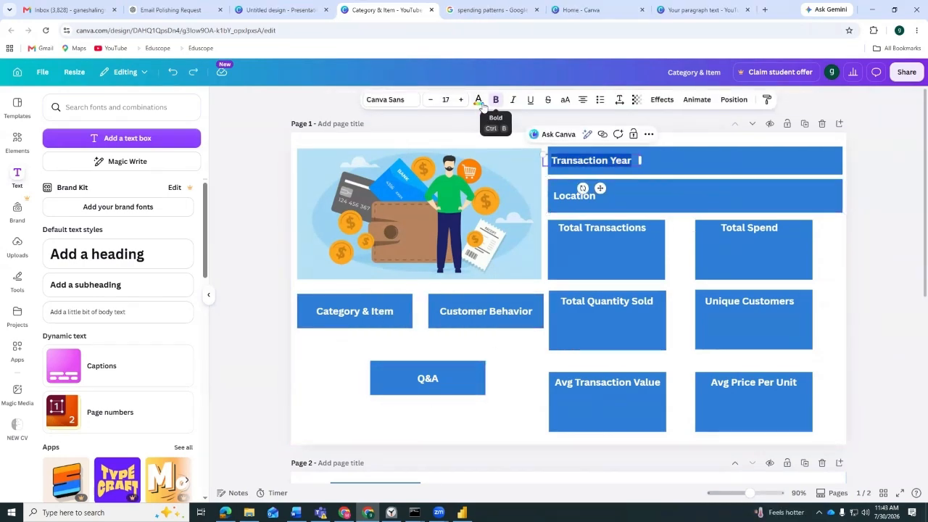
pyautogui.click(478, 100)
pyautogui.click(119, 172)
pyautogui.click(842, 223)
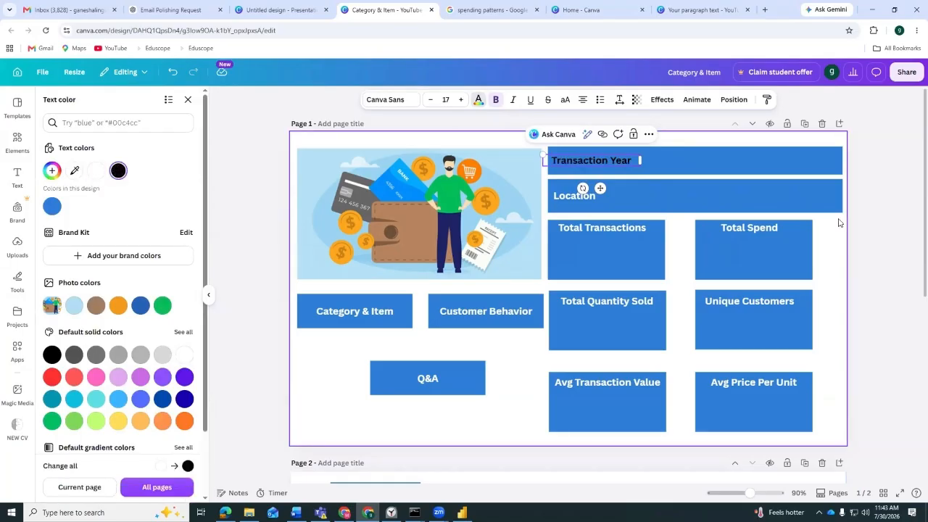
# Give page 1's Transaction Year bar a solid border and color the border blue
pyautogui.click(709, 169)
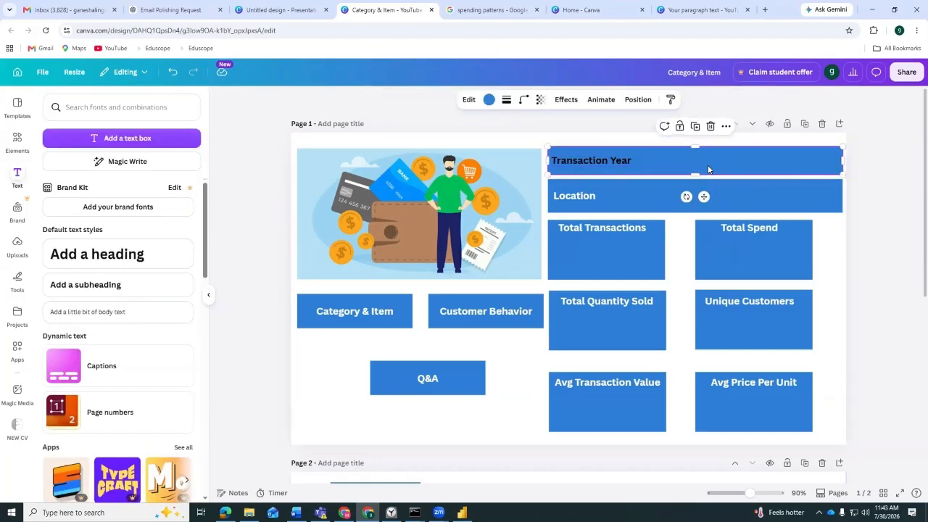
pyautogui.click(507, 101)
pyautogui.click(480, 128)
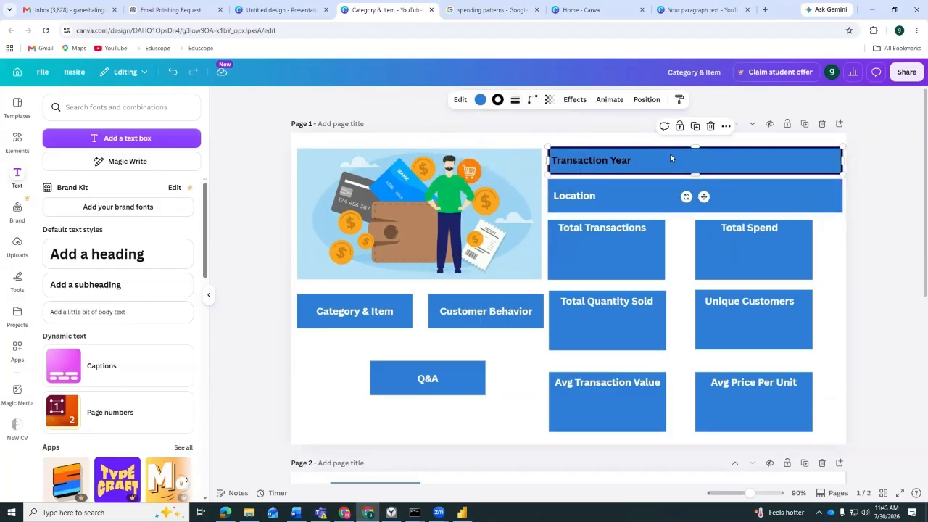
pyautogui.click(497, 100)
pyautogui.click(75, 207)
# Fill page 1's Transaction Year bar with white
pyautogui.click(754, 167)
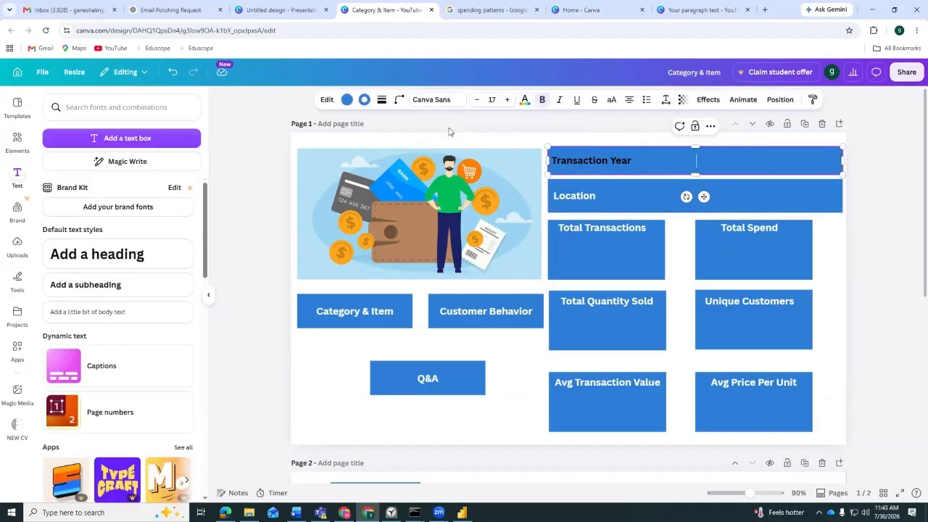
pyautogui.click(348, 101)
pyautogui.click(51, 207)
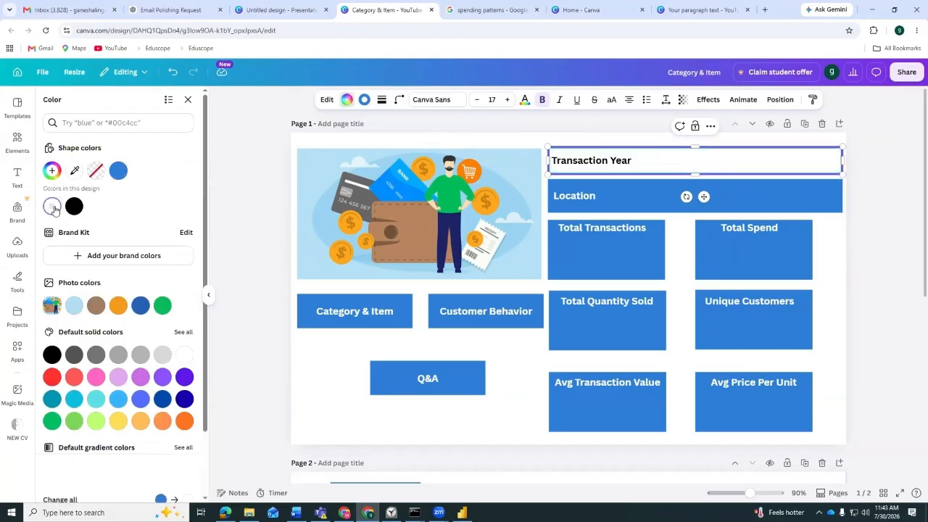
pyautogui.press('Escape')
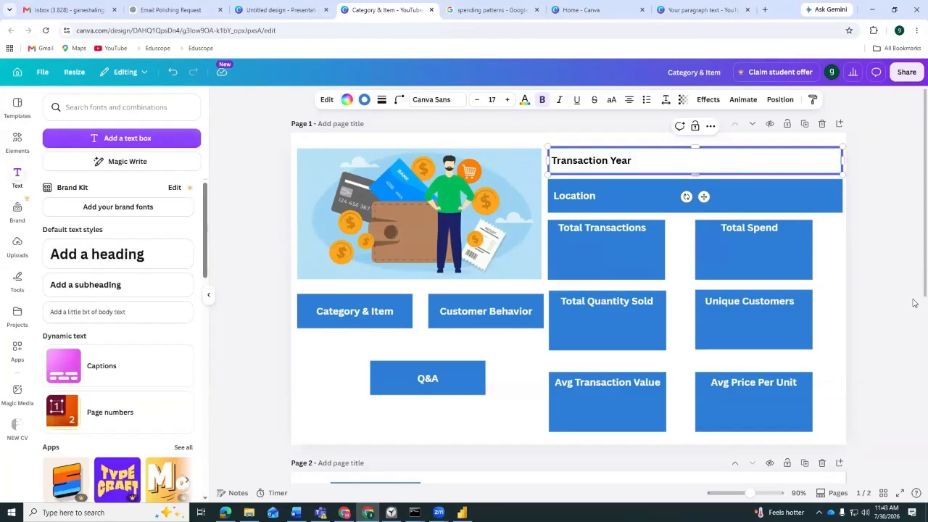
pyautogui.click(840, 348)
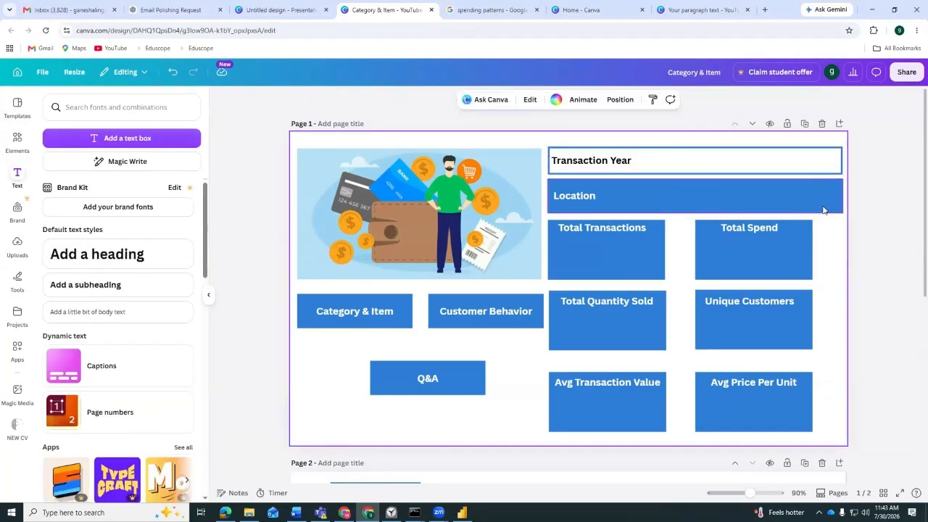
# Change page 1's Location label text to black
pyautogui.click(607, 196)
pyautogui.moveTo(608, 195); pyautogui.dragTo(596, 196)
pyautogui.click(595, 196)
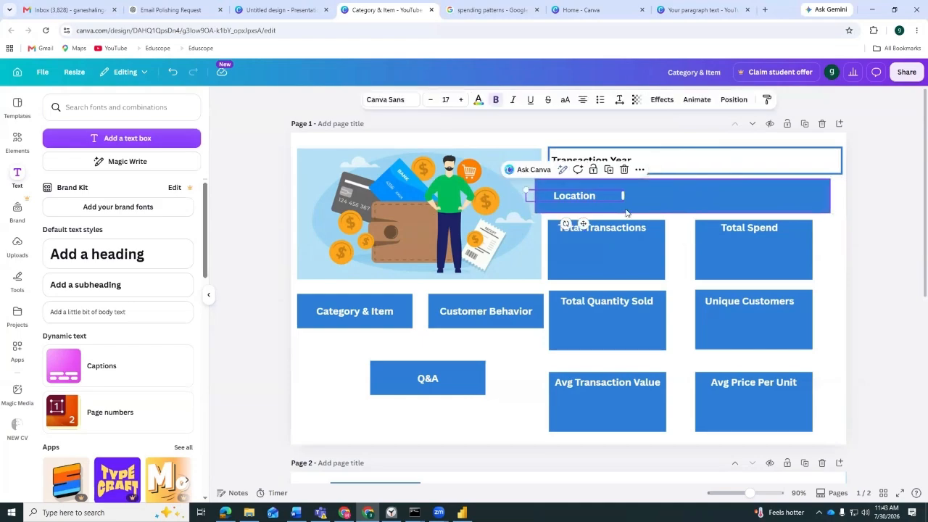
pyautogui.doubleClick(600, 196)
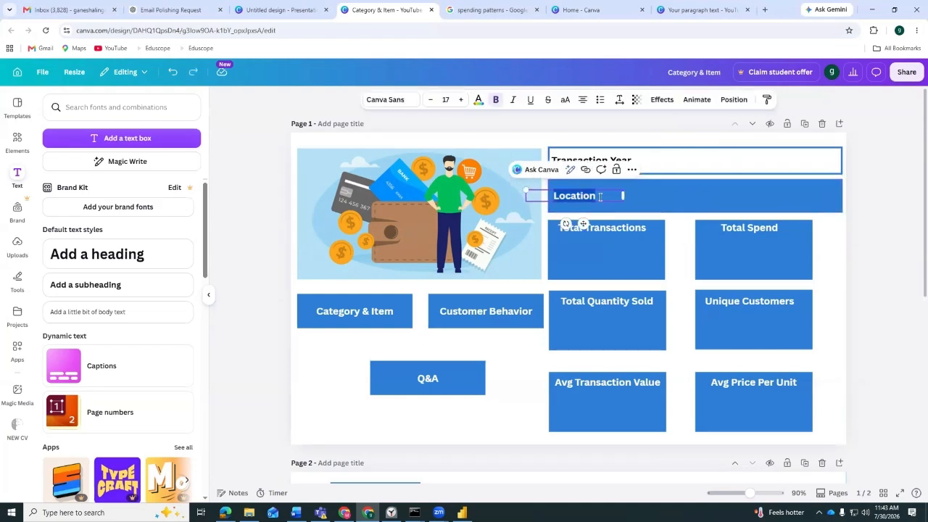
pyautogui.click(479, 102)
pyautogui.click(118, 170)
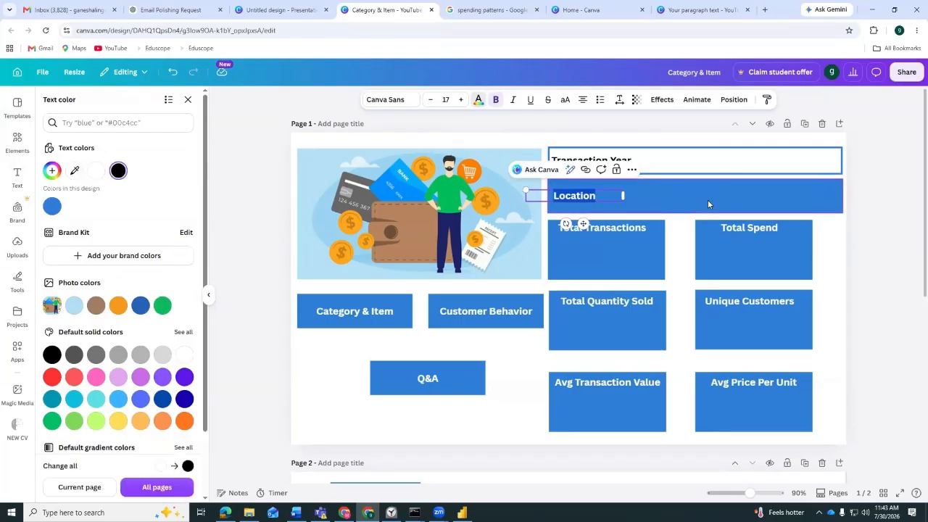
# Give the Location bar a solid border with stroke weight 4 and color the border blue
pyautogui.click(698, 199)
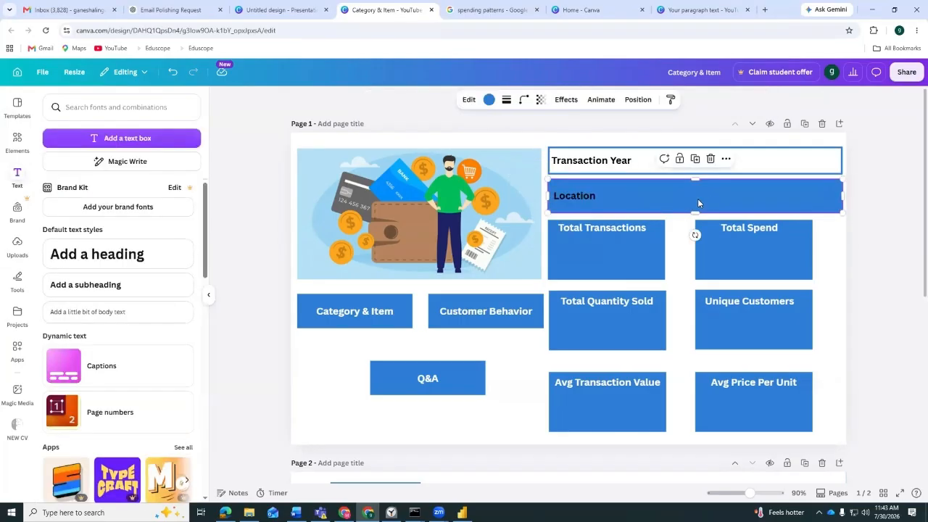
pyautogui.click(506, 99)
pyautogui.click(478, 130)
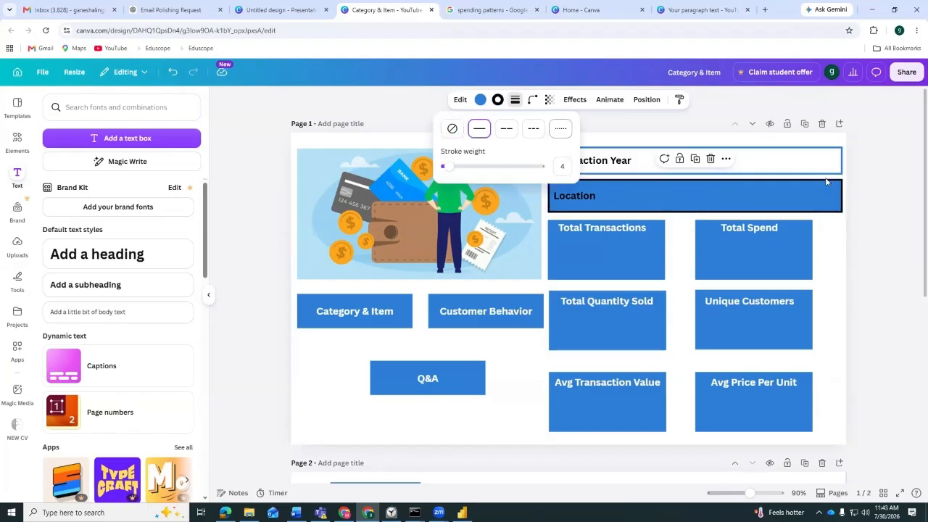
pyautogui.click(498, 99)
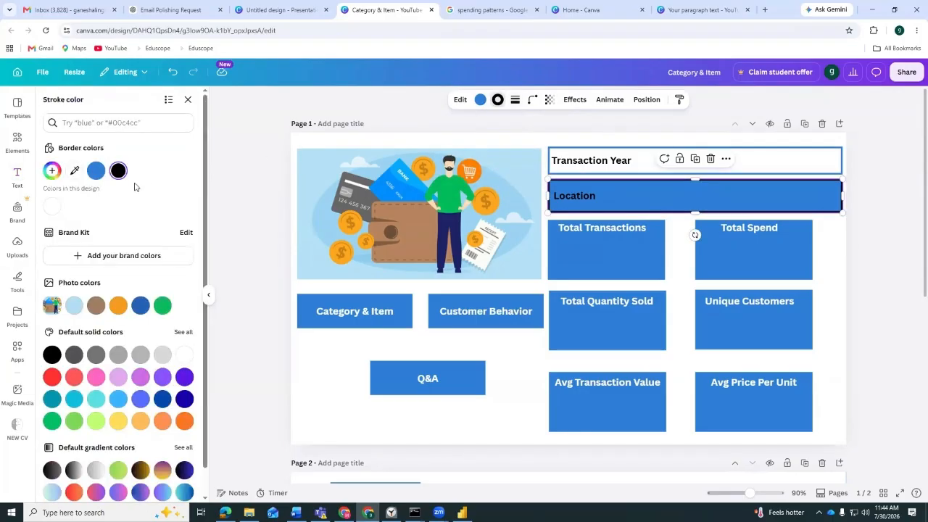
pyautogui.click(96, 170)
# Fill the Location bar with white
pyautogui.click(480, 100)
pyautogui.click(142, 172)
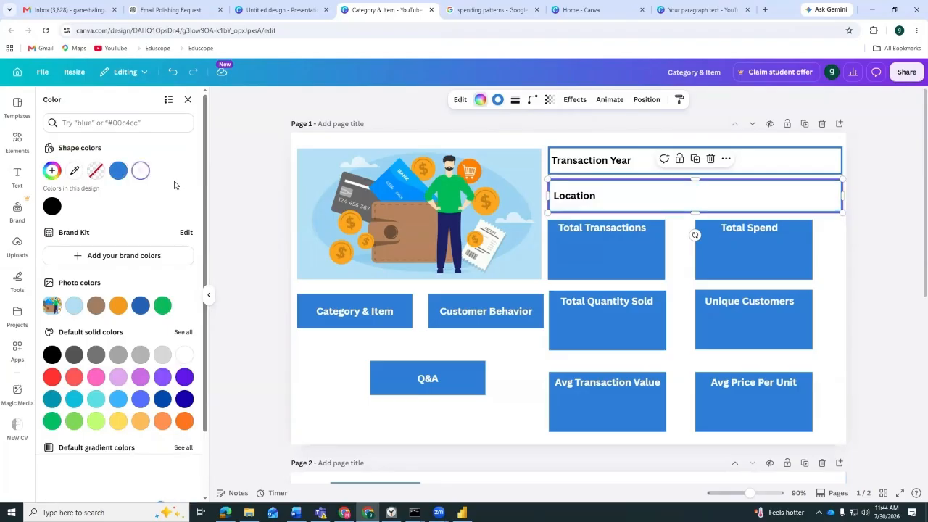
pyautogui.click(892, 275)
pyautogui.click(882, 281)
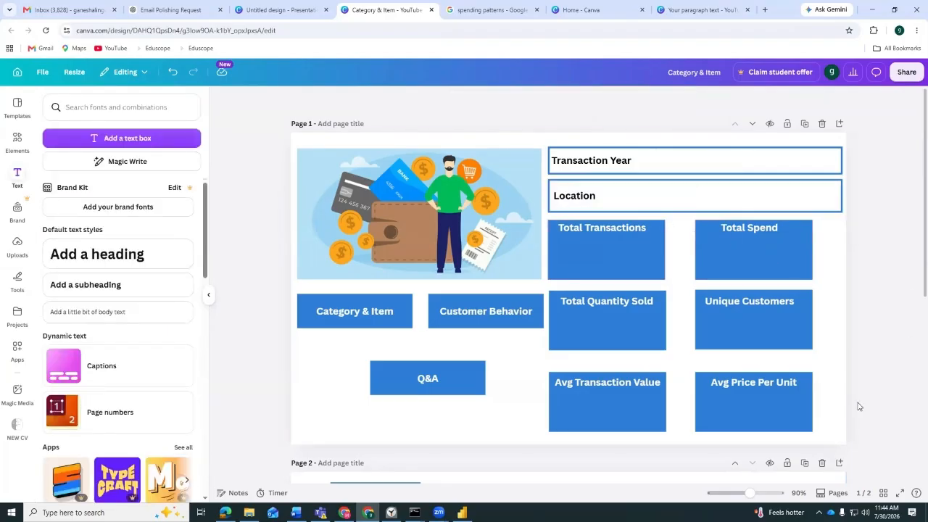
# Select all six metric cards on page 1 together and change their label text to black
pyautogui.moveTo(839, 437); pyautogui.dragTo(546, 225)
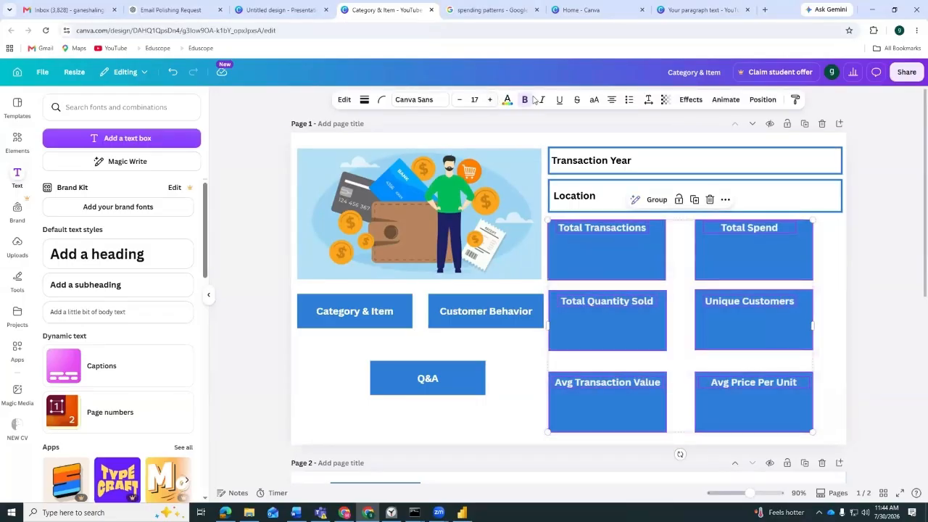
pyautogui.click(508, 101)
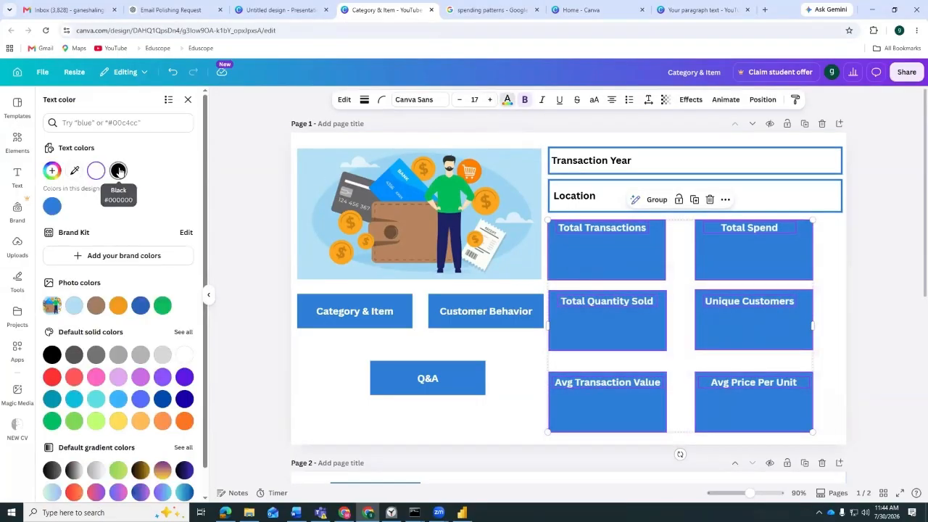
pyautogui.click(118, 170)
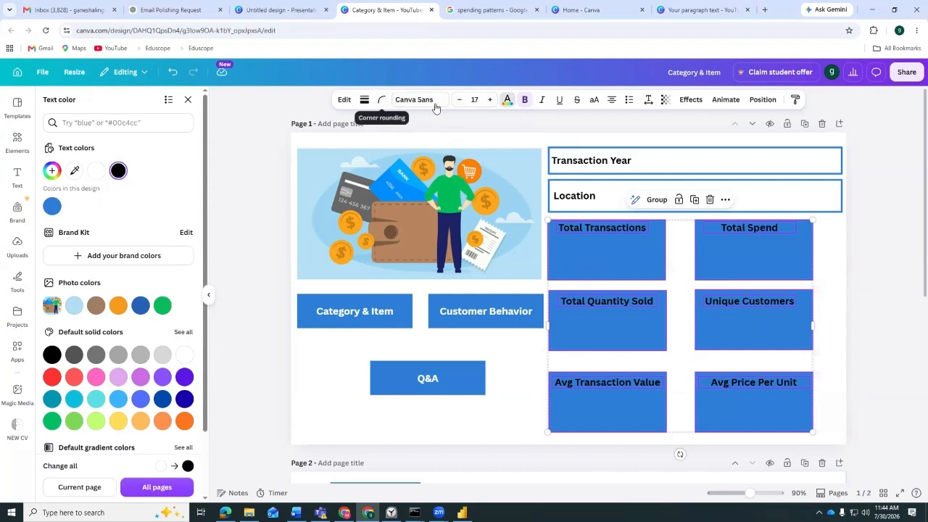
# Add a solid border with stroke weight 4 to the six selected metric cards
pyautogui.click(364, 102)
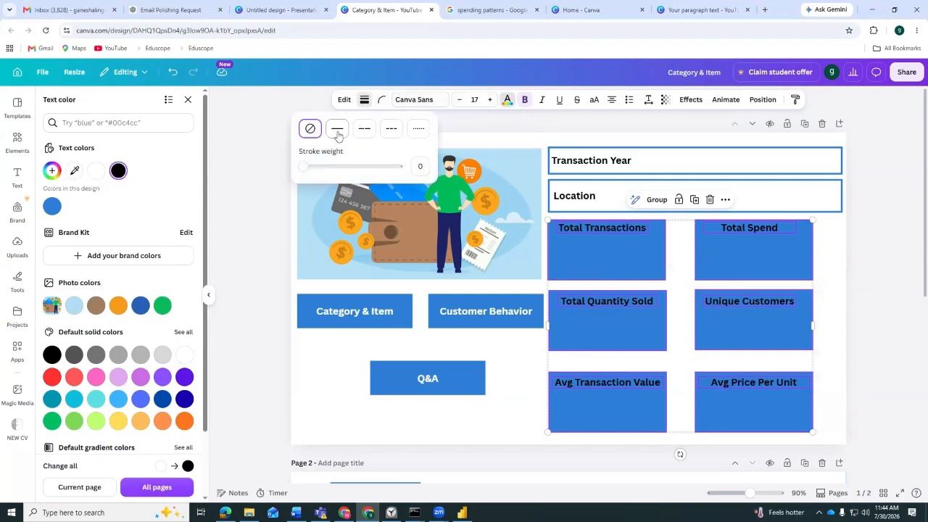
pyautogui.click(338, 129)
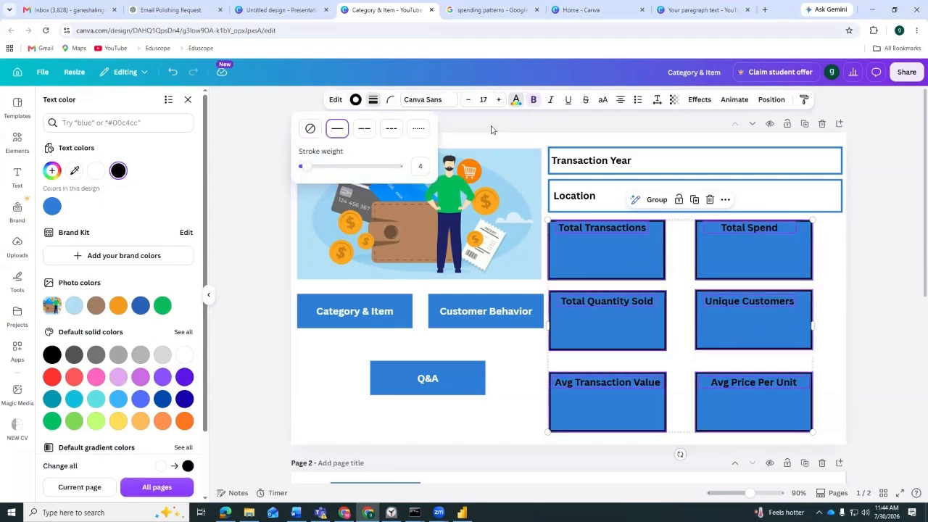
pyautogui.click(373, 101)
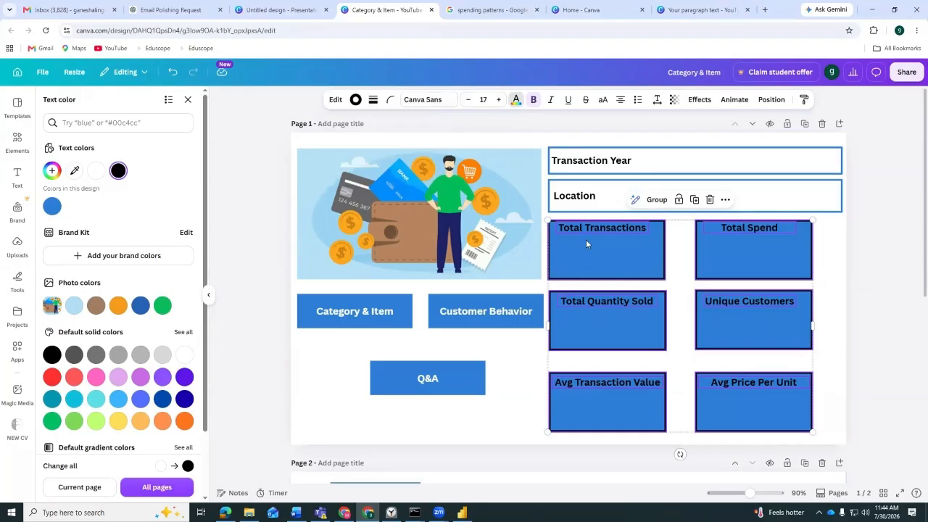
pyautogui.click(865, 273)
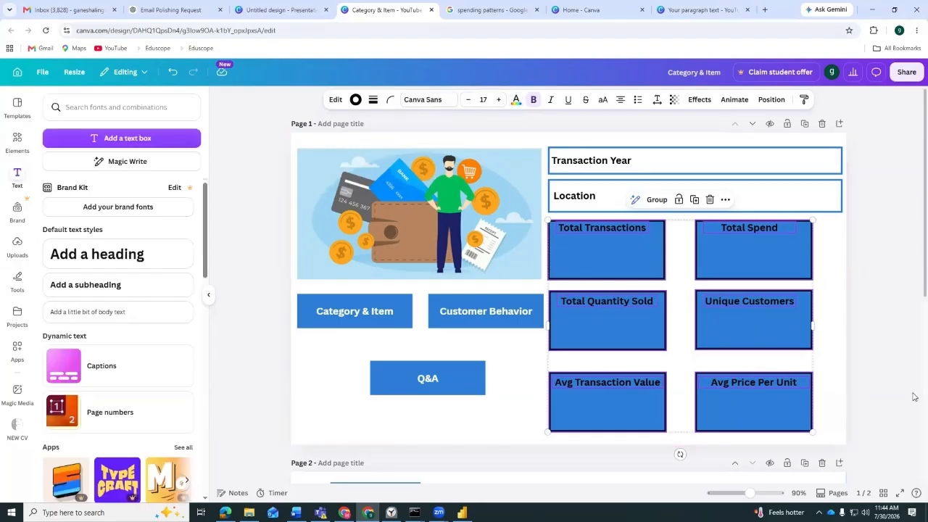
pyautogui.scroll(-3, 845, 327)
pyautogui.scroll(3, 759, 355)
pyautogui.click(824, 346)
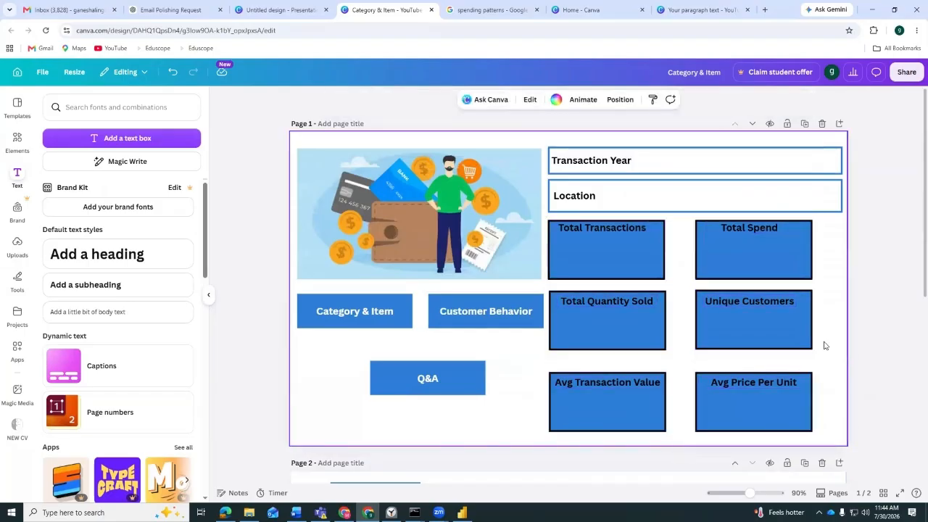
pyautogui.moveTo(823, 425); pyautogui.dragTo(554, 224)
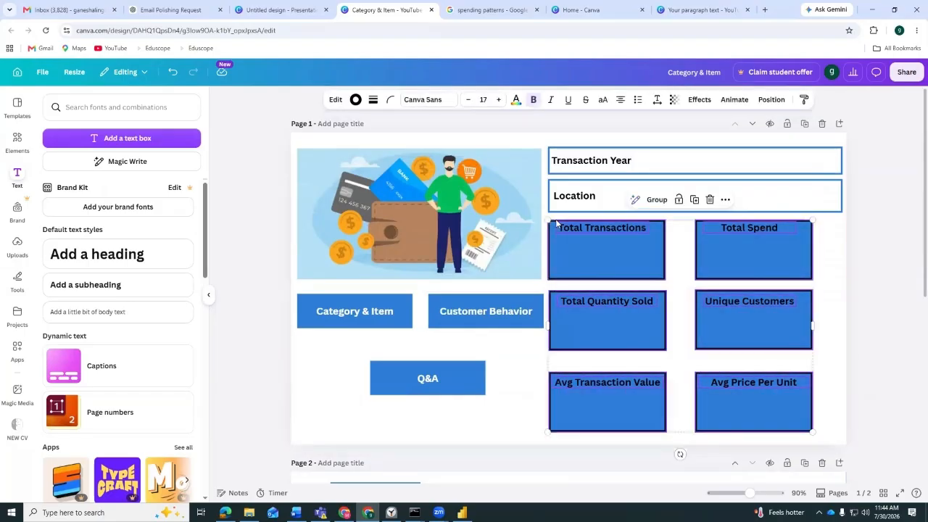
pyautogui.click(829, 294)
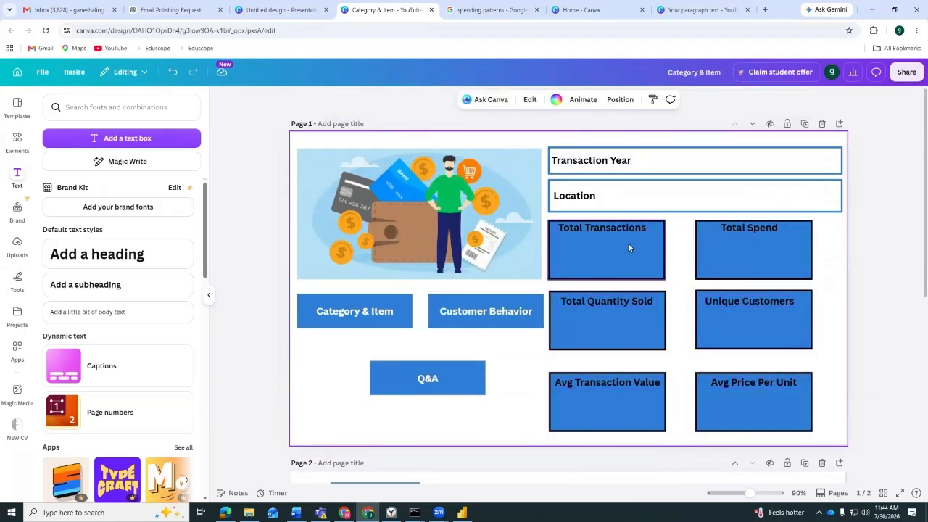
# Fill the Total Transactions and Total Spend card boxes on page 1 with white
pyautogui.click(558, 222)
pyautogui.click(480, 99)
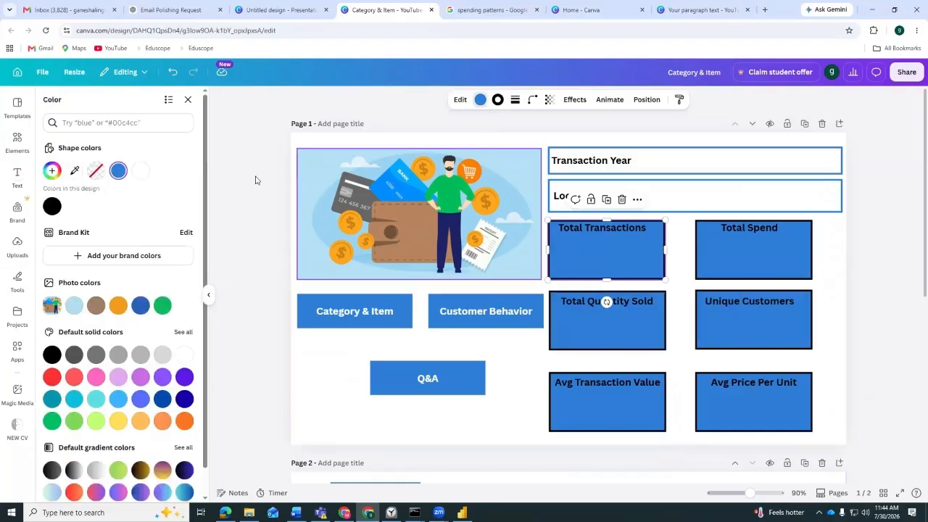
pyautogui.click(141, 172)
pyautogui.click(711, 269)
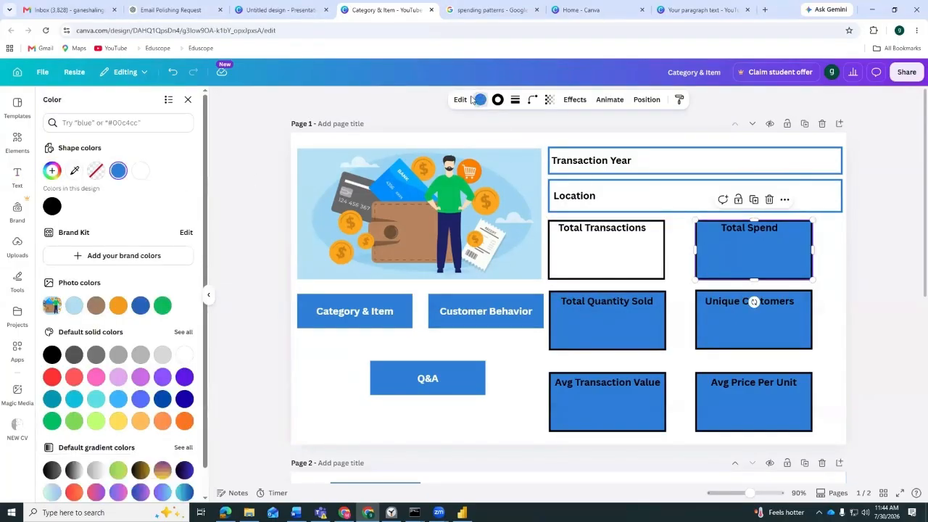
pyautogui.click(145, 178)
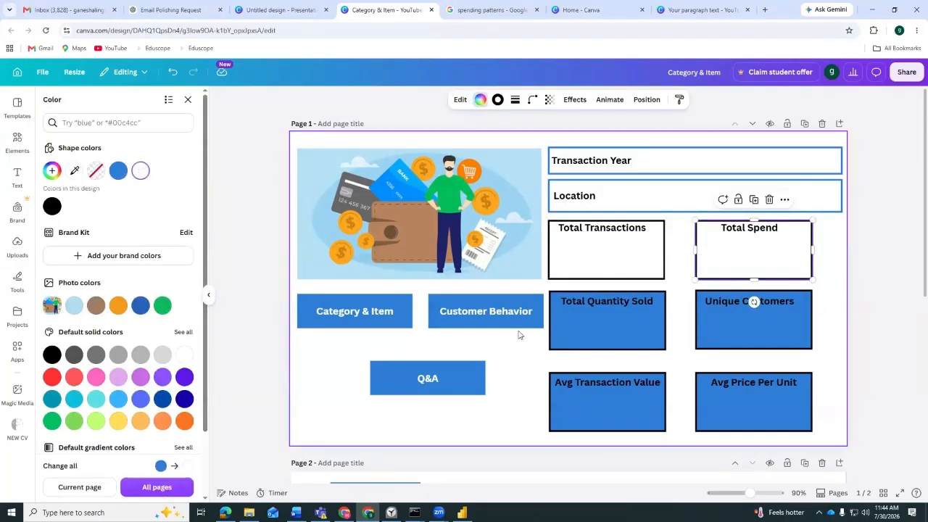
# Fill the Total Quantity Sold and Unique Customers card boxes with white
pyautogui.click(562, 330)
pyautogui.click(147, 179)
pyautogui.click(698, 339)
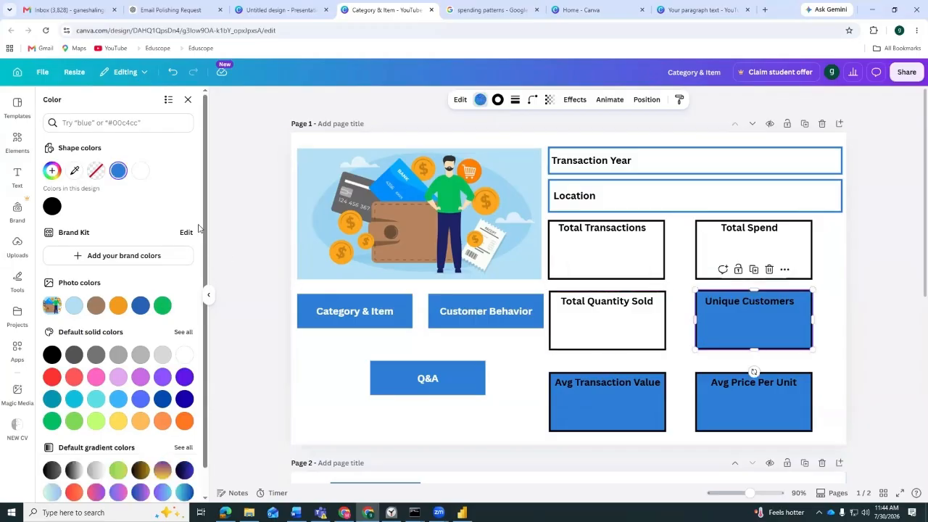
pyautogui.click(143, 176)
# Fill the Avg Transaction Value and Avg Price Per Unit card boxes with white
pyautogui.click(554, 415)
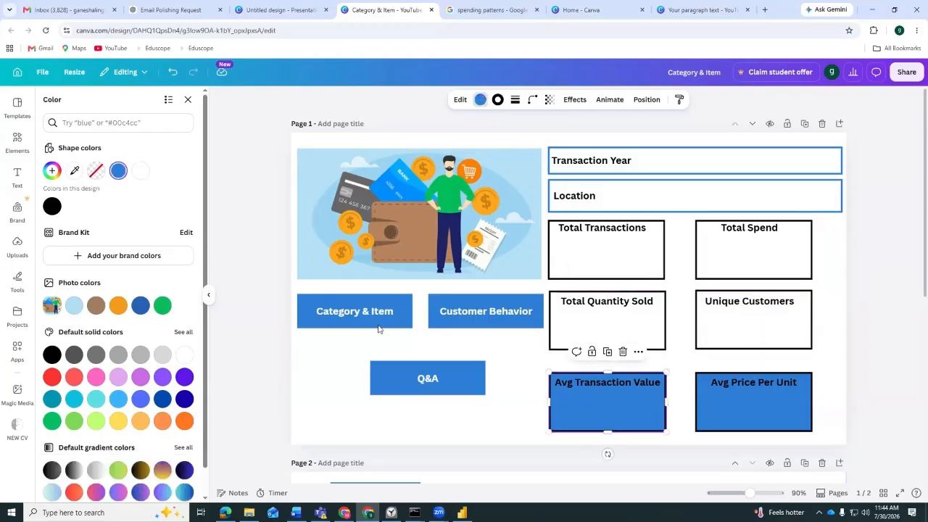
pyautogui.click(140, 171)
pyautogui.click(721, 413)
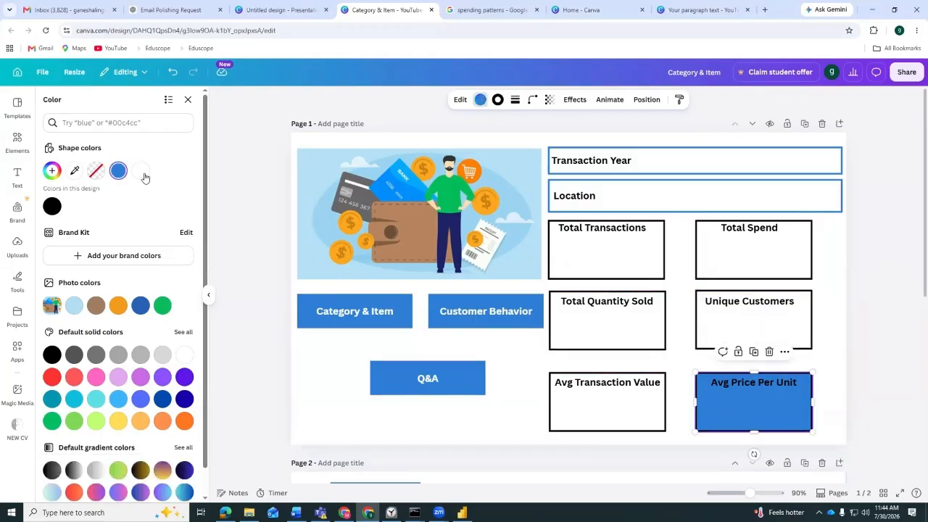
pyautogui.click(140, 171)
pyautogui.click(836, 365)
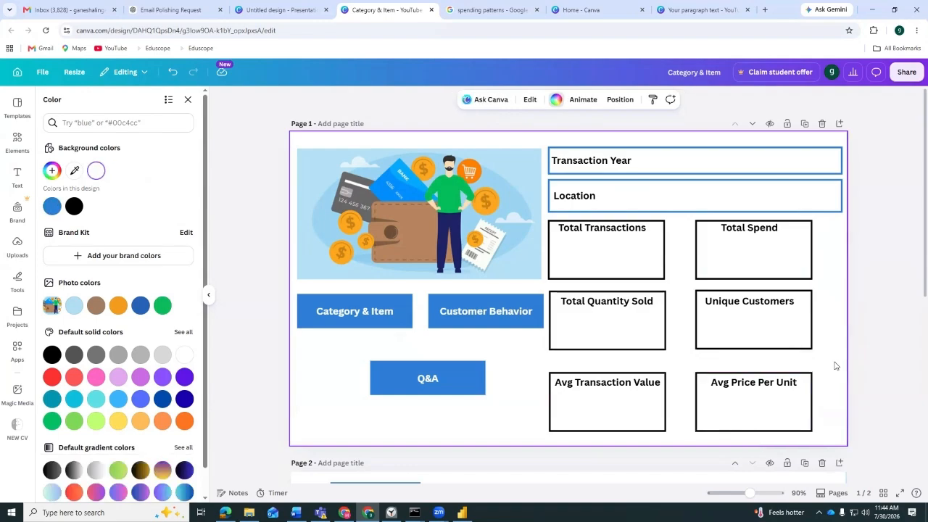
# Select all six metric cards on page 1 together and change their border color to the design's blue
pyautogui.click(654, 273)
pyautogui.moveTo(835, 434); pyautogui.dragTo(549, 220)
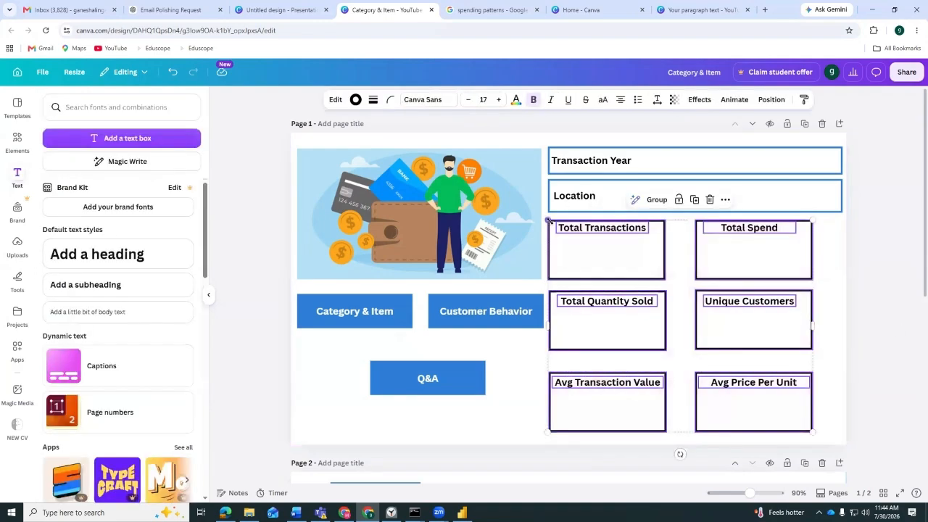
pyautogui.click(355, 101)
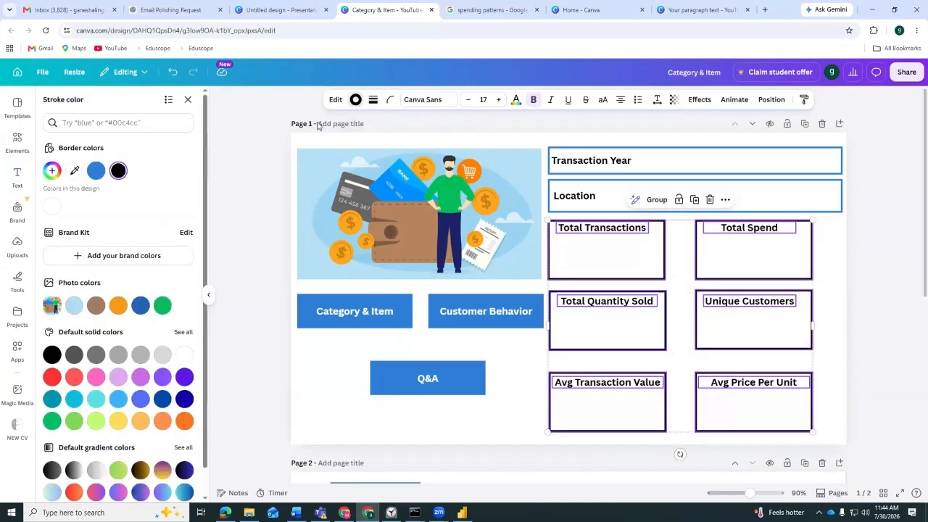
pyautogui.click(96, 169)
pyautogui.click(842, 332)
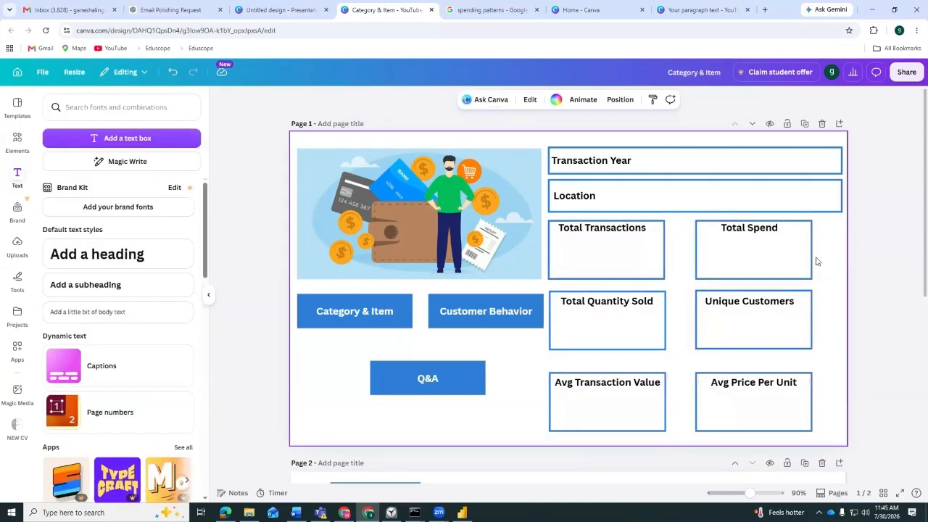
# Widen the Total Spend card to about 340 so it ends flush with the filter bars, and widen the Total Transactions card slightly toward it
pyautogui.click(817, 261)
pyautogui.moveTo(812, 254); pyautogui.dragTo(843, 252)
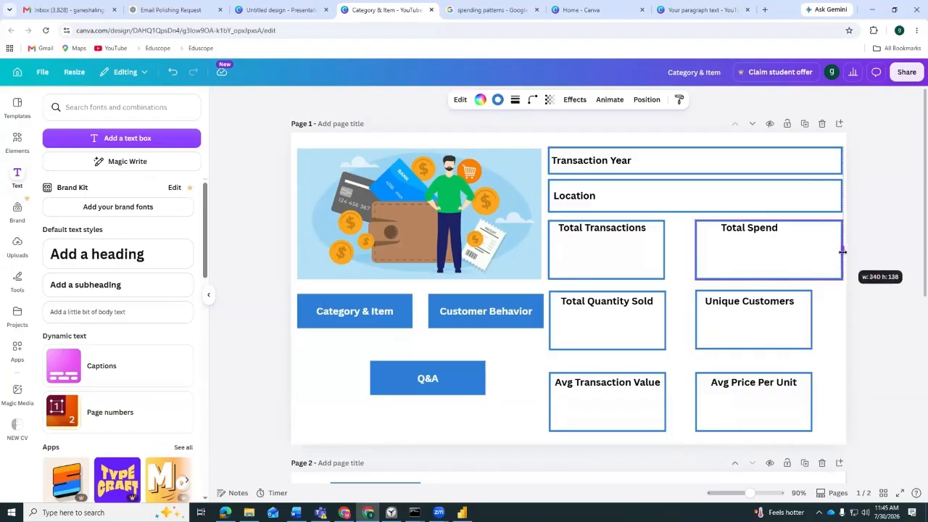
pyautogui.click(632, 264)
pyautogui.moveTo(665, 251); pyautogui.dragTo(681, 250)
# Widen the Unique Customers and Total Quantity Sold cards to match the right edges of the cards above them
pyautogui.click(662, 328)
pyautogui.click(805, 325)
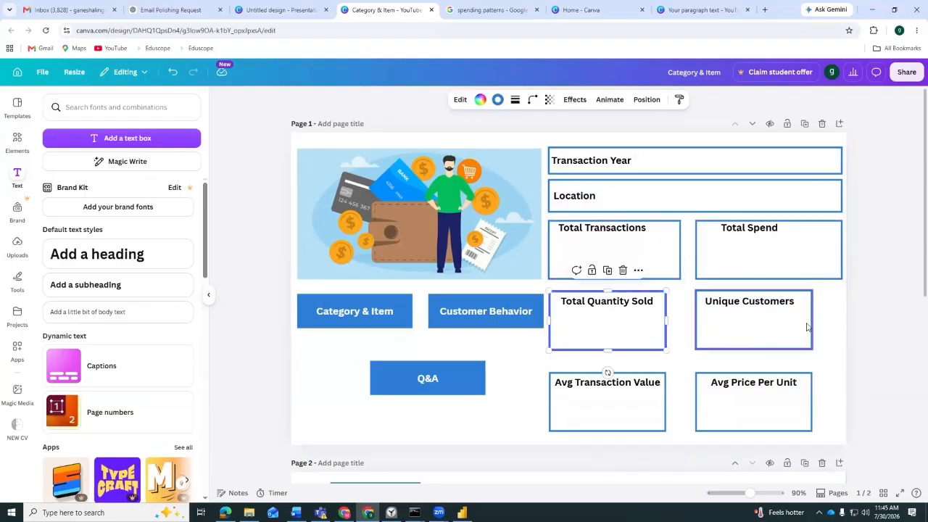
pyautogui.moveTo(812, 320); pyautogui.dragTo(843, 322)
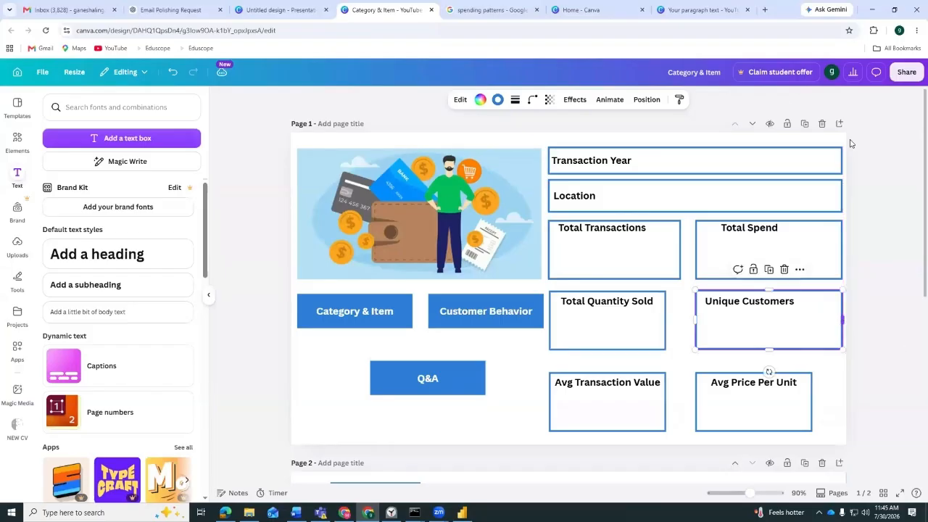
pyautogui.click(662, 327)
pyautogui.moveTo(666, 321); pyautogui.dragTo(681, 324)
# Widen the Avg Transaction Value and Avg Price Per Unit cards to match the right edges of the cards above them
pyautogui.click(645, 408)
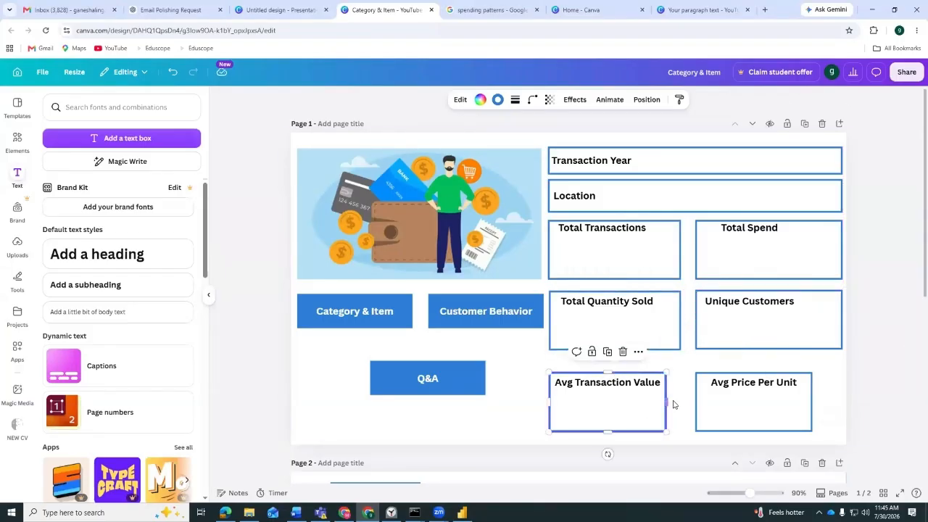
pyautogui.moveTo(667, 402); pyautogui.dragTo(681, 402)
pyautogui.click(798, 412)
pyautogui.moveTo(813, 403); pyautogui.dragTo(842, 403)
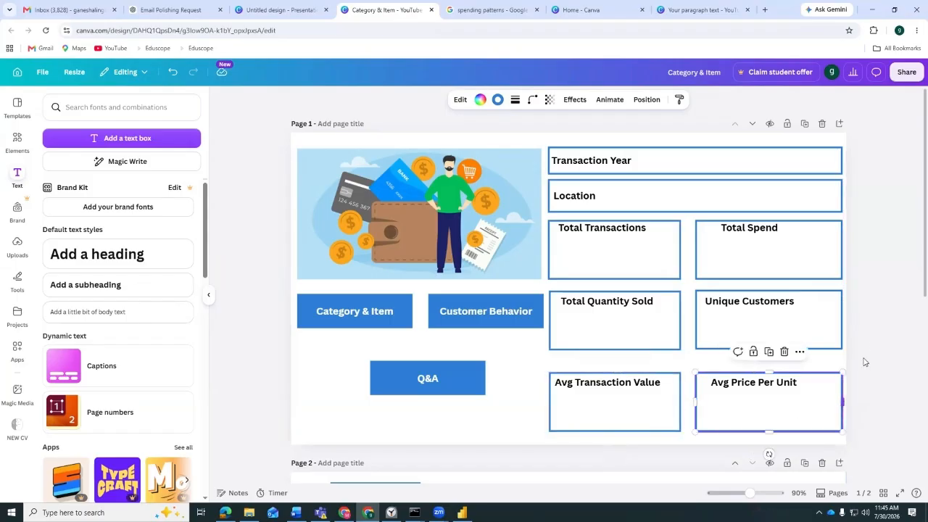
pyautogui.click(873, 347)
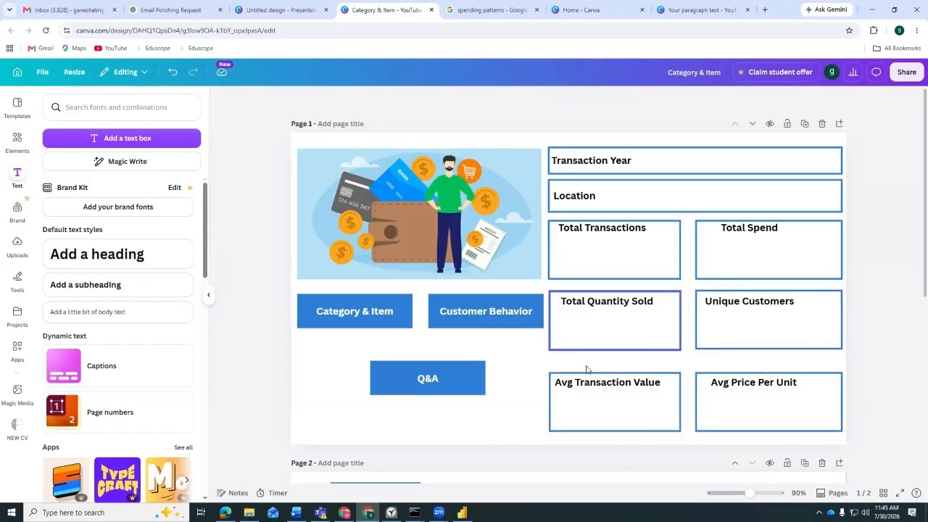
# Shift the Avg Transaction Value, Avg Price Per Unit, Unique Customers and Total Spend labels right to re-center them in their widened cards
pyautogui.click(610, 386)
pyautogui.moveTo(609, 386); pyautogui.dragTo(614, 386)
pyautogui.click(766, 382)
pyautogui.moveTo(767, 381); pyautogui.dragTo(773, 382)
pyautogui.moveTo(782, 301); pyautogui.dragTo(784, 300)
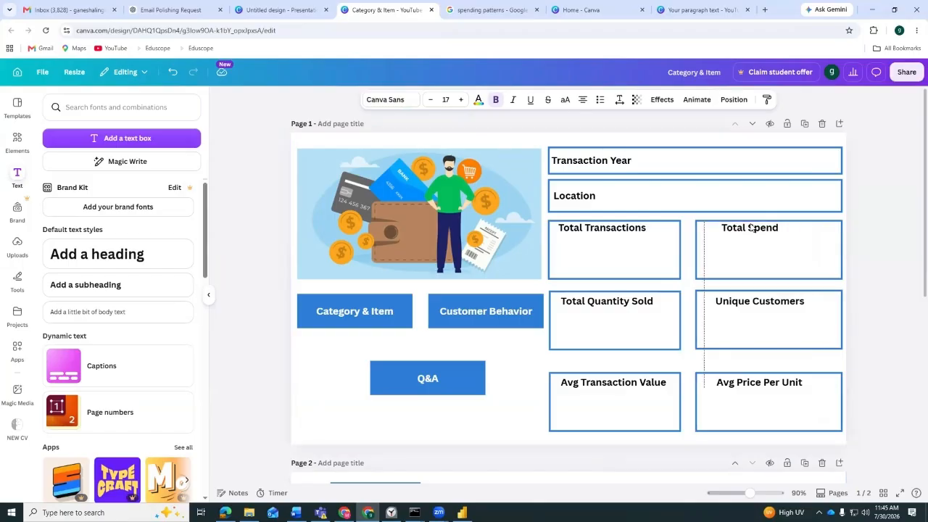
pyautogui.moveTo(751, 225); pyautogui.dragTo(753, 226)
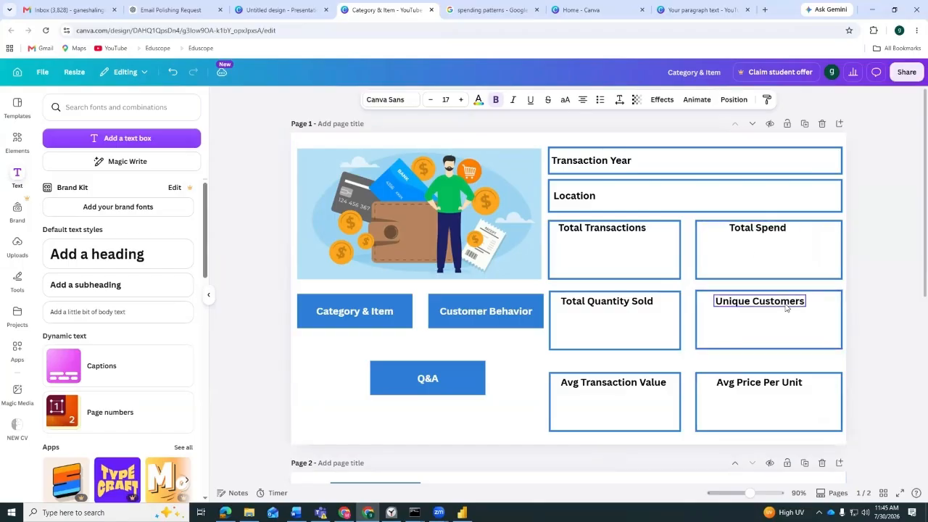
pyautogui.moveTo(786, 306); pyautogui.dragTo(786, 304)
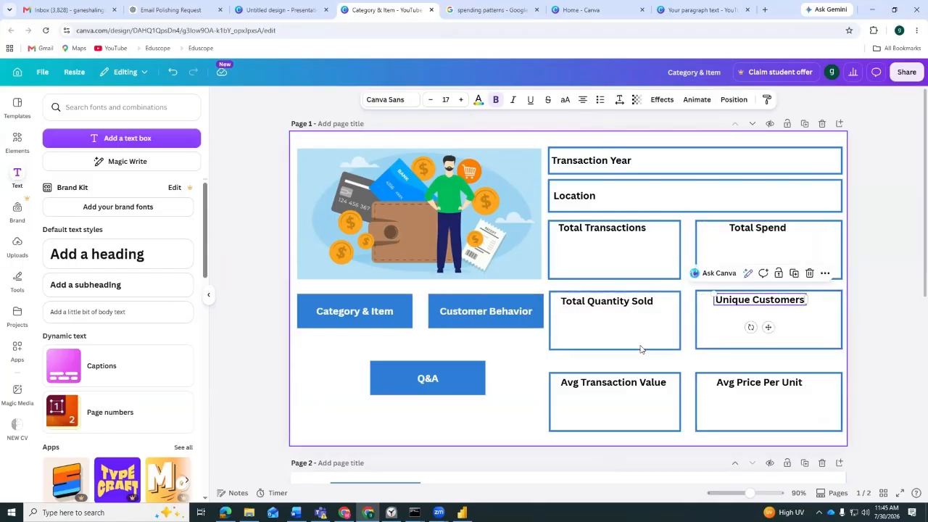
# Delete the solid blue Transaction Year bar from page 2
pyautogui.scroll(-1, 879, 364)
pyautogui.scroll(-3, 668, 440)
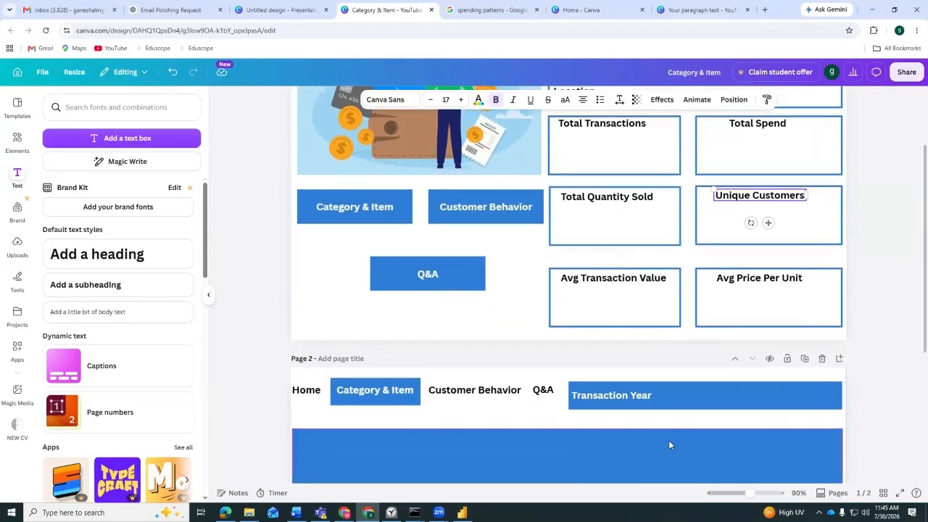
pyautogui.scroll(3, 688, 344)
pyautogui.scroll(-3, 686, 422)
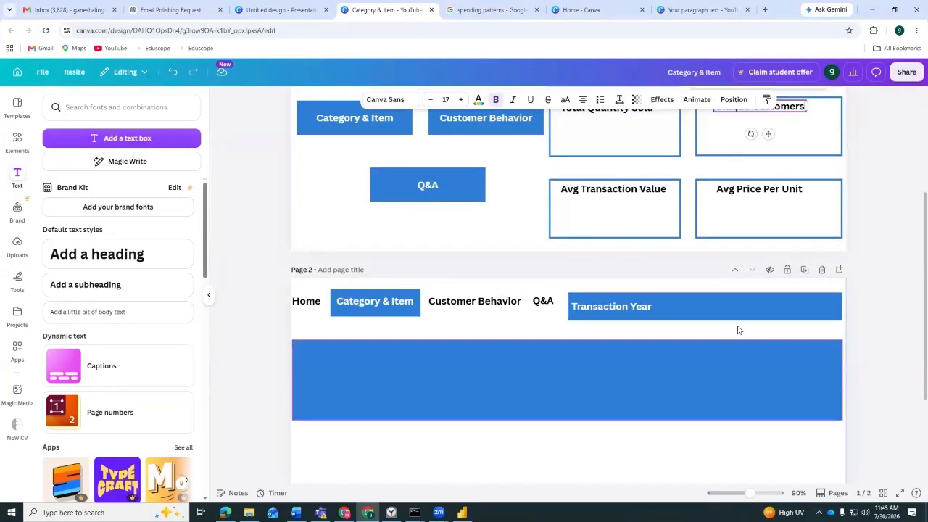
pyautogui.click(755, 305)
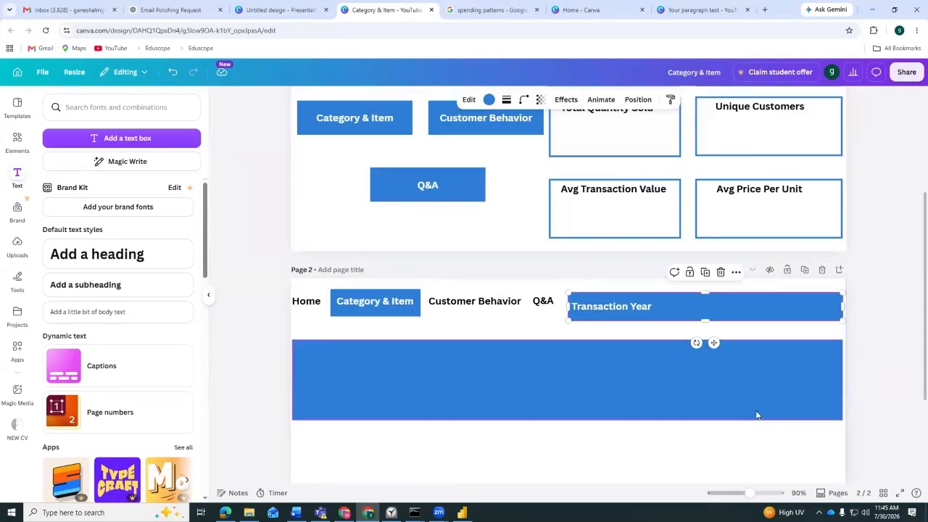
pyautogui.press('Delete')
# Copy the outlined Transaction Year bar with its label from page 1 and paste it into page 2's navigation row
pyautogui.scroll(3, 747, 328)
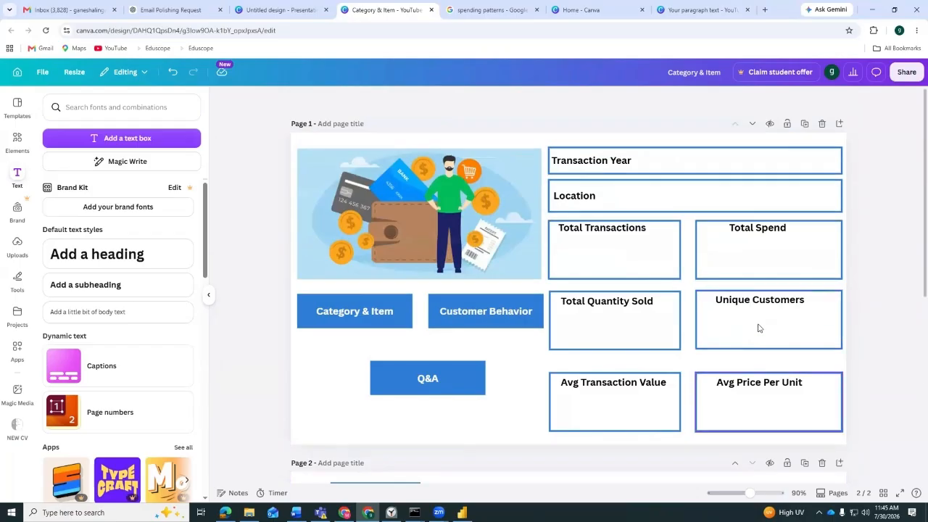
pyautogui.scroll(-1, 785, 174)
pyautogui.scroll(1, 781, 211)
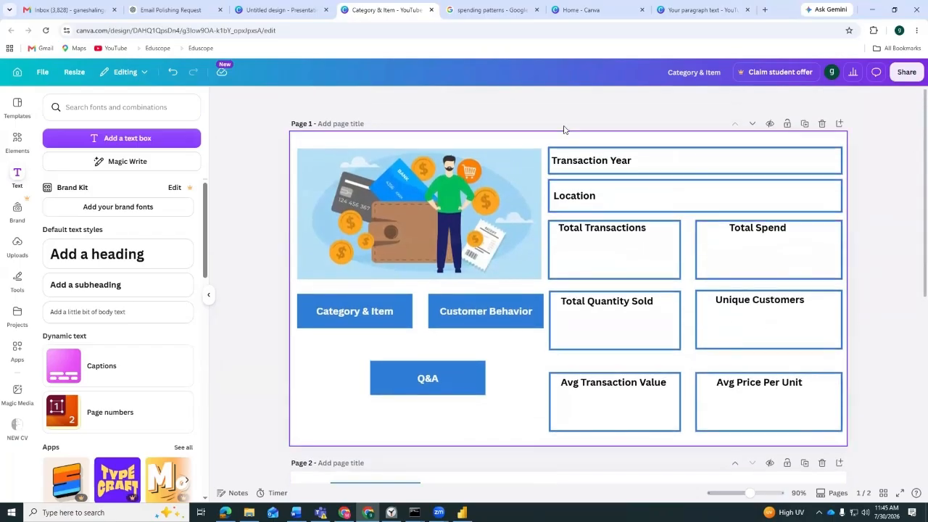
pyautogui.moveTo(523, 114); pyautogui.dragTo(720, 161)
pyautogui.click(642, 127)
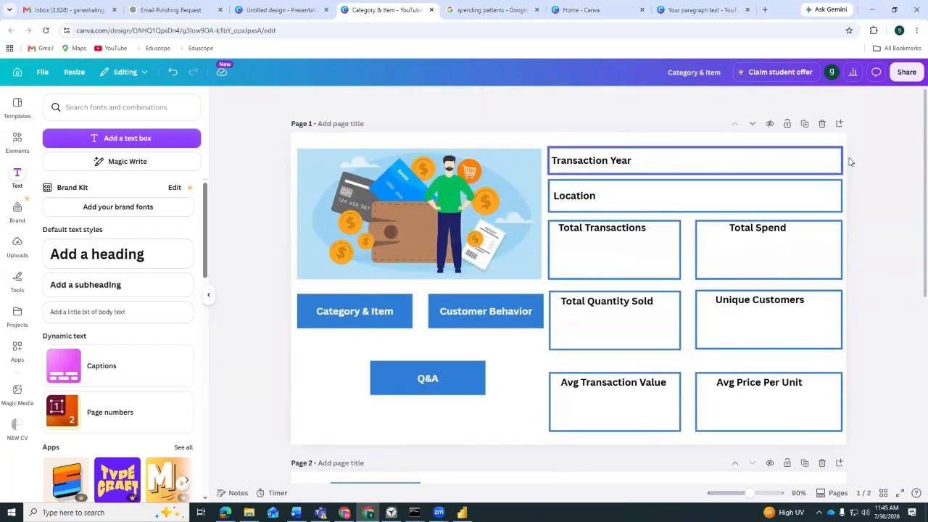
pyautogui.moveTo(869, 171); pyautogui.dragTo(573, 158)
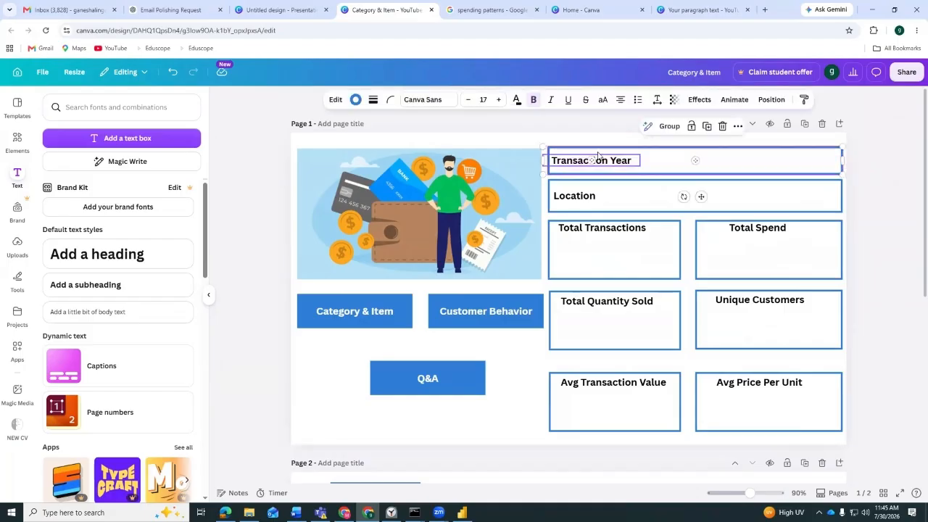
pyautogui.scroll(-5, 611, 368)
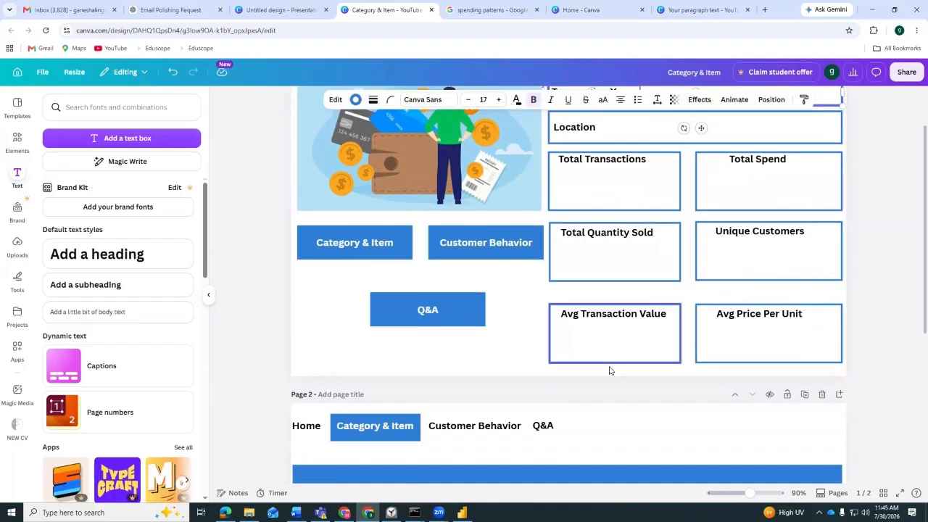
pyautogui.click(642, 309)
pyautogui.hotkey('ctrl', 'v')
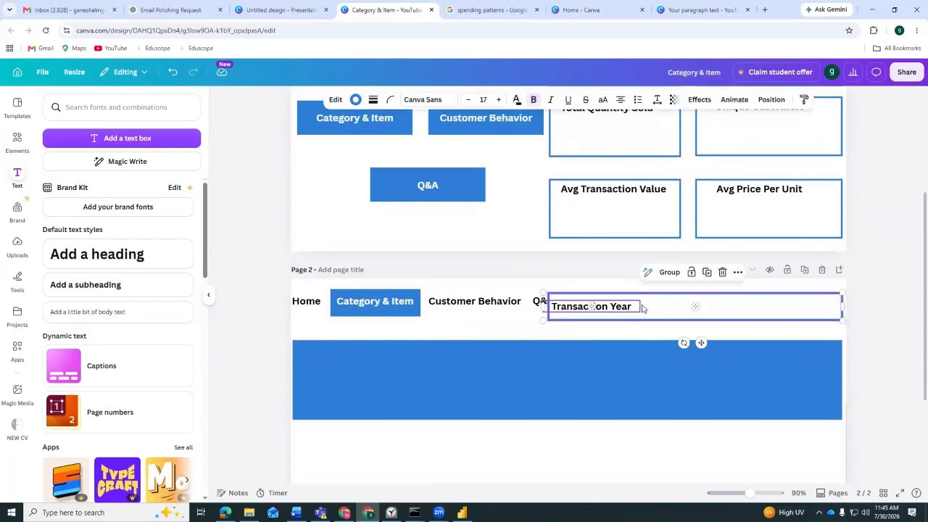
# Replace the large blue rectangle on page 2 with a duplicate of the Transaction Year outline box, placed below the navigation row at the page's left
pyautogui.click(601, 379)
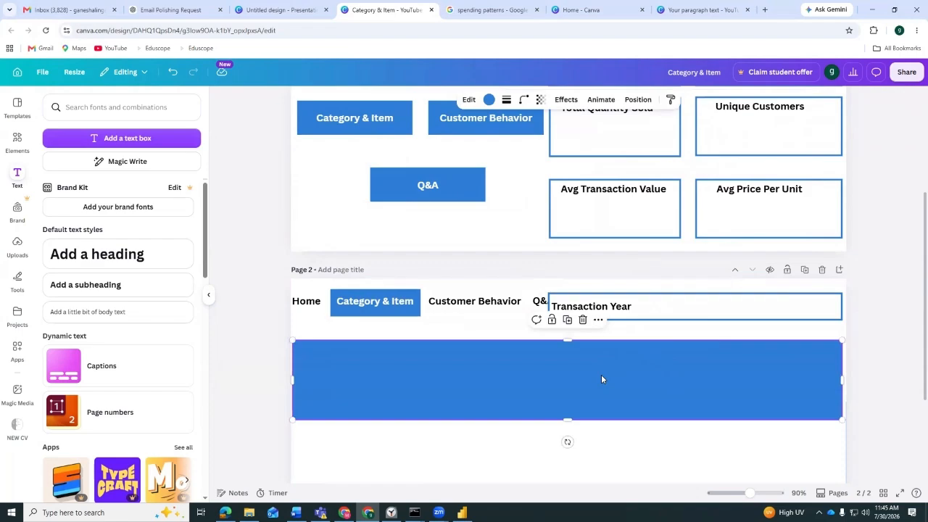
pyautogui.press('Delete')
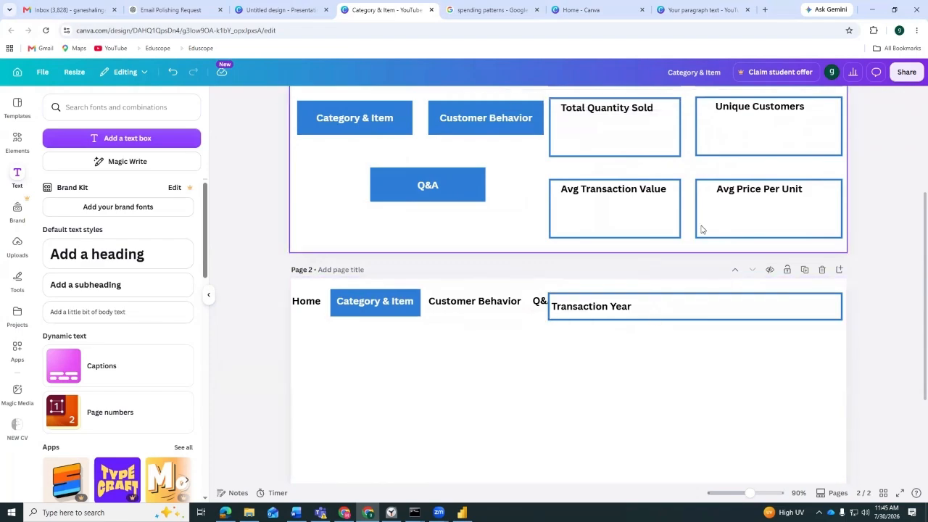
pyautogui.click(690, 318)
pyautogui.moveTo(690, 322); pyautogui.dragTo(431, 346)
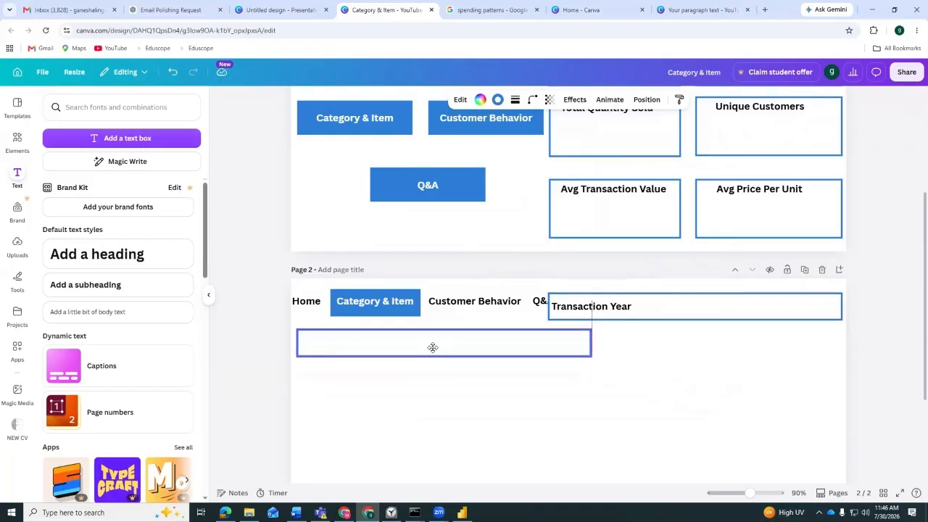
pyautogui.click(622, 312)
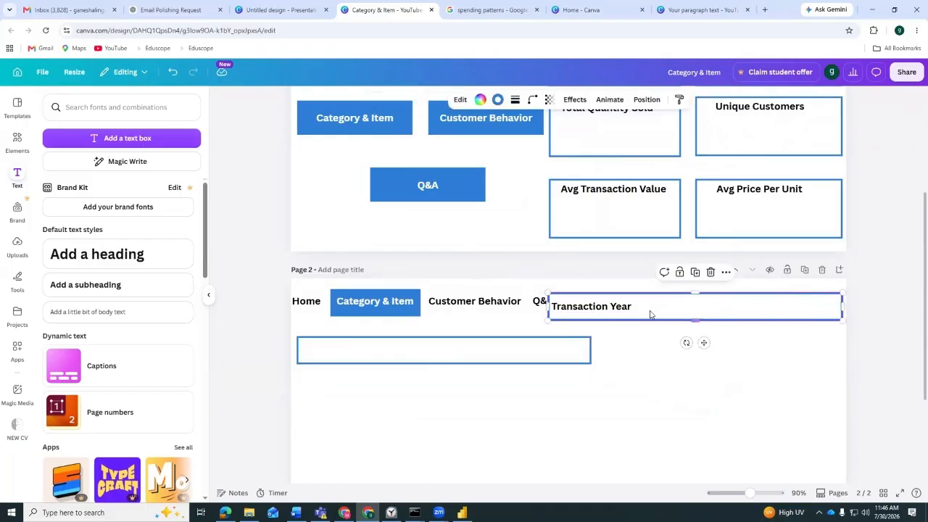
# Fit page 2's outlined Transaction Year bar into the space beside Q&A and move its label inside the bar
pyautogui.moveTo(578, 308); pyautogui.dragTo(644, 305)
pyautogui.click(608, 310)
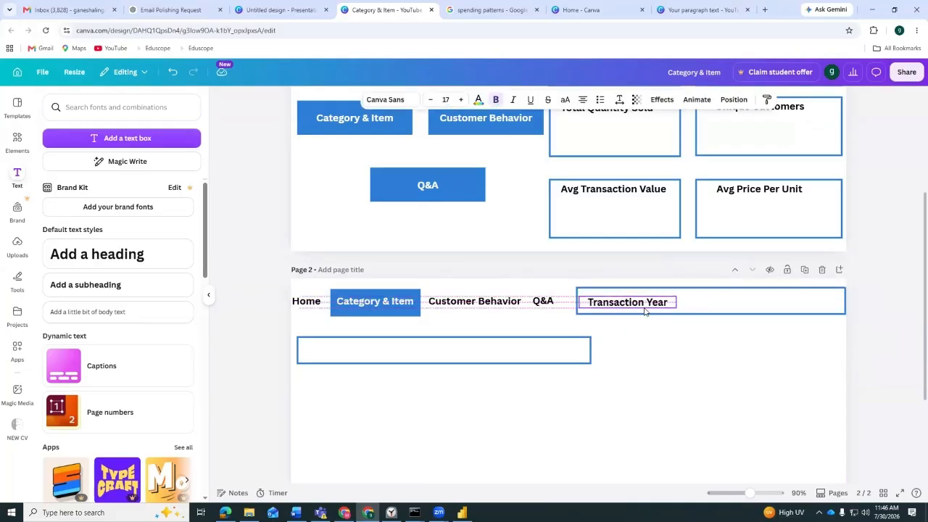
# Make the empty outlined box on page 2 slightly taller and stretch it across to the page's right margin
pyautogui.click(565, 353)
pyautogui.moveTo(444, 365); pyautogui.dragTo(444, 376)
pyautogui.moveTo(592, 351); pyautogui.dragTo(847, 371)
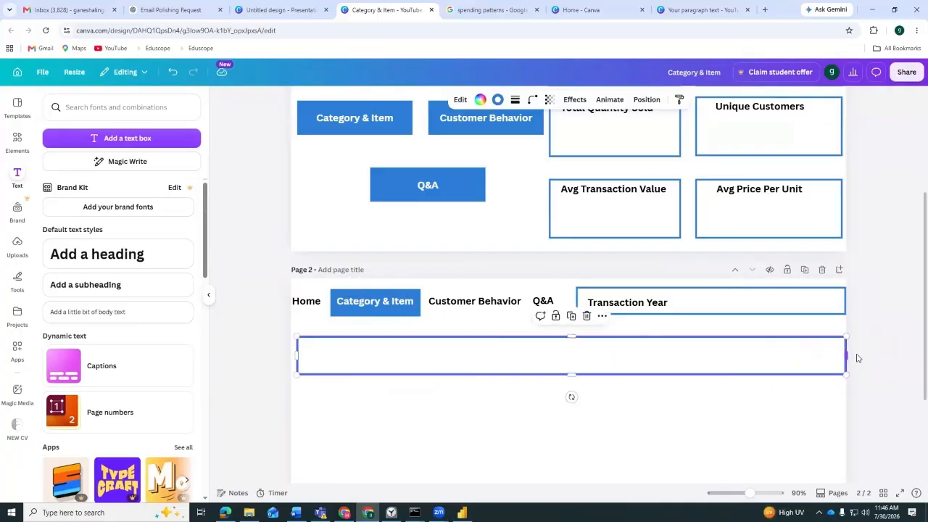
pyautogui.click(871, 356)
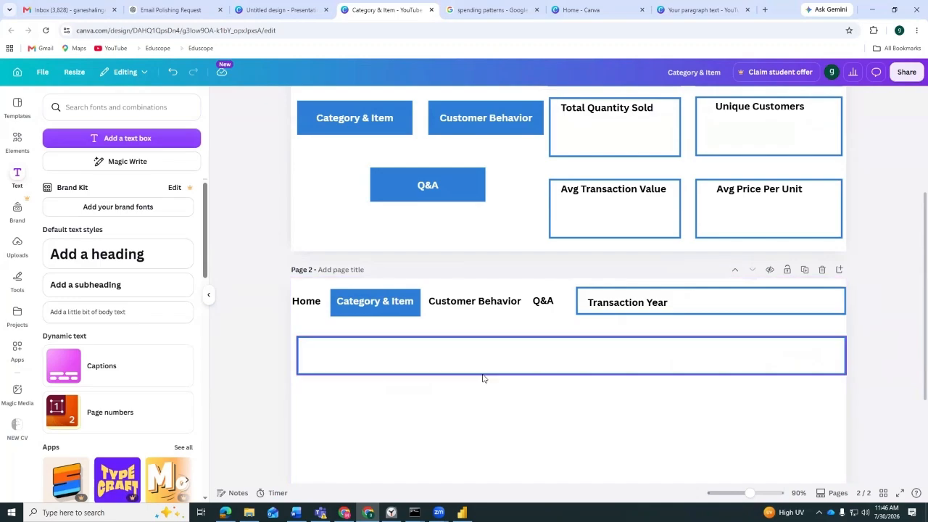
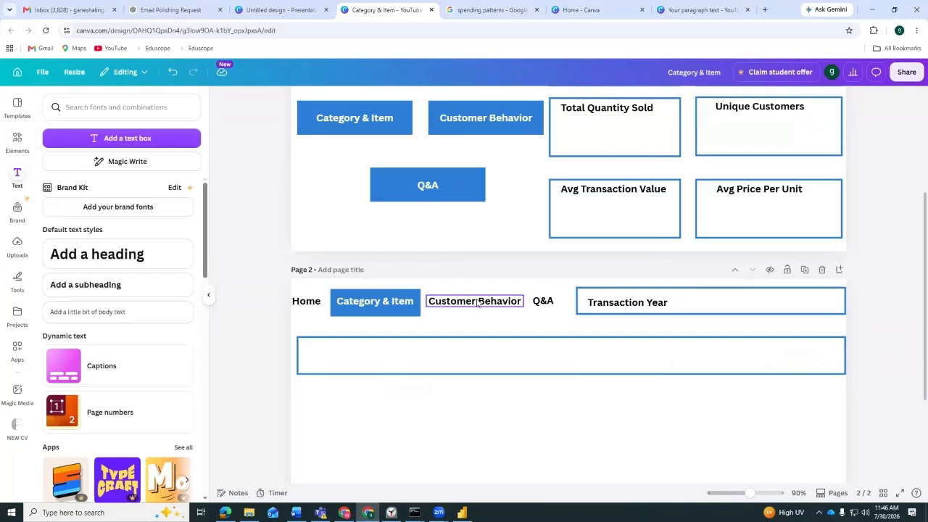
# Duplicate page 2's Transaction Year label into the wide box below, then nudge the original label within its bar
pyautogui.click(660, 305)
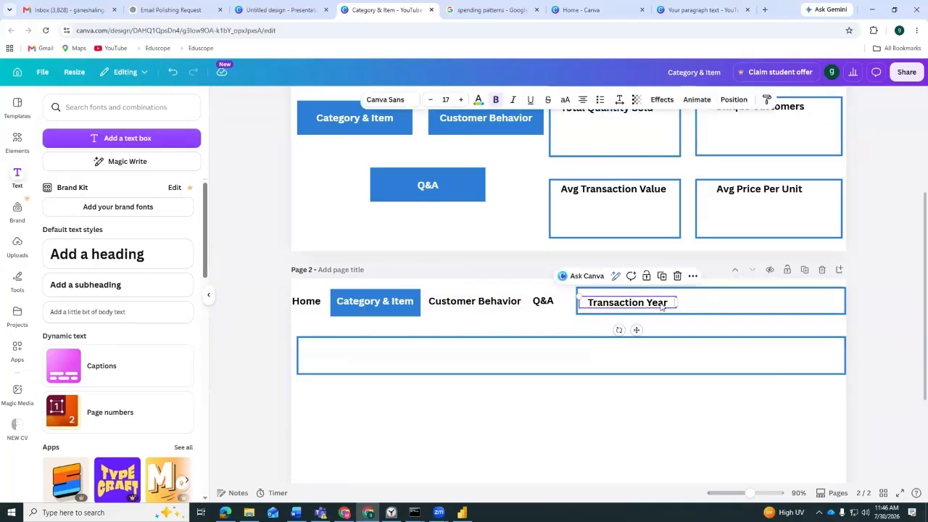
pyautogui.hotkey('ctrl', 'd')
pyautogui.moveTo(660, 313); pyautogui.dragTo(375, 356)
pyautogui.click(626, 302)
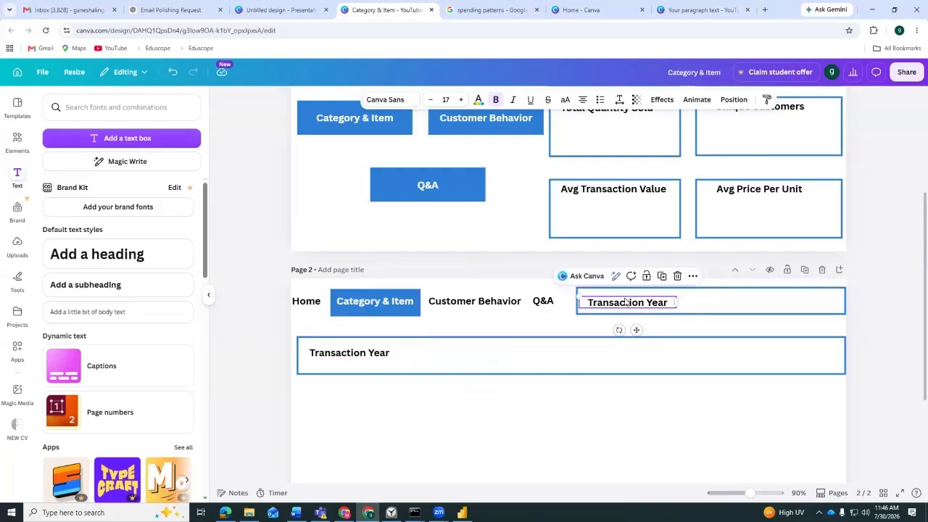
pyautogui.click(626, 303)
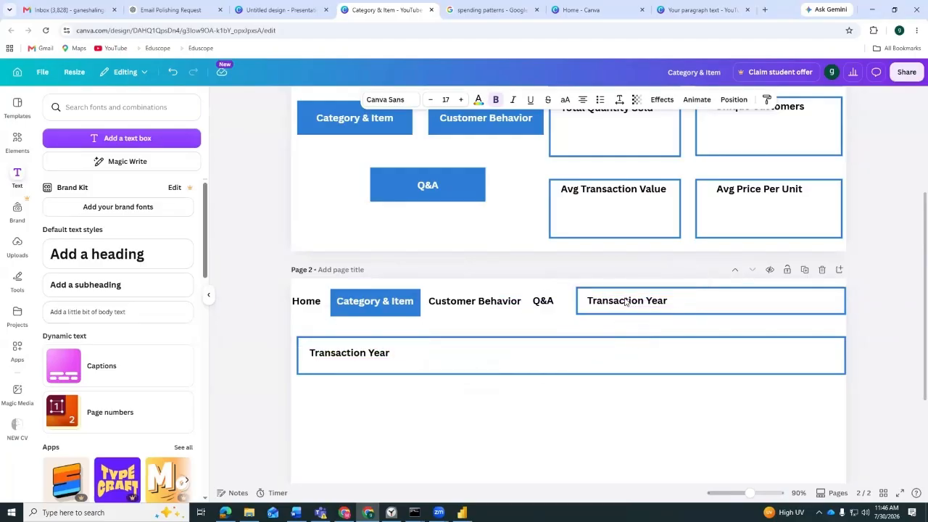
# Move the duplicated label to the wide box's upper-left corner and change its text to Category
pyautogui.click(354, 354)
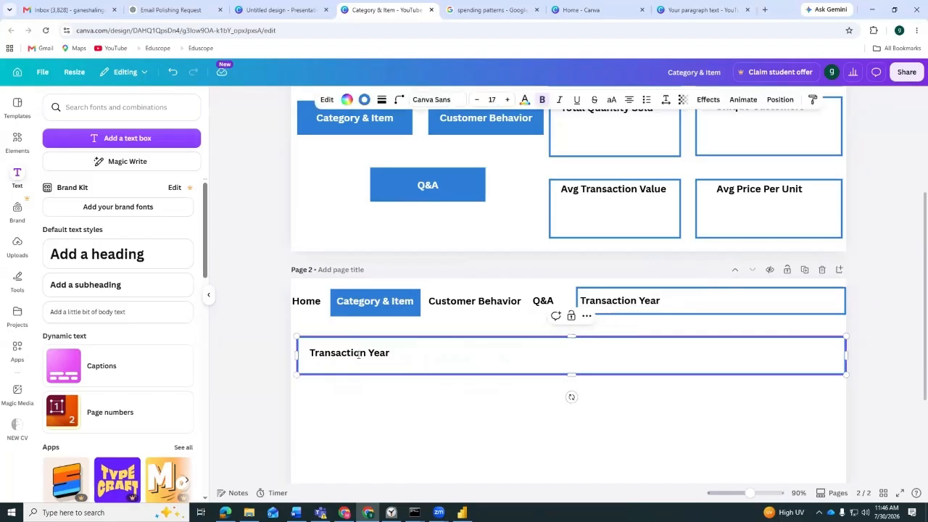
pyautogui.click(473, 329)
pyautogui.moveTo(371, 353); pyautogui.dragTo(365, 346)
pyautogui.doubleClick(383, 347)
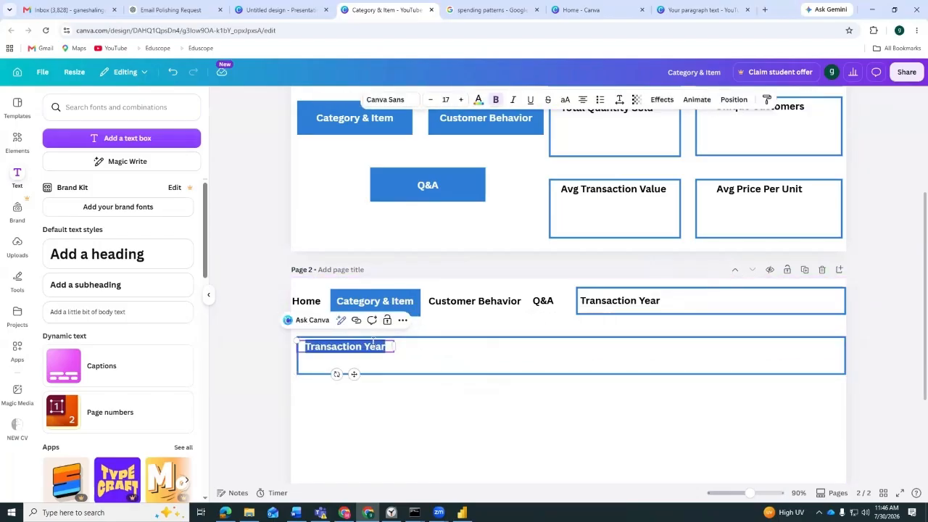
pyautogui.write('Categor')
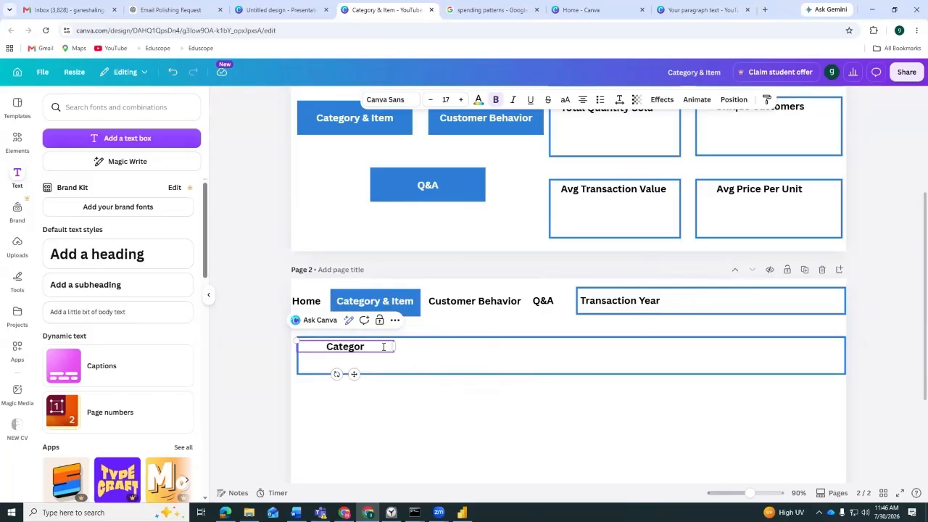
# Duplicate the Category label to the middle of the wide box and change the copy's text to Item
pyautogui.click(369, 353)
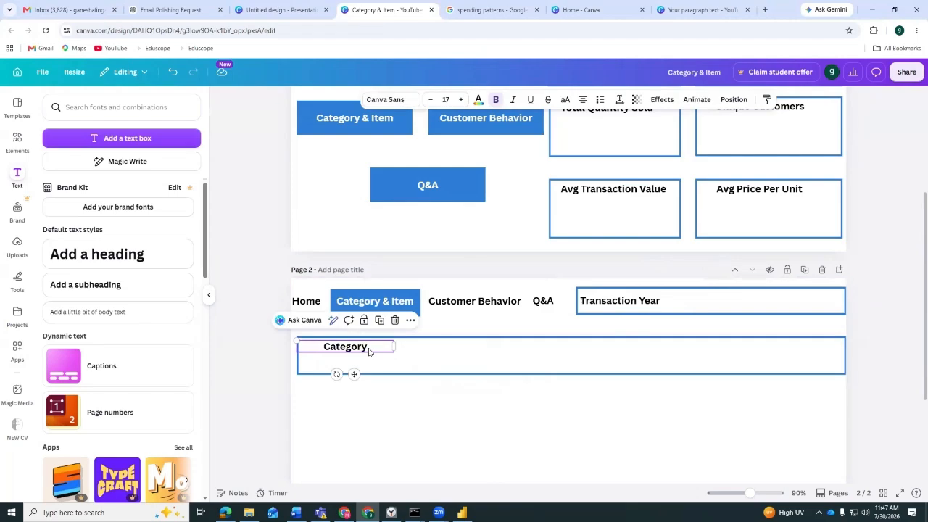
pyautogui.hotkey('ctrl', 'd')
pyautogui.moveTo(368, 353); pyautogui.dragTo(538, 346)
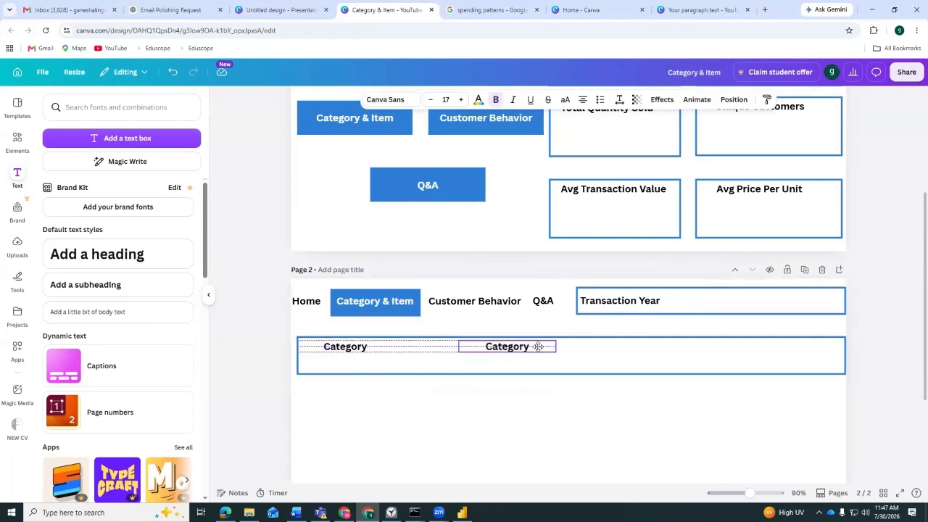
pyautogui.doubleClick(538, 347)
pyautogui.write('Item')
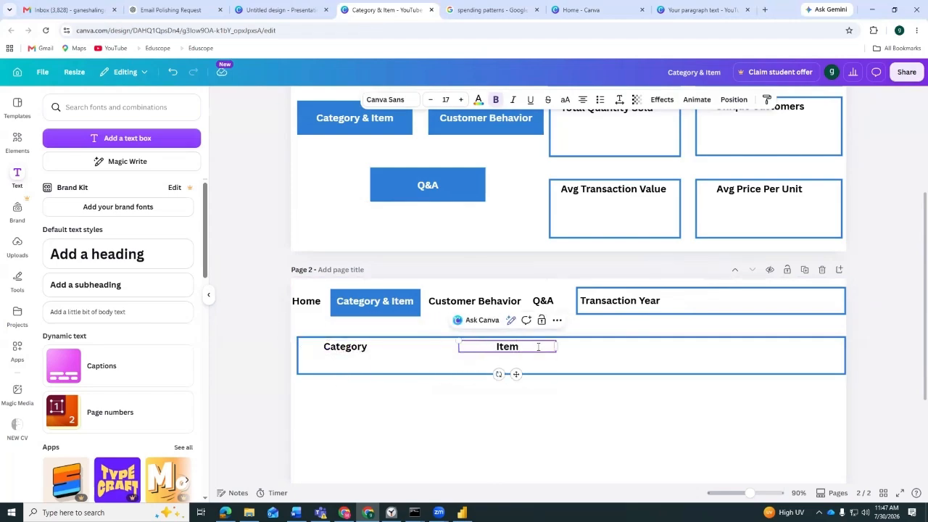
pyautogui.click(693, 431)
# Duplicate the Item label toward the right end of the wide box and change the copy's text to Location
pyautogui.click(540, 350)
pyautogui.hotkey('ctrl', 'd')
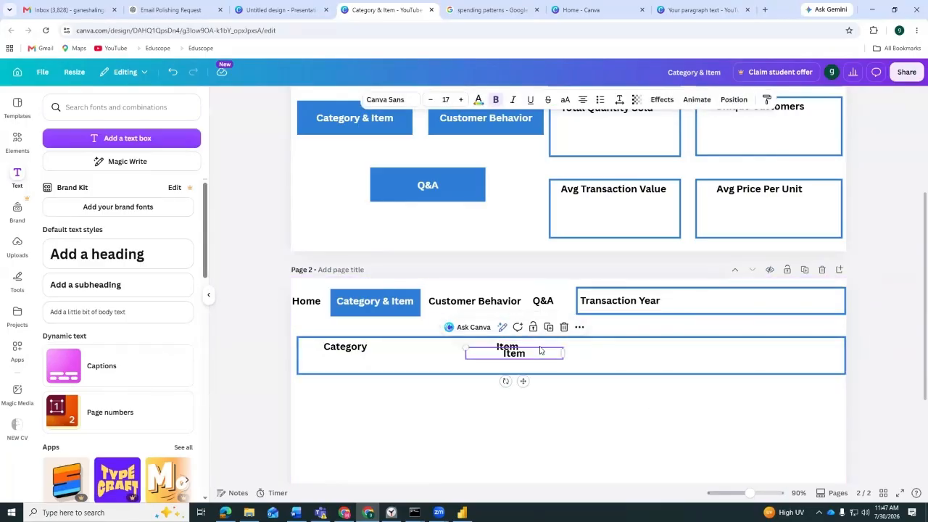
pyautogui.moveTo(539, 356); pyautogui.dragTo(749, 348)
pyautogui.doubleClick(749, 348)
pyautogui.write('Location')
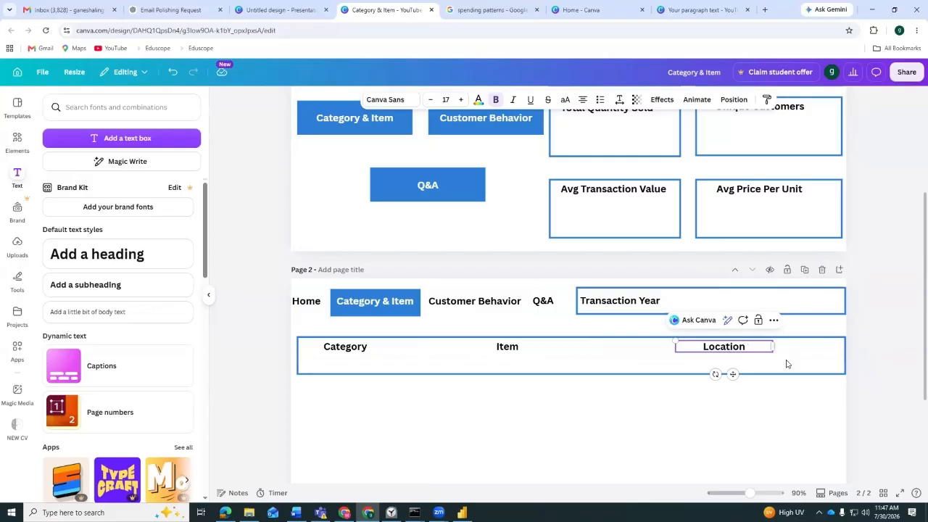
pyautogui.click(890, 379)
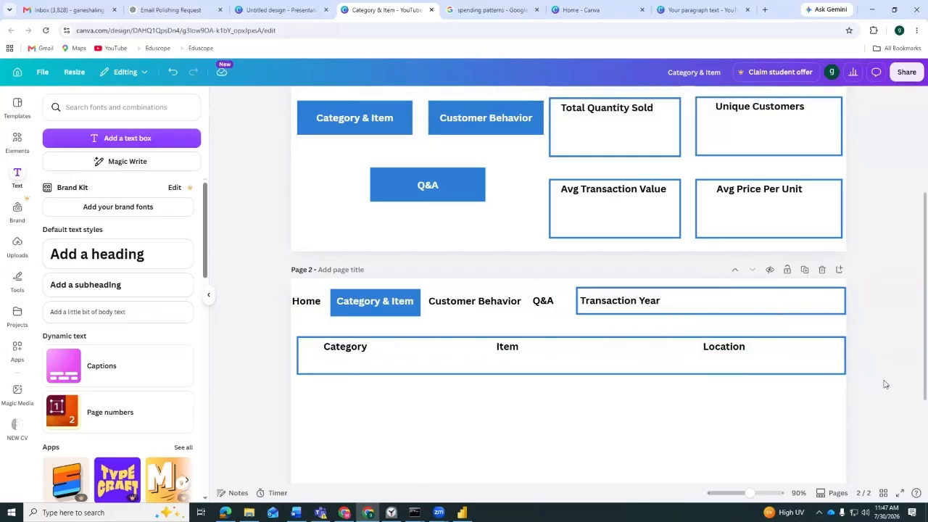
# Compare the hand-sketched layout and the finished Spending Pattern design with page 1 of the Category & Item design
pyautogui.scroll(-2, 519, 322)
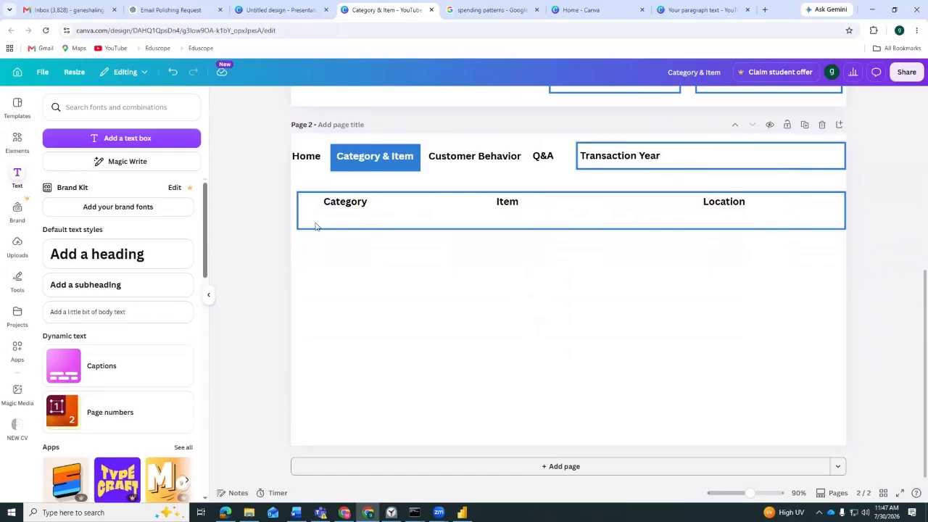
pyautogui.click(293, 10)
pyautogui.scroll(2, 479, 242)
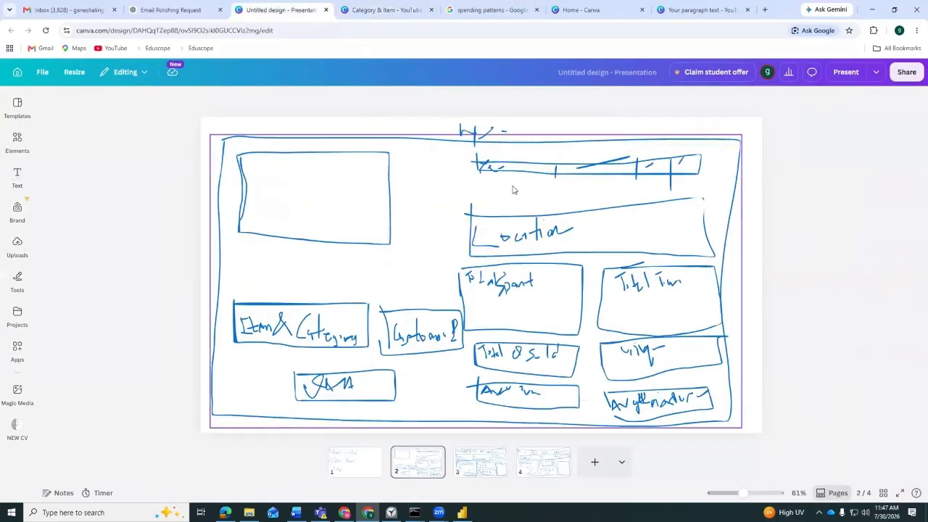
pyautogui.scroll(-4, 514, 189)
pyautogui.click(488, 5)
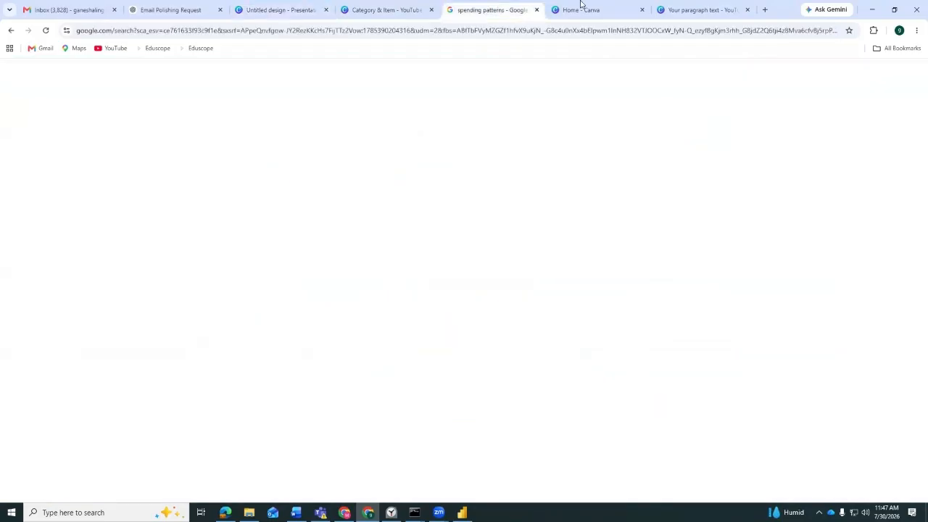
pyautogui.click(698, 8)
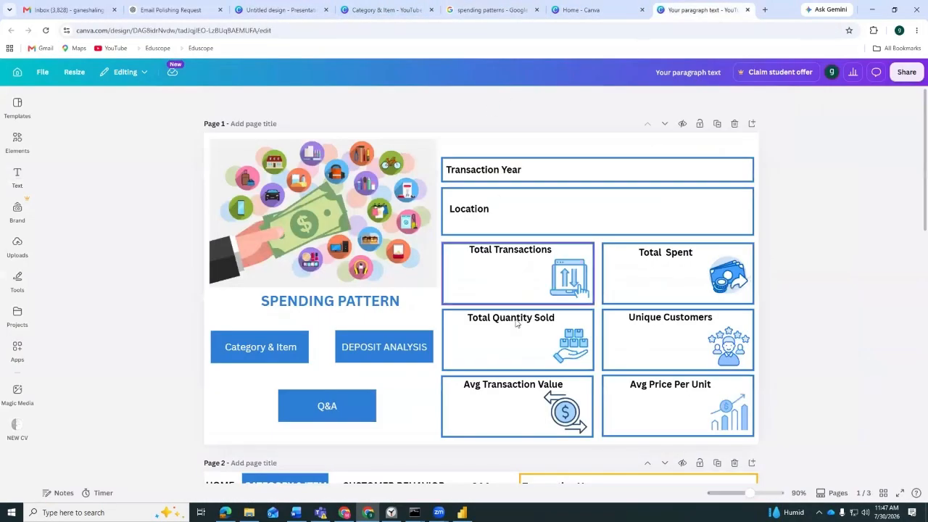
pyautogui.click(583, 7)
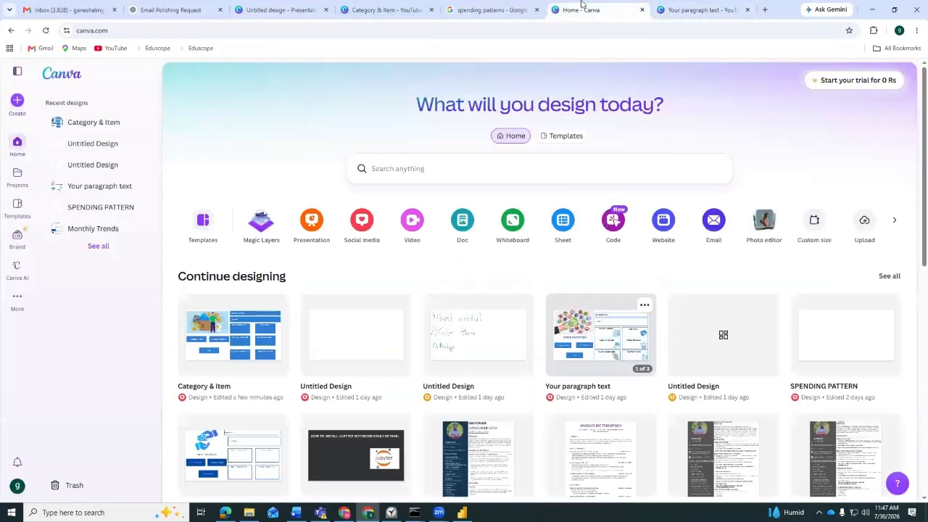
pyautogui.click(494, 9)
pyautogui.click(363, 10)
pyautogui.scroll(5, 419, 280)
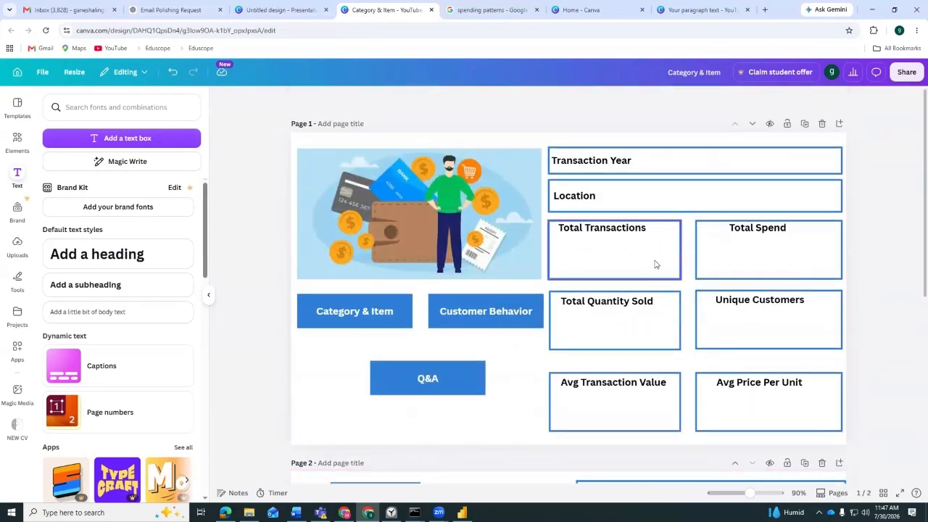
# Copy the Total Transactions icon from the Spending Pattern design and paste it into the Total Transactions card's lower-right corner
pyautogui.click(707, 9)
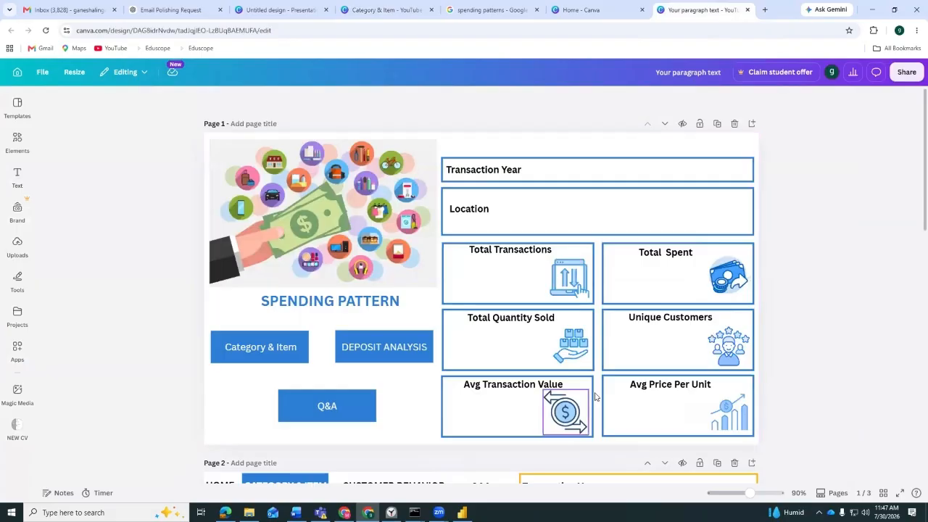
pyautogui.click(580, 282)
pyautogui.click(493, 10)
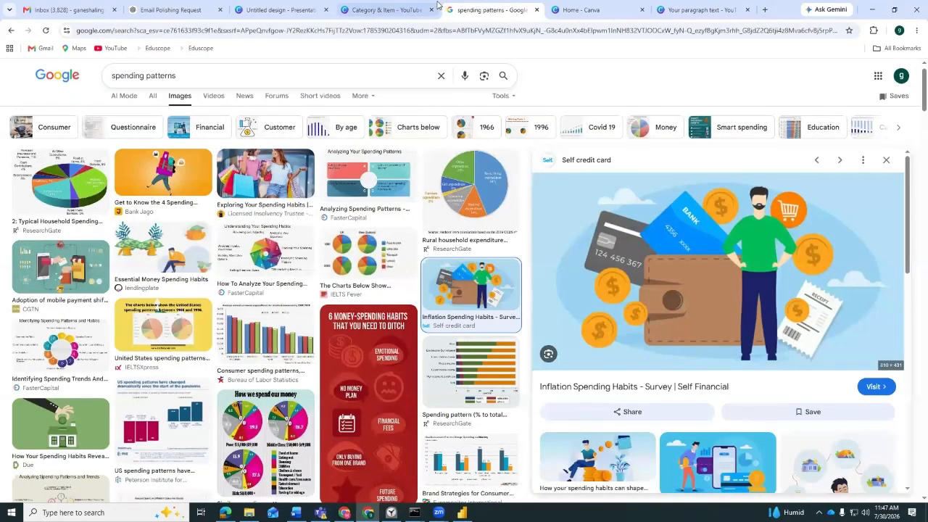
pyautogui.click(385, 10)
pyautogui.hotkey('ctrl', 'v')
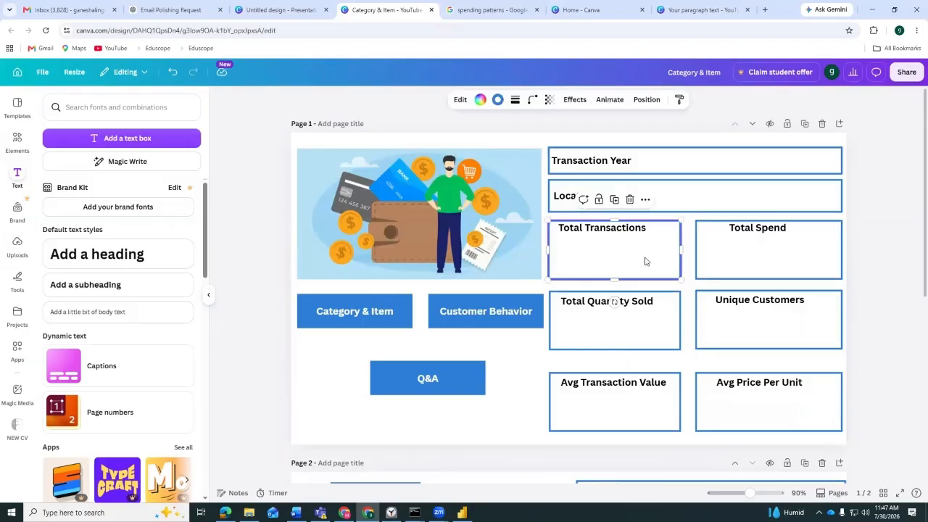
pyautogui.moveTo(655, 280); pyautogui.dragTo(655, 263)
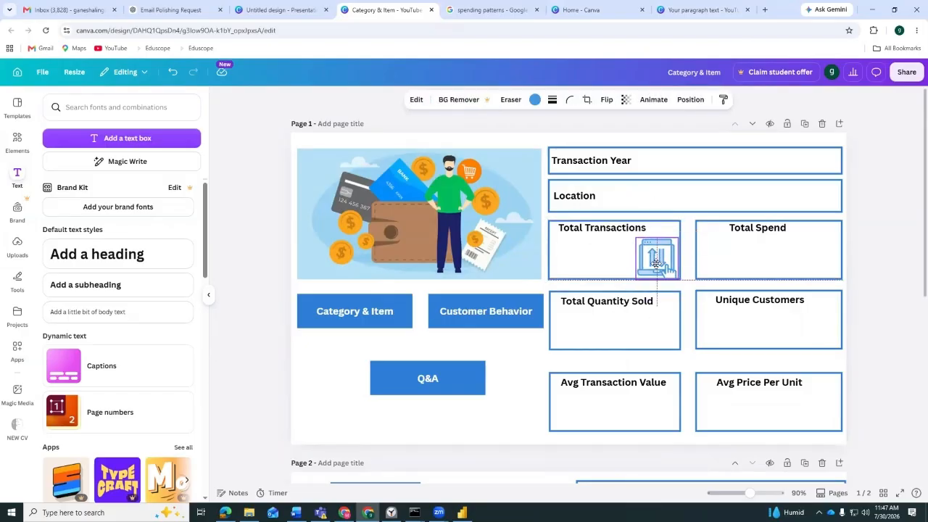
# Copy the Total Spent money icon from the Spending Pattern design and place it at the right side of the Total Spend card
pyautogui.click(594, 10)
pyautogui.click(672, 6)
pyautogui.hotkey('ctrl', 'v')
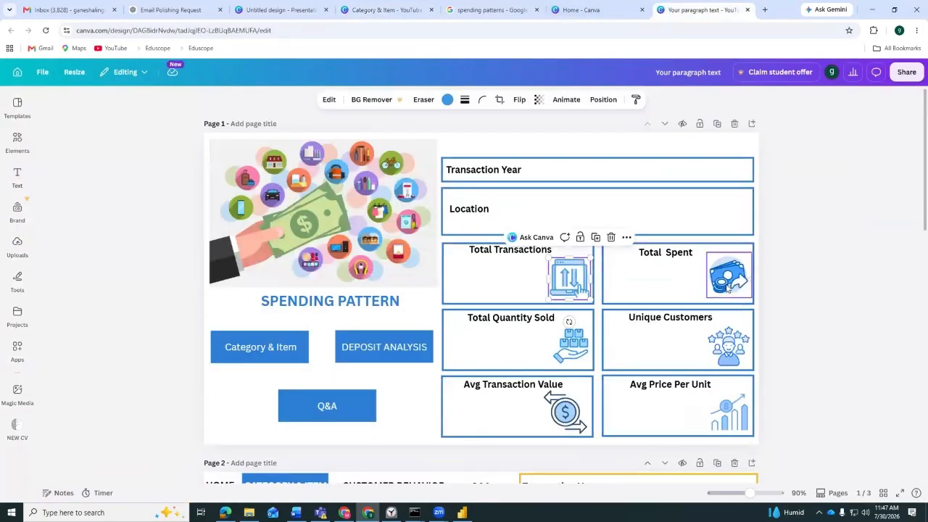
pyautogui.click(385, 11)
pyautogui.click(801, 270)
pyautogui.hotkey('ctrl', 'v')
pyautogui.moveTo(812, 271); pyautogui.dragTo(816, 248)
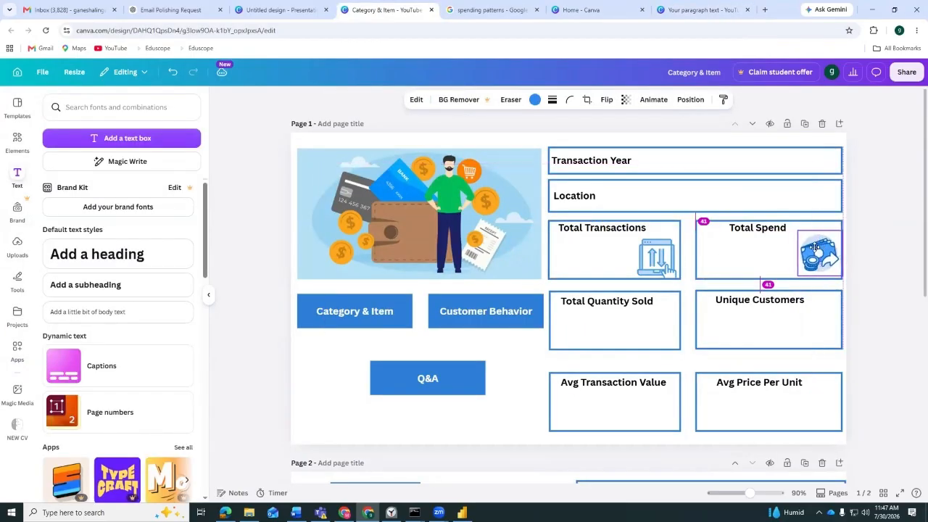
pyautogui.scroll(-3, 811, 254)
pyautogui.scroll(3, 809, 259)
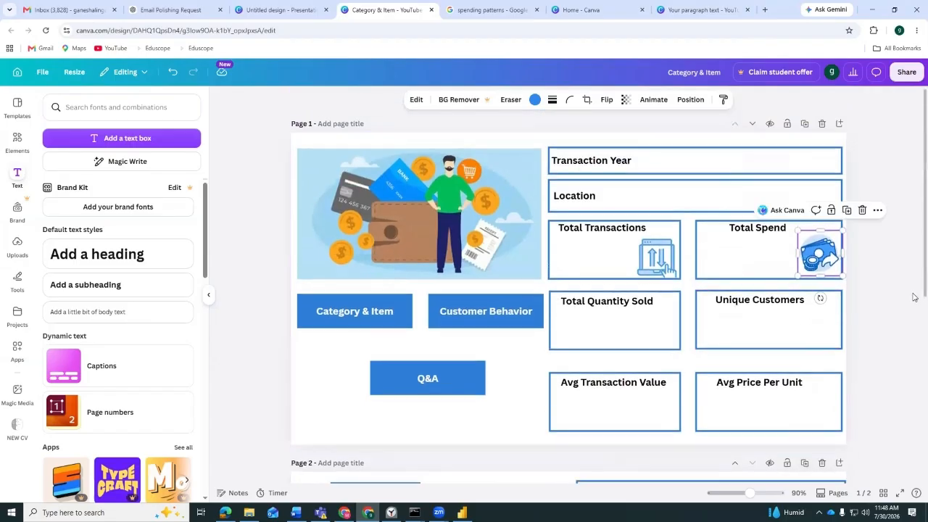
pyautogui.moveTo(813, 255)
pyautogui.mouseDown()
pyautogui.moveTo(815, 245)
pyautogui.moveTo(812, 253)
pyautogui.mouseUp()
# Nudge the Total Transactions icon slightly upward, clear of its card's lower border
pyautogui.click(657, 267)
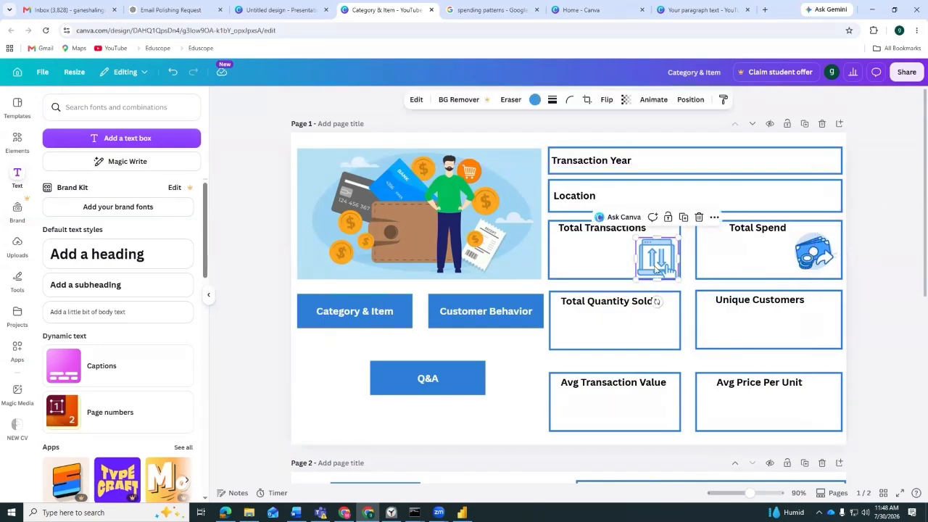
pyautogui.moveTo(655, 266); pyautogui.dragTo(655, 265)
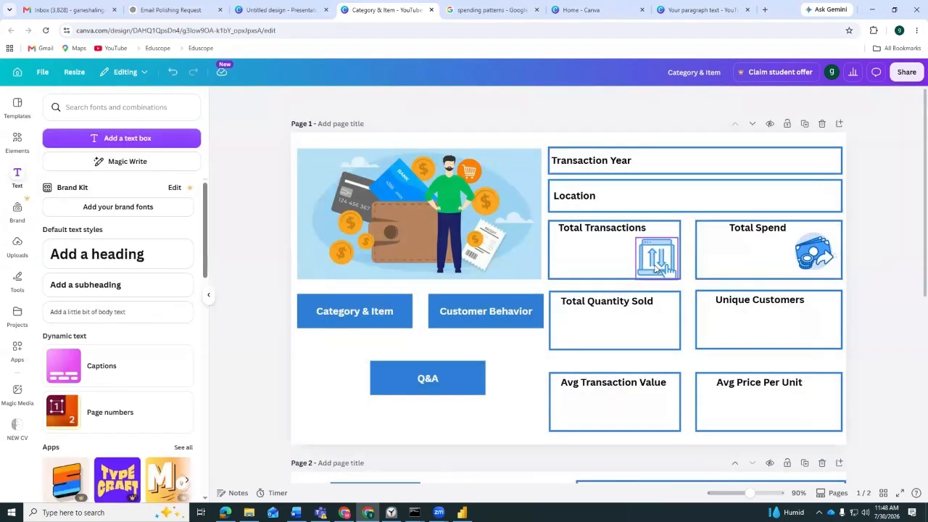
pyautogui.click(650, 267)
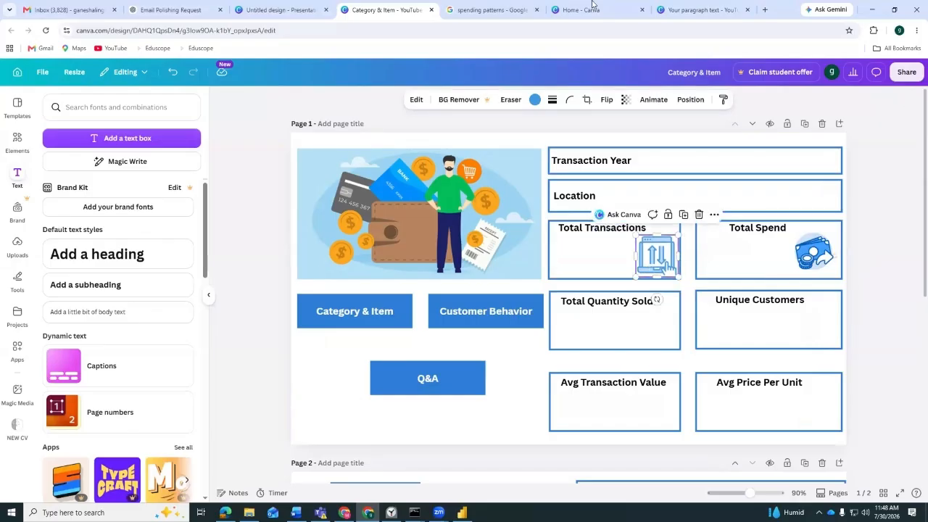
# Copy the Total Quantity Sold boxes icon from the Spending Pattern design and place it at the right of the matching card
pyautogui.click(707, 8)
pyautogui.click(578, 358)
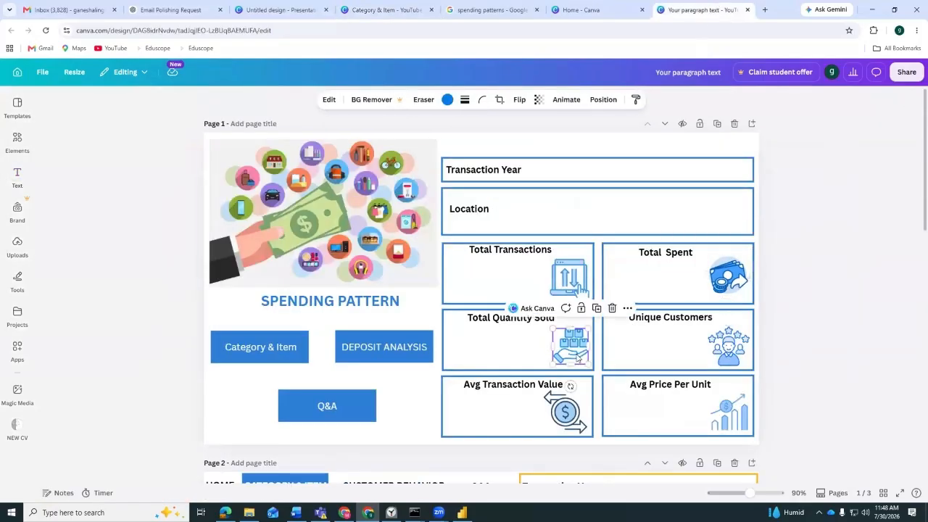
pyautogui.click(385, 9)
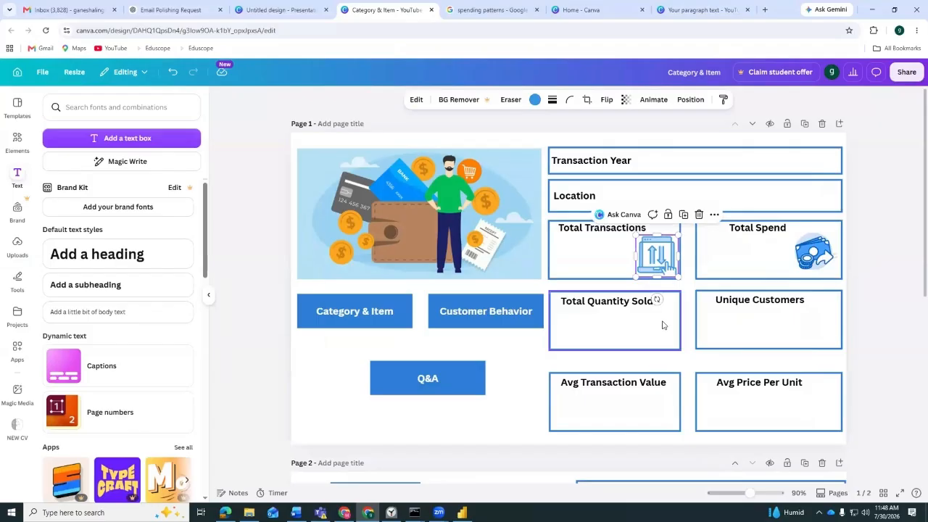
pyautogui.hotkey('ctrl', 'v')
pyautogui.moveTo(660, 352); pyautogui.dragTo(660, 331)
# Copy the Unique Customers icon from the Spending Pattern design and place it at the right of the matching page 1 card
pyautogui.click(699, 9)
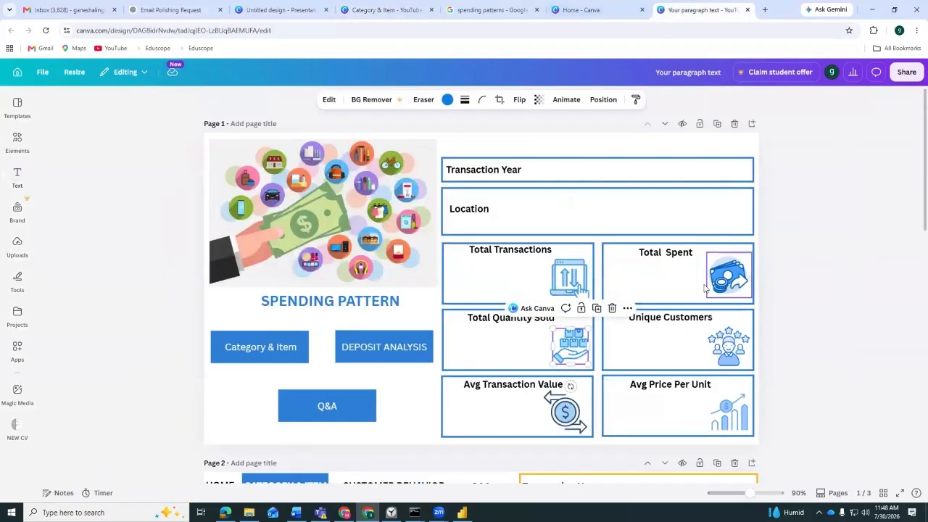
pyautogui.click(736, 344)
pyautogui.hotkey('ctrl', 'c')
pyautogui.hotkey('ctrl', 'v')
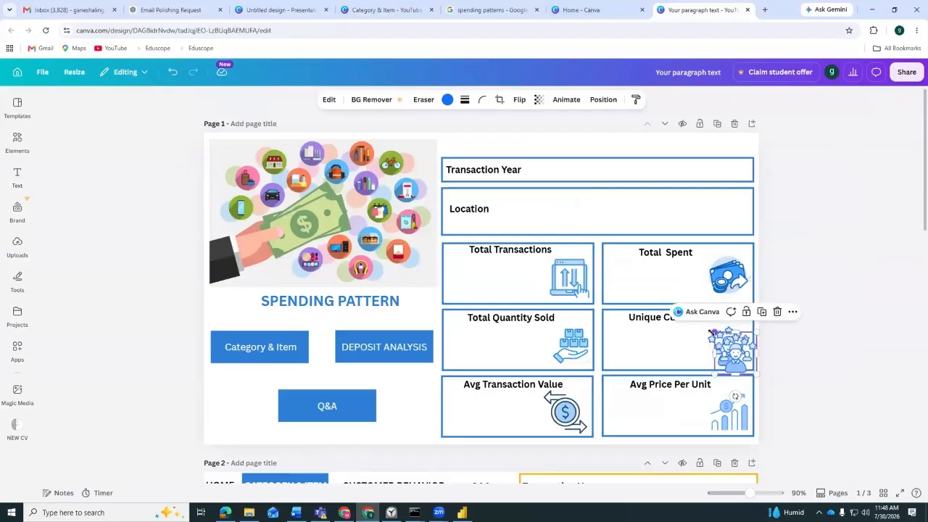
pyautogui.click(401, 7)
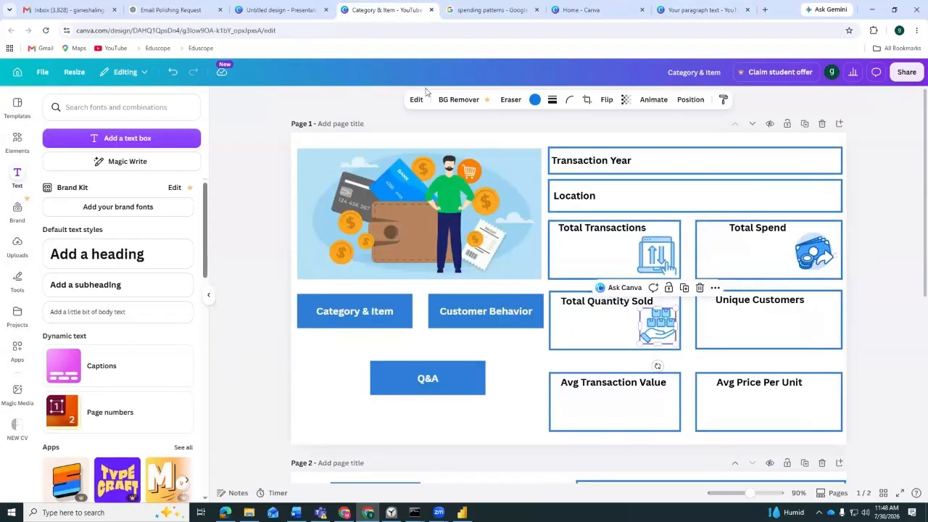
pyautogui.hotkey('ctrl', 'v')
pyautogui.moveTo(824, 355); pyautogui.dragTo(822, 328)
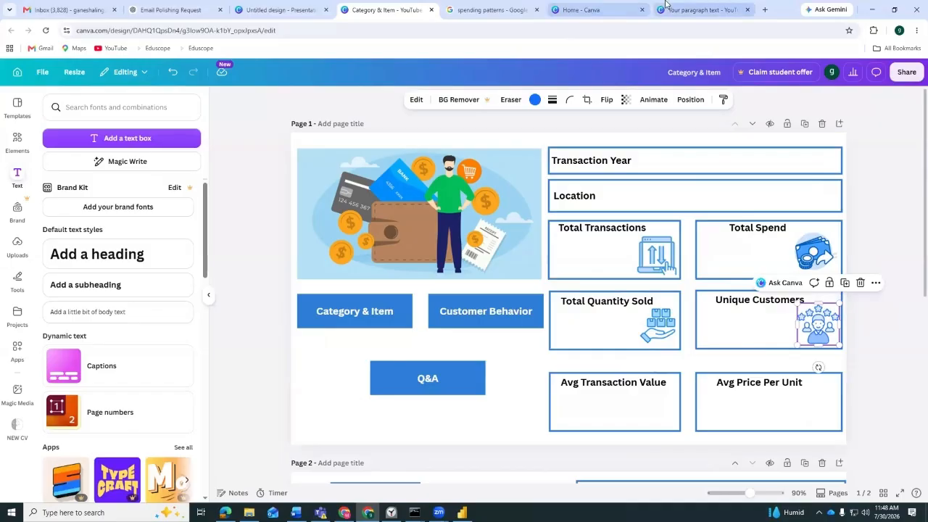
# Copy the Avg Transaction Value dollar icon from the Spending Pattern design and place it in the matching card's lower-right corner
pyautogui.click(700, 9)
pyautogui.click(774, 370)
pyautogui.click(564, 412)
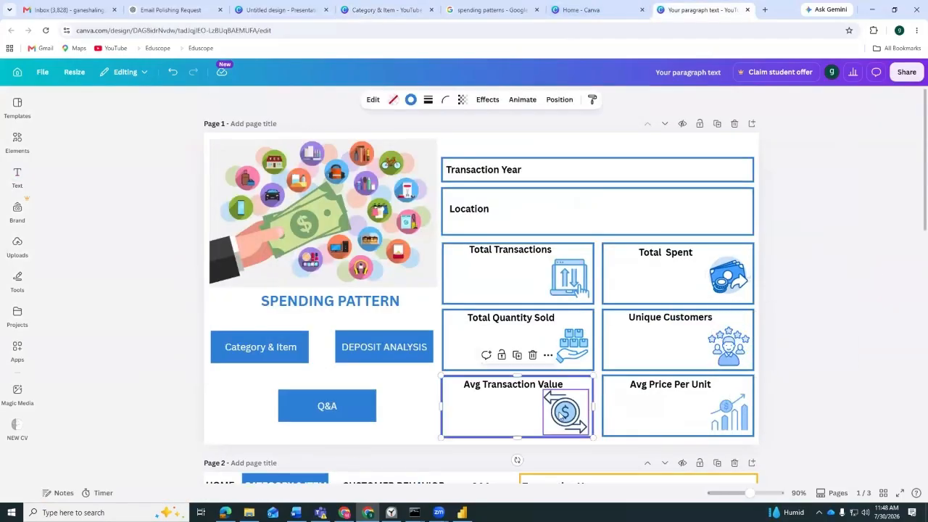
pyautogui.click(386, 9)
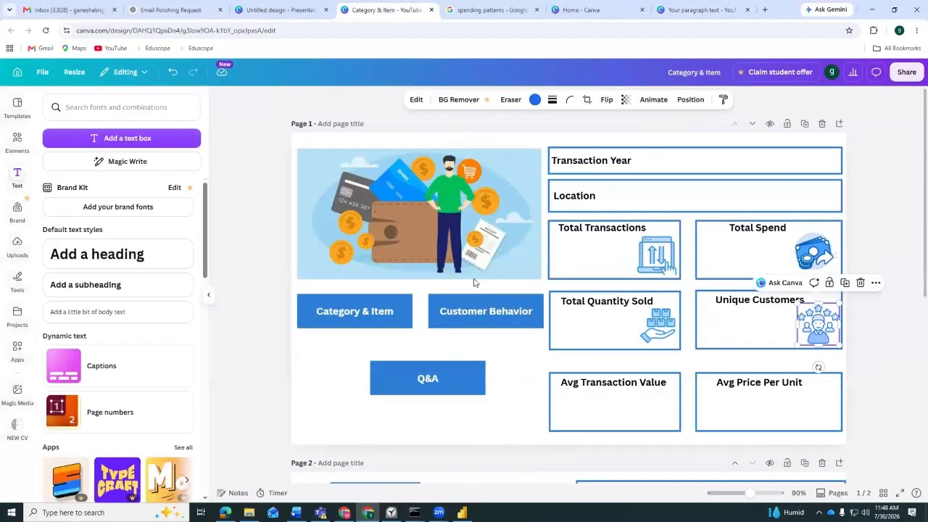
pyautogui.hotkey('ctrl', 'v')
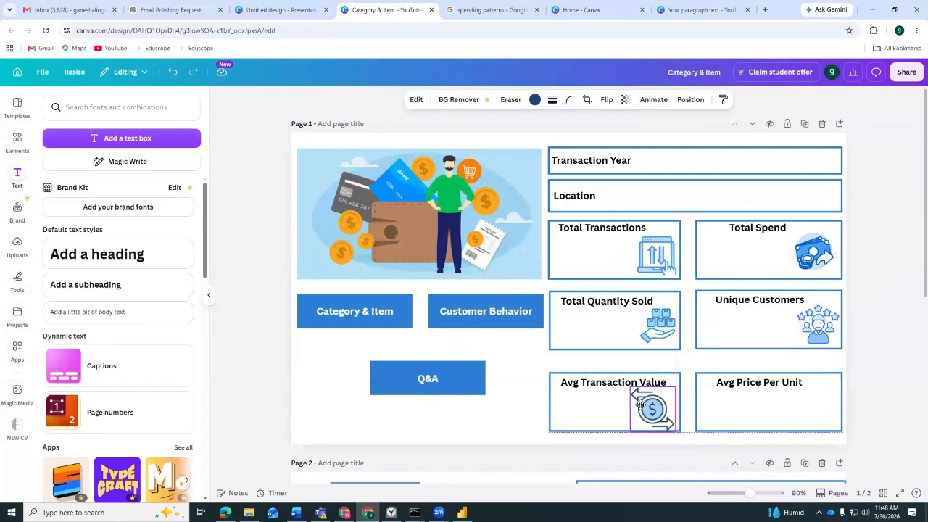
pyautogui.moveTo(641, 403); pyautogui.dragTo(644, 405)
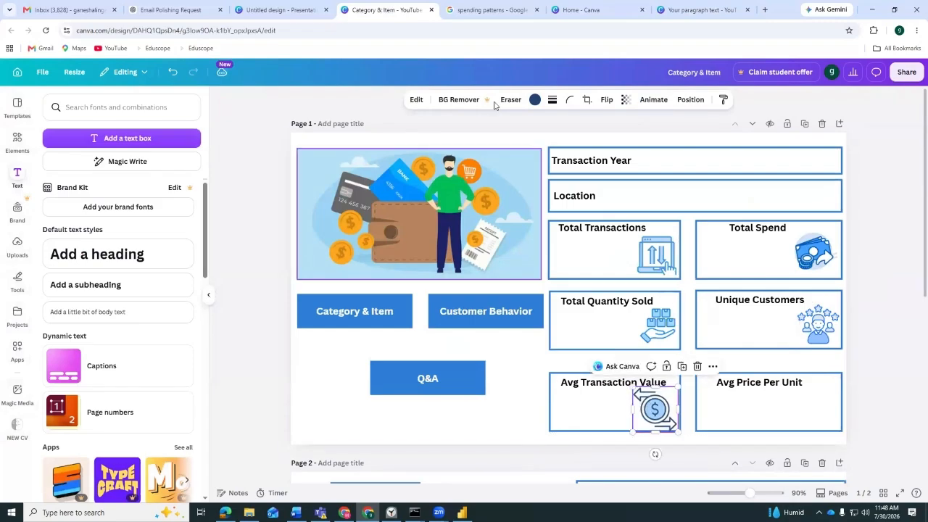
# Copy the Avg Price Per Unit chart icon from the Spending Pattern design and place it at the right of the matching card
pyautogui.click(700, 10)
pyautogui.click(715, 427)
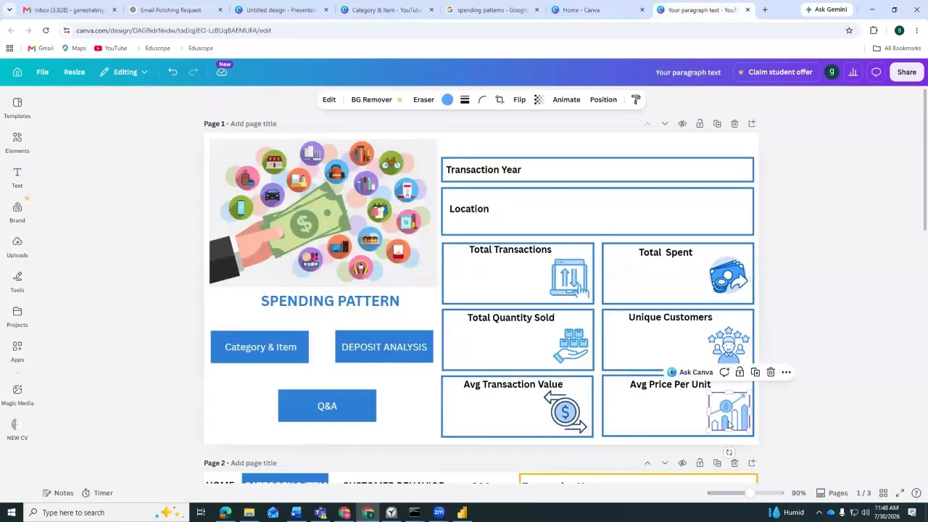
pyautogui.click(376, 10)
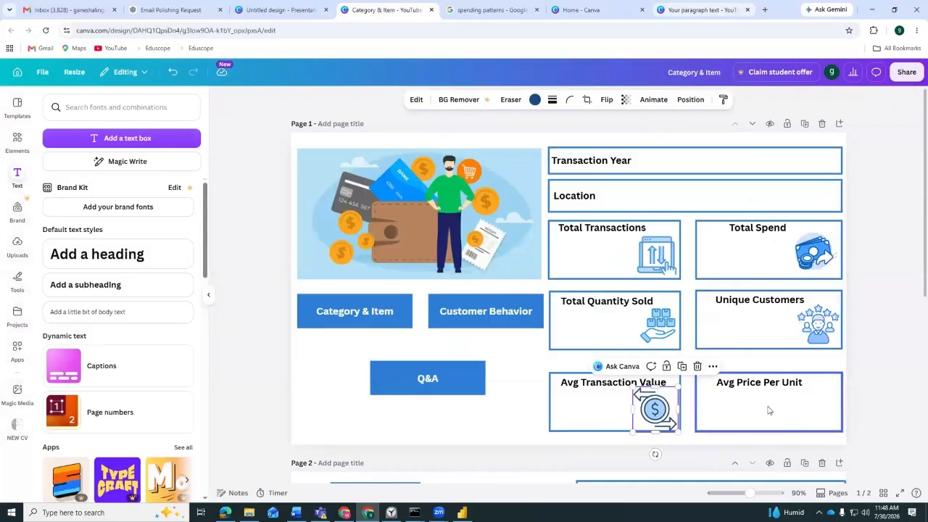
pyautogui.hotkey('ctrl', 'v')
pyautogui.moveTo(814, 414); pyautogui.dragTo(816, 411)
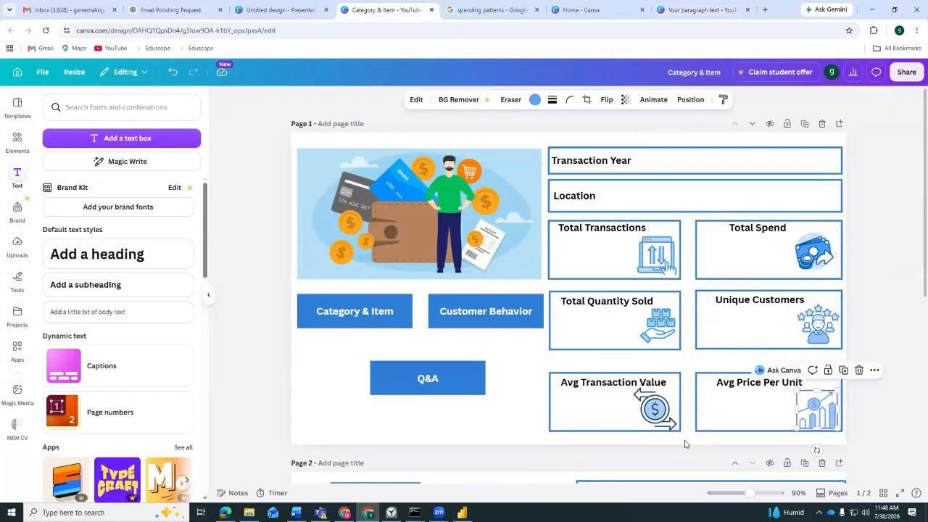
# Following the sketched layout, duplicate page 2's filter bar below itself and resize it into a tall outlined box at the page's lower left
pyautogui.scroll(-2, 562, 414)
pyautogui.scroll(-2, 560, 414)
pyautogui.scroll(2, 718, 355)
pyautogui.scroll(-1, 704, 383)
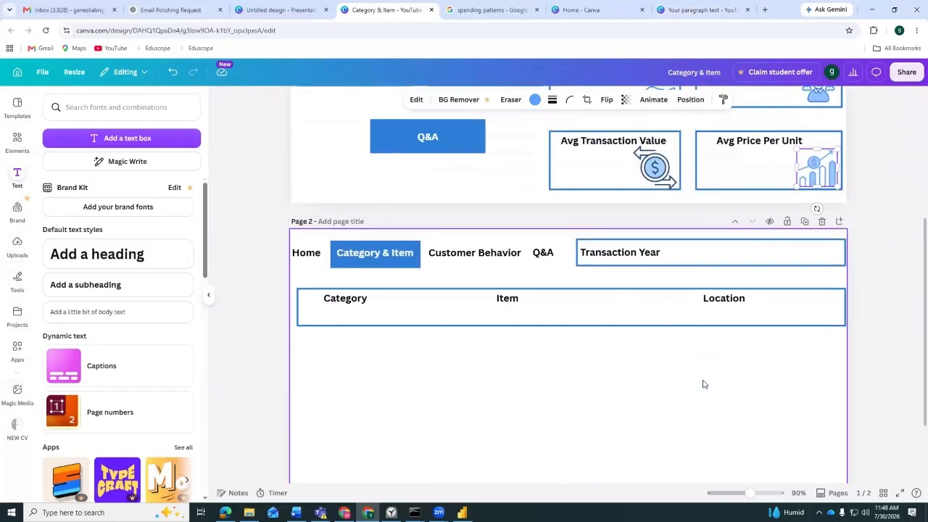
pyautogui.hotkey('ctrl', 'shift', 'Tab')
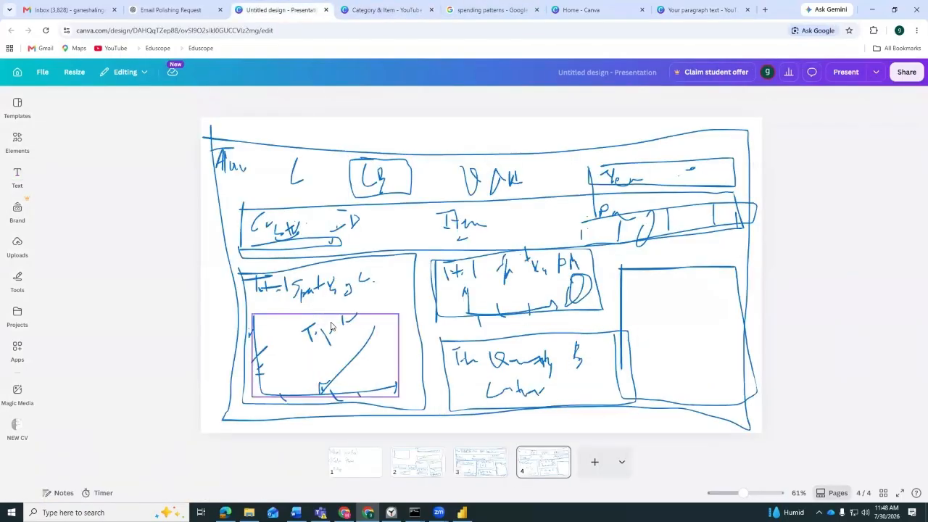
pyautogui.click(384, 10)
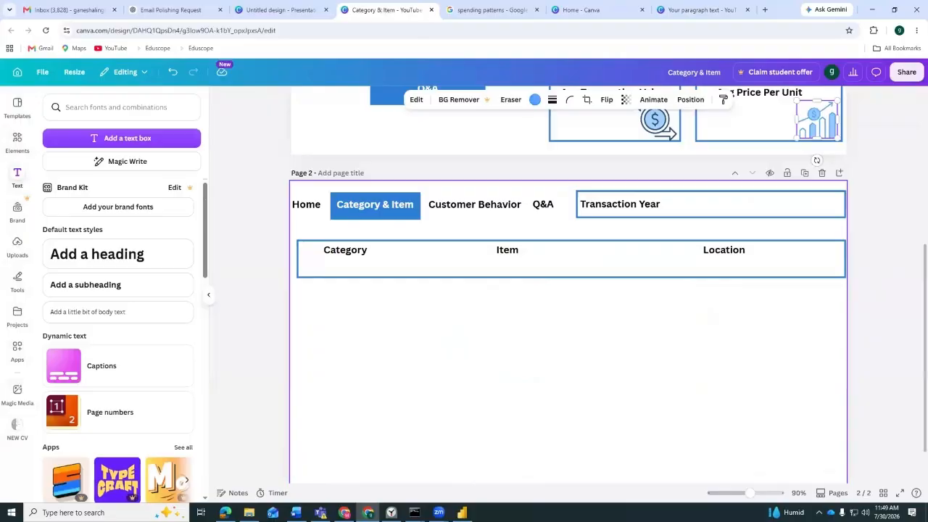
pyautogui.click(613, 275)
pyautogui.moveTo(613, 274); pyautogui.dragTo(616, 316)
pyautogui.moveTo(847, 314); pyautogui.dragTo(522, 345)
pyautogui.moveTo(407, 334); pyautogui.dragTo(411, 482)
pyautogui.scroll(-1, 531, 334)
pyautogui.click(412, 441)
pyautogui.moveTo(410, 447)
pyautogui.mouseDown()
pyautogui.moveTo(411, 432)
pyautogui.moveTo(410, 440)
pyautogui.mouseUp()
# Duplicate the Category label into the tall box, retitle it "Total Spend By Category" and widen it to fit one line
pyautogui.click(366, 207)
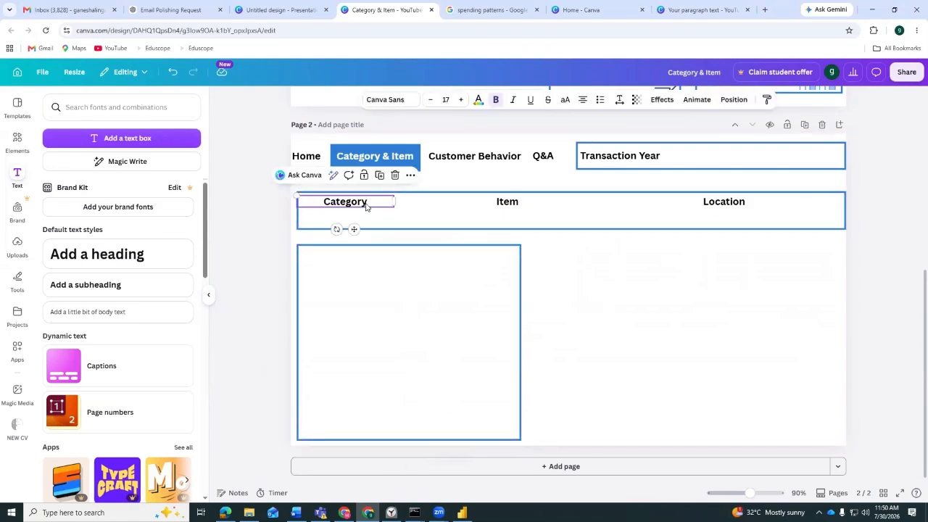
pyautogui.hotkey('ctrl', 'd')
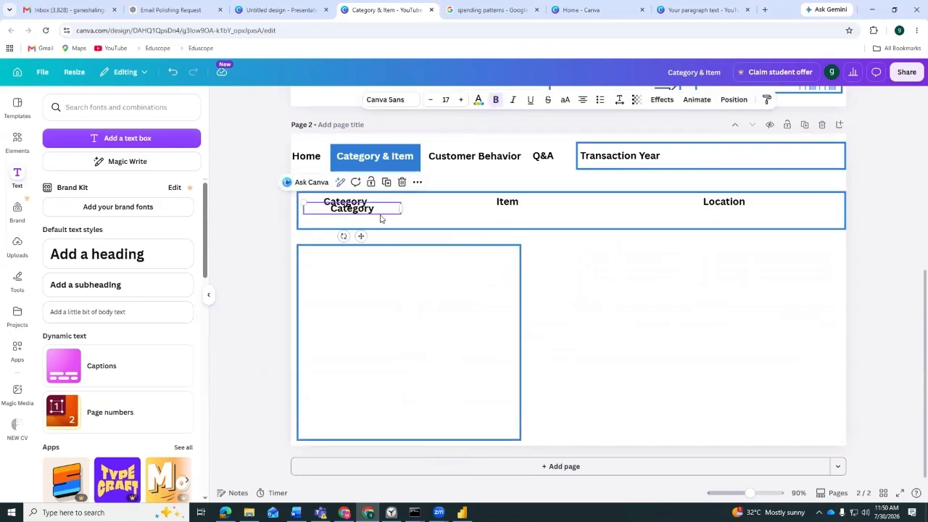
pyautogui.moveTo(389, 252); pyautogui.dragTo(418, 256)
pyautogui.doubleClick(413, 256)
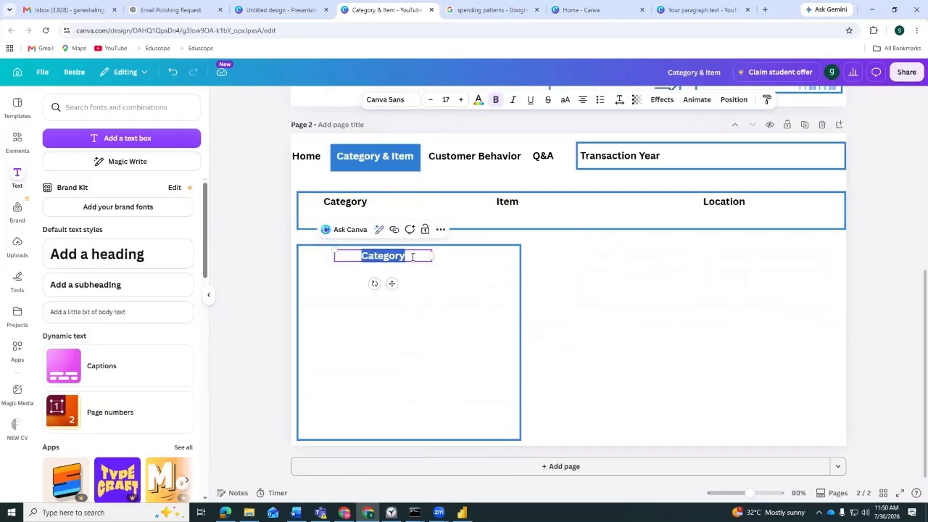
pyautogui.write('Total S')
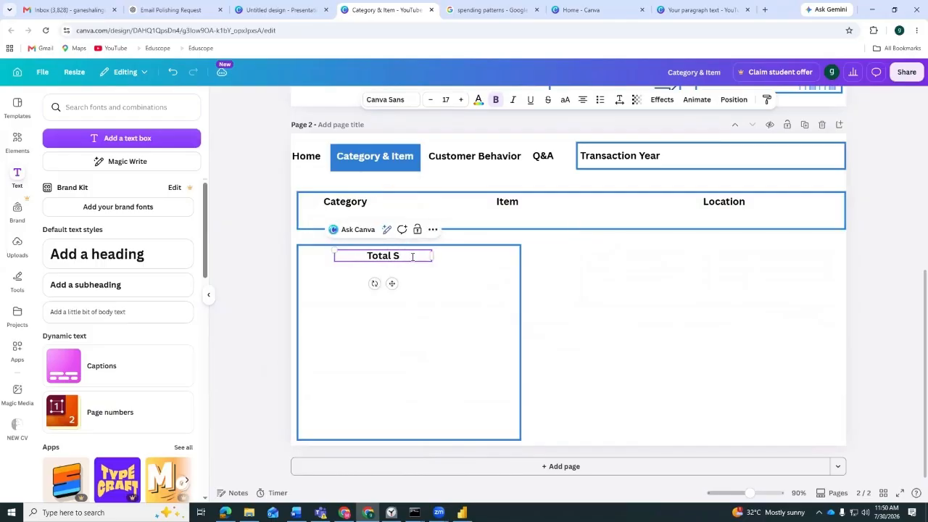
pyautogui.write('pend By Cate')
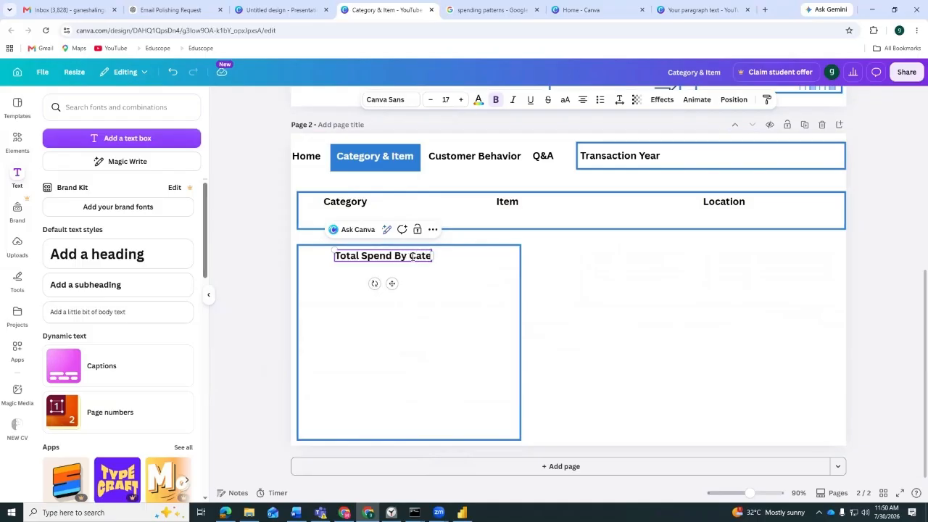
pyautogui.write('gory')
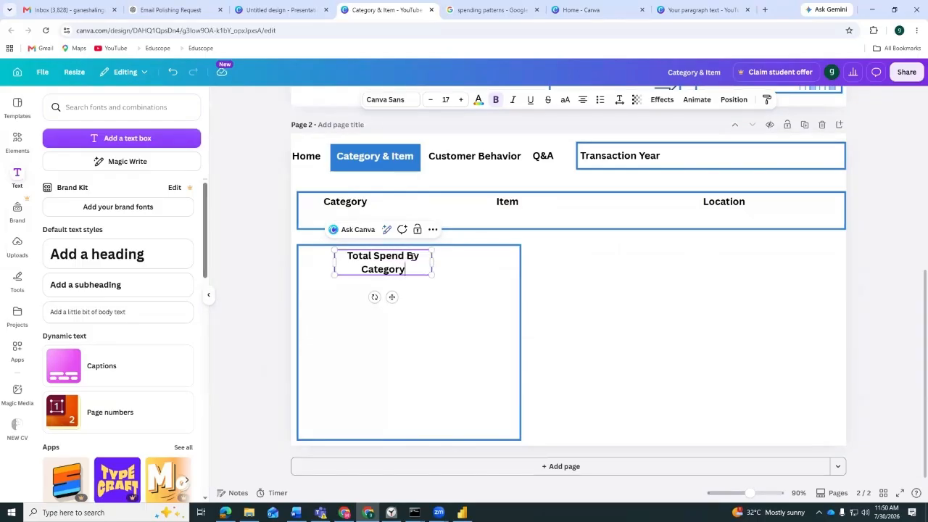
pyautogui.moveTo(433, 263); pyautogui.dragTo(477, 268)
pyautogui.click(566, 306)
pyautogui.click(437, 280)
pyautogui.click(596, 291)
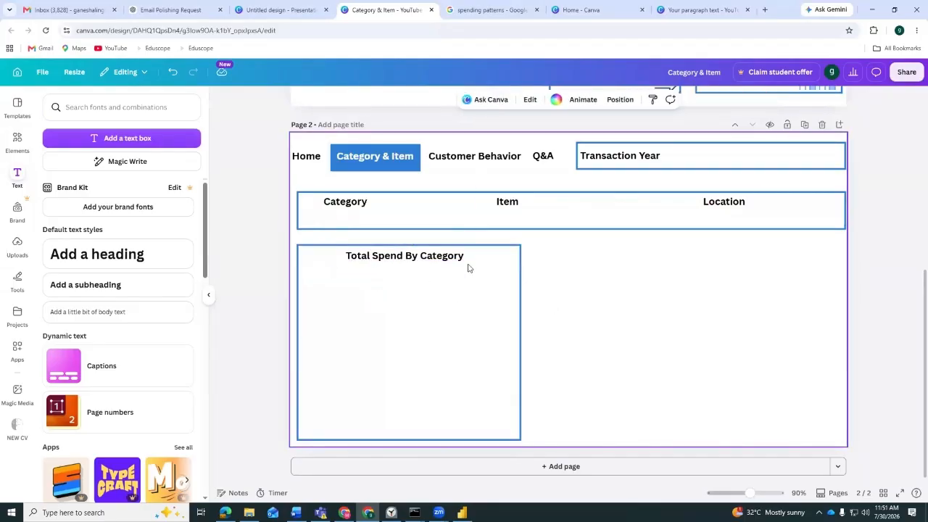
# Extend the Total Spend By Category box up to just below the filter bar and nudge its title up near the box's upper border
pyautogui.click(411, 247)
pyautogui.moveTo(410, 245); pyautogui.dragTo(413, 233)
pyautogui.click(398, 258)
pyautogui.press('Up')
pyautogui.press('Up')
pyautogui.press('Up')
pyautogui.press('Up')
pyautogui.press('Up')
pyautogui.press('Up')
pyautogui.press('Up')
pyautogui.press('Up')
pyautogui.press('Up')
pyautogui.press('Up')
pyautogui.press('Up')
pyautogui.press('Up')
pyautogui.press('Up')
pyautogui.press('Up')
pyautogui.press('Up')
pyautogui.press('Up')
pyautogui.press('Up')
pyautogui.press('Up')
pyautogui.press('Up')
pyautogui.press('Up')
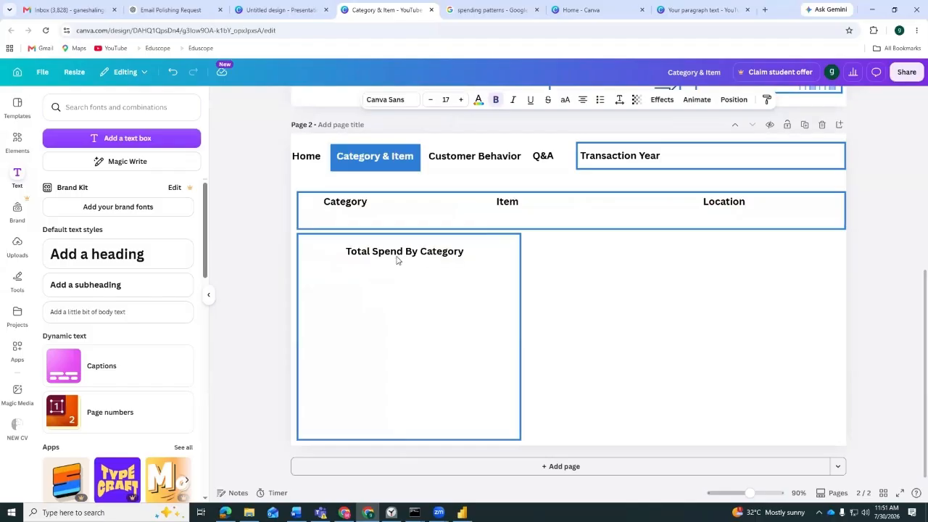
pyautogui.press('Up')
pyautogui.press('Up')
pyautogui.press('Up')
pyautogui.press('Up')
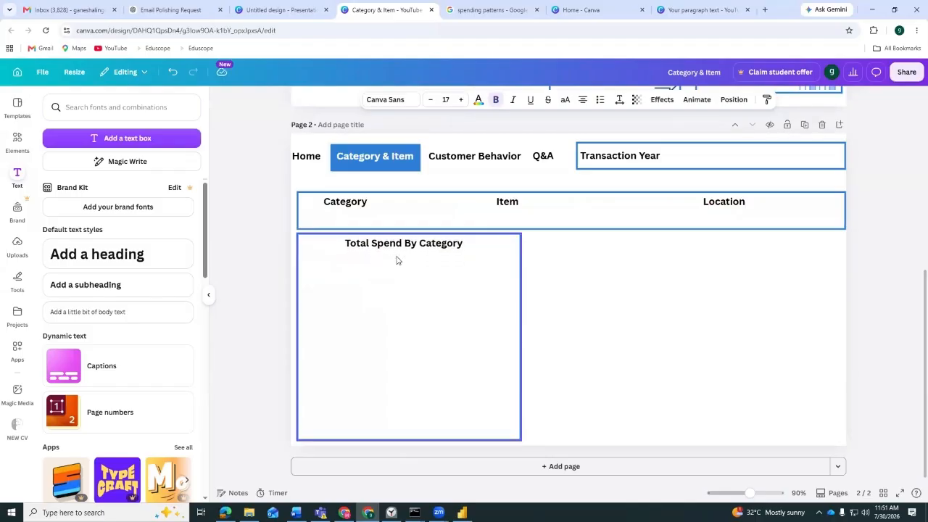
# Duplicate the Total Spend By Category box with its title directly to its right and shorten the copy to about half the height
pyautogui.click(505, 309)
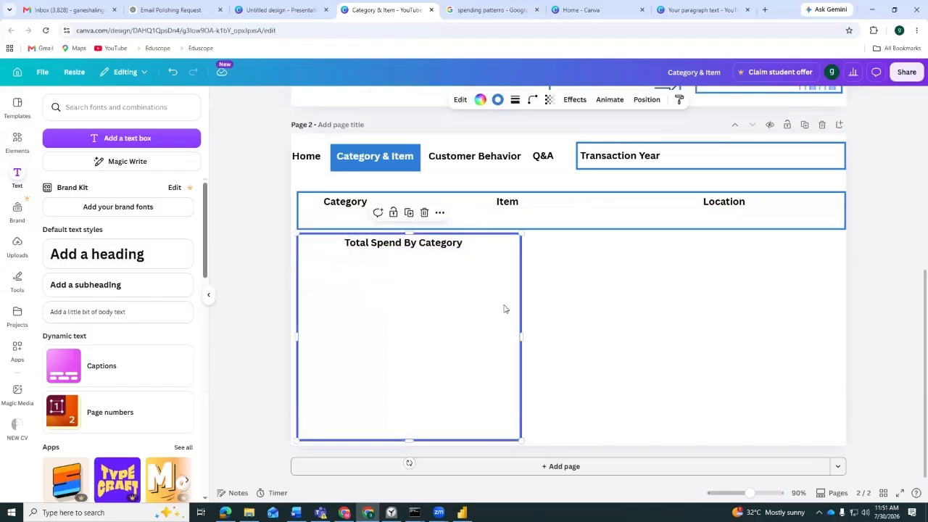
pyautogui.moveTo(628, 234); pyautogui.dragTo(308, 441)
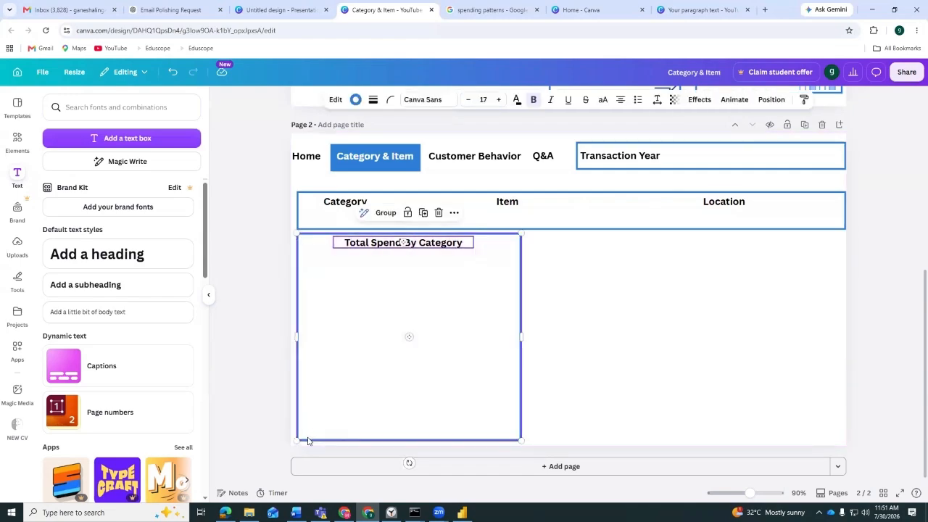
pyautogui.hotkey('ctrl', 'd')
pyautogui.moveTo(523, 353); pyautogui.dragTo(630, 353)
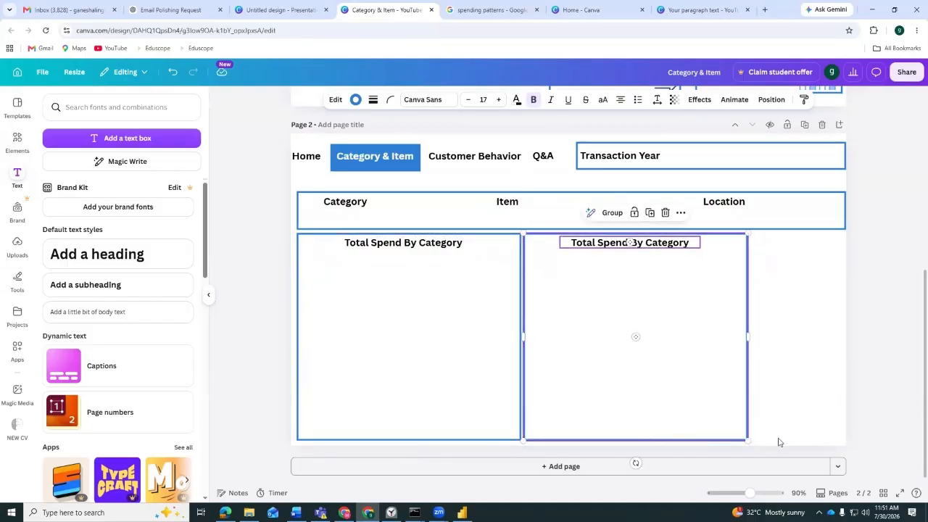
pyautogui.click(894, 440)
pyautogui.click(667, 439)
pyautogui.moveTo(636, 440); pyautogui.dragTo(650, 341)
# Retitle the shortened box "Total Item By Year"
pyautogui.click(685, 243)
pyautogui.doubleClick(690, 244)
pyautogui.click(691, 245)
pyautogui.press('BackSpace')
pyautogui.press('BackSpace')
pyautogui.press('BackSpace')
pyautogui.press('BackSpace')
pyautogui.press('BackSpace')
pyautogui.press('BackSpace')
pyautogui.press('BackSpace')
pyautogui.press('BackSpace')
pyautogui.press('BackSpace')
pyautogui.press('BackSpace')
pyautogui.press('BackSpace')
pyautogui.press('BackSpace')
pyautogui.press('BackSpace')
pyautogui.press('BackSpace')
pyautogui.press('BackSpace')
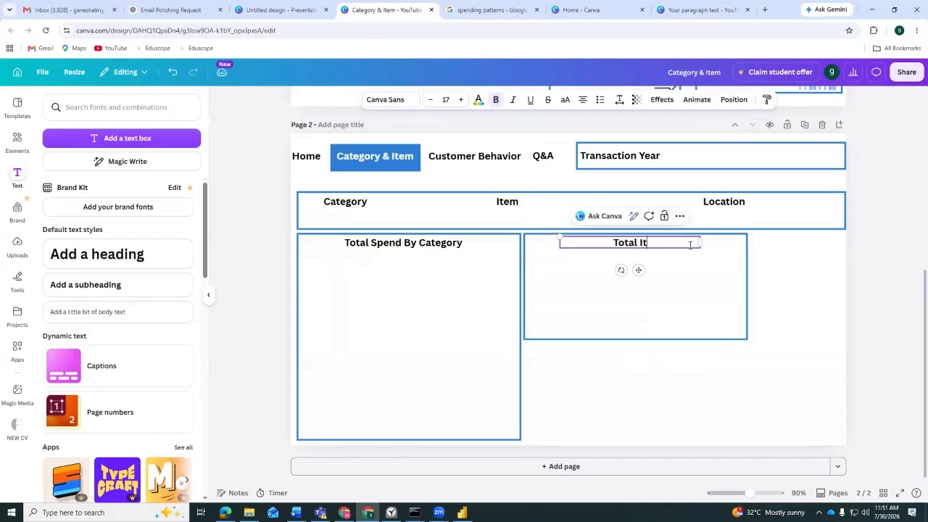
pyautogui.write('Item By Year')
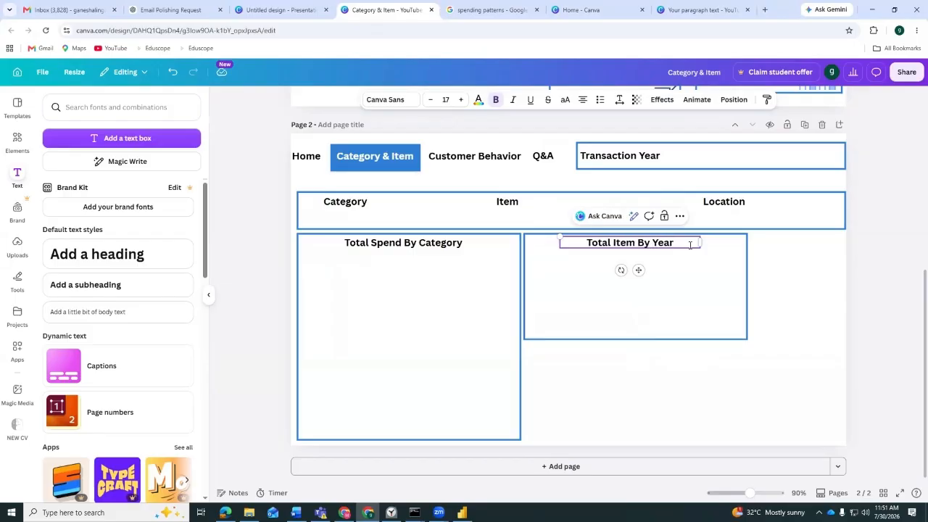
pyautogui.click(715, 302)
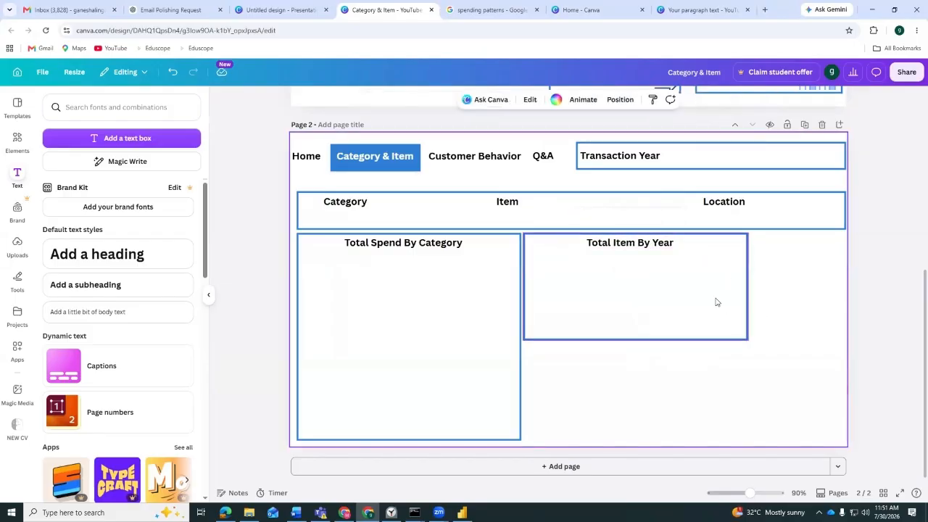
# Narrow the Total Item By Year box from its right side and recentre its title inside it
pyautogui.moveTo(747, 287); pyautogui.dragTo(676, 298)
pyautogui.moveTo(640, 241); pyautogui.dragTo(620, 246)
pyautogui.click(661, 243)
pyautogui.click(704, 259)
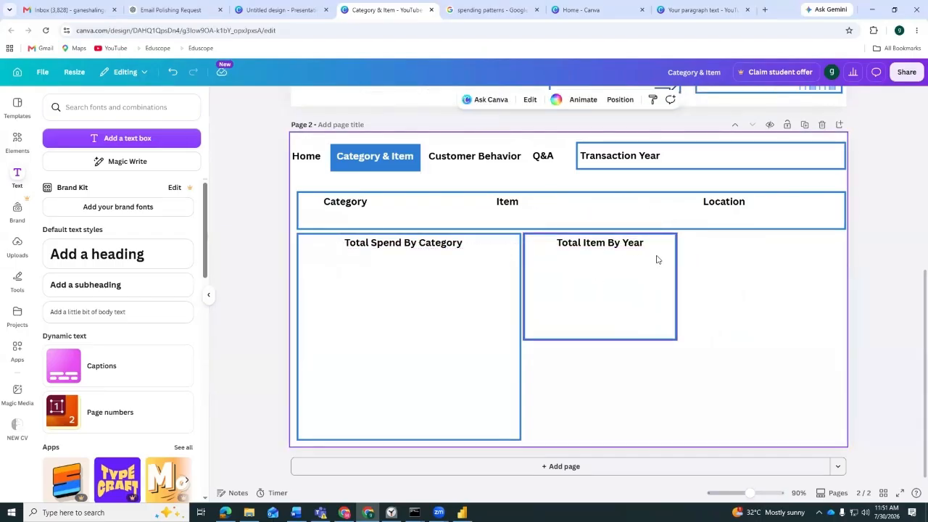
pyautogui.click(663, 265)
pyautogui.moveTo(676, 289); pyautogui.dragTo(683, 294)
pyautogui.click(723, 292)
pyautogui.click(628, 249)
pyautogui.click(676, 325)
# Duplicate the Total Item By Year box with its title below the original, and shorten the original box slightly
pyautogui.moveTo(777, 372); pyautogui.dragTo(524, 234)
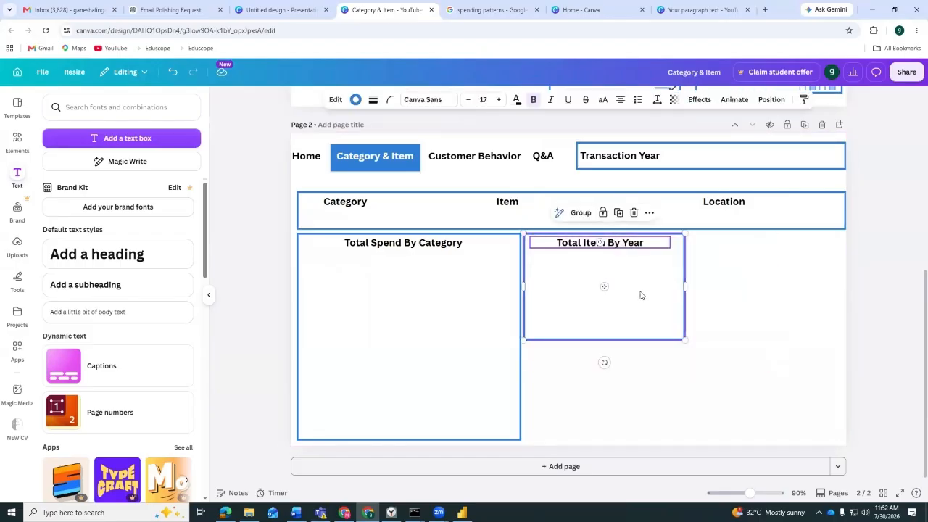
pyautogui.hotkey('ctrl', 'd')
pyautogui.moveTo(636, 315); pyautogui.dragTo(635, 413)
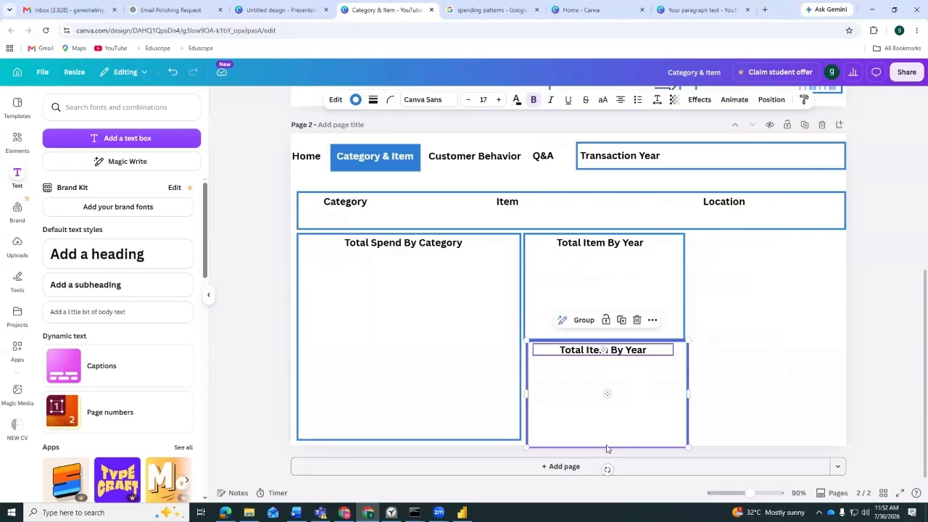
pyautogui.click(653, 308)
pyautogui.moveTo(604, 342); pyautogui.dragTo(605, 327)
# Nudge the lower duplicated box and its title up and left to line up beneath the upper Total Item By Year box
pyautogui.moveTo(778, 350); pyautogui.dragTo(575, 419)
pyautogui.press('Up')
pyautogui.press('Up')
pyautogui.press('Up')
pyautogui.press('Up')
pyautogui.press('Up')
pyautogui.press('Up')
pyautogui.press('Up')
pyautogui.press('Up')
pyautogui.press('Up')
pyautogui.press('Up')
pyautogui.press('Up')
pyautogui.press('Up')
pyautogui.press('Up')
pyautogui.press('Up')
pyautogui.press('Up')
pyautogui.press('Up')
pyautogui.press('Up')
pyautogui.press('Up')
pyautogui.press('Up')
pyautogui.press('Up')
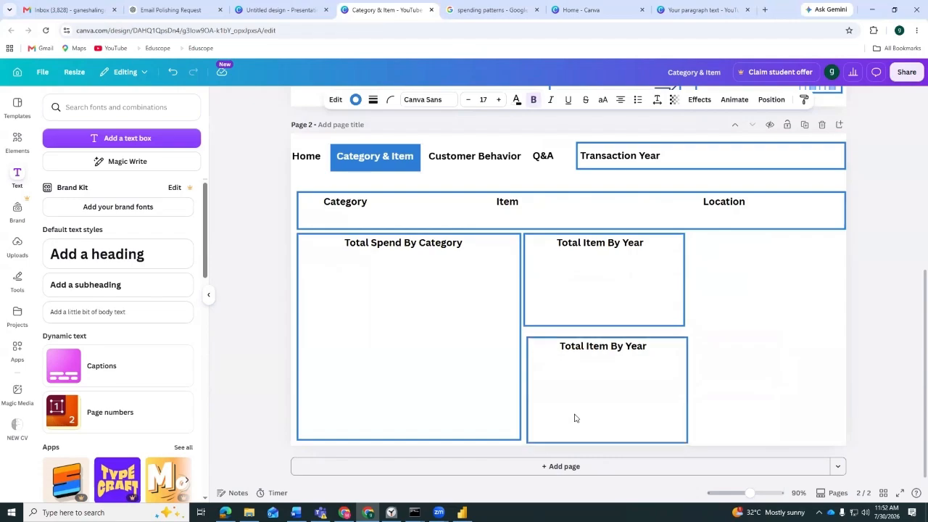
pyautogui.press('Left')
pyautogui.press('Left')
pyautogui.press('Left')
pyautogui.press('Left')
pyautogui.press('Left')
pyautogui.press('Left')
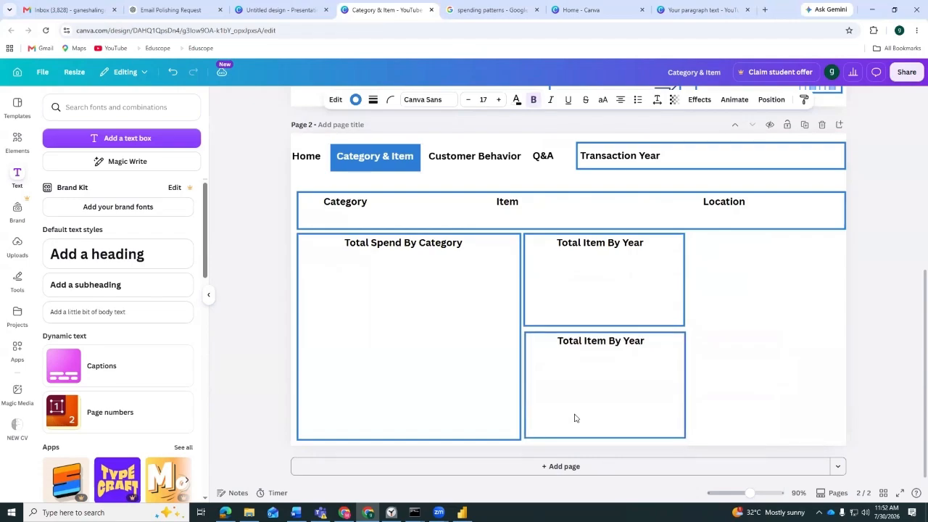
# Retitle the lower Total Item By Year box "Total Quantity BY Category"
pyautogui.click(643, 342)
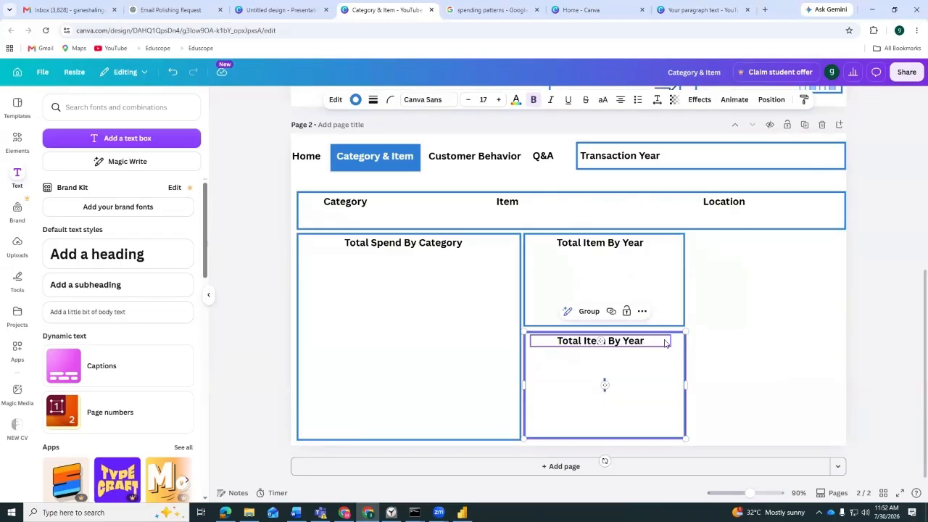
pyautogui.click(861, 398)
pyautogui.doubleClick(647, 341)
pyautogui.click(646, 341)
pyautogui.press('BackSpace')
pyautogui.press('BackSpace')
pyautogui.press('BackSpace')
pyautogui.press('BackSpace')
pyautogui.press('BackSpace')
pyautogui.press('BackSpace')
pyautogui.press('BackSpace')
pyautogui.press('BackSpace')
pyautogui.press('BackSpace')
pyautogui.press('BackSpace')
pyautogui.press('BackSpace')
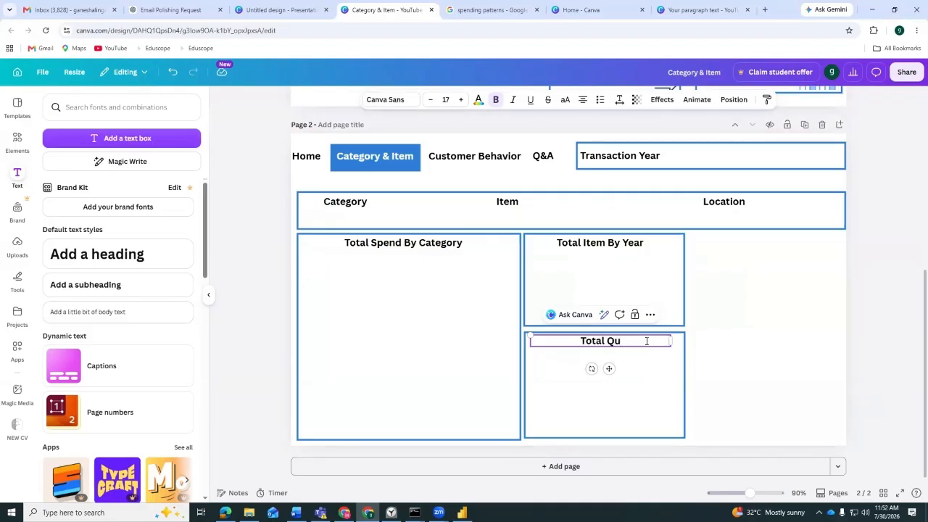
pyautogui.write('Quantity ')
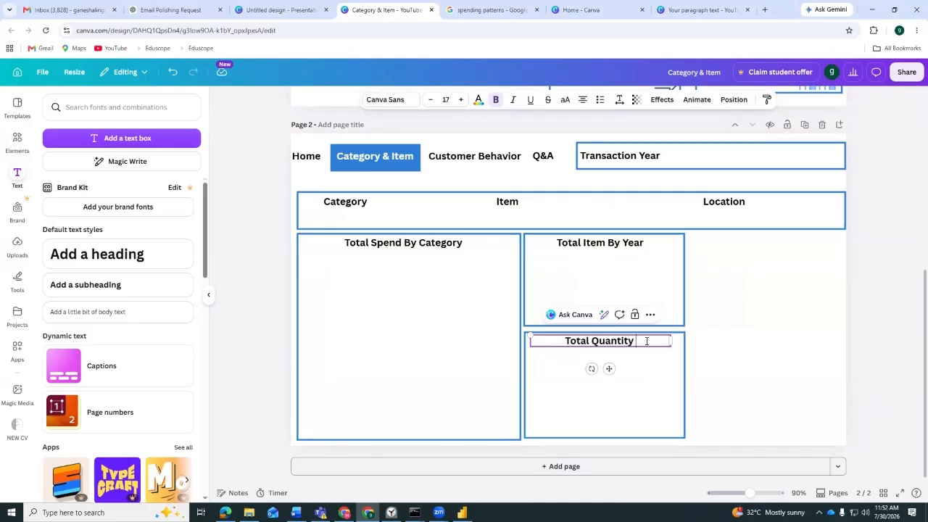
pyautogui.write('BY Ca')
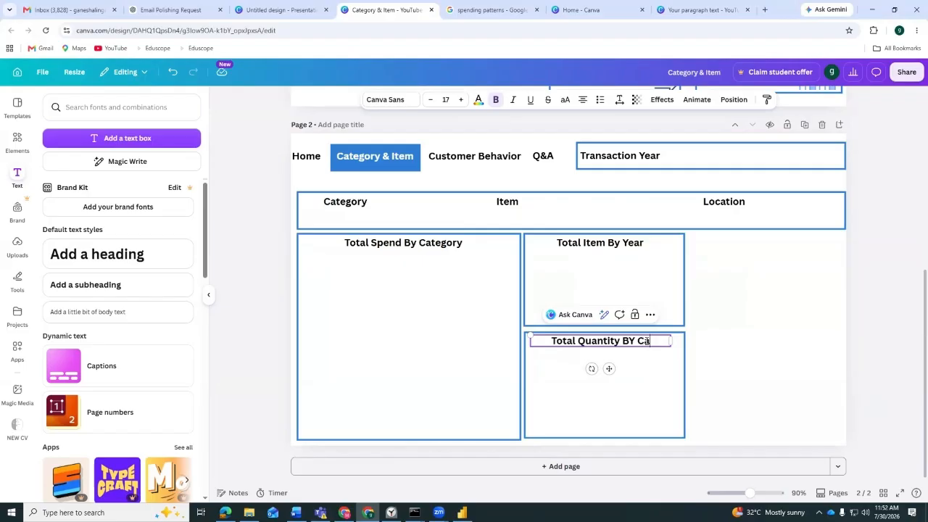
pyautogui.write('tegory')
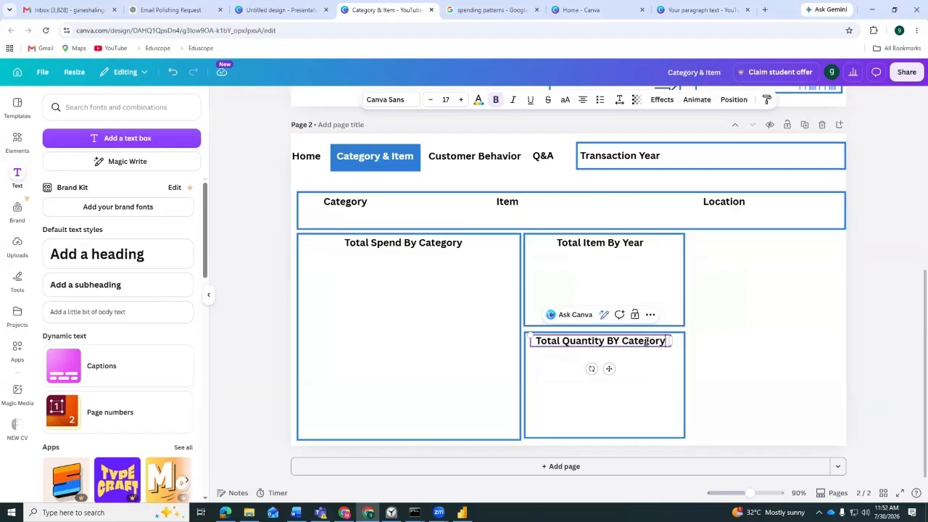
pyautogui.click(743, 335)
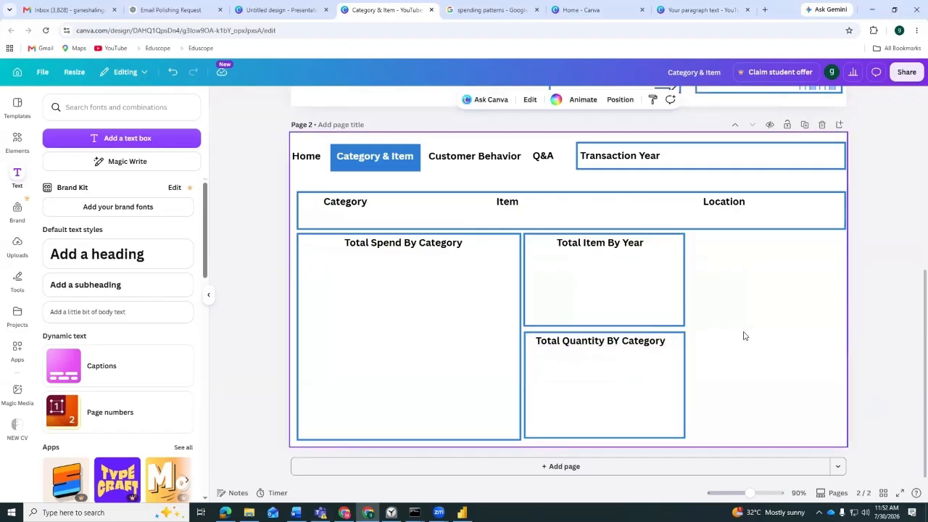
# Narrow the Total Spend By Category box from its right side and shift its title left to suit the new width
pyautogui.click(473, 309)
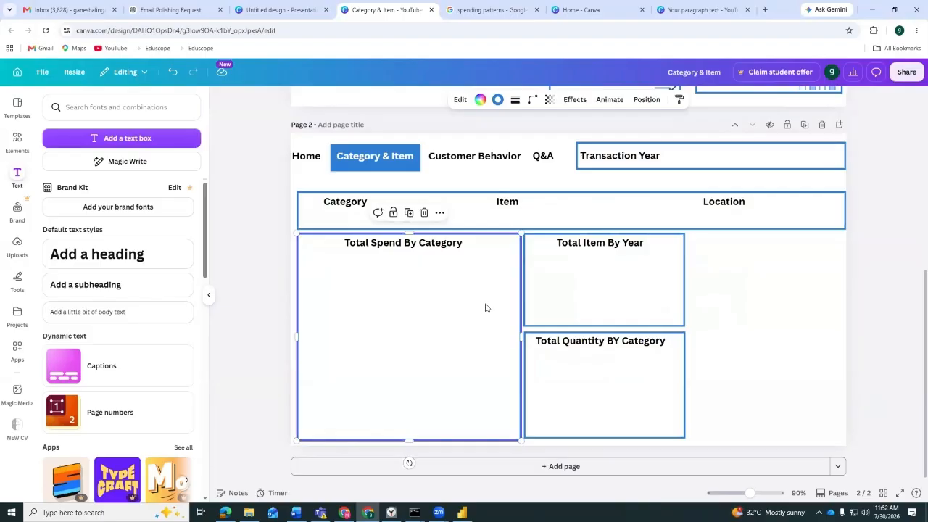
pyautogui.click(487, 308)
pyautogui.moveTo(515, 342); pyautogui.dragTo(507, 338)
pyautogui.click(456, 248)
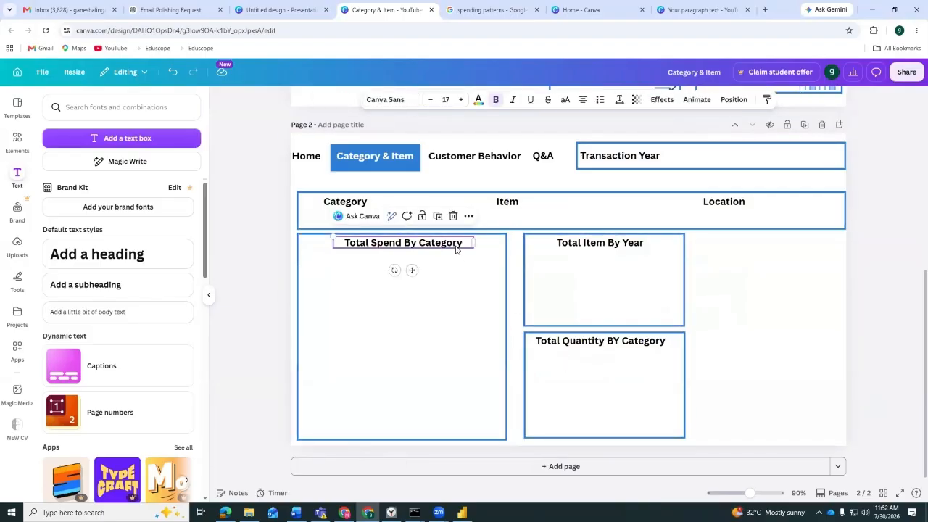
pyautogui.press('Left')
pyautogui.press('Left')
pyautogui.press('Left')
pyautogui.press('Left')
pyautogui.press('Left')
pyautogui.press('Left')
pyautogui.press('Left')
pyautogui.press('Left')
pyautogui.press('Left')
pyautogui.press('Left')
pyautogui.press('Left')
pyautogui.press('Left')
pyautogui.press('Left')
pyautogui.press('Left')
pyautogui.press('Left')
pyautogui.press('Left')
pyautogui.press('Left')
pyautogui.press('Left')
pyautogui.press('Left')
pyautogui.press('Left')
pyautogui.press('Right')
pyautogui.press('Right')
pyautogui.press('Right')
pyautogui.press('Right')
pyautogui.press('Right')
pyautogui.press('Right')
pyautogui.press('Right')
pyautogui.press('Right')
pyautogui.click(506, 304)
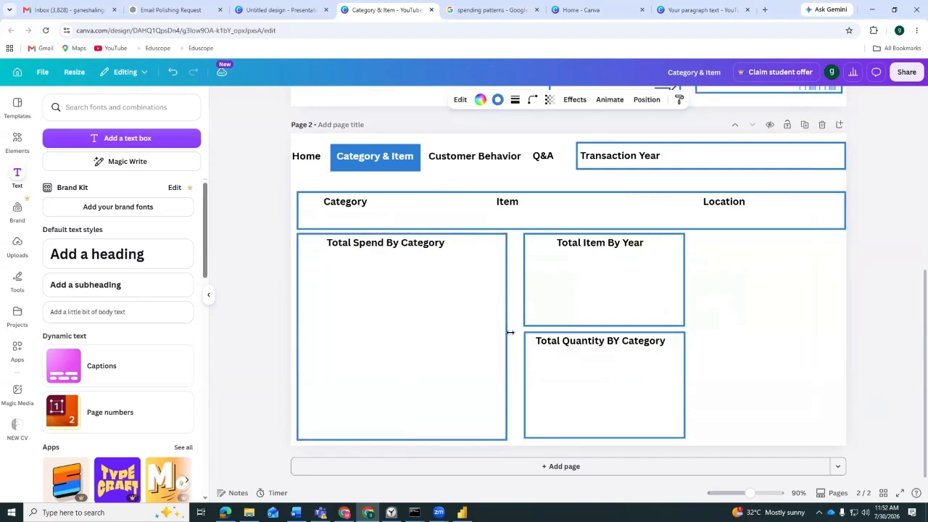
pyautogui.click(505, 333)
pyautogui.moveTo(508, 339)
pyautogui.mouseDown()
pyautogui.moveTo(478, 338)
pyautogui.moveTo(503, 341)
pyautogui.mouseUp()
# Move the Total Item By Year and Total Quantity BY Category boxes with their titles left, close to the Total Spend By Category box
pyautogui.click(765, 303)
pyautogui.click(417, 344)
pyautogui.click(572, 311)
pyautogui.moveTo(842, 299); pyautogui.dragTo(592, 437)
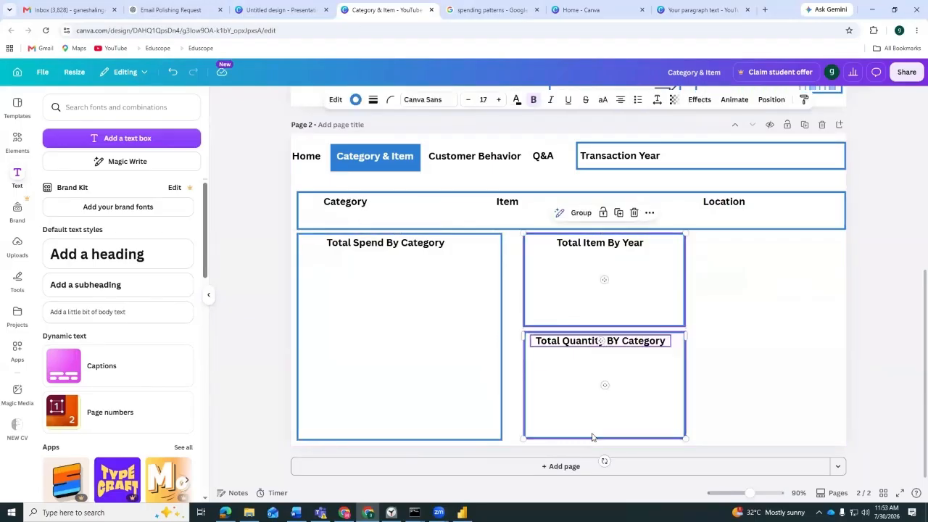
pyautogui.click(807, 266)
pyautogui.moveTo(816, 437); pyautogui.dragTo(516, 236)
pyautogui.press('Left')
pyautogui.press('Left')
pyautogui.press('Left')
pyautogui.press('Left')
pyautogui.press('Left')
pyautogui.press('Left')
pyautogui.press('Left')
pyautogui.press('Left')
pyautogui.press('Left')
pyautogui.press('Left')
pyautogui.press('Left')
pyautogui.press('Left')
pyautogui.press('Left')
pyautogui.press('Left')
pyautogui.press('Left')
pyautogui.press('Left')
pyautogui.press('Left')
pyautogui.press('Left')
pyautogui.press('Left')
pyautogui.press('Left')
pyautogui.press('Left')
pyautogui.press('Left')
pyautogui.press('Left')
pyautogui.press('Left')
pyautogui.press('Left')
pyautogui.press('Left')
pyautogui.press('Left')
pyautogui.press('Left')
pyautogui.press('Left')
pyautogui.press('Left')
pyautogui.press('Left')
pyautogui.press('Left')
pyautogui.press('Left')
pyautogui.press('Left')
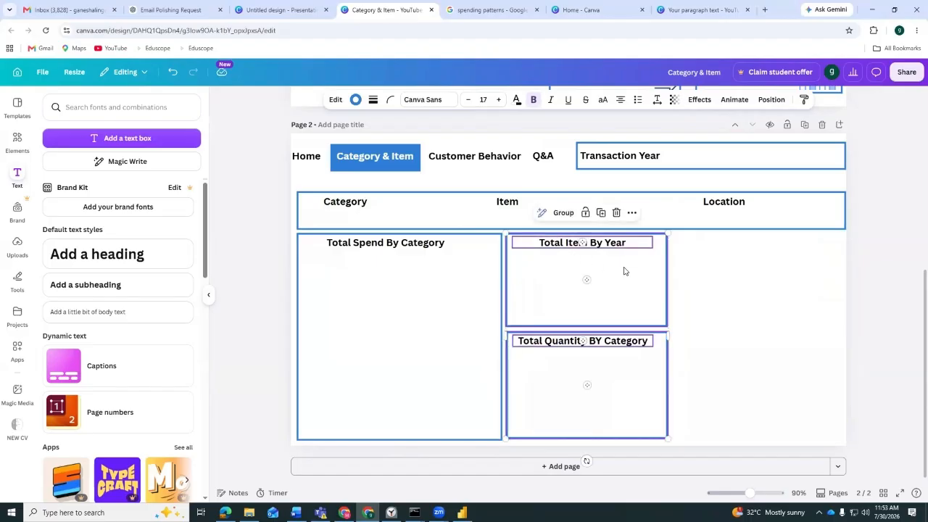
# Add a tall empty outlined box filling the space between the two stacked middle boxes and the filter bar's right end
pyautogui.click(692, 280)
pyautogui.moveTo(268, 224); pyautogui.dragTo(512, 451)
pyautogui.click(671, 396)
pyautogui.moveTo(252, 403); pyautogui.dragTo(835, 277)
pyautogui.moveTo(839, 346); pyautogui.dragTo(845, 346)
pyautogui.click(893, 346)
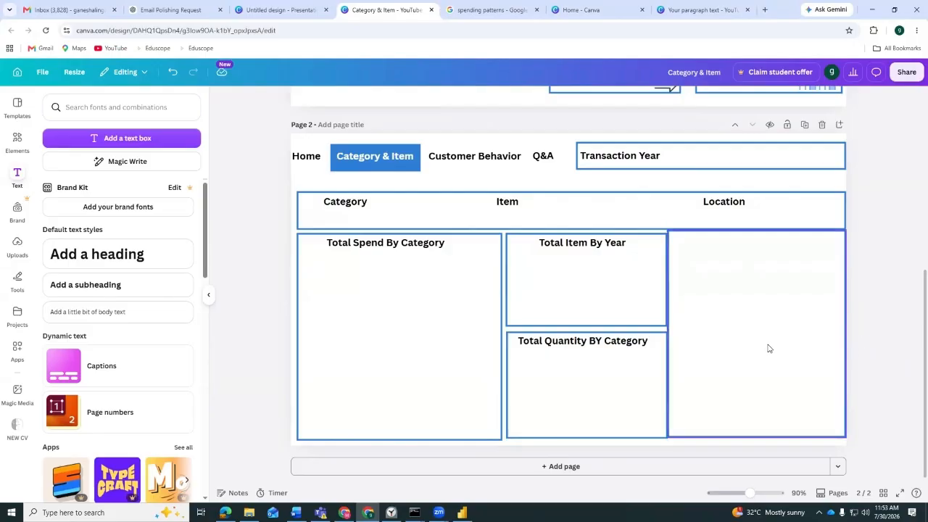
# Narrow the Total Spend By Category box slightly and nudge the Total Item By Year box and its title left
pyautogui.click(712, 337)
pyautogui.click(493, 338)
pyautogui.moveTo(502, 335); pyautogui.dragTo(496, 335)
pyautogui.click(602, 315)
pyautogui.press('Left')
pyautogui.press('Left')
pyautogui.press('Left')
pyautogui.press('Left')
pyautogui.press('Left')
pyautogui.press('Left')
pyautogui.press('Left')
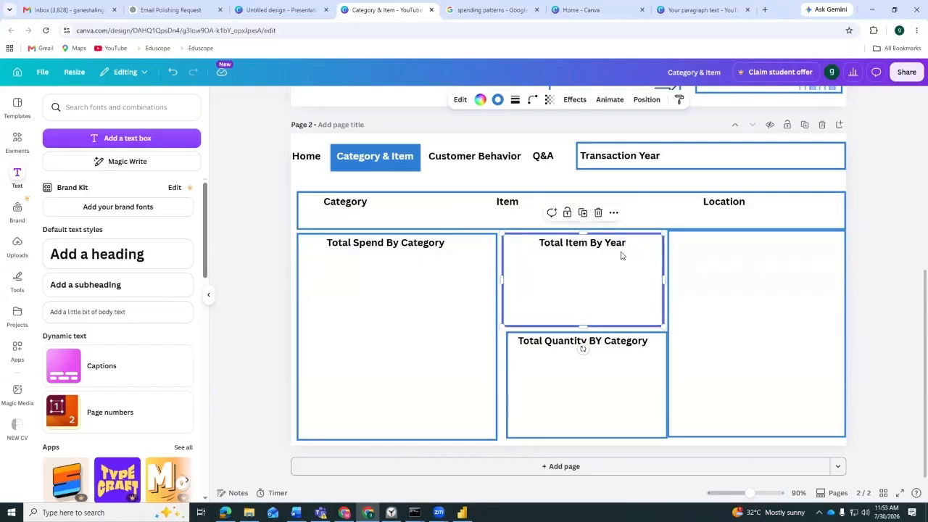
pyautogui.click(622, 247)
pyautogui.press('Left')
pyautogui.press('Left')
pyautogui.press('Left')
pyautogui.press('Left')
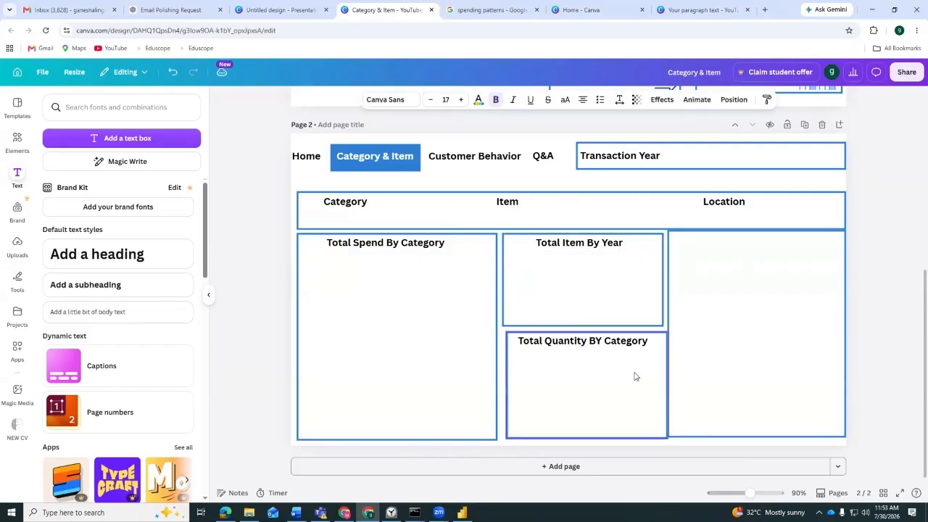
# Nudge the Total Quantity BY Category box left to line up beneath the Total Item By Year box
pyautogui.click(634, 376)
pyautogui.press('Left')
pyautogui.press('Left')
pyautogui.press('Left')
pyautogui.click(638, 346)
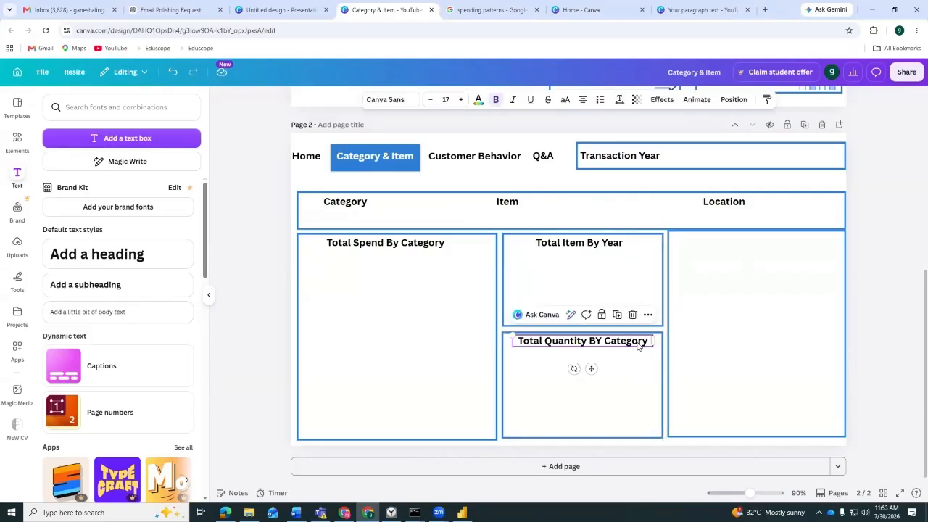
# Adjust the empty tall box's top and bottom edges to align with the Total Spend By Category box
pyautogui.click(744, 320)
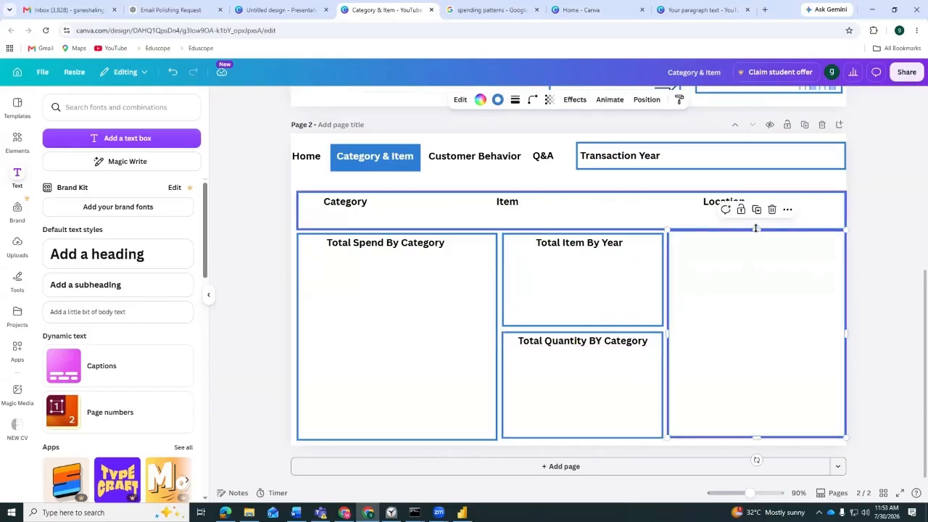
pyautogui.moveTo(755, 230); pyautogui.dragTo(755, 240)
pyautogui.press('Up')
pyautogui.press('Up')
pyautogui.press('Up')
pyautogui.press('Up')
pyautogui.press('Up')
pyautogui.press('Up')
pyautogui.press('Up')
pyautogui.press('Up')
pyautogui.press('Up')
pyautogui.press('Up')
pyautogui.press('Up')
pyautogui.press('Up')
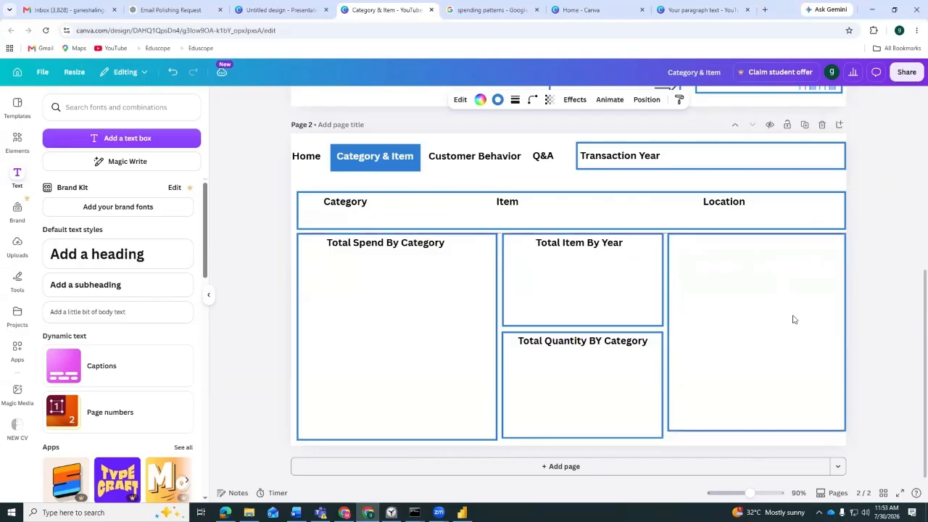
pyautogui.moveTo(756, 430); pyautogui.dragTo(760, 447)
pyautogui.click(879, 396)
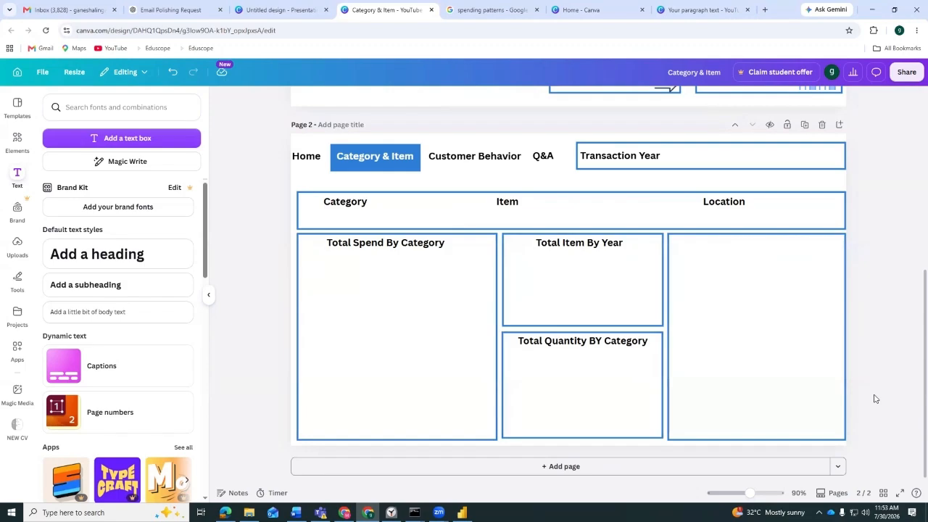
pyautogui.click(752, 440)
pyautogui.moveTo(756, 442); pyautogui.dragTo(759, 444)
# Extend the Total Quantity BY Category box's bottom edge slightly to line up with the bottoms of the neighbouring boxes
pyautogui.click(581, 438)
pyautogui.moveTo(582, 440); pyautogui.dragTo(583, 443)
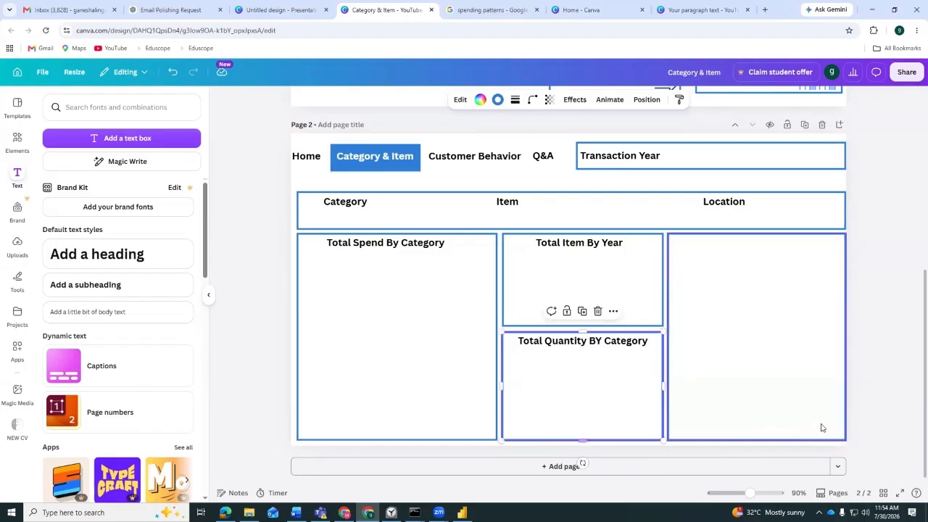
pyautogui.click(849, 422)
pyautogui.click(423, 438)
pyautogui.moveTo(397, 444); pyautogui.dragTo(399, 442)
pyautogui.click(707, 337)
# Duplicate the Total Spend By Category title and place the copy at the top of the empty tall box
pyautogui.click(415, 246)
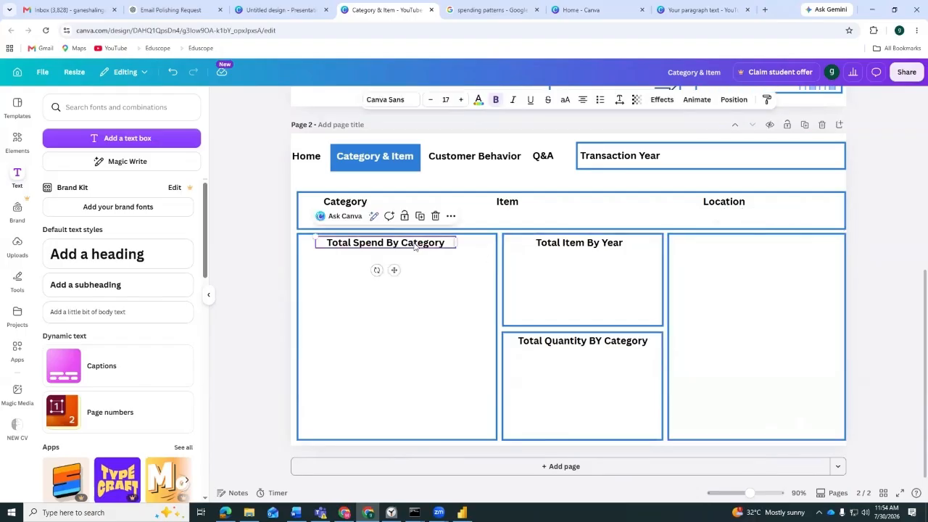
pyautogui.hotkey('ctrl', 'd')
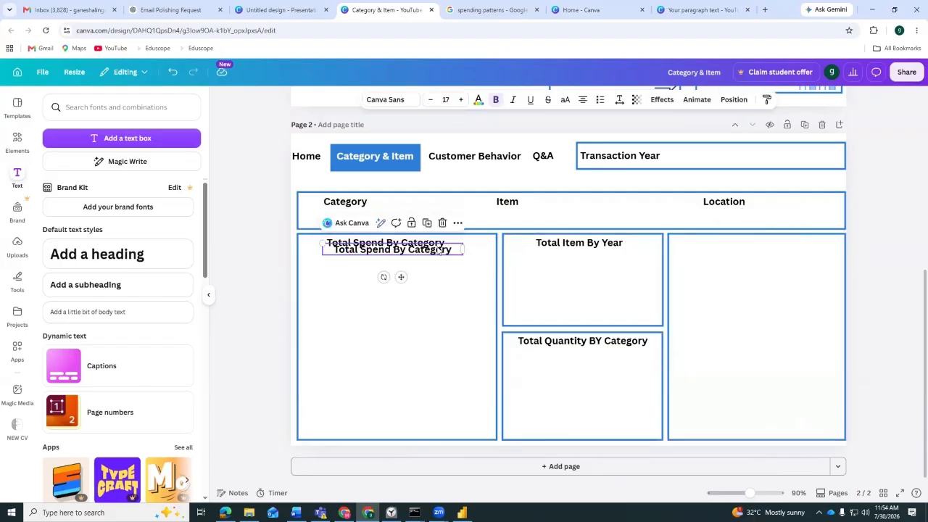
pyautogui.moveTo(437, 249); pyautogui.dragTo(796, 243)
# Change the copied title in the tall right-hand box to "Total Spend By Item"
pyautogui.doubleClick(796, 244)
pyautogui.click(812, 245)
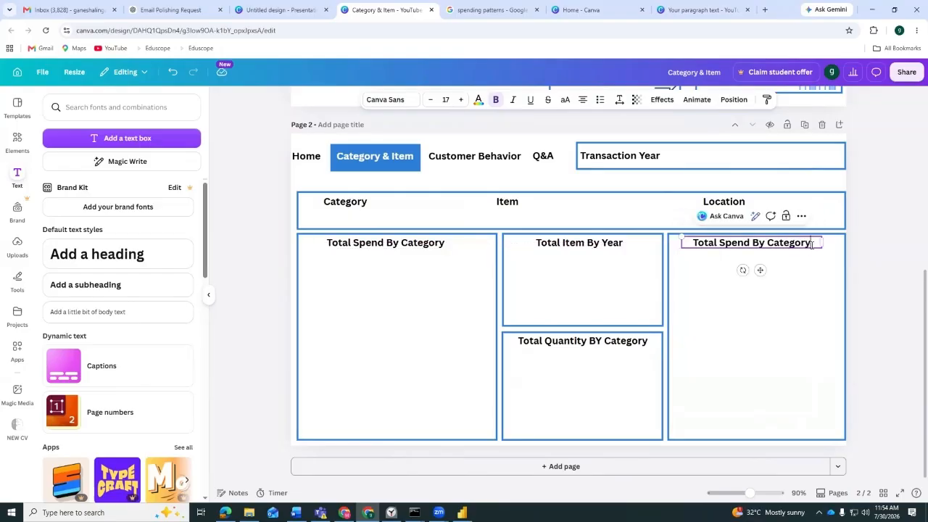
pyautogui.press('BackSpace')
pyautogui.press('BackSpace')
pyautogui.press('BackSpace')
pyautogui.press('BackSpace')
pyautogui.press('BackSpace')
pyautogui.press('BackSpace')
pyautogui.press('BackSpace')
pyautogui.press('BackSpace')
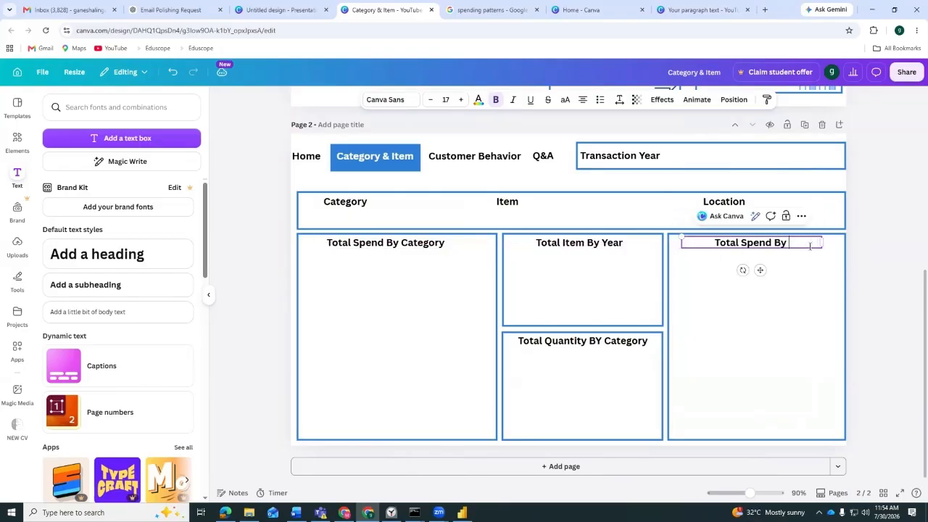
pyautogui.write('Item')
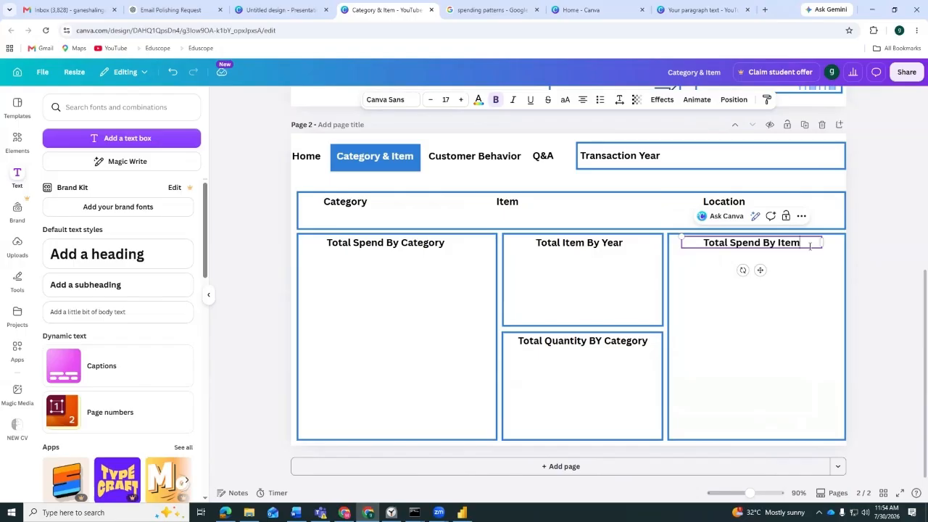
pyautogui.click(794, 335)
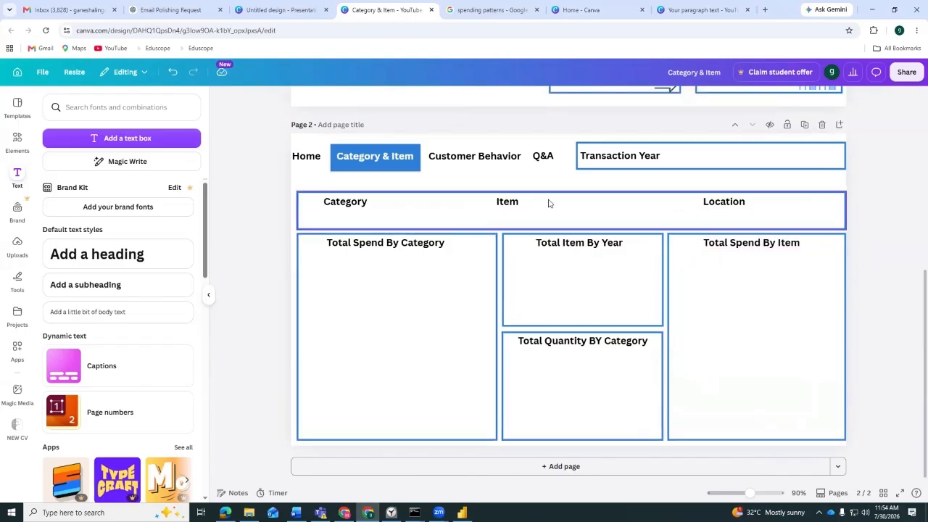
# Copy all the elements of page 2 and paste them onto a newly added page 3
pyautogui.scroll(2, 711, 269)
pyautogui.scroll(3, 715, 257)
pyautogui.scroll(-5, 714, 257)
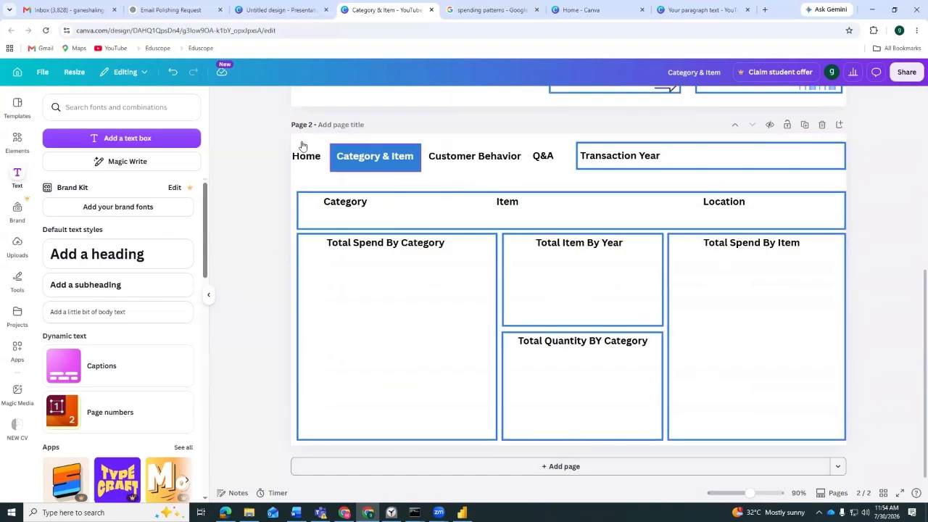
pyautogui.moveTo(269, 126); pyautogui.dragTo(861, 451)
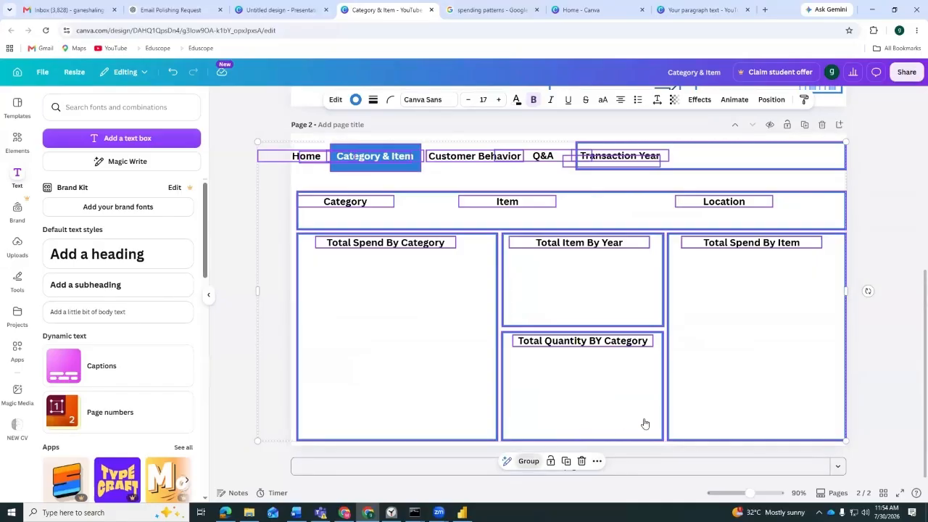
pyautogui.click(598, 462)
pyautogui.click(649, 211)
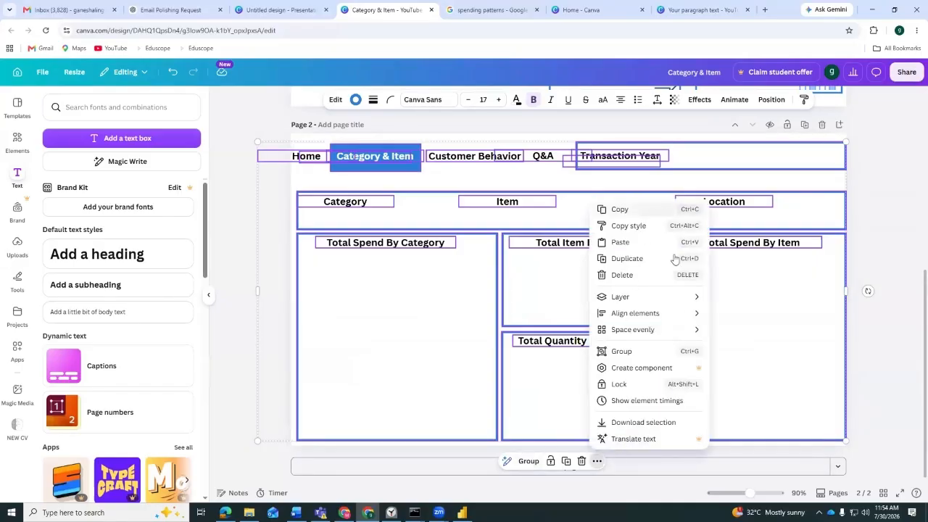
pyautogui.click(659, 464)
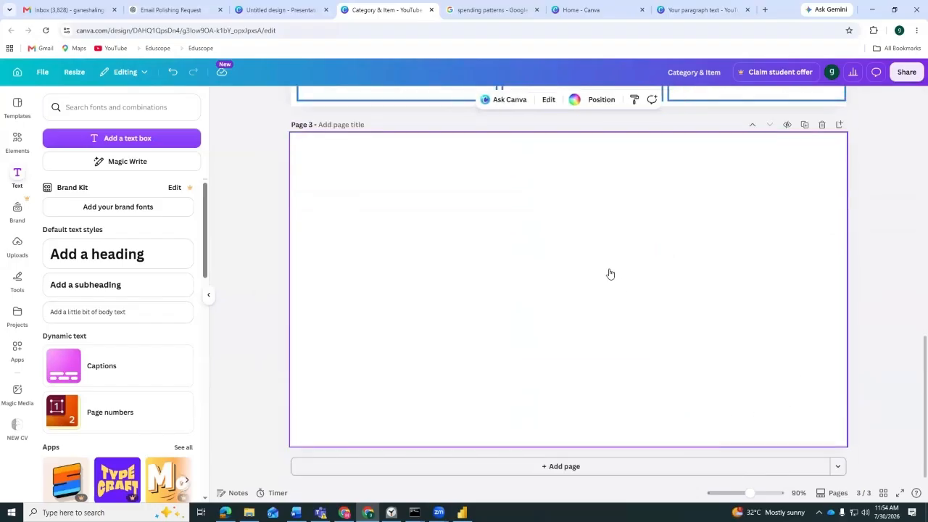
pyautogui.hotkey('ctrl', 'v')
pyautogui.scroll(2, 918, 232)
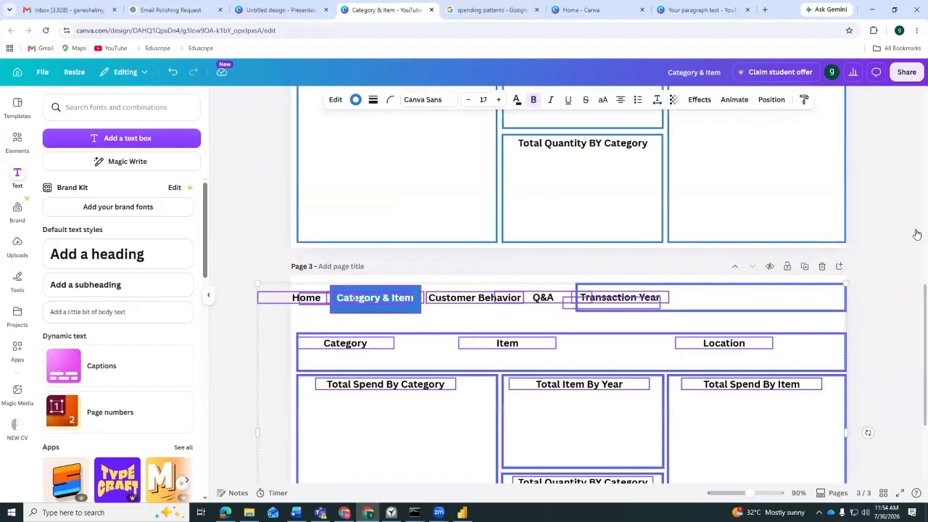
# Review the existing pages and the hand-drawn dashboard sketch in the untitled presentation
pyautogui.scroll(2, 837, 276)
pyautogui.scroll(-2, 837, 276)
pyautogui.scroll(2, 837, 276)
pyautogui.scroll(-2, 837, 276)
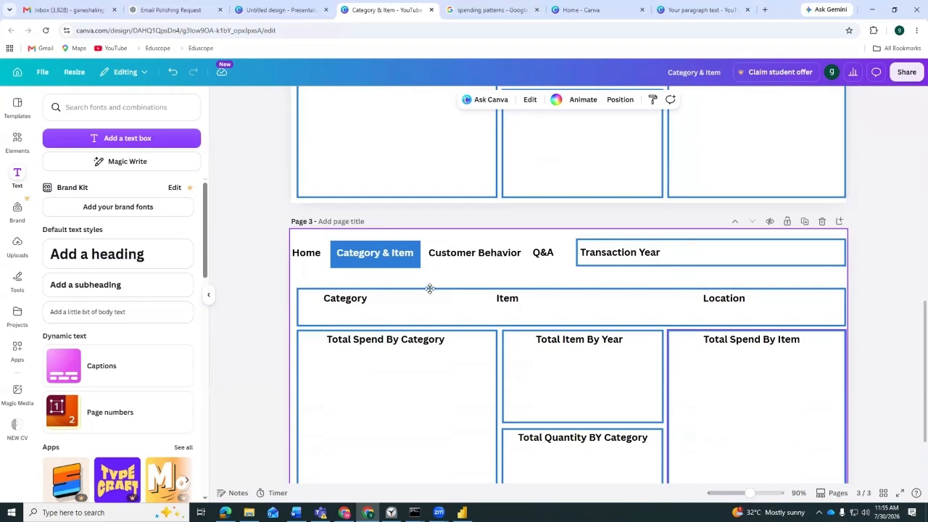
pyautogui.hotkey('ctrl', 'shift', 'Tab')
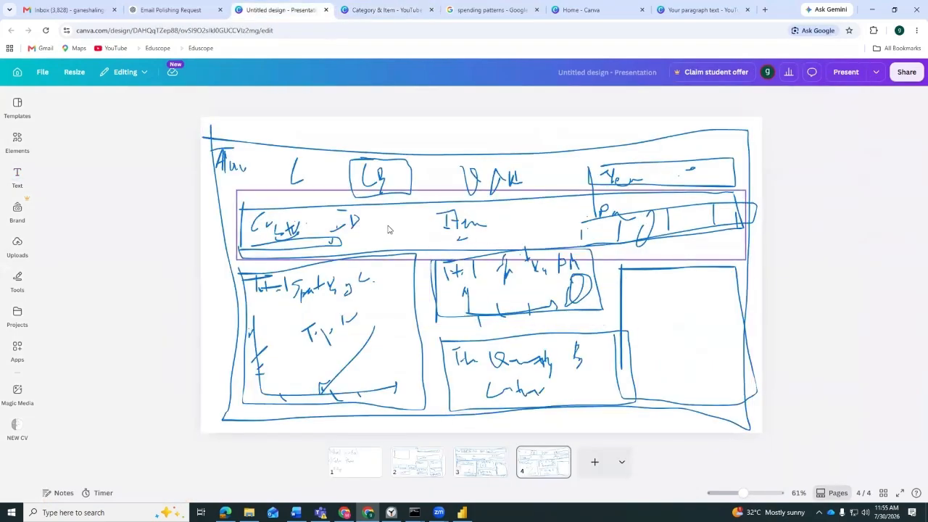
pyautogui.click(696, 9)
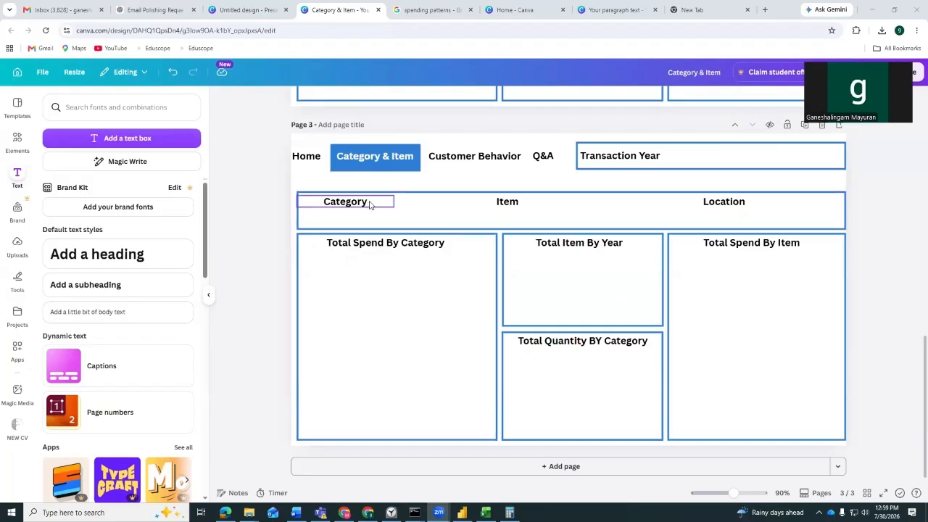
pyautogui.scroll(6, 517, 202)
pyautogui.scroll(-6, 515, 203)
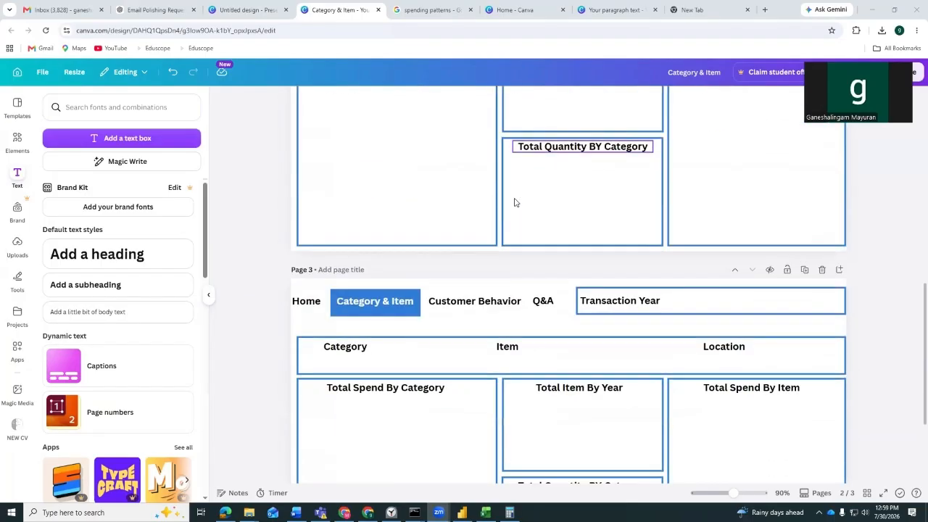
# Change the Category & Item navigation label on page 3 to black text
pyautogui.click(410, 169)
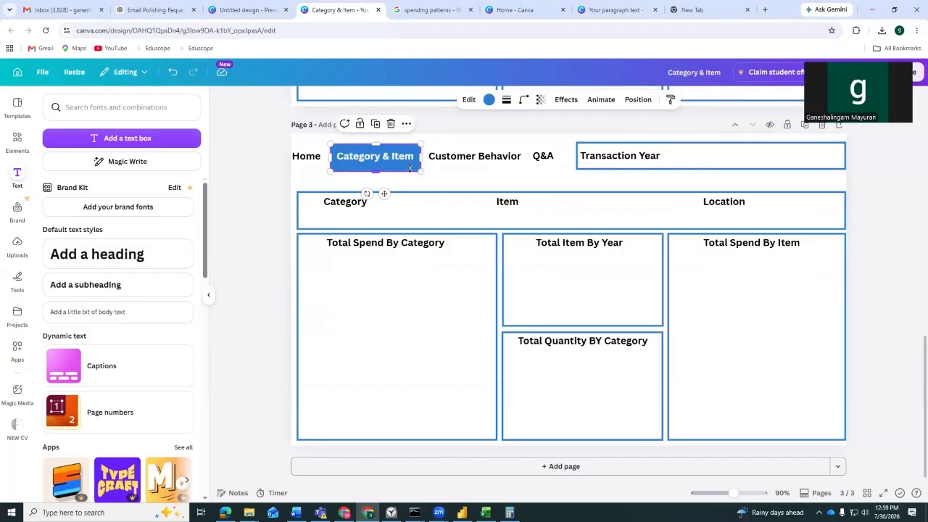
pyautogui.doubleClick(411, 159)
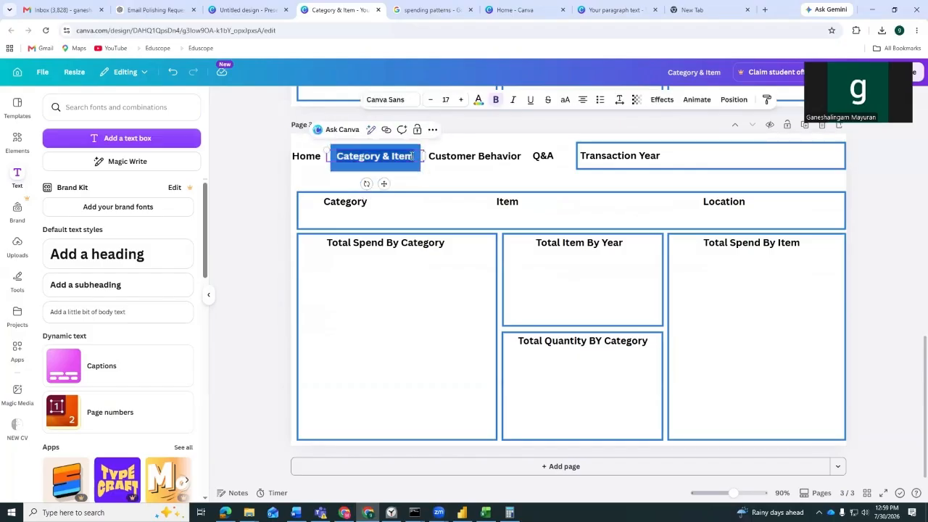
pyautogui.click(478, 99)
pyautogui.click(118, 171)
# Move page 3's blue highlight rectangle behind the Customer Behavior label and fit its width to the text
pyautogui.click(377, 172)
pyautogui.click(396, 170)
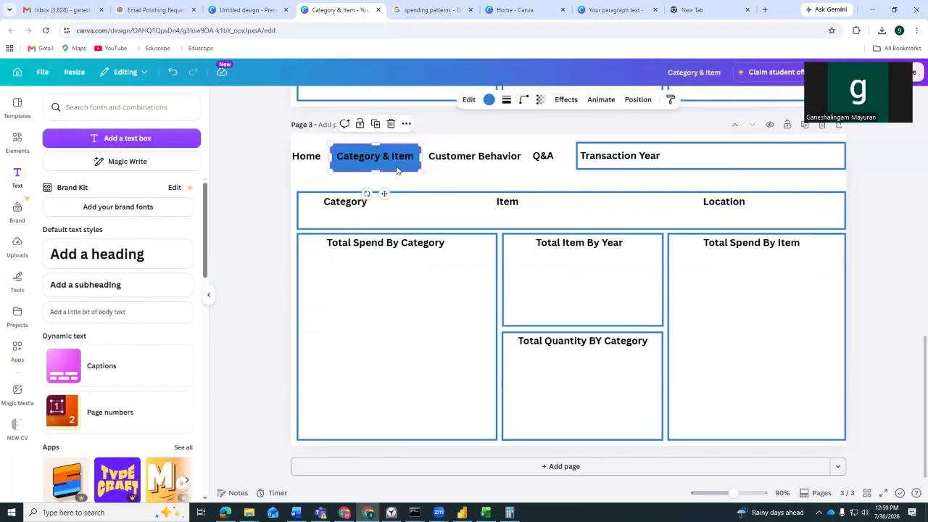
pyautogui.moveTo(396, 170); pyautogui.dragTo(479, 180)
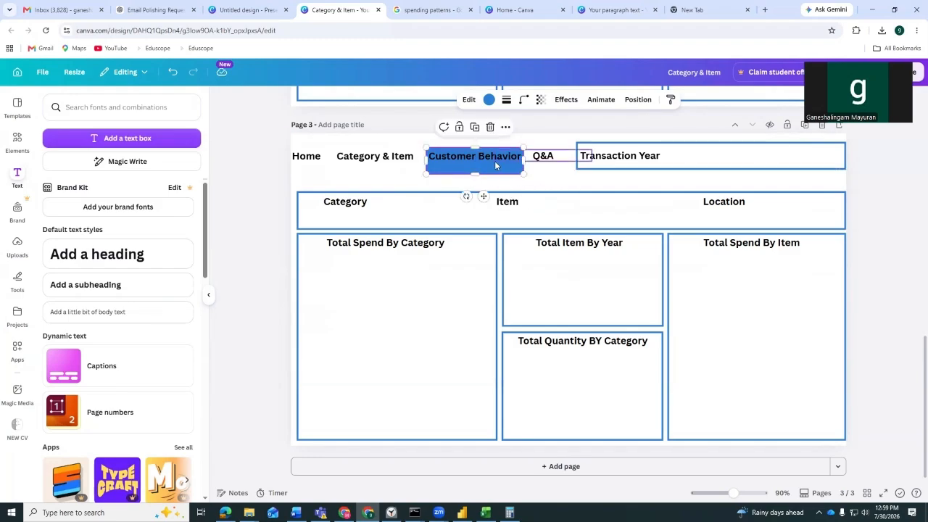
pyautogui.click(584, 156)
pyautogui.click(395, 173)
# Change the Customer Behavior navigation label on page 3 to white text
pyautogui.doubleClick(473, 153)
pyautogui.click(478, 100)
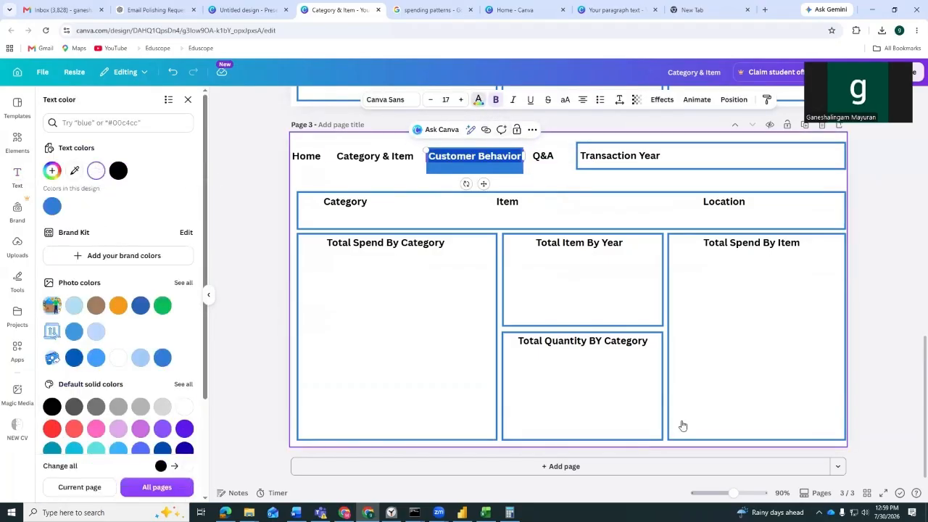
pyautogui.click(563, 185)
# Replace the Category filter label on page 3 with "Customer ID"
pyautogui.click(361, 209)
pyautogui.doubleClick(364, 204)
pyautogui.write('Cusotme')
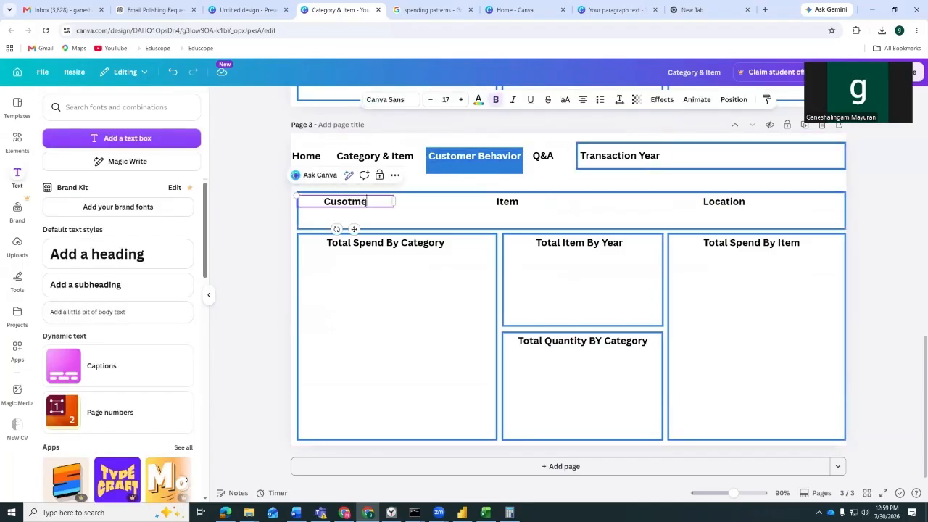
pyautogui.press('BackSpace')
pyautogui.press('BackSpace')
pyautogui.press('BackSpace')
pyautogui.press('BackSpace')
pyautogui.write('o')
pyautogui.press('BackSpace')
pyautogui.press('BackSpace')
pyautogui.write('os')
pyautogui.press('BackSpace')
pyautogui.press('BackSpace')
pyautogui.write('stomer ID')
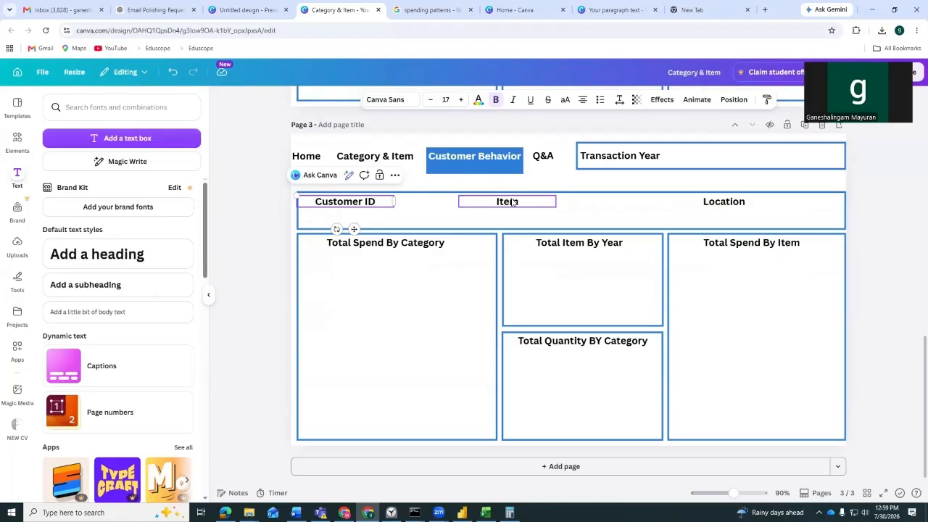
# Replace the Location filter label on page 3 with "Payment Method"
pyautogui.scroll(5, 635, 230)
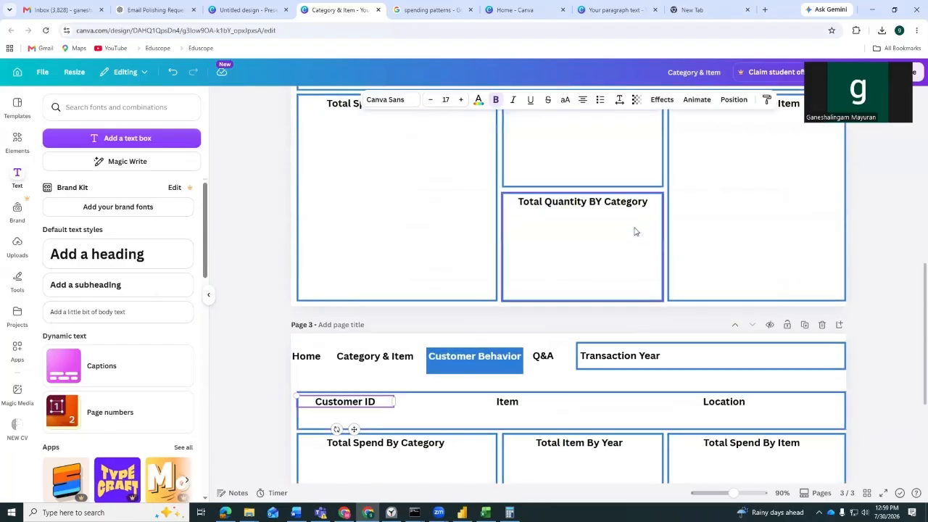
pyautogui.scroll(-2, 635, 231)
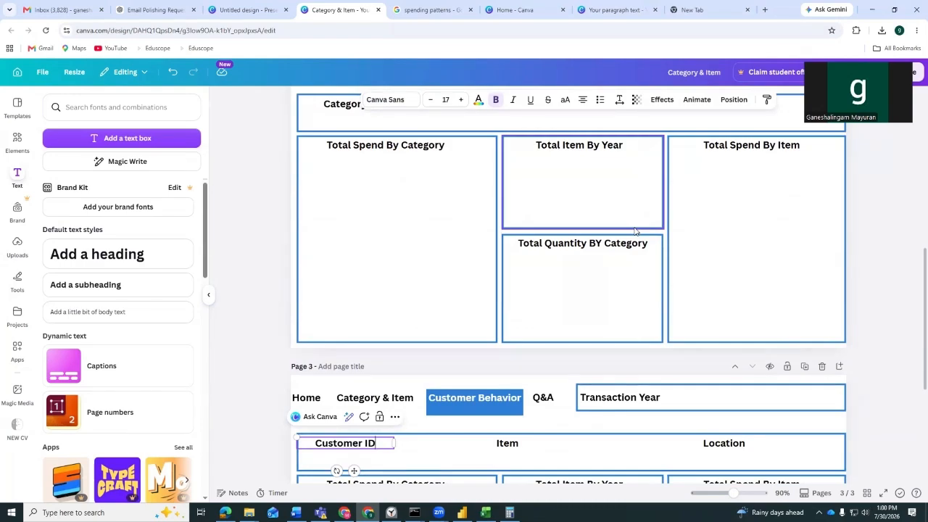
pyautogui.scroll(-2, 634, 231)
pyautogui.doubleClick(725, 347)
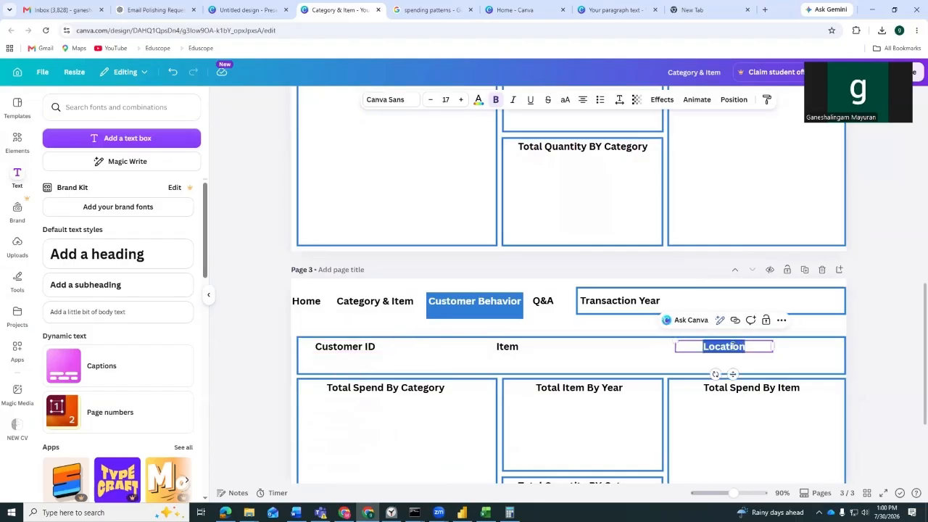
pyautogui.write('Payment')
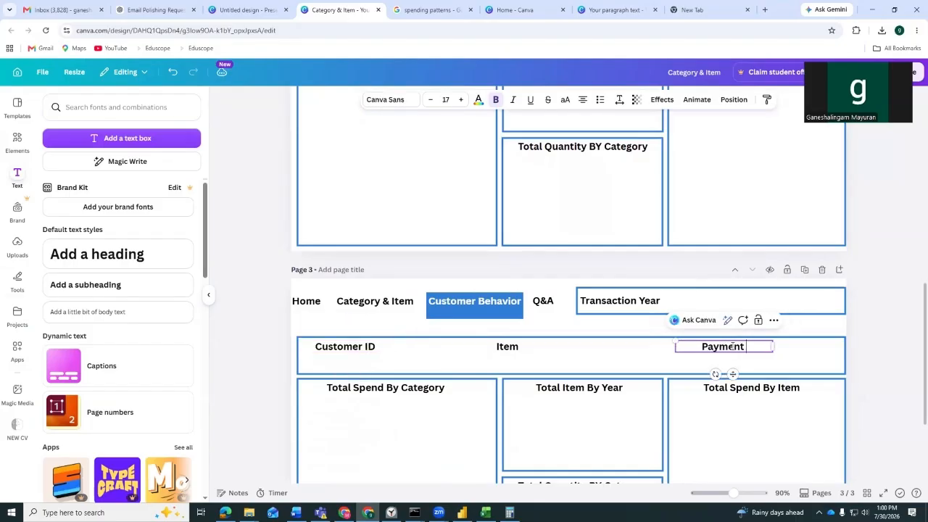
pyautogui.write(' Method')
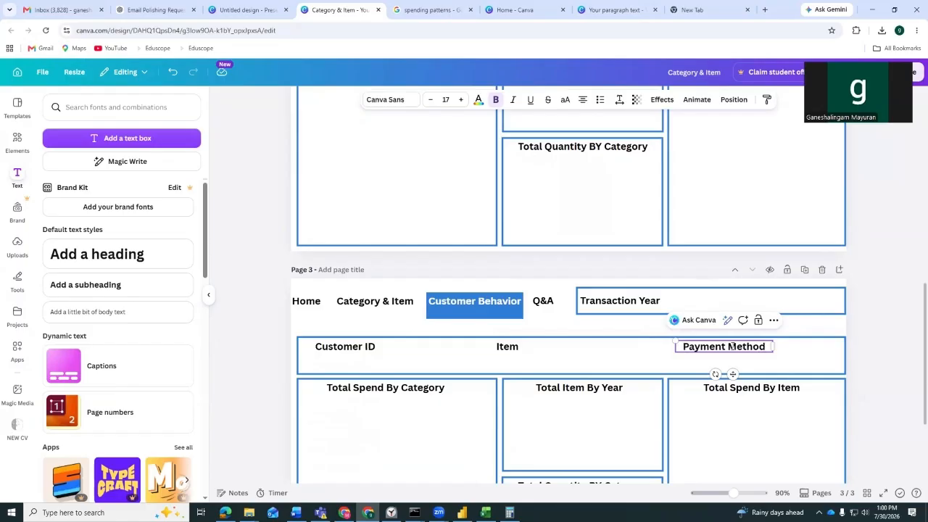
pyautogui.click(871, 353)
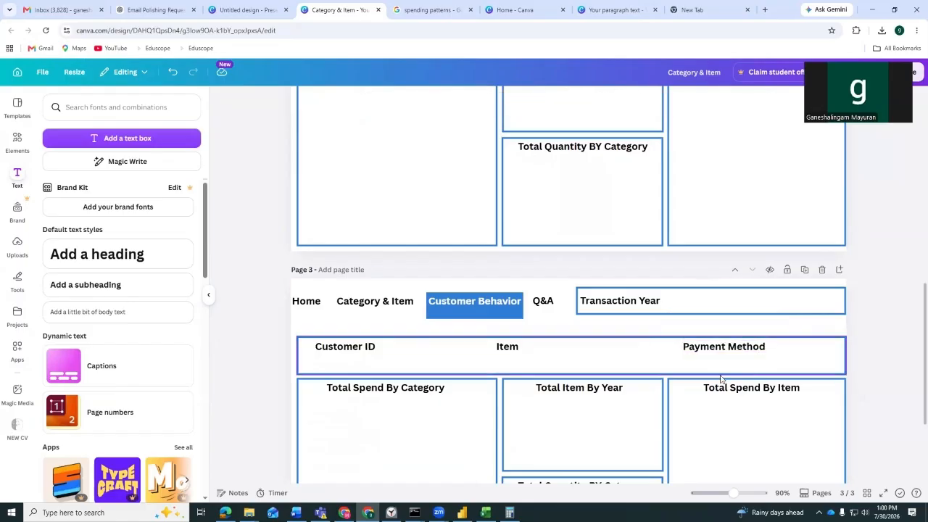
# Nudge the Payment Method label to the right within the filter bar
pyautogui.click(729, 348)
pyautogui.press('Right')
pyautogui.press('Right')
pyautogui.press('Right')
pyautogui.press('Right')
pyautogui.press('Right')
pyautogui.press('Right')
pyautogui.press('Right')
pyautogui.press('Right')
pyautogui.press('Right')
pyautogui.press('Right')
pyautogui.press('Right')
pyautogui.press('Right')
pyautogui.press('Right')
pyautogui.press('Right')
pyautogui.press('Right')
pyautogui.press('Right')
pyautogui.press('Right')
pyautogui.press('Right')
pyautogui.press('Right')
pyautogui.press('Right')
pyautogui.press('Right')
pyautogui.press('Right')
pyautogui.press('Right')
pyautogui.press('Right')
pyautogui.press('Right')
pyautogui.press('Right')
pyautogui.press('Right')
pyautogui.press('Right')
pyautogui.press('Right')
pyautogui.press('Right')
pyautogui.press('Right')
pyautogui.press('Right')
pyautogui.press('Right')
pyautogui.press('Right')
pyautogui.press('Right')
pyautogui.press('Right')
pyautogui.press('Right')
pyautogui.press('Right')
pyautogui.press('Right')
pyautogui.press('Right')
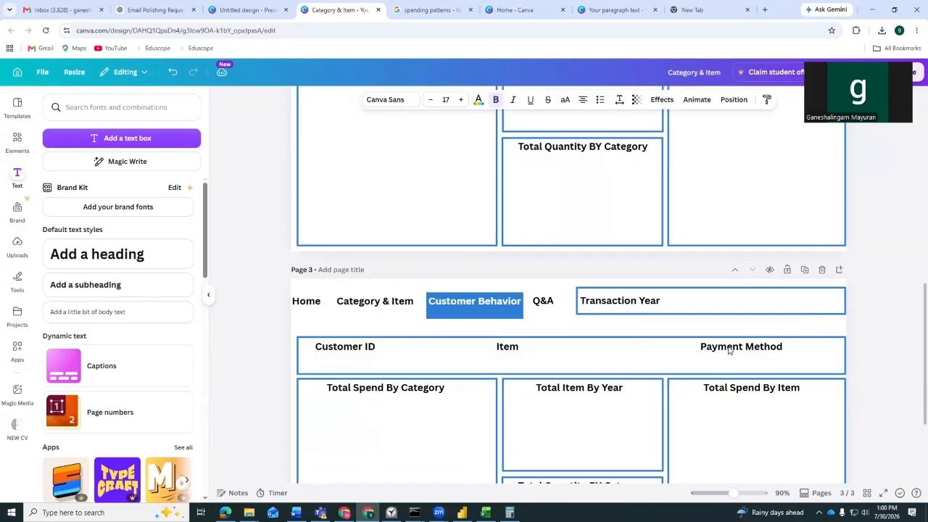
# Change the tall left box's title on page 3 to "Total Spend By Customer"
pyautogui.scroll(-2, 508, 341)
pyautogui.click(438, 248)
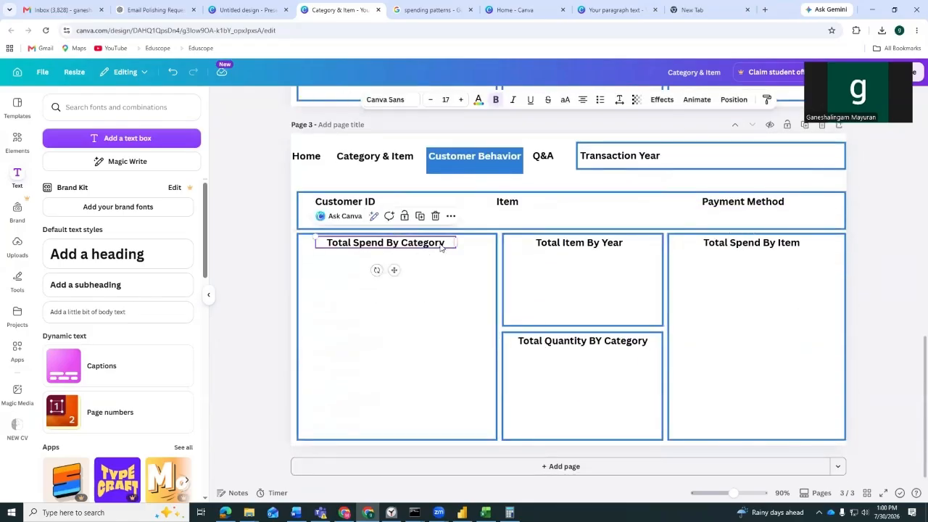
pyautogui.doubleClick(440, 247)
pyautogui.click(441, 244)
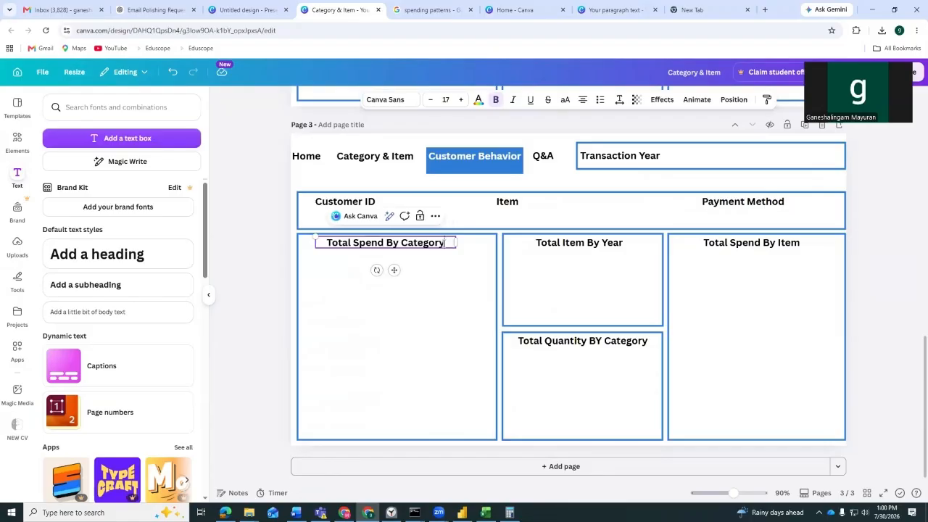
pyautogui.press('BackSpace')
pyautogui.press('BackSpace')
pyautogui.press('BackSpace')
pyautogui.press('BackSpace')
pyautogui.press('BackSpace')
pyautogui.press('BackSpace')
pyautogui.press('BackSpace')
pyautogui.write('ustome')
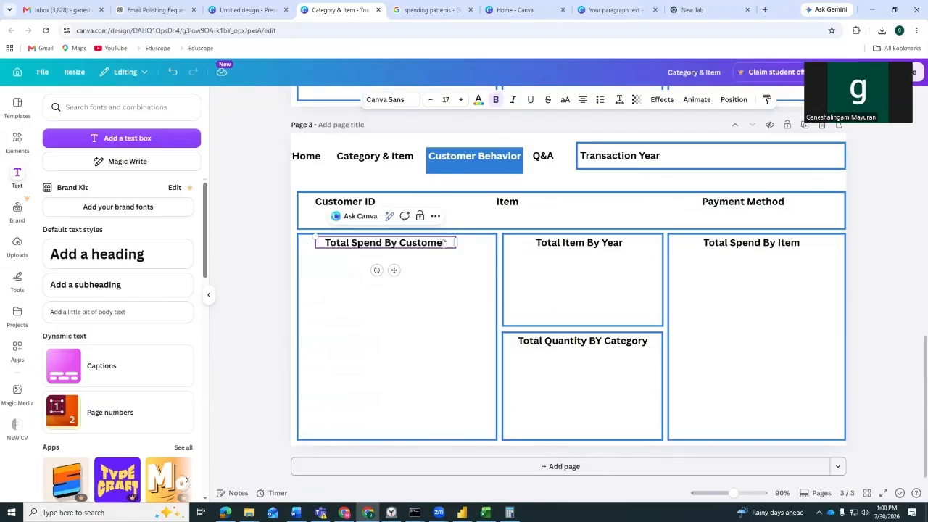
pyautogui.write('r')
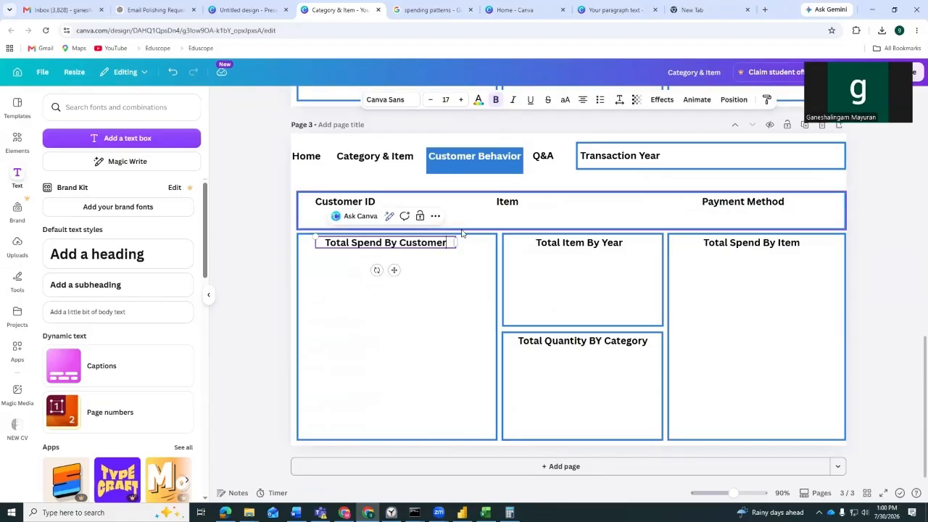
# Change the upper middle box's title on page 3 to "Total Spent By Year"
pyautogui.doubleClick(608, 244)
pyautogui.click(623, 243)
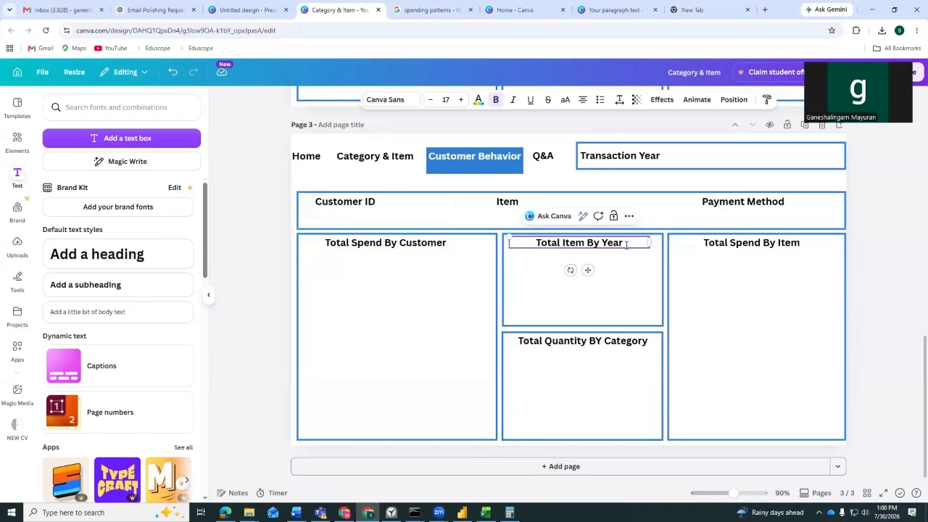
pyautogui.click(584, 245)
pyautogui.press('BackSpace')
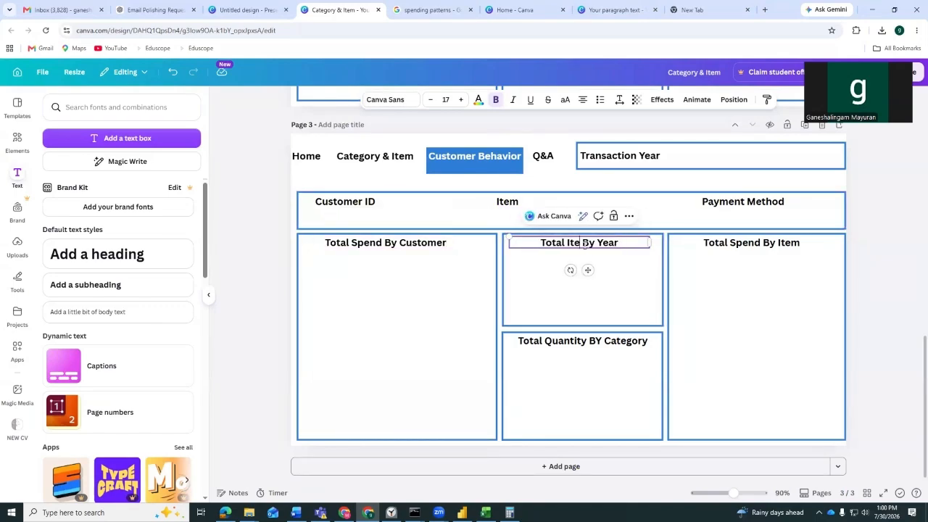
pyautogui.press('BackSpace')
pyautogui.press('BackSpace')
pyautogui.press('BackSpace')
pyautogui.write('Spend')
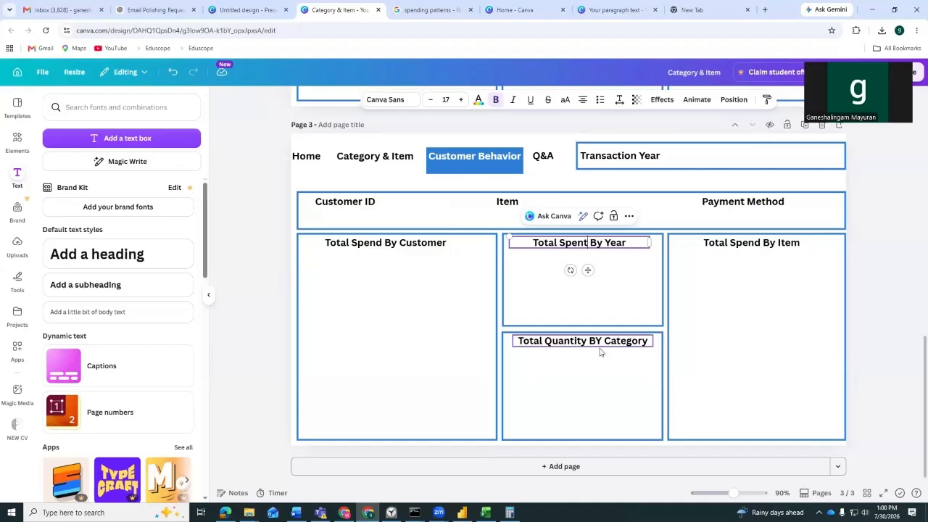
# Replace "Quantity BY" with "Spent By" in the lower middle box's title on page 3
pyautogui.doubleClick(609, 344)
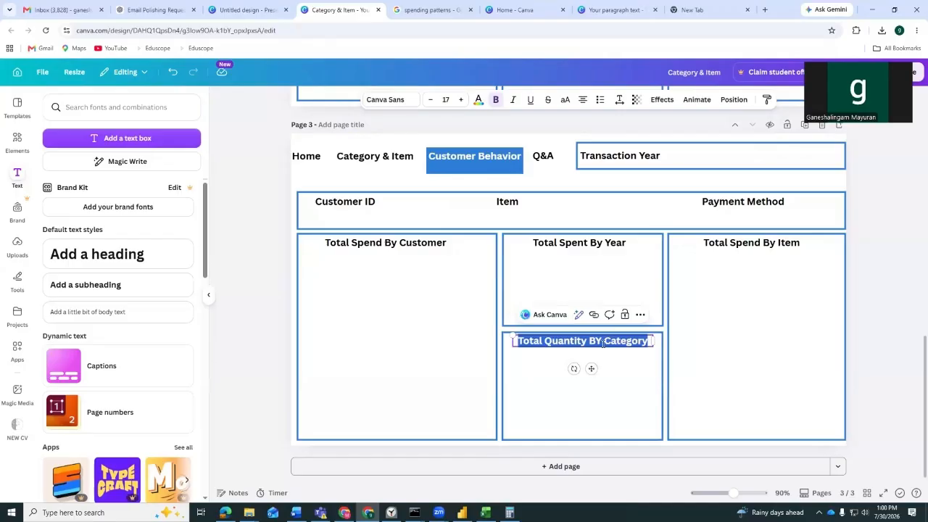
pyautogui.click(603, 344)
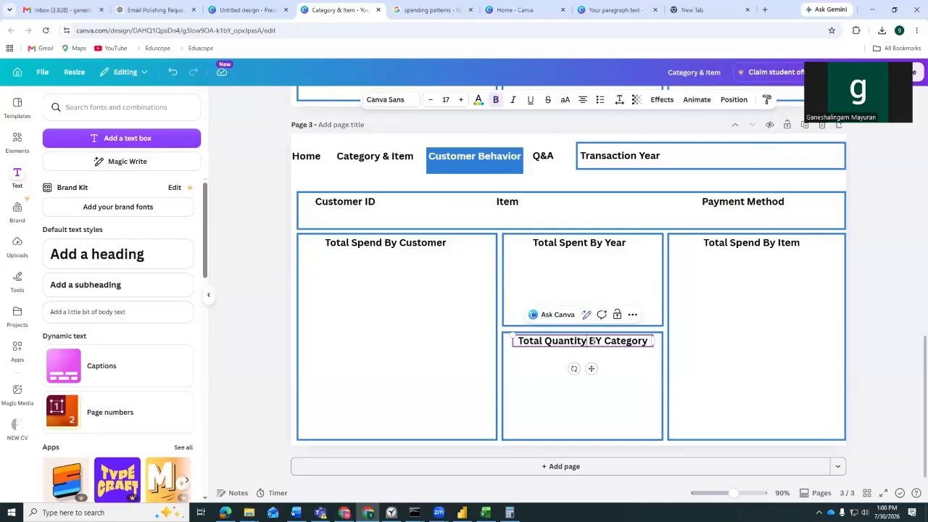
pyautogui.press('BackSpace')
pyautogui.press('BackSpace')
pyautogui.press('BackSpace')
pyautogui.press('BackSpace')
pyautogui.press('BackSpace')
pyautogui.press('BackSpace')
pyautogui.press('BackSpace')
pyautogui.press('BackSpace')
pyautogui.write('Spent')
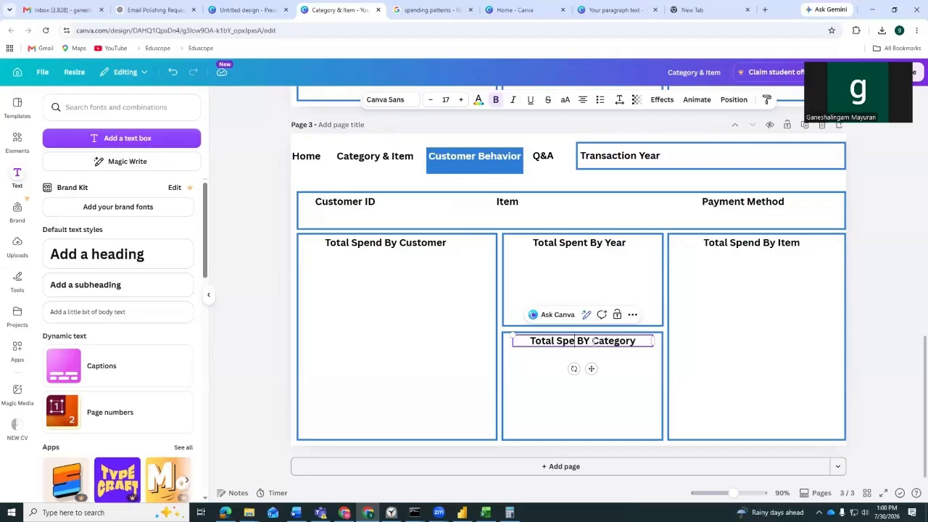
pyautogui.press('BackSpace')
pyautogui.write('y')
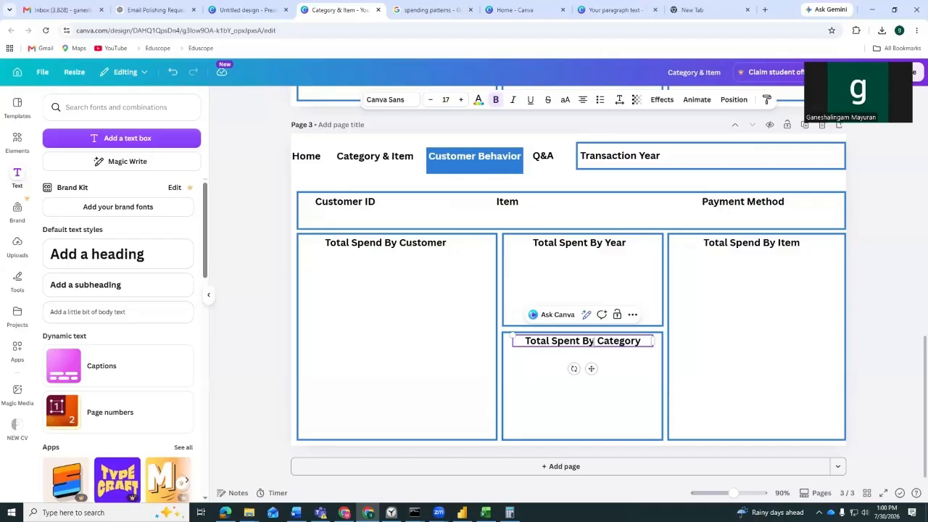
# Replace "Category" with "Payment Method" in the lower middle box's title on page 3
pyautogui.press('BackSpace')
pyautogui.press('BackSpace')
pyautogui.press('BackSpace')
pyautogui.press('BackSpace')
pyautogui.press('BackSpace')
pyautogui.press('BackSpace')
pyautogui.press('BackSpace')
pyautogui.press('BackSpace')
pyautogui.write('Paymen')
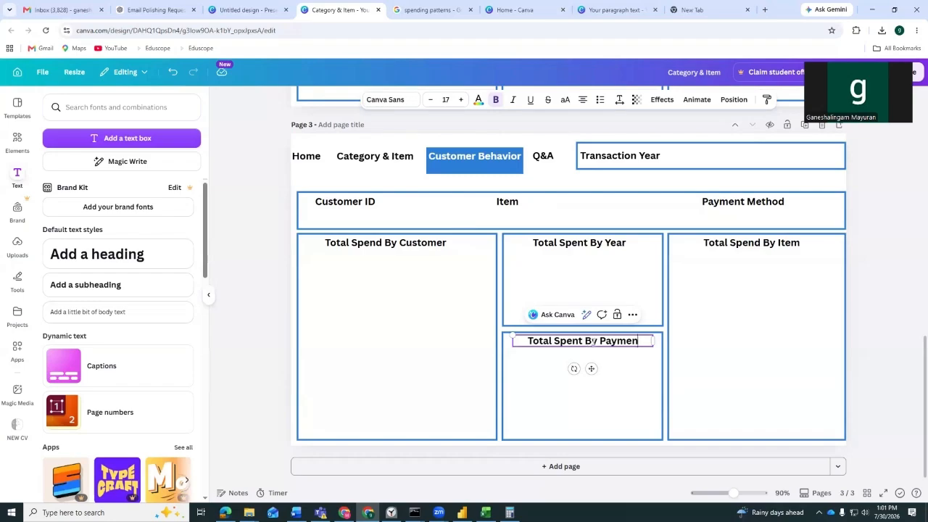
pyautogui.write('t Method')
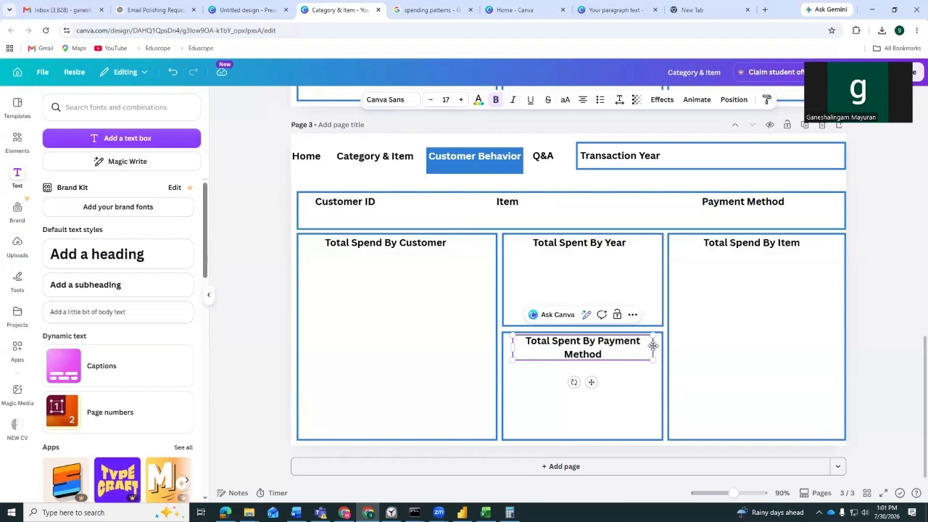
# Widen the "Total Spent By Payment Method" title so that its text fits on one line
pyautogui.moveTo(654, 346)
pyautogui.mouseDown()
pyautogui.moveTo(662, 348)
pyautogui.moveTo(624, 359)
pyautogui.moveTo(667, 340)
pyautogui.moveTo(663, 347)
pyautogui.mouseUp()
pyautogui.click(687, 361)
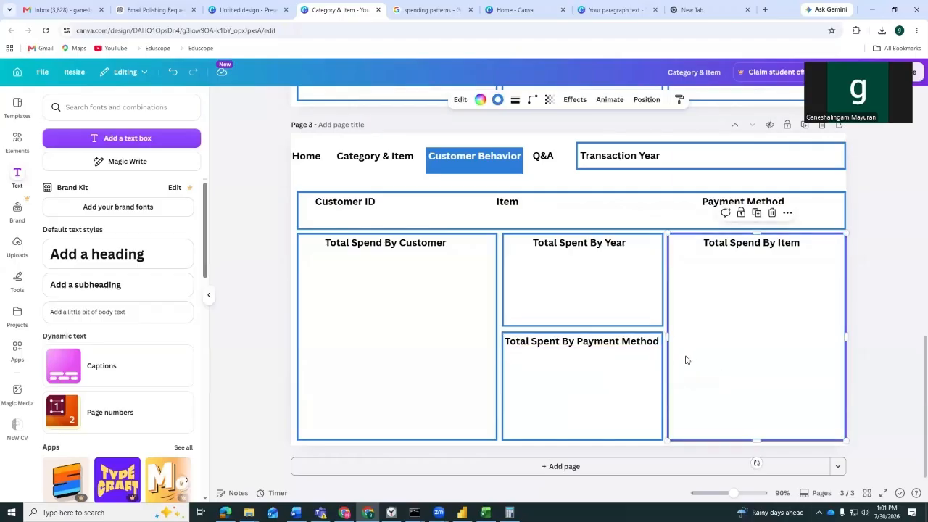
pyautogui.click(611, 344)
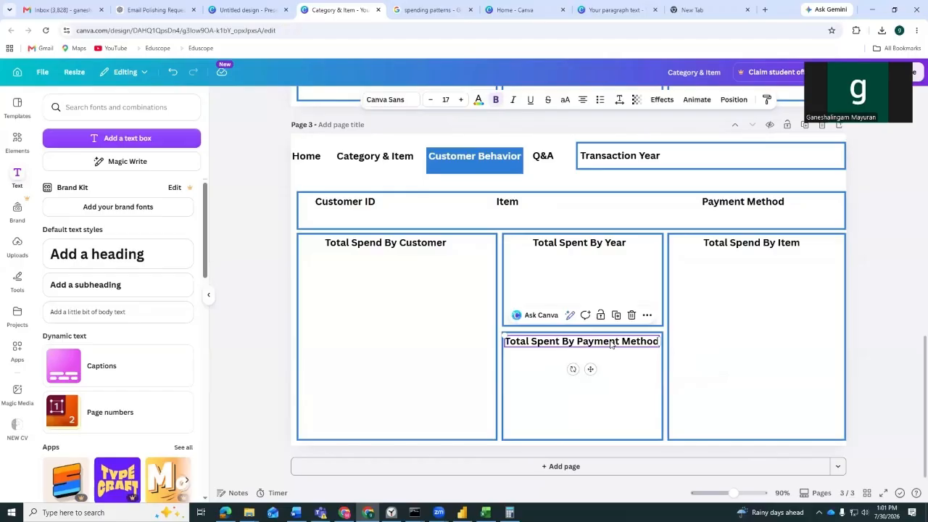
# Change the tall right box's title on page 3 to "Quantity By Customer and Category" and widen it to fit on one line
pyautogui.doubleClick(774, 243)
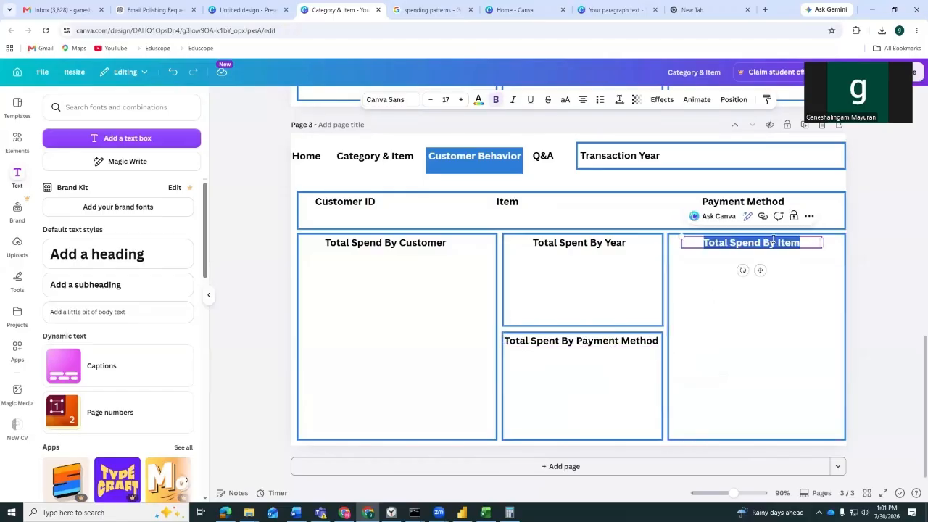
pyautogui.write('Quantity By Customer')
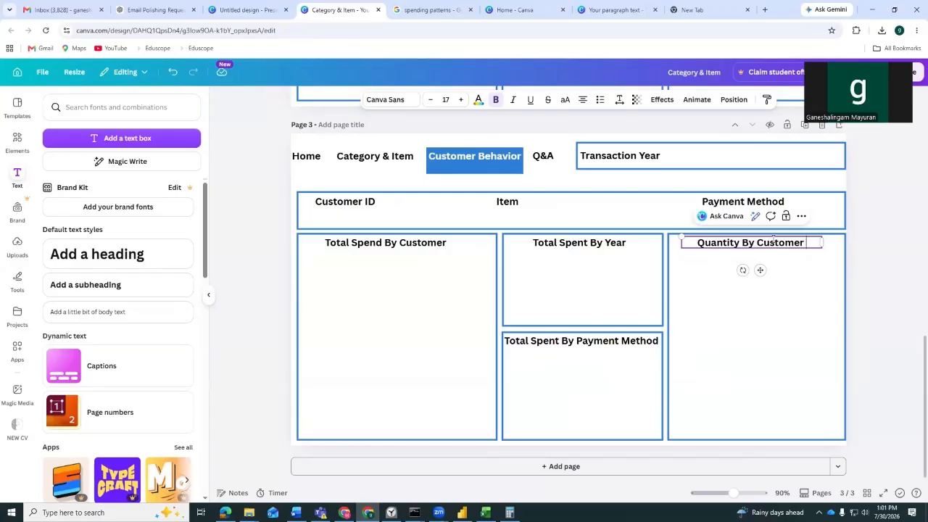
pyautogui.write(' and')
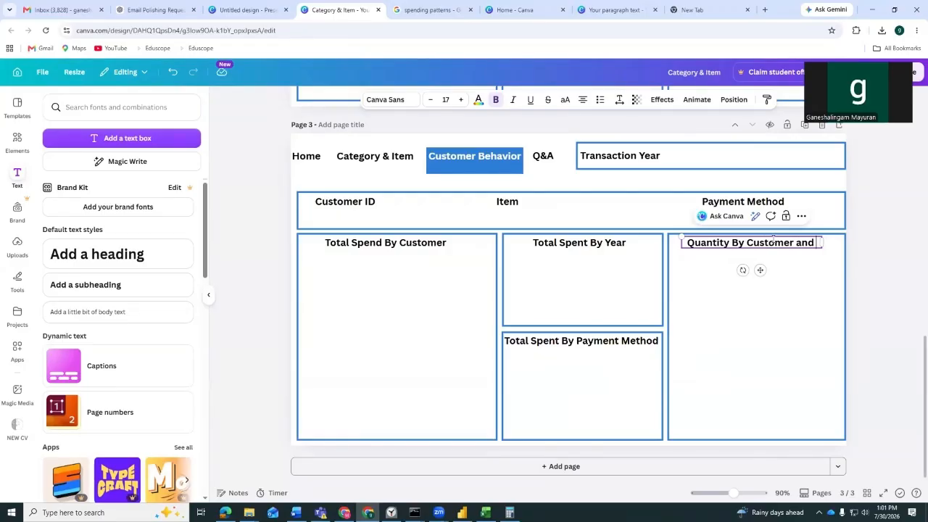
pyautogui.write(' Category')
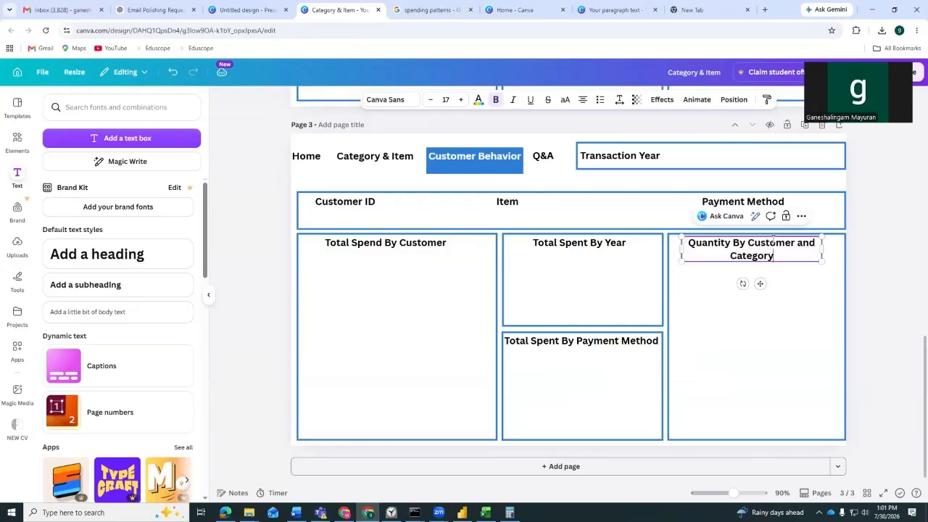
pyautogui.moveTo(823, 249); pyautogui.dragTo(774, 248)
pyautogui.click(848, 323)
pyautogui.moveTo(830, 248); pyautogui.dragTo(848, 250)
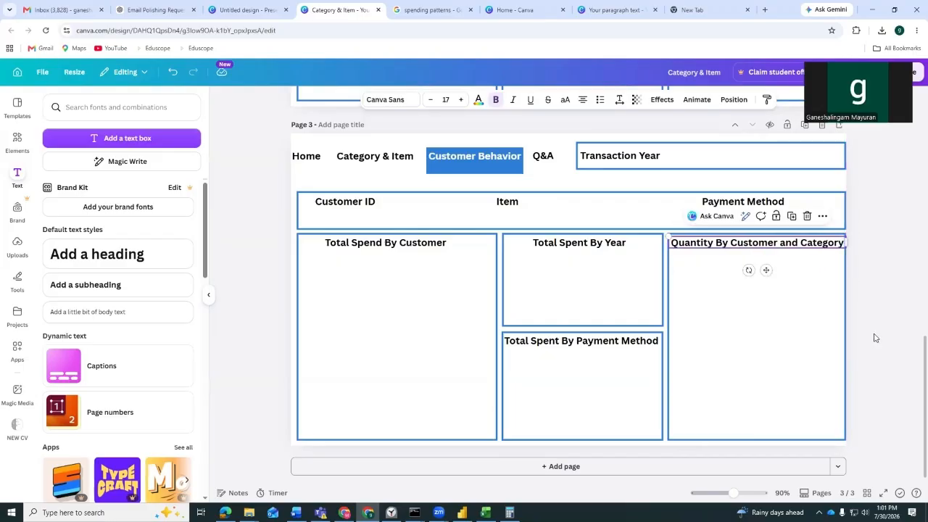
pyautogui.click(873, 336)
# Download only page 1 of the design as a PNG and check the downloaded image
pyautogui.scroll(10, 689, 337)
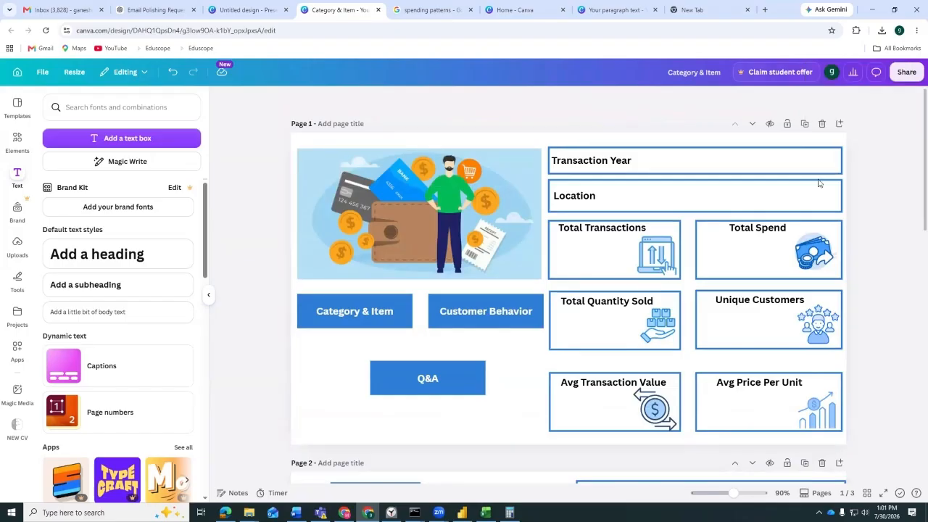
pyautogui.scroll(-10, 617, 164)
pyautogui.scroll(10, 615, 171)
pyautogui.click(541, 138)
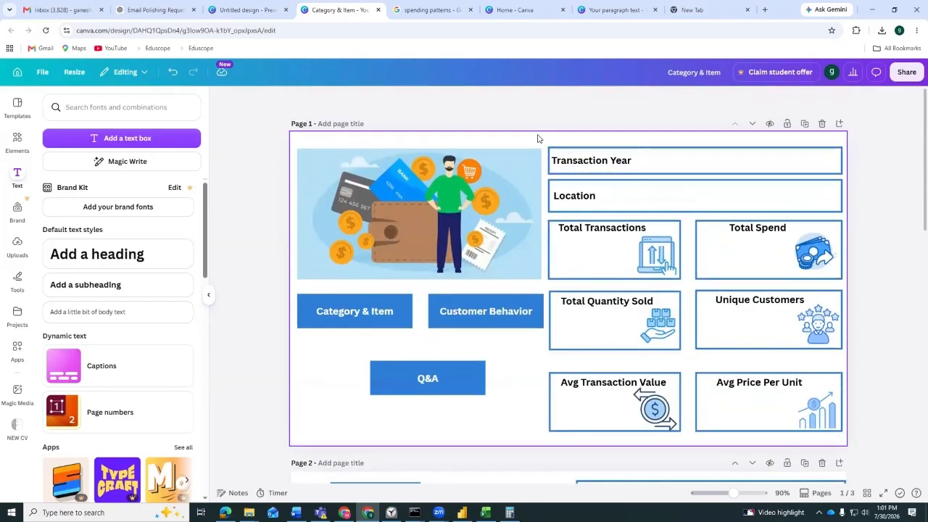
pyautogui.click(906, 71)
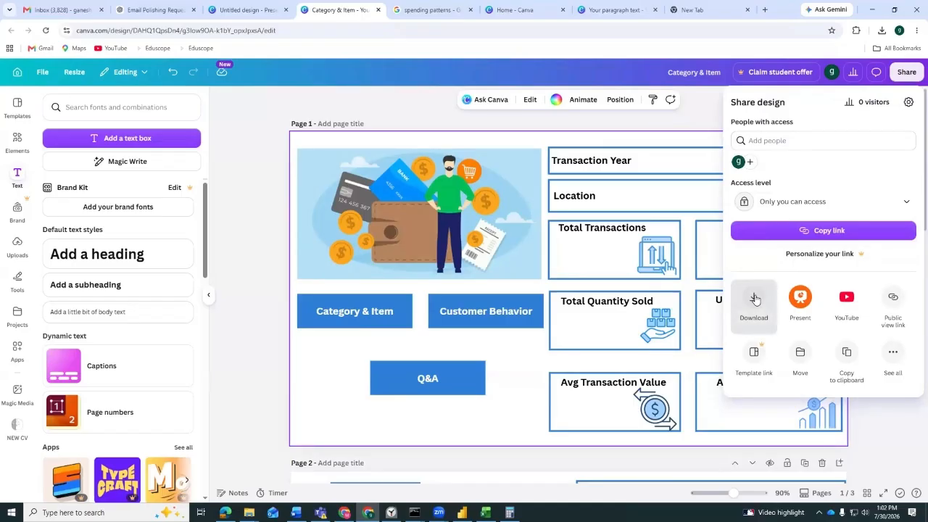
pyautogui.click(755, 299)
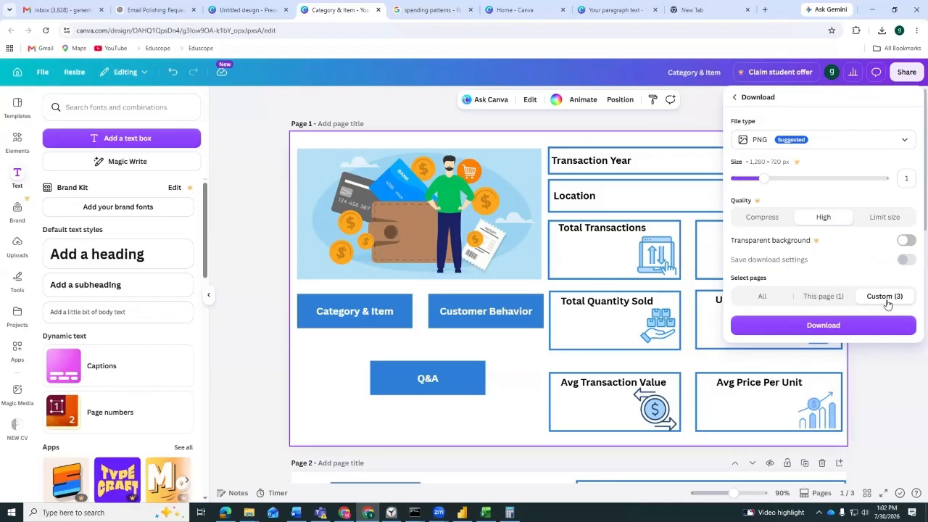
pyautogui.click(775, 303)
pyautogui.click(820, 297)
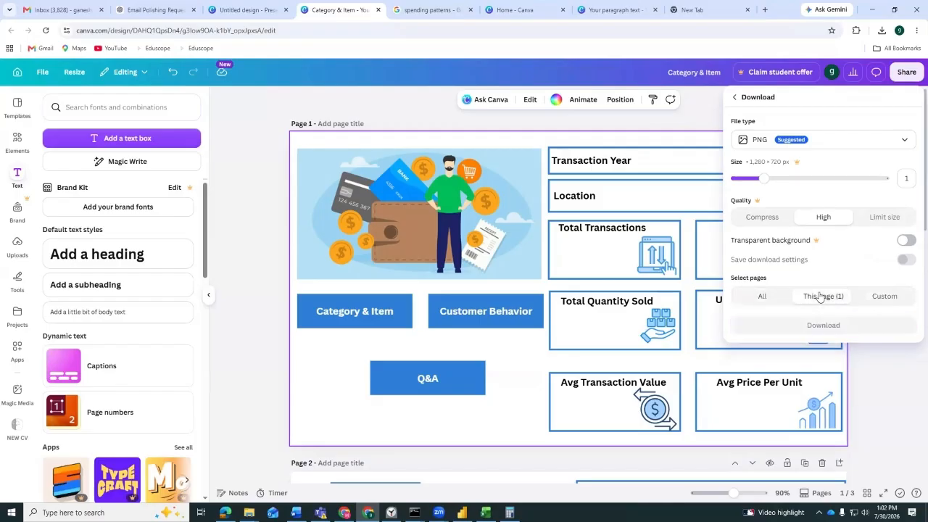
pyautogui.click(811, 328)
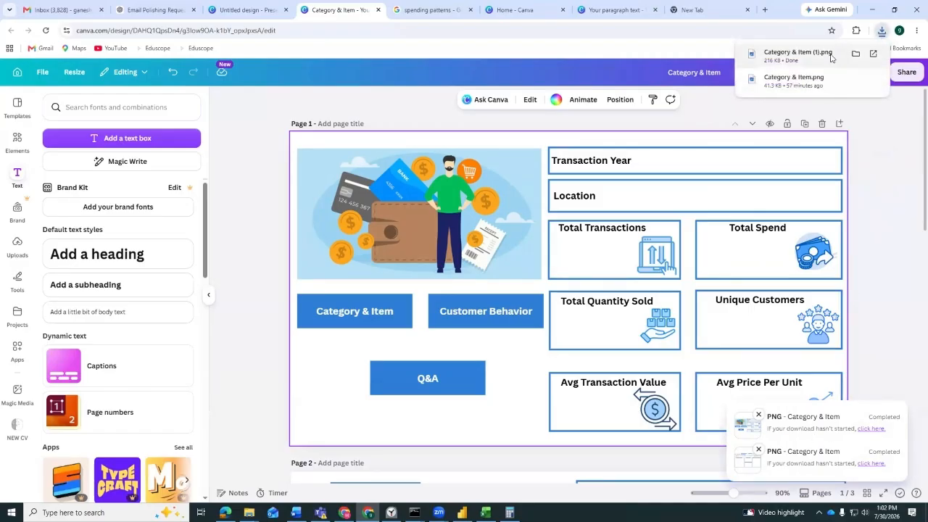
pyautogui.click(798, 56)
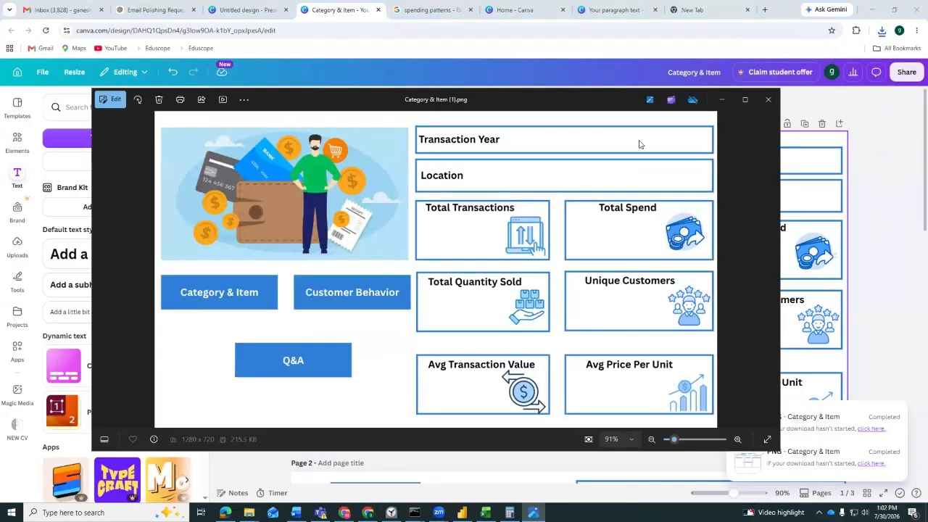
pyautogui.click(768, 99)
# Download only page 2, the Category & Item page, as a PNG
pyautogui.scroll(-4, 539, 249)
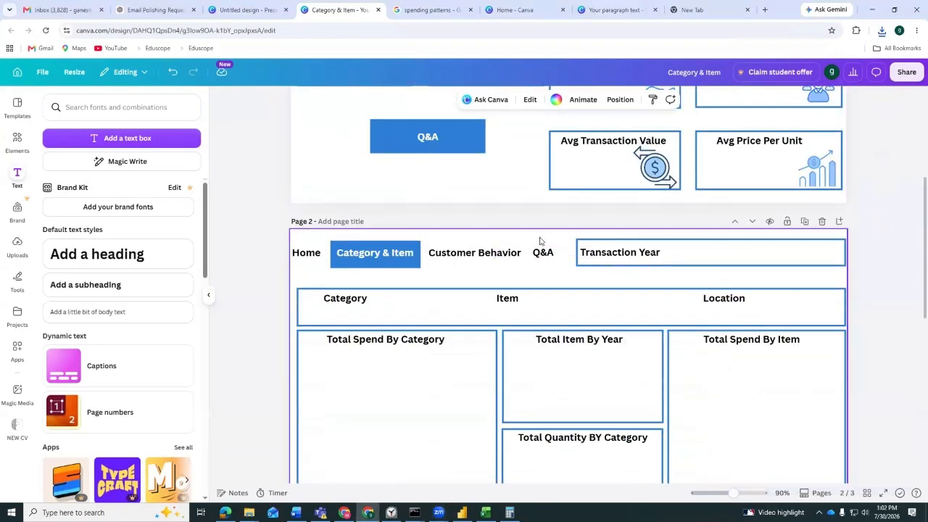
pyautogui.click(907, 72)
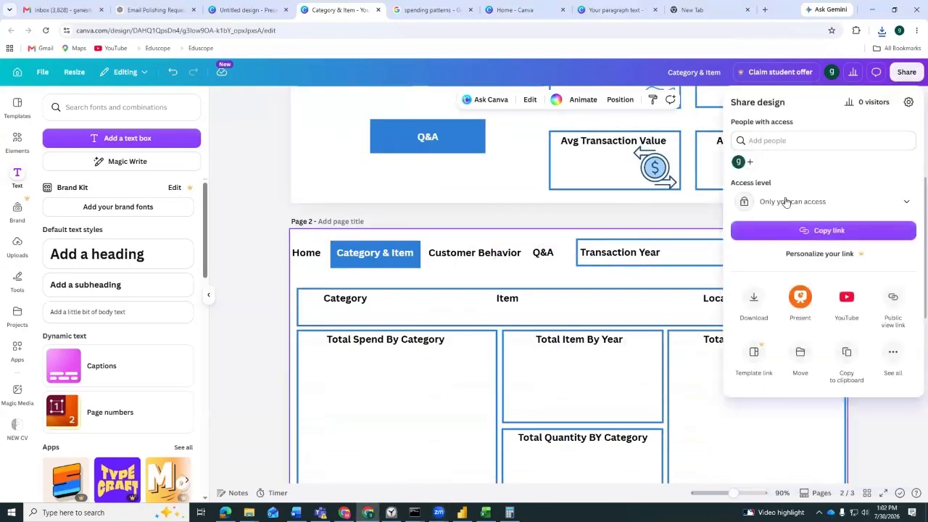
pyautogui.click(758, 303)
pyautogui.click(775, 146)
pyautogui.click(794, 199)
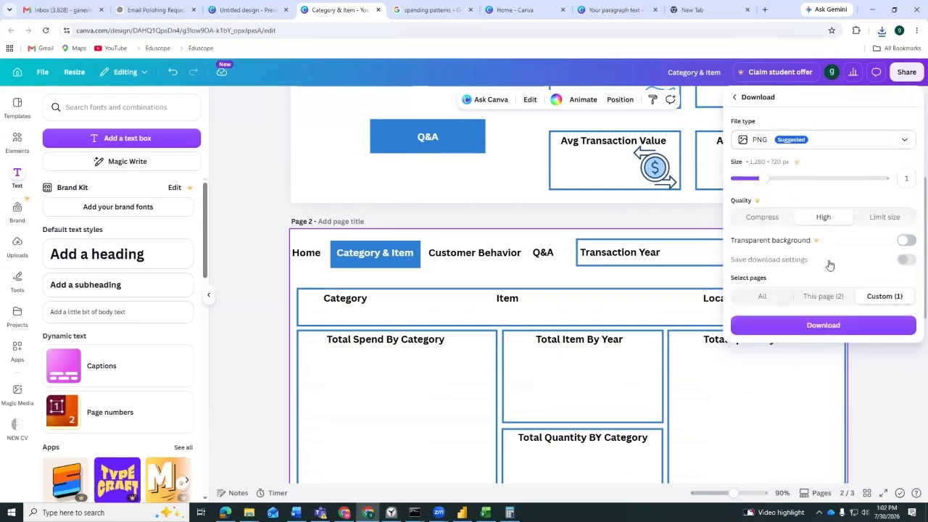
pyautogui.click(827, 299)
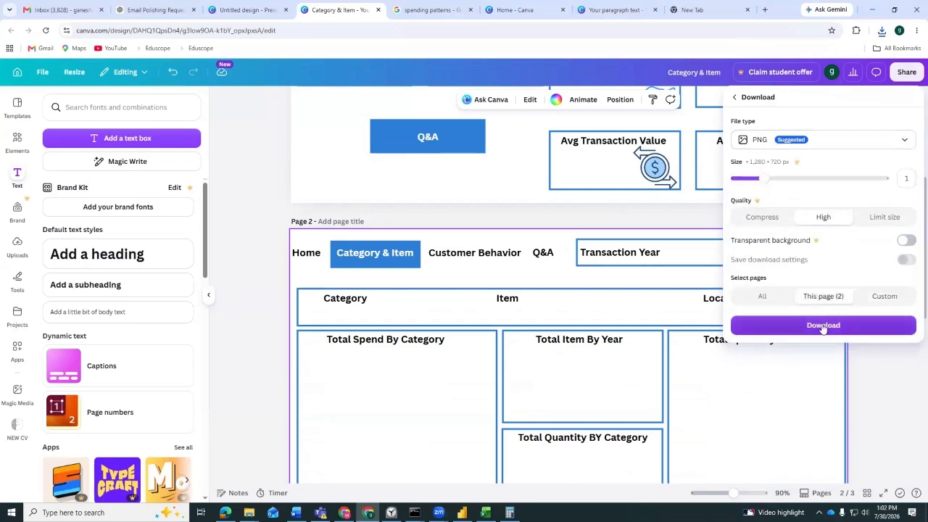
pyautogui.click(823, 326)
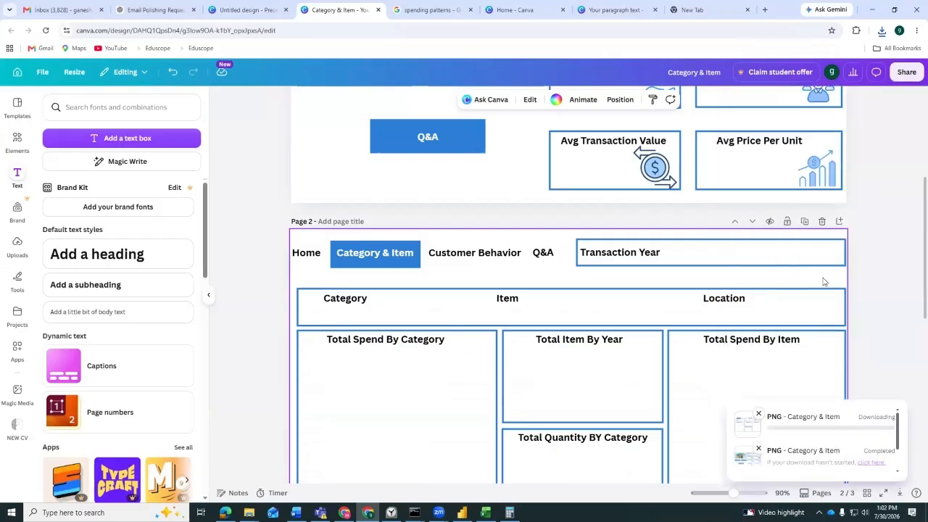
# Download only page 3, the Customer Behavior page, as a PNG
pyautogui.scroll(-1, 612, 247)
pyautogui.scroll(-2, 609, 245)
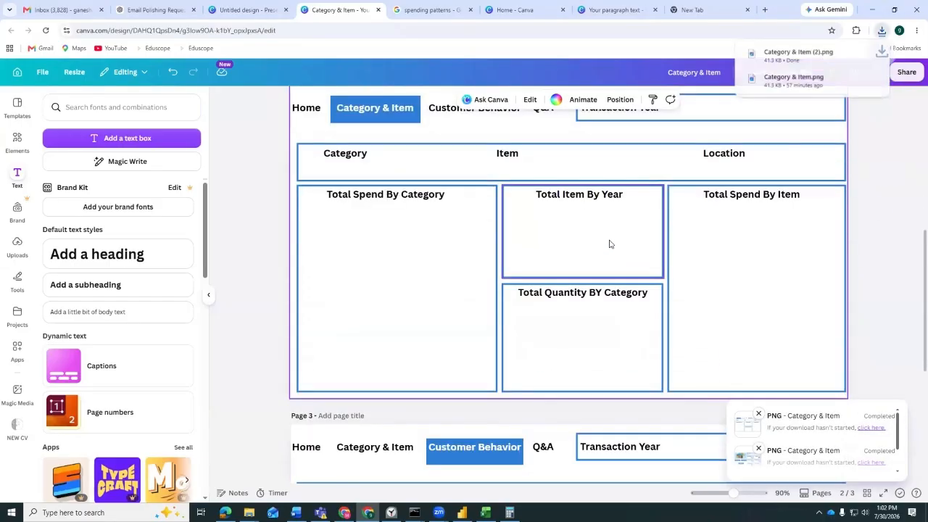
pyautogui.scroll(-1, 610, 245)
pyautogui.scroll(-2, 690, 206)
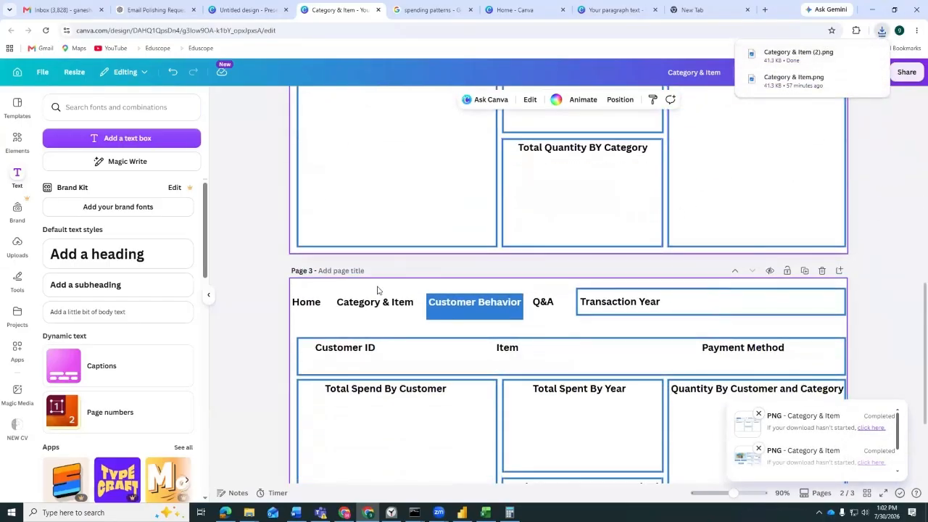
pyautogui.scroll(7, 738, 167)
pyautogui.scroll(-8, 739, 167)
pyautogui.click(907, 71)
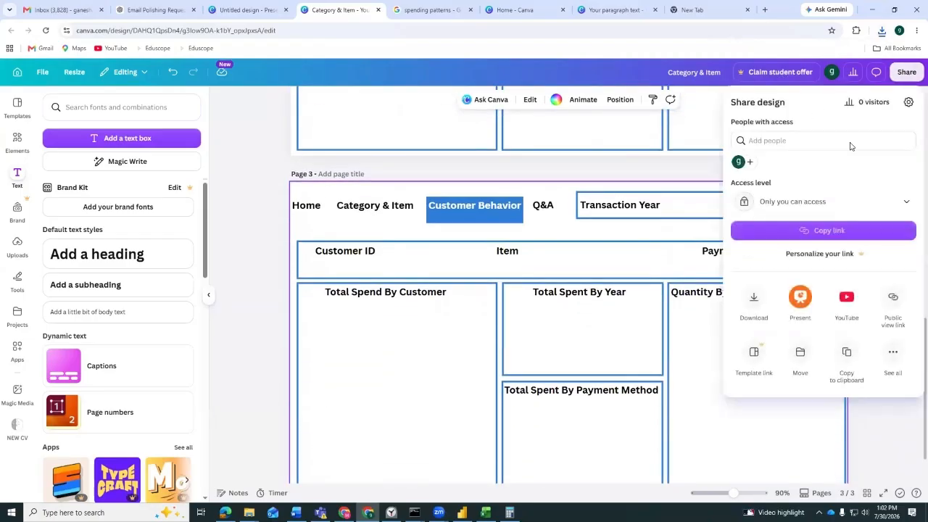
pyautogui.click(771, 292)
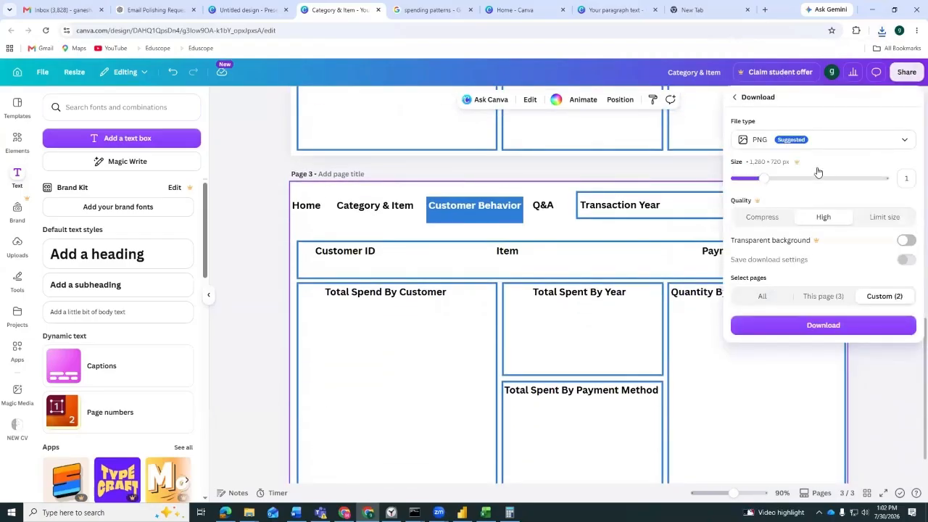
pyautogui.click(827, 298)
pyautogui.click(825, 327)
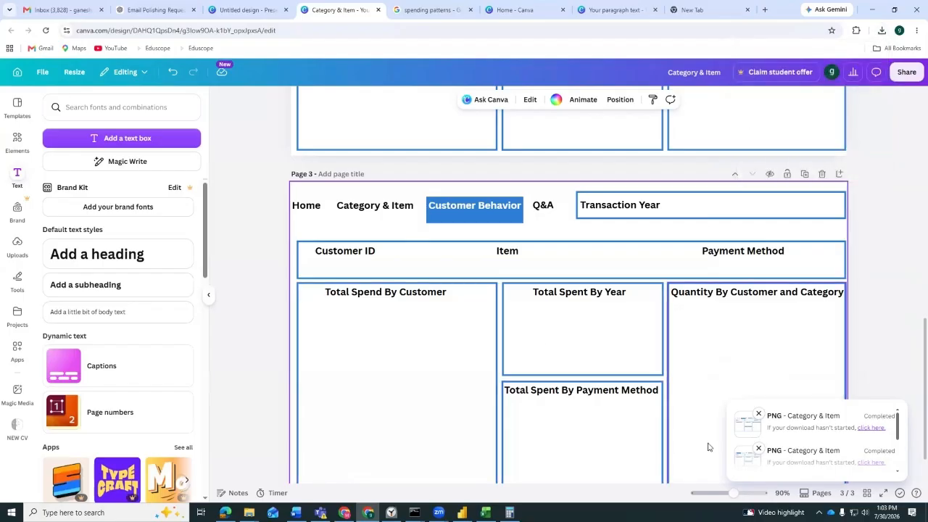
# Switch to Power BI Desktop and start a blank report
pyautogui.press('super+d')
pyautogui.click(88, 513)
pyautogui.click(623, 298)
pyautogui.doubleClick(16, 265)
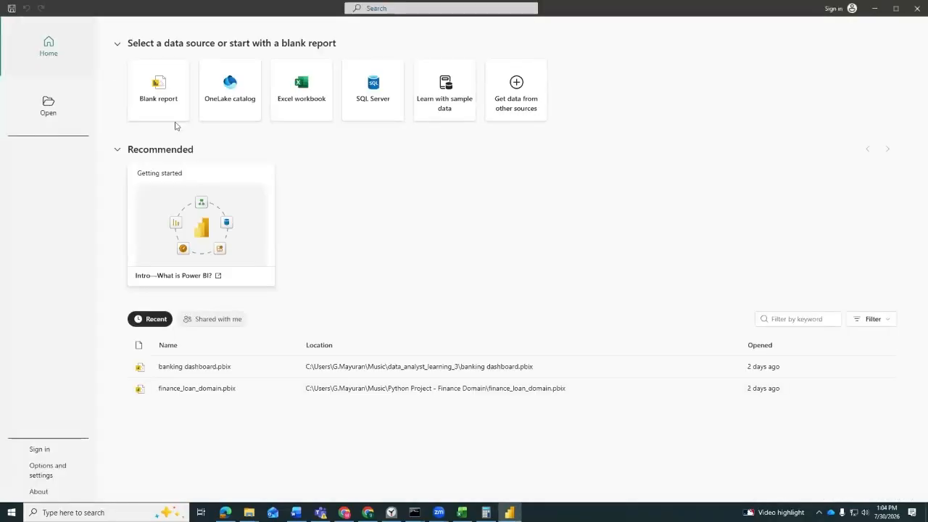
pyautogui.click(172, 98)
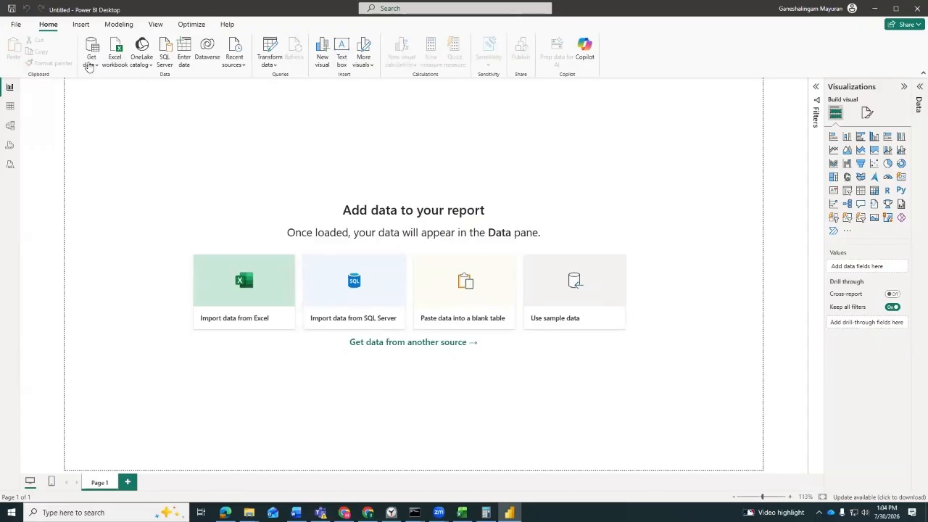
# Open the Spending_patterns_cleaned CSV file from the data_anlayst_project_7 folder as a data source and look through its import preview
pyautogui.click(90, 67)
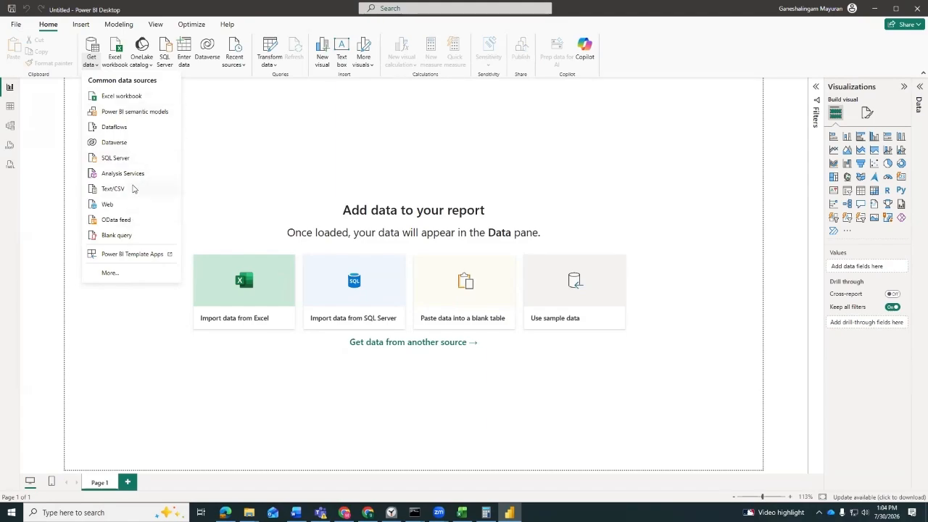
pyautogui.click(113, 188)
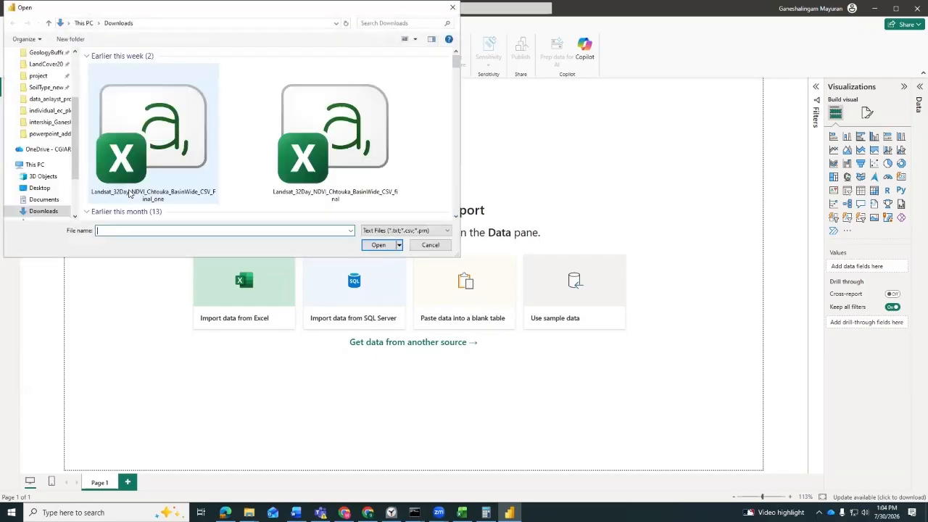
pyautogui.click(43, 100)
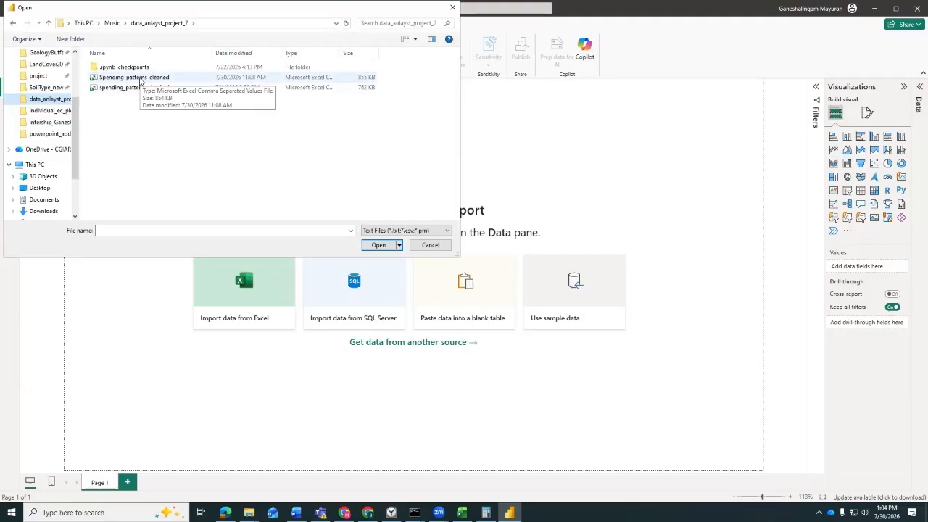
pyautogui.click(140, 78)
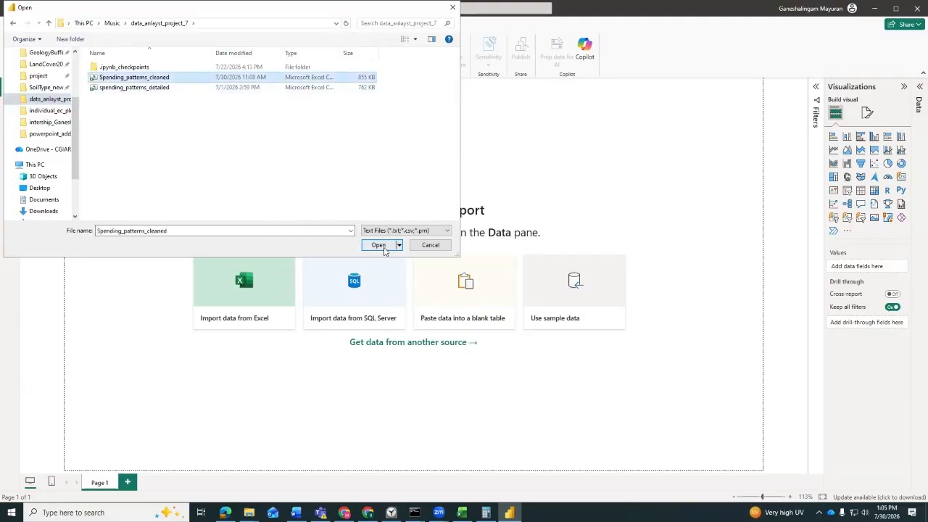
pyautogui.click(378, 245)
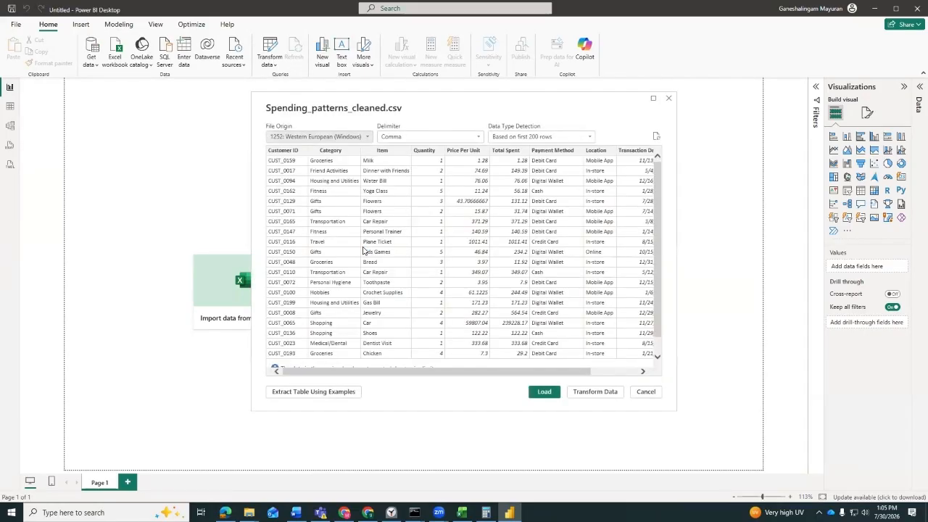
pyautogui.moveTo(355, 377); pyautogui.dragTo(556, 377)
pyautogui.moveTo(487, 387); pyautogui.dragTo(351, 363)
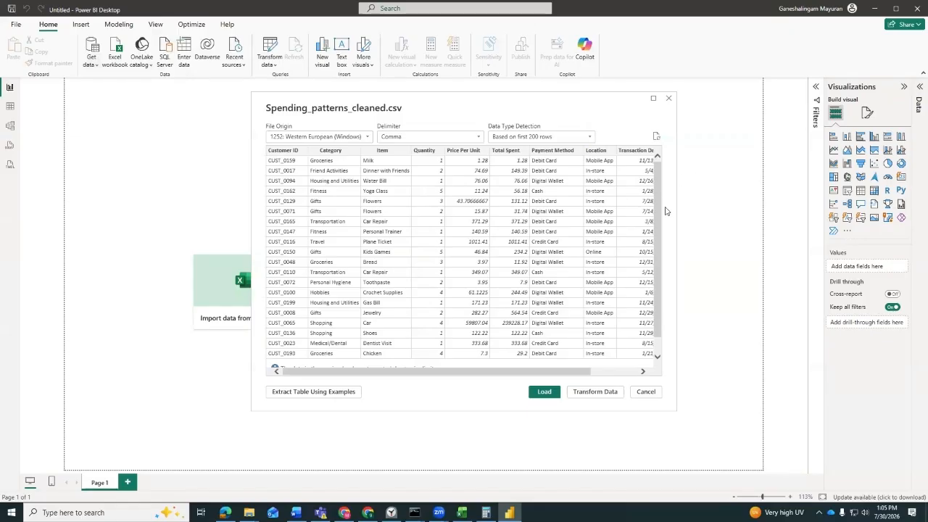
pyautogui.scroll(-2, 660, 213)
pyautogui.scroll(2, 664, 211)
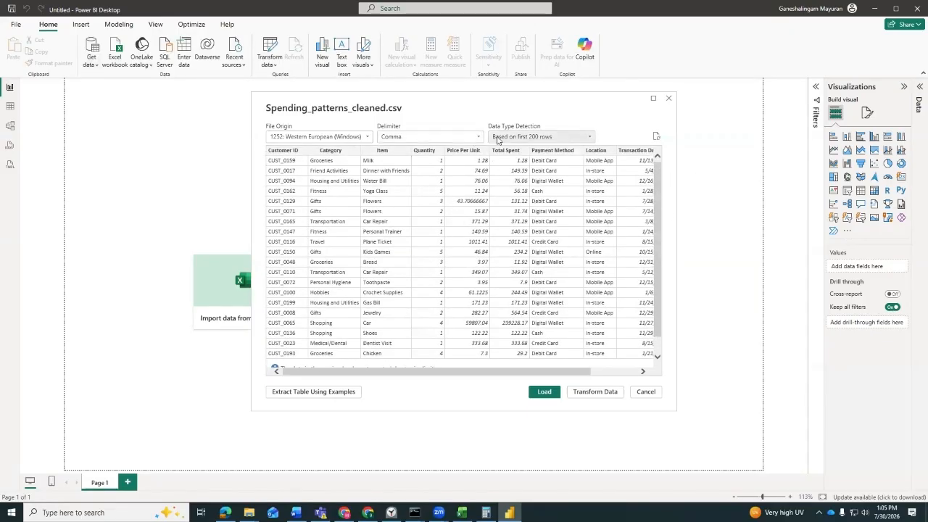
# Check the remaining preview columns, load the Spending_patterns_cleaned data into the report and look over the table's fields
pyautogui.moveTo(521, 372); pyautogui.dragTo(549, 396)
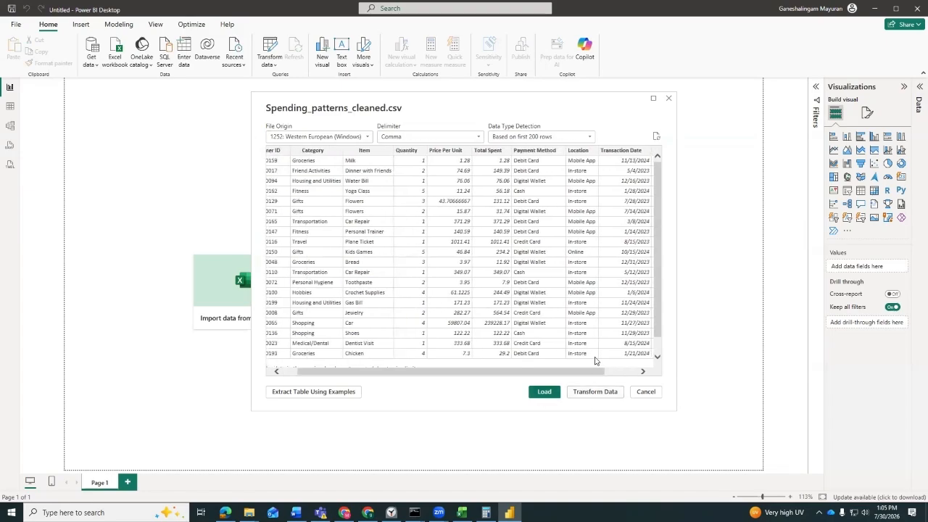
pyautogui.moveTo(599, 378); pyautogui.dragTo(631, 378)
pyautogui.scroll(-2, 505, 269)
pyautogui.scroll(2, 506, 269)
pyautogui.click(545, 392)
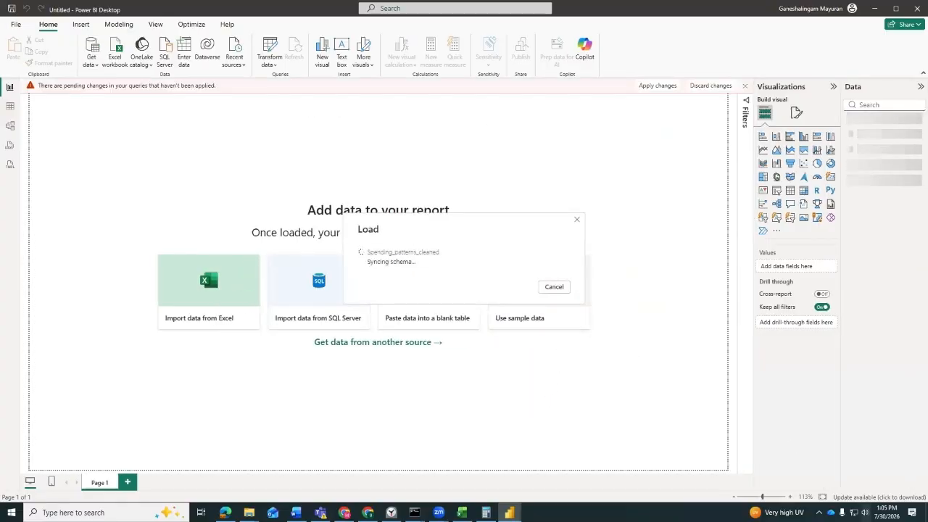
pyautogui.click(865, 512)
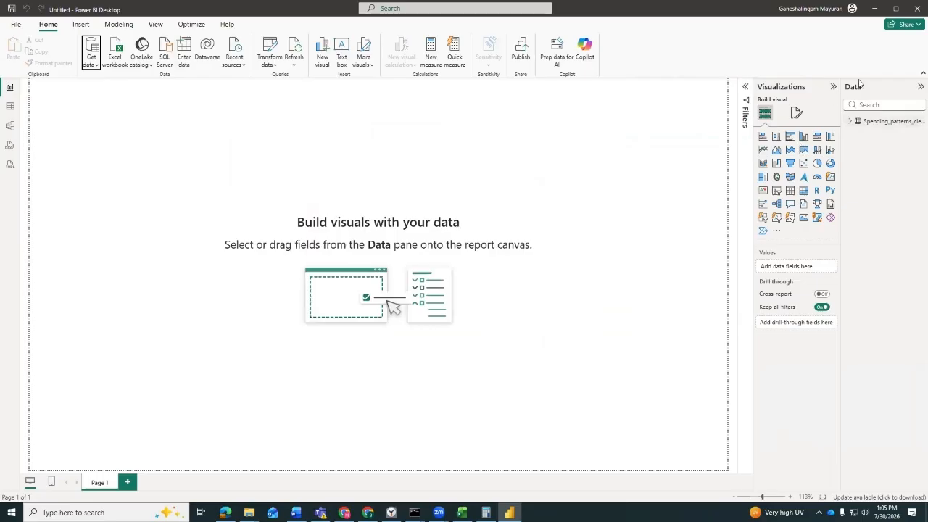
pyautogui.click(856, 121)
pyautogui.click(852, 122)
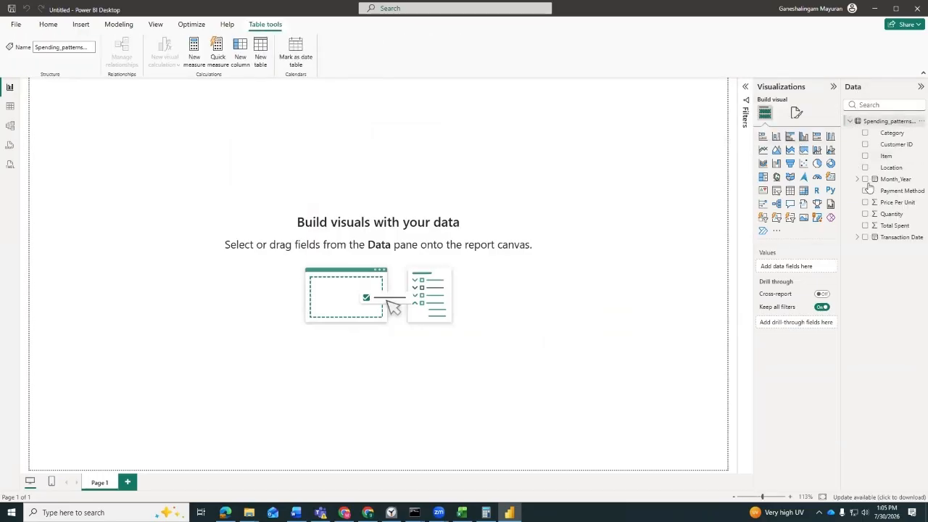
pyautogui.click(852, 122)
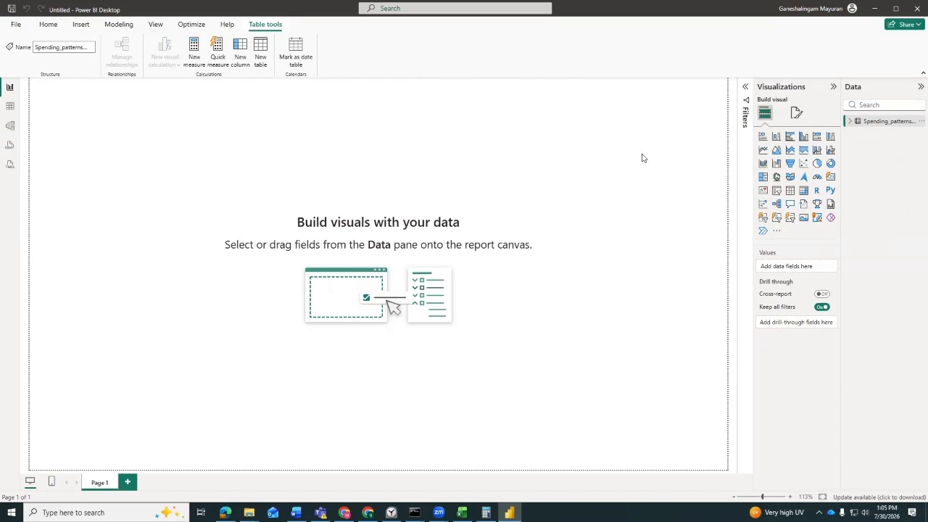
# Set the Category & Item (1) image as the canvas background of Page 1 with 0% transparency
pyautogui.click(796, 113)
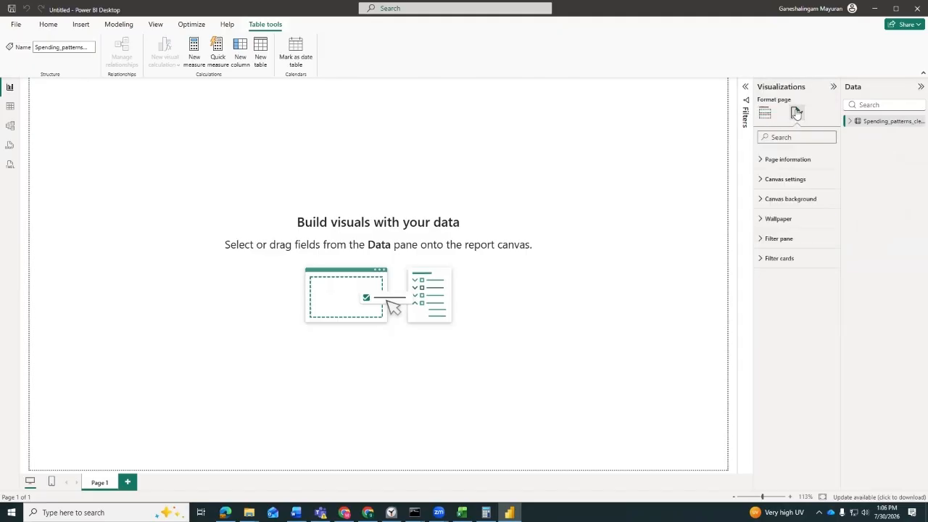
pyautogui.click(770, 200)
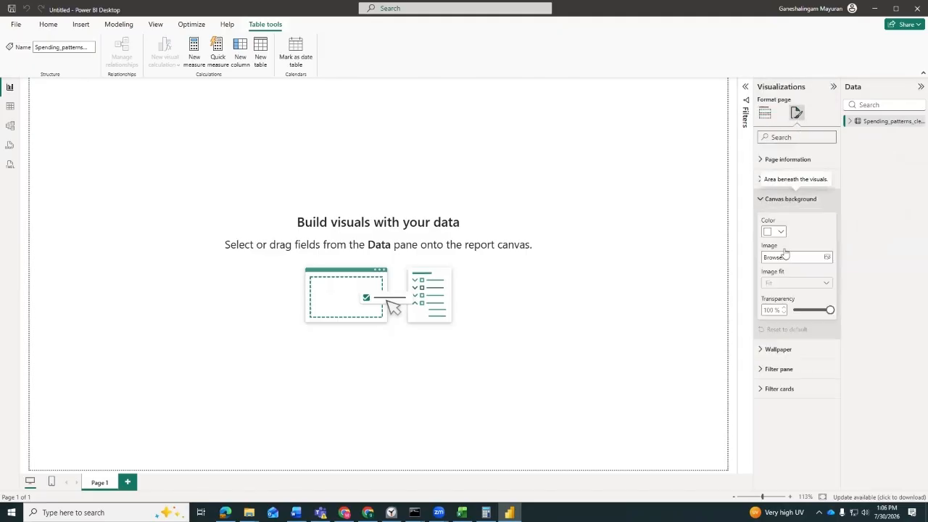
pyautogui.click(827, 258)
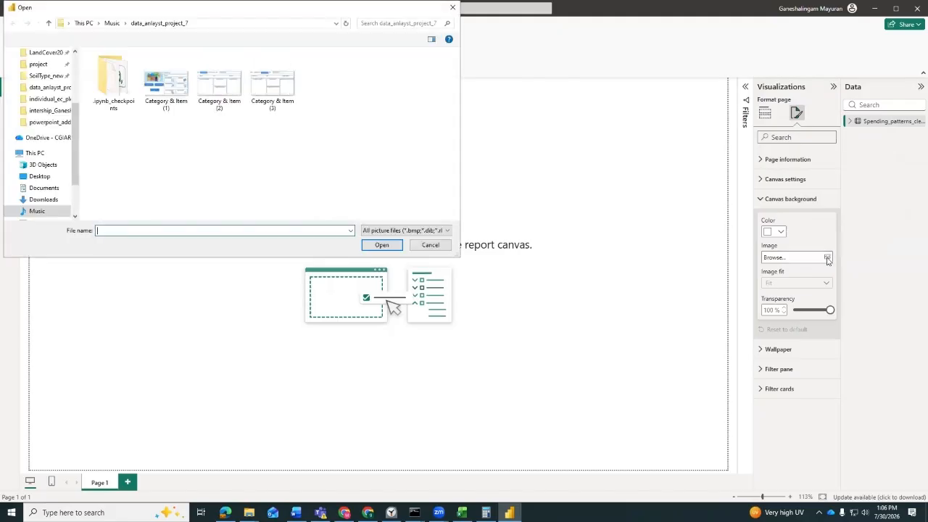
pyautogui.click(181, 101)
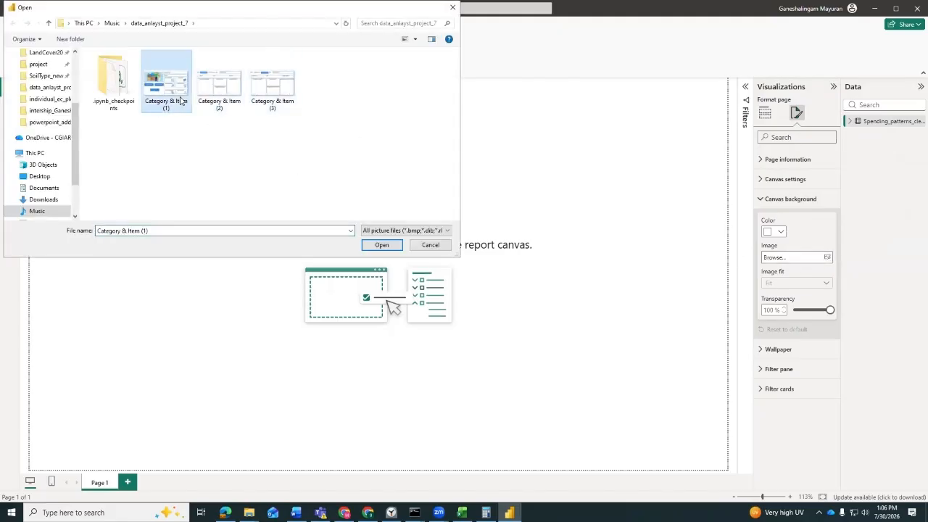
pyautogui.click(382, 245)
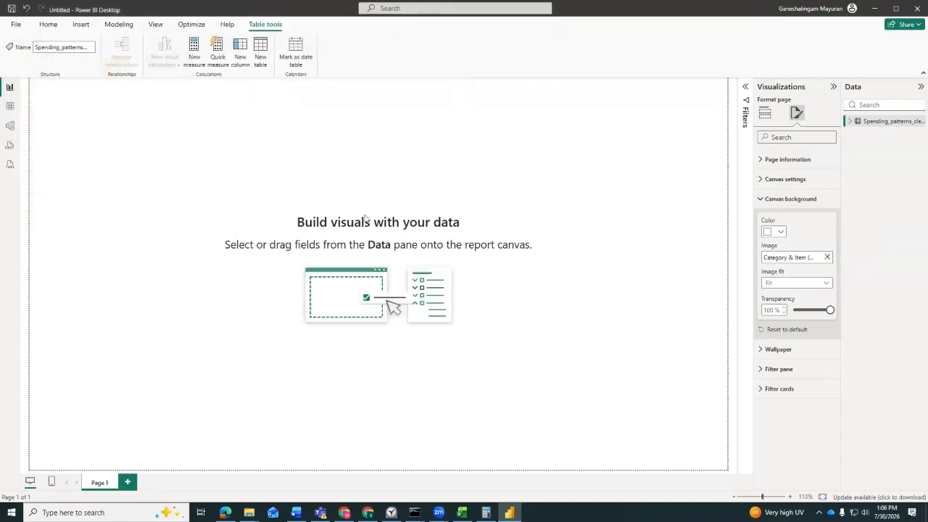
pyautogui.moveTo(830, 310); pyautogui.dragTo(775, 322)
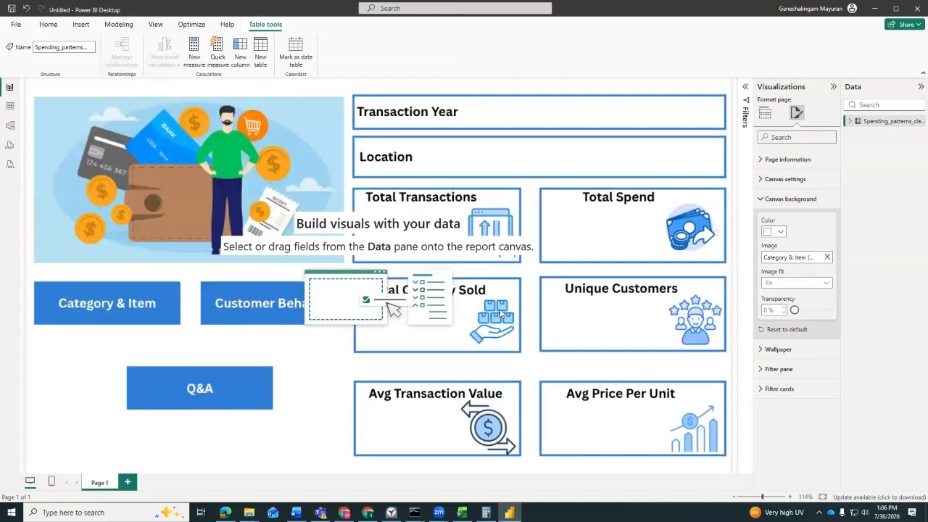
pyautogui.click(271, 188)
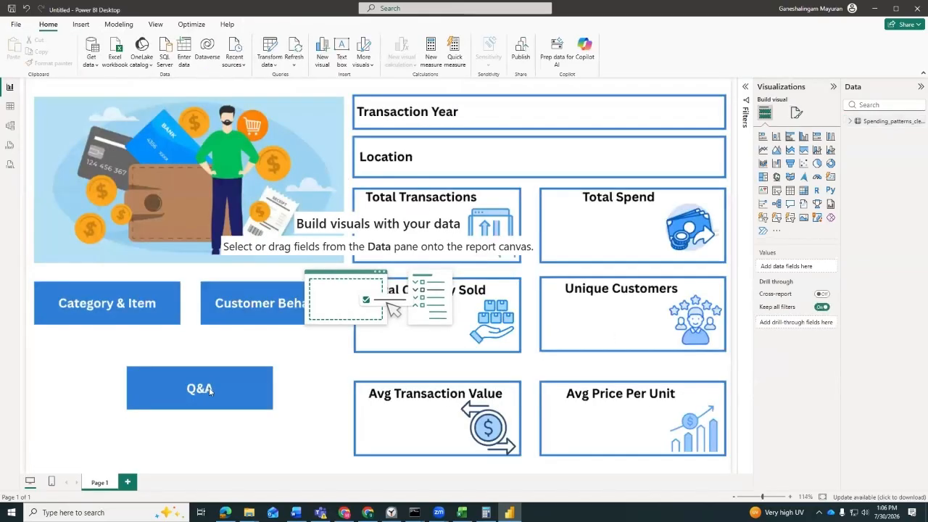
# Add a second report page and give it the Category & Item (2) image as canvas background at 0% transparency
pyautogui.click(128, 482)
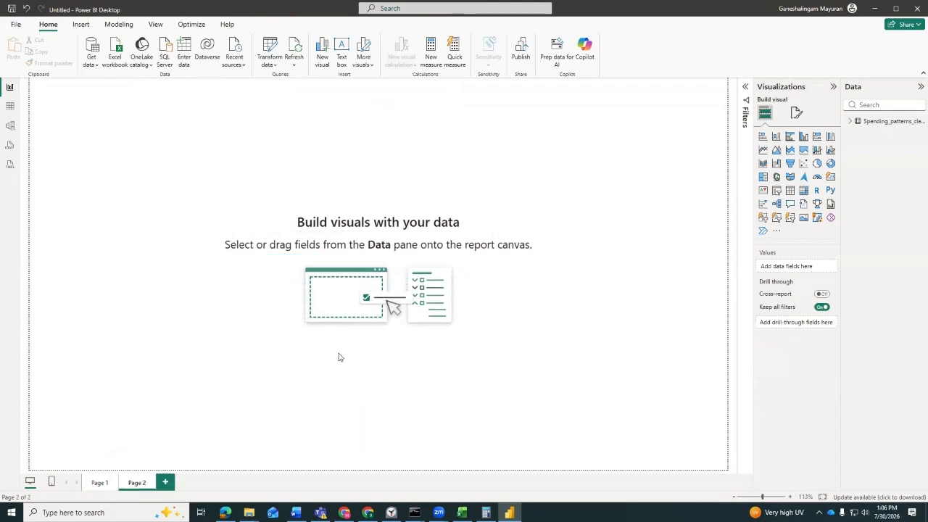
pyautogui.click(796, 114)
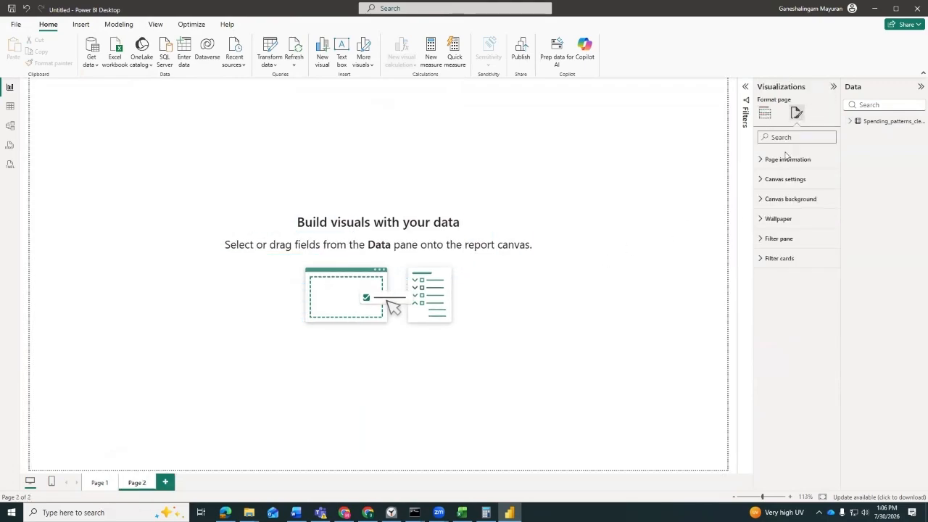
pyautogui.click(784, 200)
pyautogui.click(827, 259)
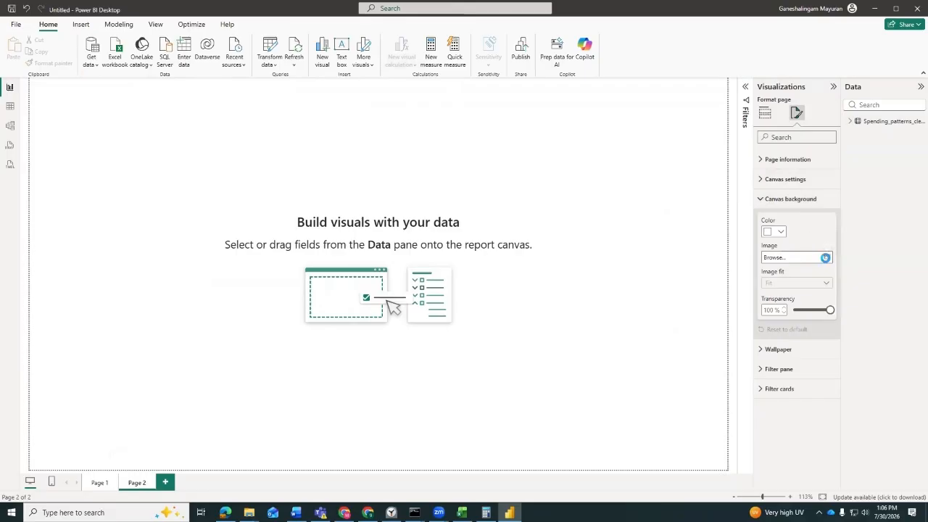
pyautogui.click(219, 83)
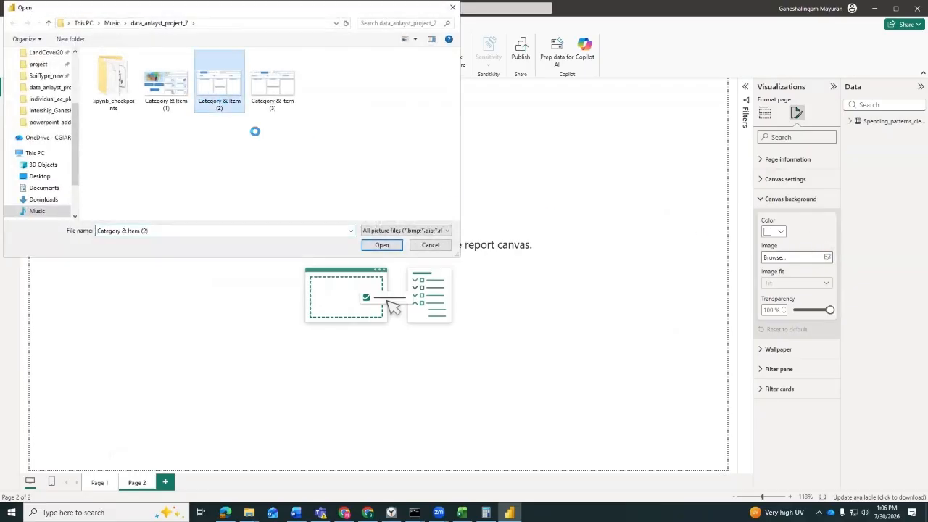
pyautogui.click(383, 245)
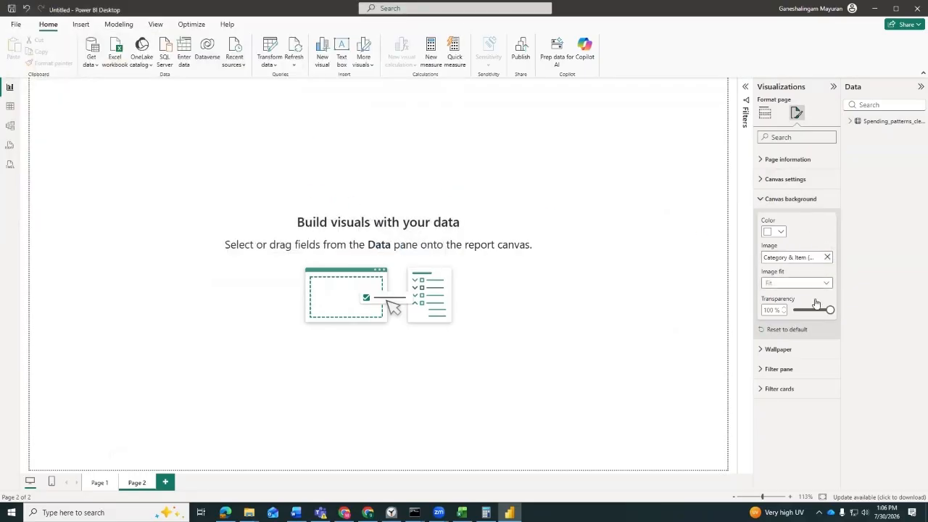
pyautogui.moveTo(830, 310); pyautogui.dragTo(795, 312)
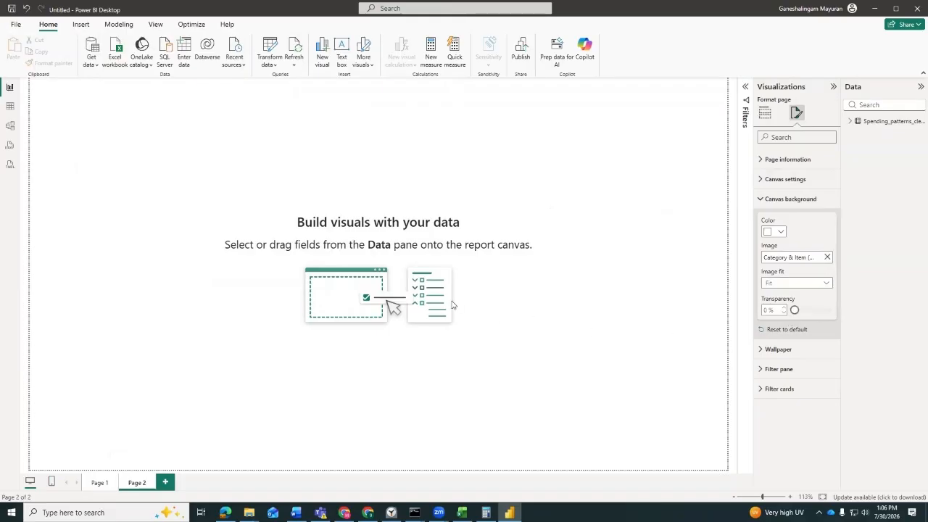
pyautogui.click(556, 297)
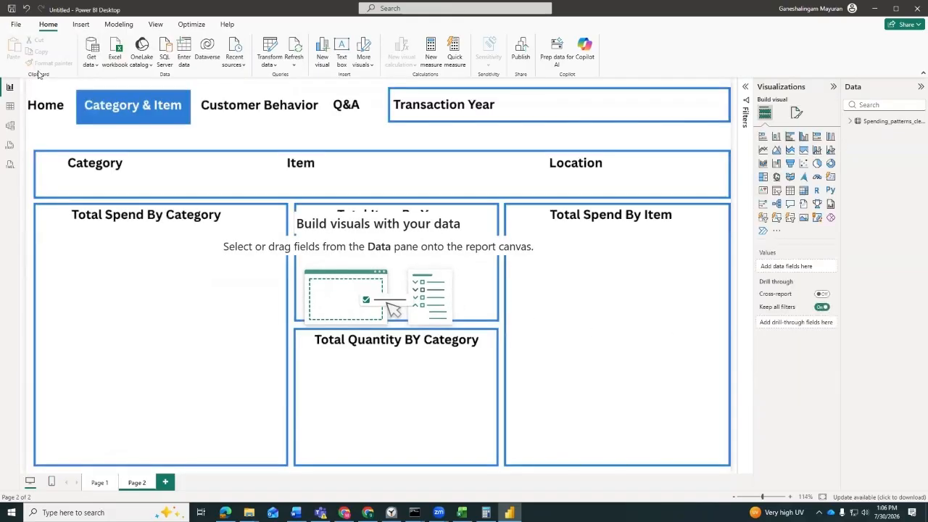
# Add a third report page and give it the Category & Item (3) image as canvas background at 0% transparency
pyautogui.click(165, 482)
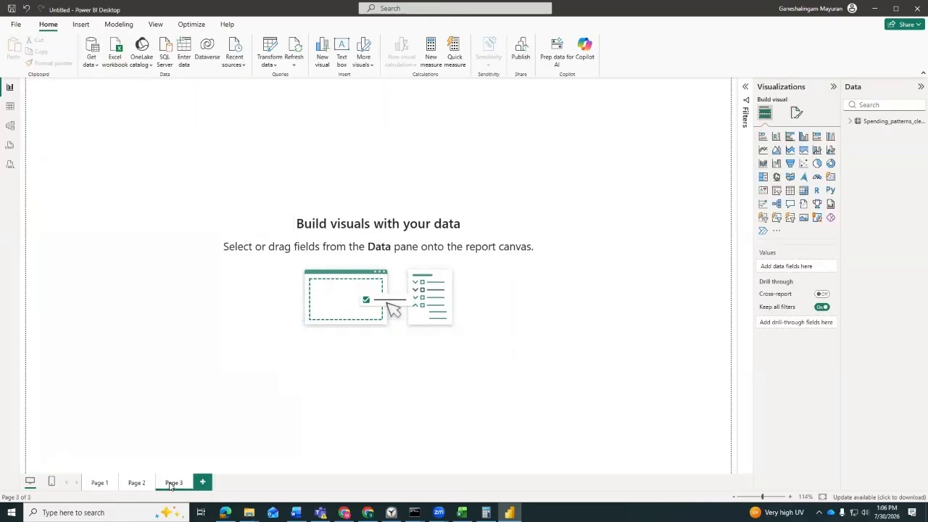
pyautogui.click(797, 114)
pyautogui.click(783, 198)
pyautogui.click(826, 257)
pyautogui.click(267, 87)
pyautogui.click(381, 244)
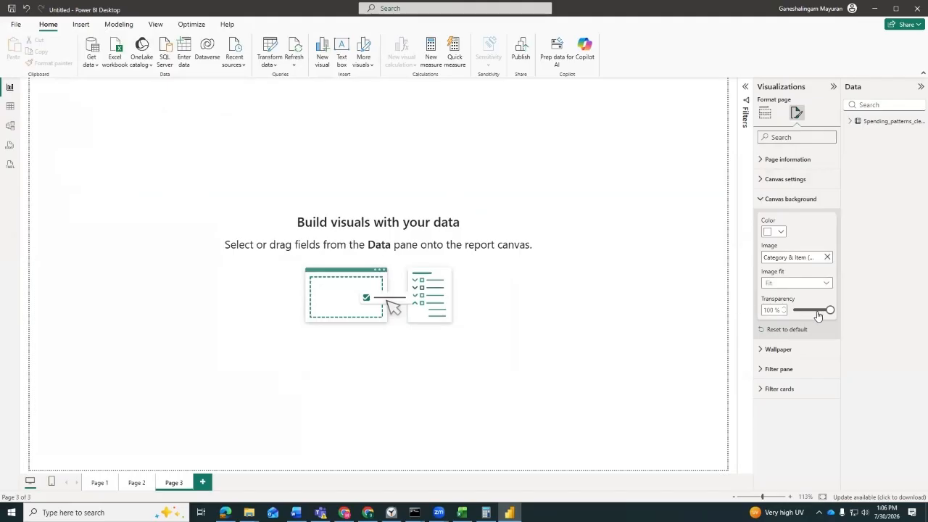
pyautogui.moveTo(831, 310); pyautogui.dragTo(793, 312)
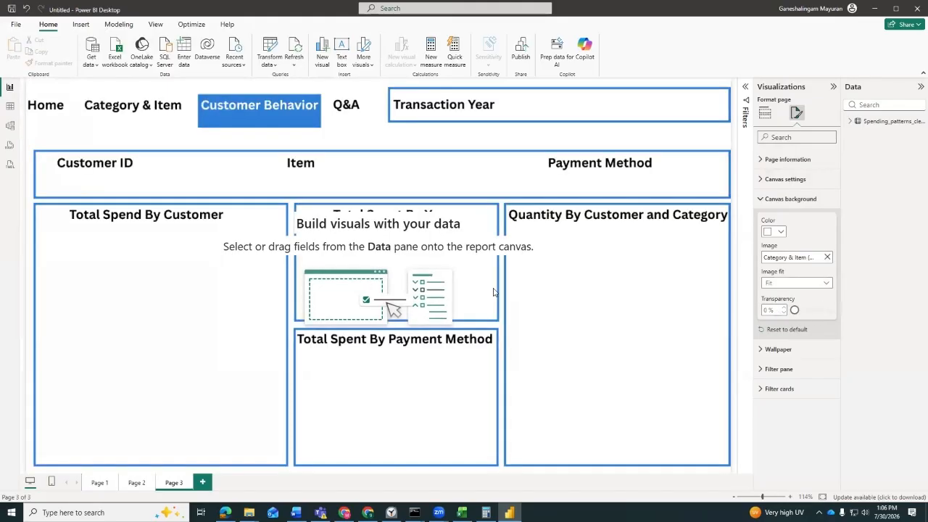
pyautogui.click(459, 288)
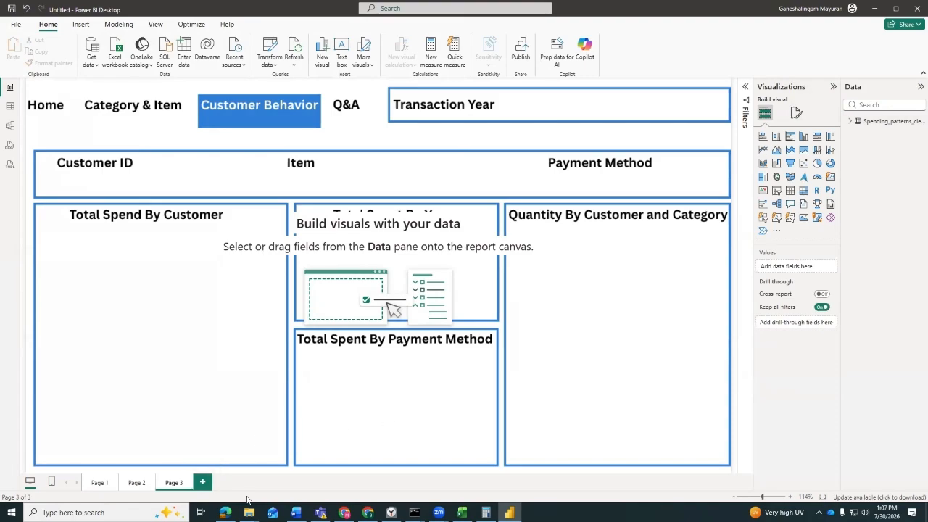
# Add a slicer for the Transaction Date field on Page 1, placed over the Location box area
pyautogui.click(100, 484)
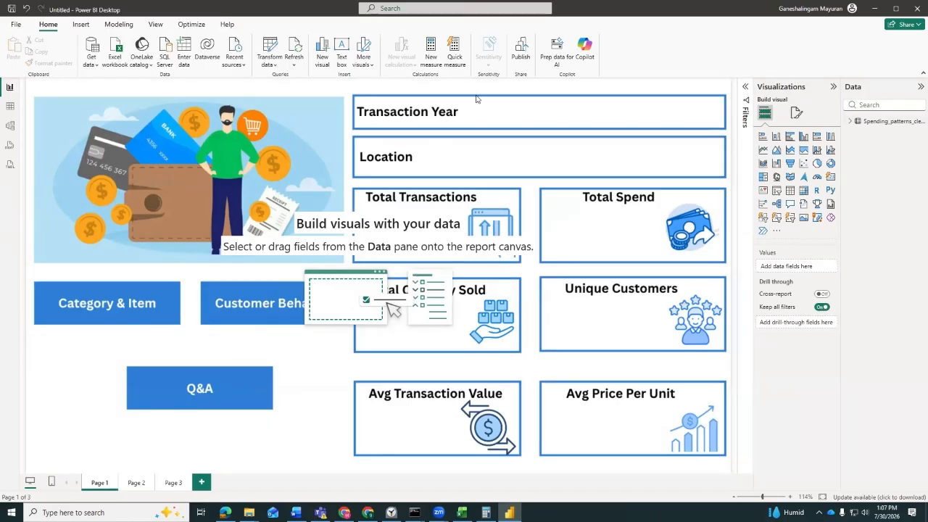
pyautogui.click(776, 191)
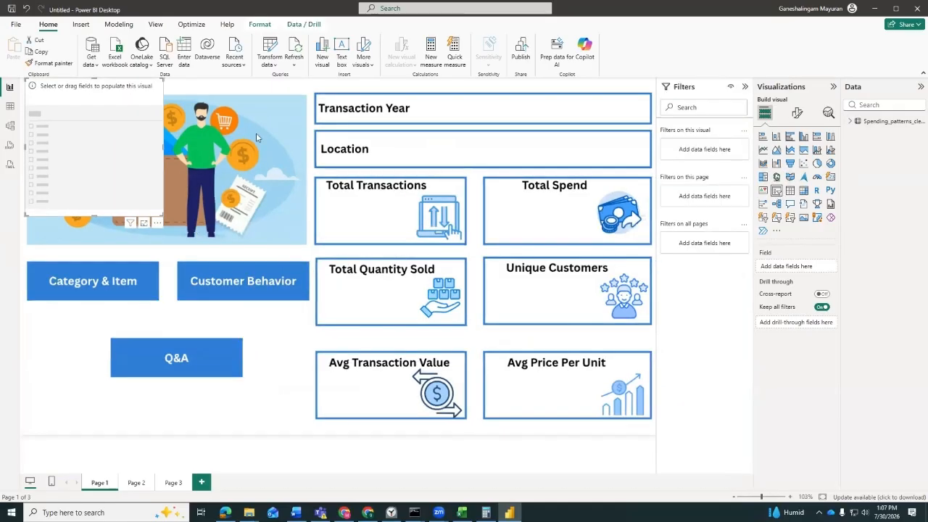
pyautogui.moveTo(145, 113); pyautogui.dragTo(458, 166)
pyautogui.click(853, 122)
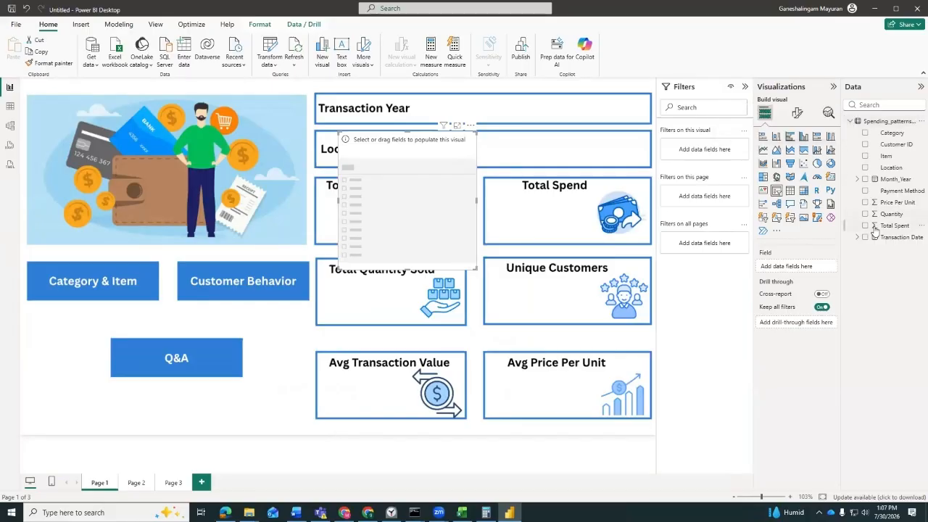
pyautogui.moveTo(887, 241); pyautogui.dragTo(798, 269)
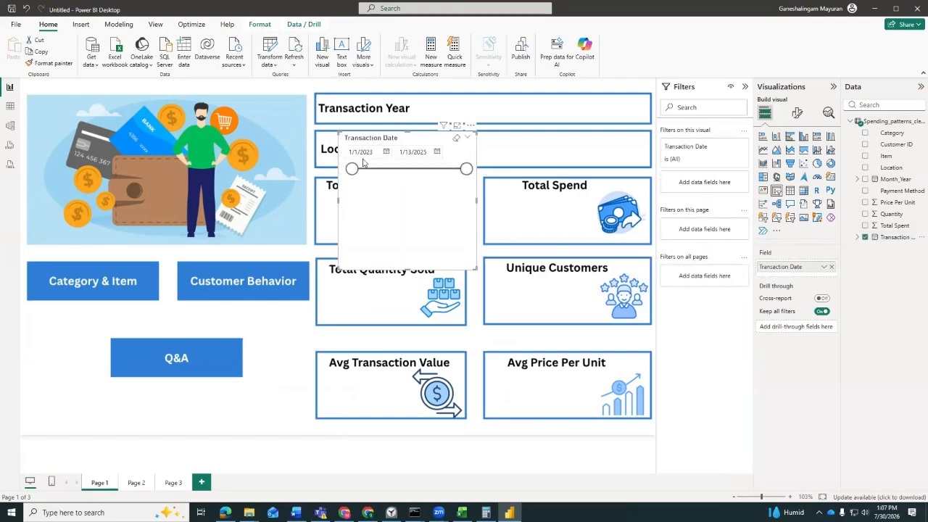
pyautogui.moveTo(466, 168)
pyautogui.mouseDown()
pyautogui.moveTo(432, 168)
pyautogui.moveTo(467, 168)
pyautogui.mouseUp()
# Change the Transaction Date slicer's style to Tile and browse through its date tiles
pyautogui.click(797, 115)
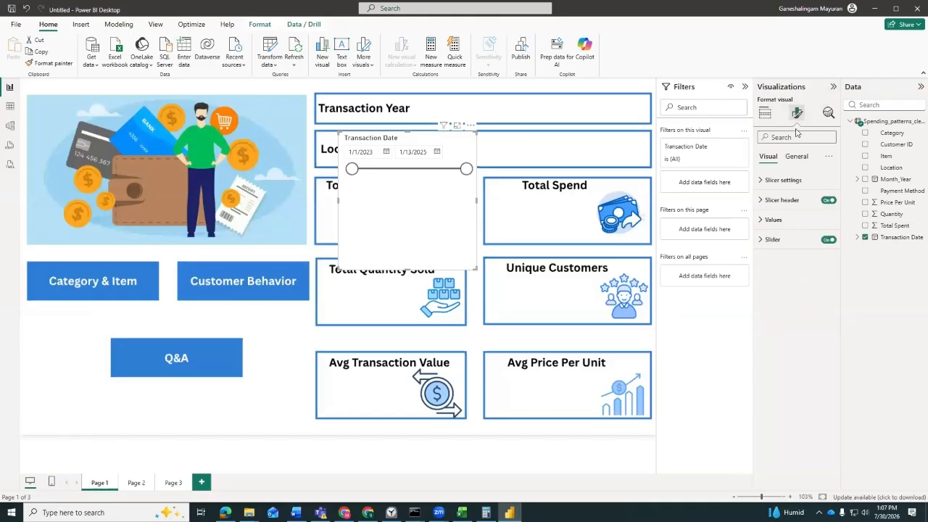
pyautogui.click(783, 181)
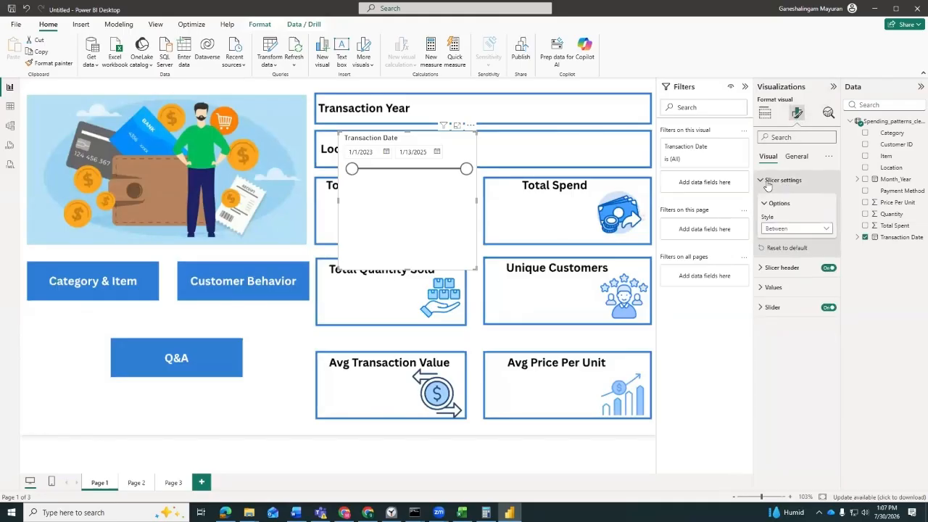
pyautogui.click(787, 230)
pyautogui.click(777, 254)
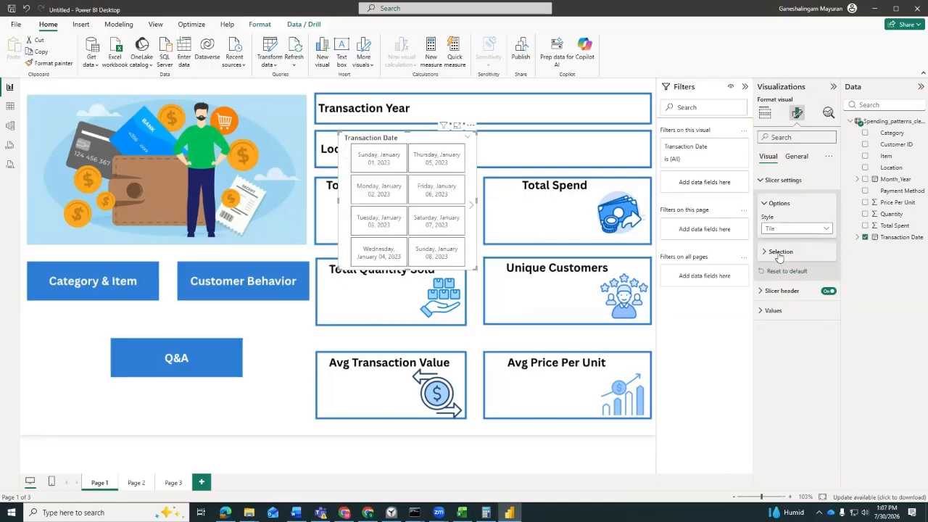
pyautogui.scroll(-10, 428, 218)
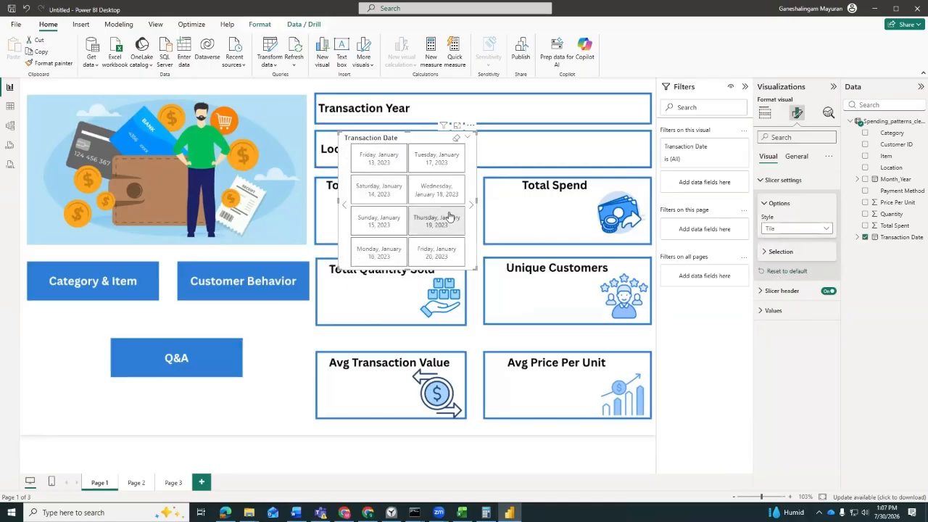
pyautogui.click(782, 180)
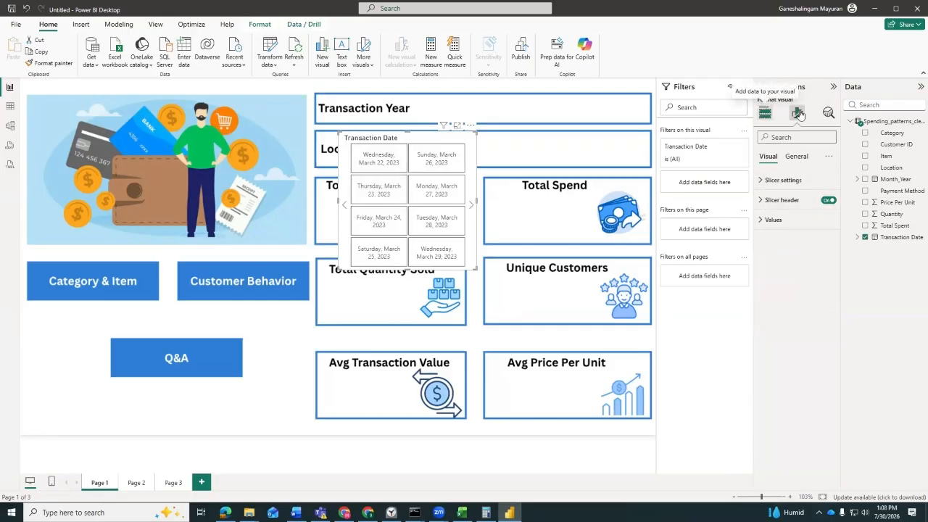
# Switch the slicer's Transaction Date field to Date Hierarchy and remove Day, Month and Quarter, keeping only Year
pyautogui.click(765, 112)
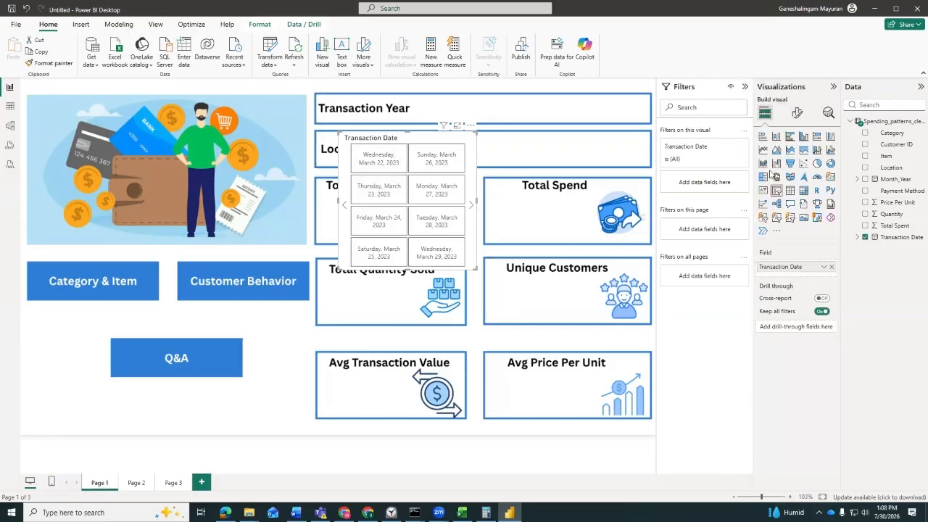
pyautogui.click(825, 269)
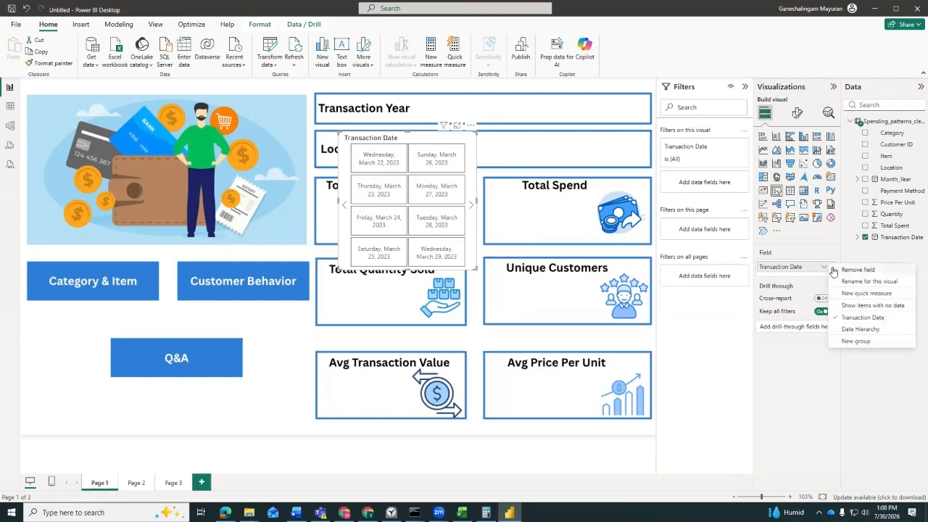
pyautogui.click(858, 330)
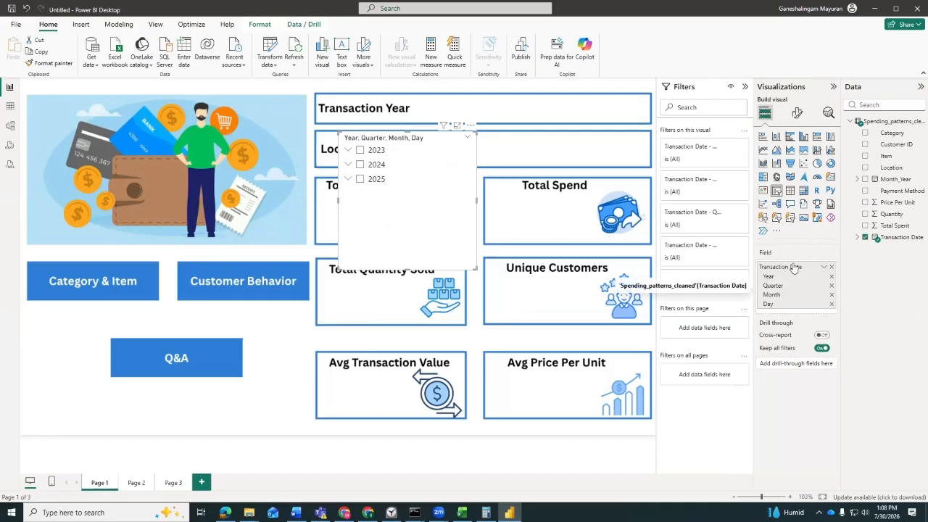
pyautogui.click(824, 268)
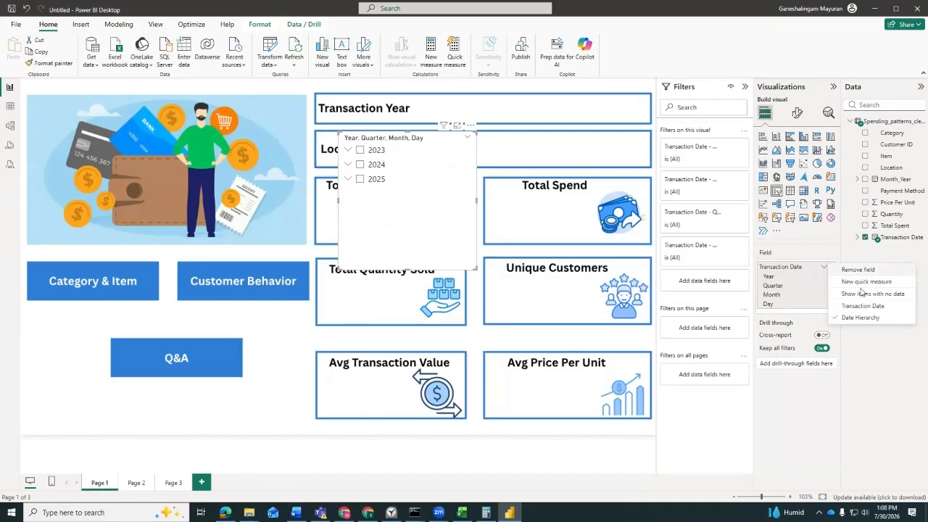
pyautogui.click(821, 249)
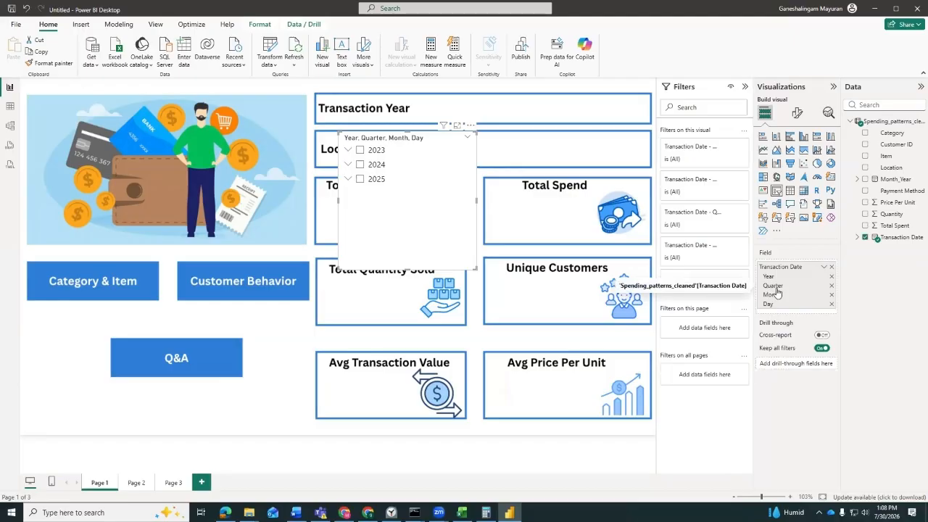
pyautogui.click(832, 304)
pyautogui.click(832, 294)
pyautogui.click(832, 286)
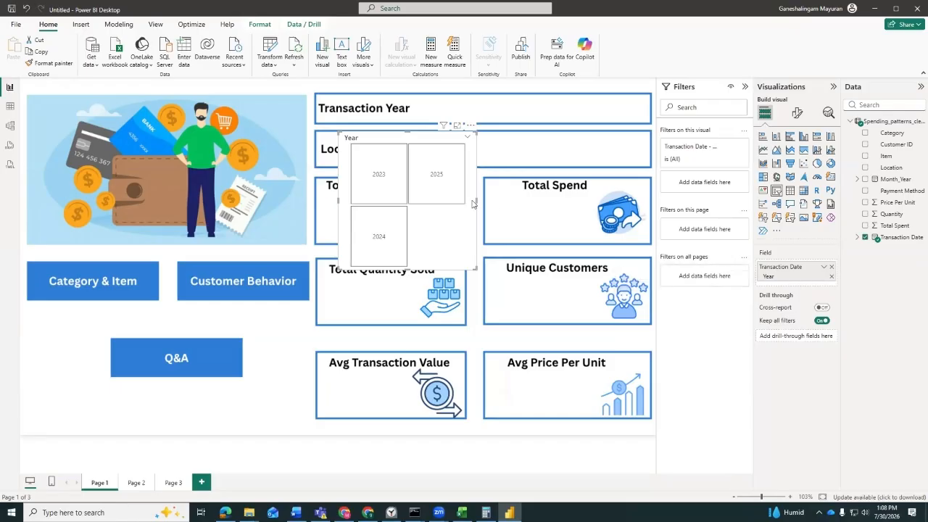
# Widen the Year slicer and reduce its height so the year tiles form a single row
pyautogui.moveTo(475, 200); pyautogui.dragTo(636, 200)
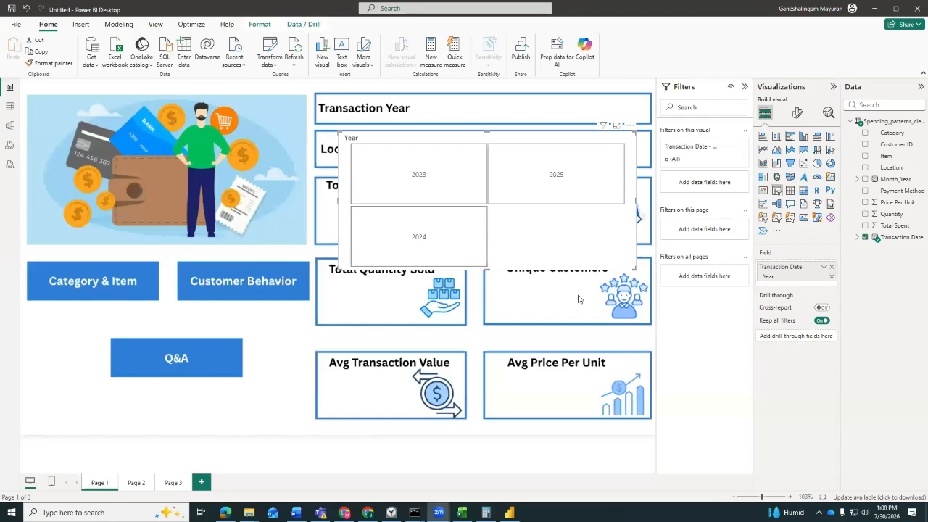
pyautogui.moveTo(487, 269); pyautogui.dragTo(499, 165)
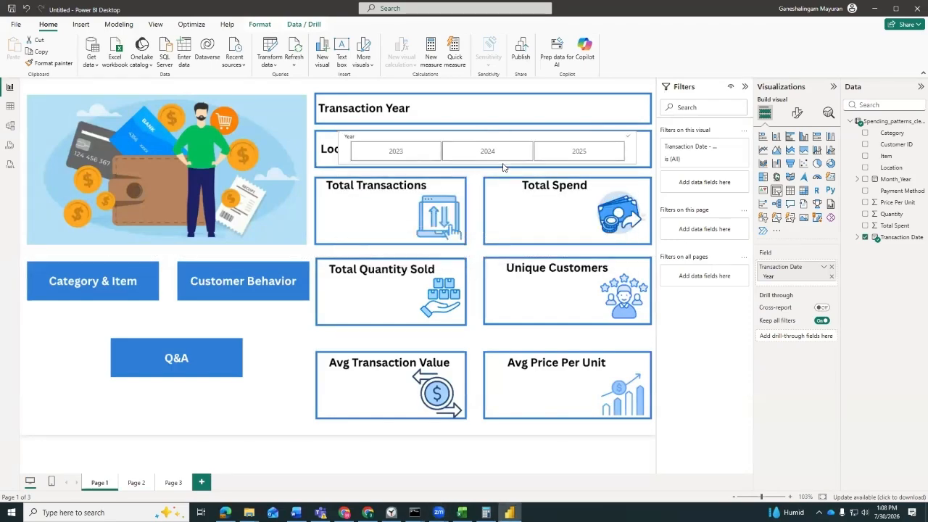
# Narrow the year slicer and place it inside the Transaction Year box, beside its title
pyautogui.moveTo(487, 132)
pyautogui.mouseDown()
pyautogui.moveTo(489, 150)
pyautogui.moveTo(488, 137)
pyautogui.mouseUp()
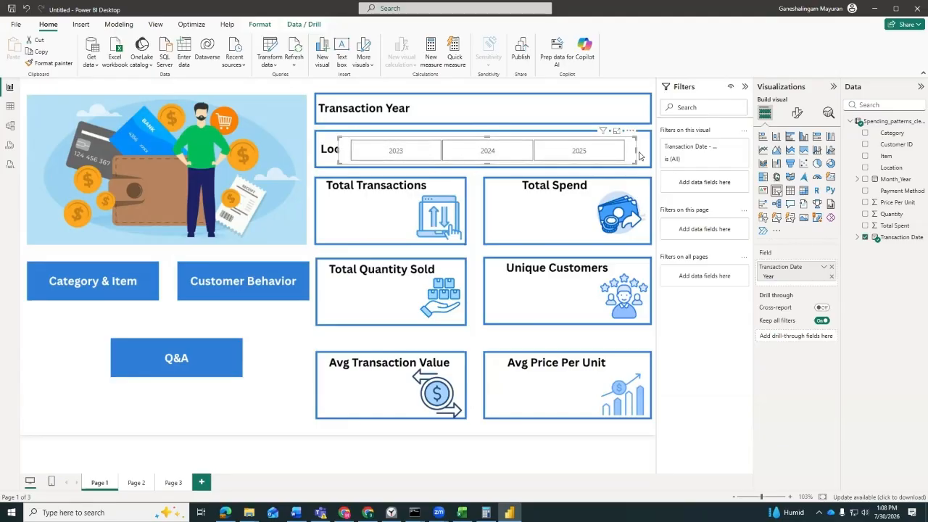
pyautogui.moveTo(636, 150); pyautogui.dragTo(545, 151)
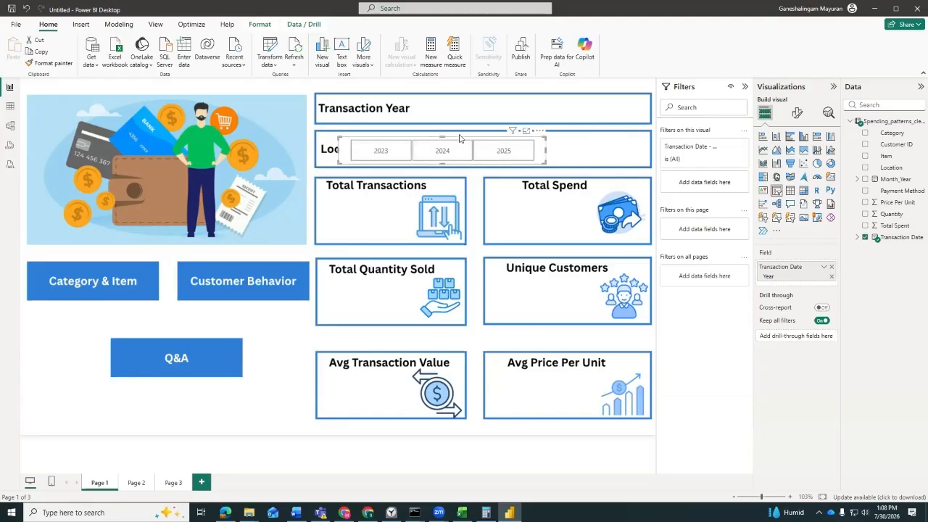
pyautogui.moveTo(465, 139); pyautogui.dragTo(493, 103)
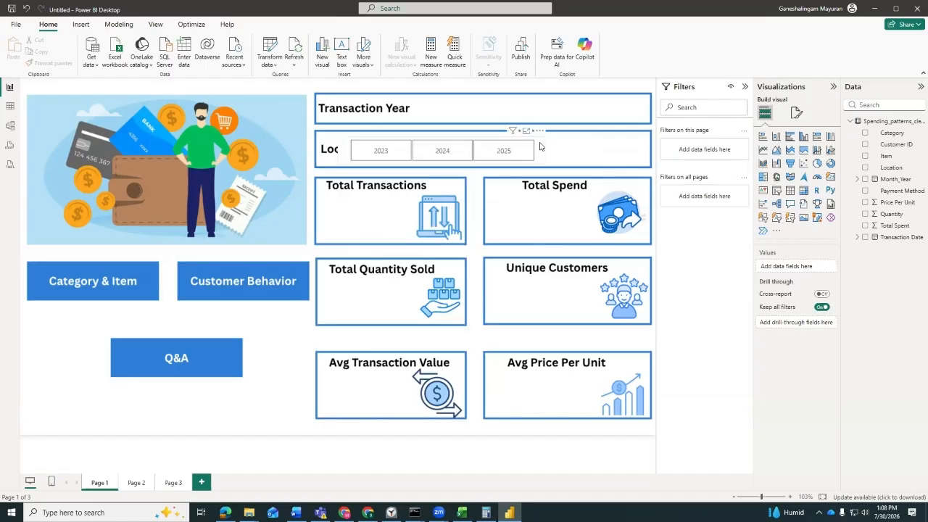
pyautogui.moveTo(541, 147); pyautogui.dragTo(600, 116)
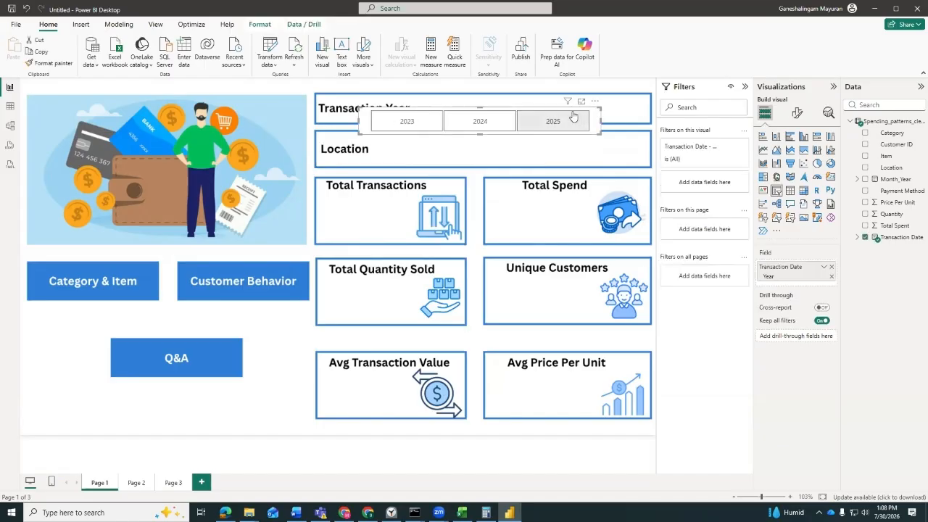
pyautogui.moveTo(382, 121); pyautogui.dragTo(411, 114)
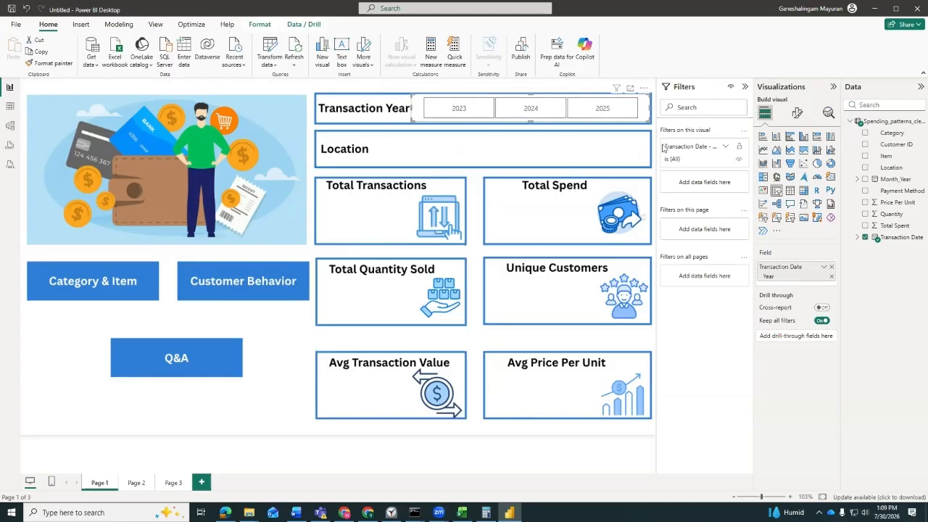
pyautogui.click(654, 133)
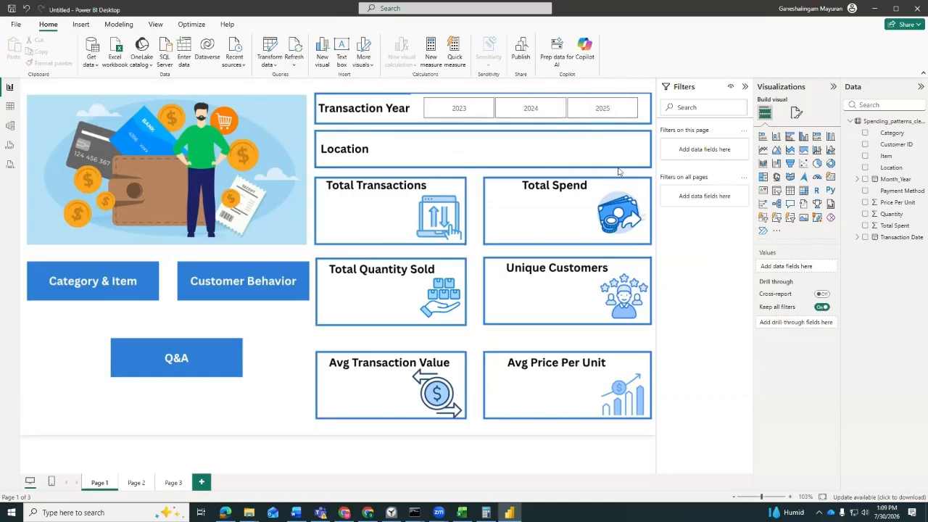
pyautogui.click(641, 115)
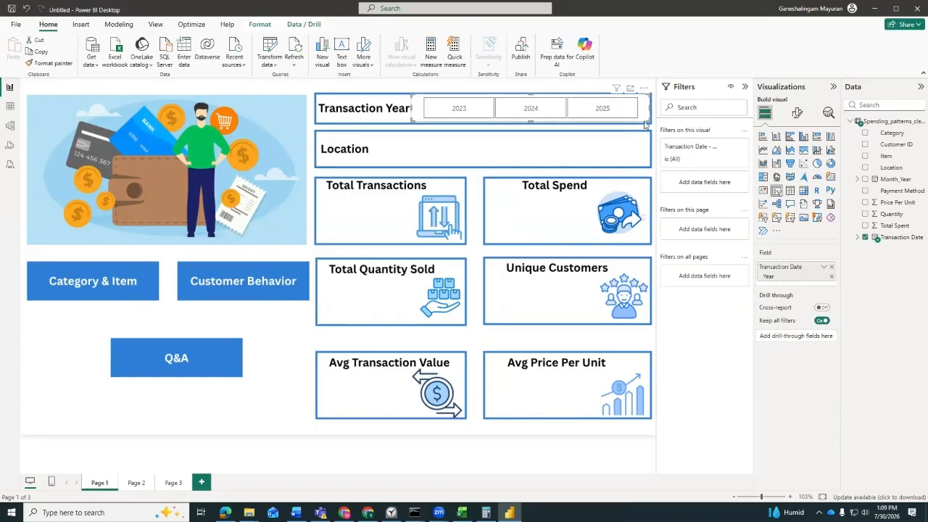
pyautogui.click(482, 149)
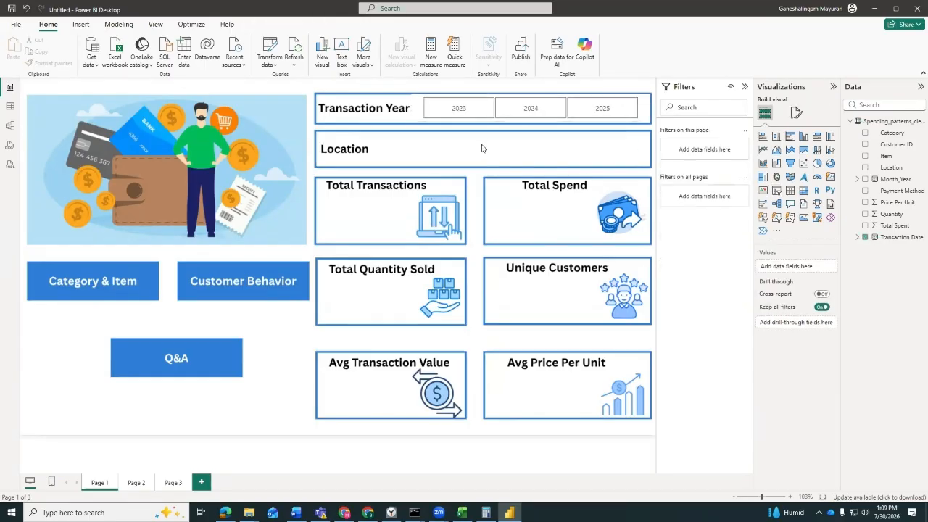
# Duplicate the year slicer and place the copy inside the Location box
pyautogui.click(643, 116)
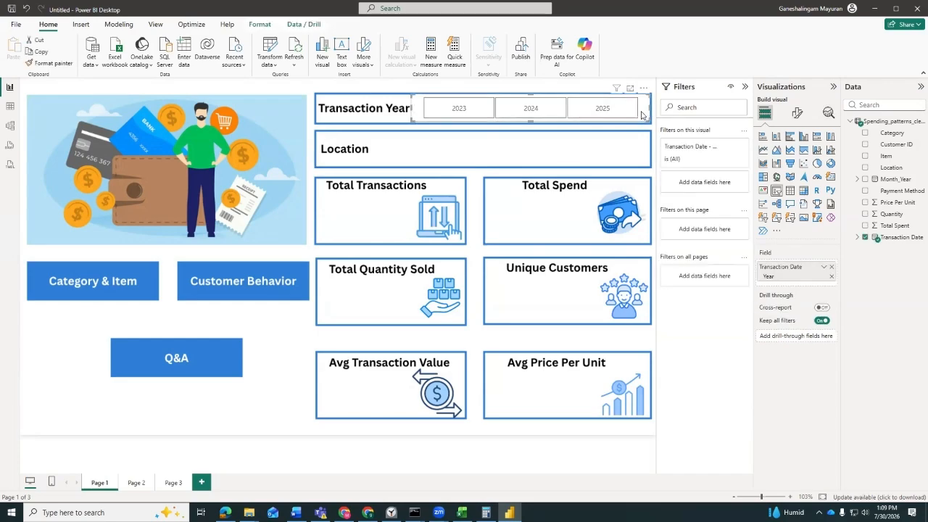
pyautogui.hotkey('ctrl', 'c')
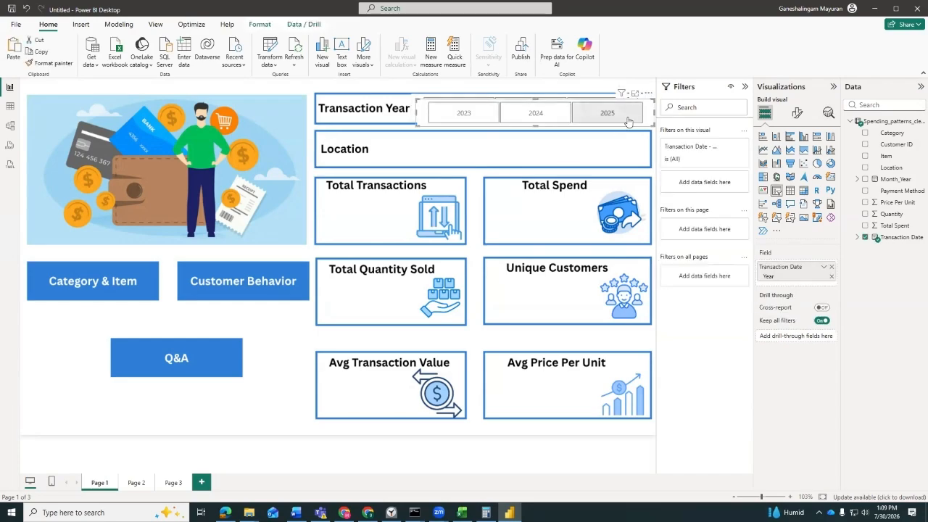
pyautogui.hotkey('ctrl', 'v')
pyautogui.moveTo(616, 155); pyautogui.dragTo(606, 157)
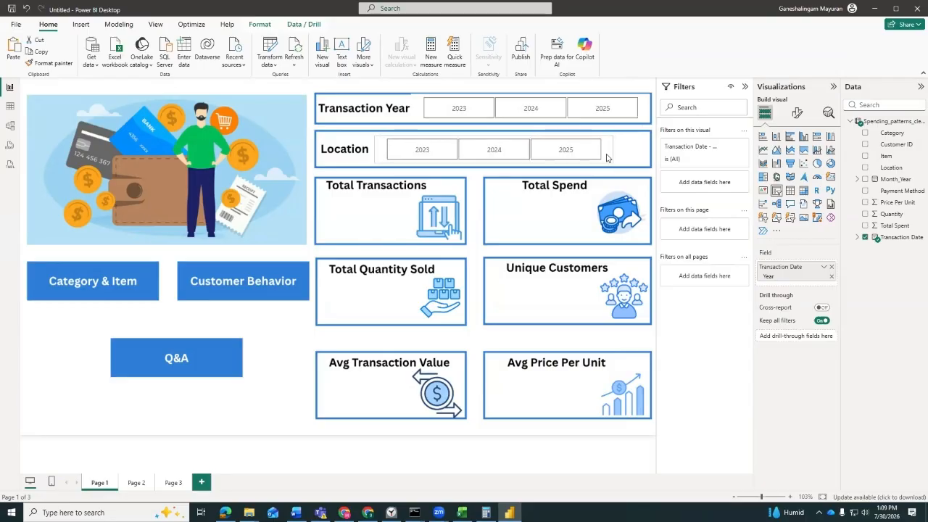
# Switch to the Spending_patterns_cleaned workbook in Excel and check which distinct values the Location column's filter offers
pyautogui.click(463, 513)
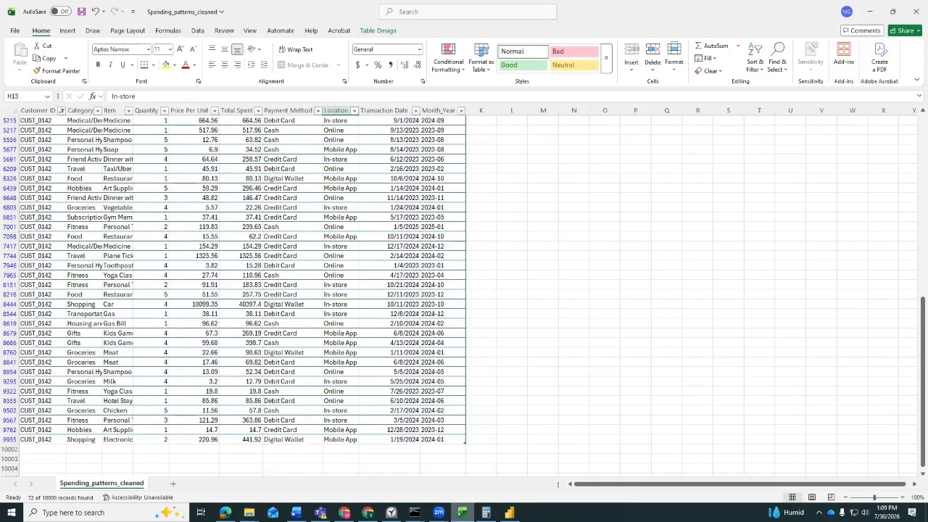
pyautogui.scroll(12, 328, 222)
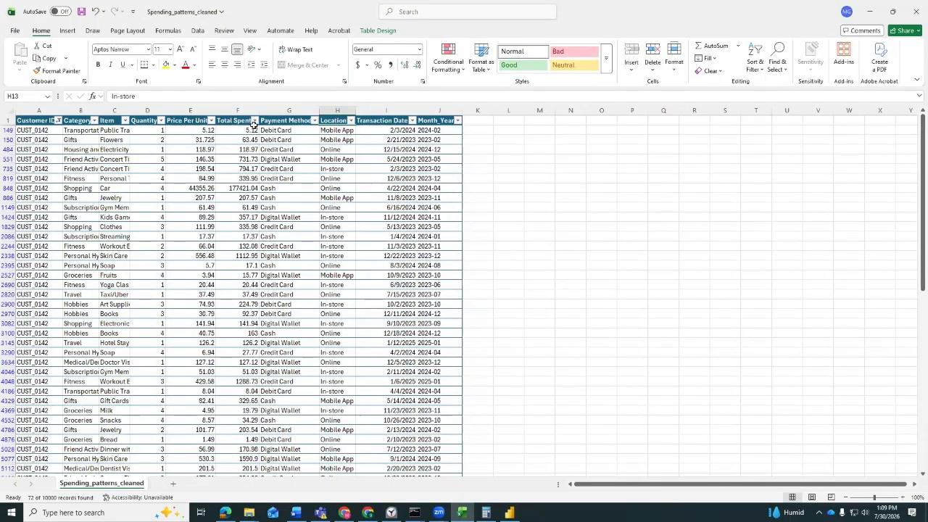
pyautogui.click(351, 121)
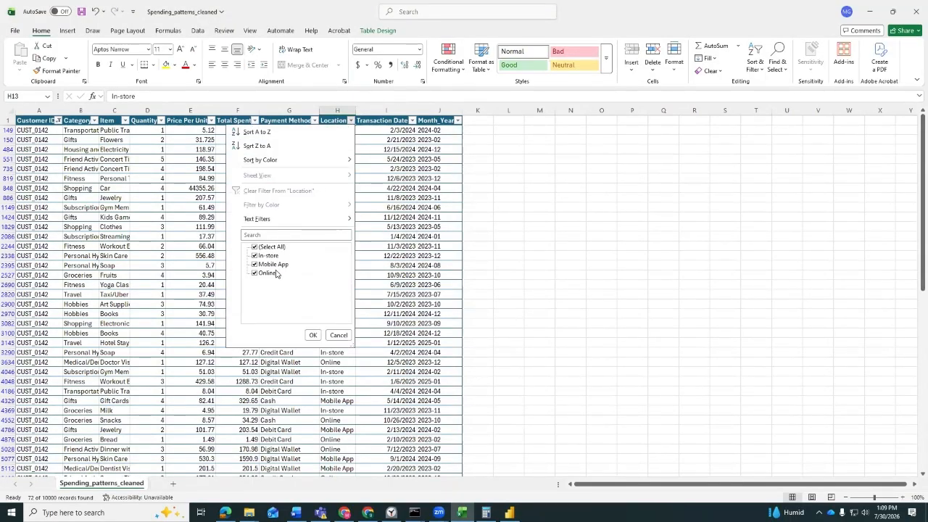
pyautogui.click(312, 336)
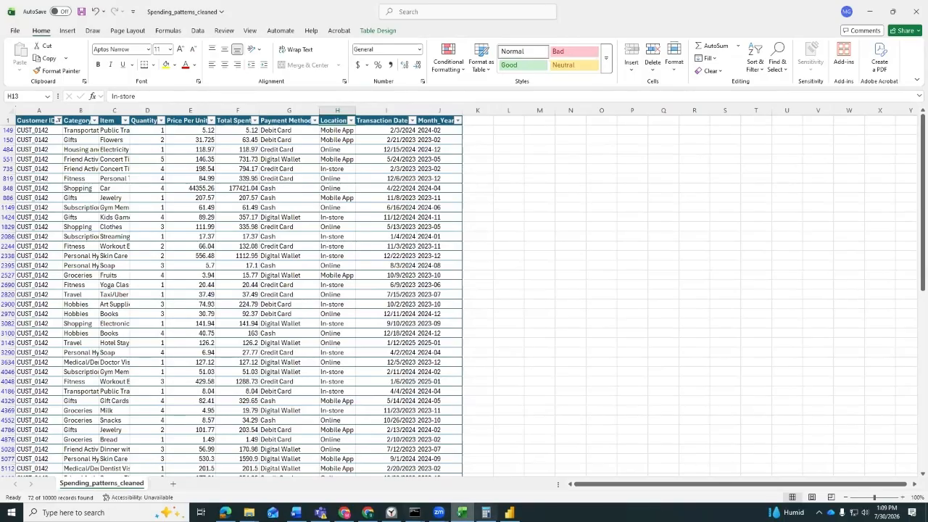
# Return to Power BI and replace the Transaction Date field of the copied slicer with Location
pyautogui.click(510, 513)
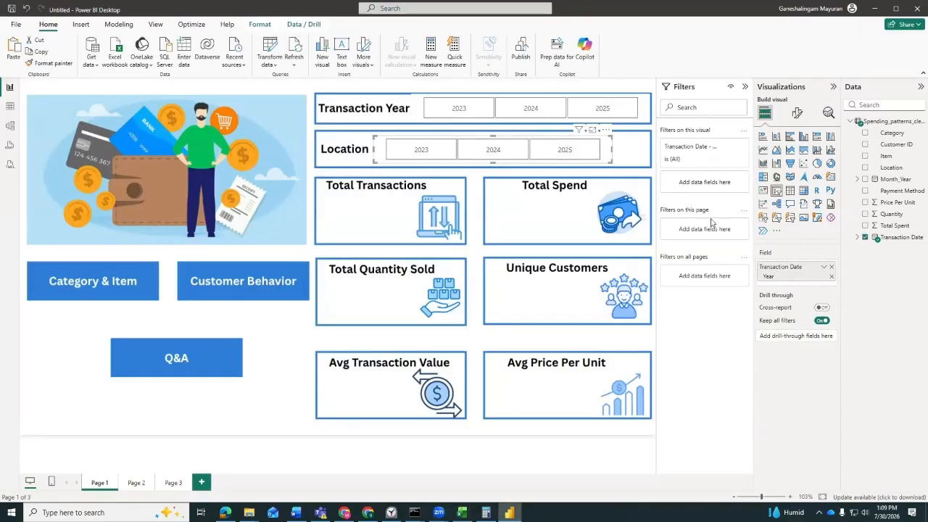
pyautogui.click(832, 269)
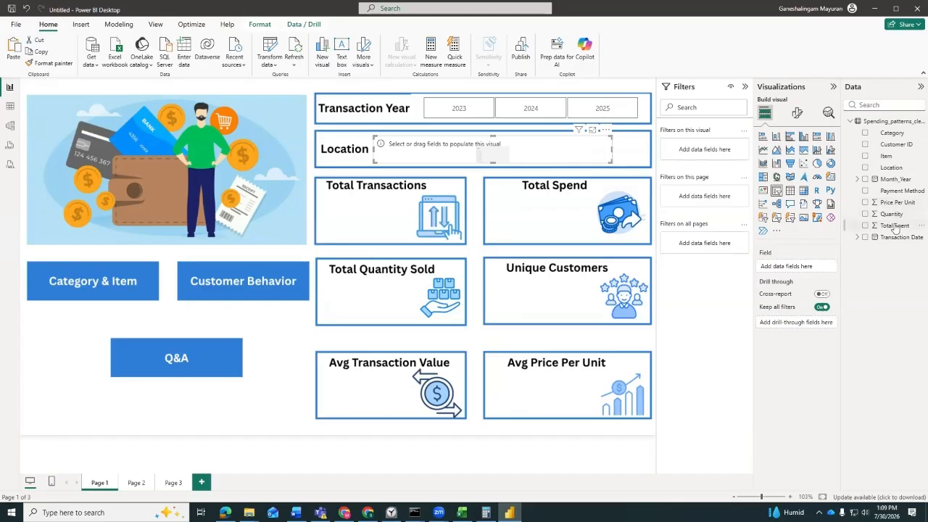
pyautogui.moveTo(900, 168); pyautogui.dragTo(812, 268)
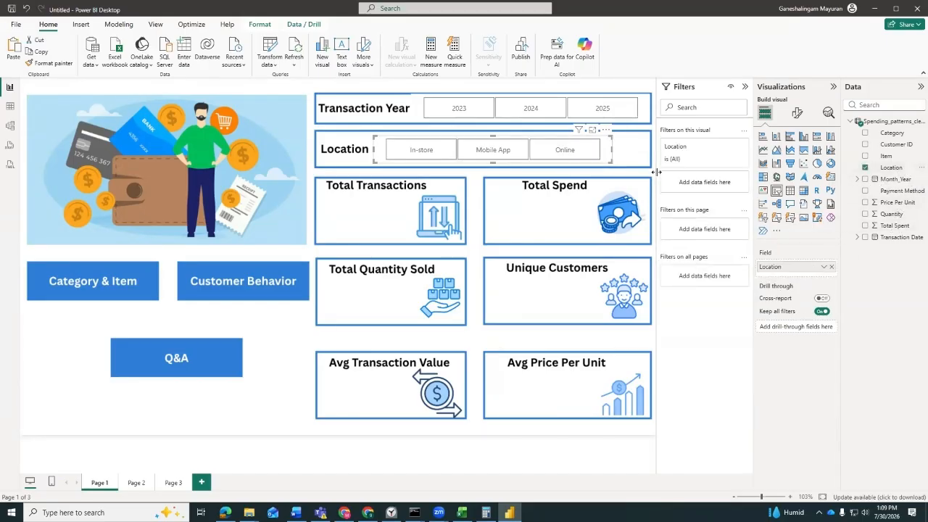
pyautogui.click(302, 272)
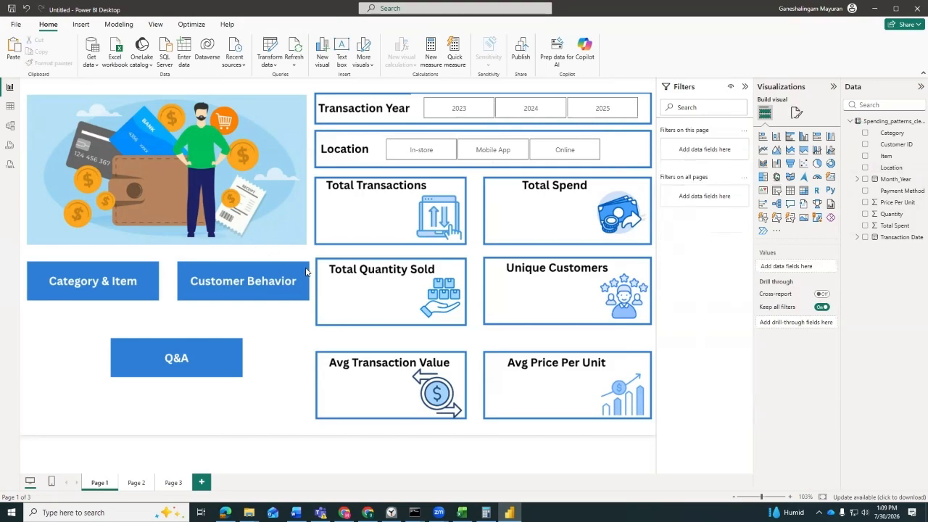
# Shift the Location slicer away from its title and widen it to fill the rest of the Location box
pyautogui.click(621, 155)
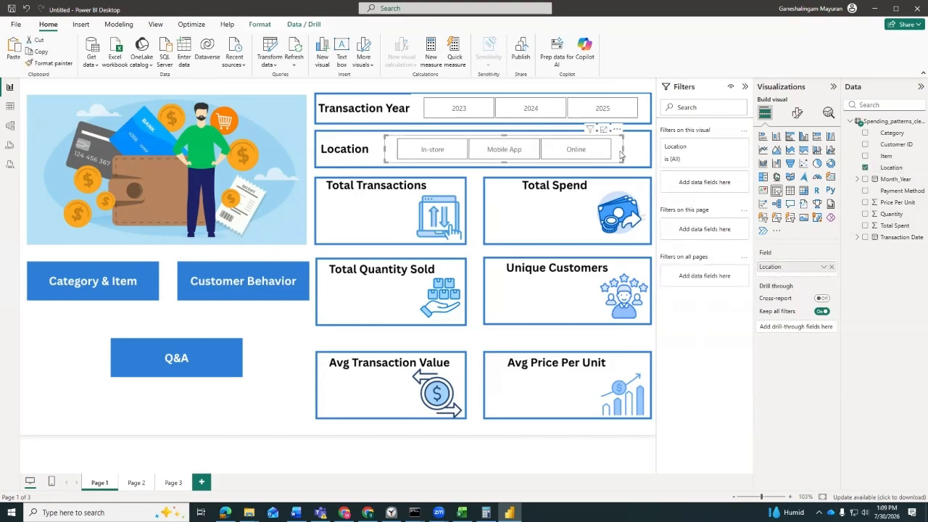
pyautogui.moveTo(622, 152); pyautogui.dragTo(649, 151)
pyautogui.click(310, 202)
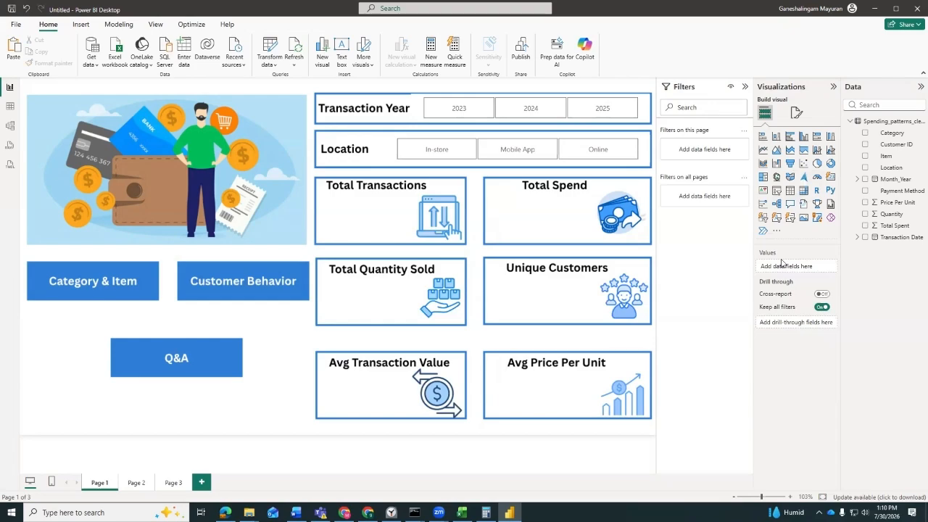
# Add an empty card visual, shrink it and place it over the Total Transactions area
pyautogui.click(830, 178)
pyautogui.moveTo(211, 367); pyautogui.dragTo(411, 358)
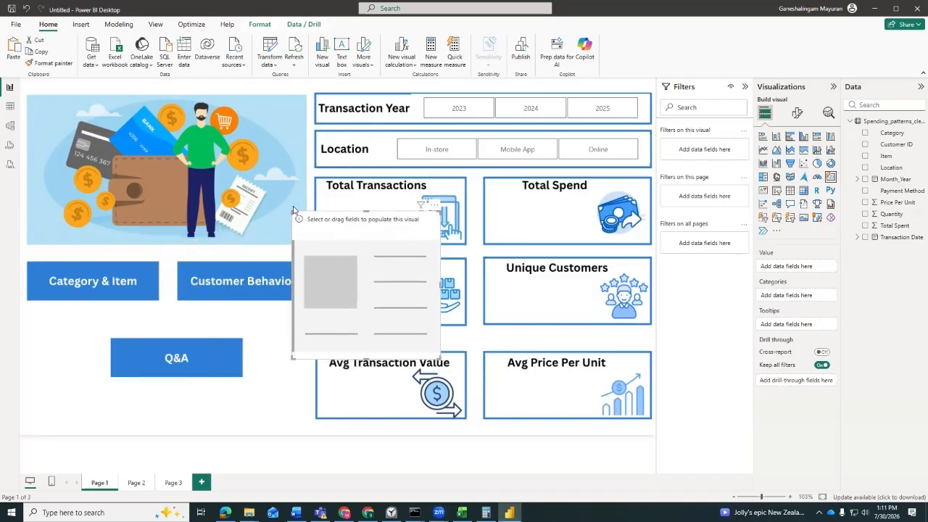
pyautogui.moveTo(293, 212); pyautogui.dragTo(324, 247)
pyautogui.moveTo(382, 359); pyautogui.dragTo(365, 275)
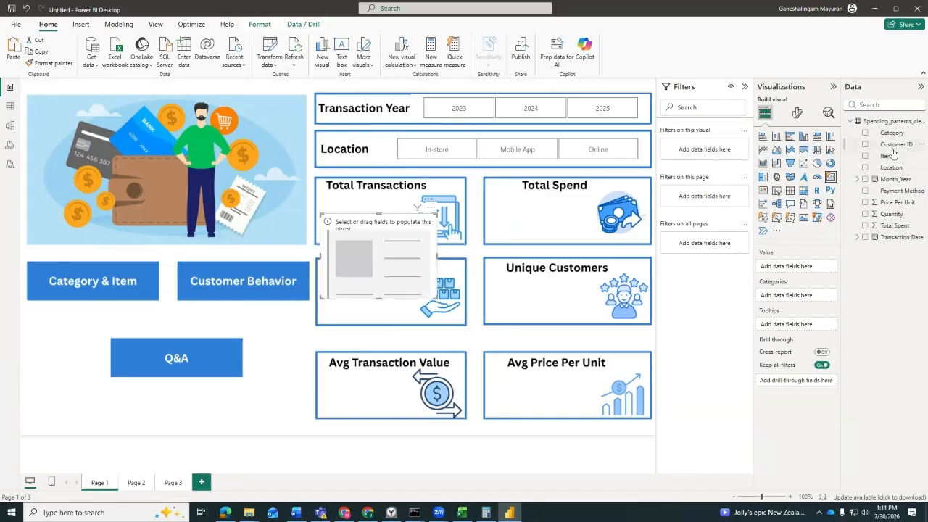
# Switch to the patterns_spend_project Jupyter notebook and check how total transactions is calculated in the KPI section
pyautogui.click(226, 513)
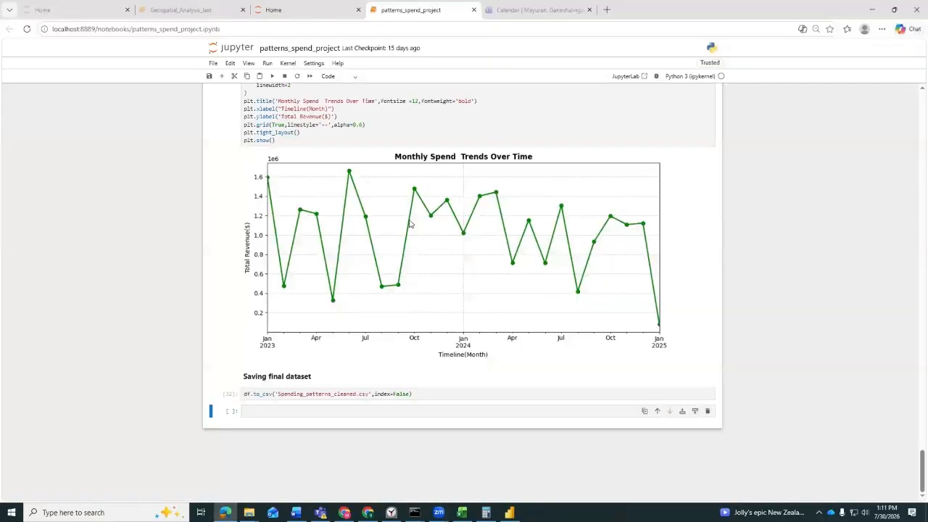
pyautogui.scroll(20, 385, 199)
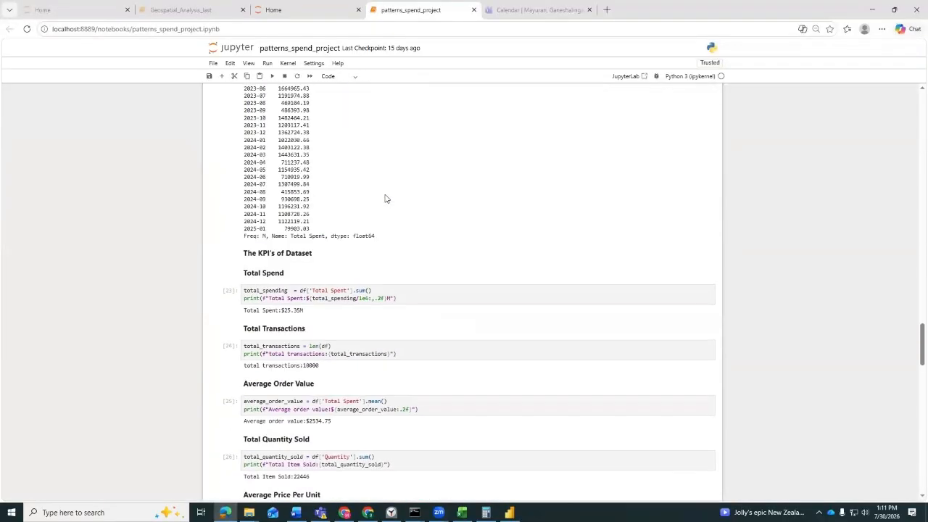
pyautogui.click(365, 345)
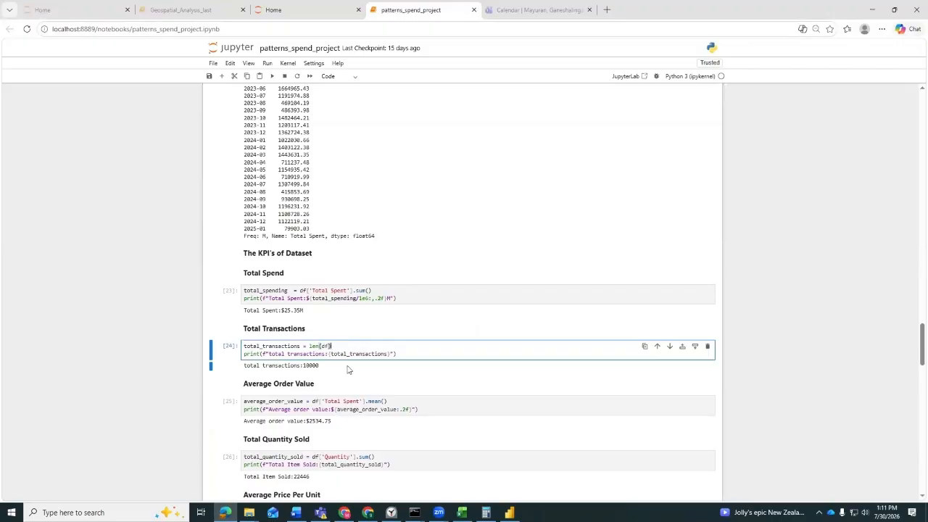
# Return to Power BI and make the new card show the Count of Customer ID
pyautogui.click(510, 512)
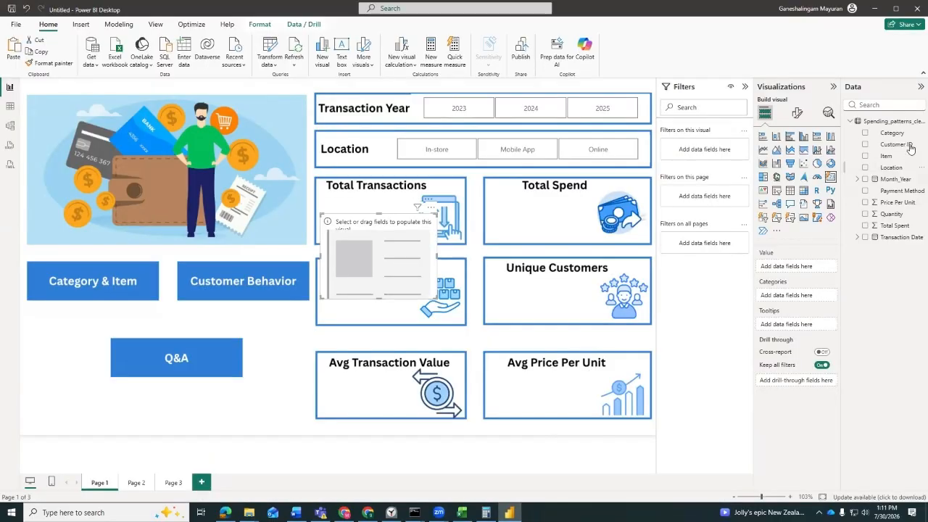
pyautogui.moveTo(900, 147); pyautogui.dragTo(825, 266)
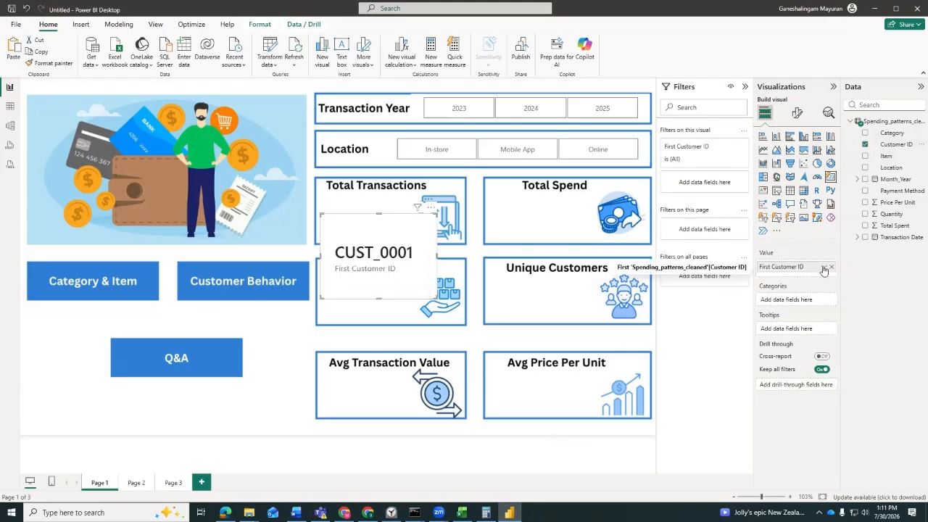
pyautogui.click(824, 268)
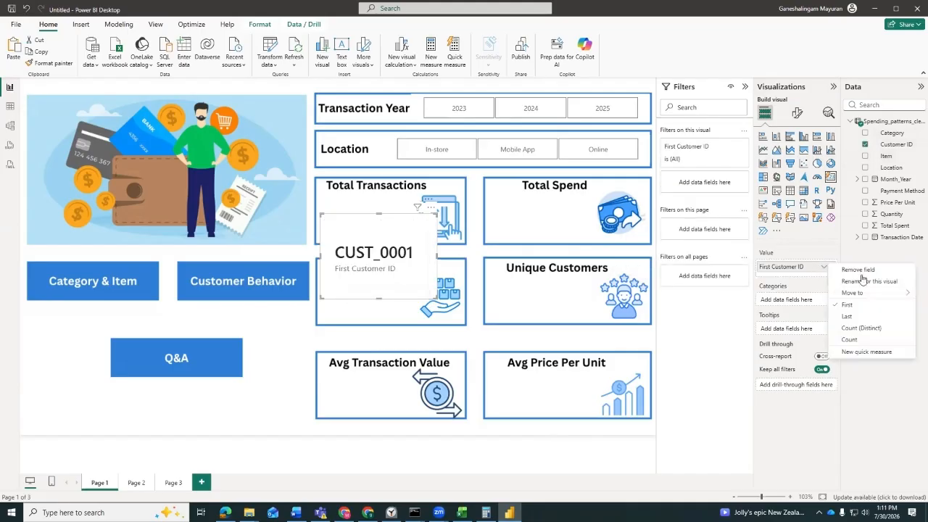
pyautogui.click(860, 340)
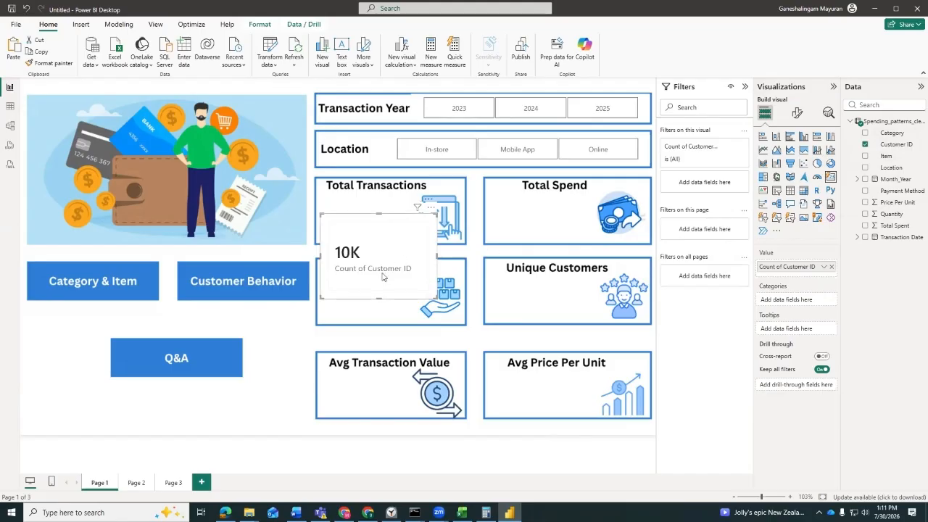
# Turn off the card's callout label and fit the card inside the Total Transactions box, clear of its title and icon
pyautogui.moveTo(382, 299); pyautogui.dragTo(382, 258)
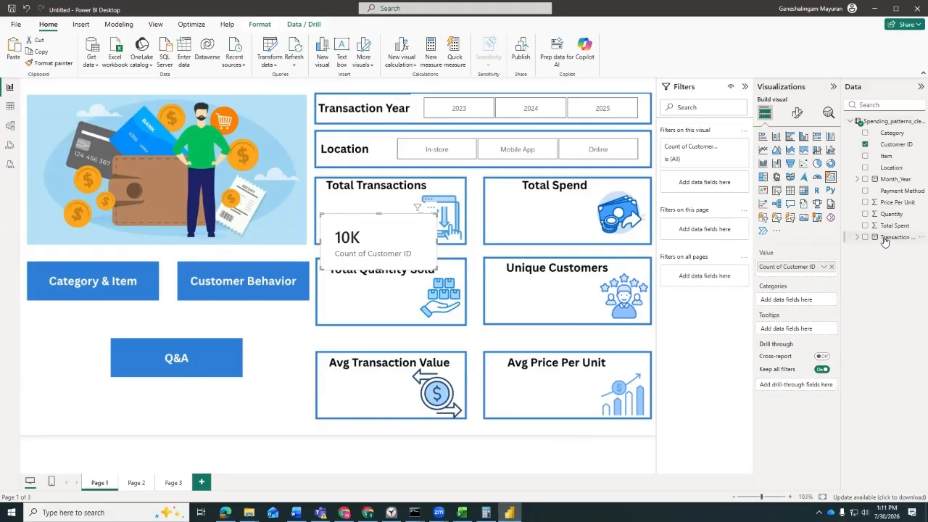
pyautogui.moveTo(393, 251); pyautogui.dragTo(408, 240)
pyautogui.click(797, 112)
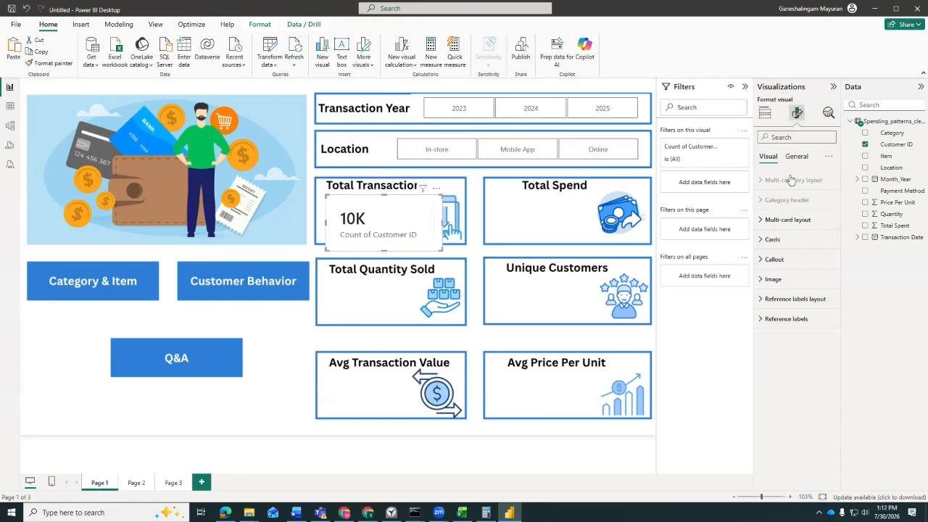
pyautogui.click(765, 113)
pyautogui.click(796, 116)
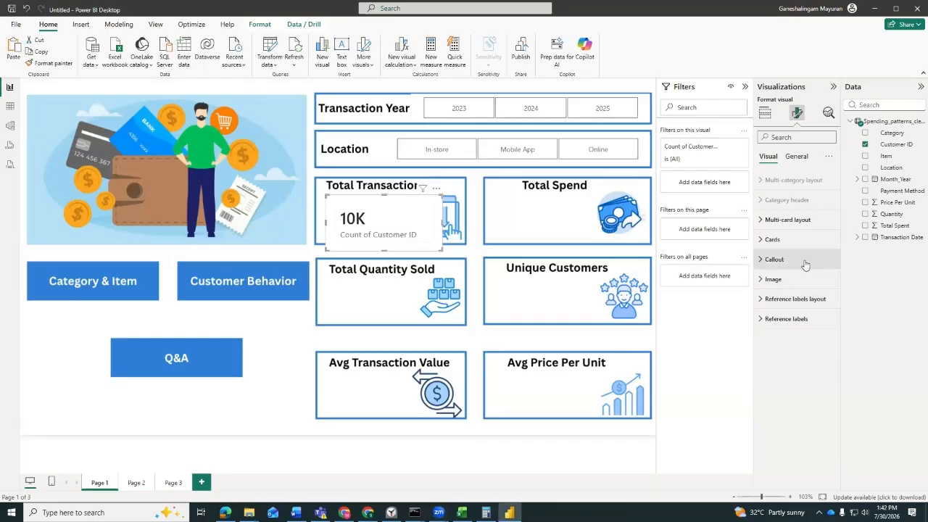
pyautogui.click(773, 258)
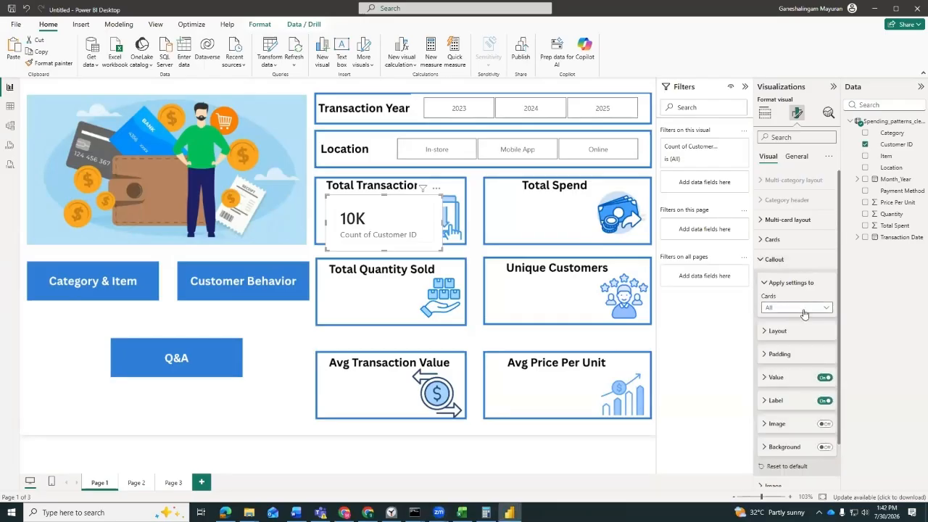
pyautogui.click(829, 402)
pyautogui.moveTo(438, 247); pyautogui.dragTo(411, 241)
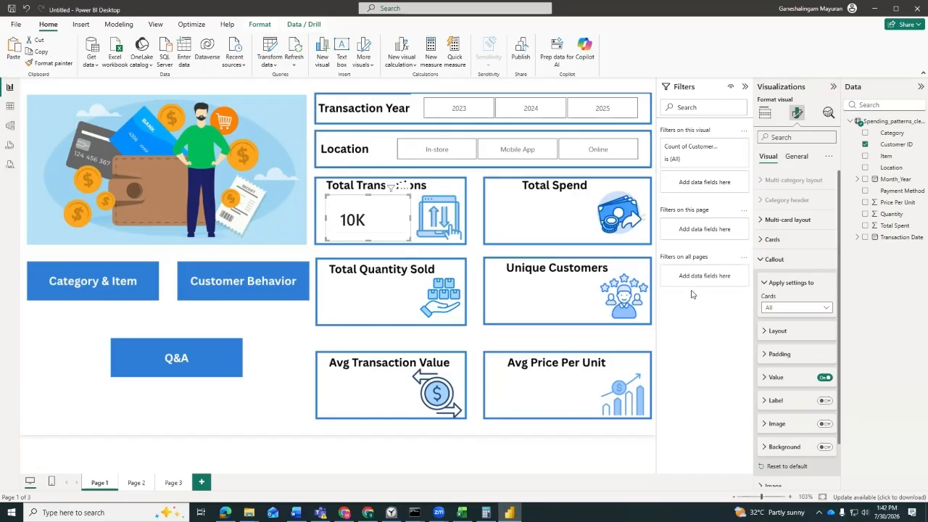
# Duplicate the Total Transactions card into the Total Spend box and make the copy show the Sum of Total Spent
pyautogui.hotkey('ctrl', 'c')
pyautogui.hotkey('ctrl', 'v')
pyautogui.moveTo(384, 217); pyautogui.dragTo(553, 212)
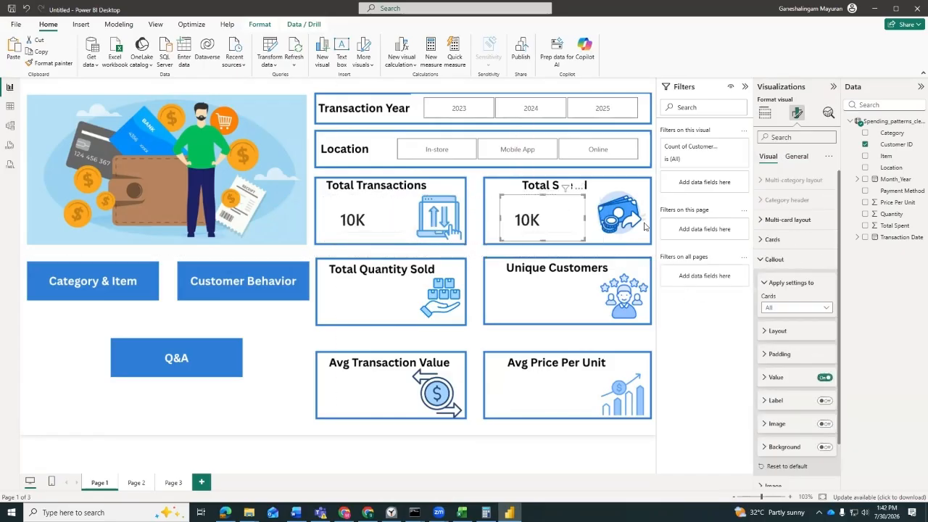
pyautogui.click(765, 113)
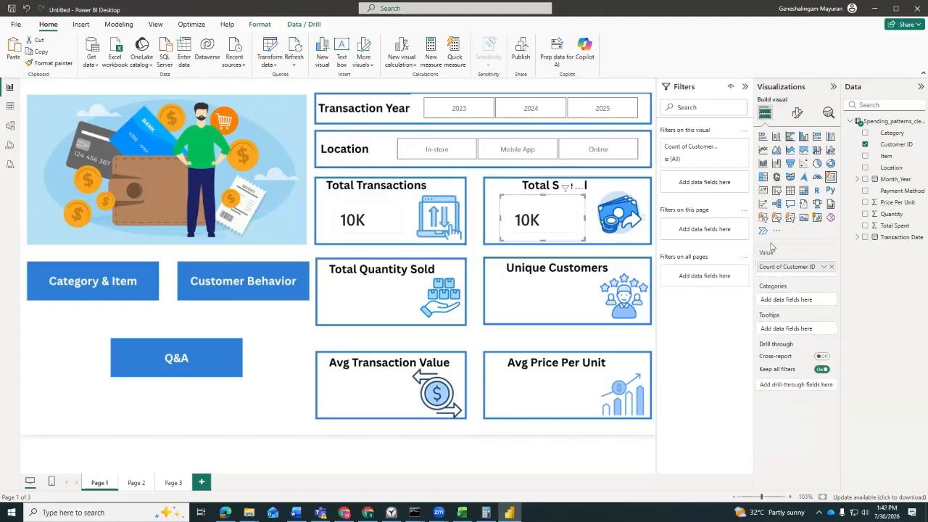
pyautogui.click(831, 267)
pyautogui.moveTo(892, 225); pyautogui.dragTo(787, 266)
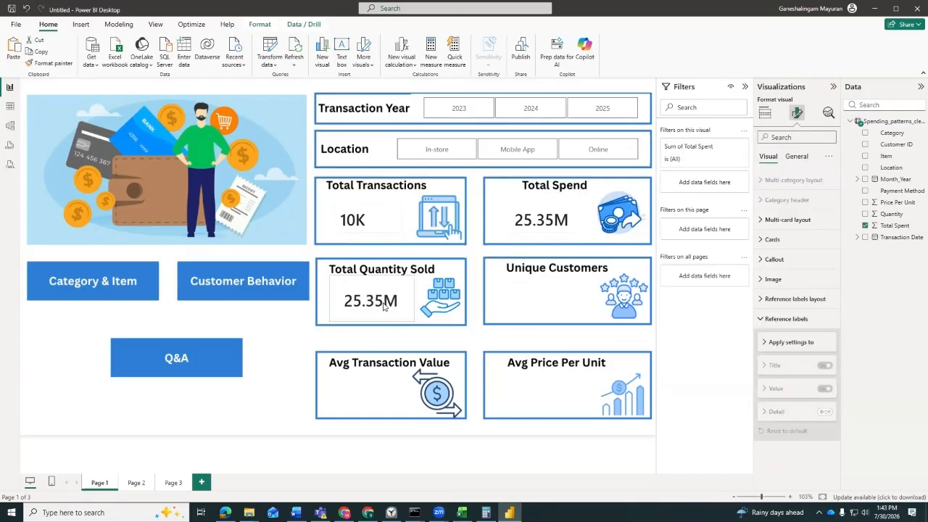
# Position another card copy in the Total Quantity Sold box and make it show the Sum of Quantity
pyautogui.moveTo(388, 303); pyautogui.dragTo(388, 301)
pyautogui.click(764, 112)
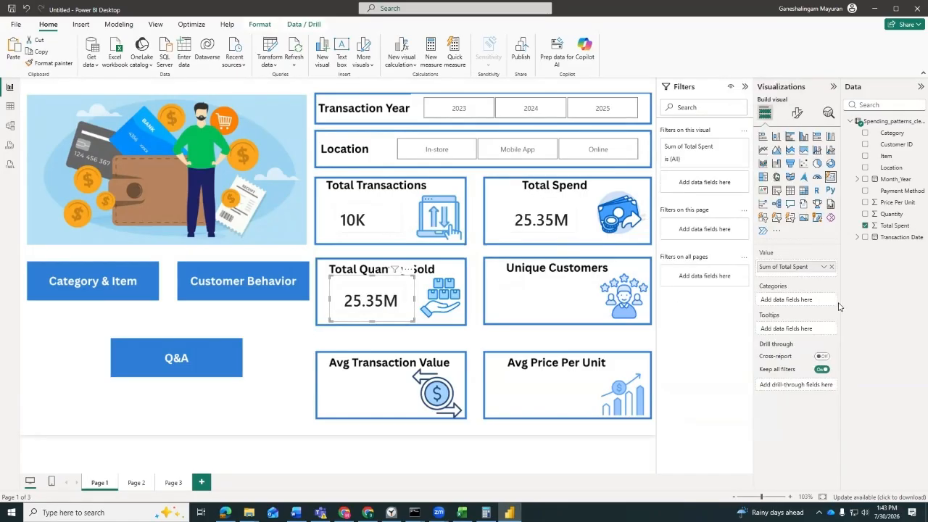
pyautogui.click(831, 267)
pyautogui.moveTo(891, 214); pyautogui.dragTo(813, 272)
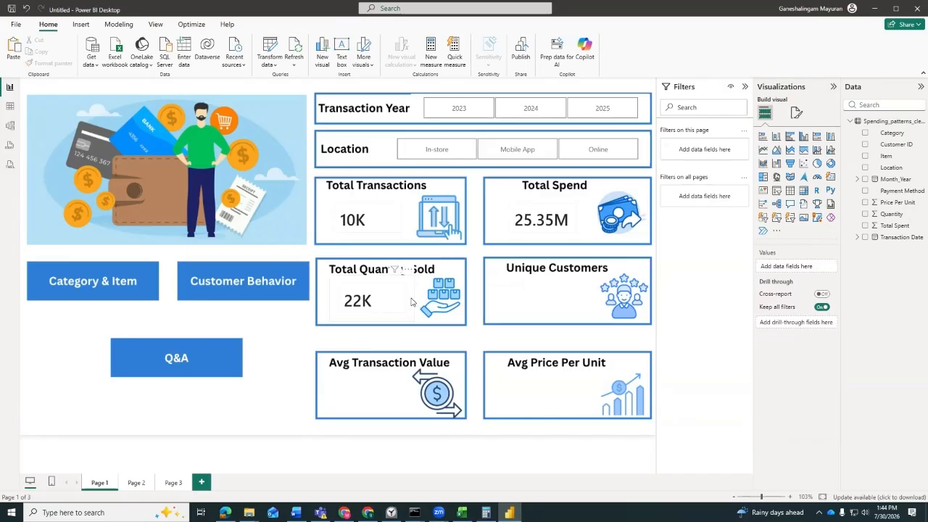
# Paste a card copy into the Unique Customers box, show the Count (Distinct) of Customer ID, and resize it to sit centred beside the icon
pyautogui.hotkey('ctrl', 'v')
pyautogui.moveTo(400, 307); pyautogui.dragTo(568, 302)
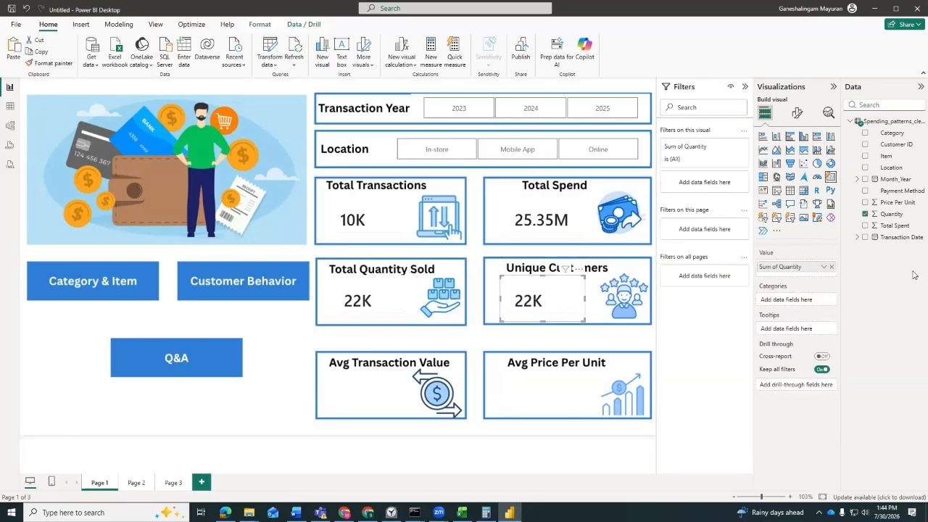
pyautogui.click(832, 267)
pyautogui.moveTo(890, 149); pyautogui.dragTo(800, 277)
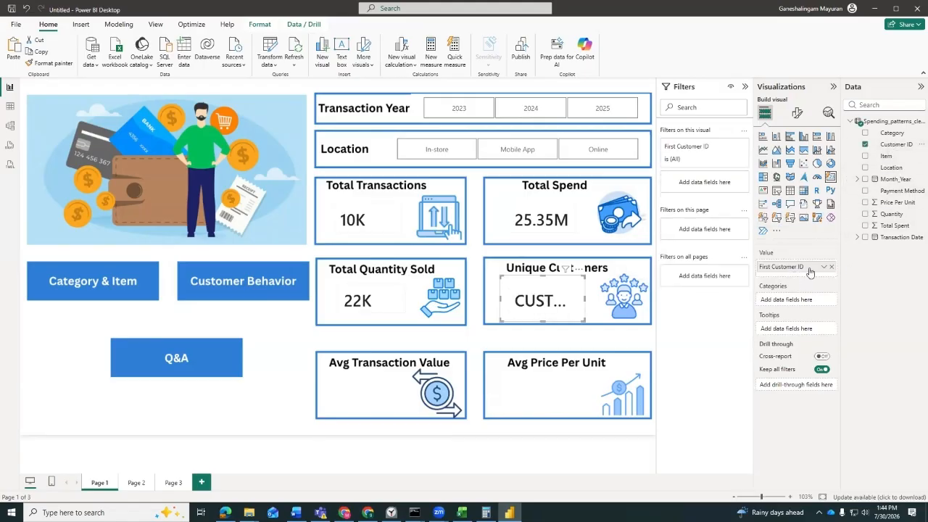
pyautogui.click(824, 267)
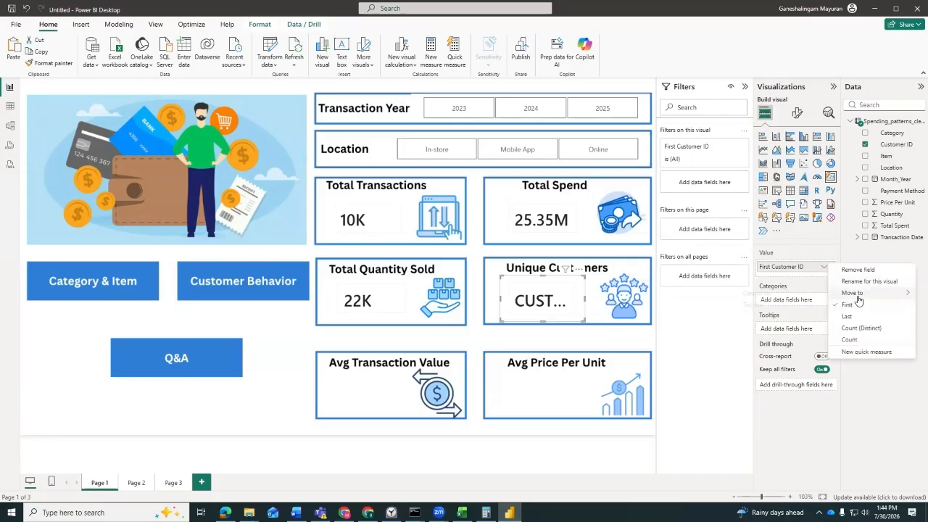
pyautogui.click(876, 333)
pyautogui.moveTo(584, 298); pyautogui.dragTo(596, 303)
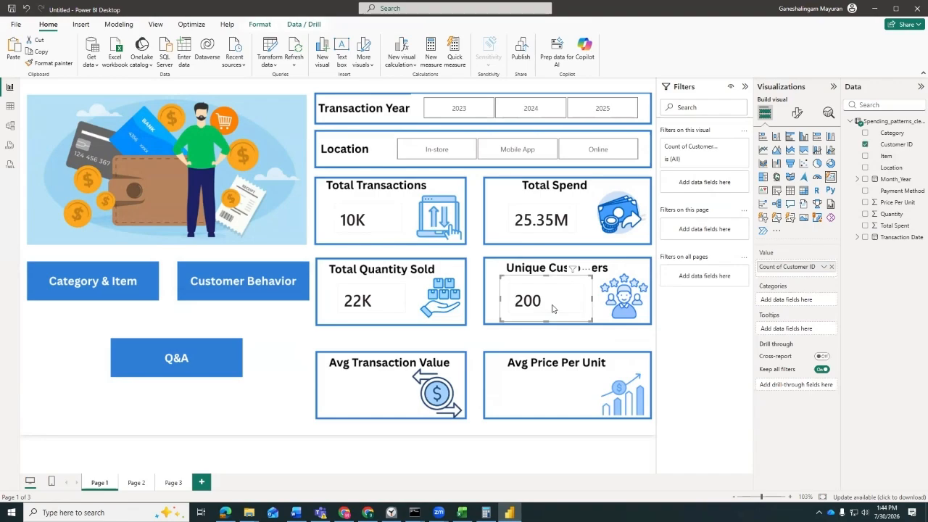
pyautogui.moveTo(585, 302)
pyautogui.mouseDown()
pyautogui.moveTo(599, 296)
pyautogui.moveTo(570, 291)
pyautogui.moveTo(578, 296)
pyautogui.mouseUp()
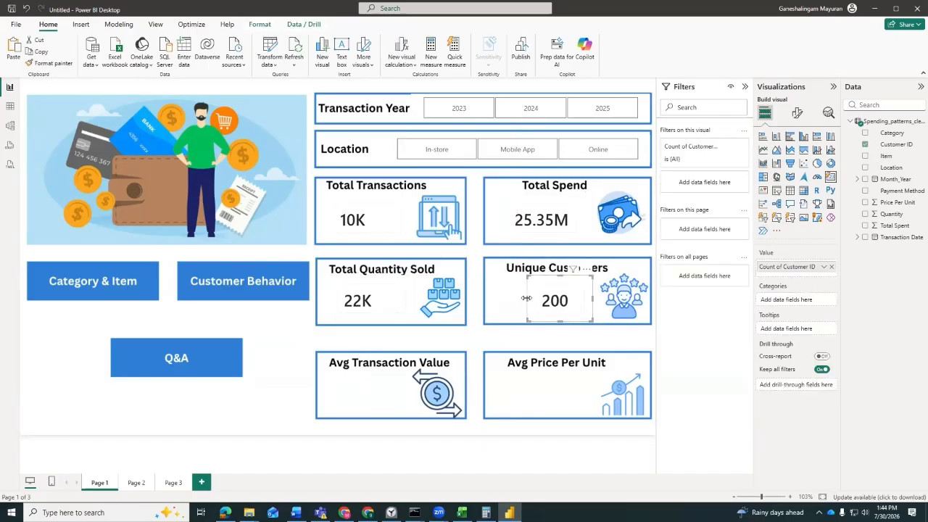
# Place a card copy in the Avg Transaction Value box, show the Average of Total Spent, and widen it to fit the full value
pyautogui.moveTo(527, 298); pyautogui.dragTo(384, 398)
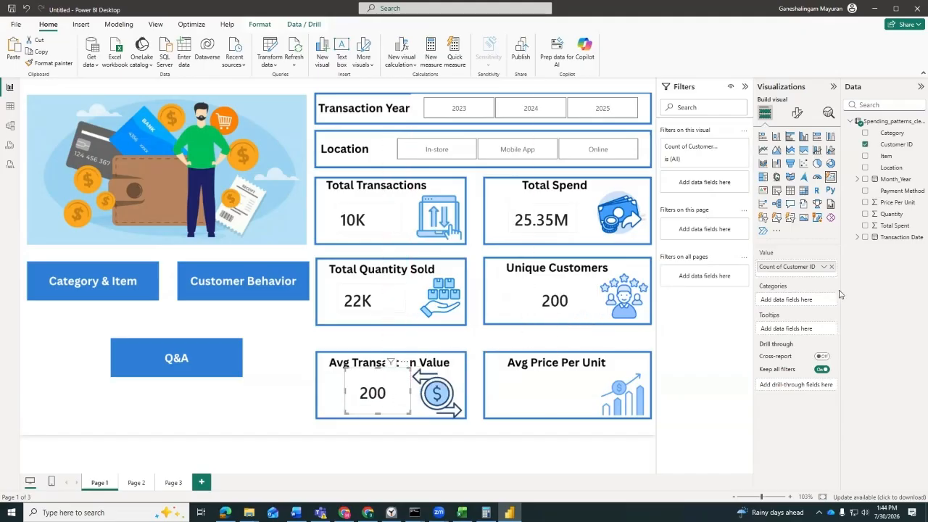
pyautogui.click(832, 267)
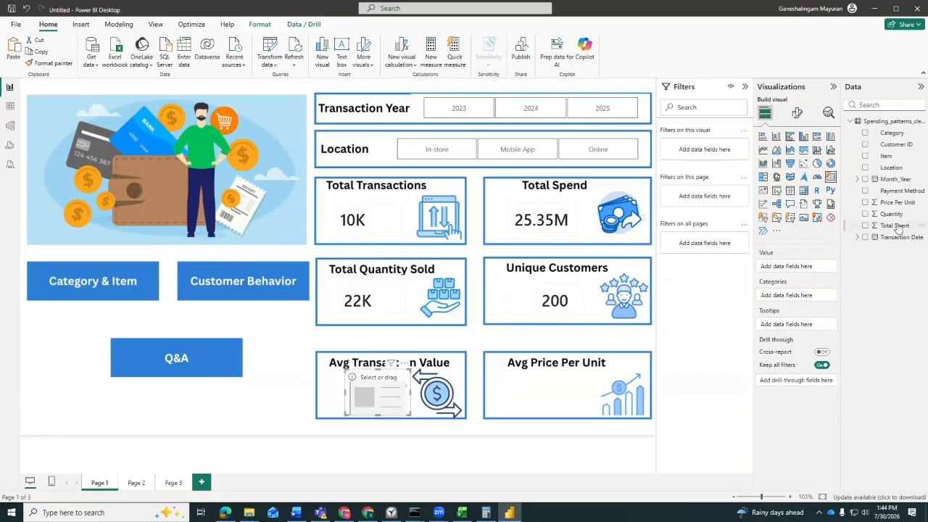
pyautogui.moveTo(807, 272); pyautogui.dragTo(805, 270)
pyautogui.click(824, 269)
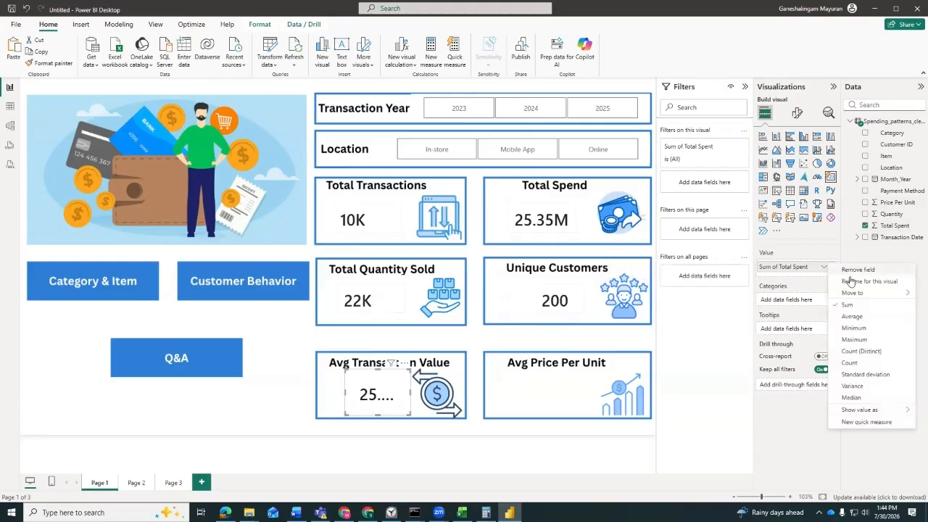
pyautogui.click(853, 317)
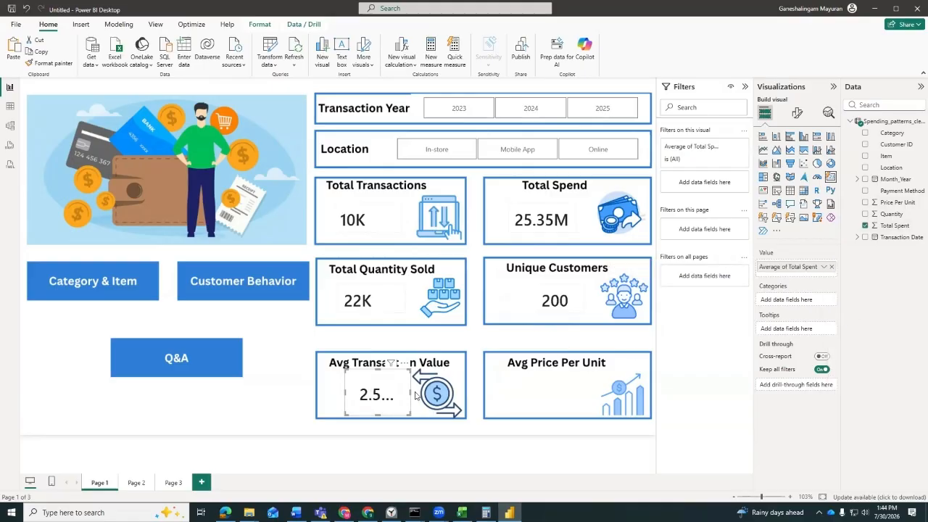
pyautogui.moveTo(411, 392)
pyautogui.mouseDown()
pyautogui.moveTo(431, 393)
pyautogui.moveTo(398, 393)
pyautogui.mouseUp()
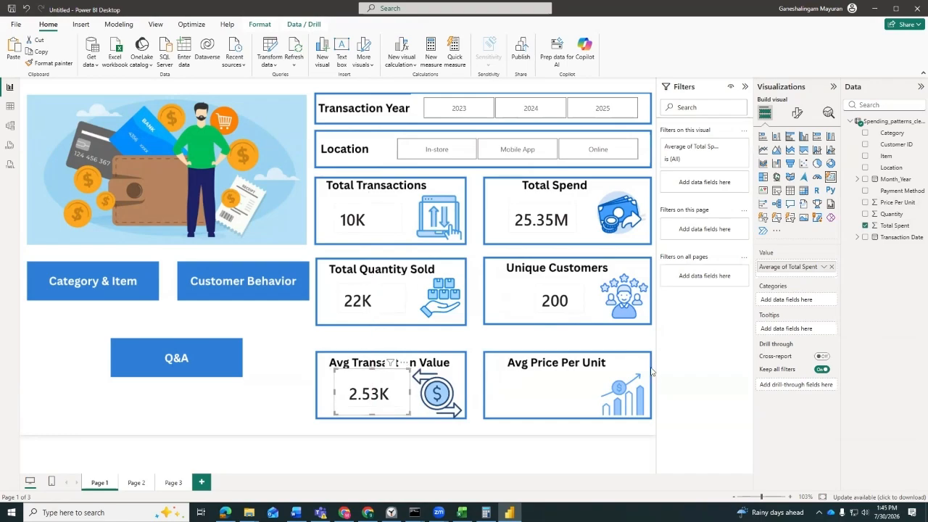
pyautogui.click(253, 397)
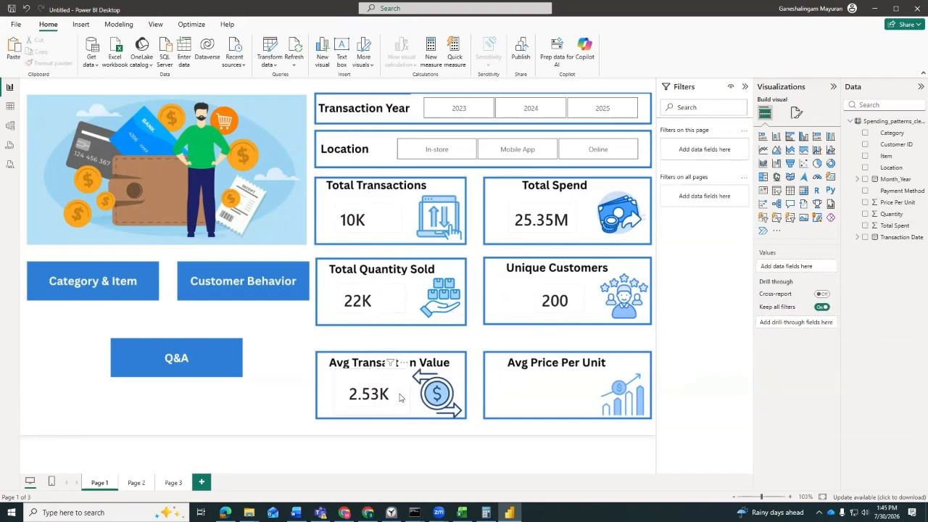
# Duplicate the Avg Transaction Value card and place the copy in the Avg Price Per Unit box
pyautogui.click(367, 398)
pyautogui.hotkey('ctrl', 'c')
pyautogui.hotkey('ctrl', 'v')
pyautogui.moveTo(373, 397); pyautogui.dragTo(547, 397)
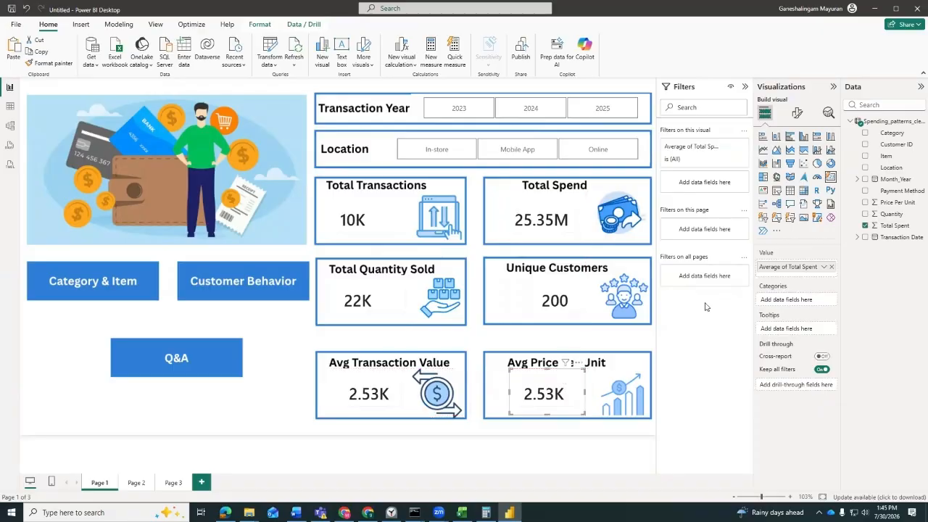
# Make the Avg Price Per Unit card show the Average of Price Per Unit and widen it to fit the full value
pyautogui.click(832, 267)
pyautogui.moveTo(883, 203); pyautogui.dragTo(813, 273)
pyautogui.click(824, 267)
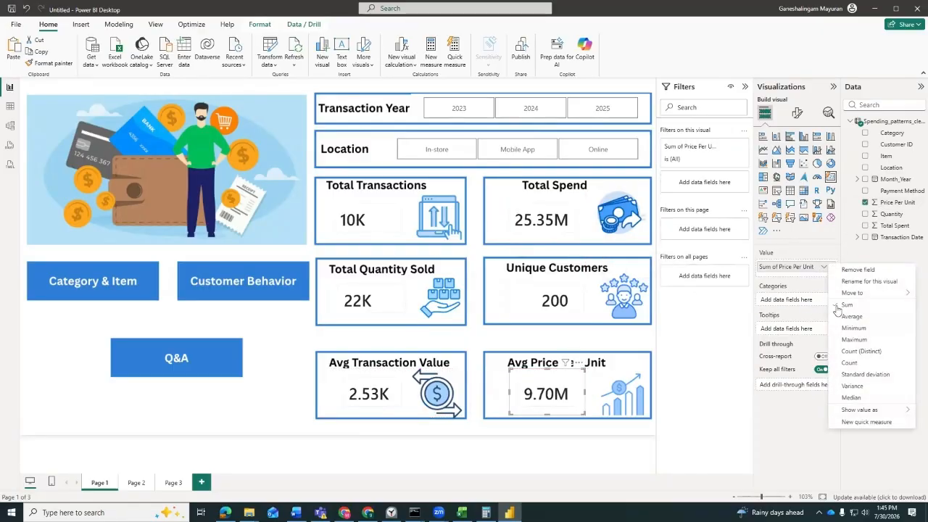
pyautogui.click(853, 317)
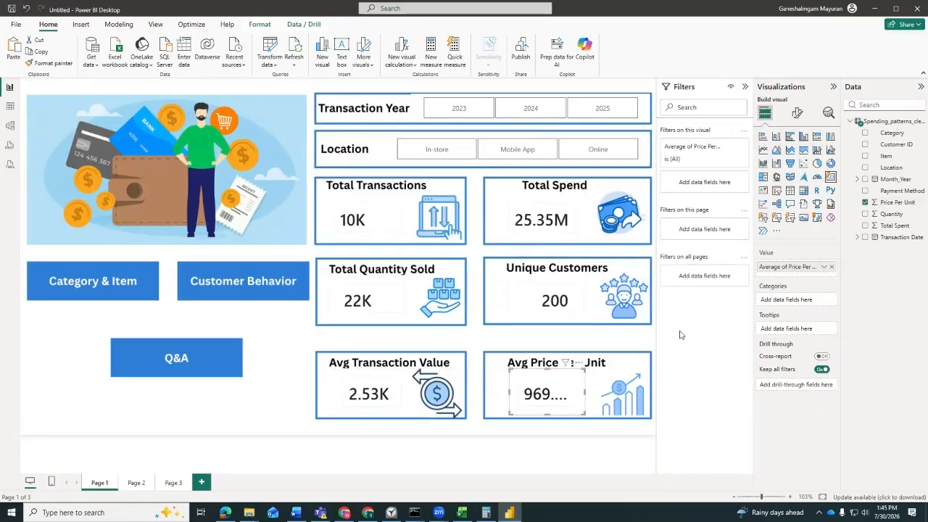
pyautogui.click(587, 395)
pyautogui.click(583, 393)
pyautogui.moveTo(586, 393); pyautogui.dragTo(593, 394)
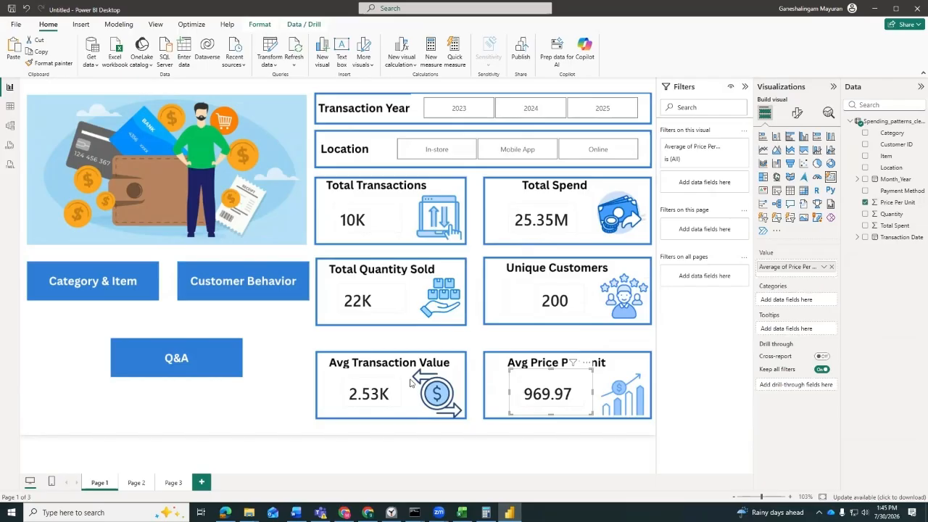
# Test the Transaction Year slicer by filtering the KPI cards by 2023, 2024 and 2025 in turn
pyautogui.click(474, 116)
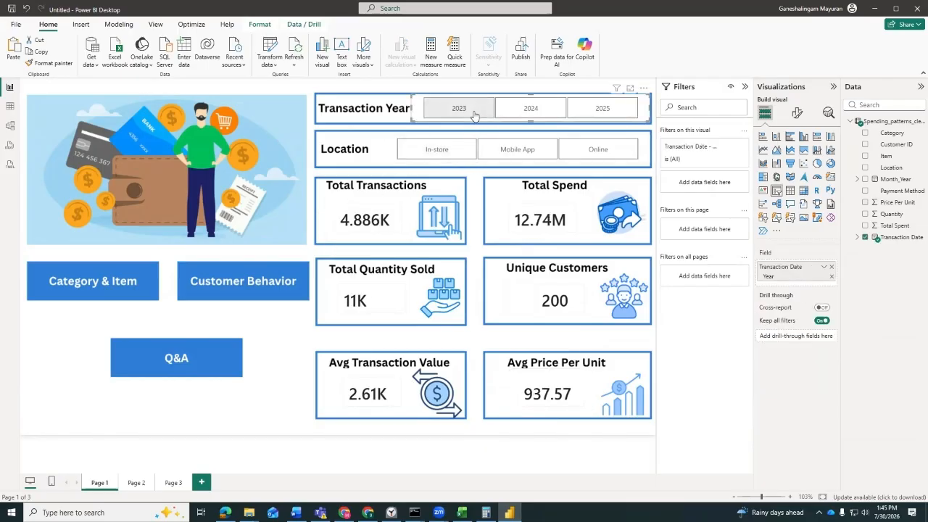
pyautogui.click(530, 110)
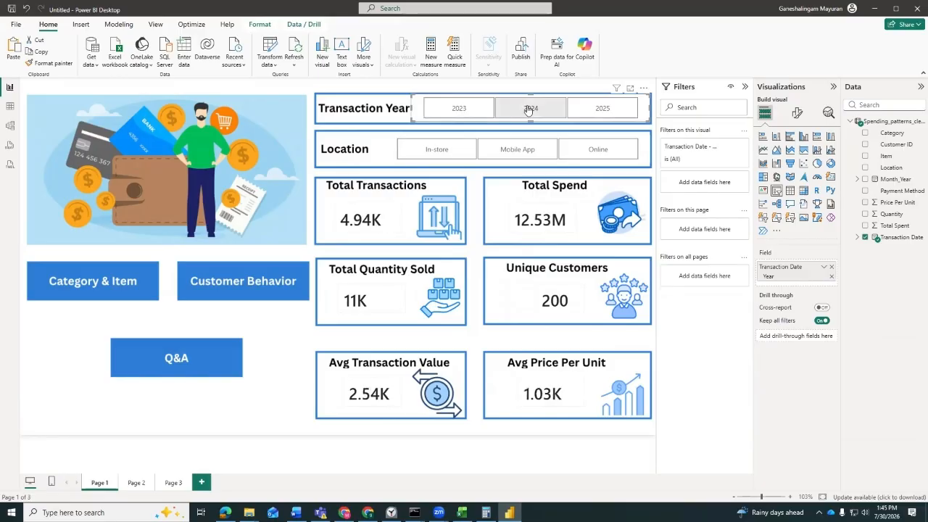
pyautogui.click(594, 110)
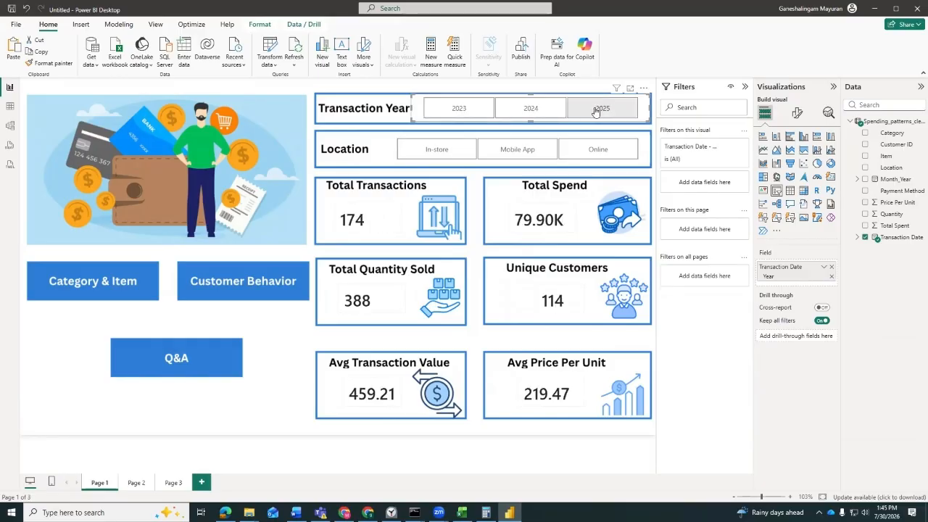
pyautogui.click(538, 110)
pyautogui.click(476, 113)
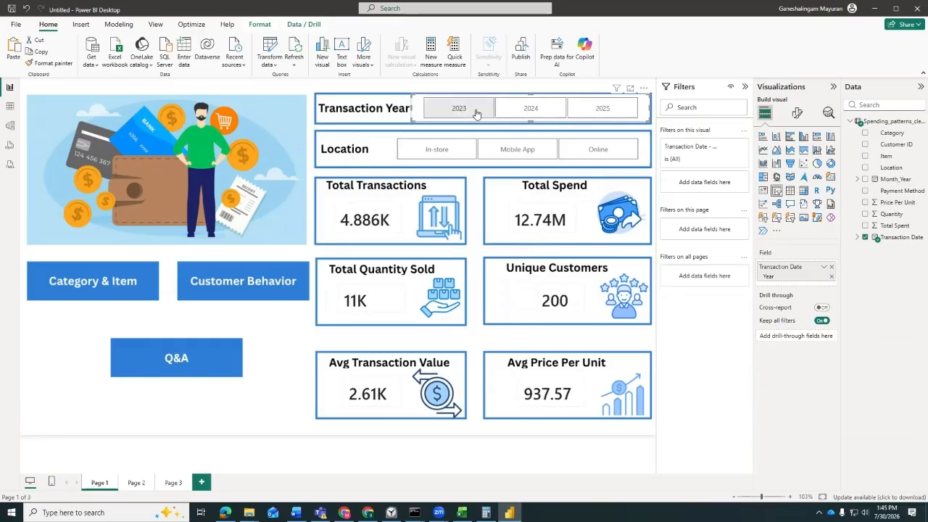
pyautogui.click(530, 109)
pyautogui.click(594, 109)
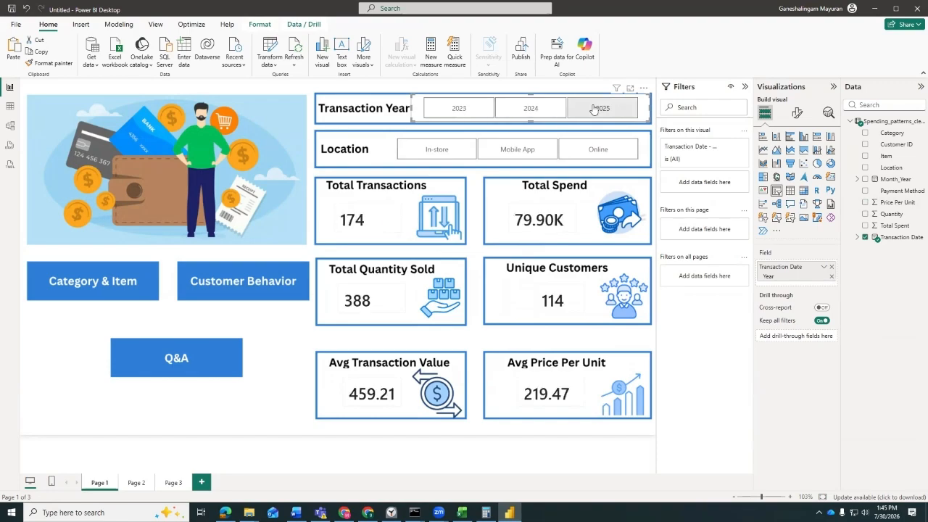
# Test the Location slicer with In-store, Mobile App and Online, ending with the cards filtered to Mobile App and 2023
pyautogui.click(430, 158)
pyautogui.click(430, 158)
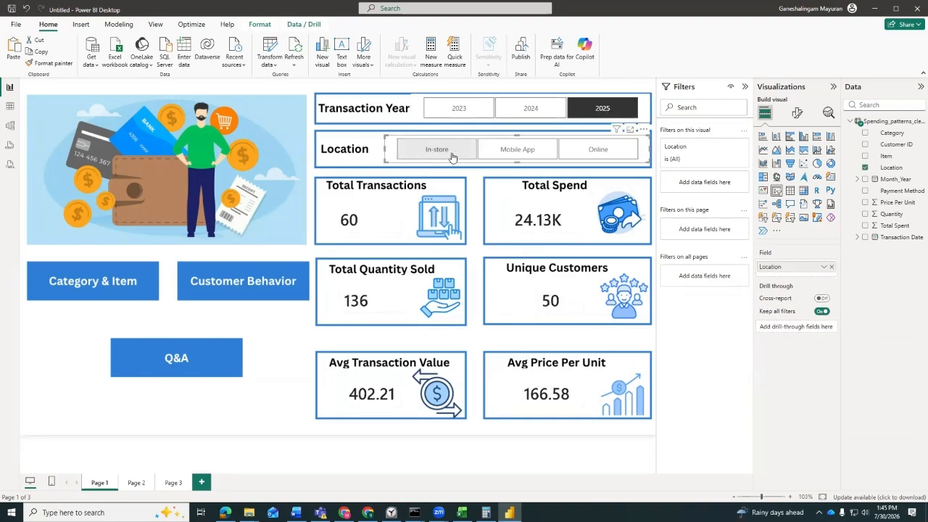
pyautogui.click(518, 151)
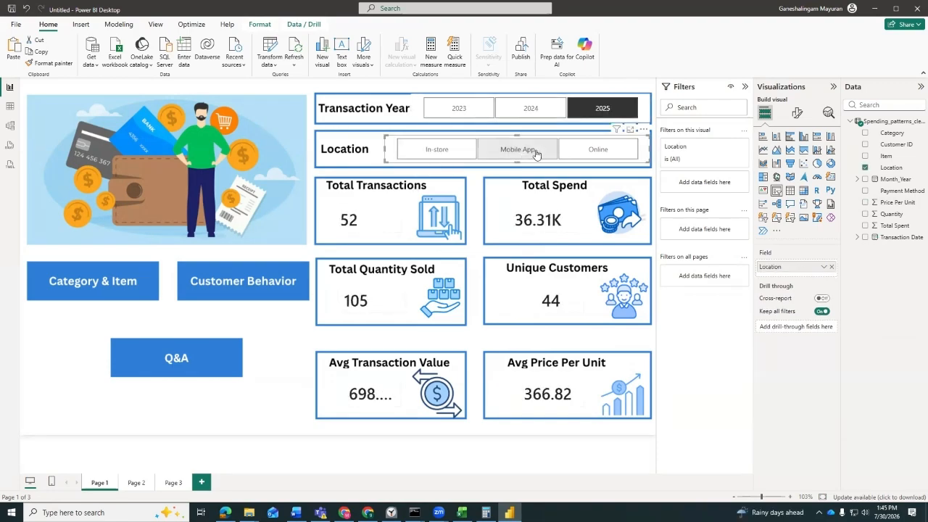
pyautogui.click(587, 156)
pyautogui.click(588, 158)
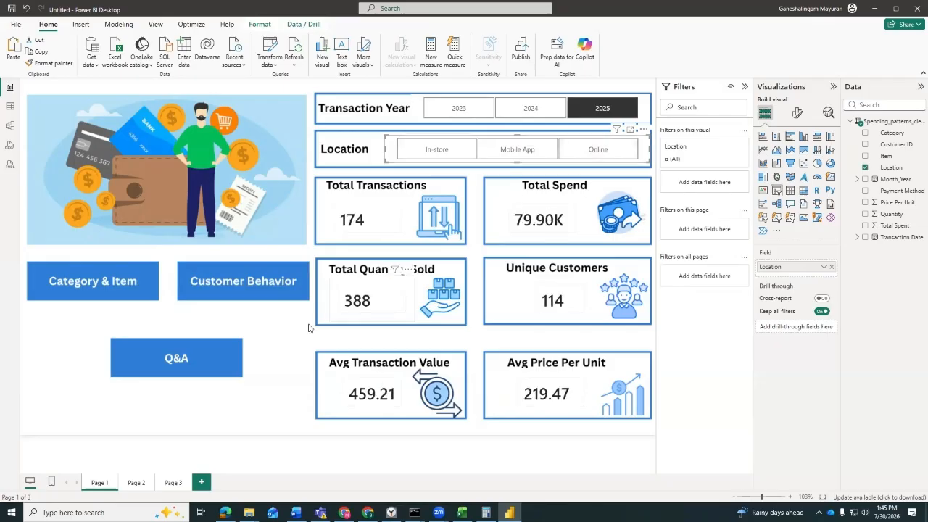
pyautogui.click(450, 152)
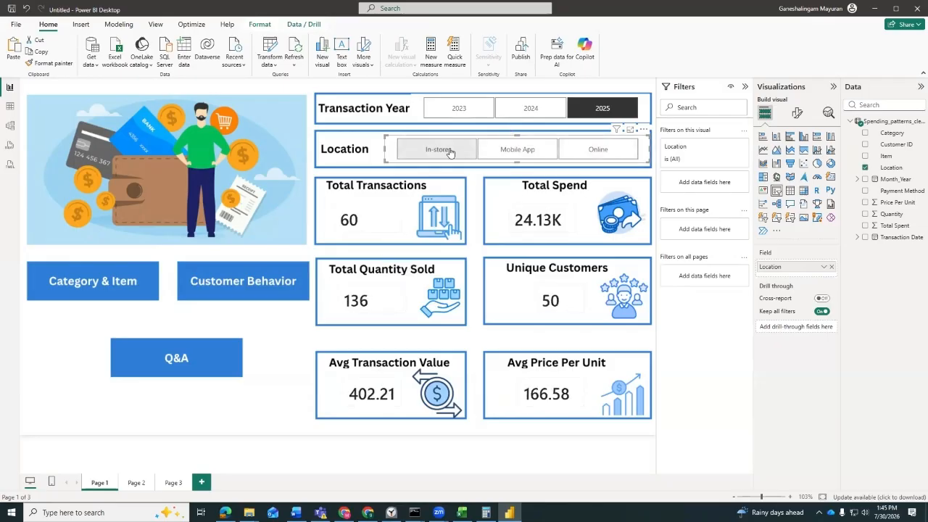
pyautogui.click(515, 148)
pyautogui.click(477, 108)
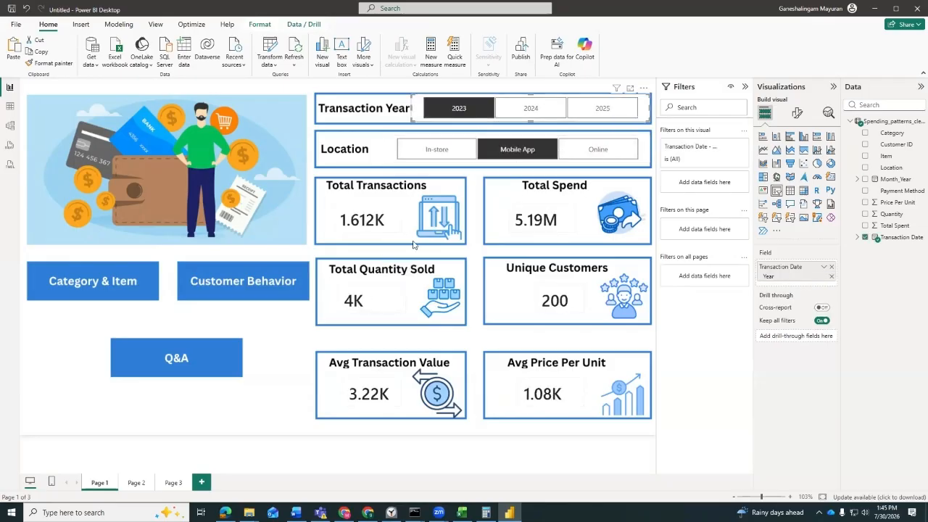
# Copy the Transaction Year slicer from Page 1 to Page 2 and fit it inside the Transaction Year box there
pyautogui.click(136, 483)
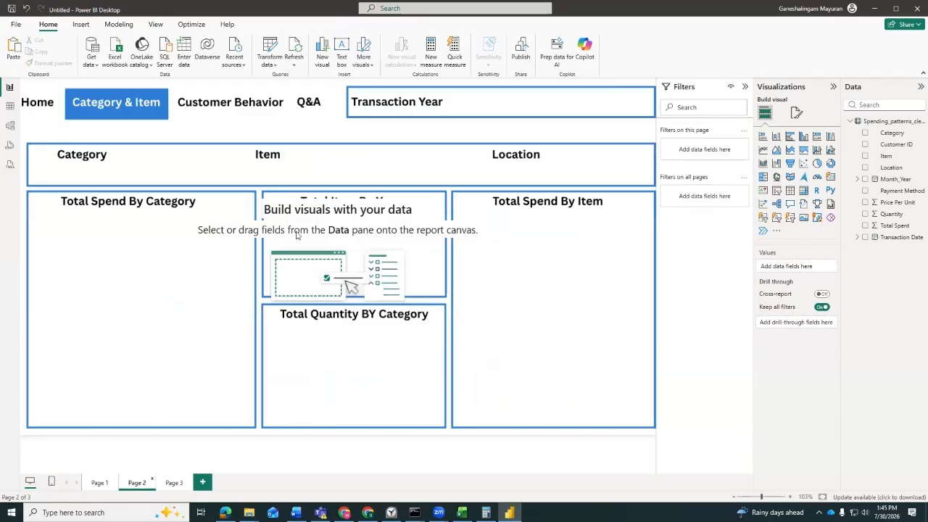
pyautogui.click(101, 483)
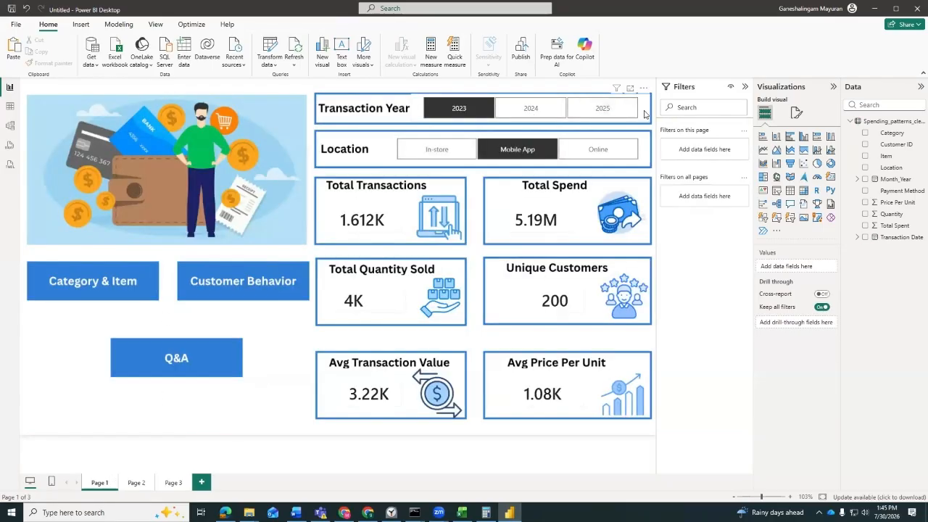
pyautogui.click(644, 114)
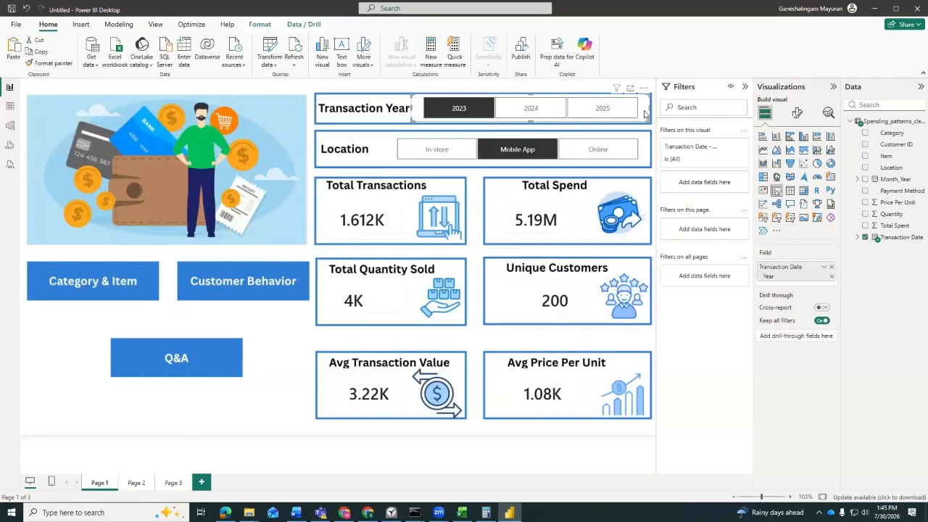
pyautogui.click(141, 484)
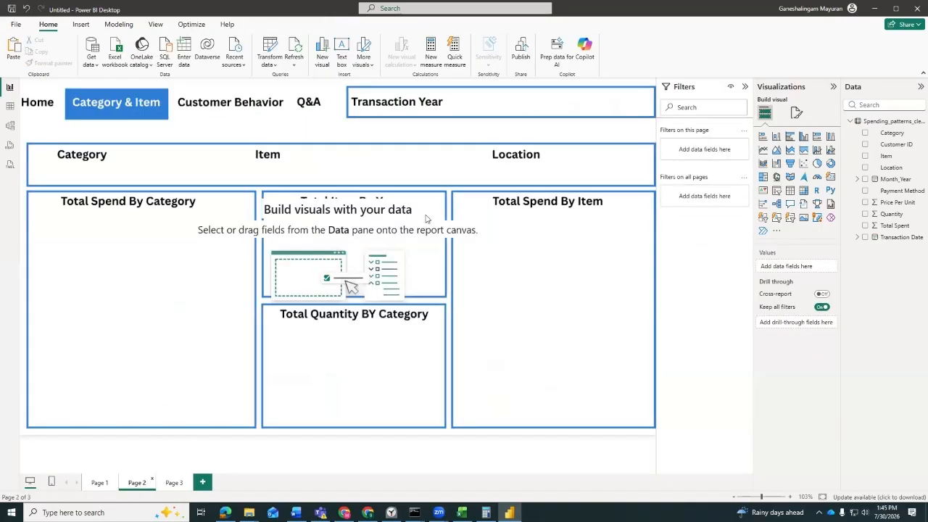
pyautogui.hotkey('ctrl', 'v')
pyautogui.click(557, 230)
pyautogui.moveTo(645, 107)
pyautogui.mouseDown()
pyautogui.moveTo(643, 99)
pyautogui.moveTo(656, 100)
pyautogui.moveTo(613, 127)
pyautogui.moveTo(508, 131)
pyautogui.moveTo(538, 111)
pyautogui.moveTo(587, 106)
pyautogui.moveTo(583, 97)
pyautogui.moveTo(646, 102)
pyautogui.mouseUp()
pyautogui.click(405, 126)
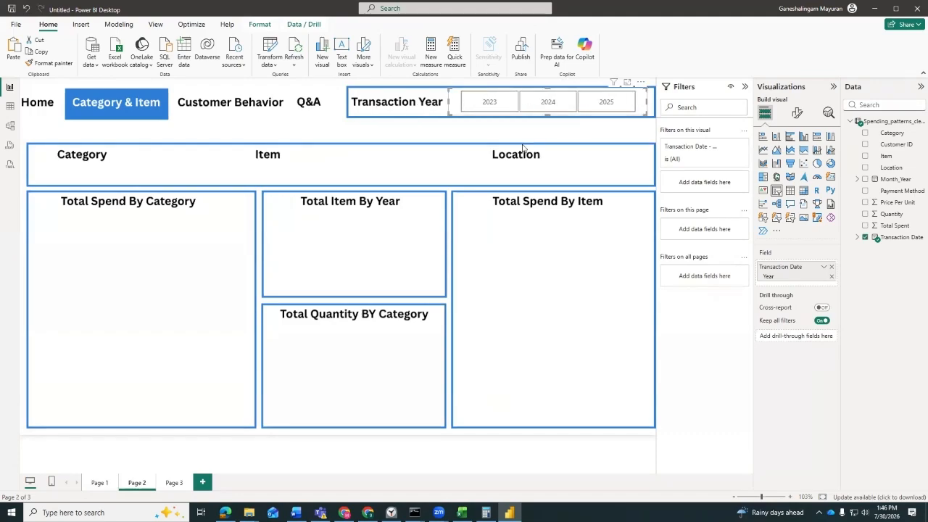
# Add a slicer to Page 2 with the Category field
pyautogui.click(334, 133)
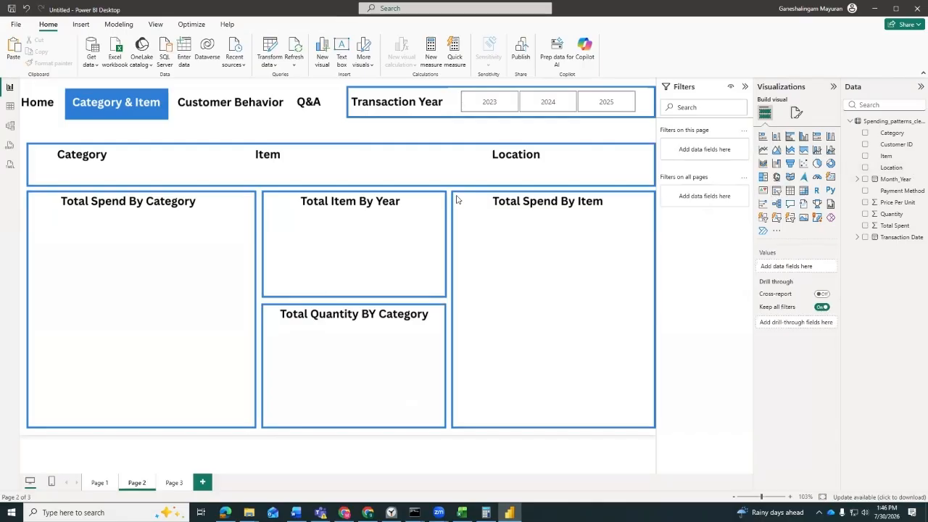
pyautogui.click(776, 191)
pyautogui.moveTo(221, 210); pyautogui.dragTo(475, 194)
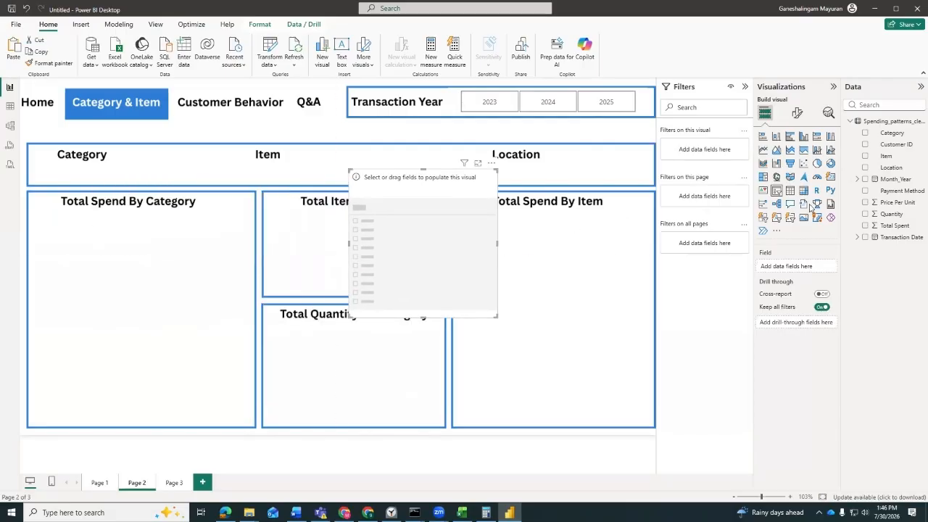
pyautogui.moveTo(894, 133); pyautogui.dragTo(808, 275)
pyautogui.scroll(-2, 399, 248)
pyautogui.scroll(2, 392, 259)
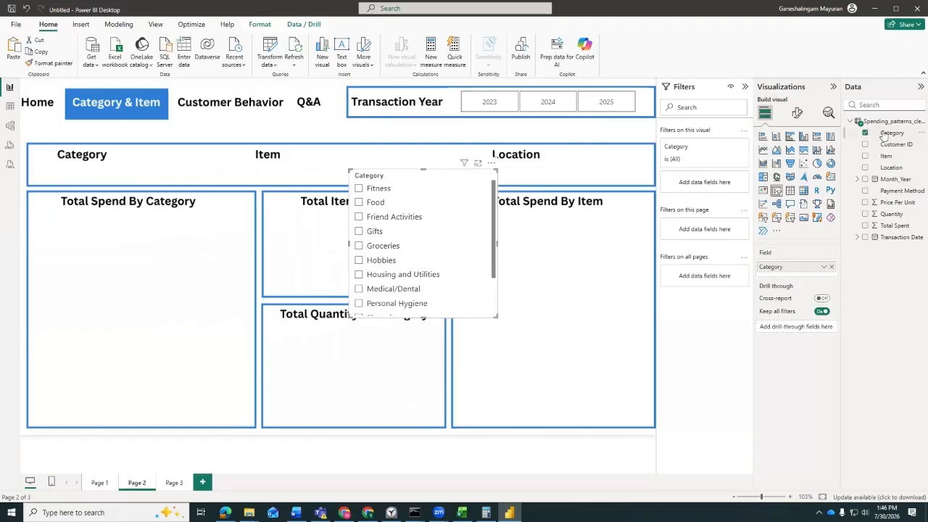
# Set the Category slicer's style to Dropdown
pyautogui.click(798, 114)
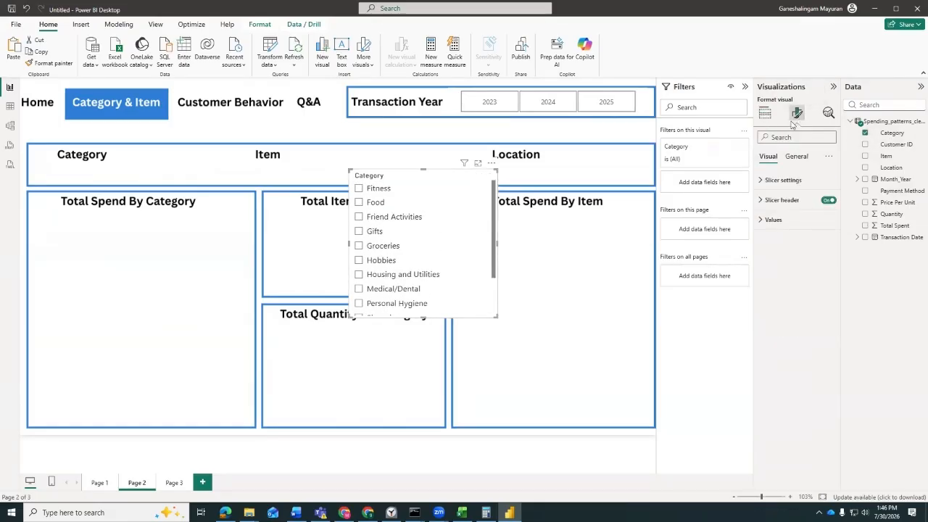
pyautogui.click(794, 178)
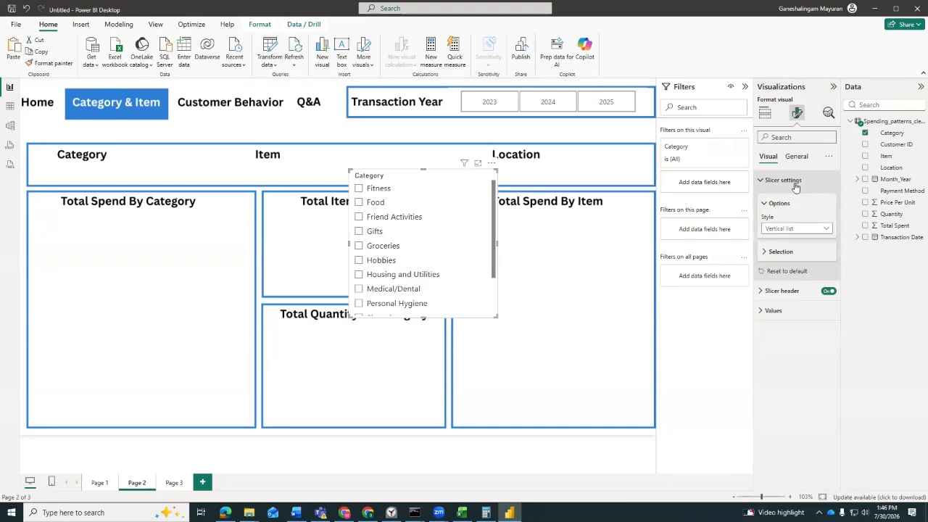
pyautogui.click(807, 229)
pyautogui.click(779, 263)
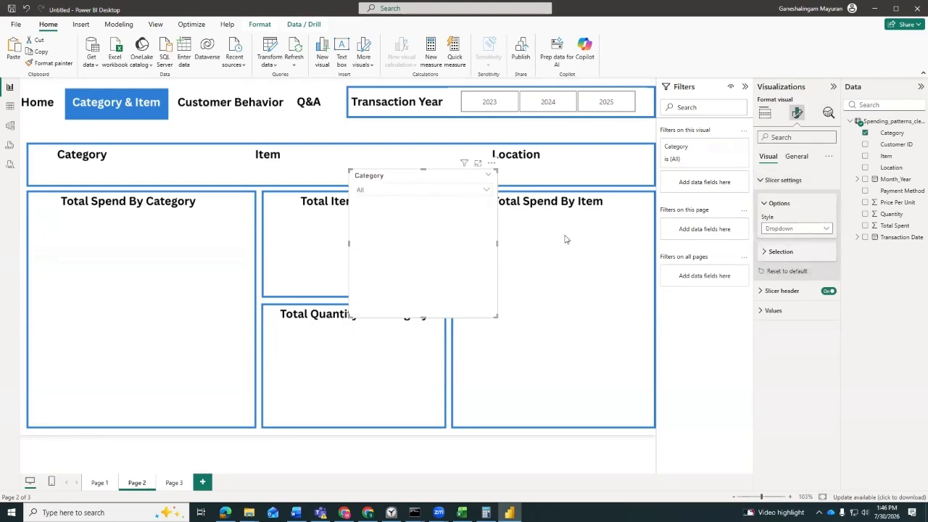
# Shrink the Category slicer to fit beneath the Category label in the filter box and turn off its slicer header
pyautogui.moveTo(423, 317); pyautogui.dragTo(163, 168)
pyautogui.moveTo(103, 180); pyautogui.dragTo(104, 188)
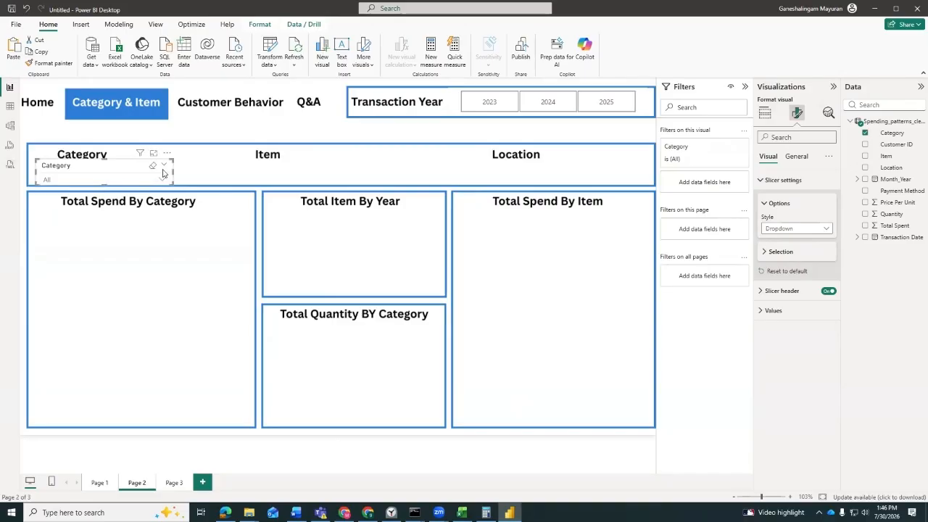
pyautogui.moveTo(173, 172); pyautogui.dragTo(197, 172)
pyautogui.moveTo(116, 185); pyautogui.dragTo(120, 182)
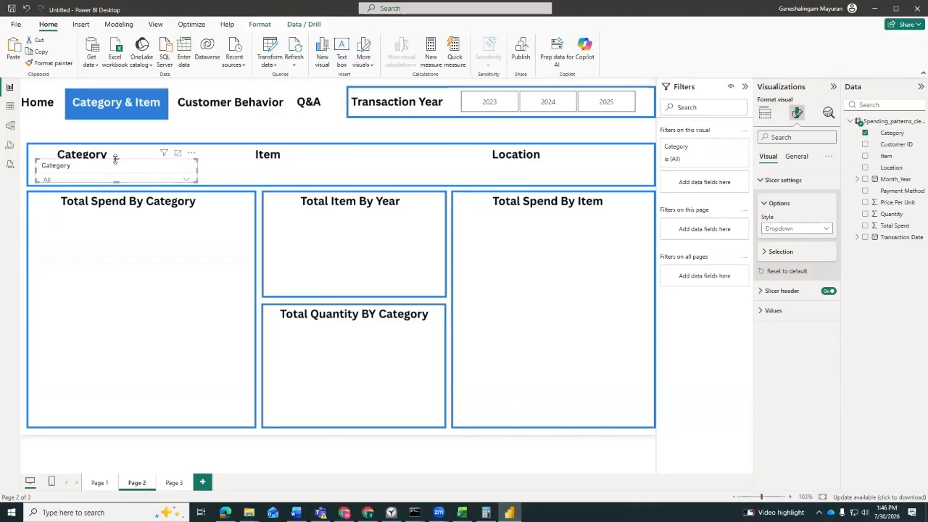
pyautogui.moveTo(141, 166); pyautogui.dragTo(136, 167)
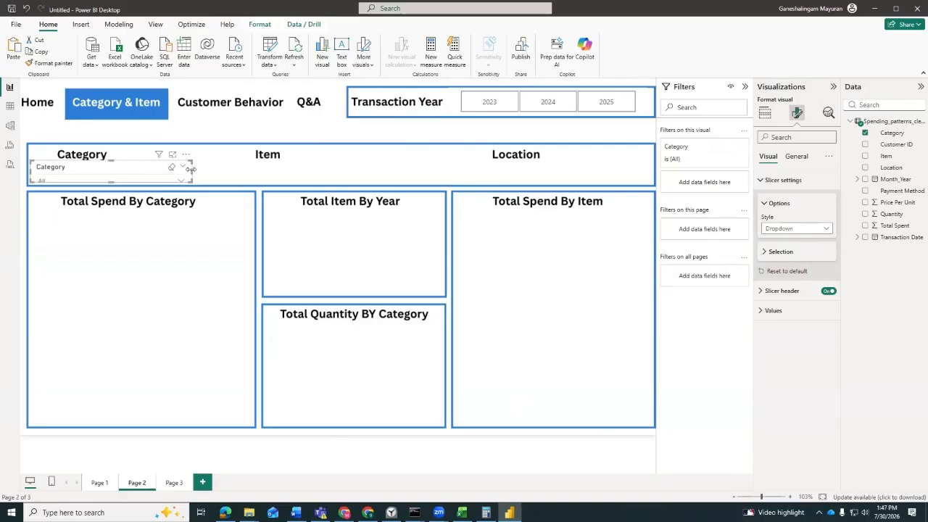
pyautogui.click(828, 290)
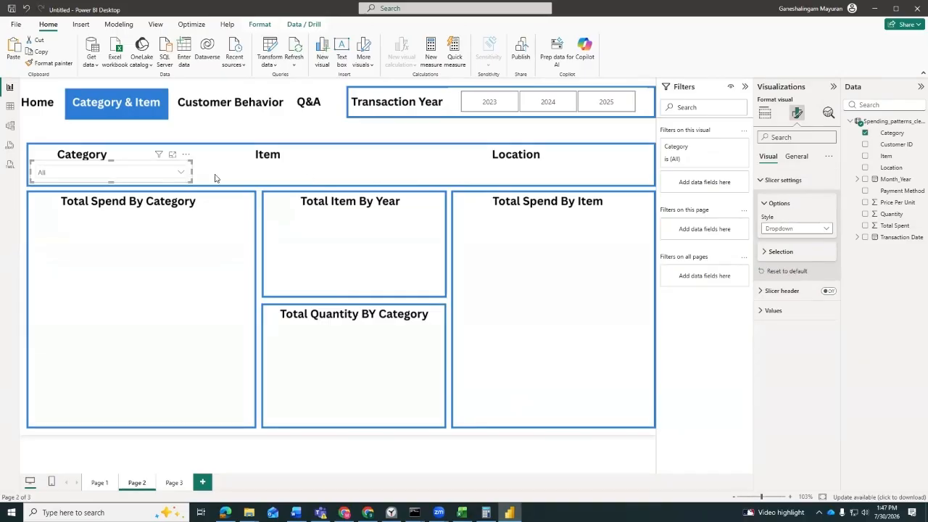
# Duplicate the Category dropdown slicer beneath the Item label and replace the copy's field with Item
pyautogui.click(308, 174)
pyautogui.click(110, 165)
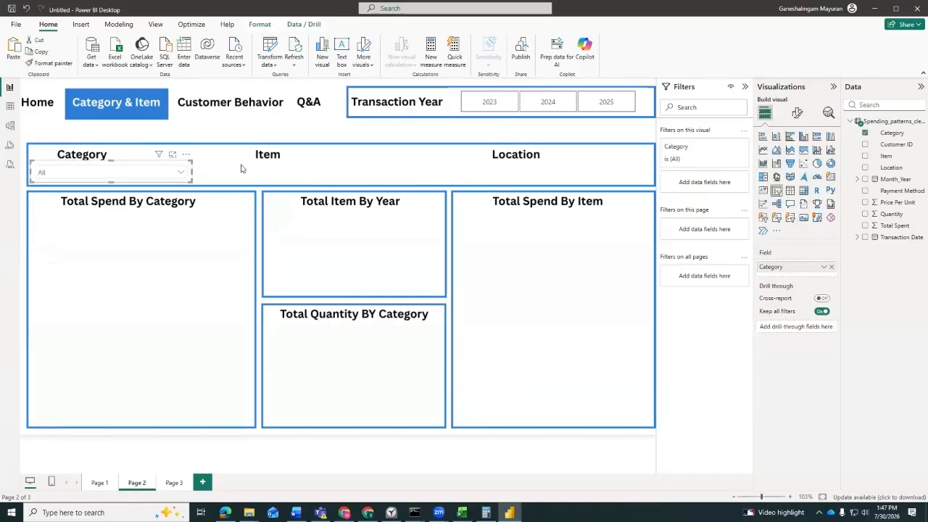
pyautogui.click(175, 177)
pyautogui.click(131, 166)
pyautogui.moveTo(133, 163); pyautogui.dragTo(341, 168)
pyautogui.click(830, 268)
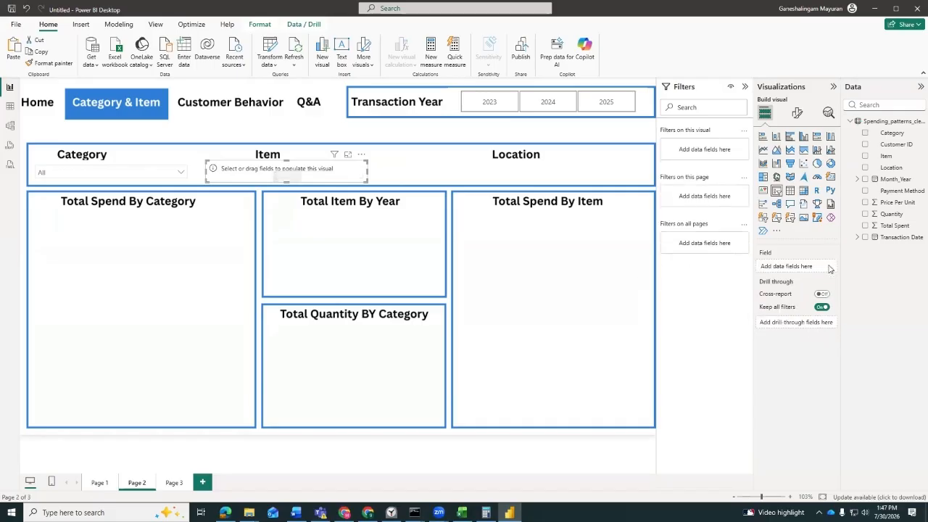
pyautogui.moveTo(886, 156); pyautogui.dragTo(795, 266)
pyautogui.click(391, 513)
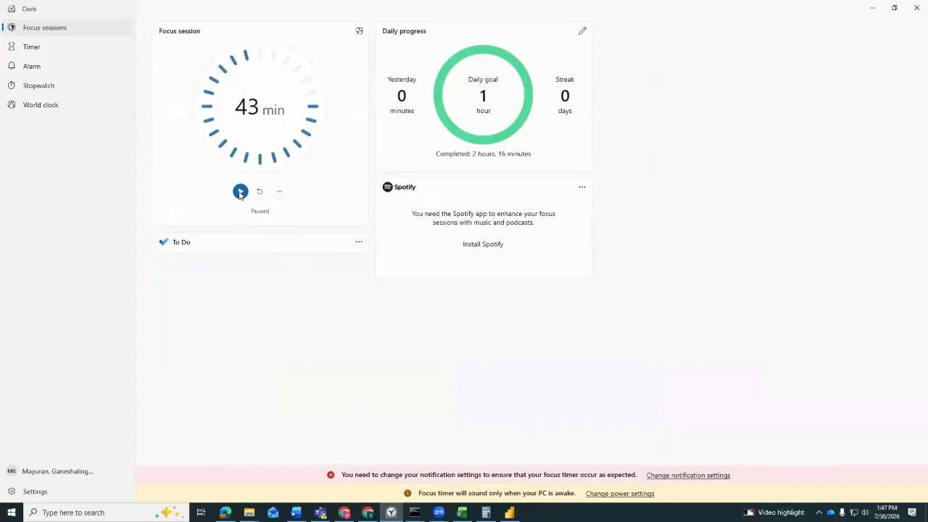
pyautogui.click(872, 8)
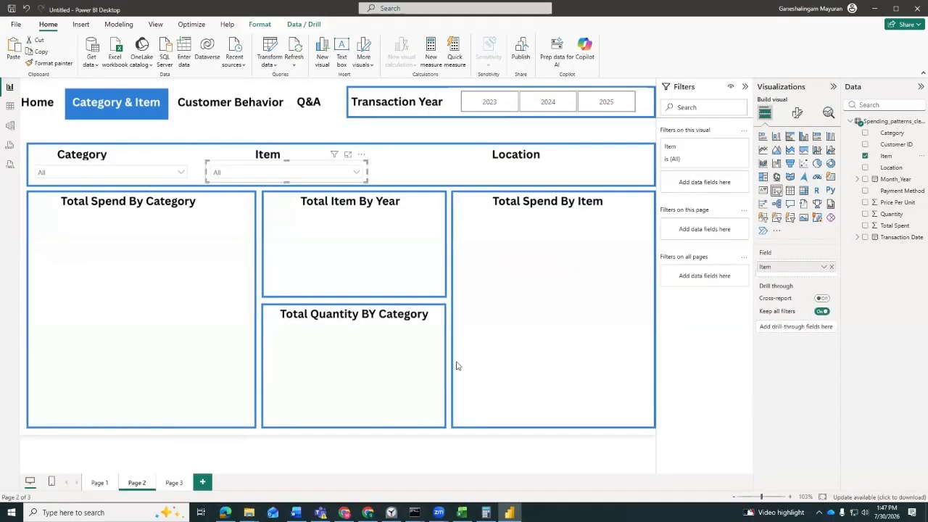
# Check the options listed in the Item and Category dropdown slicers without selecting any
pyautogui.click(356, 172)
pyautogui.scroll(-3, 316, 227)
pyautogui.scroll(-5, 317, 227)
pyautogui.scroll(4, 315, 228)
pyautogui.click(397, 171)
pyautogui.click(181, 172)
pyautogui.click(441, 177)
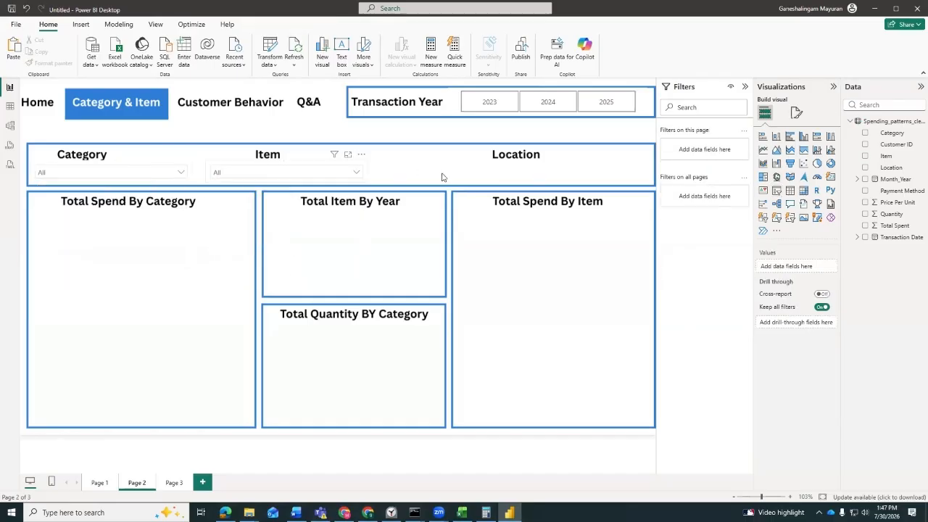
# Copy the Location slicer from Page 1 to Page 2, dismiss the sync choice, and place it in the Location area
pyautogui.click(100, 483)
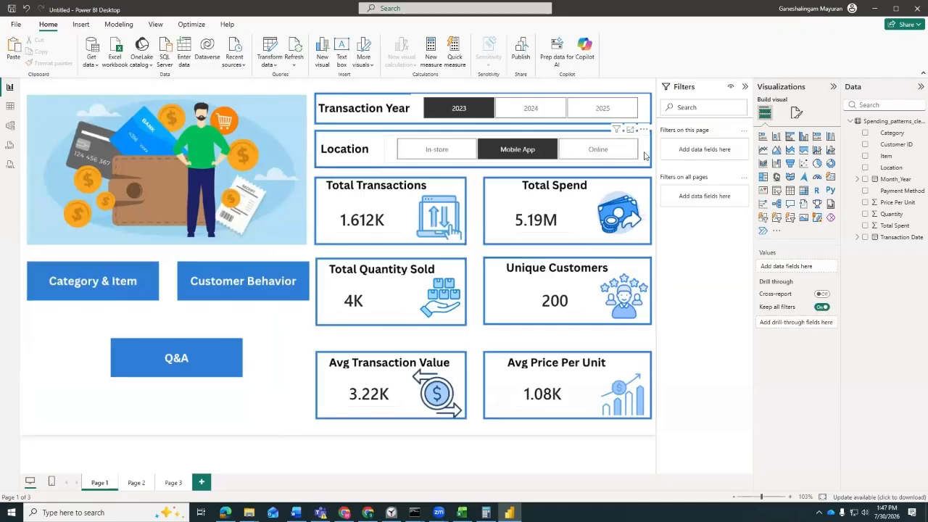
pyautogui.click(644, 156)
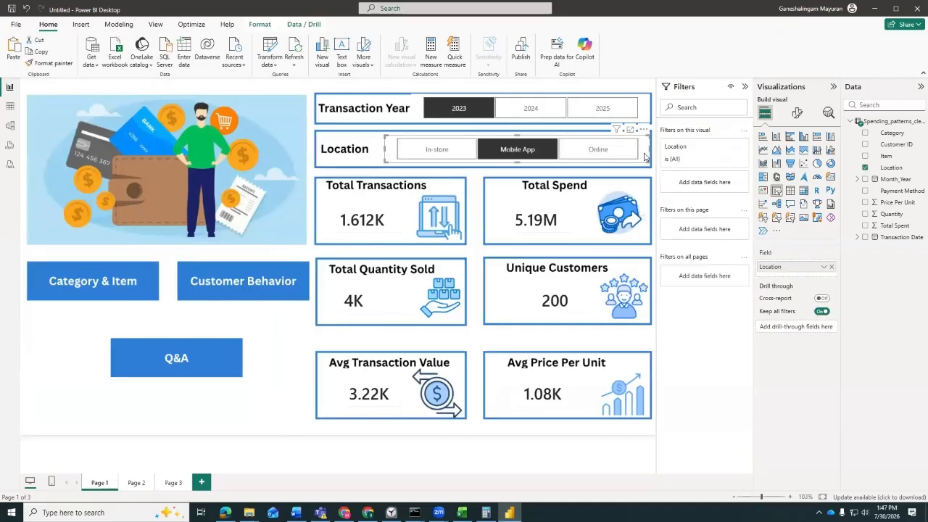
pyautogui.click(136, 484)
pyautogui.hotkey('ctrl', 'v')
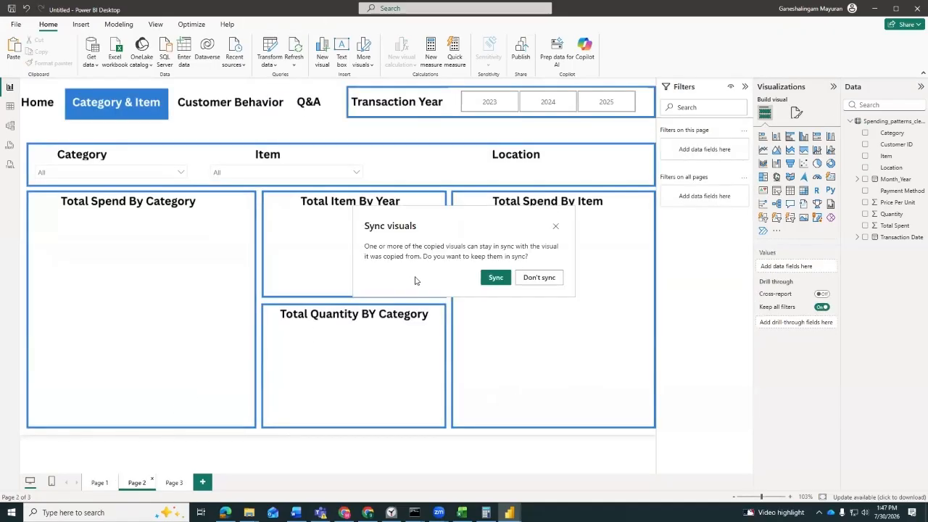
pyautogui.click(557, 229)
pyautogui.moveTo(641, 158); pyautogui.dragTo(639, 178)
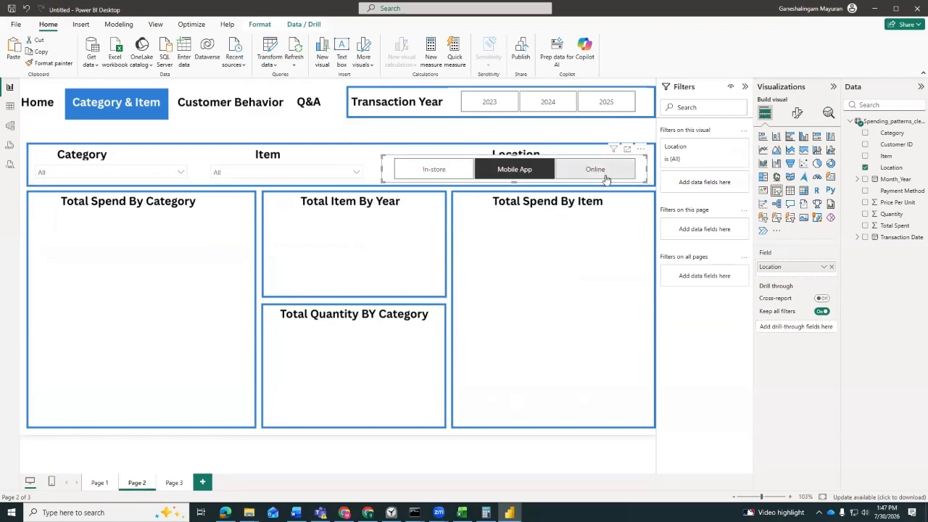
# Reduce the Location slicer's height so it sits below the Location label, and clear its Mobile App selection
pyautogui.click(421, 138)
pyautogui.click(549, 162)
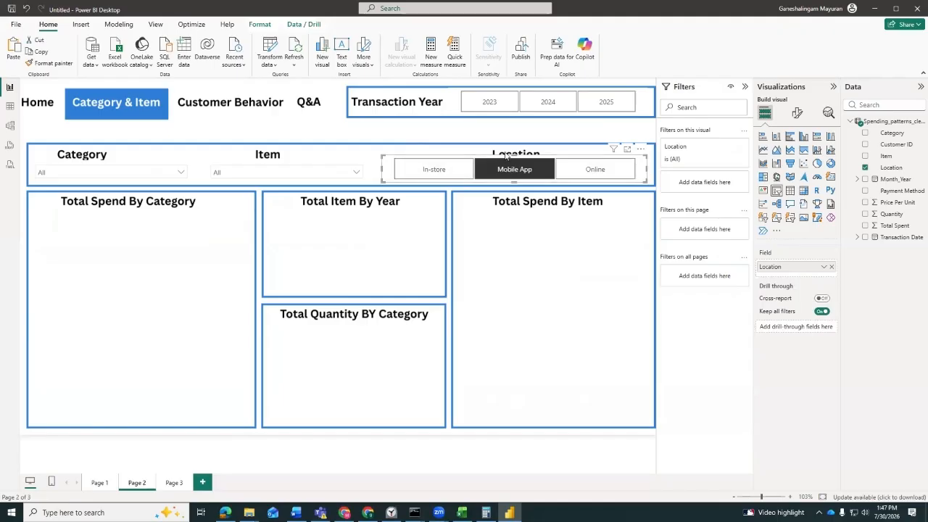
pyautogui.moveTo(516, 166); pyautogui.dragTo(517, 158)
pyautogui.click(375, 154)
pyautogui.click(515, 171)
pyautogui.click(412, 132)
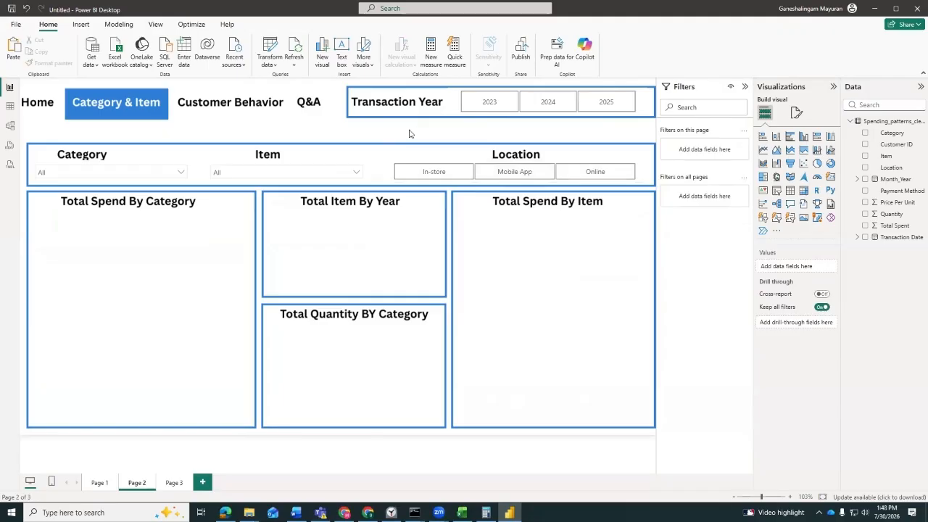
# Switch to spending_pattern_document in Word and read the Bar Chart section with its product sales example
pyautogui.click(792, 138)
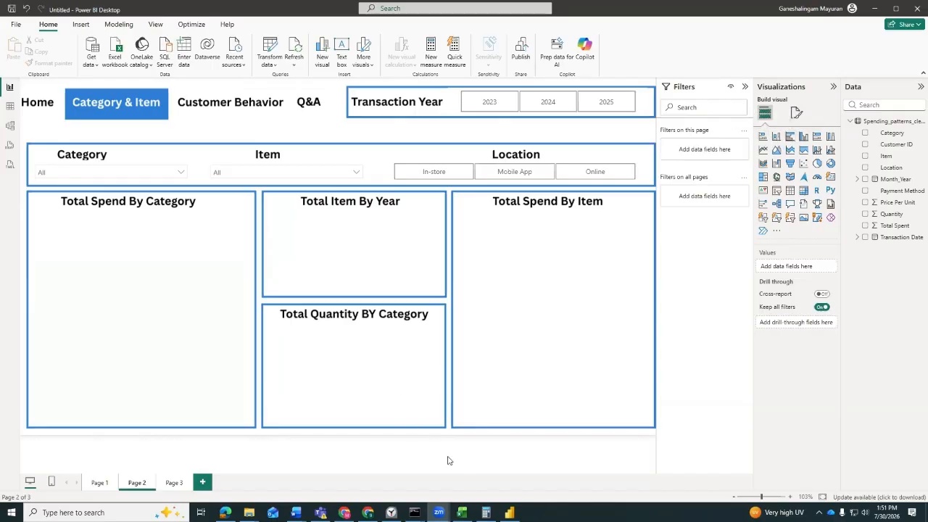
pyautogui.moveTo(296, 512)
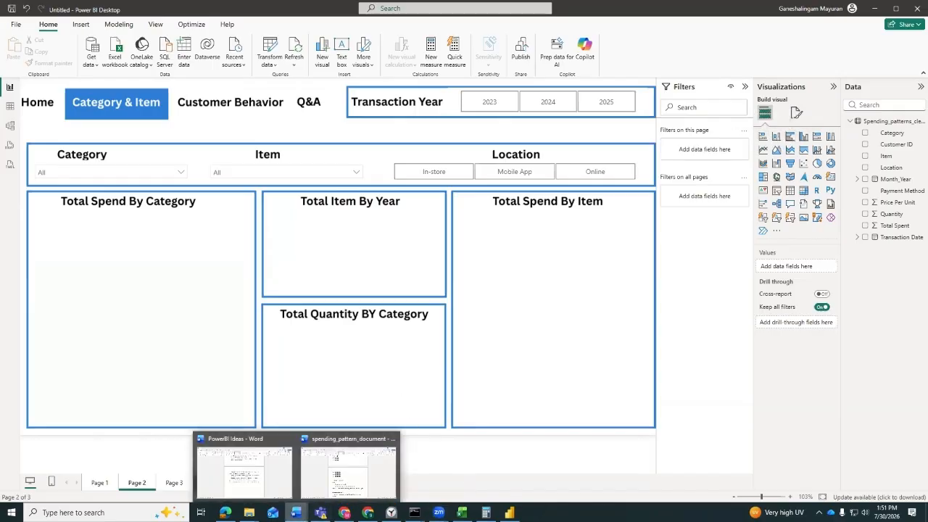
pyautogui.click(348, 464)
pyautogui.scroll(10, 415, 268)
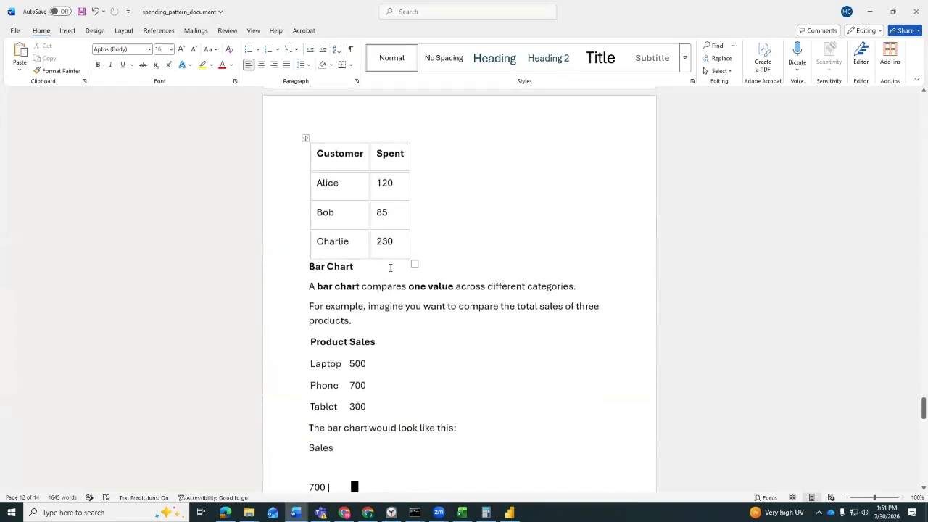
pyautogui.scroll(4, 399, 261)
pyautogui.scroll(-10, 401, 260)
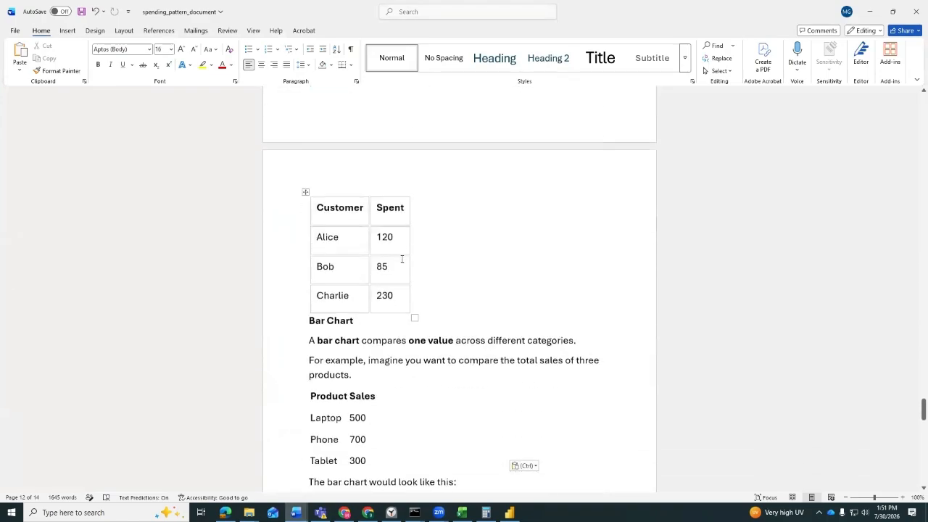
pyautogui.scroll(-3, 402, 259)
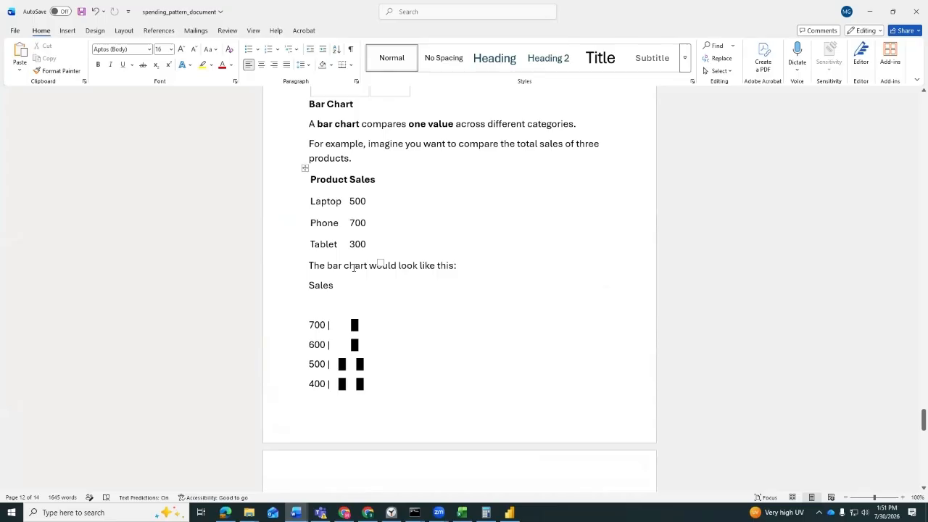
pyautogui.scroll(-2, 438, 266)
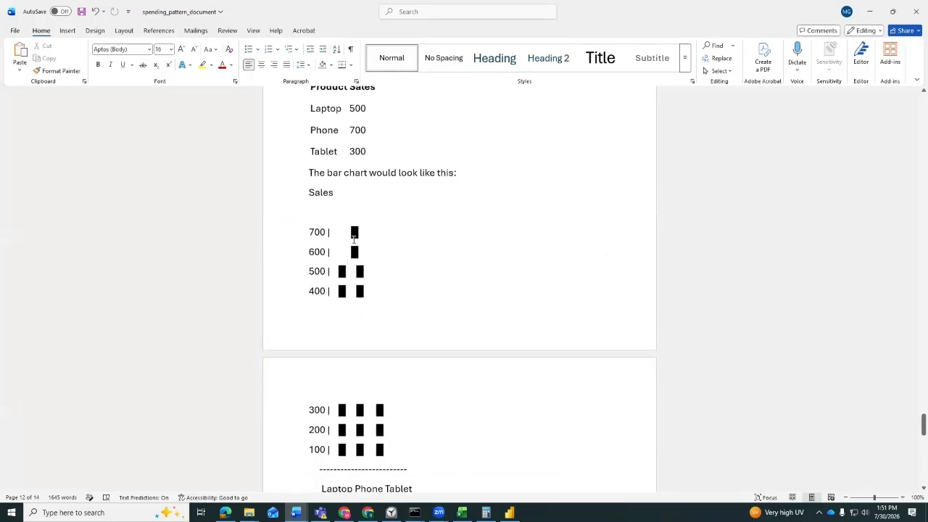
pyautogui.scroll(-2, 354, 239)
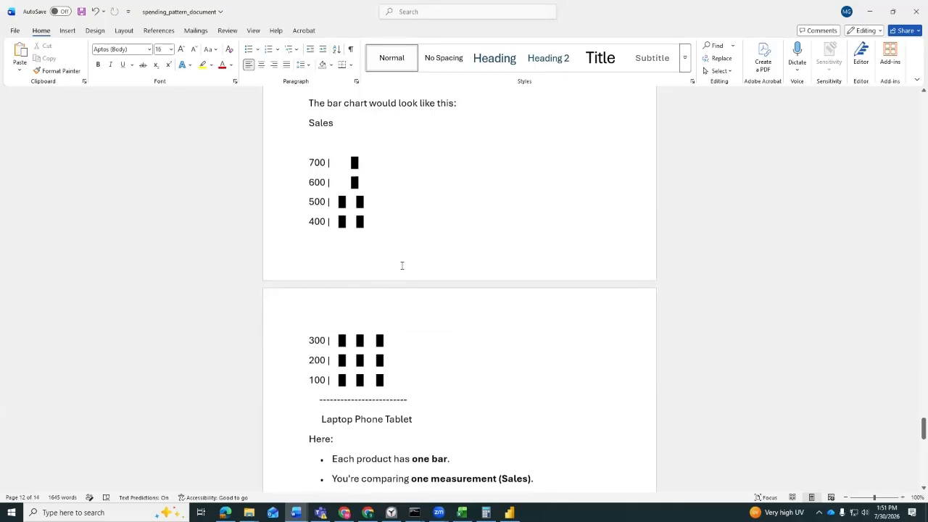
pyautogui.scroll(4, 402, 256)
pyautogui.scroll(-6, 402, 256)
pyautogui.scroll(-4, 401, 256)
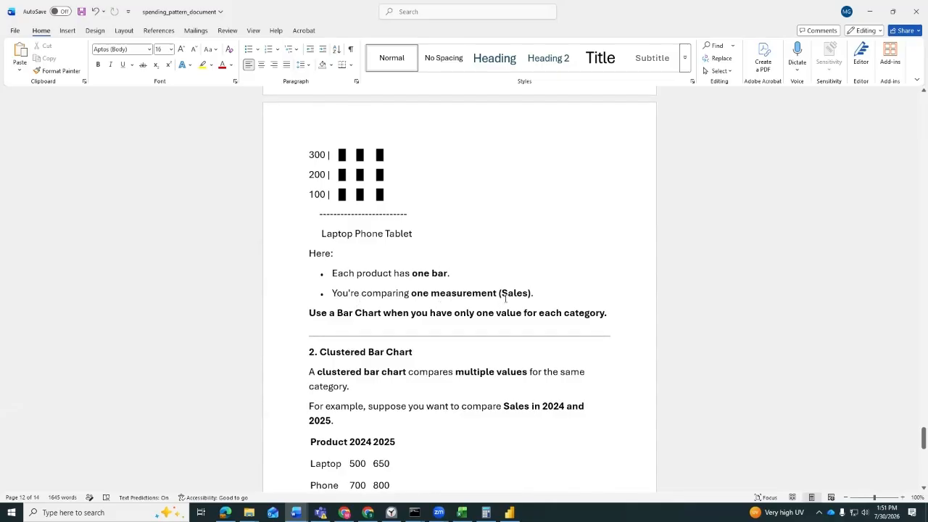
pyautogui.scroll(-3, 510, 282)
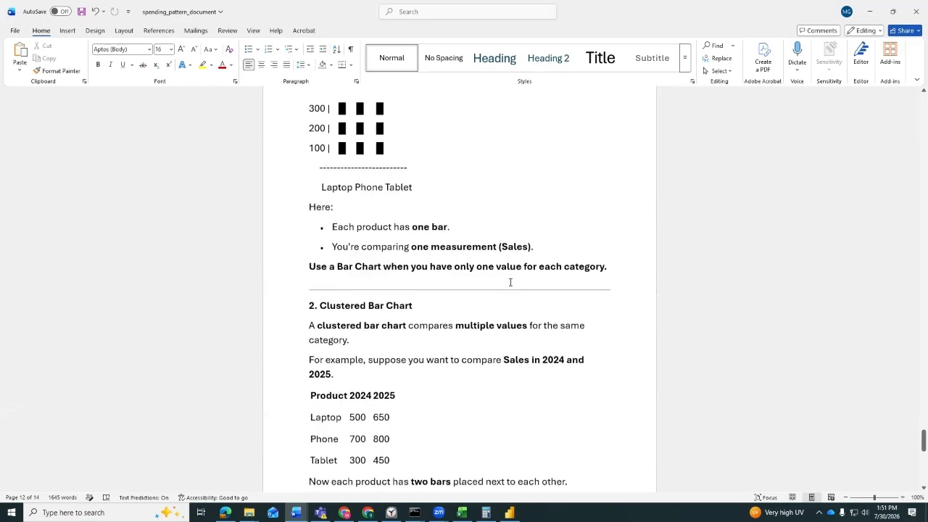
# Read the Clustered Bar Chart section with its 2024 and 2025 sales example, and return to the Power BI report
pyautogui.scroll(-2, 510, 282)
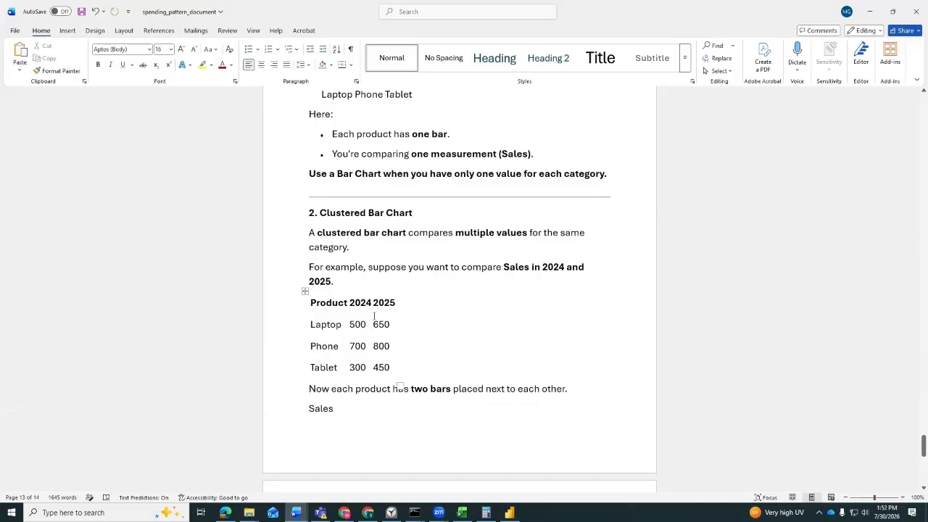
pyautogui.scroll(-5, 404, 303)
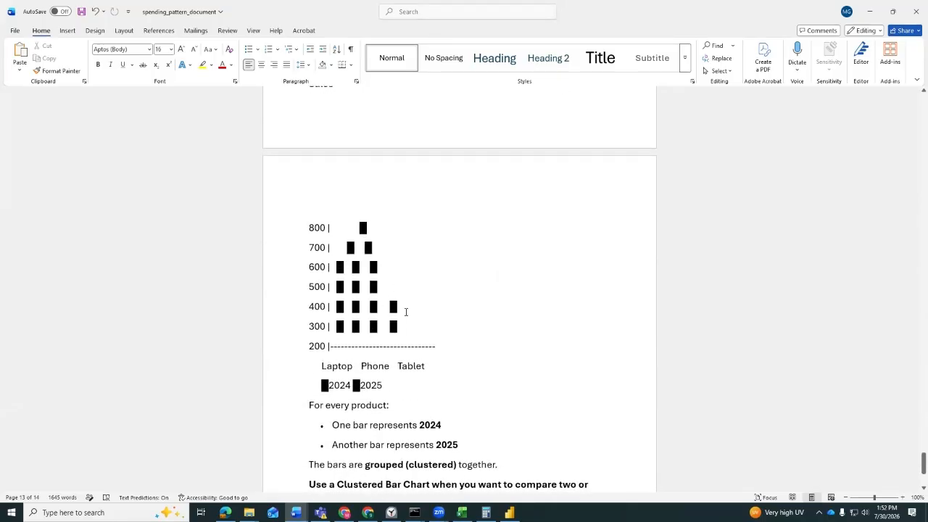
pyautogui.scroll(-3, 407, 296)
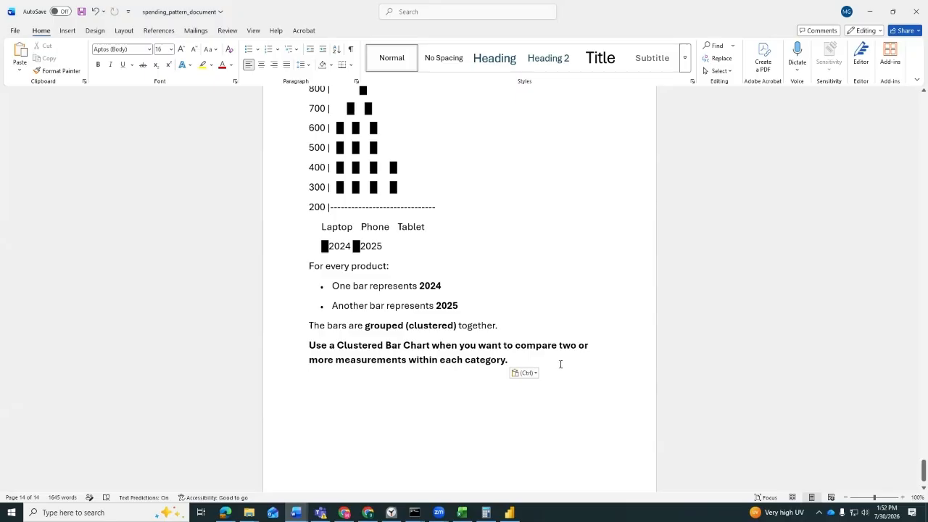
pyautogui.scroll(3, 561, 364)
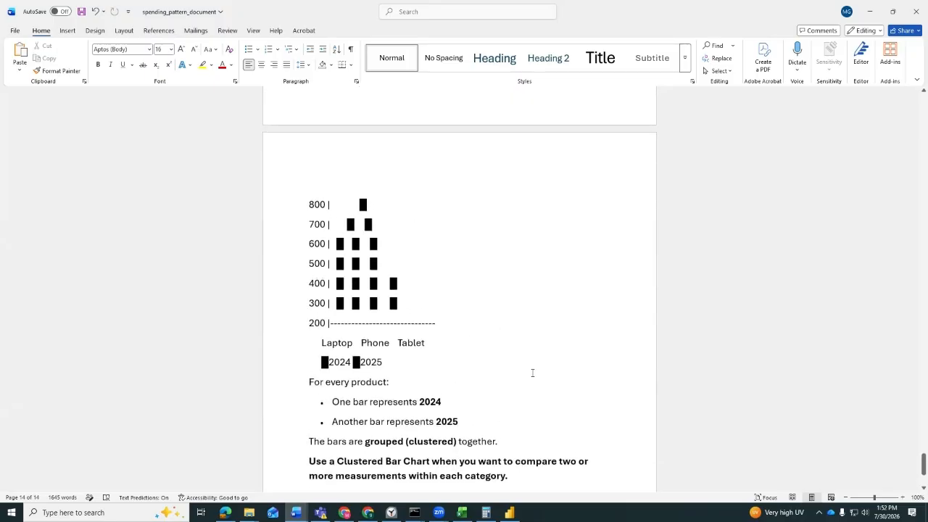
pyautogui.click(510, 513)
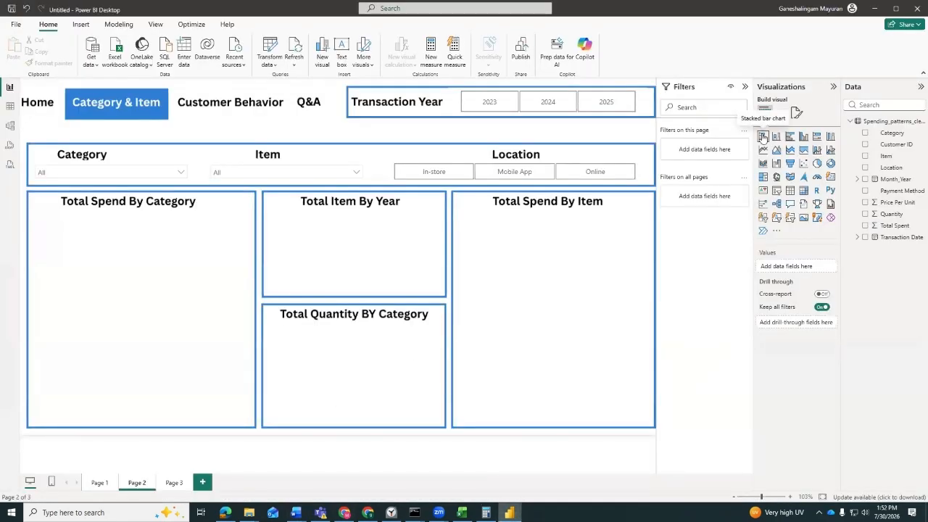
# Add a stacked bar chart under Total Spend By Category with Total Spent on the X-axis and Category on the Y-axis
pyautogui.click(763, 137)
pyautogui.moveTo(79, 317); pyautogui.dragTo(122, 284)
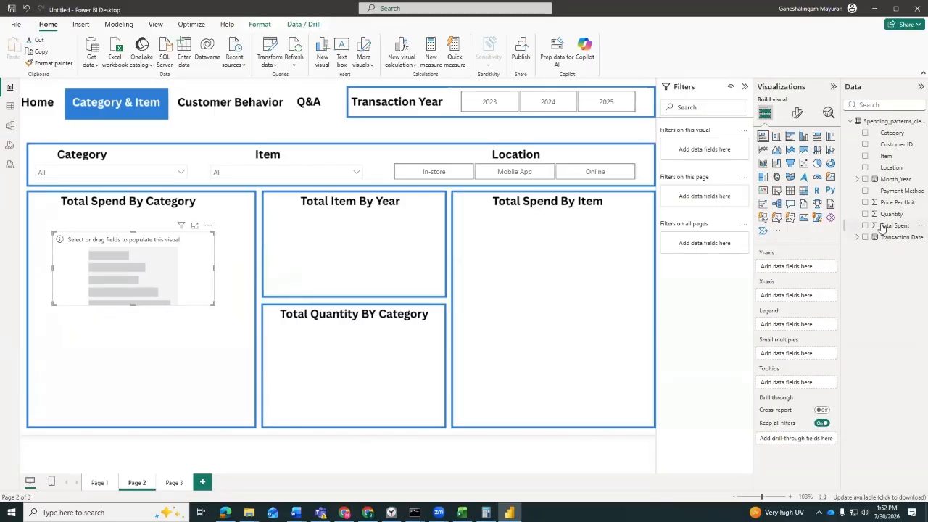
pyautogui.moveTo(882, 230); pyautogui.dragTo(819, 279)
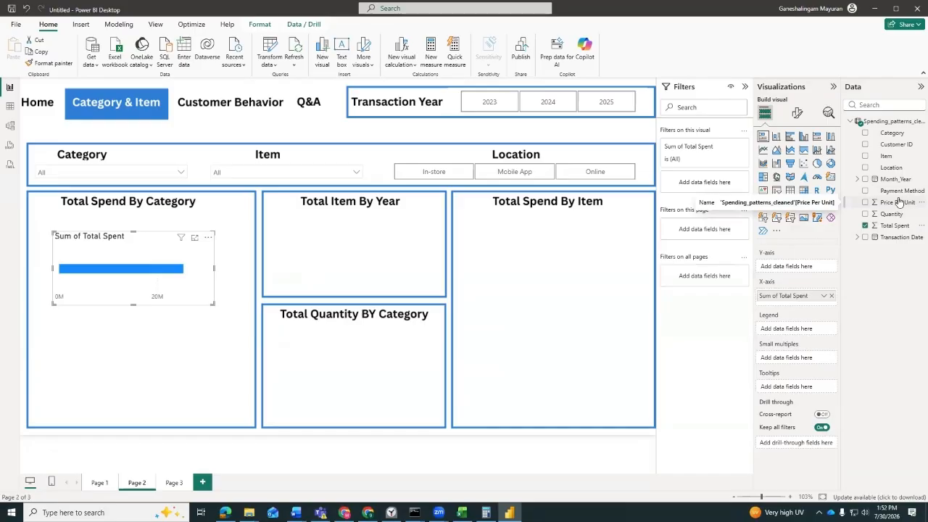
pyautogui.moveTo(901, 136); pyautogui.dragTo(810, 266)
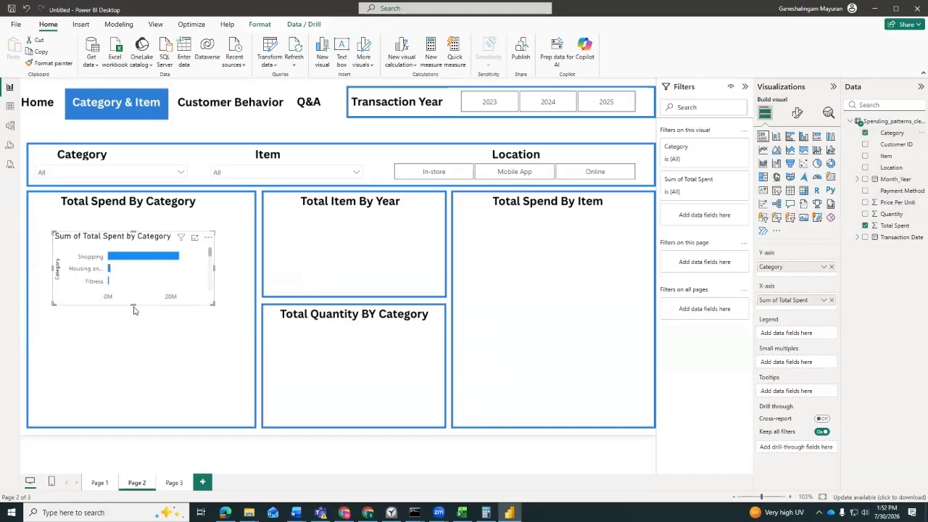
# Enlarge the bar chart to fill the Total Spend By Category frame below its heading
pyautogui.moveTo(133, 303); pyautogui.dragTo(133, 424)
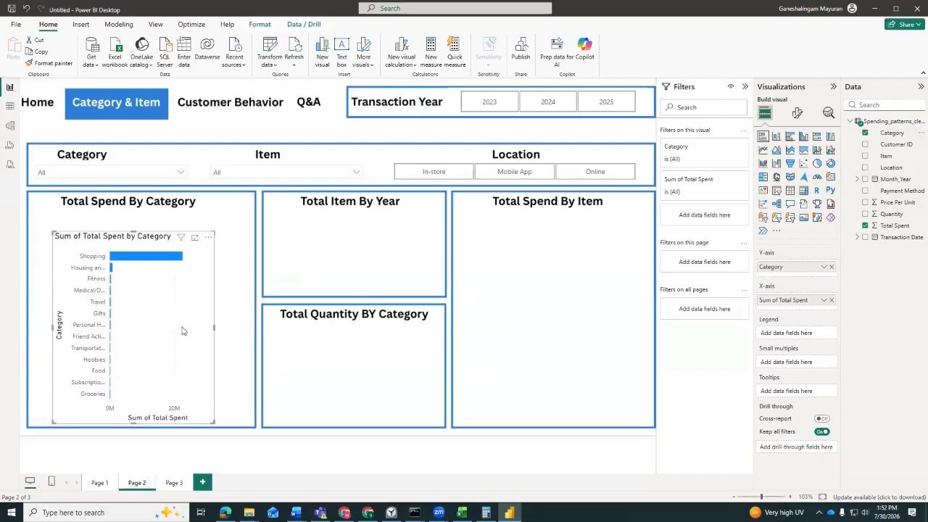
pyautogui.moveTo(52, 232); pyautogui.dragTo(37, 211)
pyautogui.moveTo(214, 320); pyautogui.dragTo(252, 324)
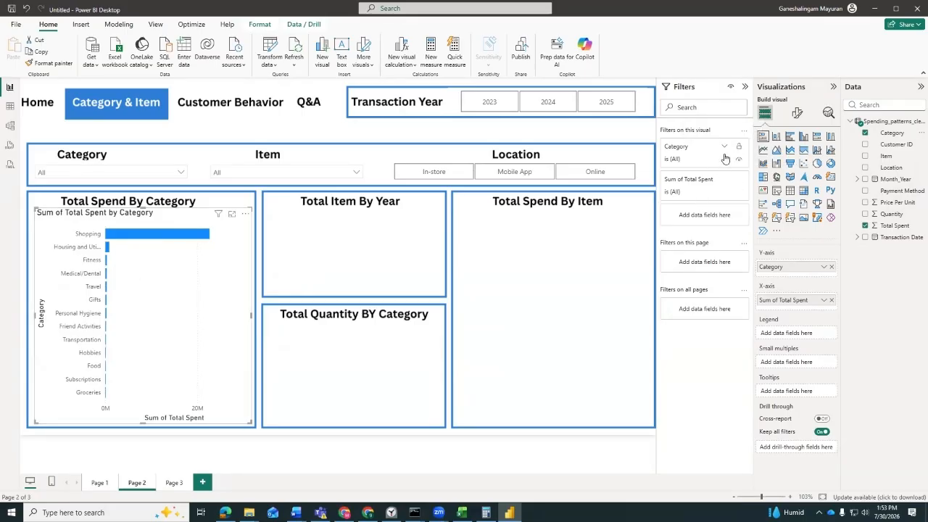
# Filter the bar chart's Category to the Top 5 by Sum of Total Spent using Top N filtering, and apply the filter
pyautogui.click(747, 88)
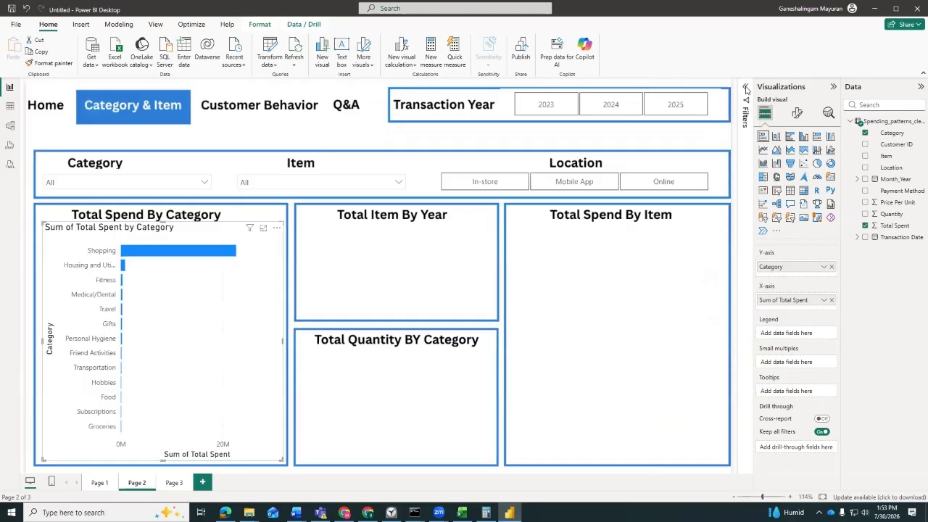
pyautogui.click(746, 87)
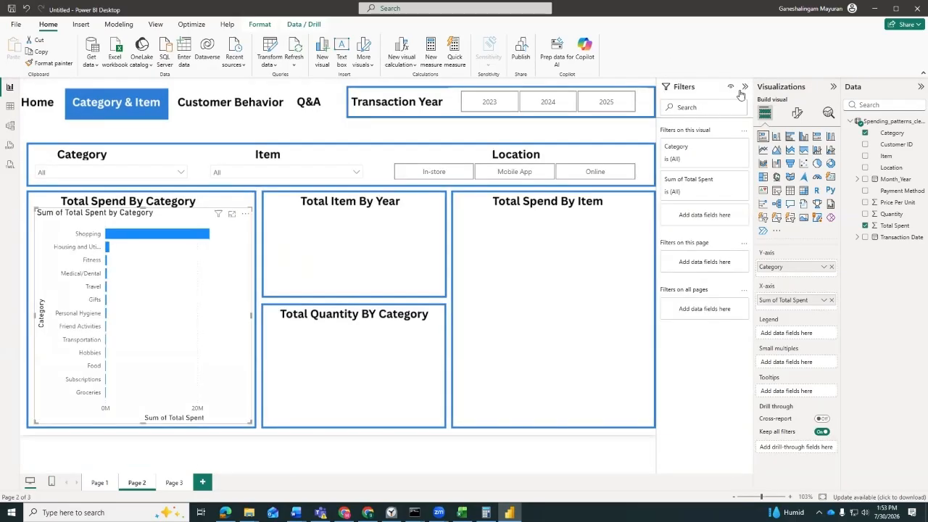
pyautogui.click(697, 150)
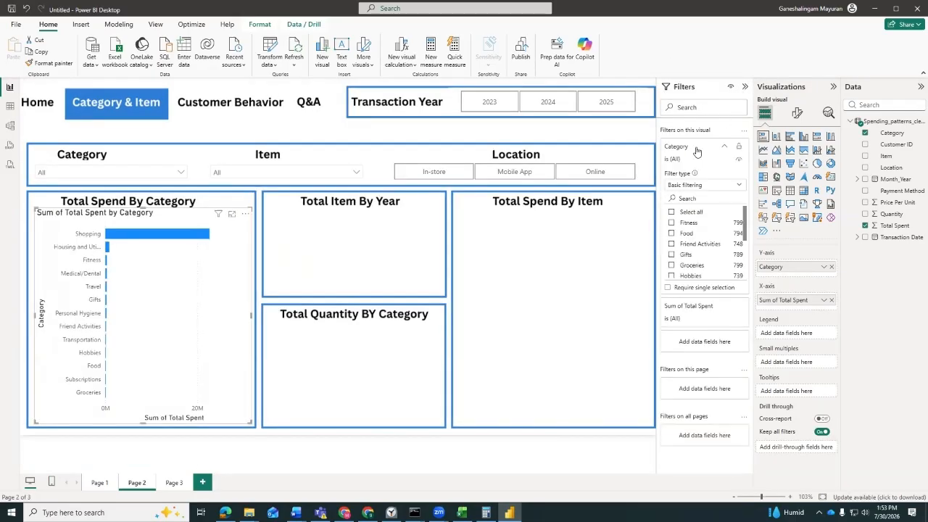
pyautogui.click(687, 188)
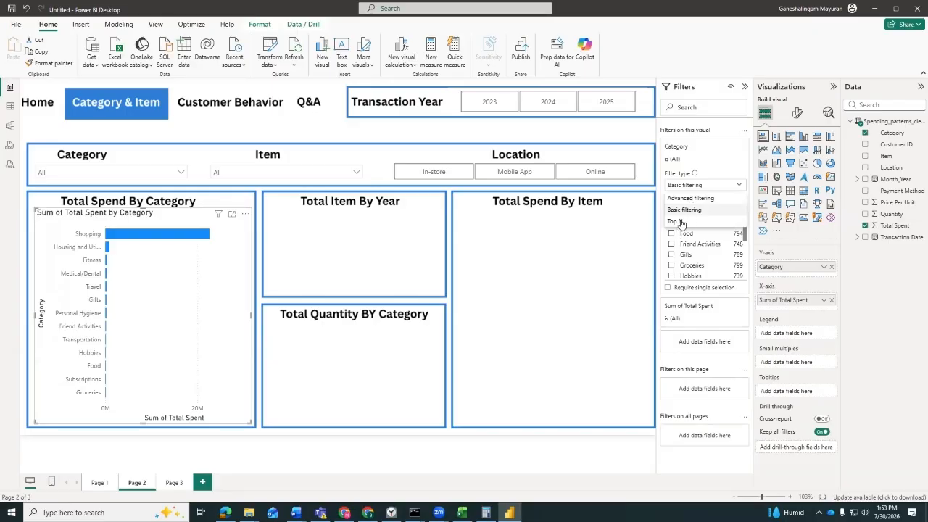
pyautogui.click(681, 221)
pyautogui.click(718, 211)
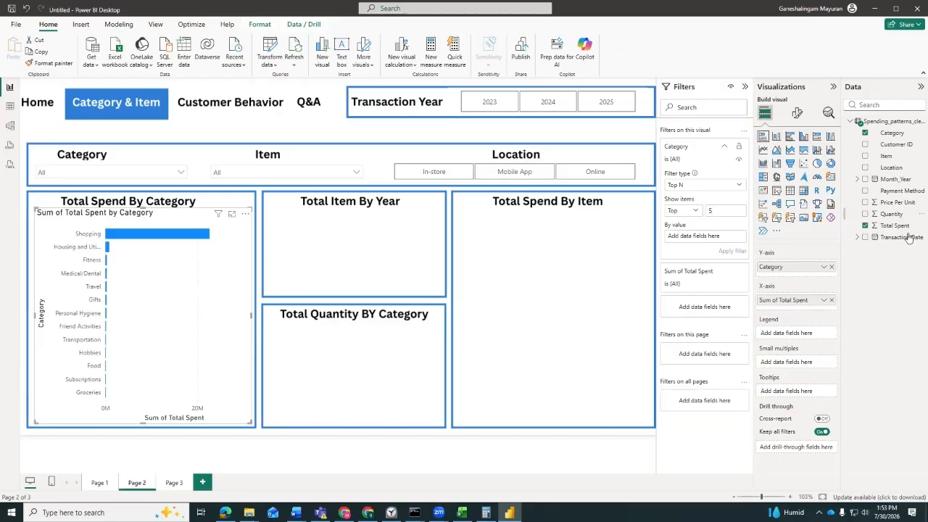
pyautogui.moveTo(906, 227); pyautogui.dragTo(727, 243)
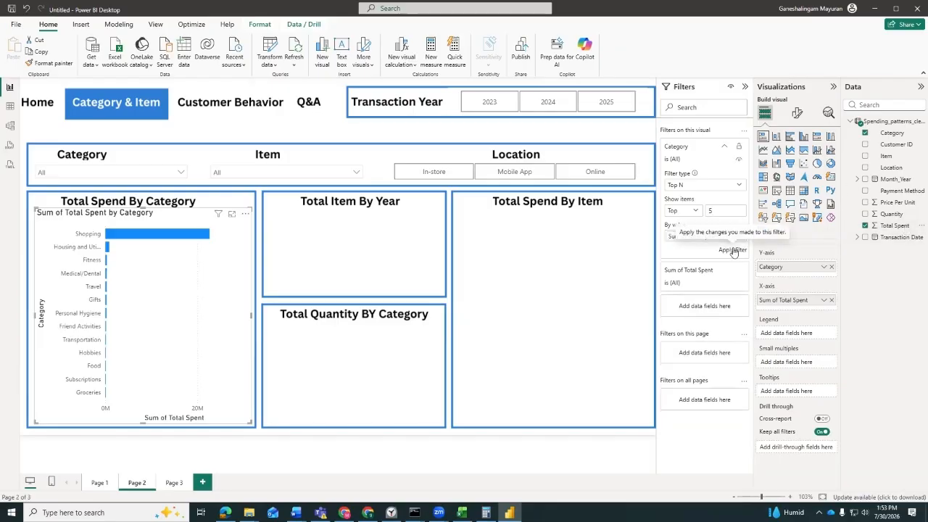
pyautogui.click(733, 250)
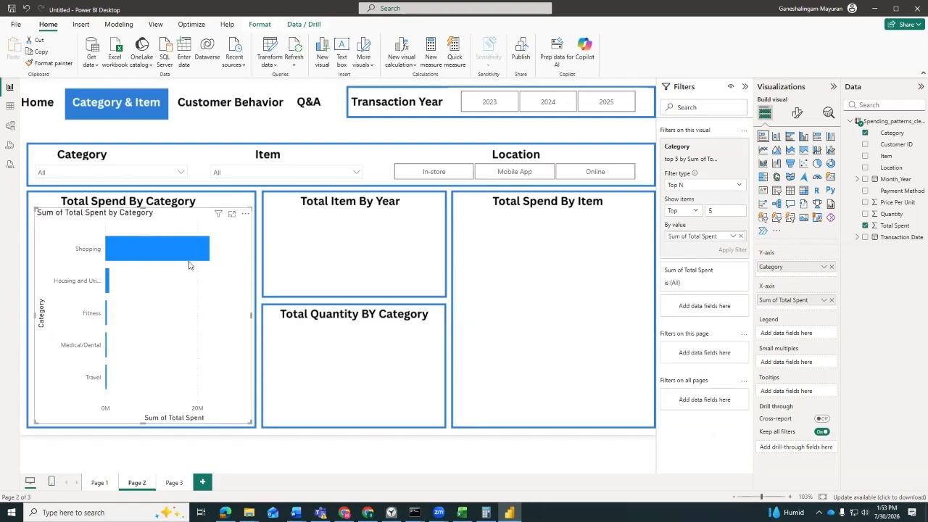
pyautogui.press('Escape')
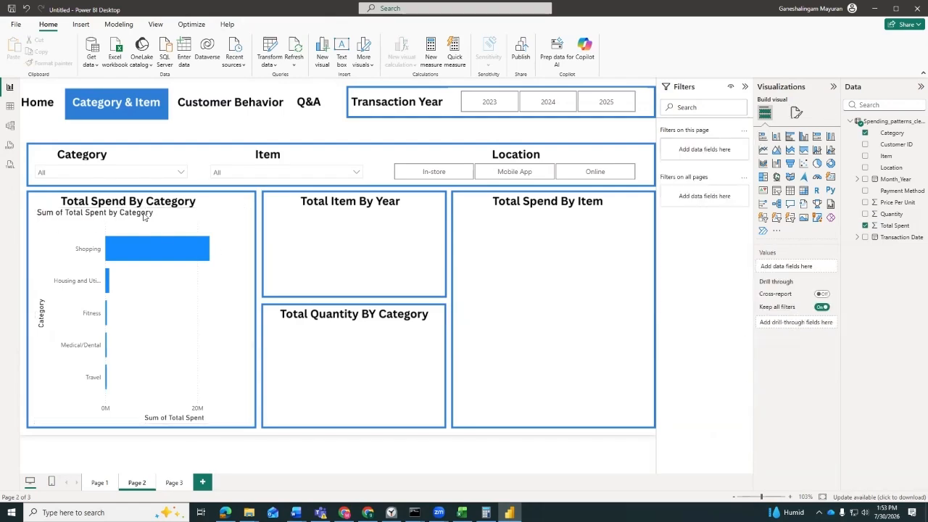
# Turn off the built-in title of the Total Spend By Category bar chart and deselect the chart
pyautogui.click(122, 216)
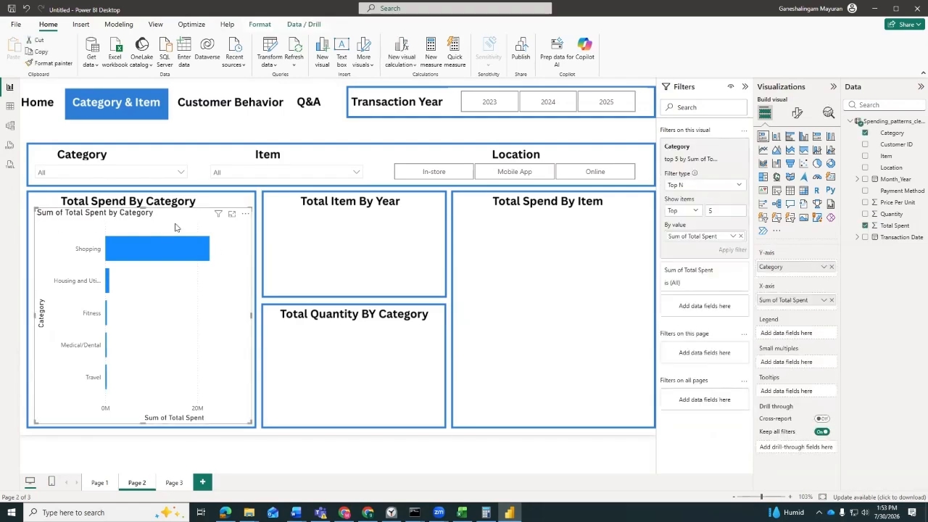
pyautogui.click(797, 111)
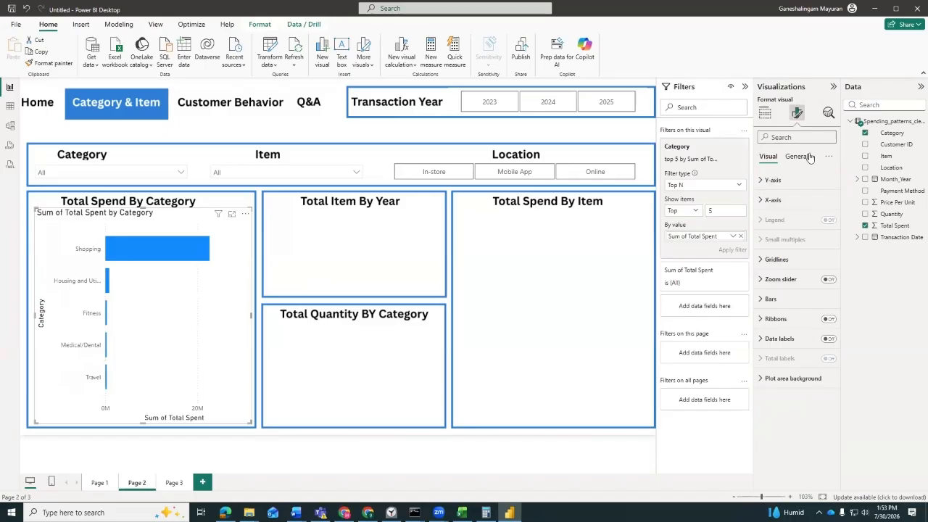
pyautogui.click(808, 158)
pyautogui.click(829, 261)
pyautogui.click(829, 261)
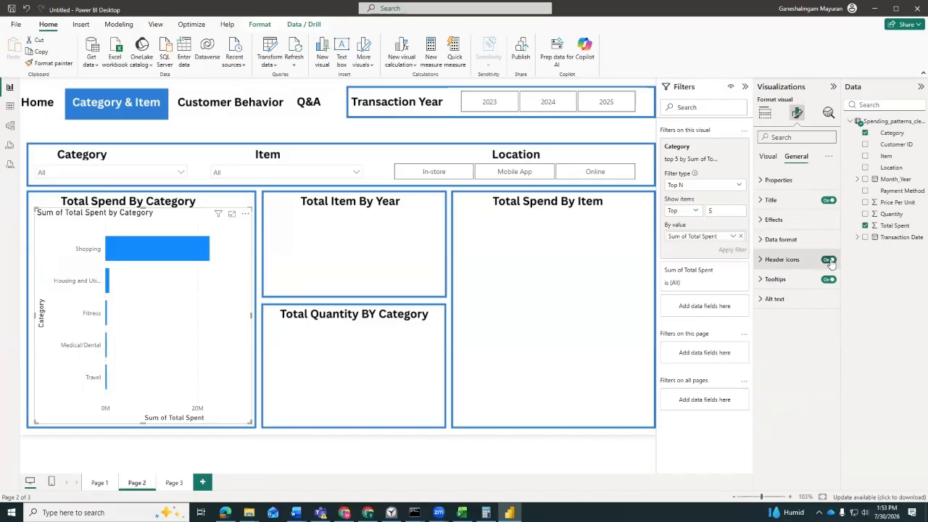
pyautogui.click(829, 201)
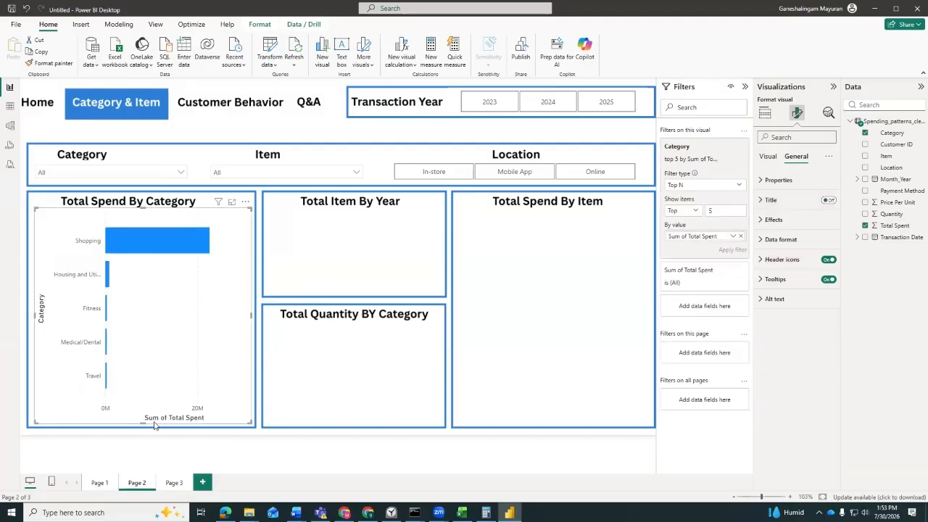
pyautogui.click(339, 251)
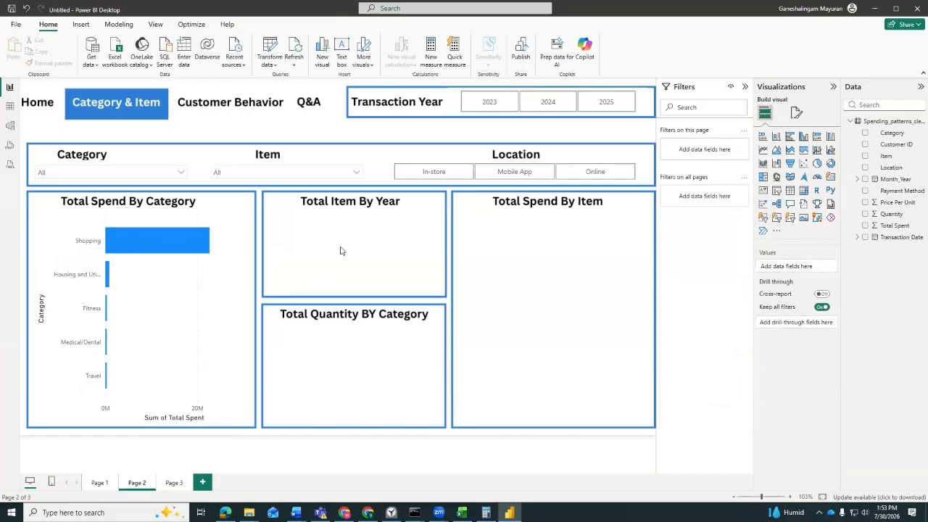
# Add a line chart with only the Year level of Transaction Date on the X-axis and the count of Item on the Y-axis
pyautogui.click(762, 149)
pyautogui.moveTo(348, 239); pyautogui.dragTo(438, 231)
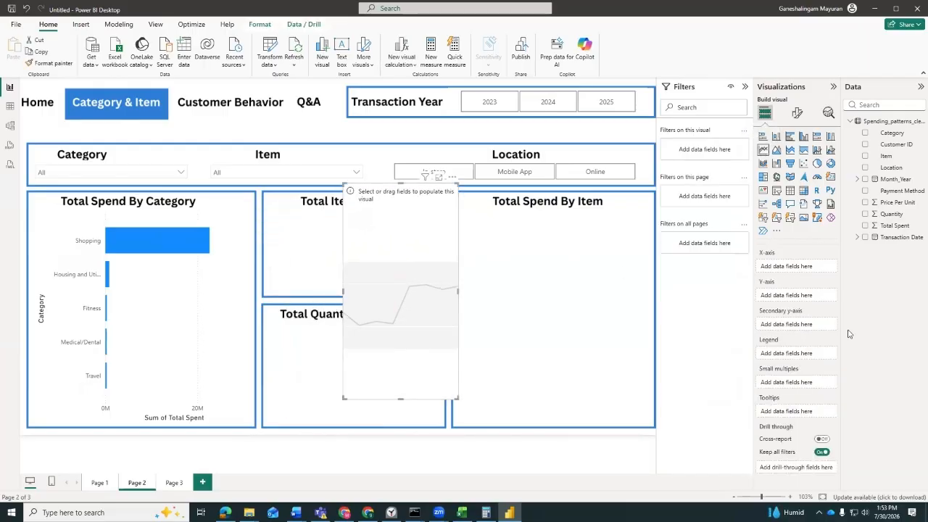
pyautogui.moveTo(888, 241); pyautogui.dragTo(815, 274)
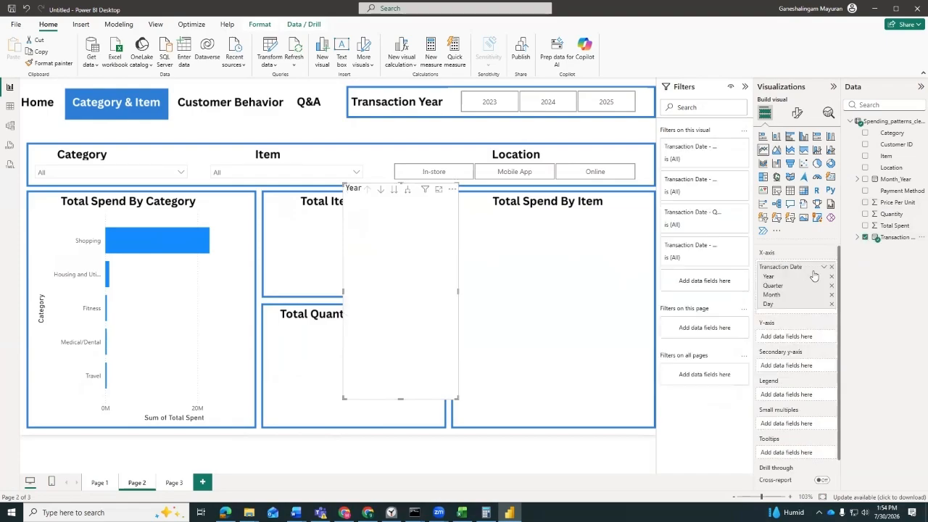
pyautogui.click(832, 304)
pyautogui.click(832, 295)
pyautogui.click(832, 285)
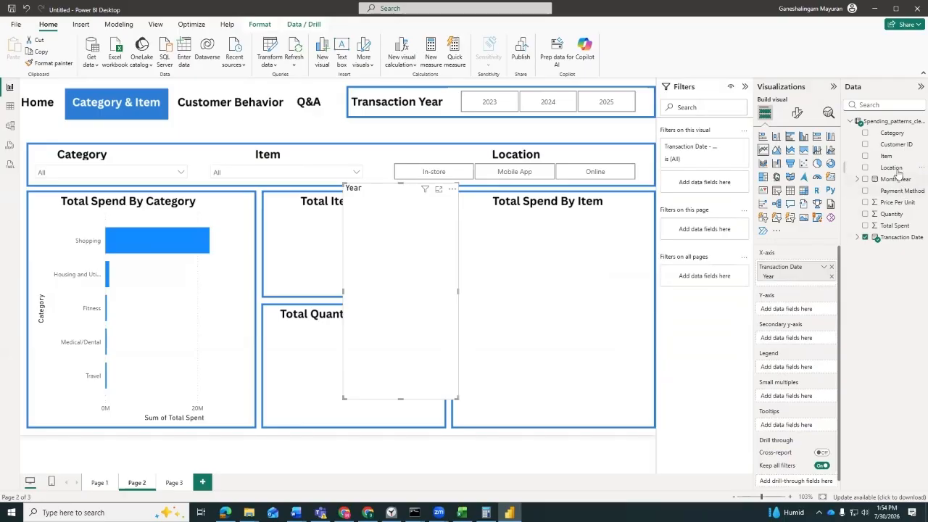
pyautogui.moveTo(888, 156); pyautogui.dragTo(805, 311)
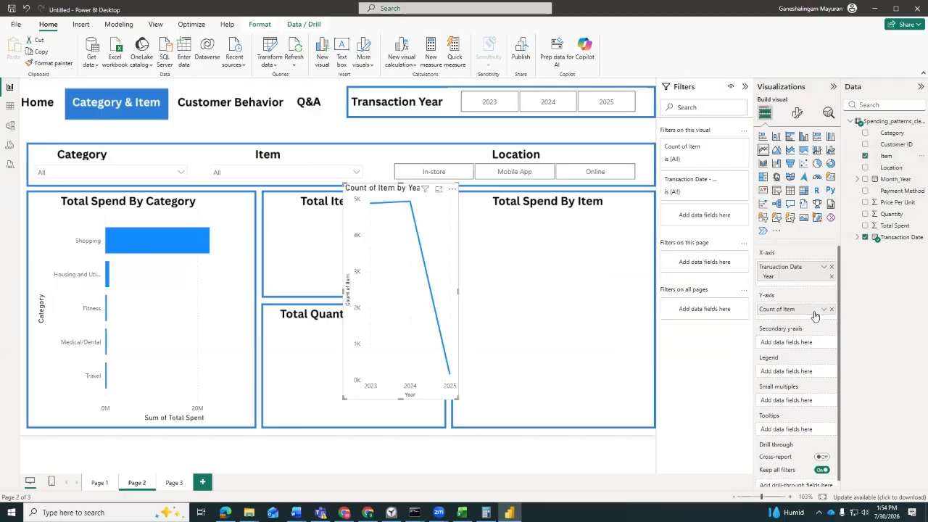
# Shrink and move the line chart so it fits inside the Total Item By Year frame below its heading
pyautogui.click(403, 398)
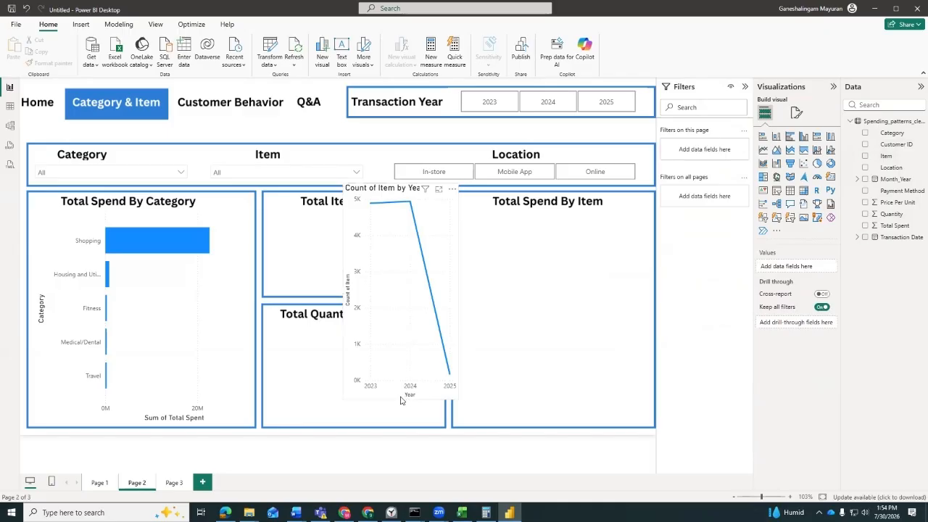
pyautogui.click(391, 398)
pyautogui.moveTo(400, 399); pyautogui.dragTo(412, 286)
pyautogui.moveTo(422, 246)
pyautogui.mouseDown()
pyautogui.moveTo(360, 256)
pyautogui.moveTo(433, 251)
pyautogui.mouseUp()
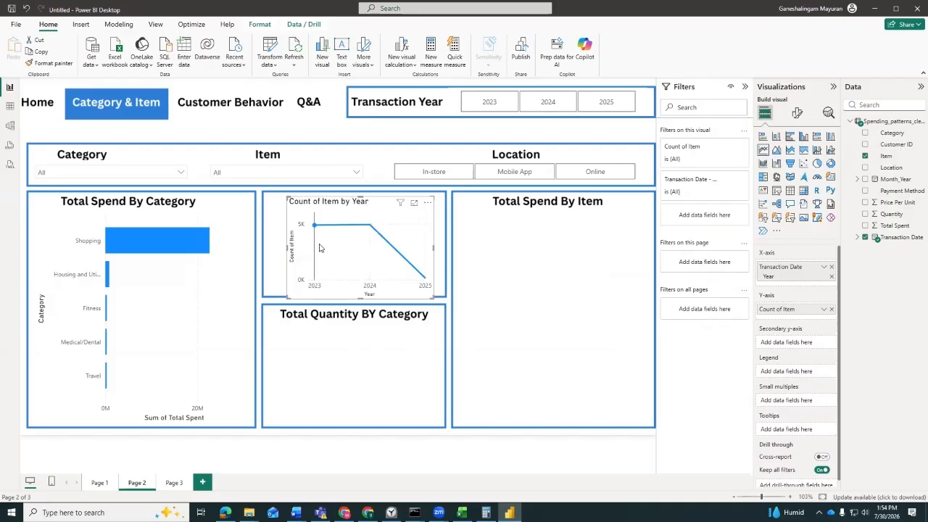
pyautogui.moveTo(375, 239)
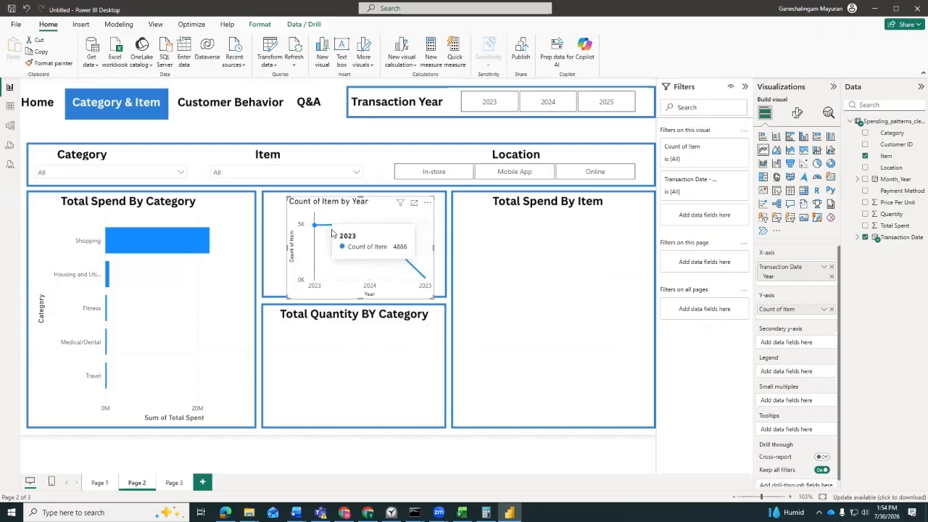
pyautogui.moveTo(413, 288)
pyautogui.moveTo(361, 298); pyautogui.dragTo(362, 281)
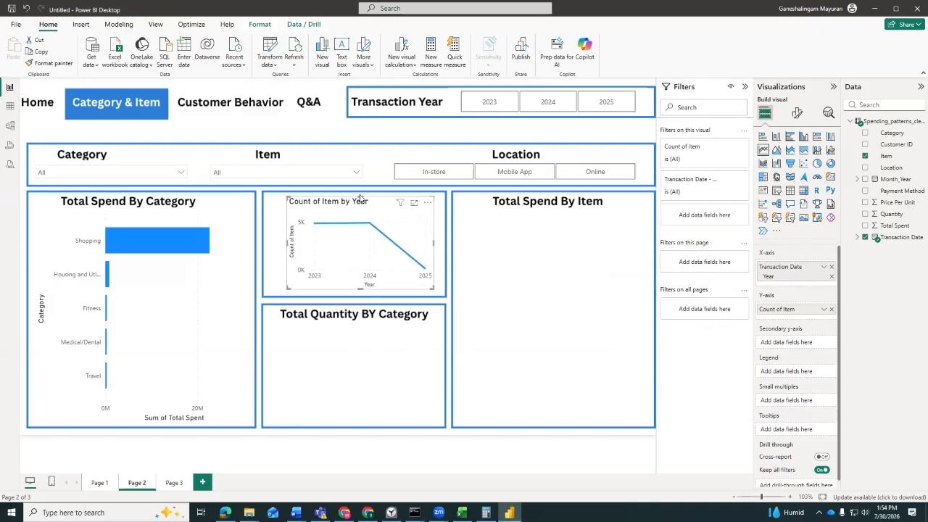
pyautogui.moveTo(360, 196); pyautogui.dragTo(360, 208)
pyautogui.moveTo(278, 249); pyautogui.dragTo(268, 249)
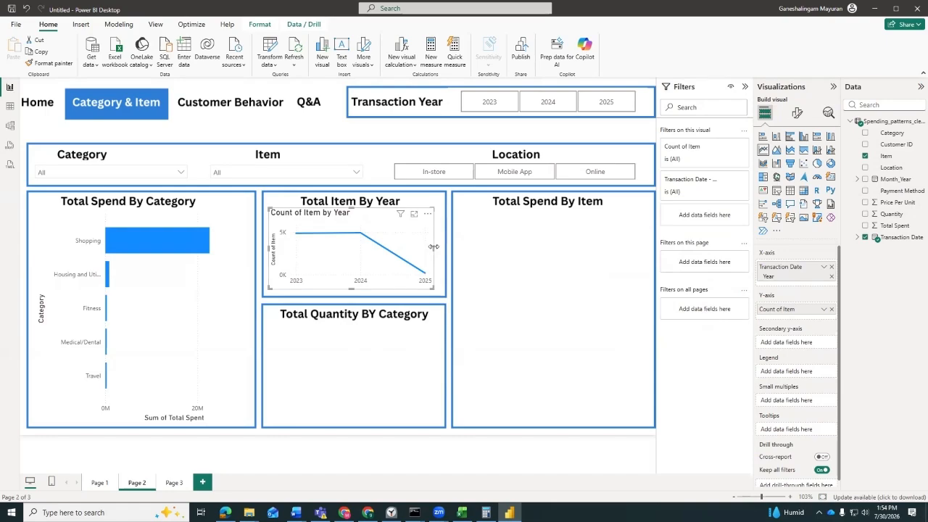
pyautogui.moveTo(433, 248); pyautogui.dragTo(442, 247)
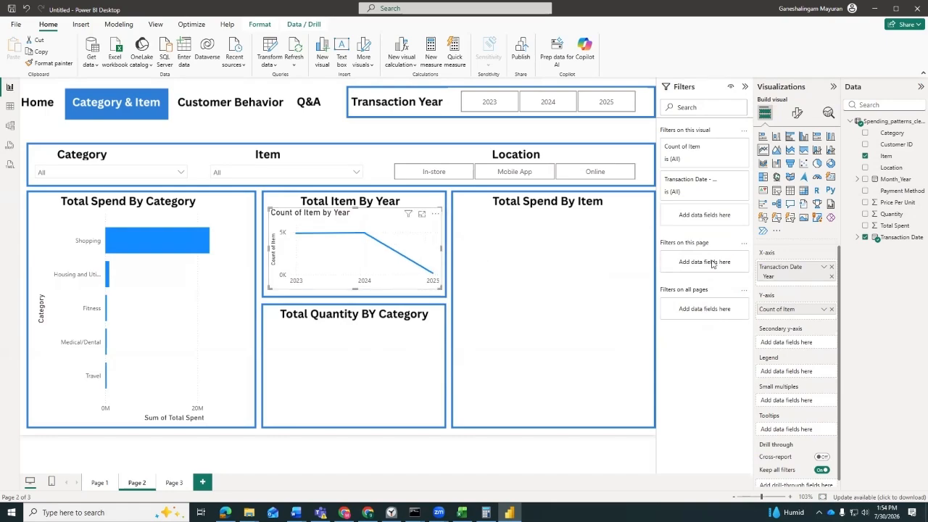
# Turn off the line chart's built-in title, extend the chart slightly downward within its frame, and deselect it
pyautogui.click(796, 114)
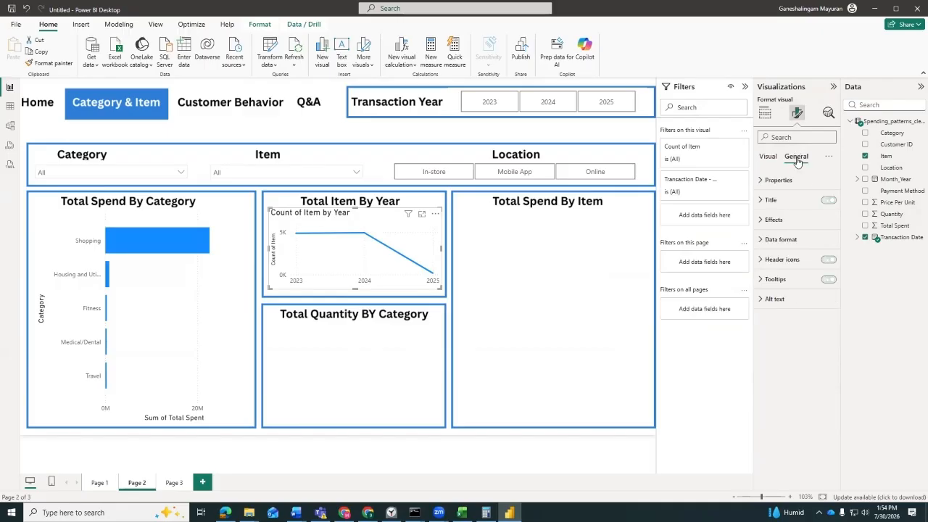
pyautogui.click(828, 200)
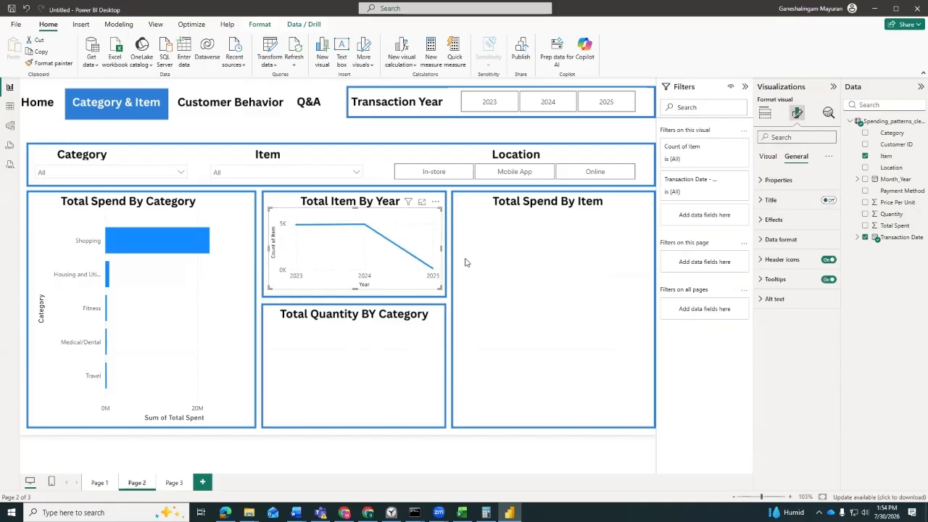
pyautogui.click(466, 263)
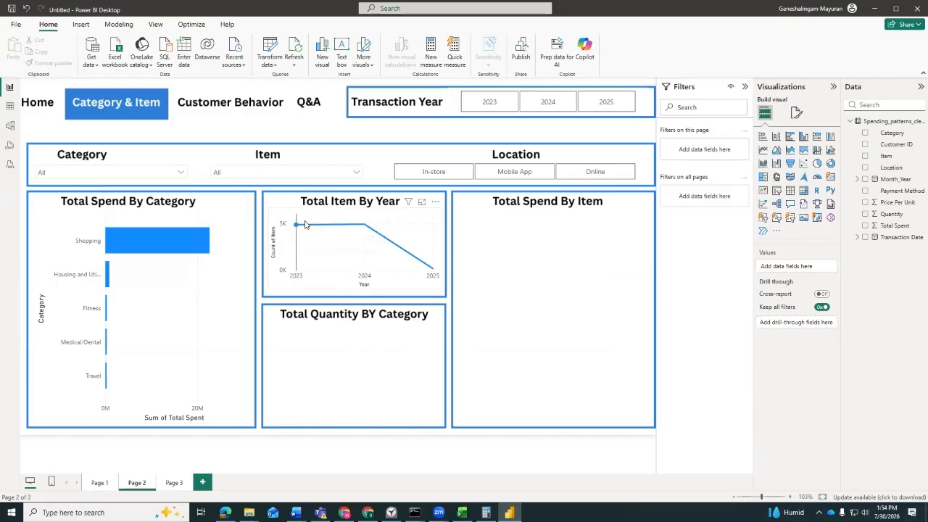
pyautogui.click(426, 270)
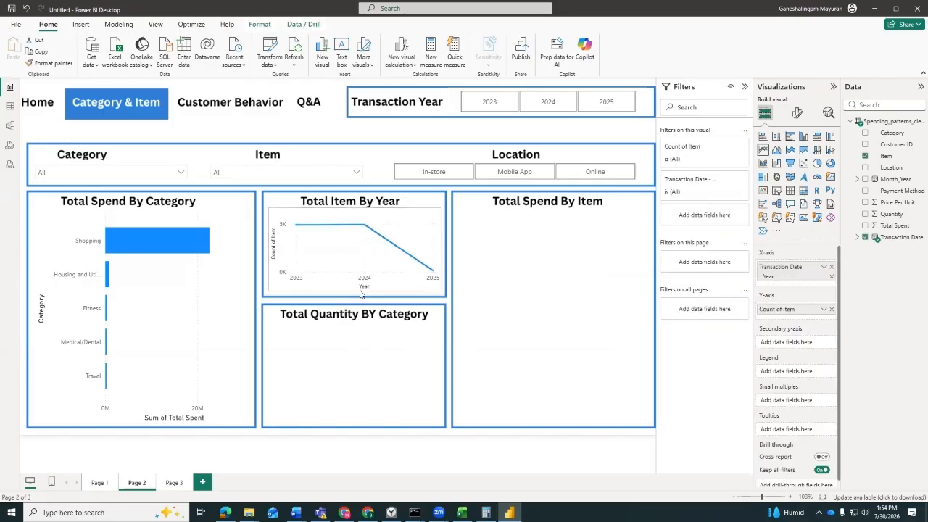
pyautogui.click(495, 292)
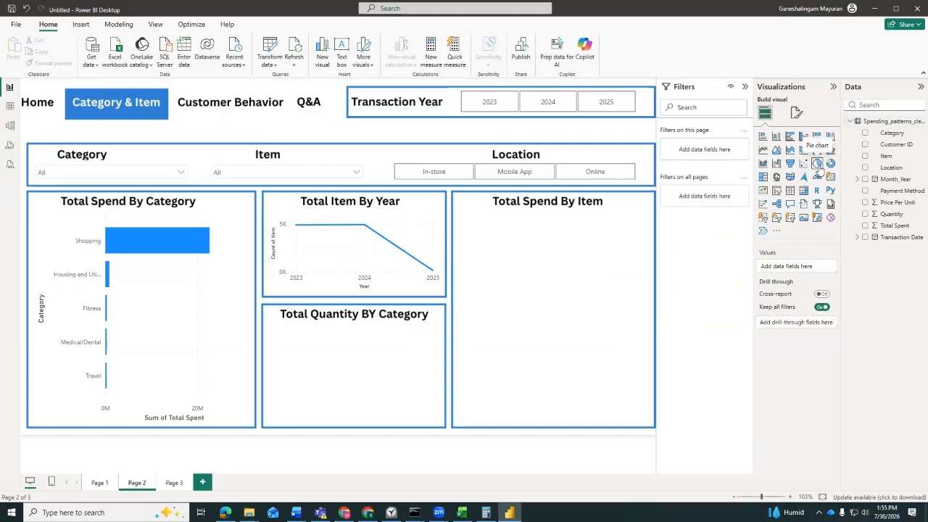
# Add a pie chart in the Total Quantity BY Category frame with Category as the legend and Quantity as the values
pyautogui.click(817, 163)
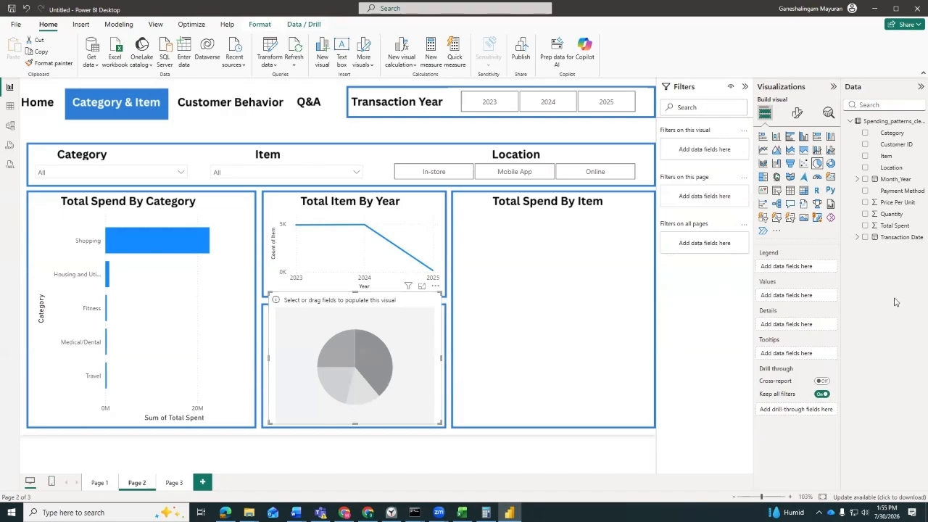
pyautogui.moveTo(907, 134); pyautogui.dragTo(821, 270)
pyautogui.moveTo(907, 216); pyautogui.dragTo(821, 304)
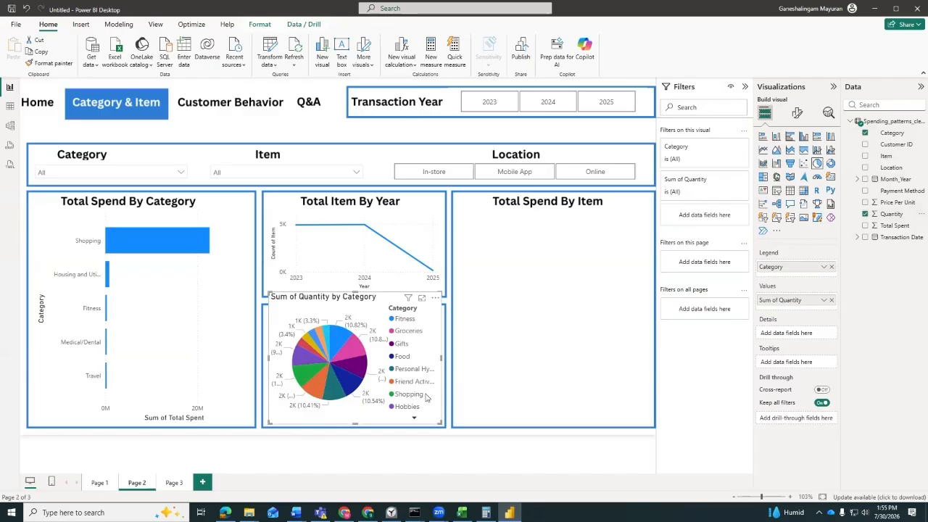
# Enlarge the pie chart beyond its frame to inspect its slice labels, and briefly view Page 1 before returning to Page 2
pyautogui.moveTo(442, 426); pyautogui.dragTo(498, 434)
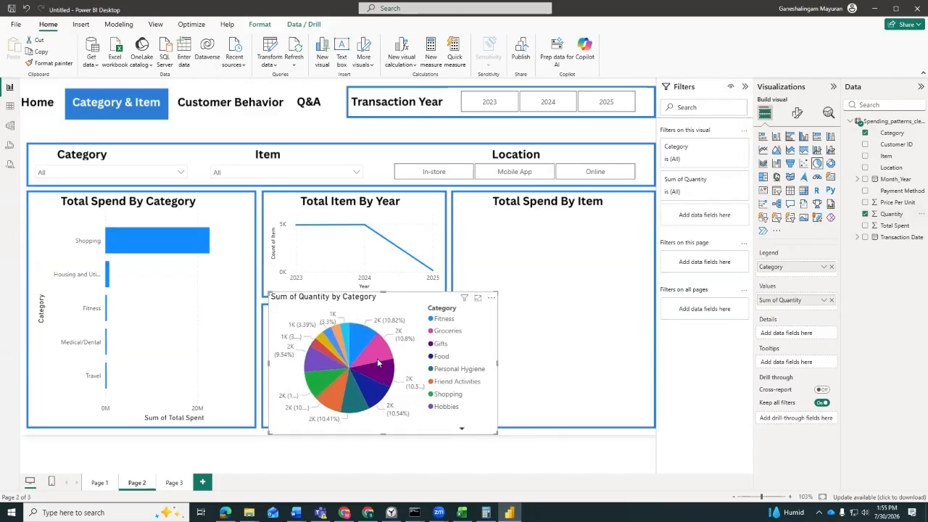
pyautogui.moveTo(370, 341)
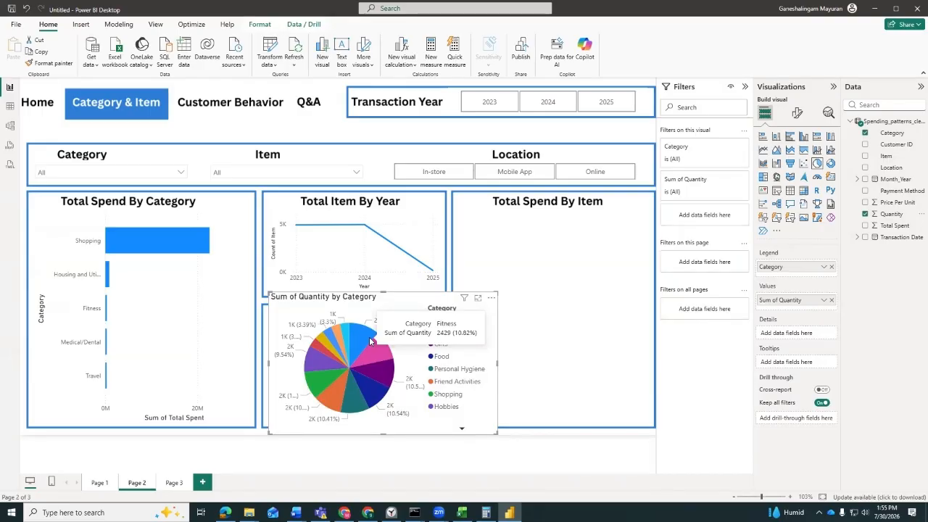
pyautogui.click(98, 483)
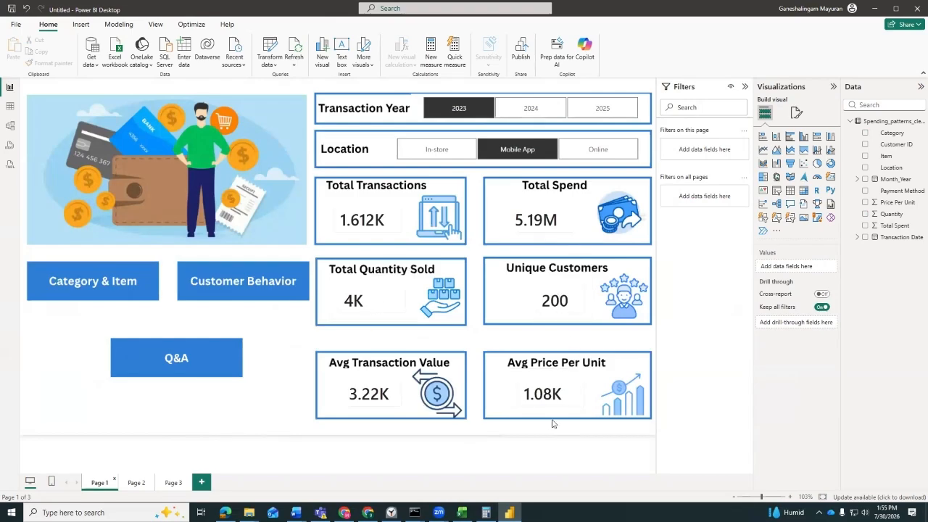
pyautogui.click(136, 483)
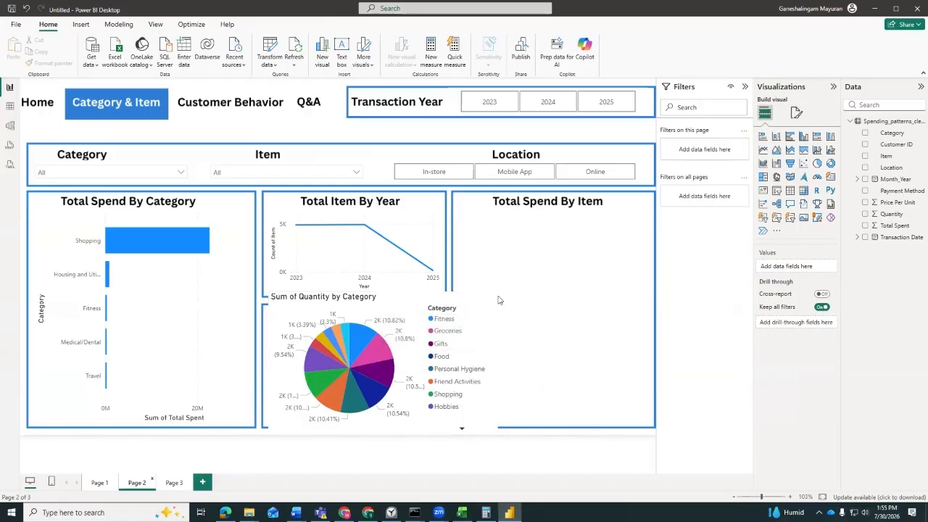
# Turn off the pie chart's legend and set its detail label contents to Category, percent of total
pyautogui.click(494, 429)
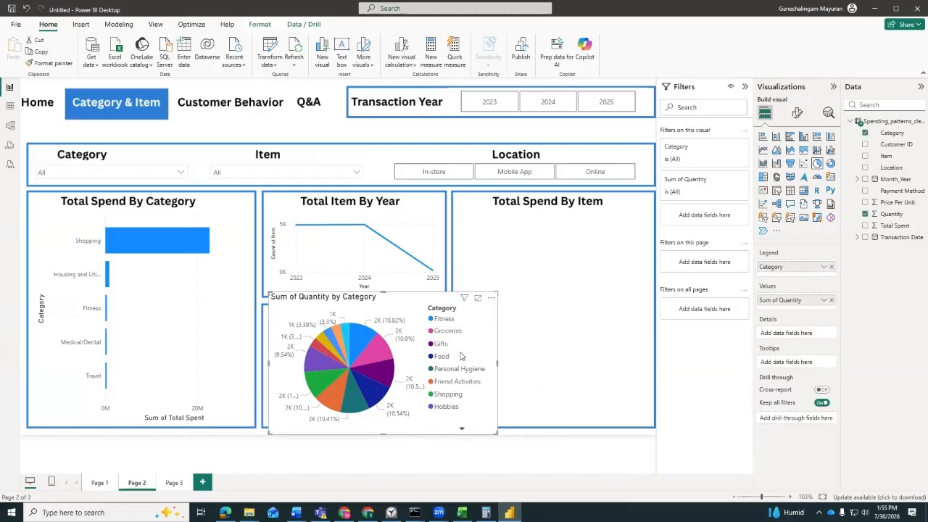
pyautogui.click(797, 113)
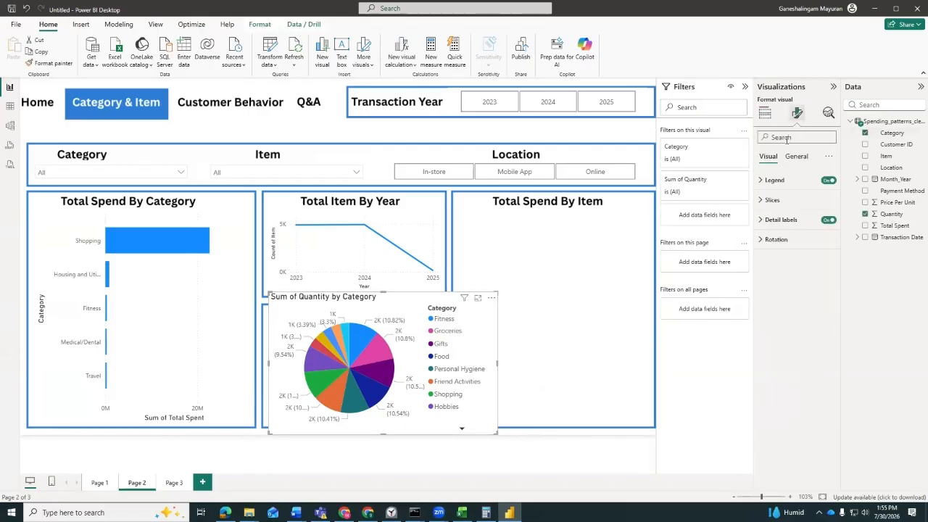
pyautogui.click(829, 181)
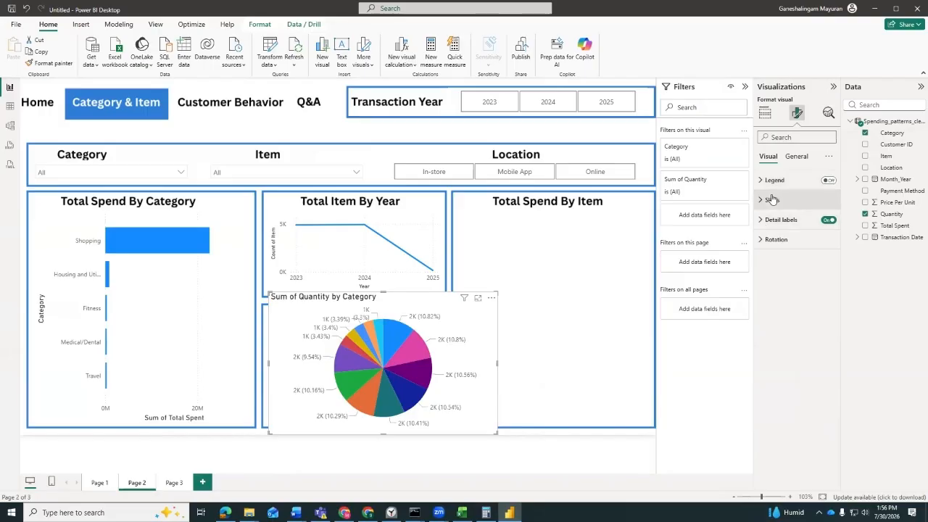
pyautogui.click(778, 220)
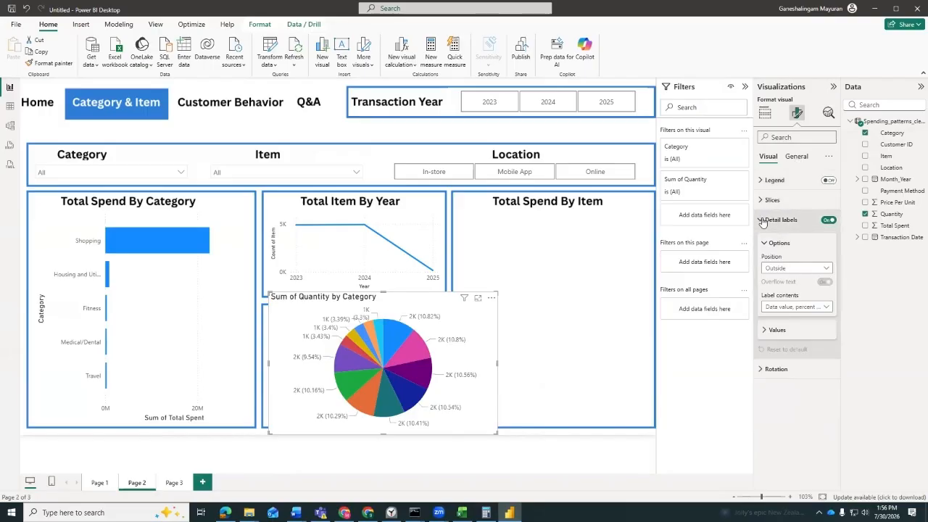
pyautogui.click(801, 307)
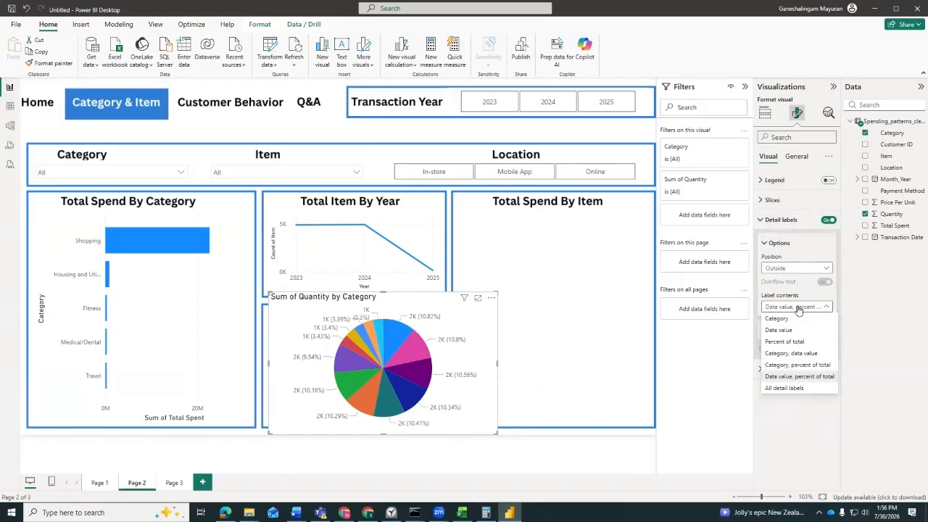
pyautogui.click(797, 366)
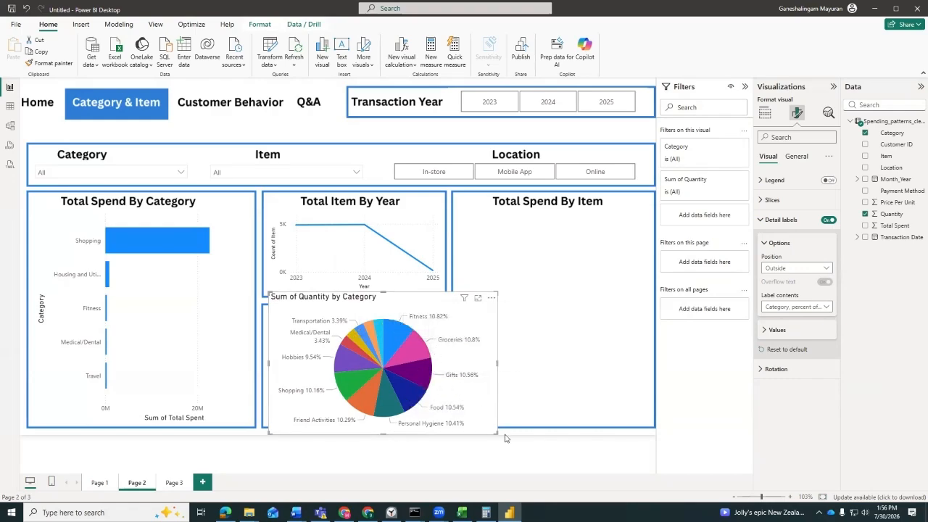
# Shrink the pie chart to fit inside the Total Quantity BY Category frame below its heading, using the frame's full width
pyautogui.moveTo(498, 435); pyautogui.dragTo(428, 418)
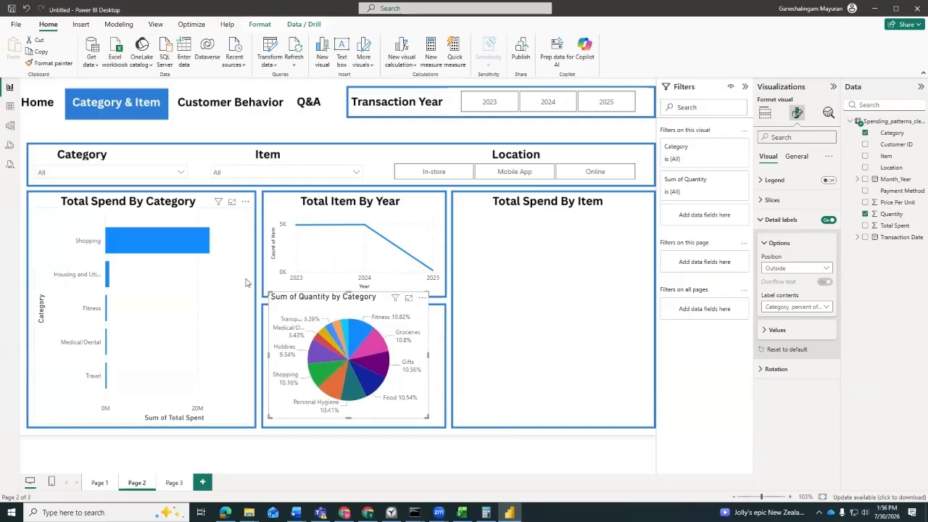
pyautogui.moveTo(268, 294); pyautogui.dragTo(271, 329)
pyautogui.moveTo(428, 371); pyautogui.dragTo(441, 372)
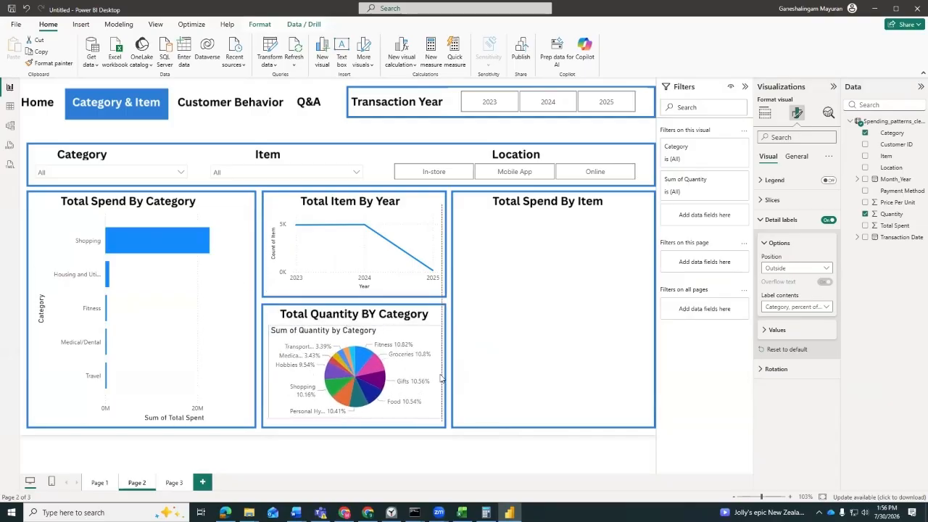
# Turn off the pie chart's built-in title and extend the chart slightly upward towards the frame heading
pyautogui.click(796, 156)
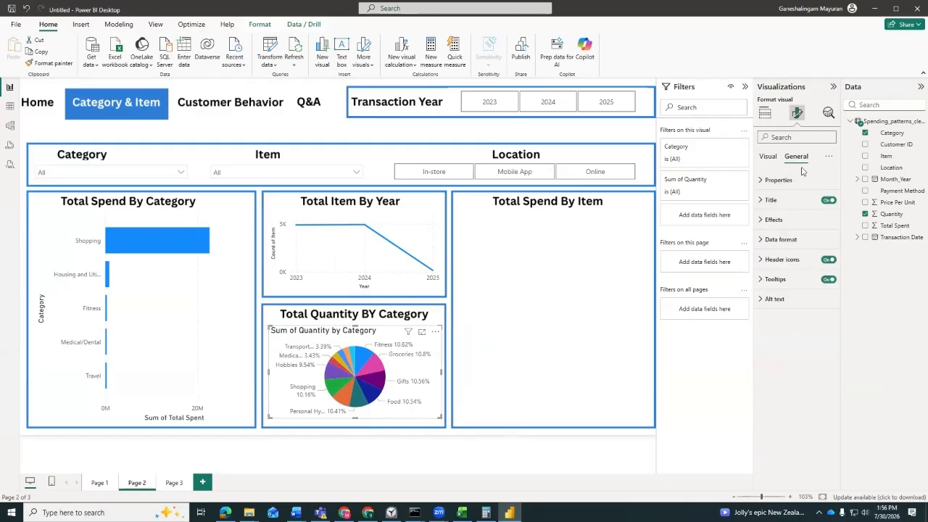
pyautogui.click(555, 341)
pyautogui.click(362, 381)
pyautogui.moveTo(354, 326); pyautogui.dragTo(354, 322)
pyautogui.click(375, 391)
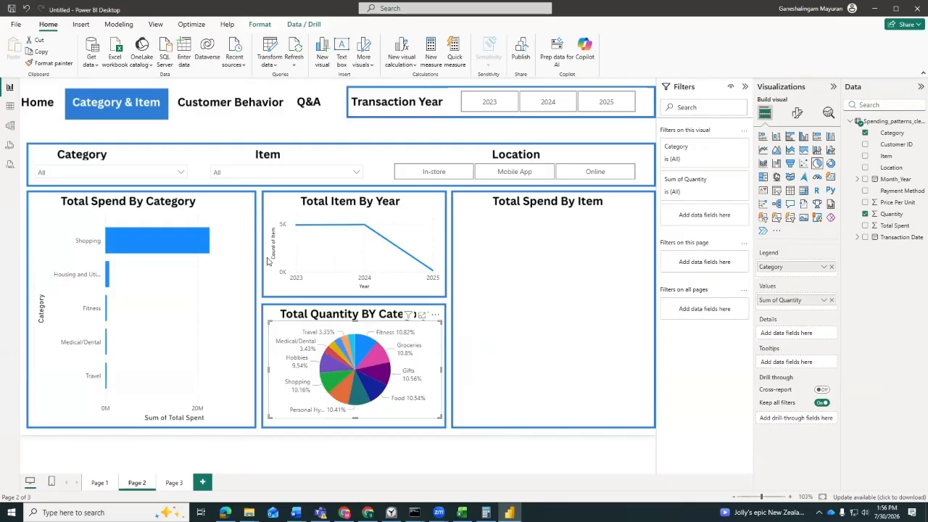
# Test how the pie chart filters the other visuals by selecting several category slices, and clear the selection
pyautogui.click(336, 383)
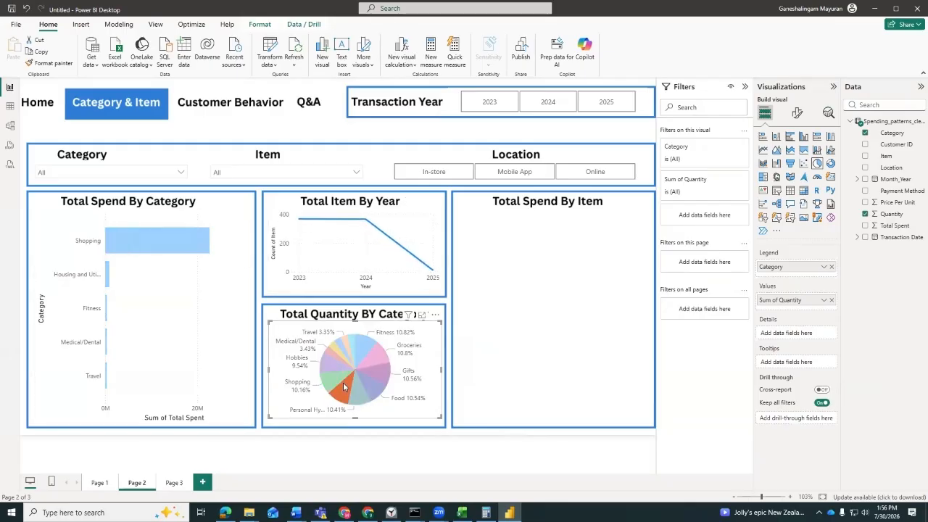
pyautogui.click(338, 356)
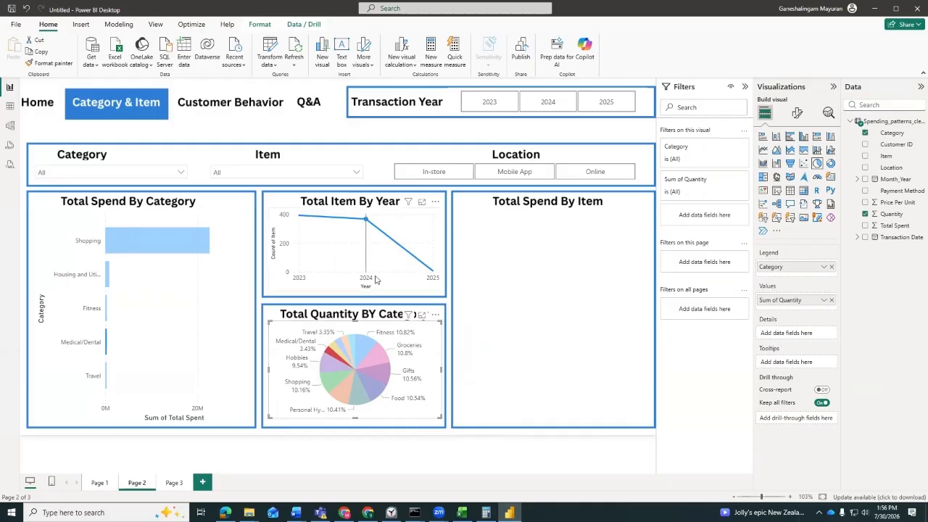
pyautogui.click(360, 345)
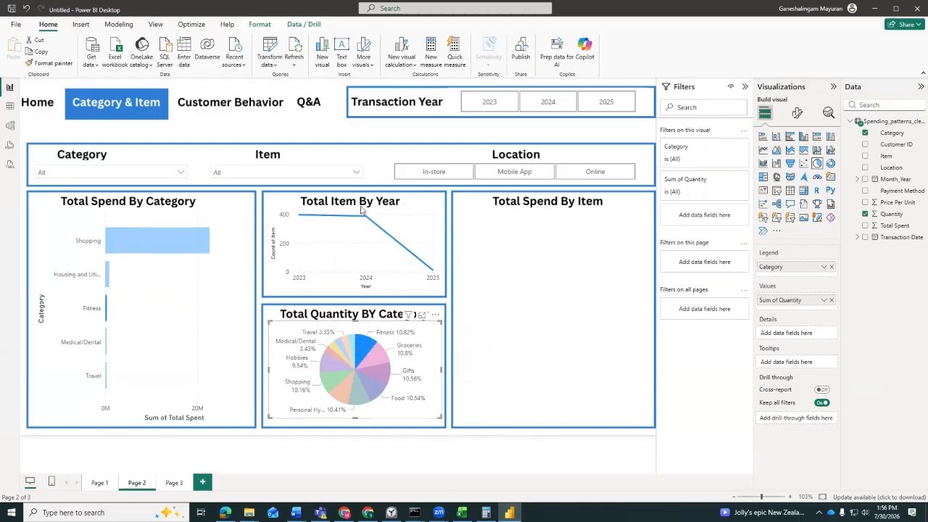
pyautogui.click(352, 344)
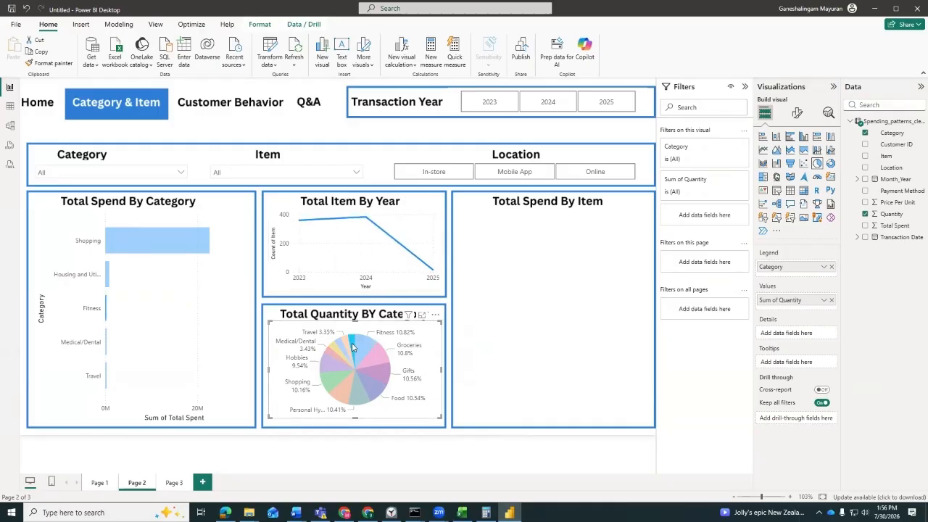
pyautogui.click(366, 350)
pyautogui.click(367, 352)
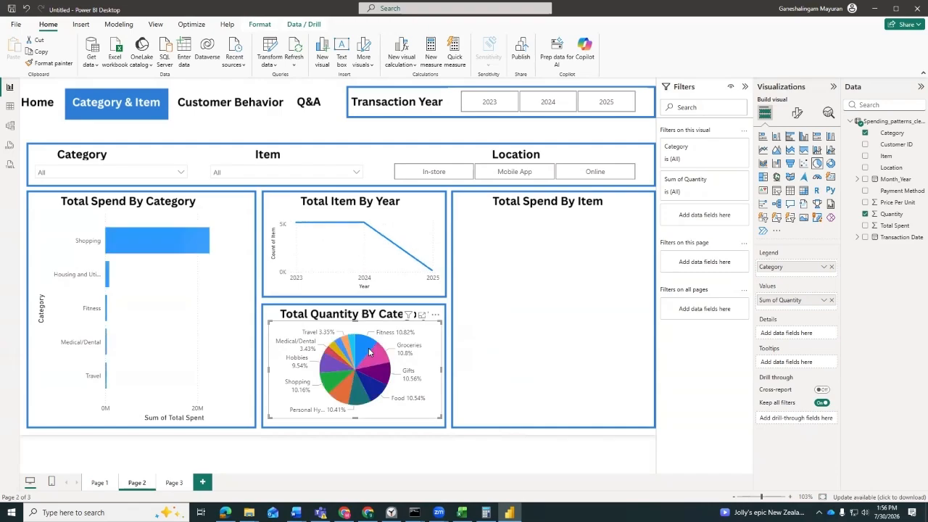
# Extend the pie chart slightly downward within its frame and deselect it
pyautogui.click(509, 384)
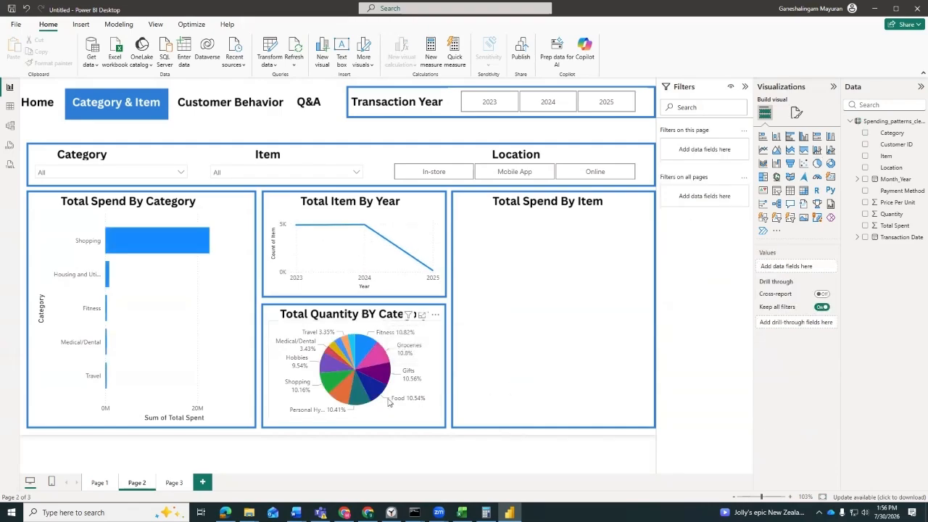
pyautogui.click(363, 416)
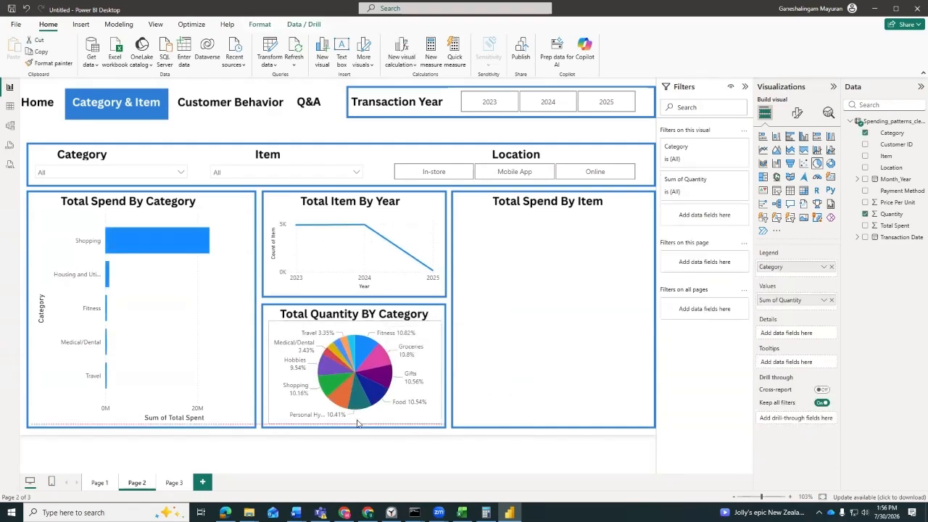
pyautogui.click(596, 376)
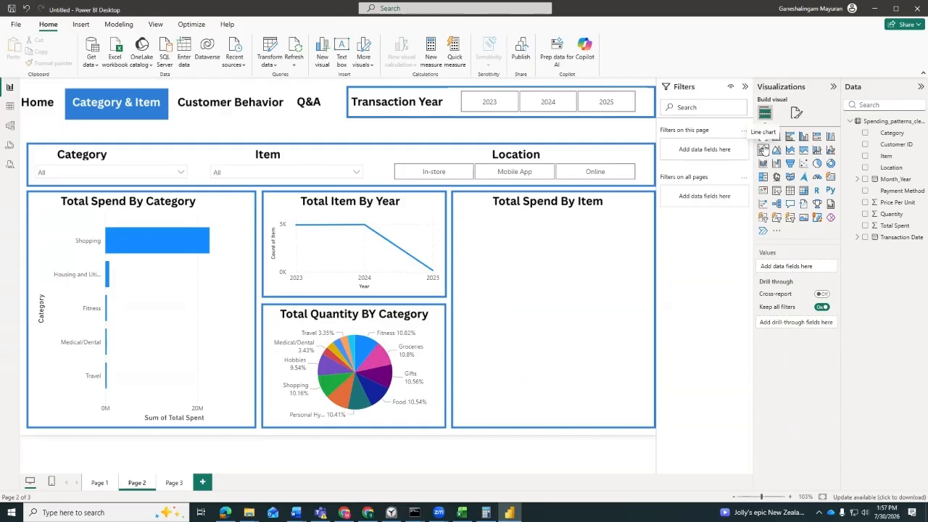
# Add a clustered bar chart and size it to fit inside the Total Spend By Item frame, keeping the pie chart in its place
pyautogui.click(763, 137)
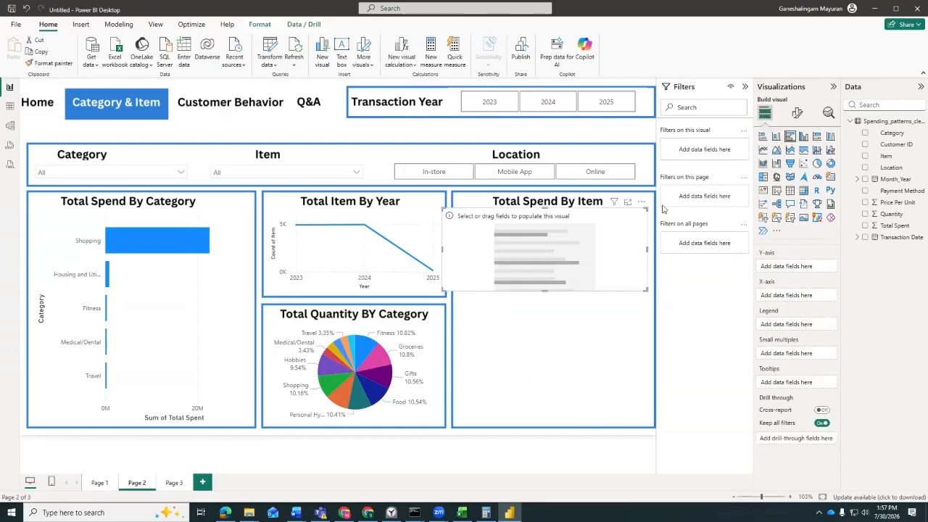
pyautogui.moveTo(512, 253)
pyautogui.mouseDown()
pyautogui.moveTo(505, 280)
pyautogui.moveTo(511, 259)
pyautogui.mouseUp()
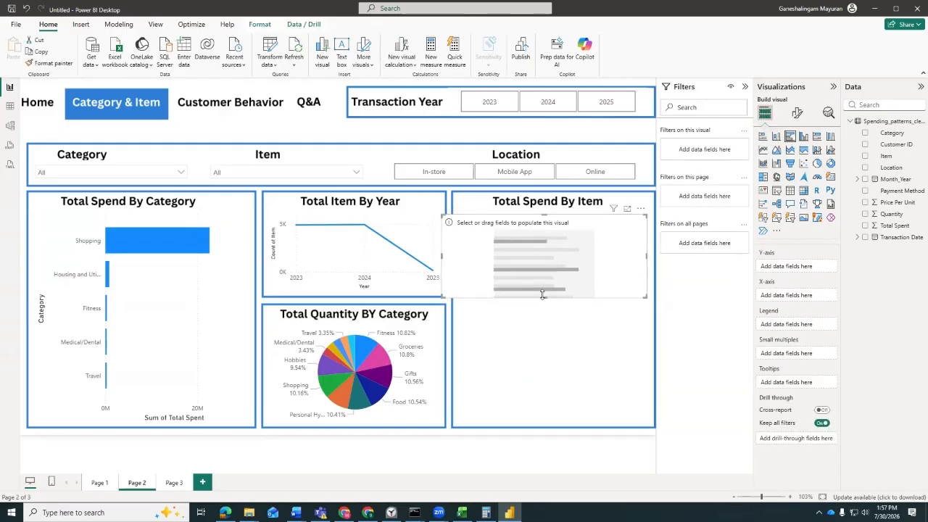
pyautogui.moveTo(542, 295); pyautogui.dragTo(545, 412)
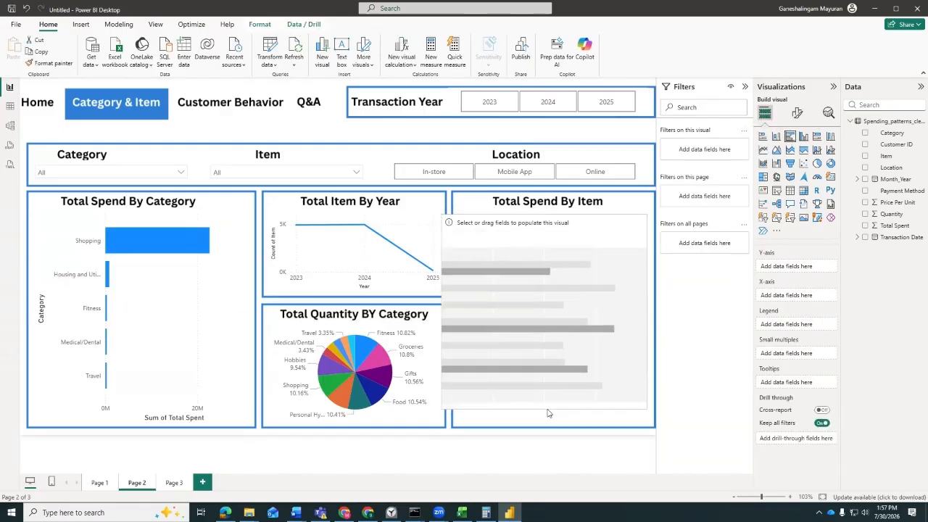
pyautogui.click(448, 314)
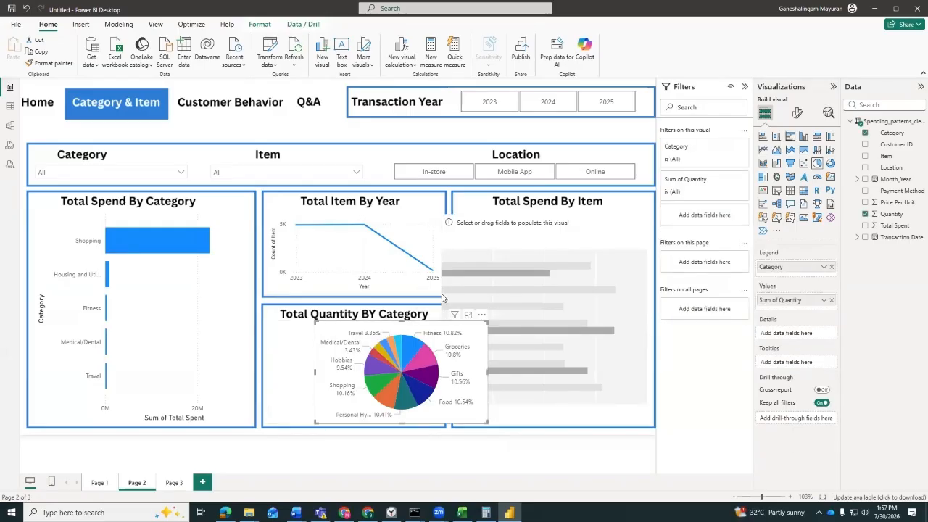
pyautogui.hotkey('ctrl', 'z')
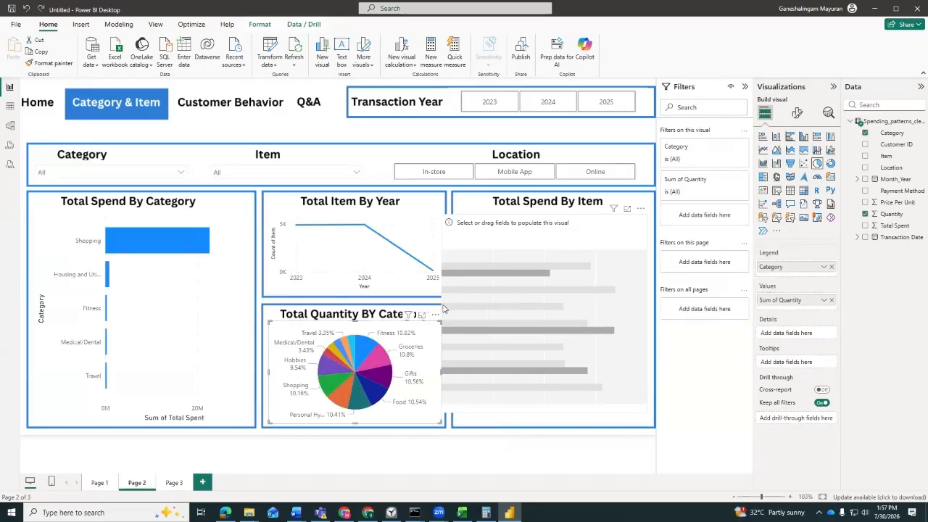
pyautogui.click(534, 258)
pyautogui.moveTo(443, 312); pyautogui.dragTo(460, 325)
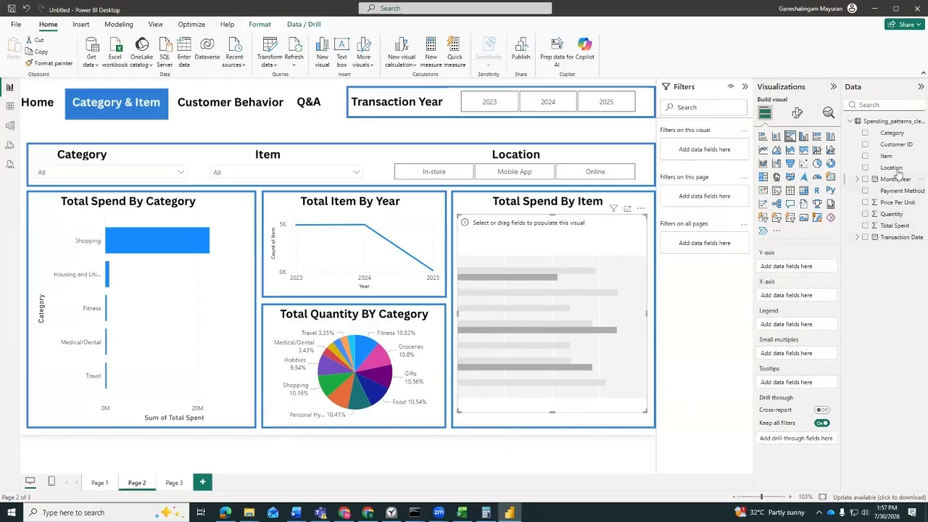
# Put Item on the new bar chart's Y-axis and the sum of Total Spent on its X-axis, and look through the plotted items
pyautogui.moveTo(902, 161); pyautogui.dragTo(816, 273)
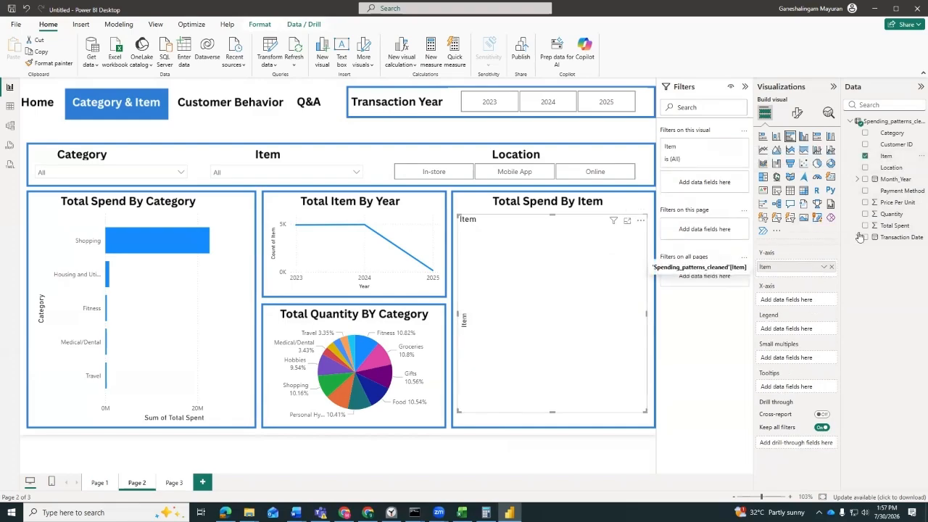
pyautogui.moveTo(892, 226); pyautogui.dragTo(794, 299)
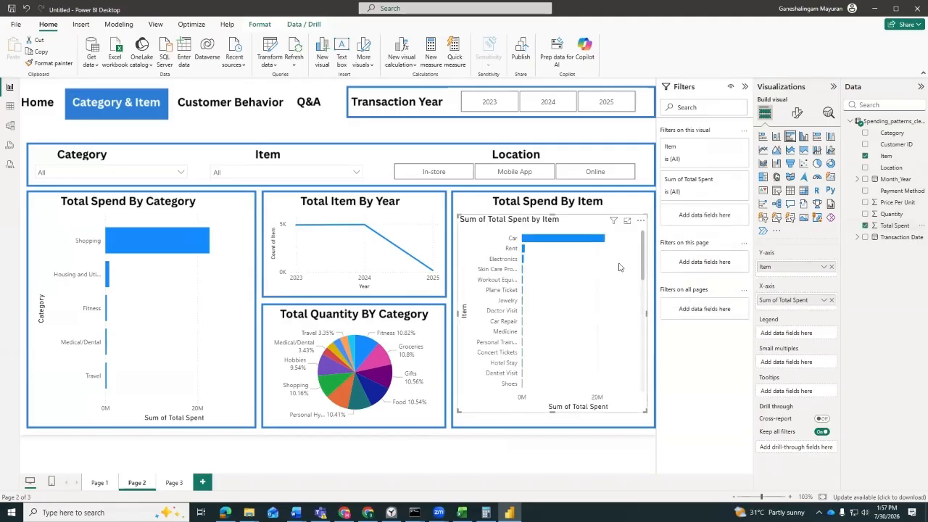
pyautogui.moveTo(644, 272); pyautogui.dragTo(646, 401)
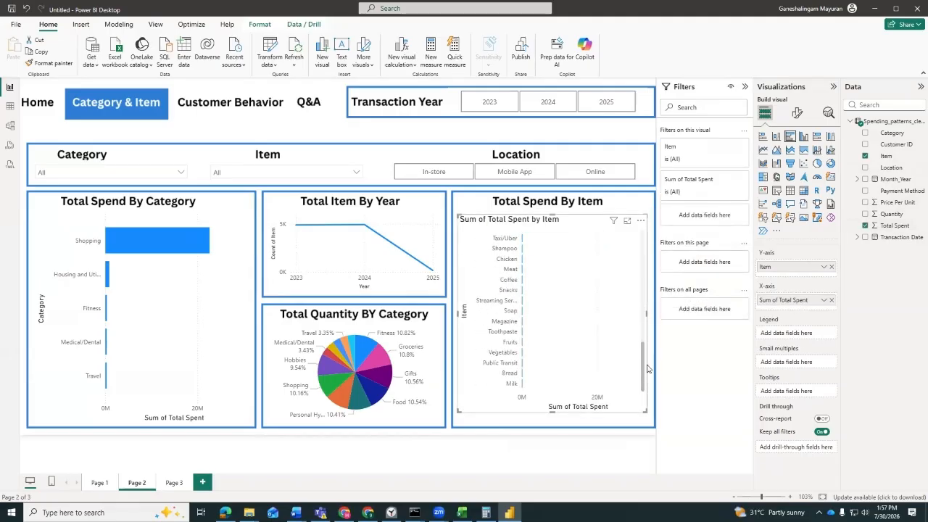
# Filter the Total Spend By Item bar chart to the top 5 items by sum of Total Spent
pyautogui.click(143, 267)
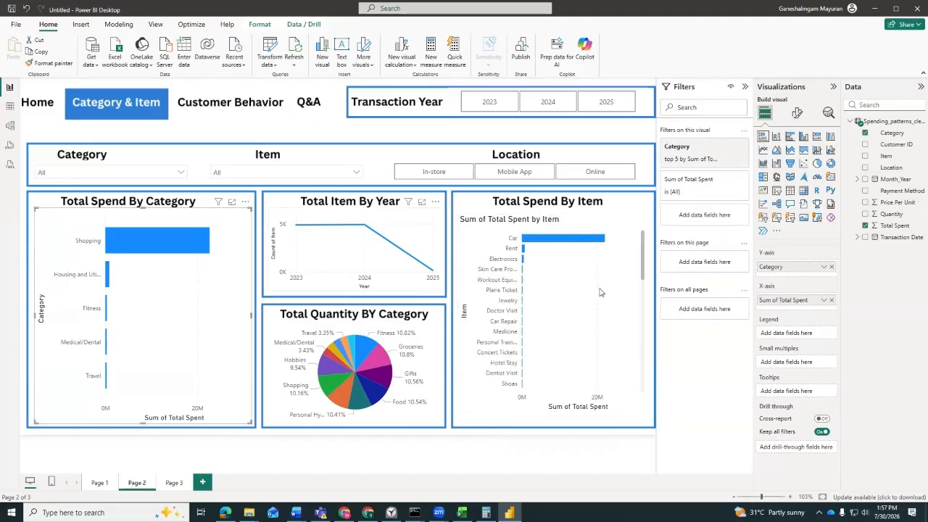
pyautogui.moveTo(642, 279); pyautogui.dragTo(653, 239)
pyautogui.click(551, 323)
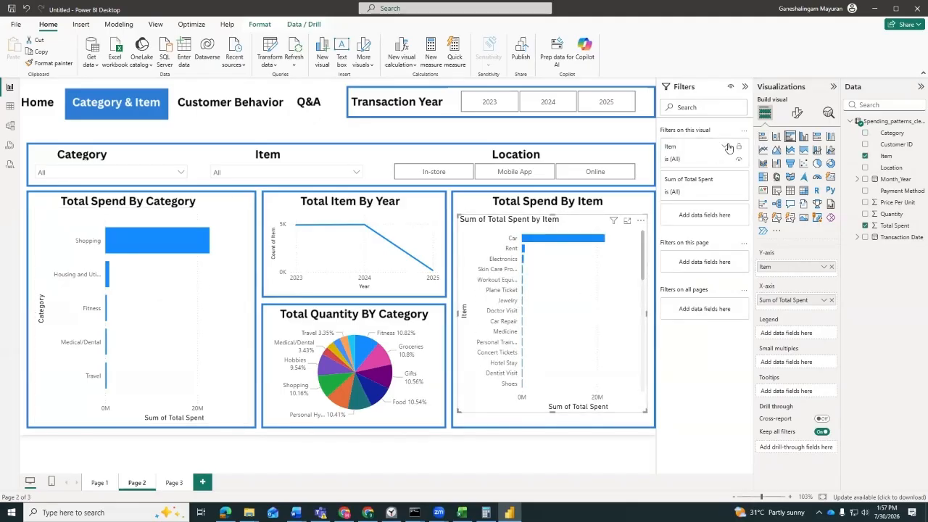
pyautogui.click(745, 86)
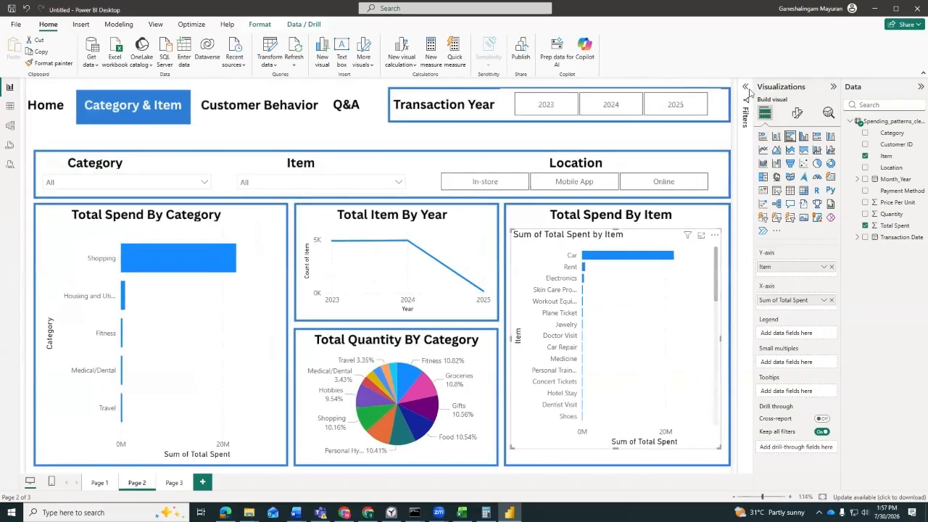
pyautogui.click(746, 87)
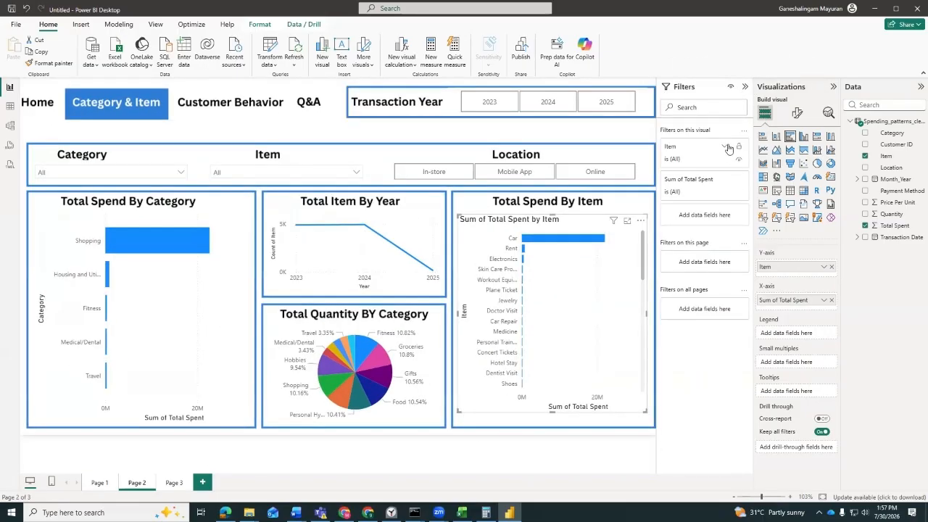
pyautogui.click(723, 147)
pyautogui.click(681, 186)
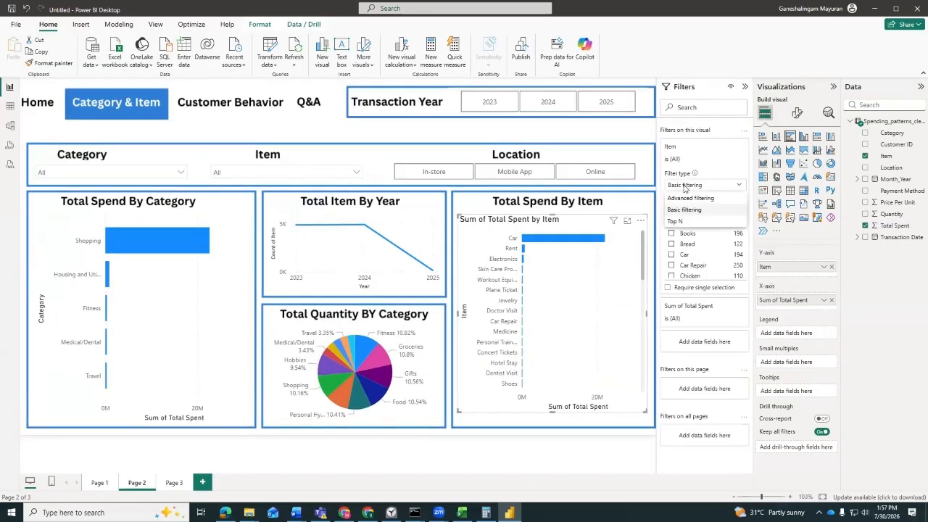
pyautogui.click(678, 221)
pyautogui.click(719, 209)
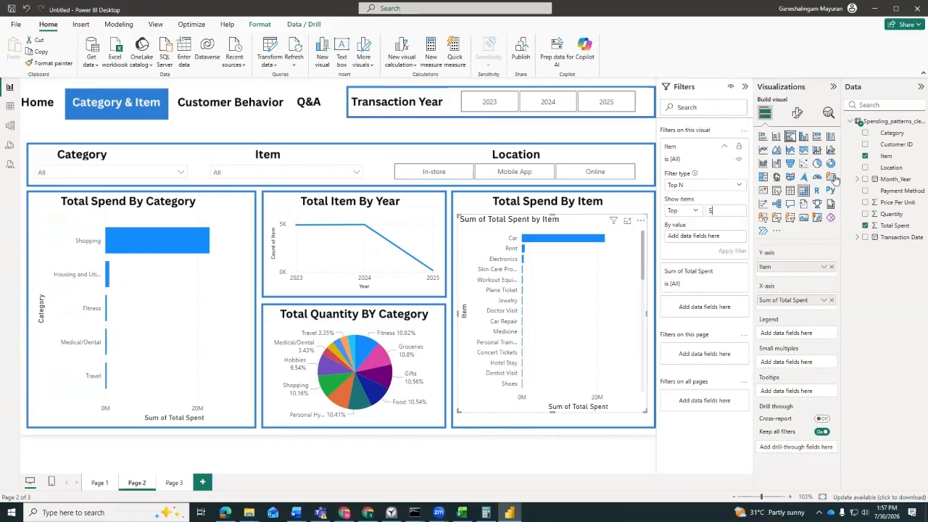
pyautogui.moveTo(902, 229); pyautogui.dragTo(731, 245)
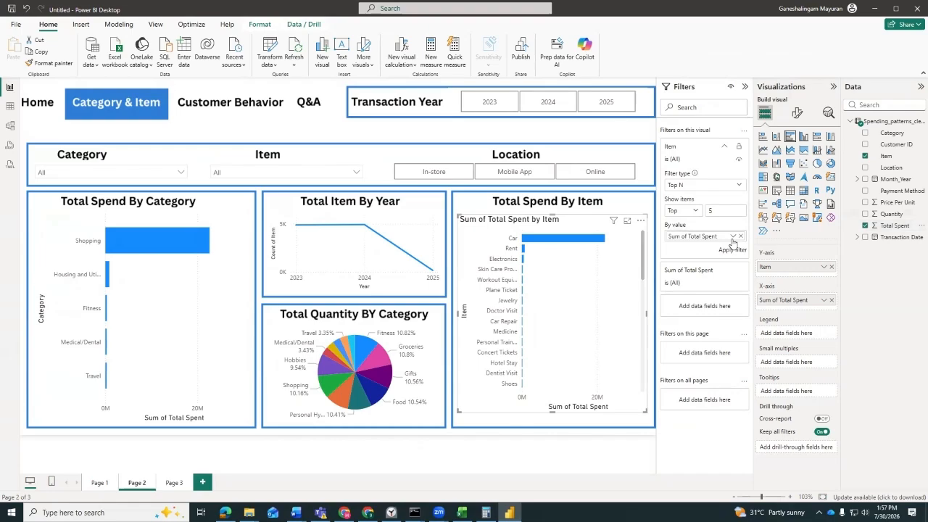
pyautogui.click(734, 250)
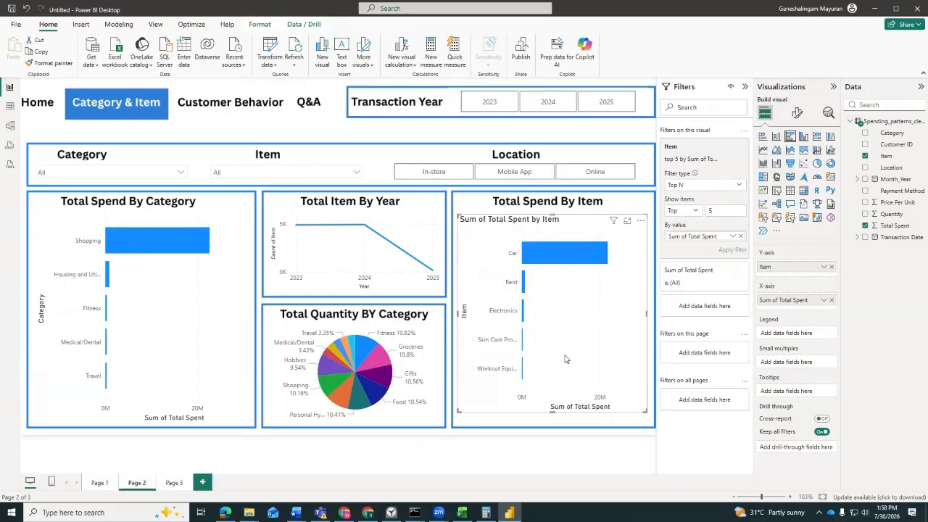
# Hide the item bar chart's title and enlarge the chart to fill the Total Spend By Item frame, then deselect it
pyautogui.click(796, 113)
pyautogui.click(797, 157)
pyautogui.click(828, 199)
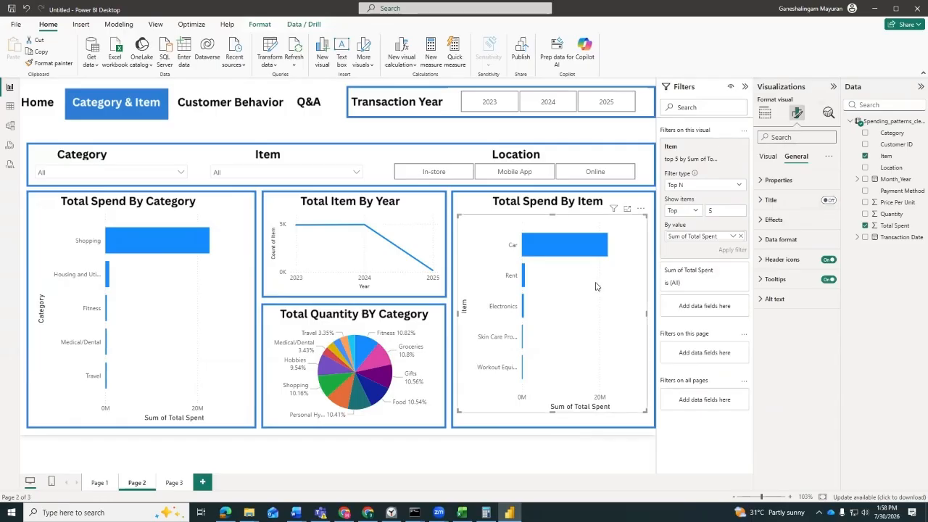
pyautogui.moveTo(552, 411); pyautogui.dragTo(554, 423)
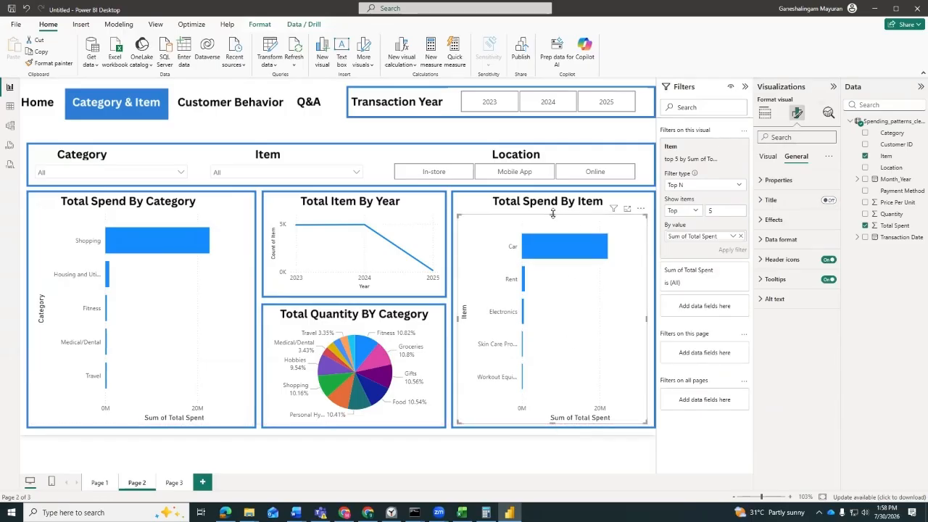
pyautogui.moveTo(554, 215); pyautogui.dragTo(554, 207)
pyautogui.moveTo(648, 318); pyautogui.dragTo(652, 319)
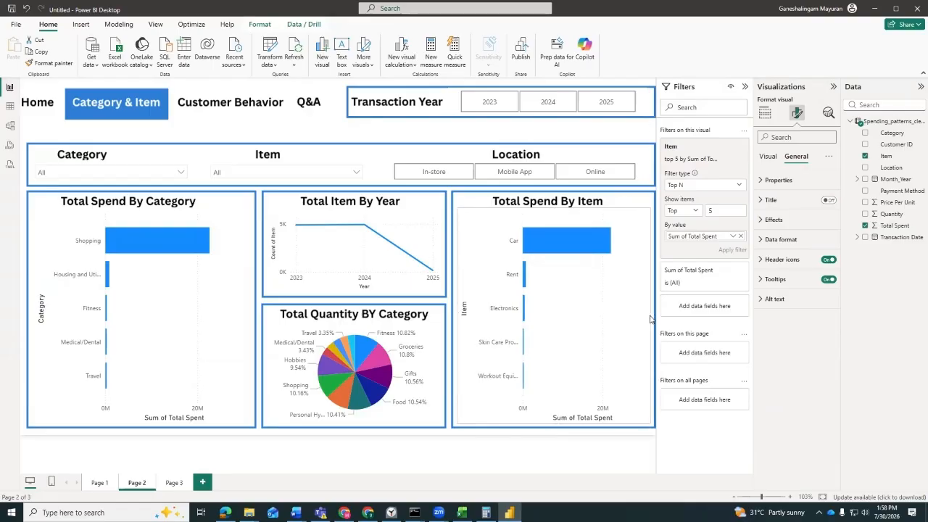
pyautogui.click(444, 433)
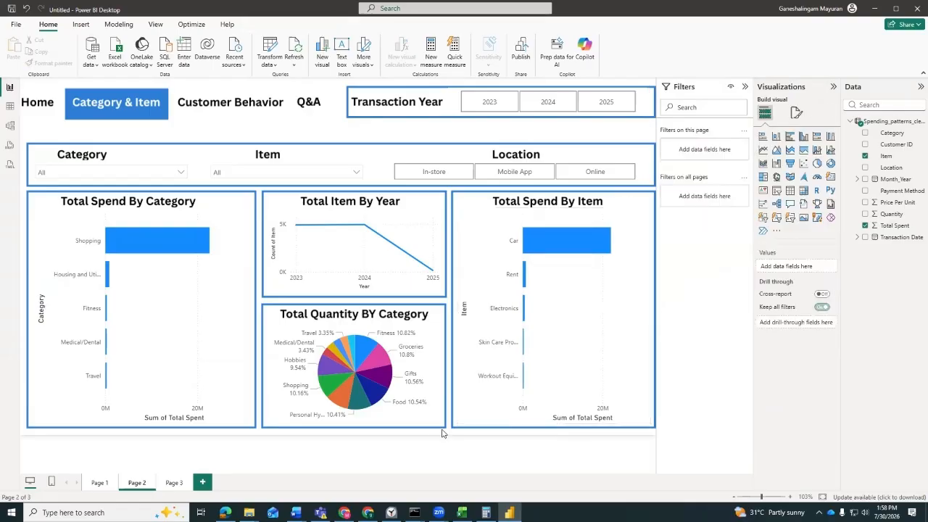
# Copy the Transaction Year slicer from the Category & Item page to the Customer Behavior page, keeping both slicers in sync
pyautogui.click(174, 484)
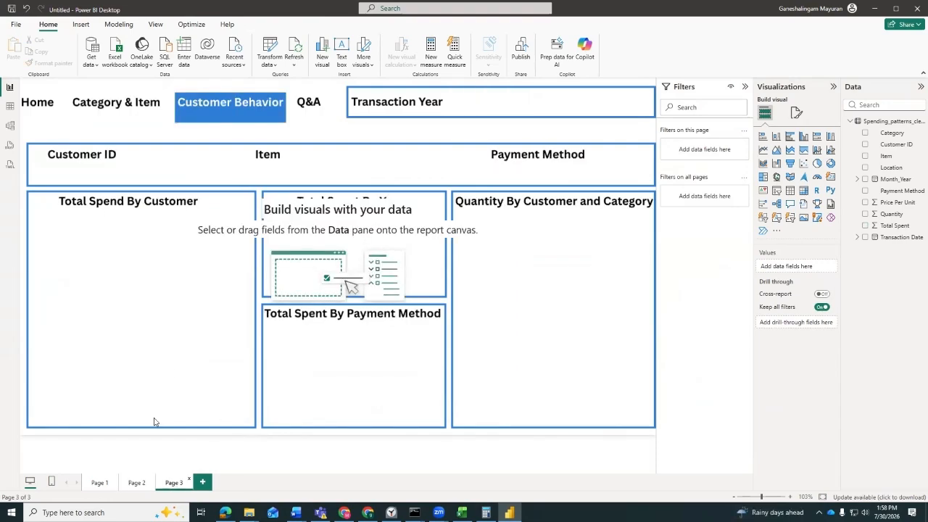
pyautogui.click(143, 483)
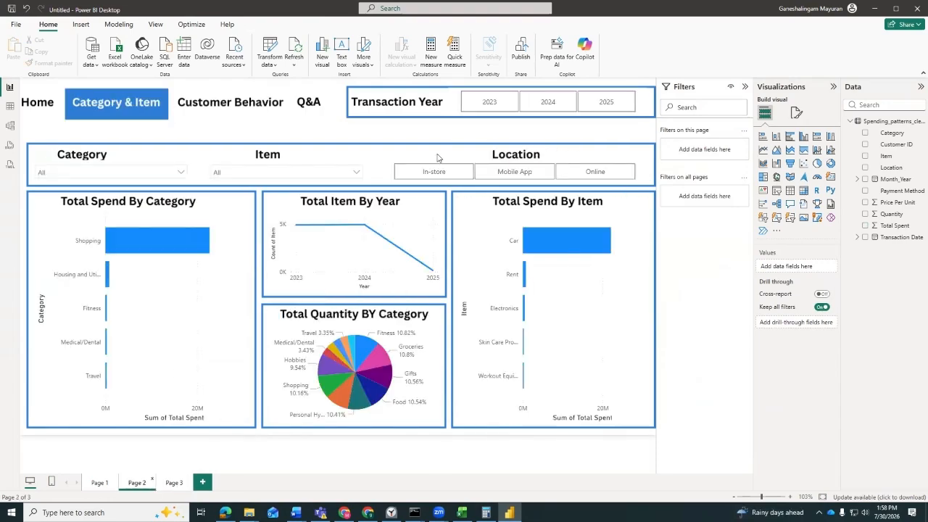
pyautogui.click(641, 108)
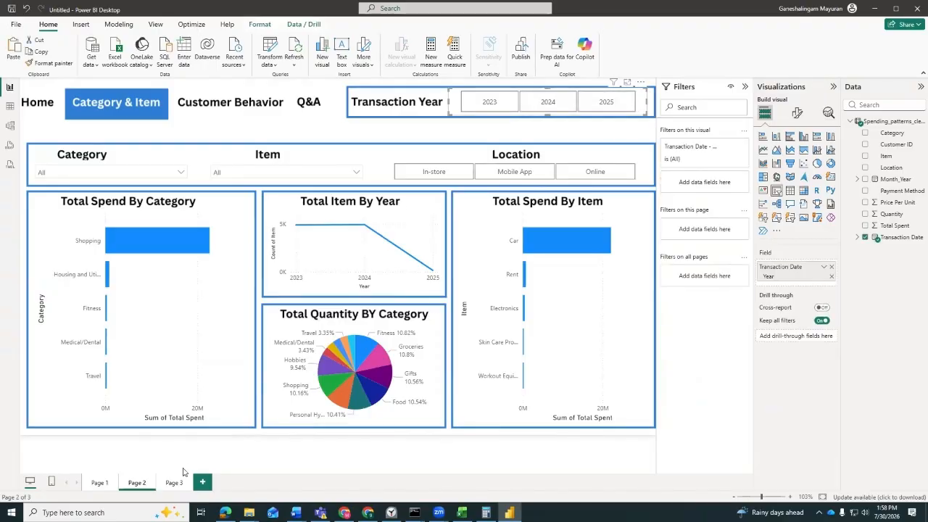
pyautogui.click(178, 481)
pyautogui.hotkey('ctrl', 'v')
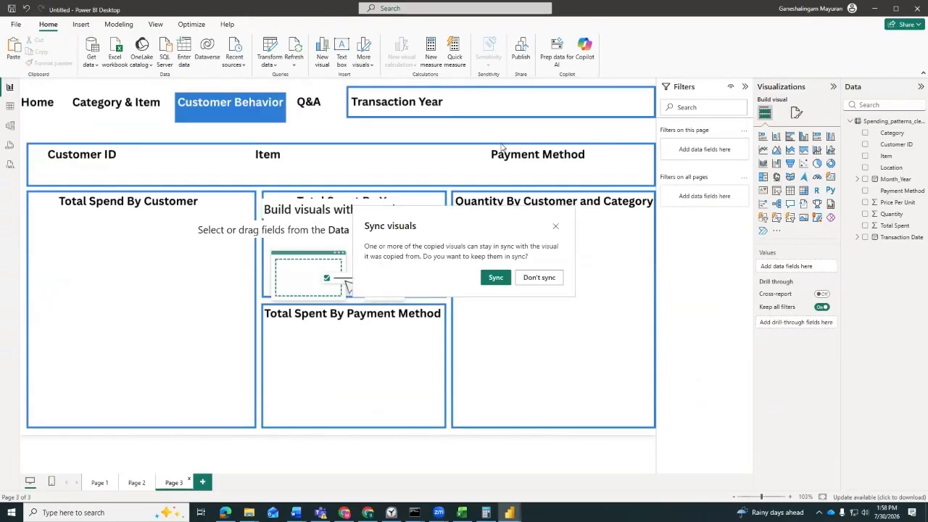
pyautogui.click(495, 276)
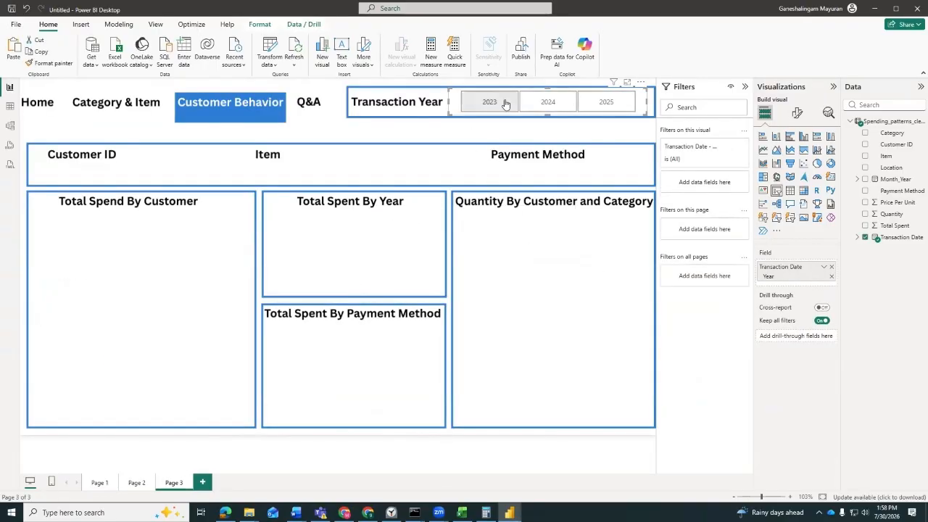
pyautogui.click(610, 138)
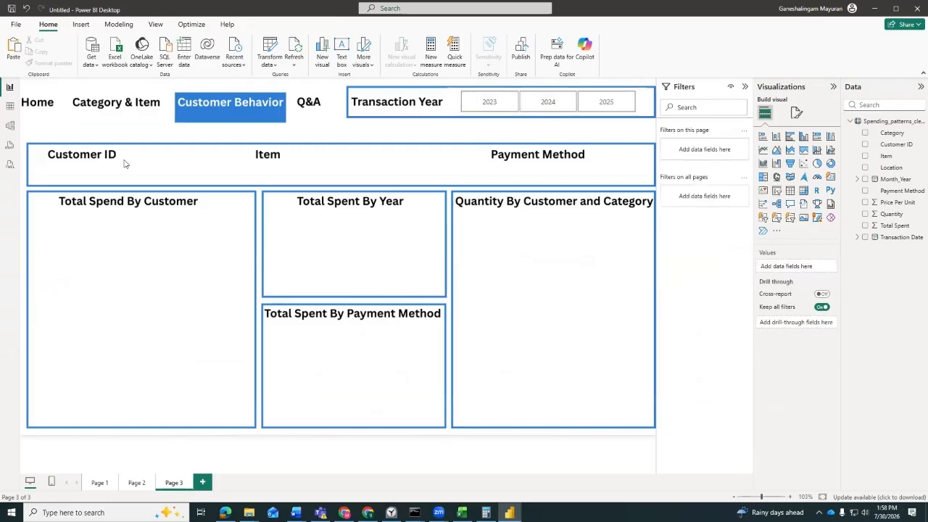
# Copy the Category slicer from Page 2 to the Customer Behavior page, closing the sync question without choosing an option
pyautogui.click(143, 486)
pyautogui.click(183, 167)
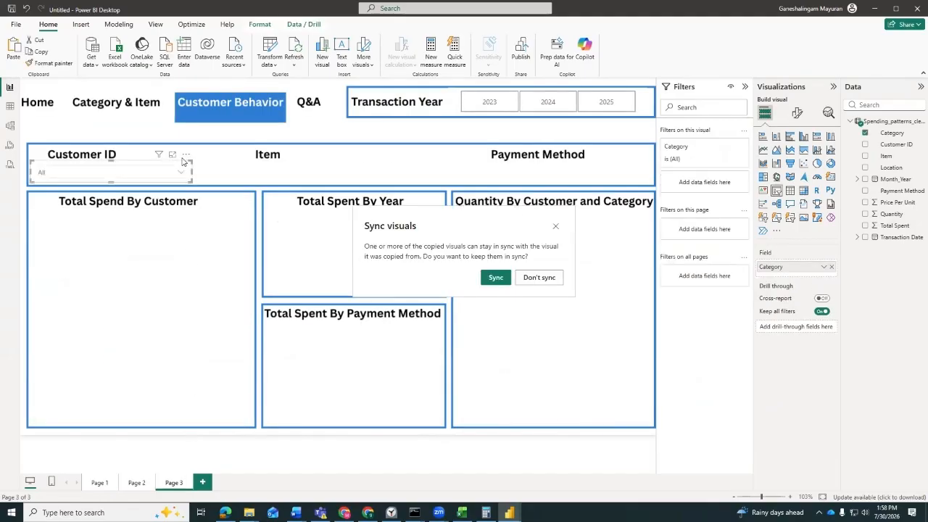
pyautogui.click(555, 228)
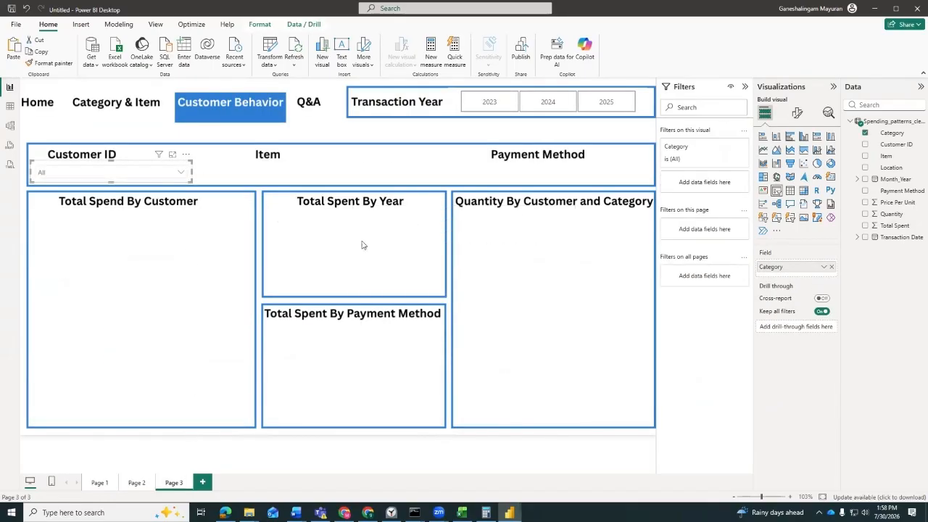
pyautogui.click(236, 171)
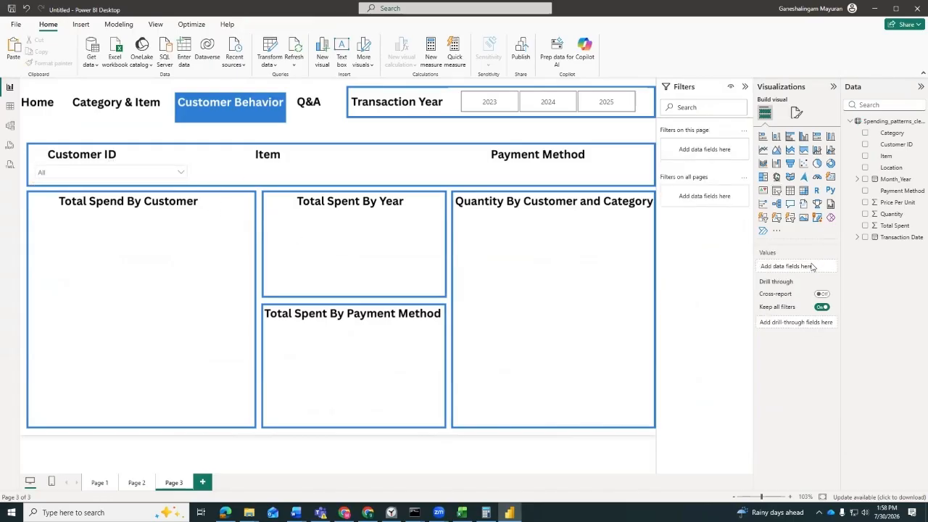
# Replace the pasted slicer's Category field with Customer ID and look through its list of customer IDs
pyautogui.click(163, 172)
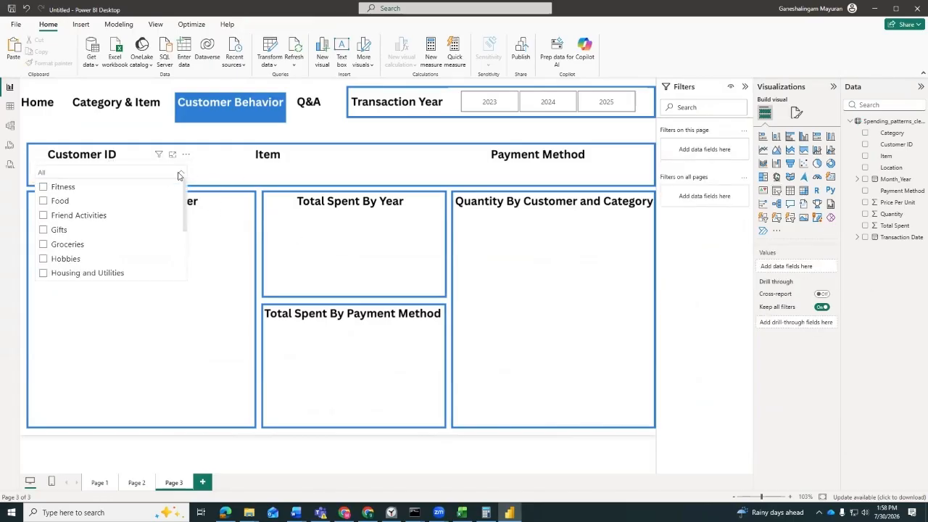
pyautogui.click(178, 173)
pyautogui.click(140, 166)
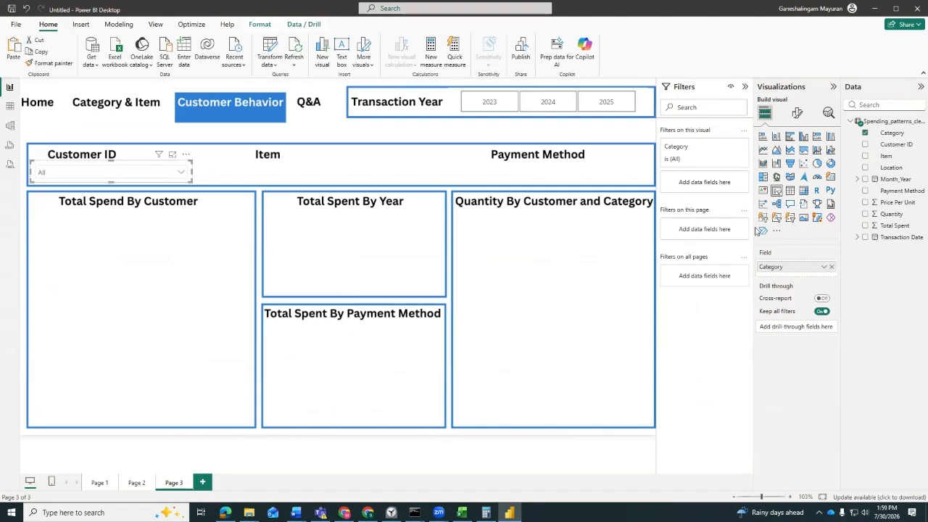
pyautogui.click(832, 267)
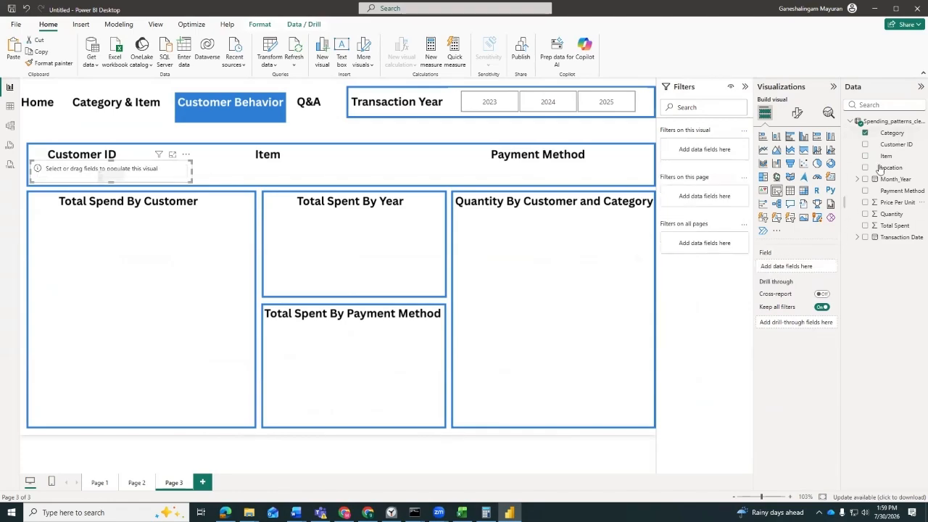
pyautogui.moveTo(890, 144); pyautogui.dragTo(761, 271)
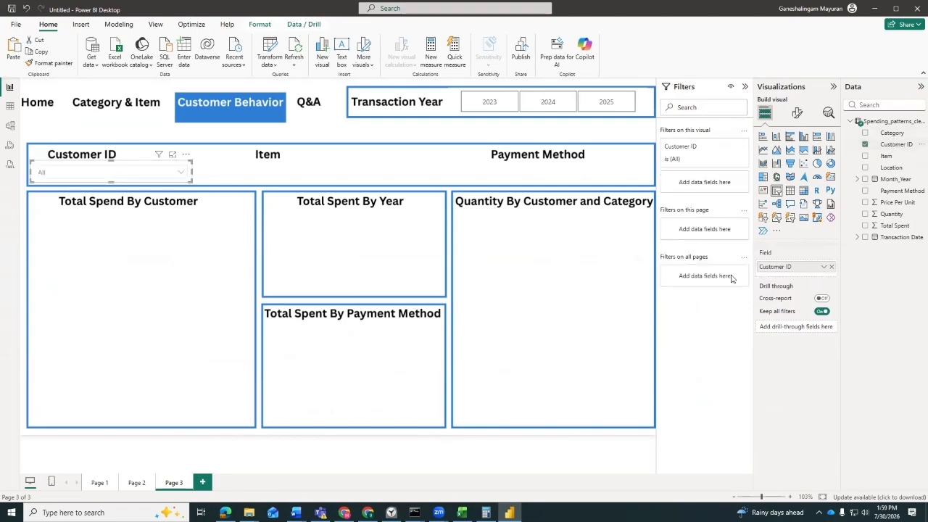
pyautogui.click(183, 174)
pyautogui.scroll(-15, 145, 216)
pyautogui.scroll(-12, 143, 218)
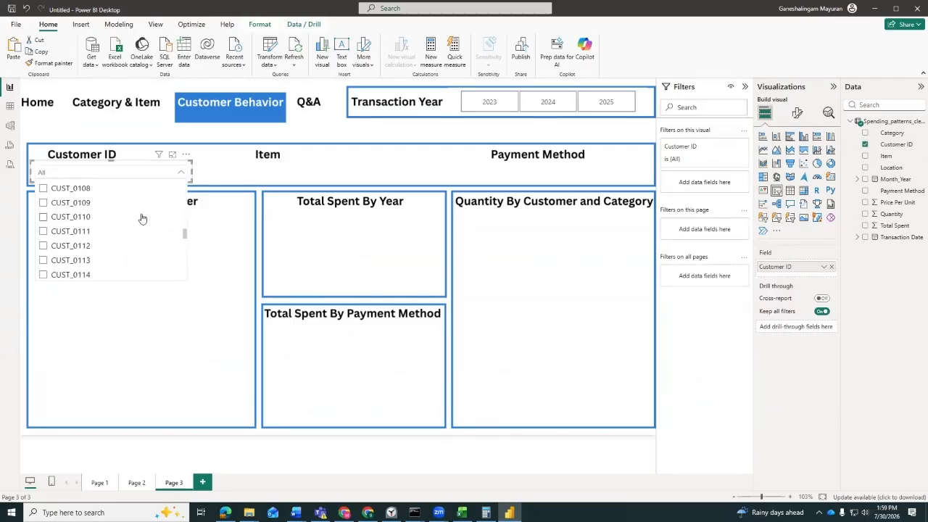
pyautogui.click(254, 180)
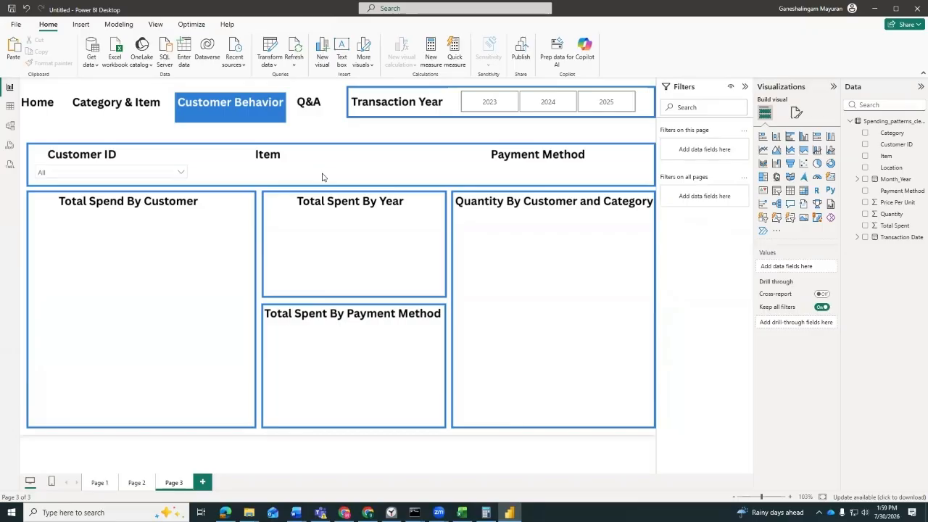
# Duplicate the Customer ID slicer and place the copy beneath the Item heading on the Customer Behavior page
pyautogui.click(138, 482)
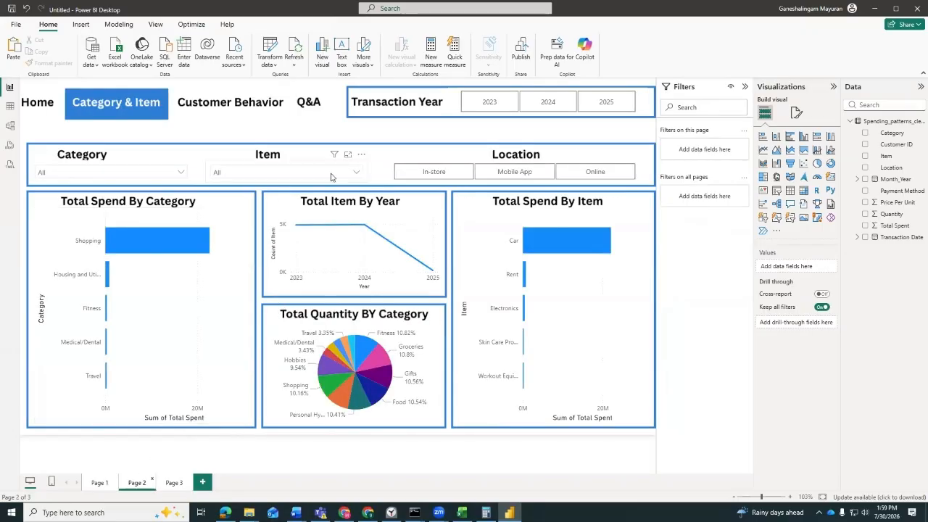
pyautogui.click(176, 483)
pyautogui.click(133, 175)
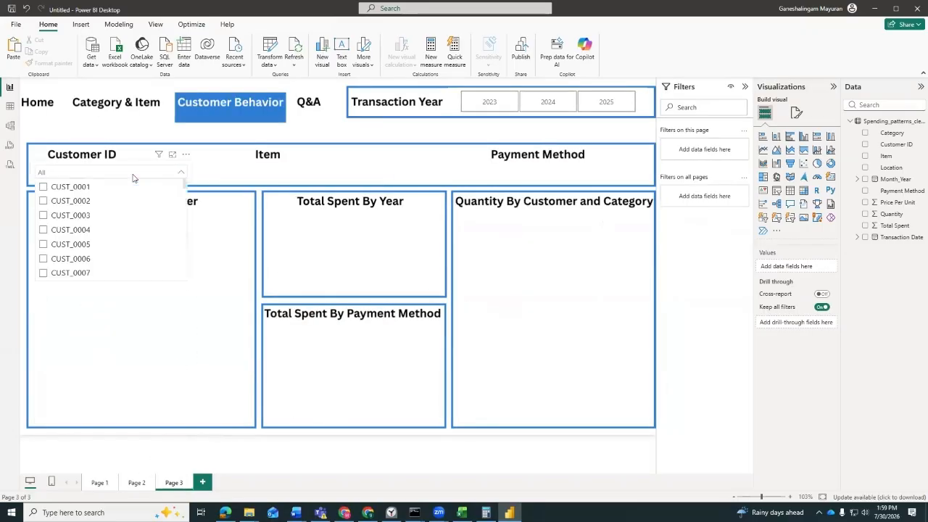
pyautogui.click(212, 169)
pyautogui.click(193, 176)
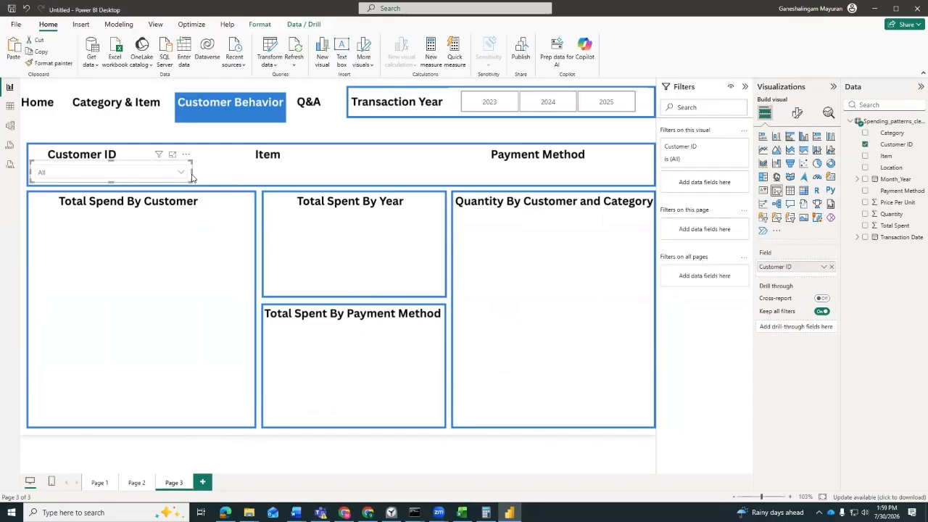
pyautogui.hotkey('ctrl', 'v')
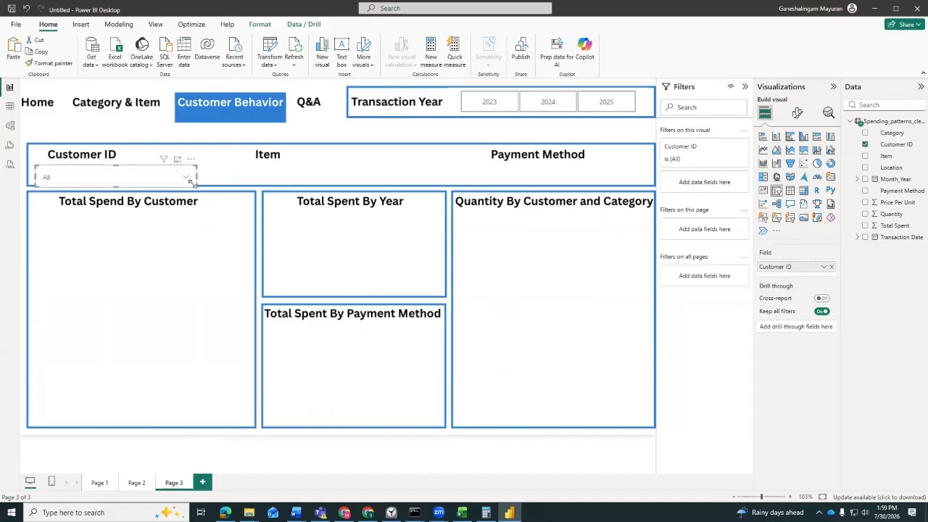
pyautogui.moveTo(191, 174); pyautogui.dragTo(364, 167)
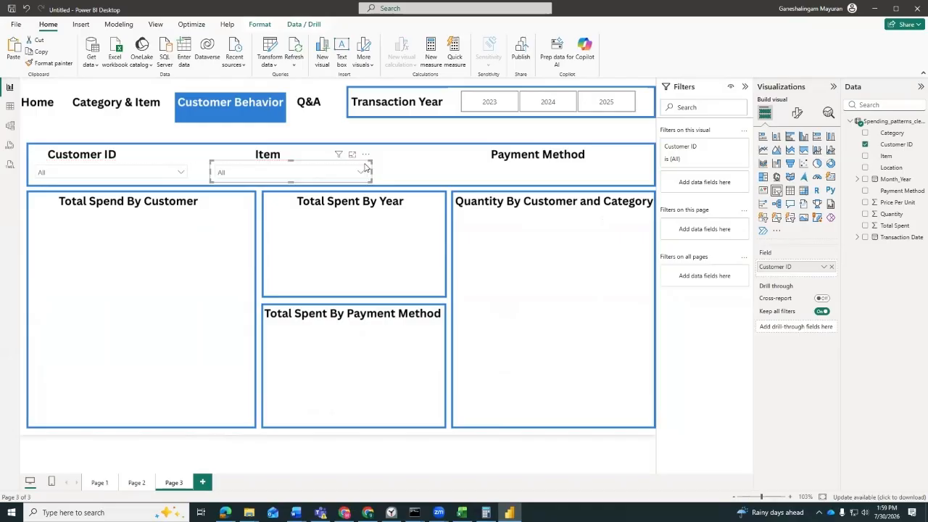
pyautogui.click(417, 180)
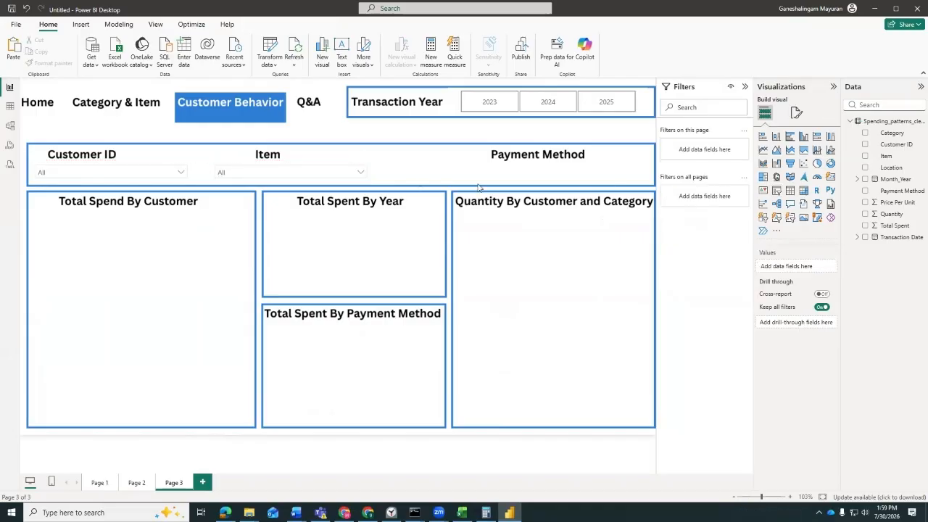
# Replace the Customer ID field with Item in the slicer beneath the Item heading and look through its list of items
pyautogui.click(361, 176)
pyautogui.click(362, 175)
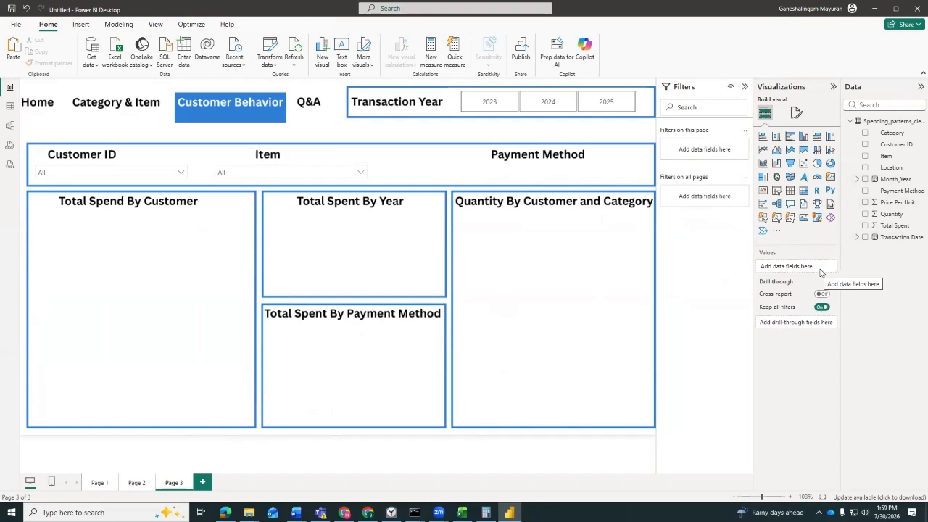
pyautogui.click(351, 167)
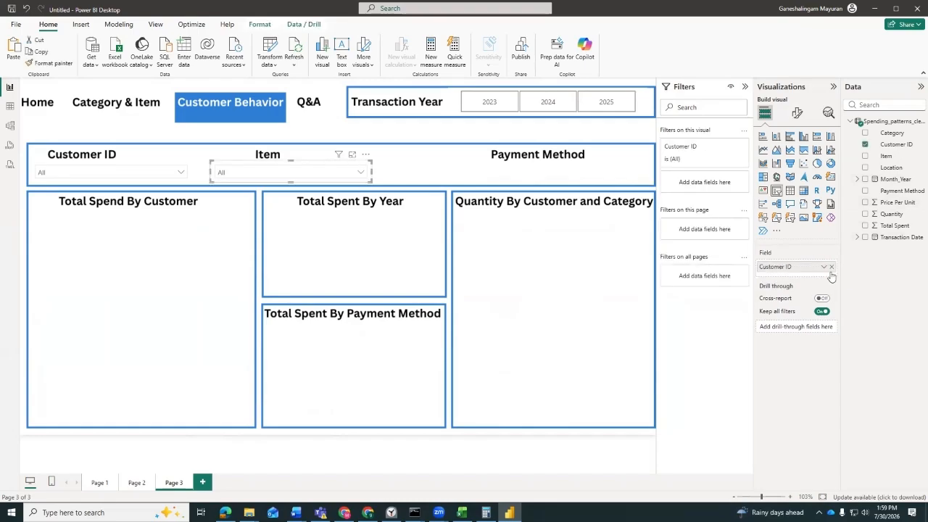
pyautogui.click(832, 271)
pyautogui.moveTo(886, 158); pyautogui.dragTo(787, 267)
pyautogui.click(361, 174)
pyautogui.scroll(-5, 326, 231)
pyautogui.click(446, 168)
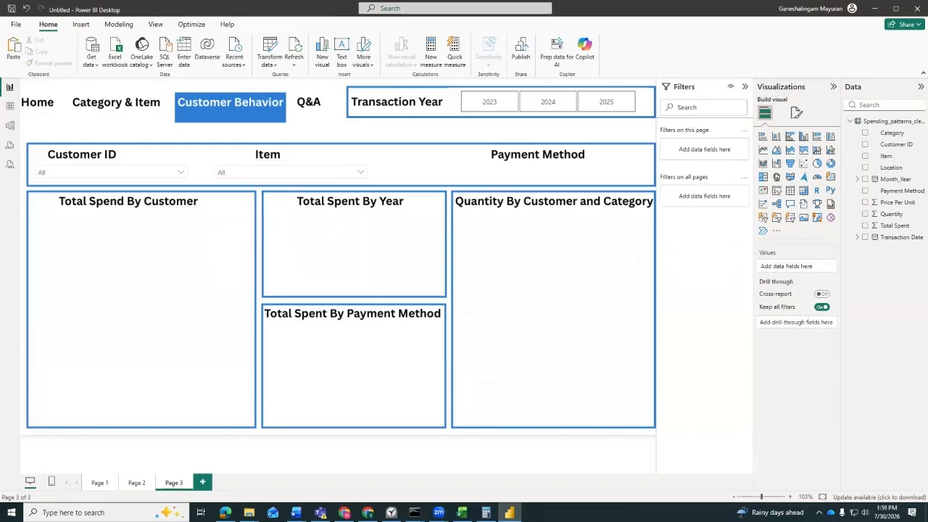
# Check the Payment Method column's filter values in the Spending_patterns_cleaned workbook in Excel, and return to the report in Power BI Desktop
pyautogui.click(462, 513)
pyautogui.click(315, 120)
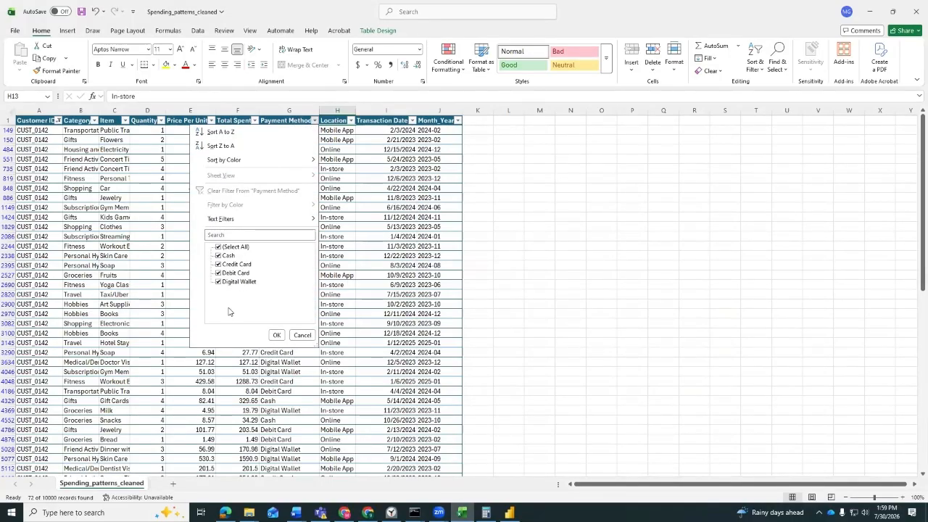
pyautogui.click(277, 334)
pyautogui.click(510, 513)
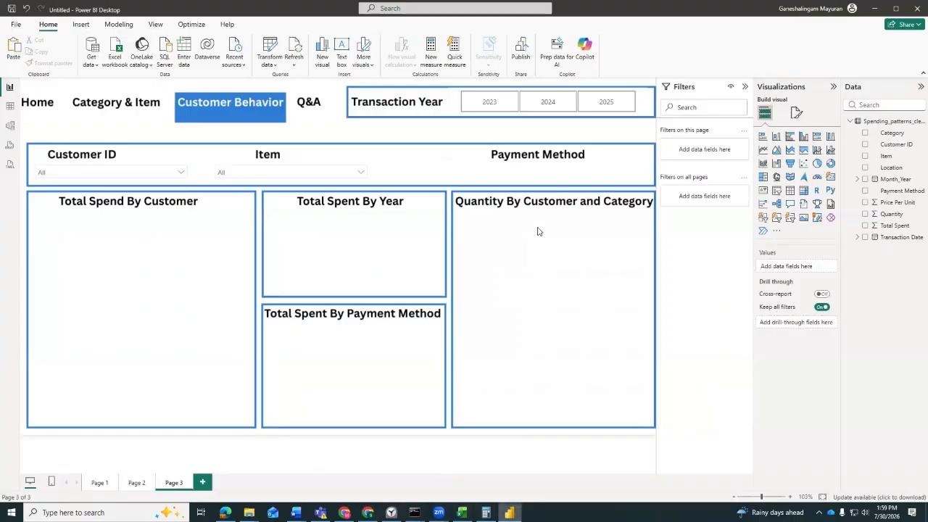
# Duplicate the Transaction Year slicer beneath the Payment Method heading and replace the copy's field with Payment Method
pyautogui.click(641, 111)
pyautogui.moveTo(642, 111); pyautogui.dragTo(633, 181)
pyautogui.click(832, 276)
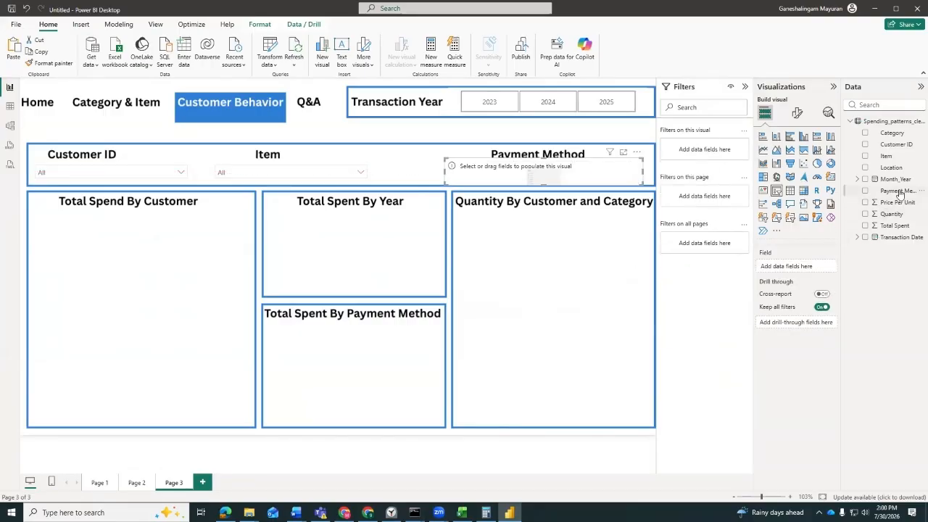
pyautogui.moveTo(900, 190); pyautogui.dragTo(794, 267)
pyautogui.click(419, 143)
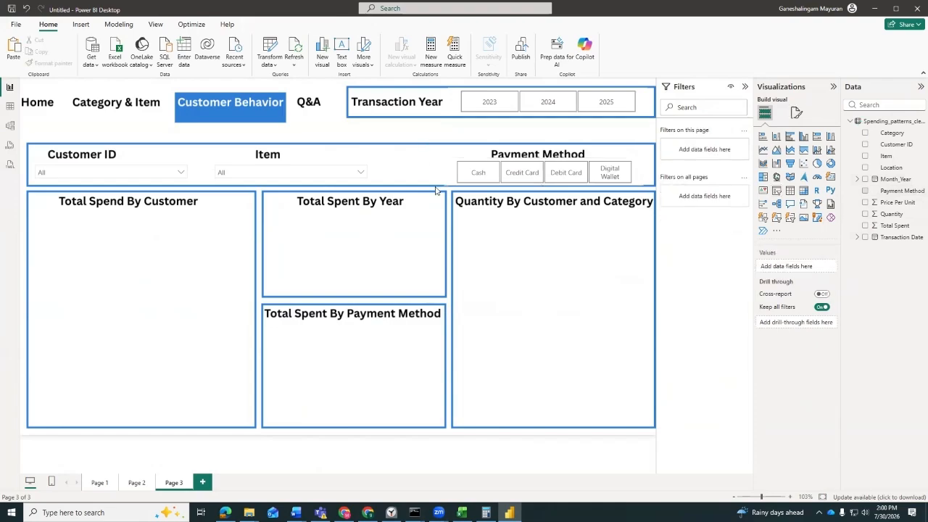
# Resize and position the Payment Method slicer beneath its heading so that each option fits on one line
pyautogui.click(638, 169)
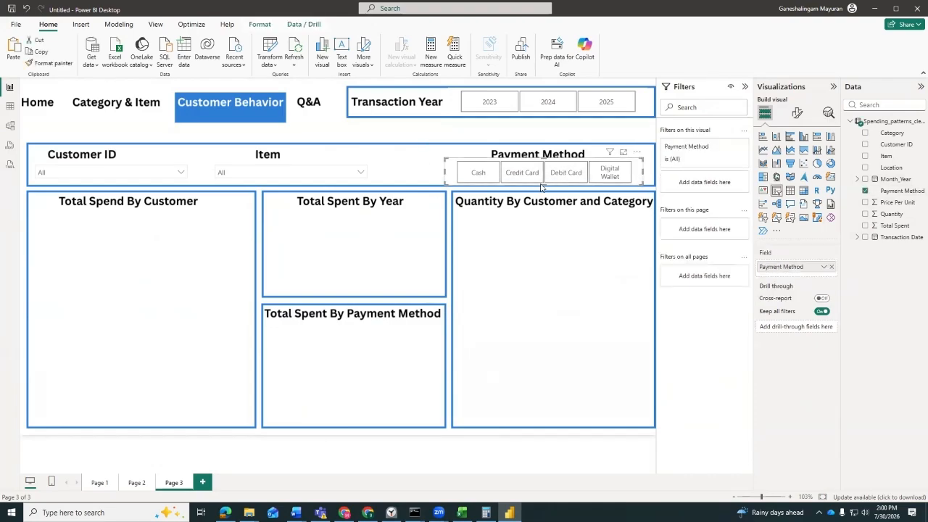
pyautogui.moveTo(546, 183); pyautogui.dragTo(547, 183)
pyautogui.moveTo(643, 171); pyautogui.dragTo(630, 171)
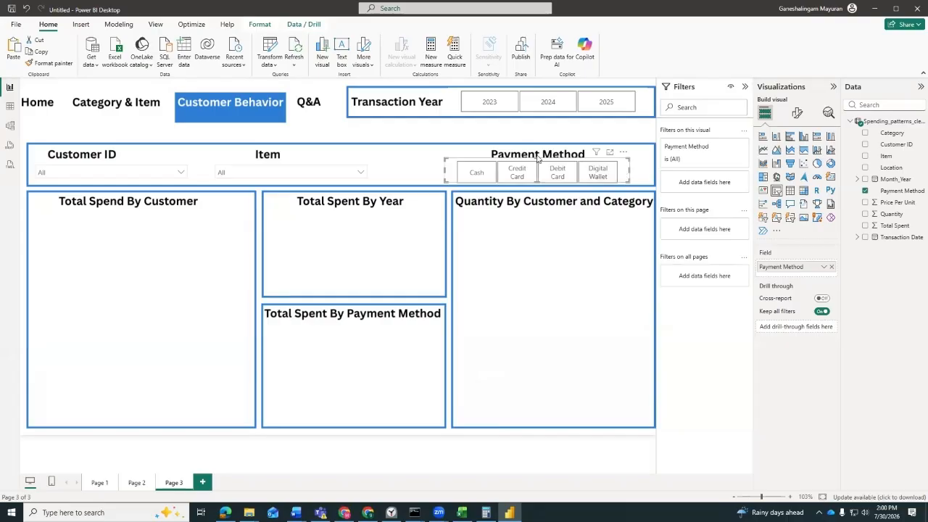
pyautogui.moveTo(537, 158); pyautogui.dragTo(538, 164)
pyautogui.moveTo(629, 174); pyautogui.dragTo(646, 172)
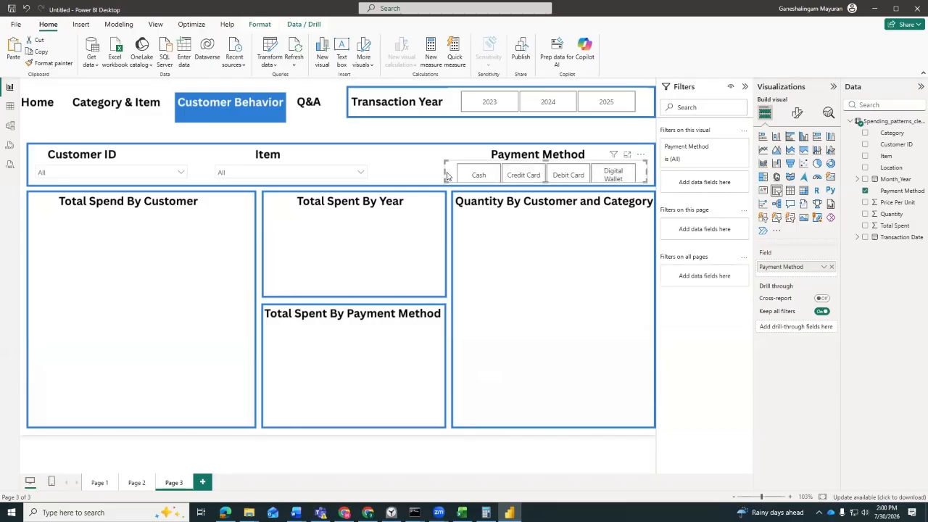
pyautogui.moveTo(444, 171); pyautogui.dragTo(425, 184)
pyautogui.click(460, 126)
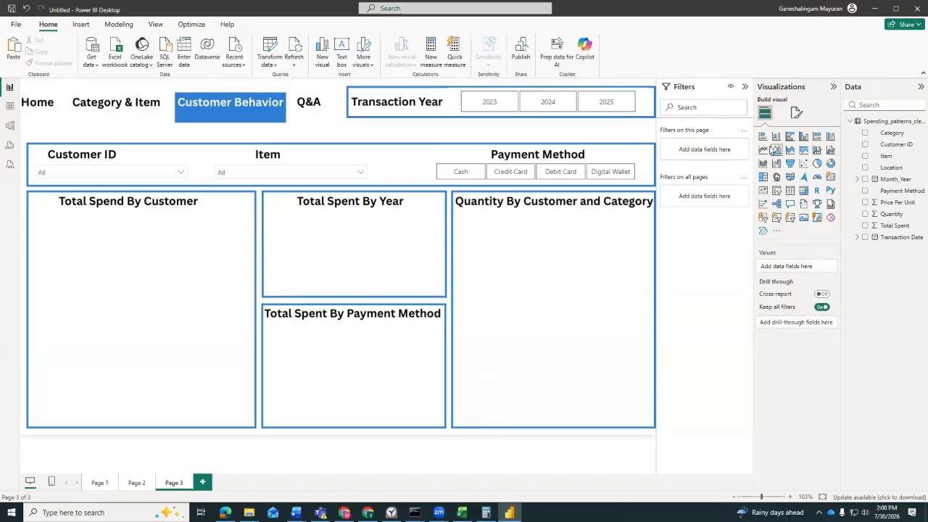
# Add a stacked bar chart to the Total Spend By Customer box with Customer ID on the Y-axis and Total Spent on the X-axis
pyautogui.click(763, 138)
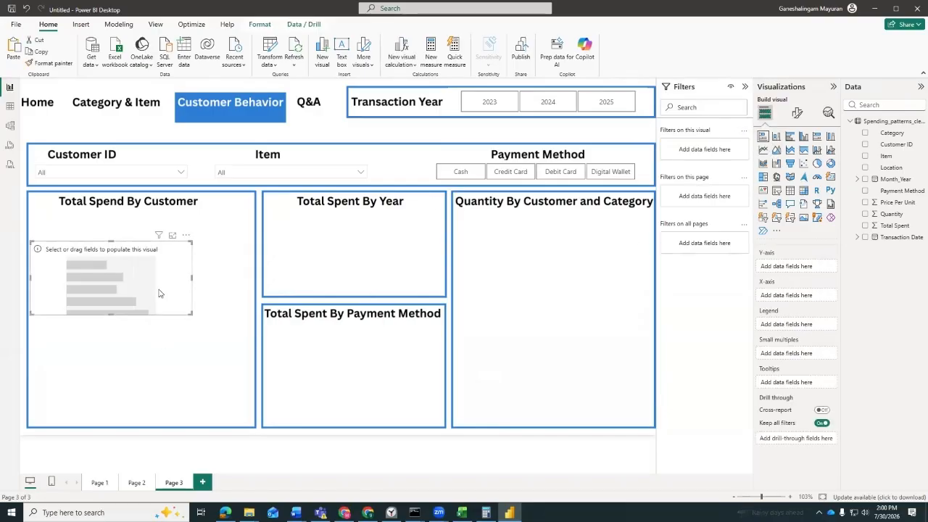
pyautogui.moveTo(149, 290); pyautogui.dragTo(167, 295)
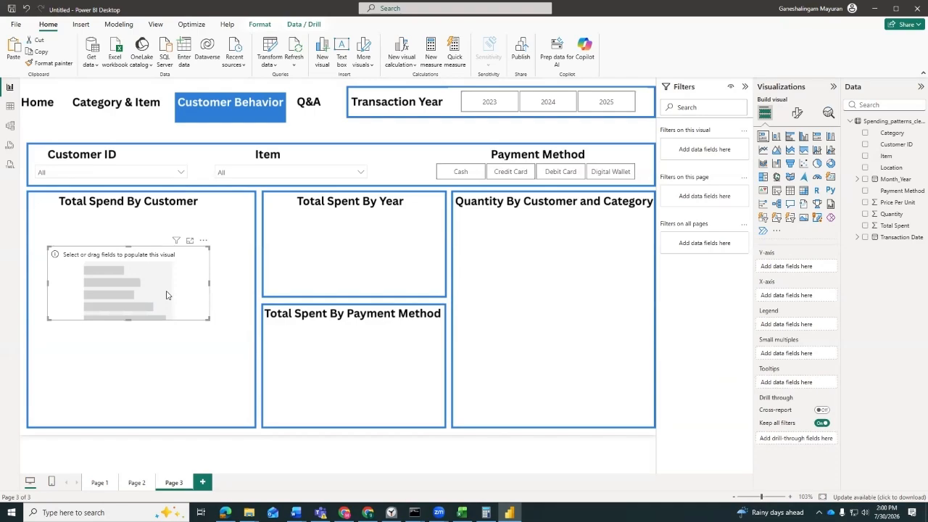
pyautogui.moveTo(910, 145); pyautogui.dragTo(818, 271)
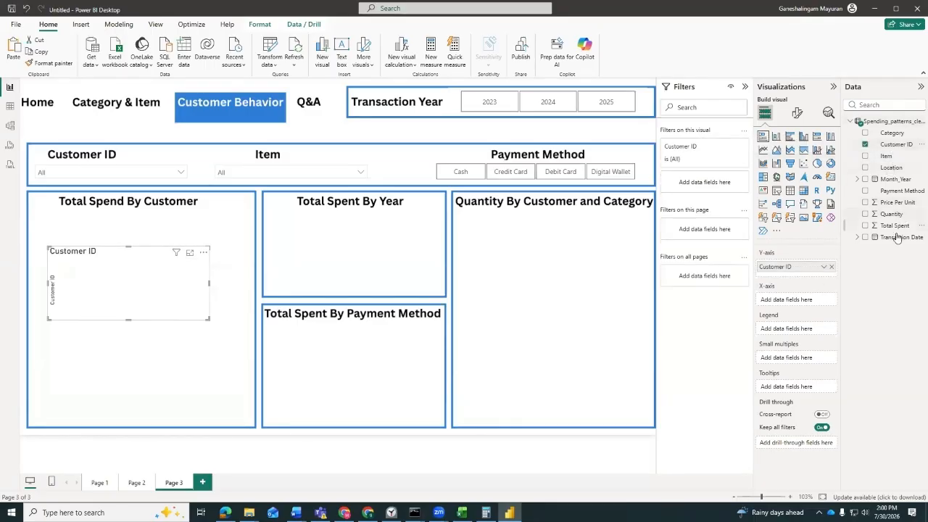
pyautogui.moveTo(900, 228); pyautogui.dragTo(816, 307)
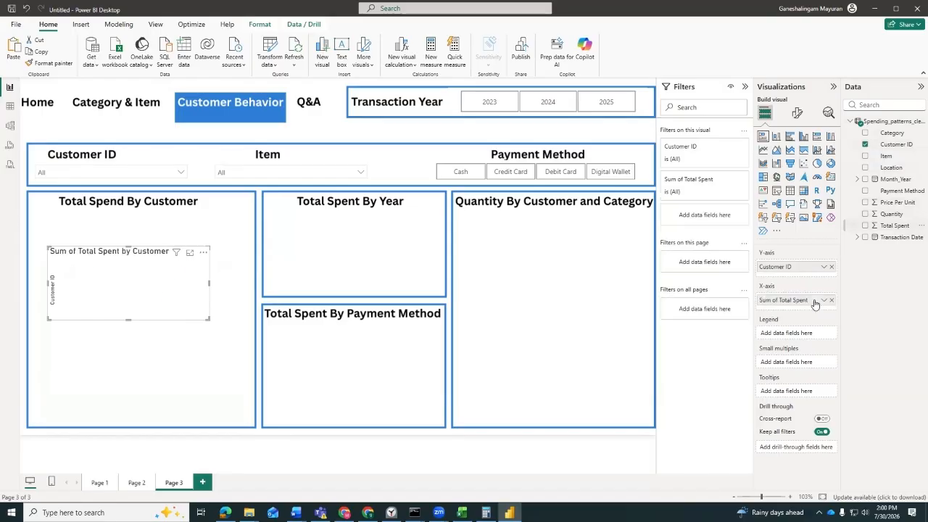
# Move and enlarge the customer bar chart to fill the Total Spend By Customer box
pyautogui.moveTo(127, 318); pyautogui.dragTo(127, 433)
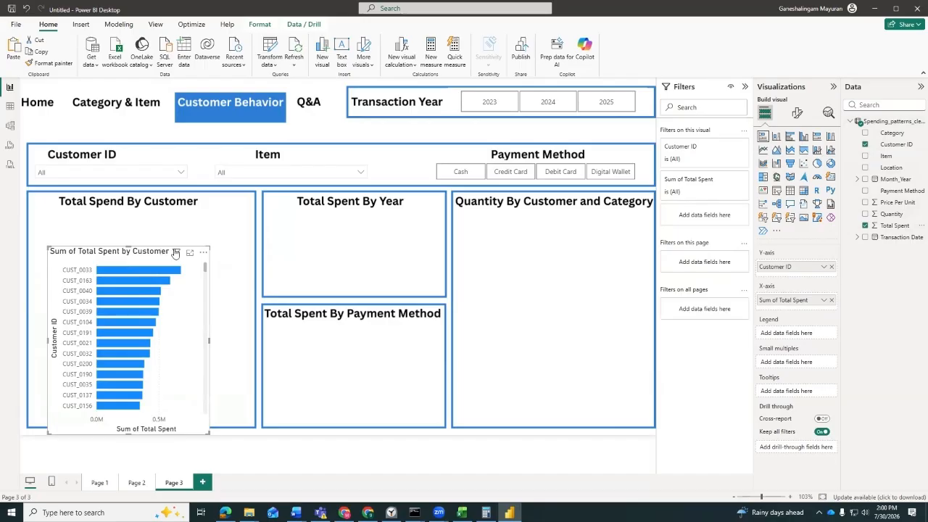
pyautogui.moveTo(125, 249); pyautogui.dragTo(111, 211)
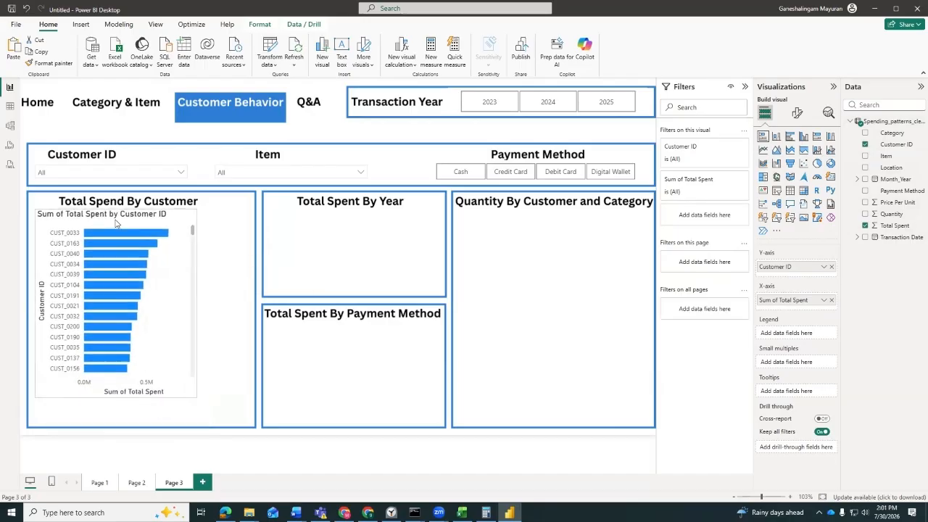
pyautogui.moveTo(197, 304); pyautogui.dragTo(250, 309)
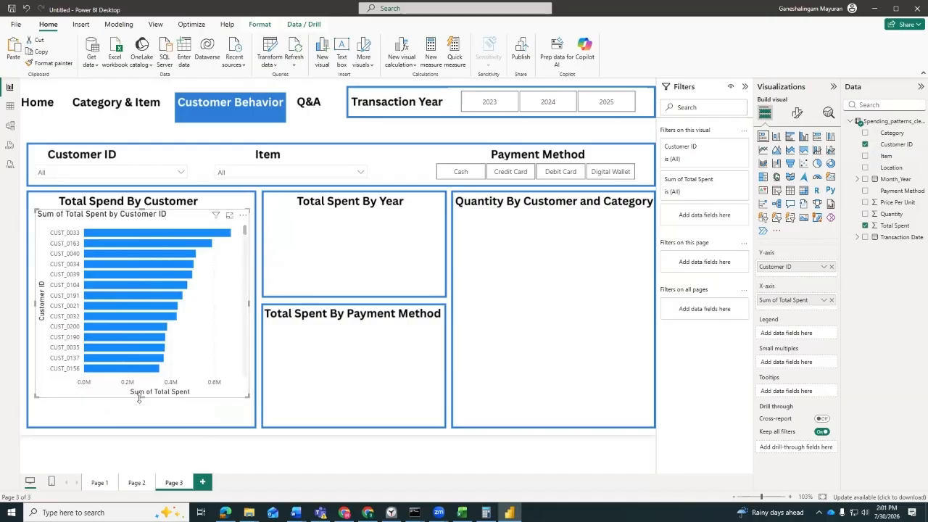
pyautogui.moveTo(142, 397); pyautogui.dragTo(142, 428)
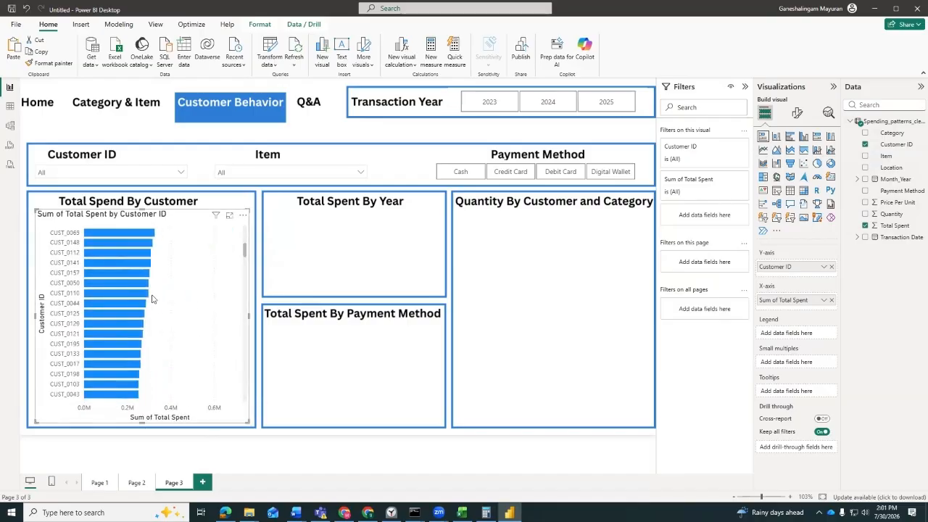
# Filter the customer bar chart to the top 10 Customer IDs by Sum of Total Spent
pyautogui.click(726, 148)
pyautogui.click(702, 187)
pyautogui.click(701, 218)
pyautogui.click(717, 209)
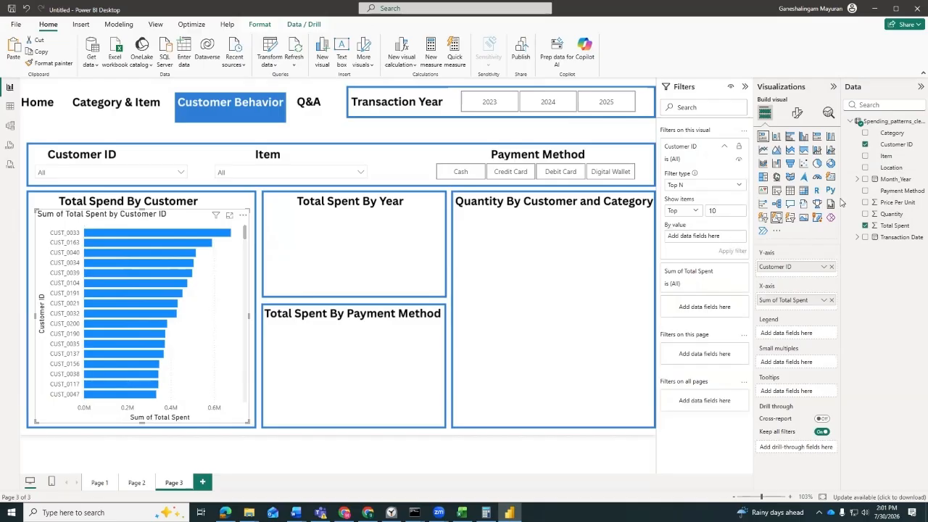
pyautogui.moveTo(895, 226); pyautogui.dragTo(712, 239)
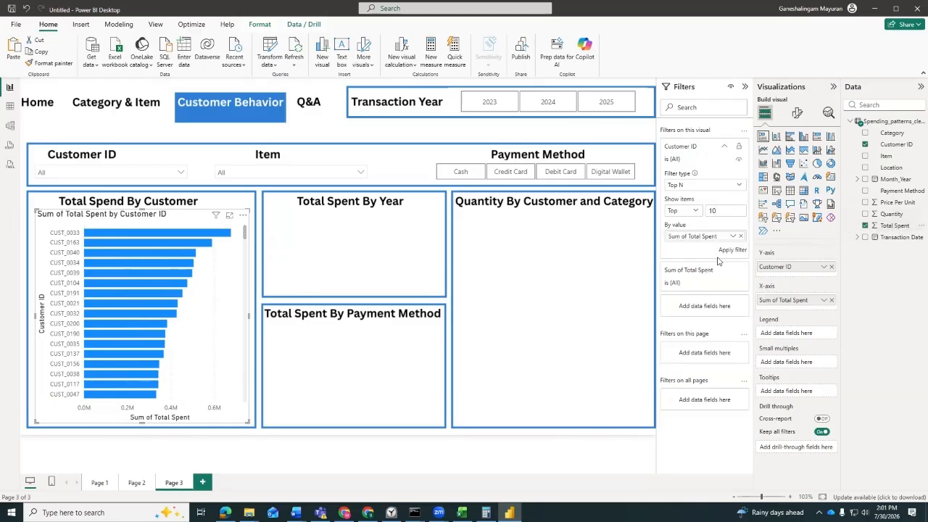
pyautogui.click(732, 250)
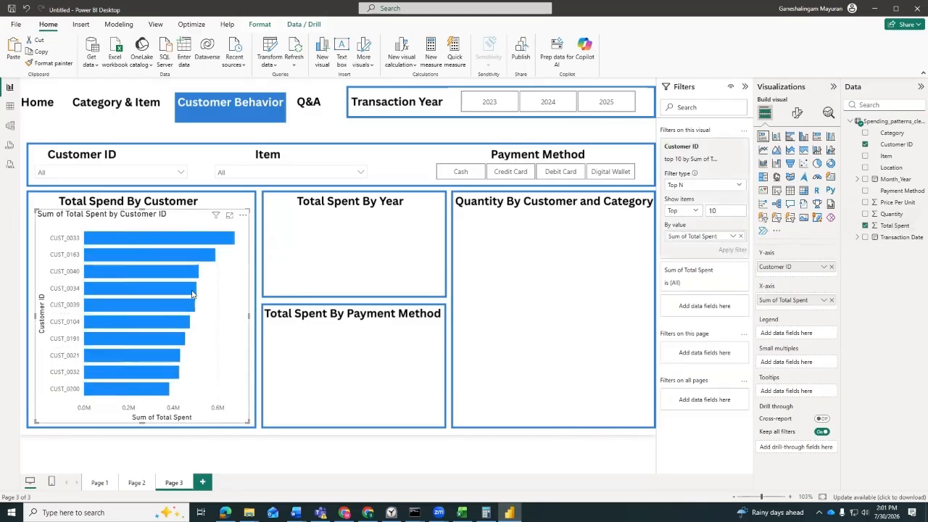
pyautogui.click(242, 206)
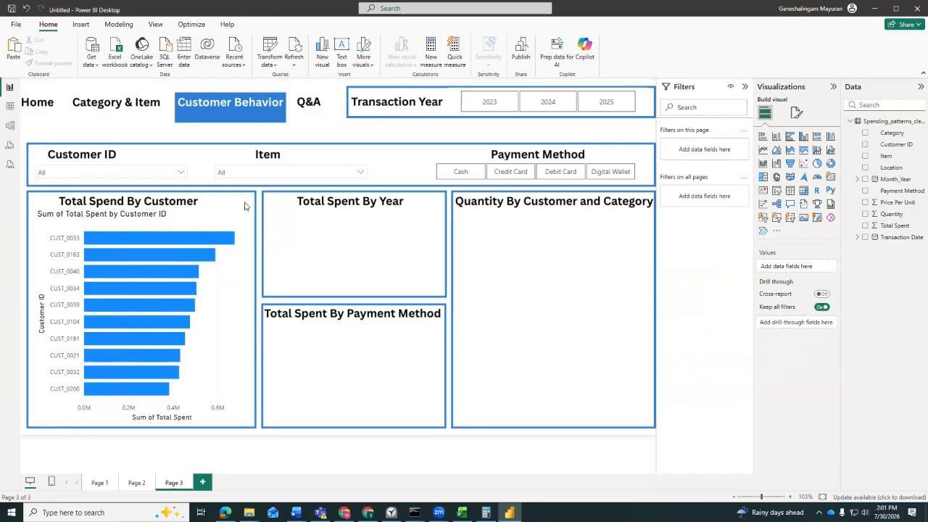
pyautogui.click(213, 299)
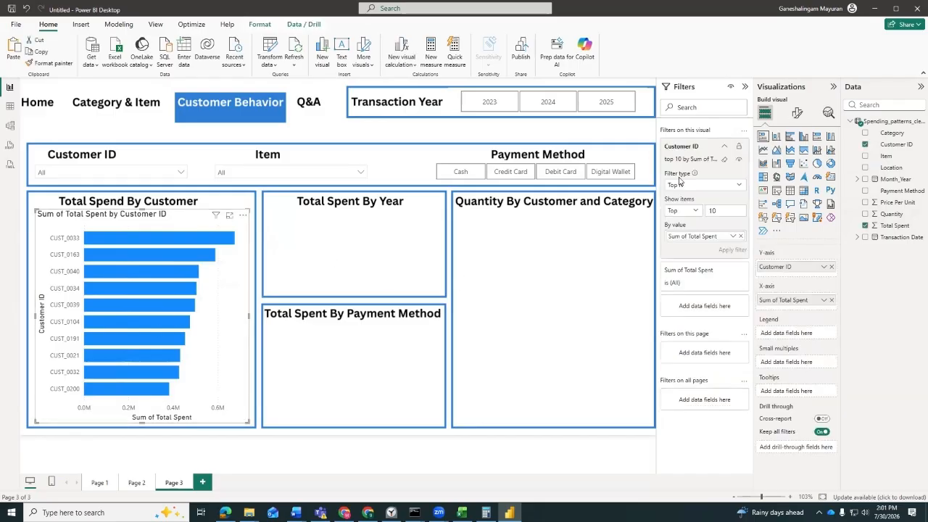
pyautogui.click(763, 149)
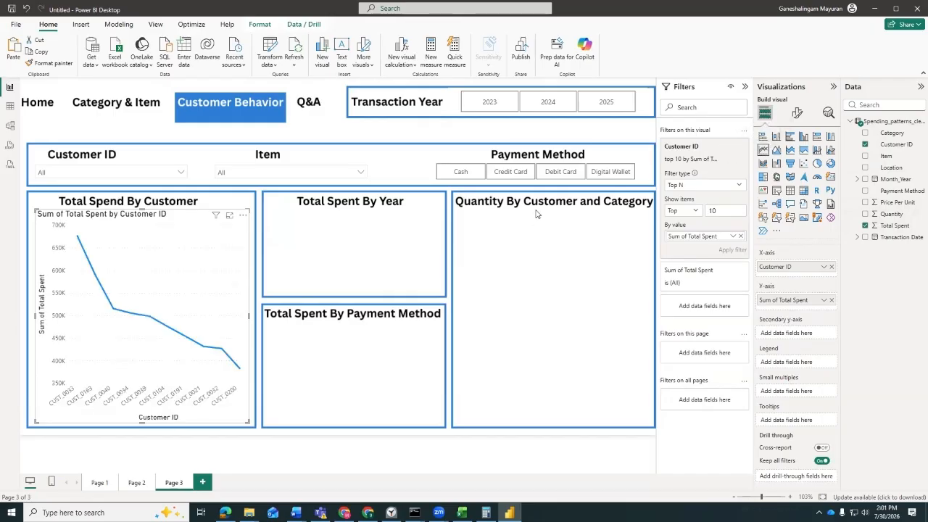
pyautogui.hotkey('ctrl', 'z')
pyautogui.click(324, 258)
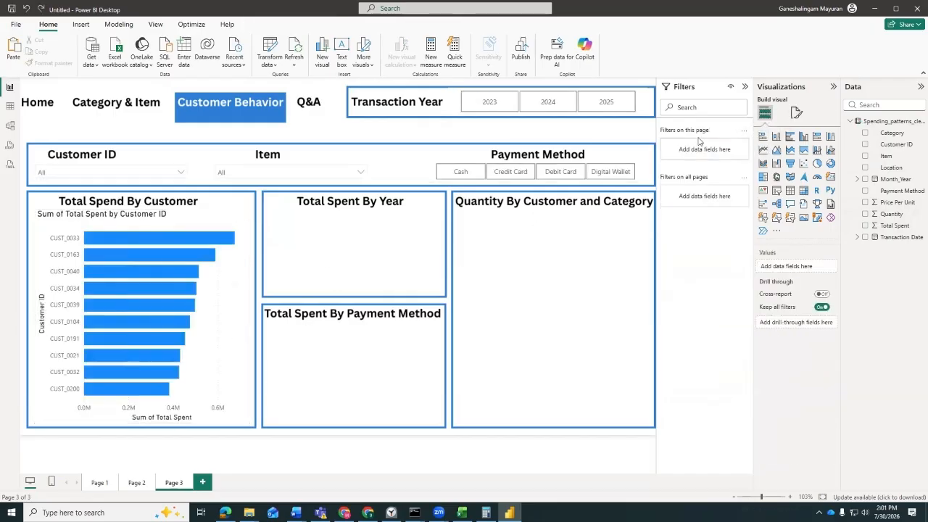
pyautogui.click(237, 279)
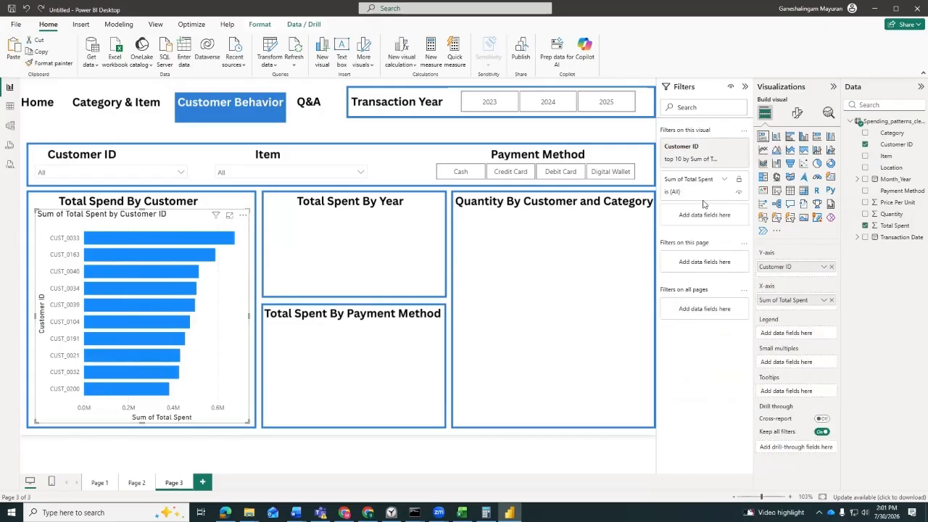
pyautogui.click(331, 261)
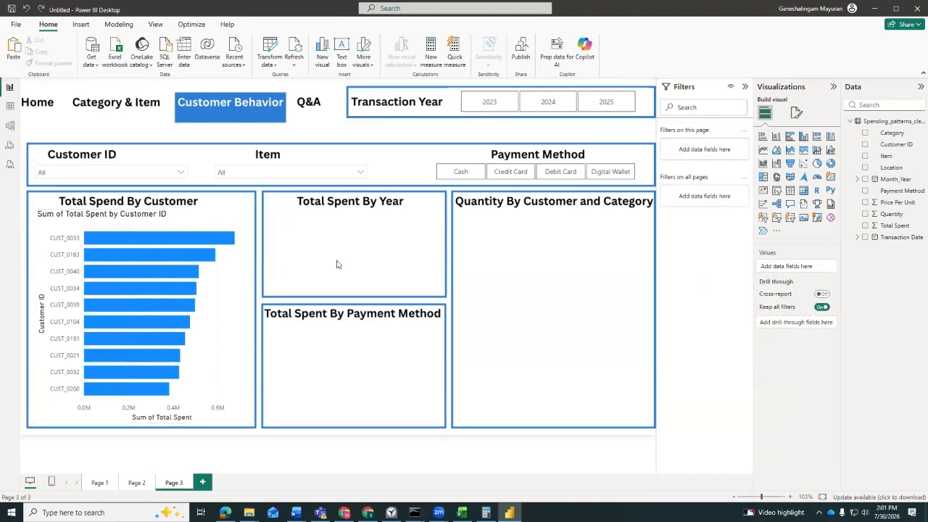
# Add a line chart for Total Spent By Year with only the Year level of Transaction Date on the X-axis and Total Spent on the Y-axis
pyautogui.click(766, 156)
pyautogui.moveTo(321, 255); pyautogui.dragTo(393, 259)
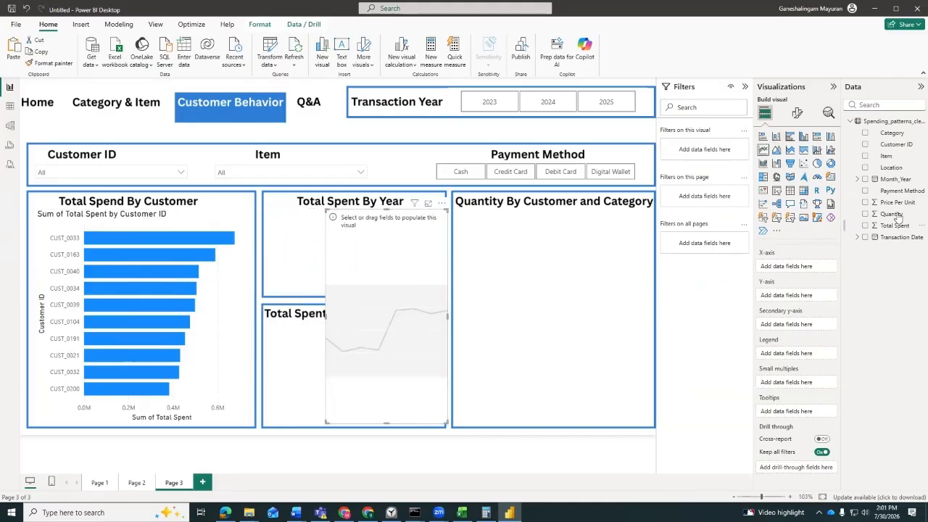
pyautogui.moveTo(893, 239); pyautogui.dragTo(809, 276)
pyautogui.click(832, 285)
pyautogui.click(832, 286)
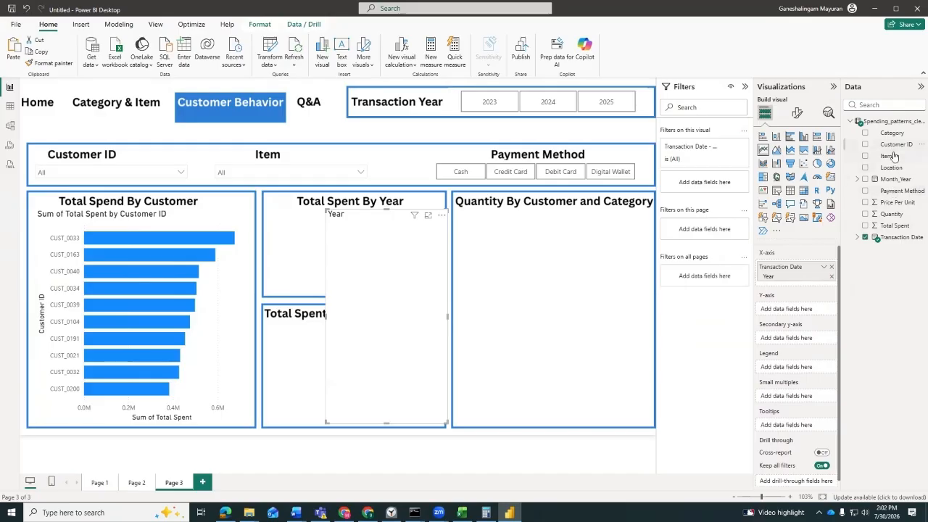
pyautogui.moveTo(899, 230); pyautogui.dragTo(810, 311)
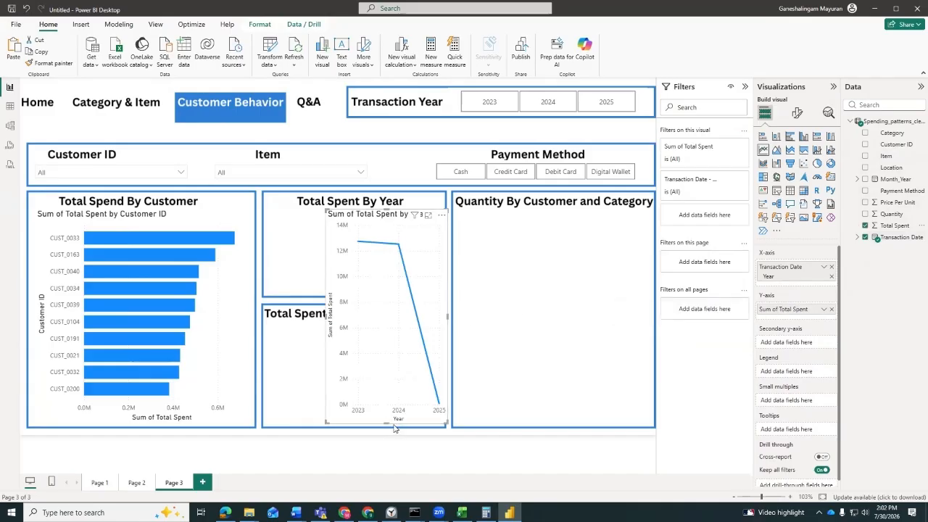
# Resize and move the yearly line chart to fit inside the Total Spent By Year box
pyautogui.moveTo(385, 424); pyautogui.dragTo(420, 282)
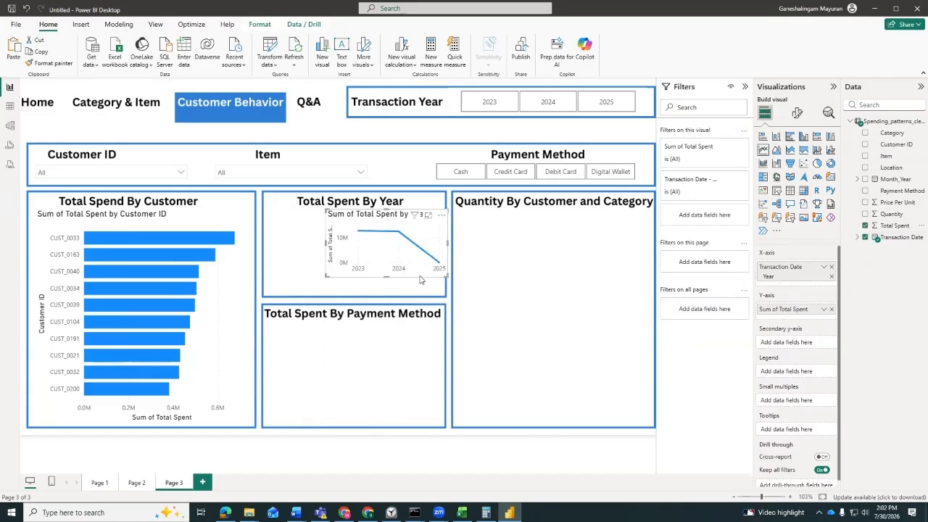
pyautogui.moveTo(425, 237); pyautogui.dragTo(440, 252)
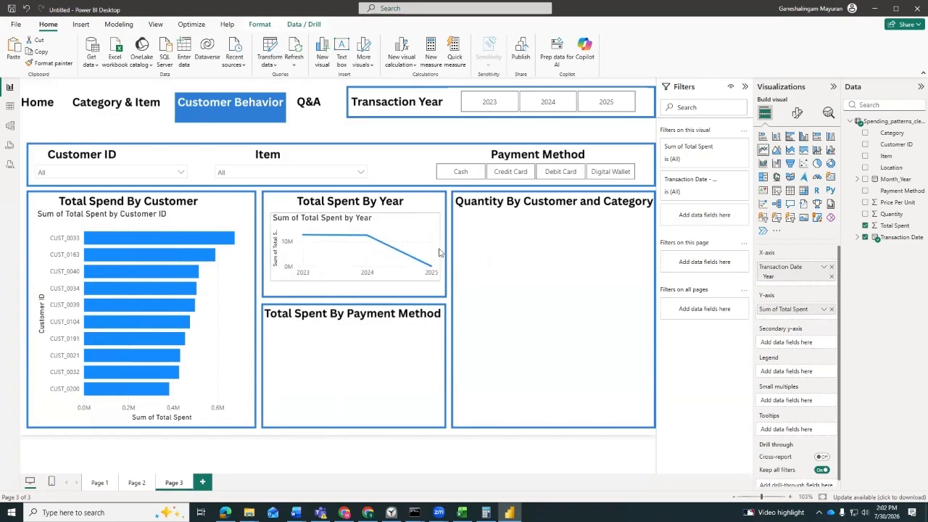
pyautogui.moveTo(354, 281); pyautogui.dragTo(355, 292)
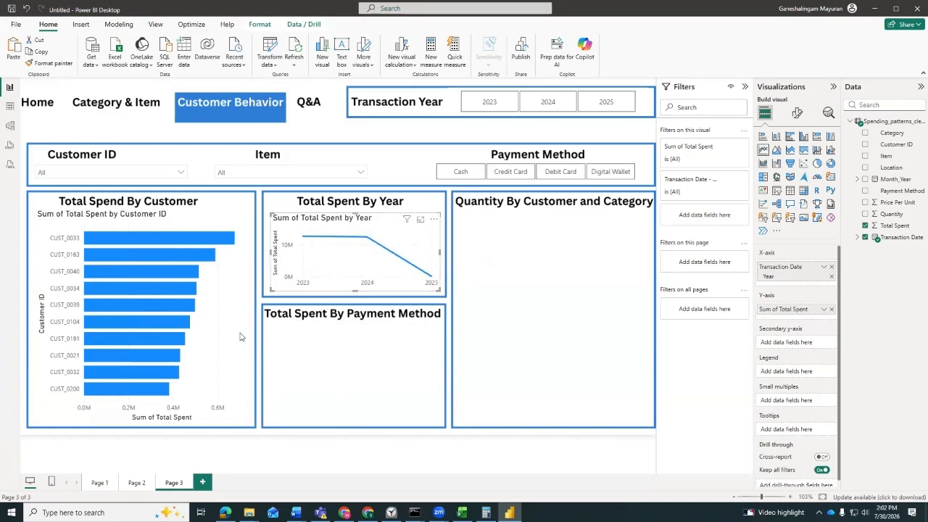
# Turn off the titles of the customer bar chart and the yearly line chart, matching the Category & Item page
pyautogui.click(136, 483)
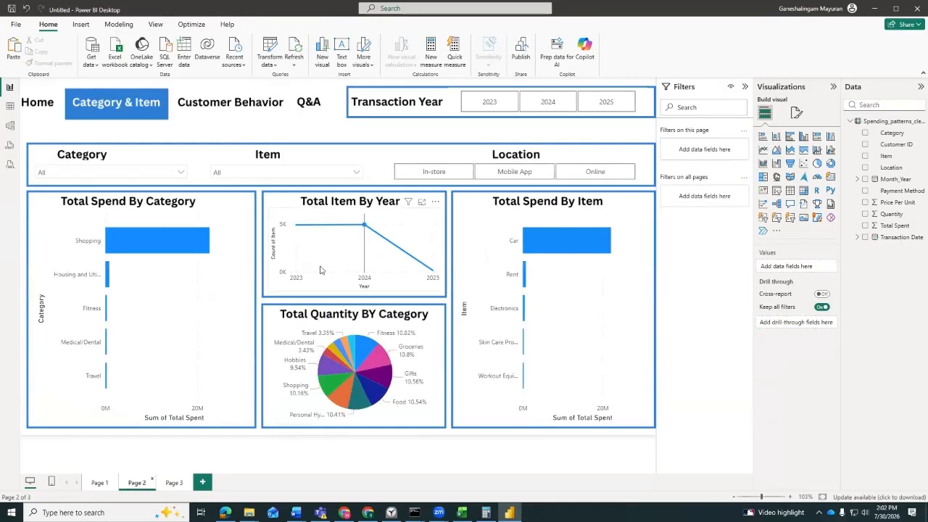
pyautogui.click(173, 484)
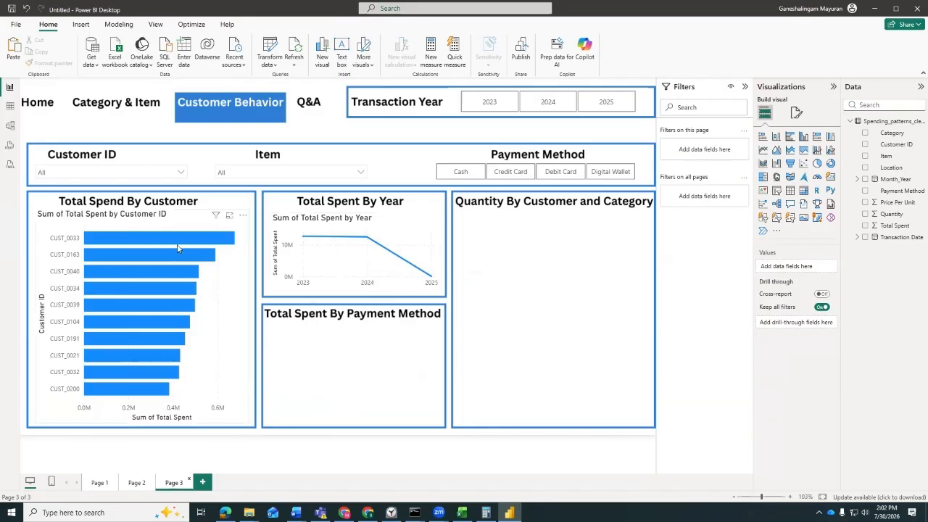
pyautogui.click(166, 217)
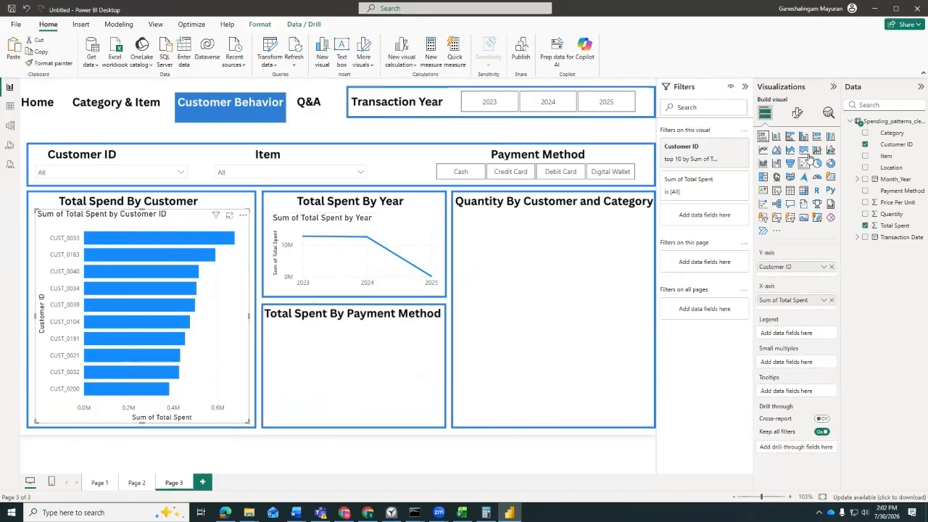
pyautogui.click(797, 113)
pyautogui.click(797, 157)
pyautogui.click(828, 200)
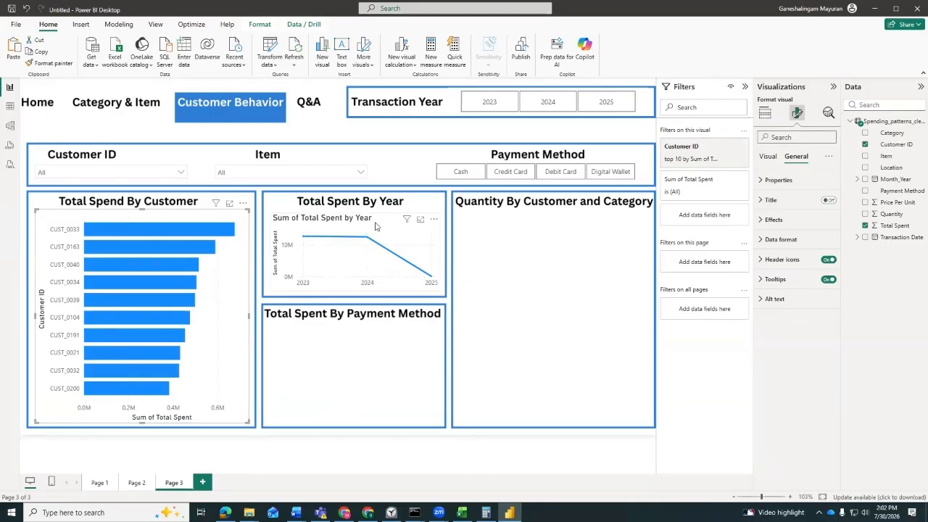
pyautogui.click(443, 240)
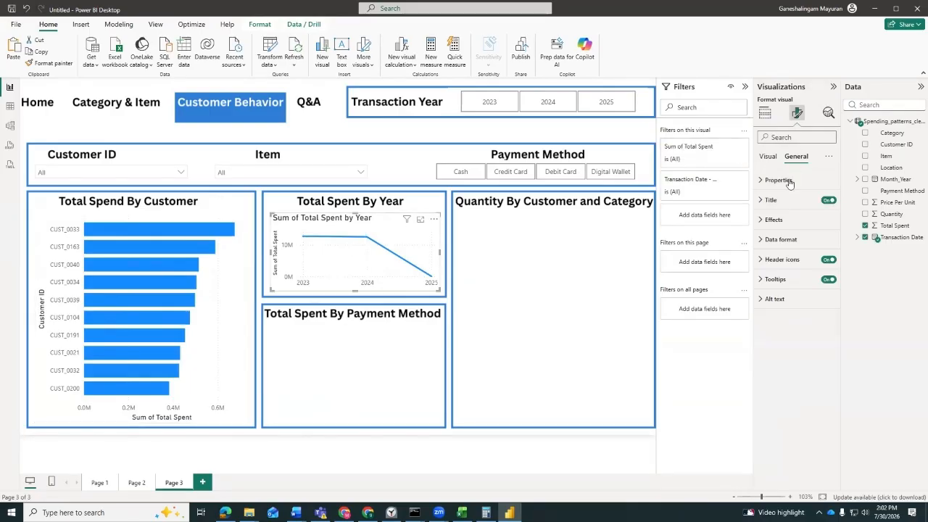
pyautogui.click(829, 200)
pyautogui.click(567, 281)
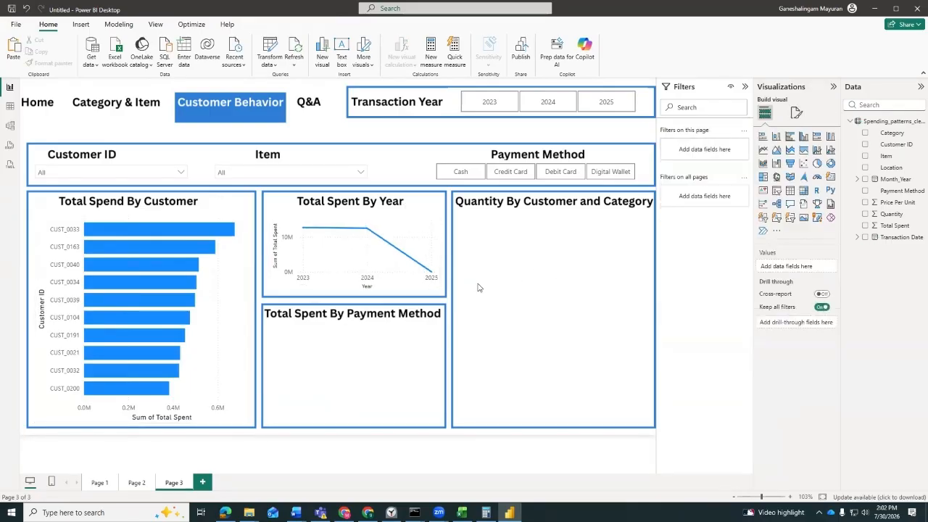
# Extend the yearly line chart slightly upward to use the space beneath the Total Spent By Year heading
pyautogui.click(356, 213)
pyautogui.moveTo(356, 213); pyautogui.dragTo(358, 210)
pyautogui.click(543, 257)
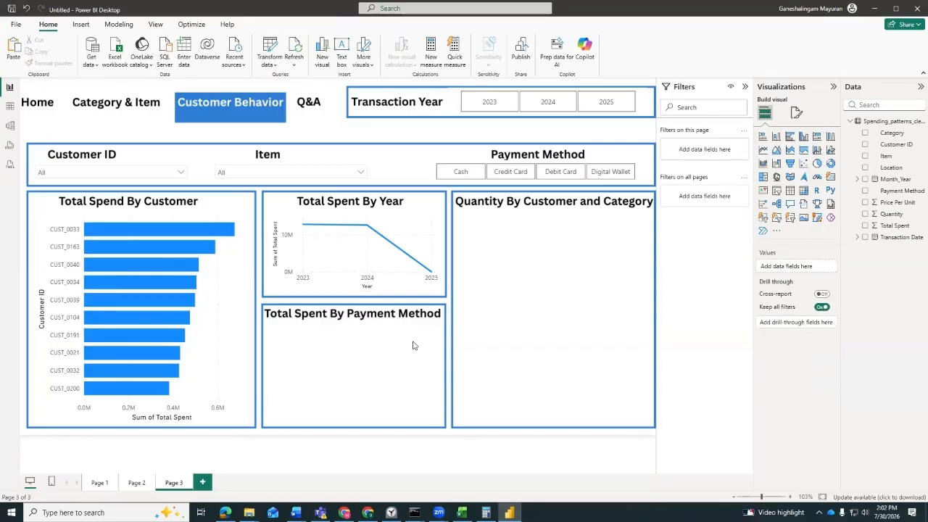
# Copy the category pie chart from Page 2 into the Total Spent By Payment Method box on Page 3
pyautogui.click(133, 486)
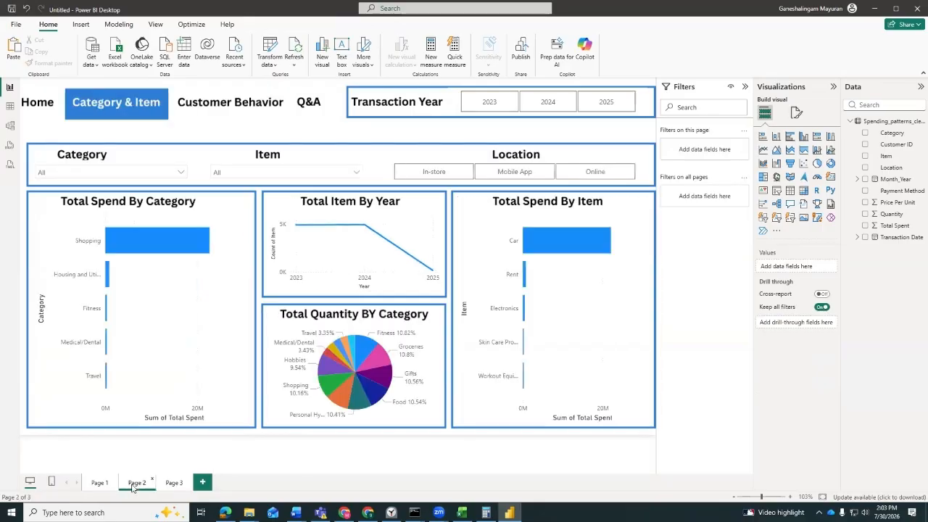
pyautogui.click(435, 416)
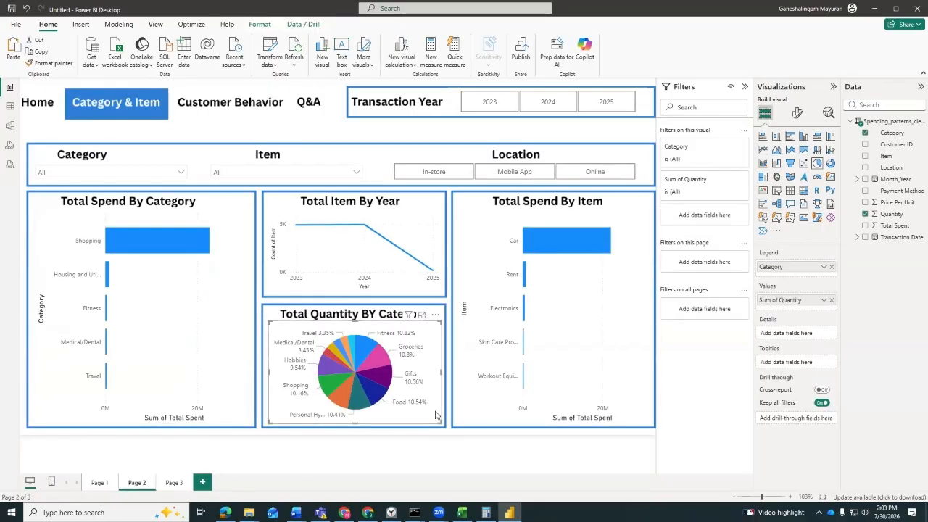
pyautogui.click(174, 482)
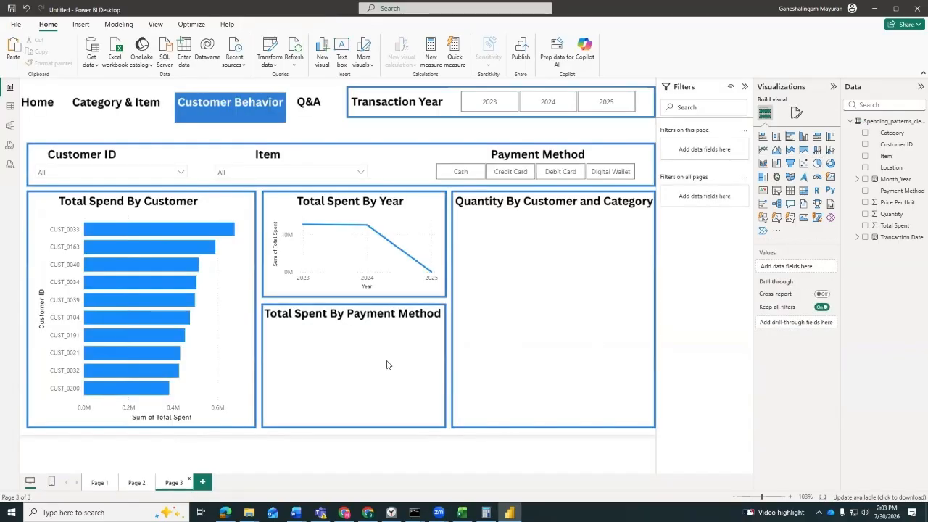
pyautogui.hotkey('ctrl', 'v')
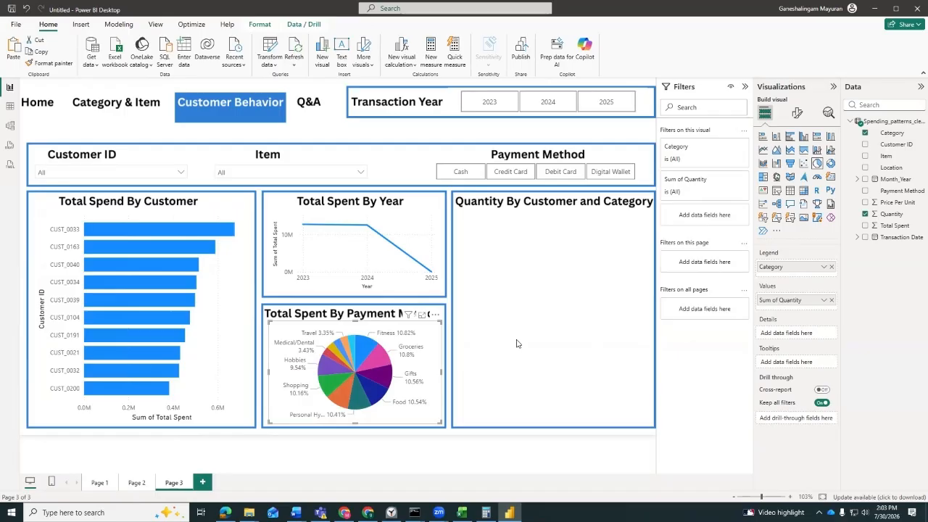
# Replace the copied pie chart's fields with Payment Method as the legend and Total Spent as the values
pyautogui.click(833, 300)
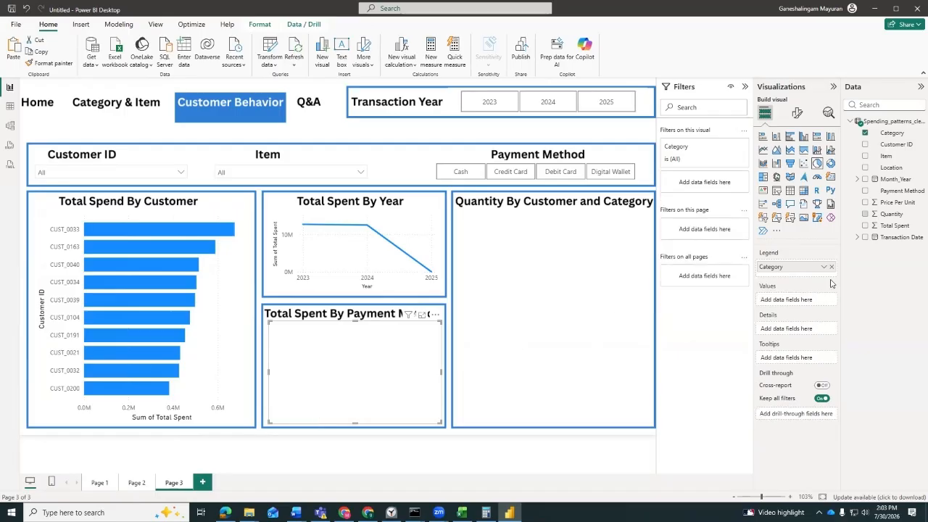
pyautogui.click(832, 267)
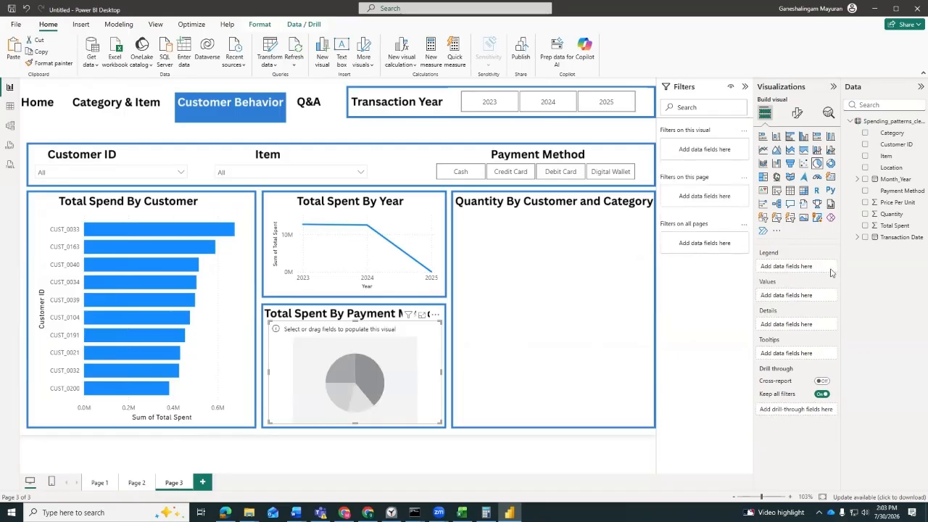
pyautogui.moveTo(905, 194); pyautogui.dragTo(824, 268)
pyautogui.moveTo(886, 226); pyautogui.dragTo(798, 303)
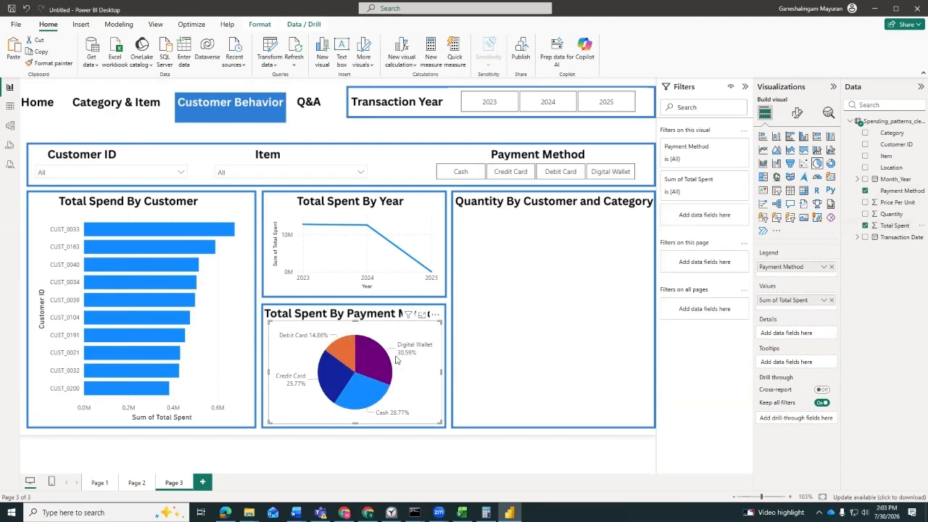
# Reduce the payment method pie chart's height slightly so it sits inside its box
pyautogui.moveTo(342, 394)
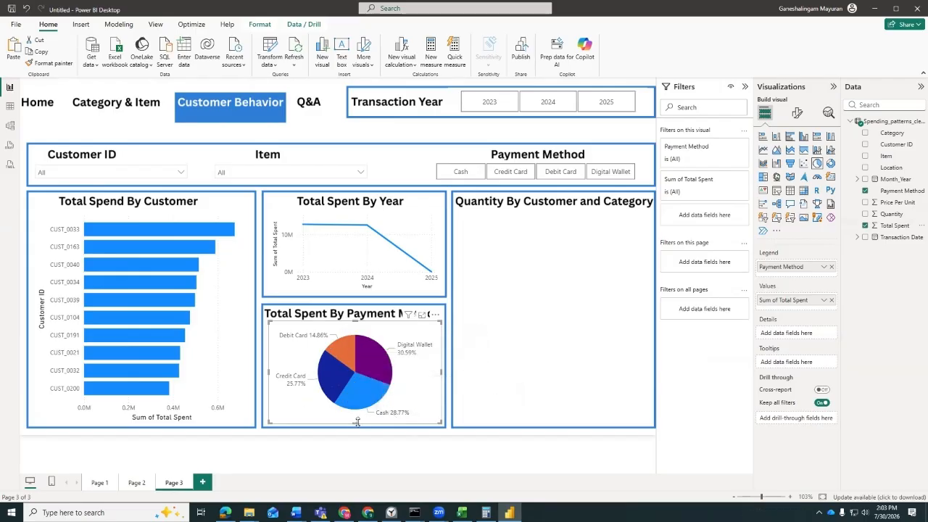
pyautogui.moveTo(354, 422); pyautogui.dragTo(356, 417)
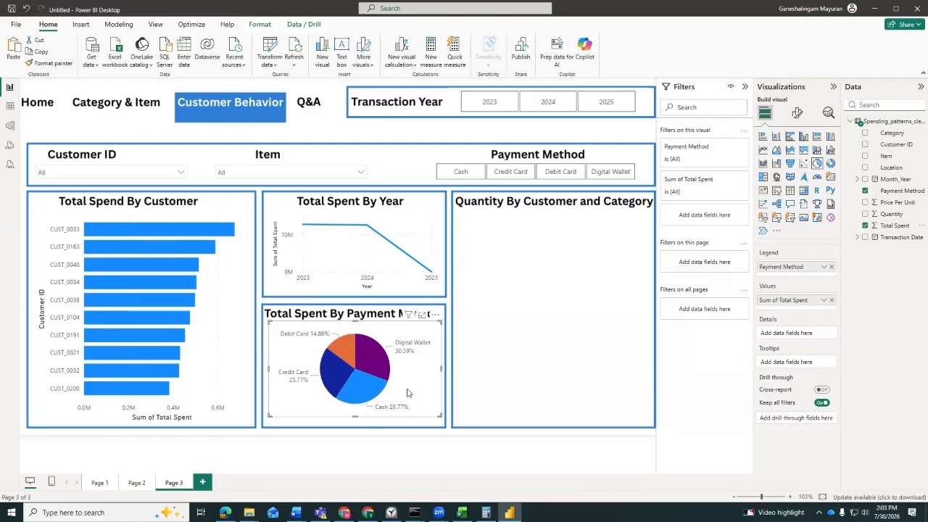
pyautogui.moveTo(378, 357)
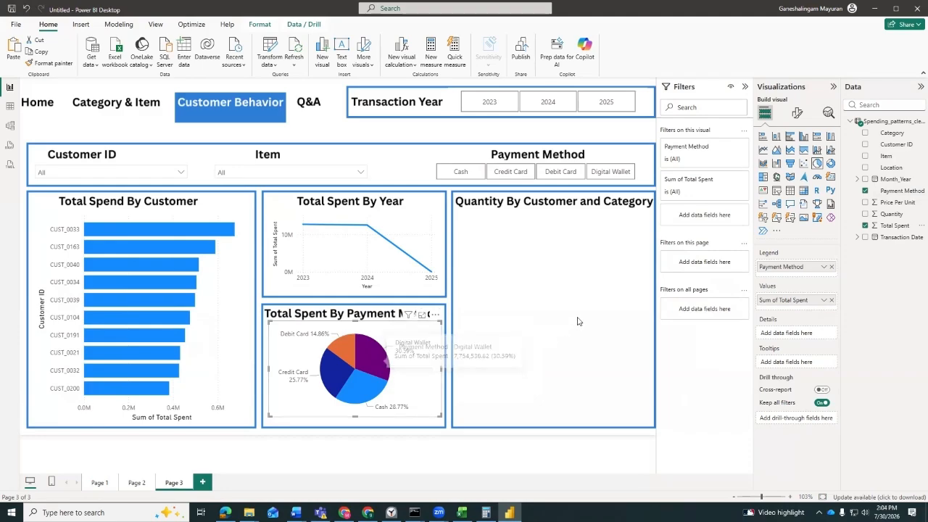
pyautogui.click(607, 241)
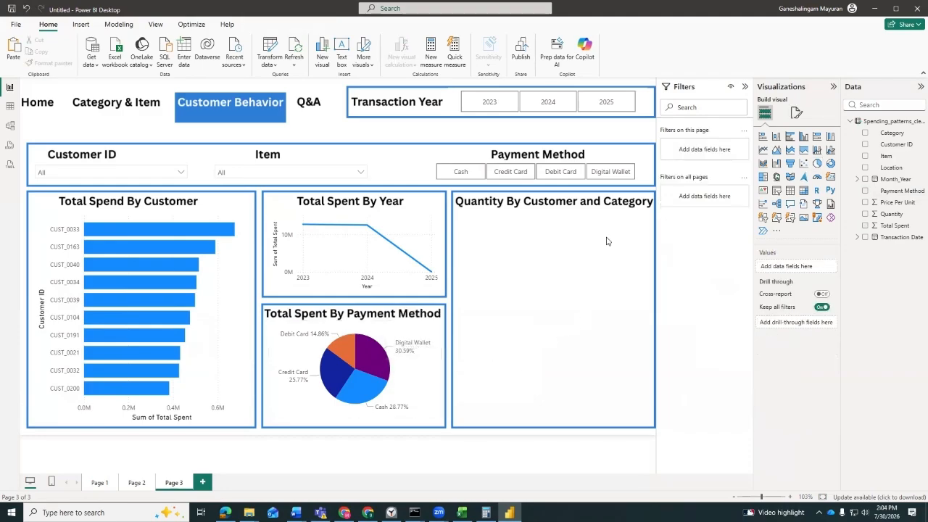
# Test the Payment Method slicer with Digital Wallet, Debit Card, Credit Card and Cash, and clear the selection
pyautogui.click(610, 172)
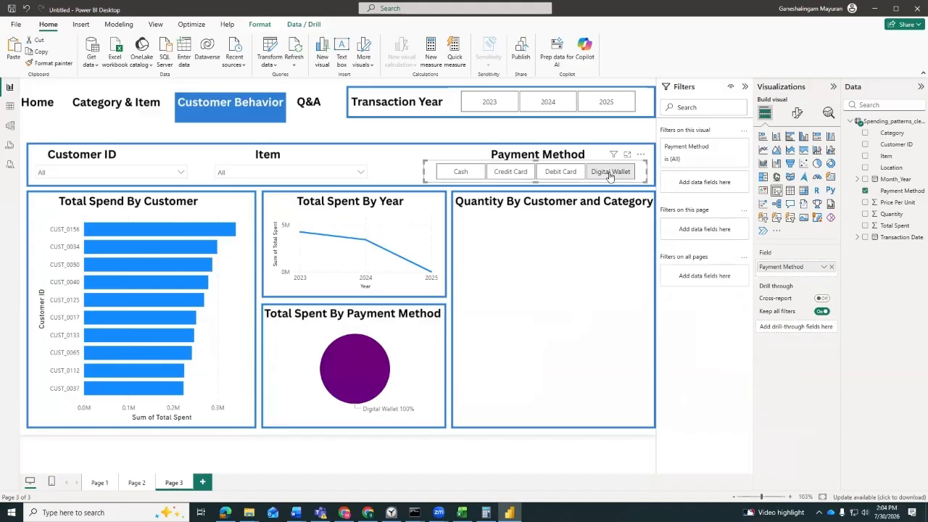
pyautogui.click(560, 172)
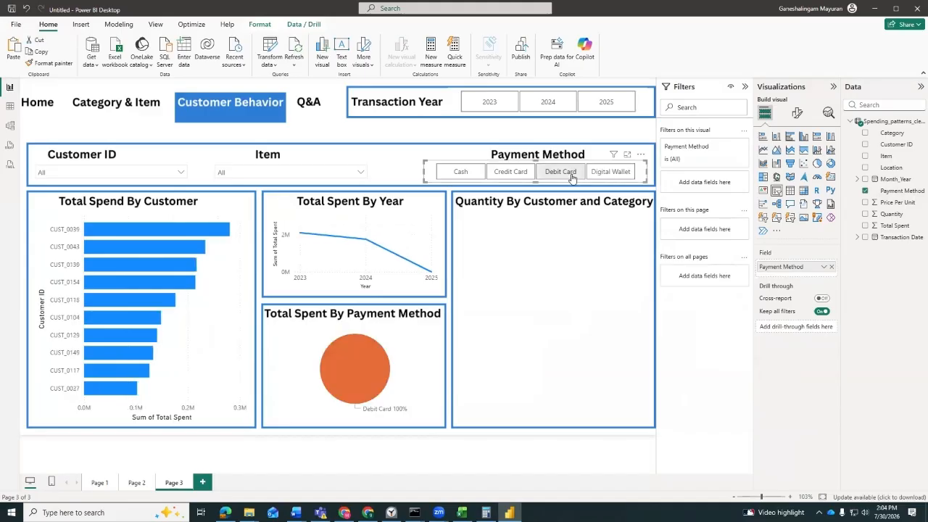
pyautogui.click(232, 305)
pyautogui.click(511, 172)
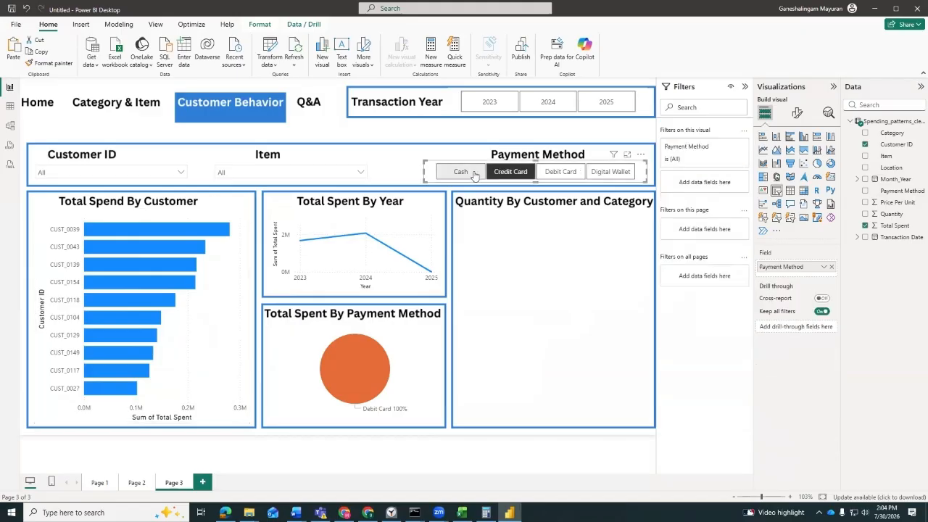
pyautogui.click(474, 175)
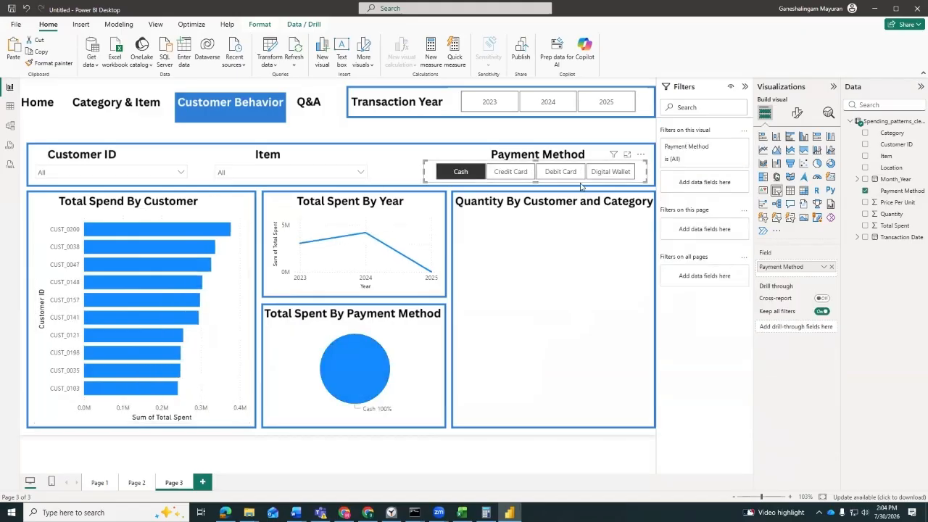
pyautogui.click(469, 175)
pyautogui.click(608, 293)
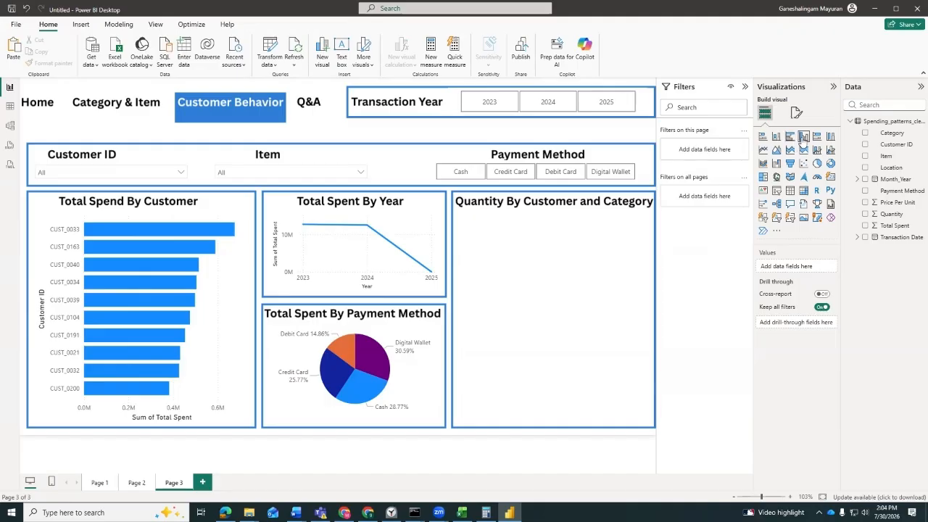
pyautogui.click(804, 138)
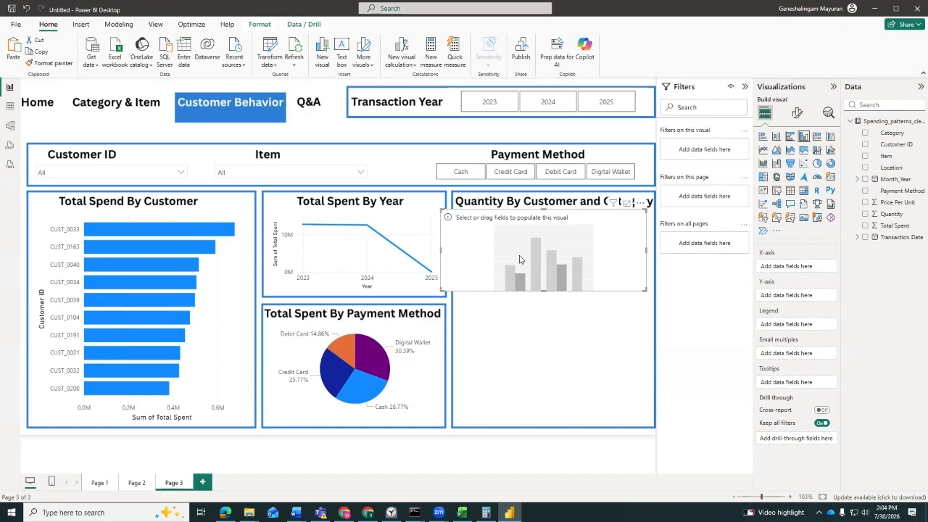
pyautogui.moveTo(549, 256); pyautogui.dragTo(579, 263)
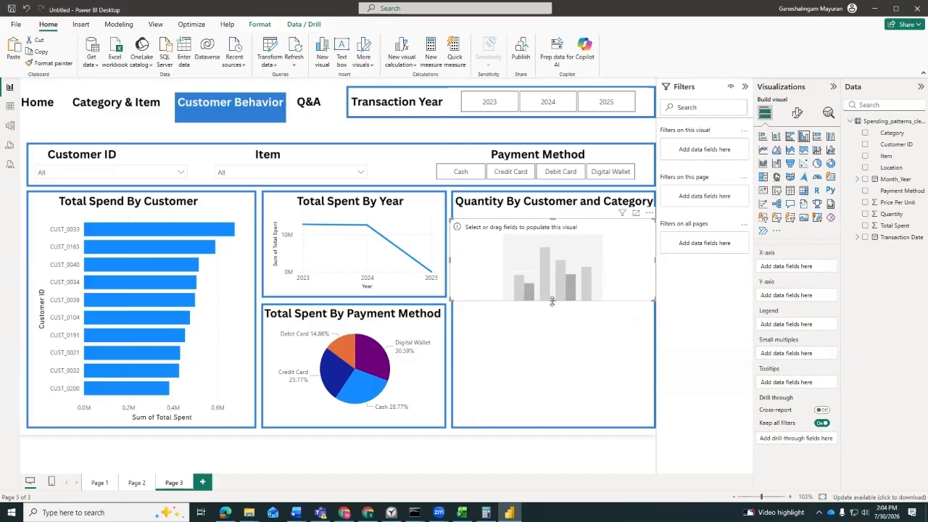
pyautogui.moveTo(553, 300); pyautogui.dragTo(555, 325)
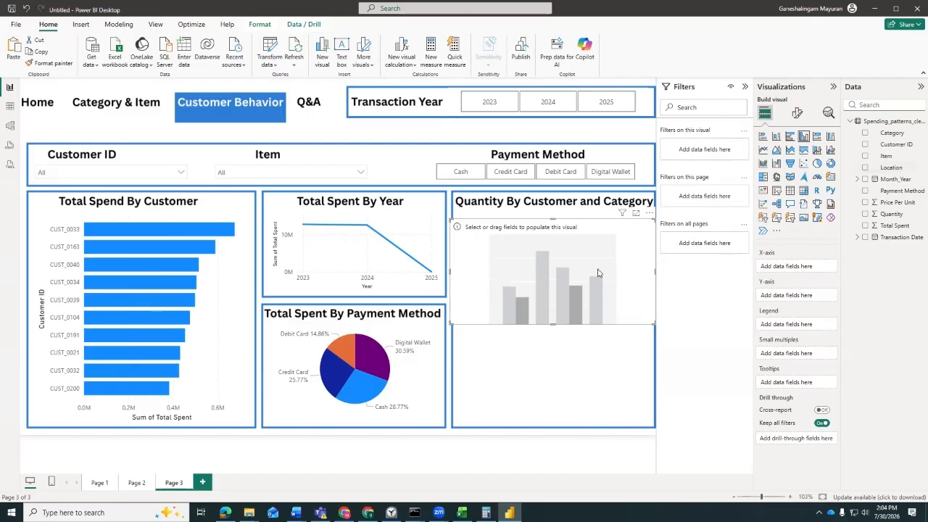
pyautogui.press('Delete')
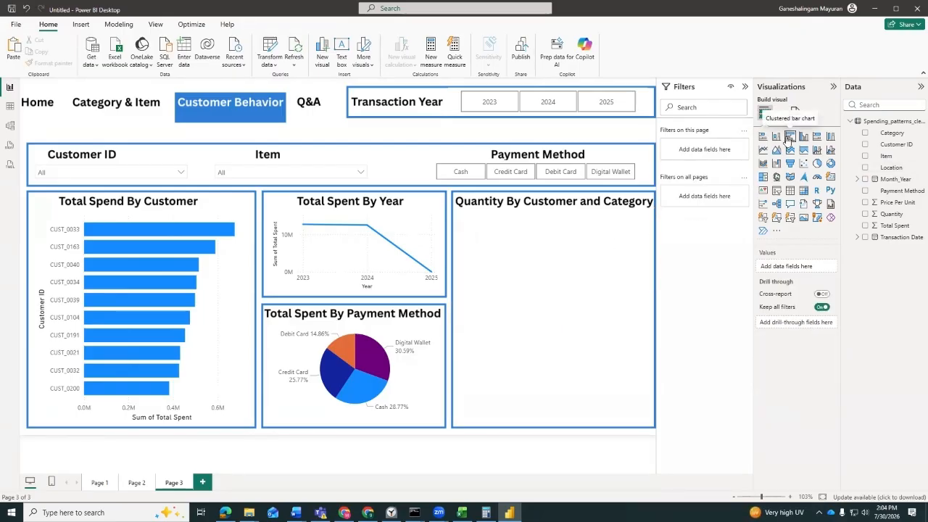
# Add a clustered bar chart, position it in the Quantity By Customer and Category box and stretch it downward
pyautogui.click(789, 137)
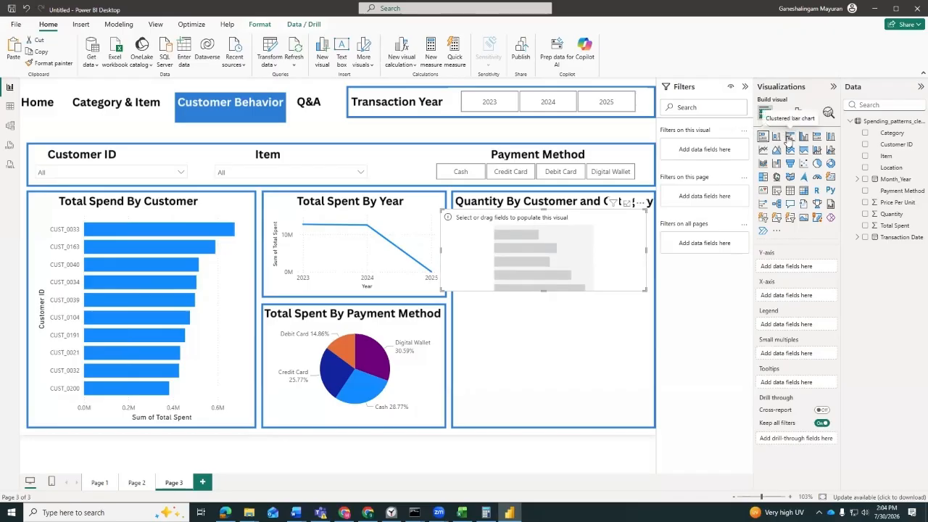
pyautogui.moveTo(562, 261); pyautogui.dragTo(573, 267)
pyautogui.moveTo(553, 297); pyautogui.dragTo(551, 392)
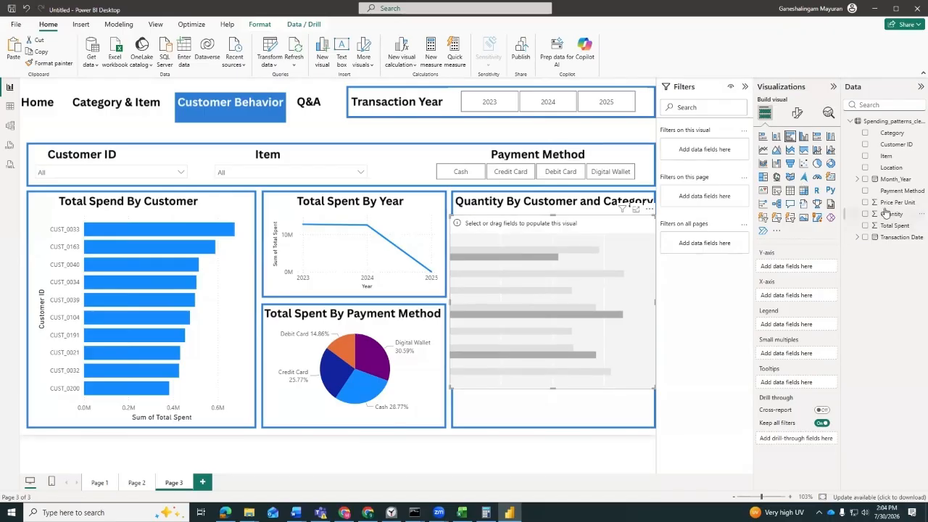
# Assign Customer ID to the new bar chart's Y-axis, Quantity to its X-axis and Category to its legend
pyautogui.moveTo(900, 146); pyautogui.dragTo(799, 270)
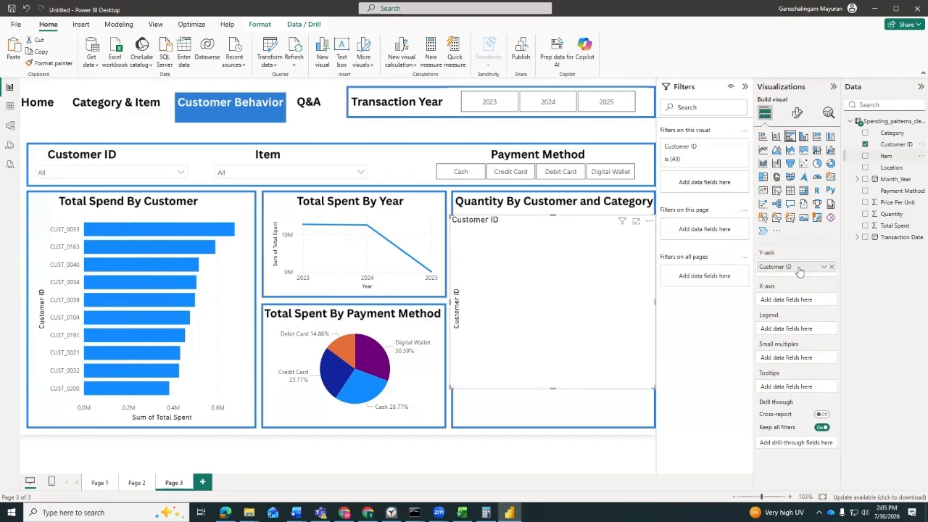
pyautogui.moveTo(885, 214); pyautogui.dragTo(791, 301)
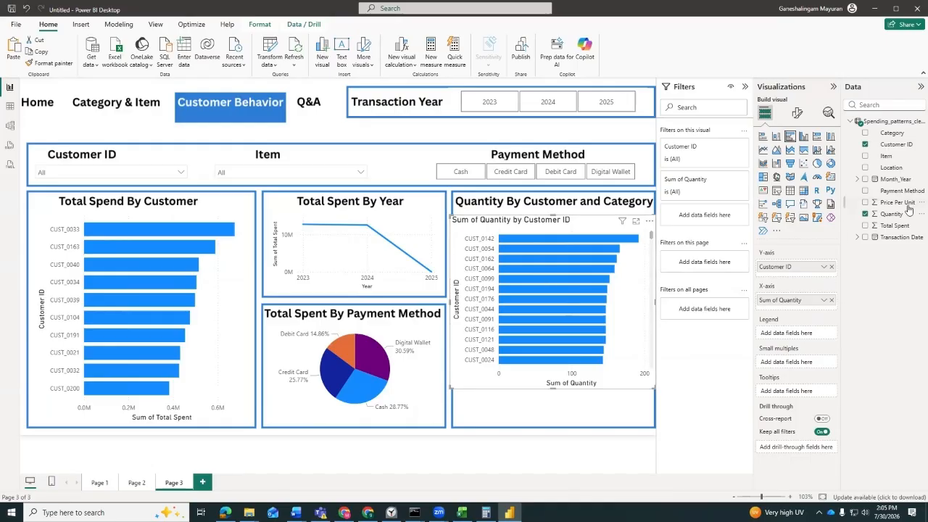
pyautogui.moveTo(871, 135); pyautogui.dragTo(797, 333)
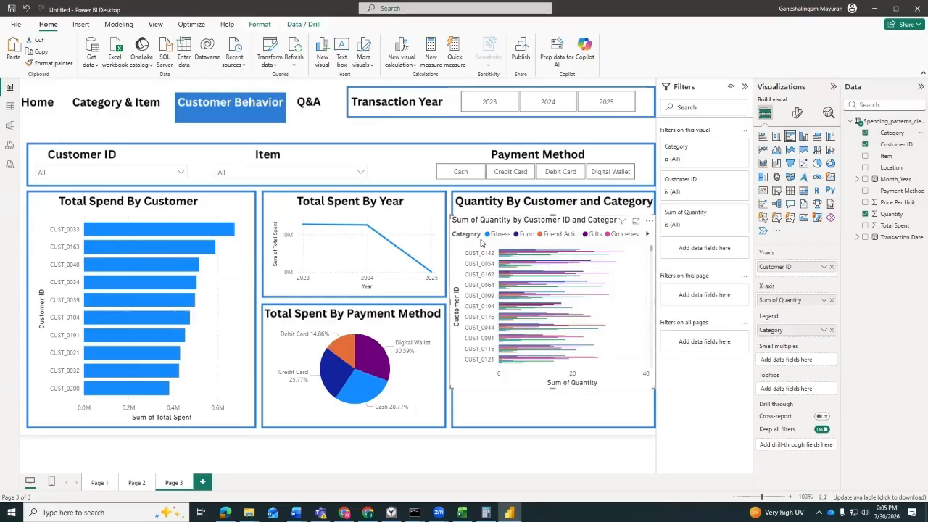
# Filter the Quantity By Customer and Category chart to the top 5 Customer IDs by Sum of Quantity
pyautogui.moveTo(502, 259)
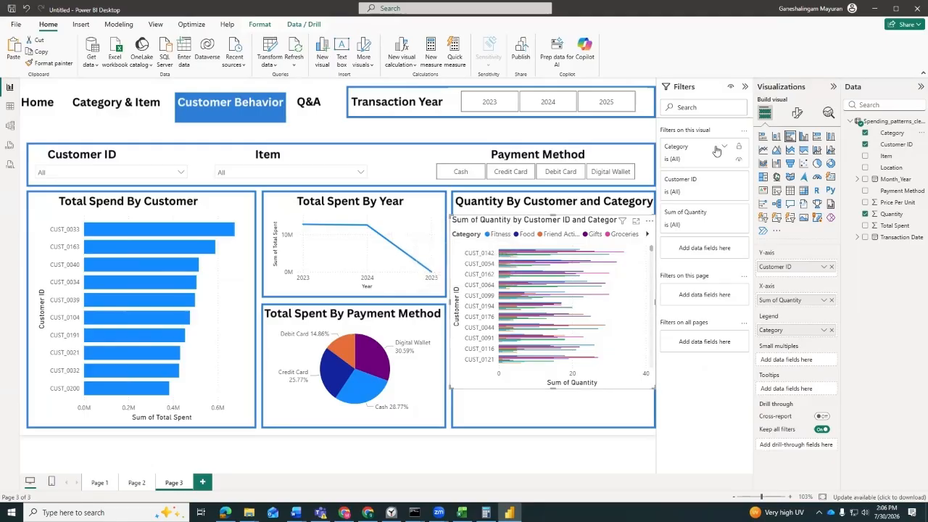
pyautogui.click(715, 183)
pyautogui.click(705, 217)
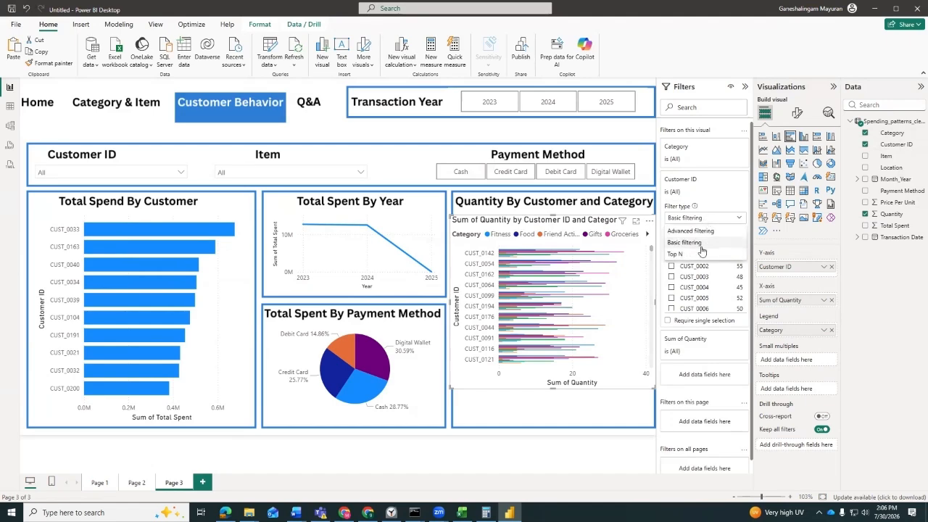
pyautogui.click(699, 252)
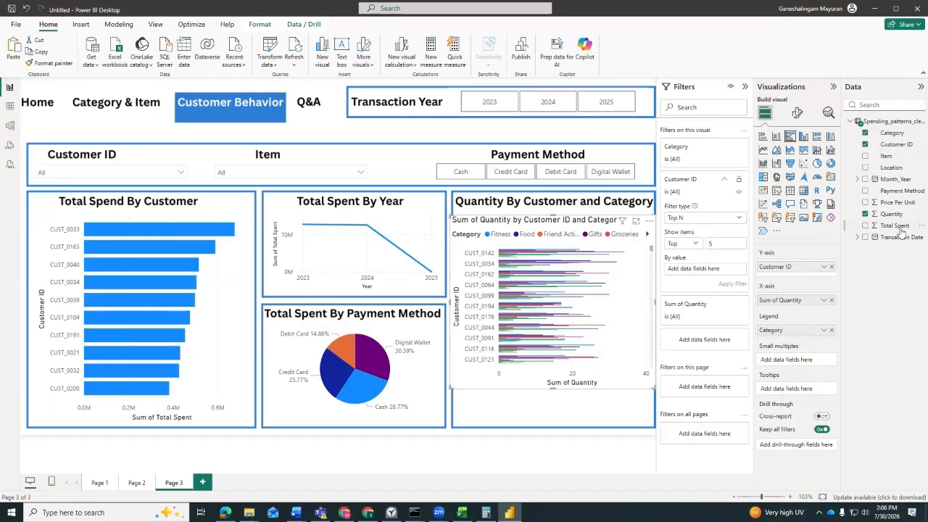
pyautogui.moveTo(903, 215); pyautogui.dragTo(715, 270)
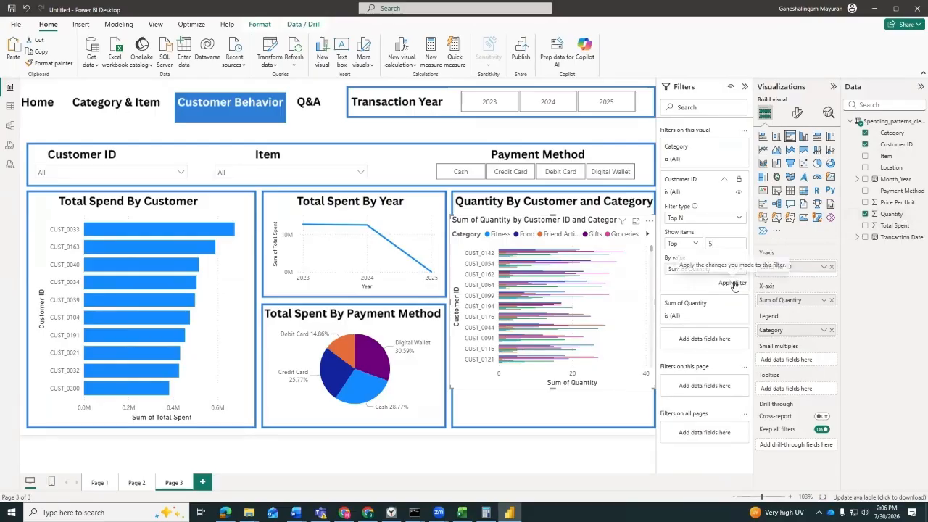
pyautogui.click(732, 282)
# Stretch the quantity chart downward and narrow it from both sides so it sits inside its box
pyautogui.moveTo(552, 388); pyautogui.dragTo(552, 417)
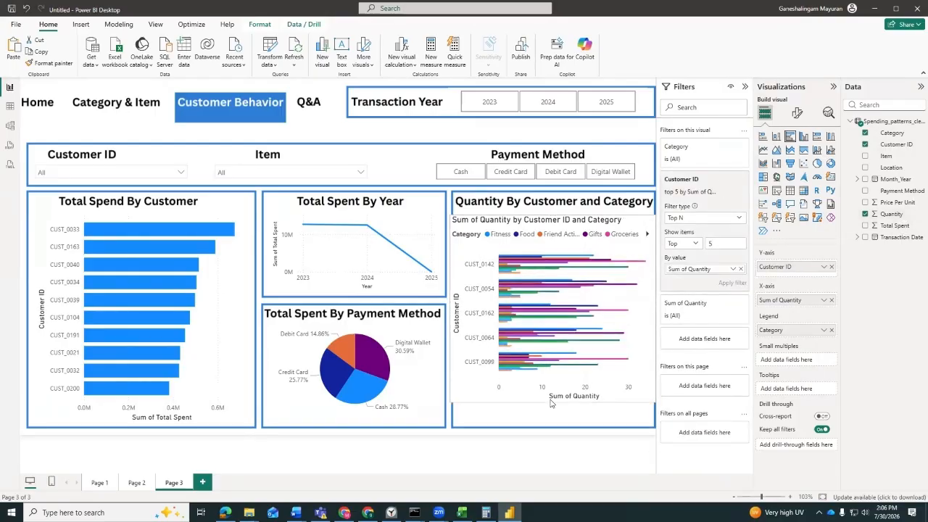
pyautogui.moveTo(656, 320); pyautogui.dragTo(659, 319)
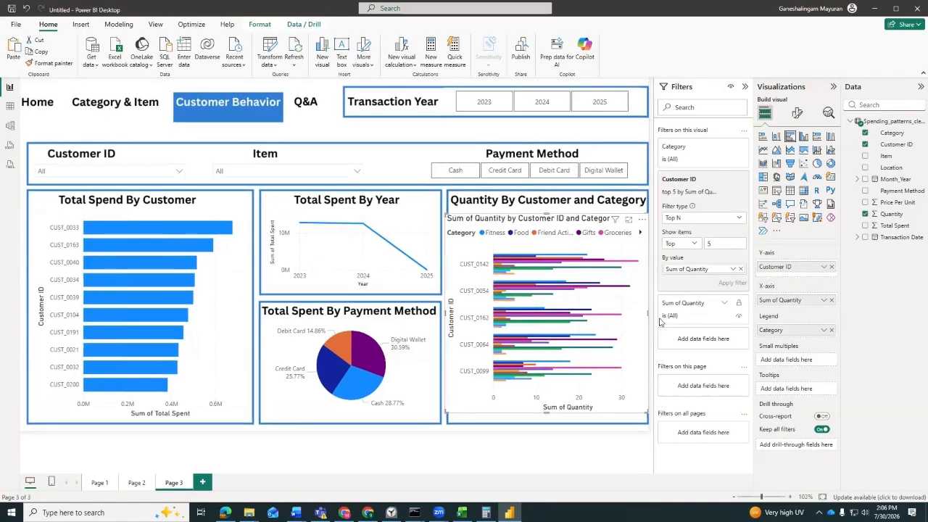
pyautogui.click(573, 437)
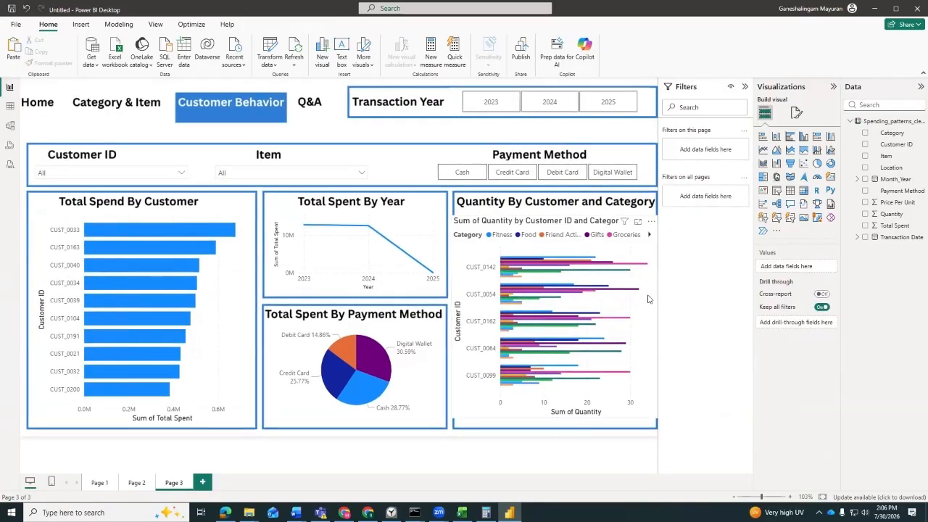
pyautogui.click(654, 312)
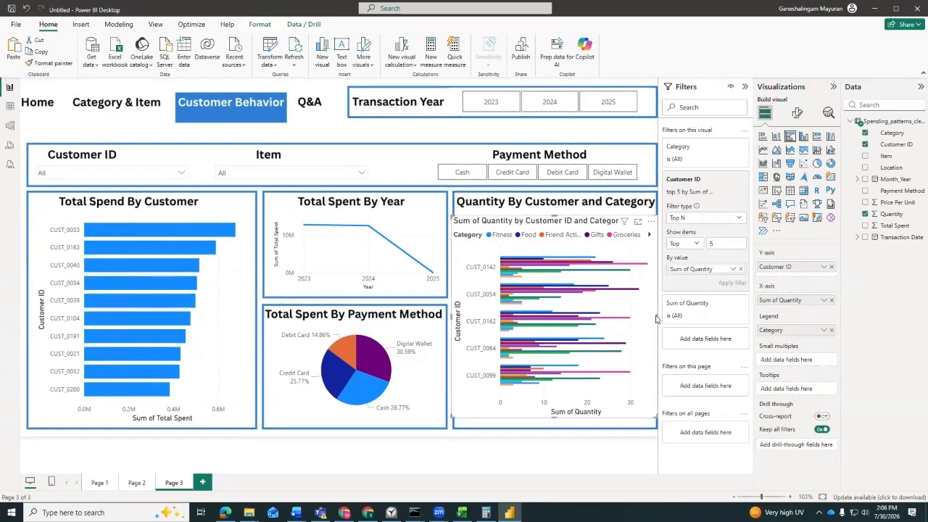
pyautogui.moveTo(656, 315); pyautogui.dragTo(646, 321)
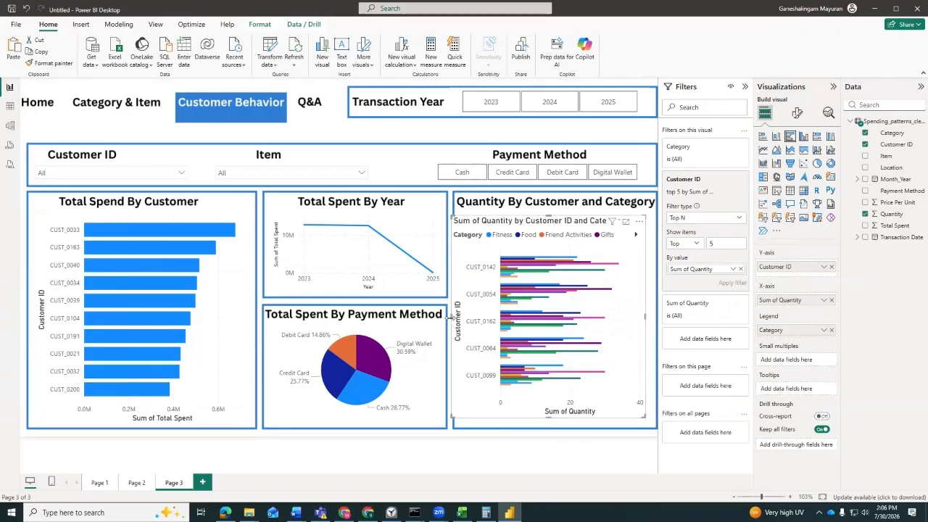
pyautogui.moveTo(451, 321); pyautogui.dragTo(480, 323)
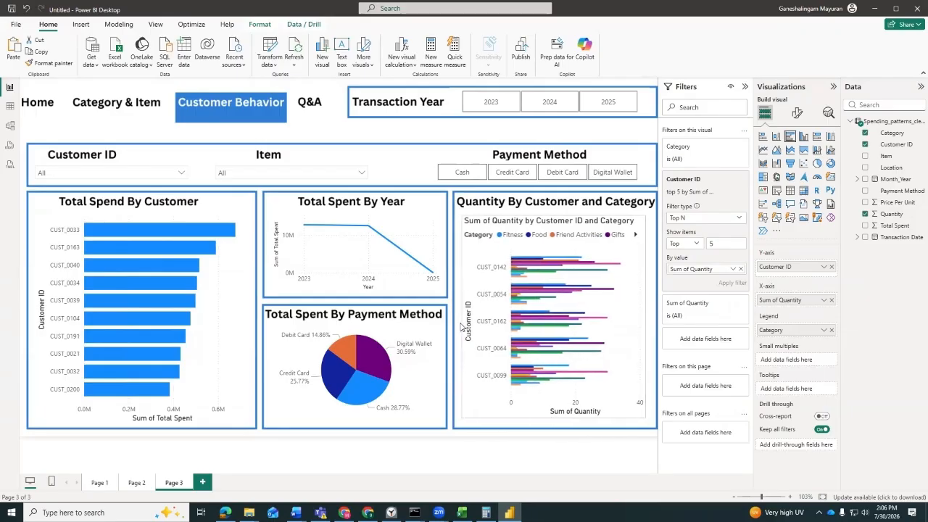
pyautogui.click(551, 214)
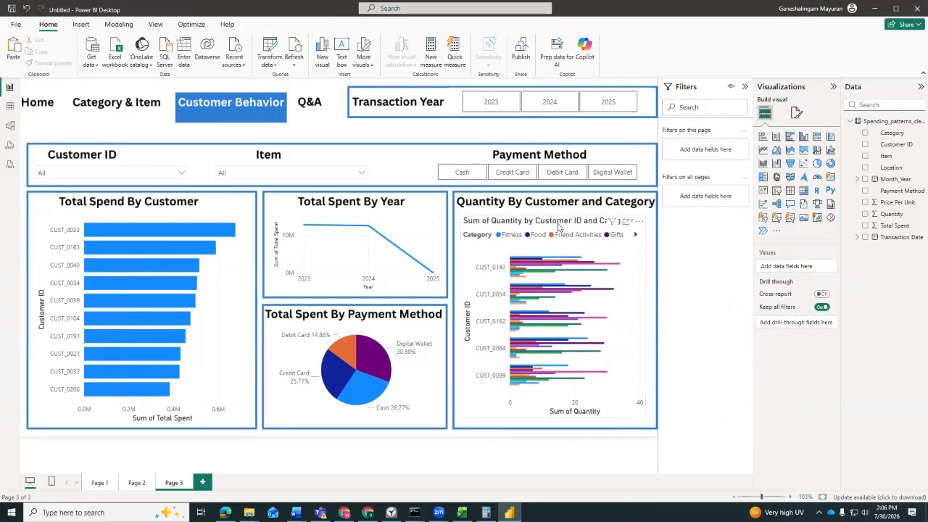
# Turn off the built-in title of the quantity by customer and category chart
pyautogui.click(580, 227)
pyautogui.click(797, 113)
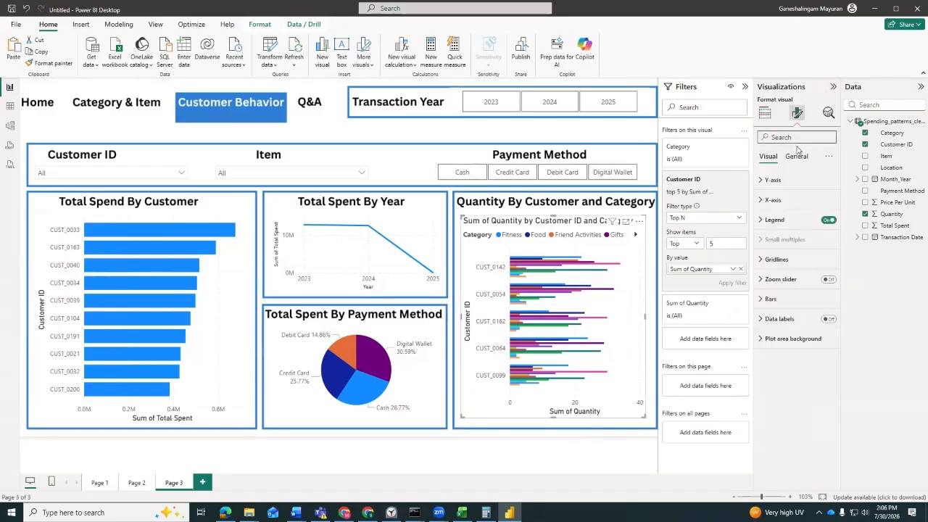
pyautogui.click(796, 156)
pyautogui.click(829, 200)
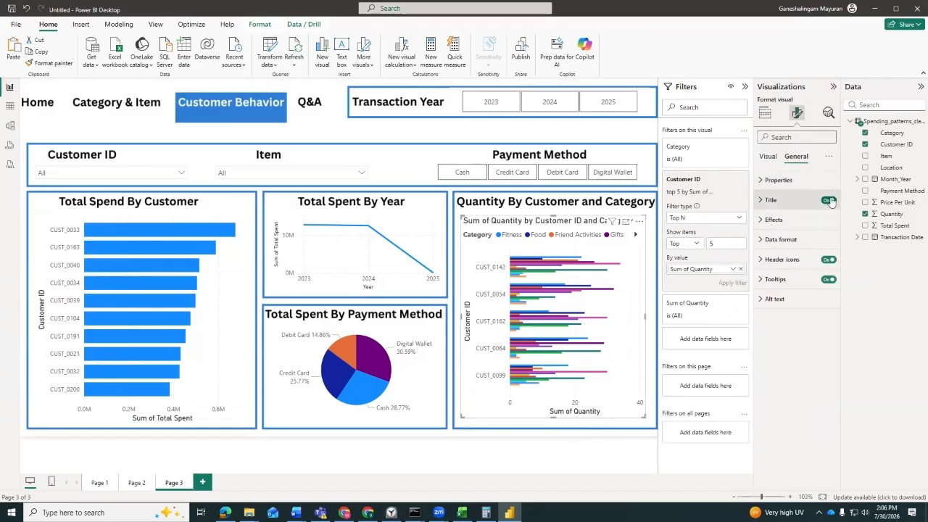
# Page back and forth through the quantity chart's Category legend to check all its entries
pyautogui.click(636, 221)
pyautogui.click(636, 221)
pyautogui.click(504, 220)
pyautogui.click(504, 220)
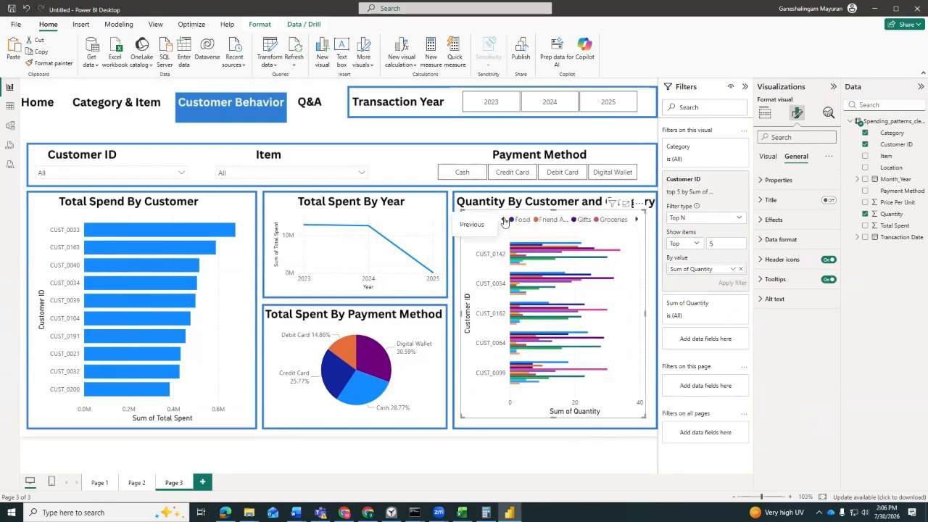
pyautogui.click(504, 219)
pyautogui.click(505, 221)
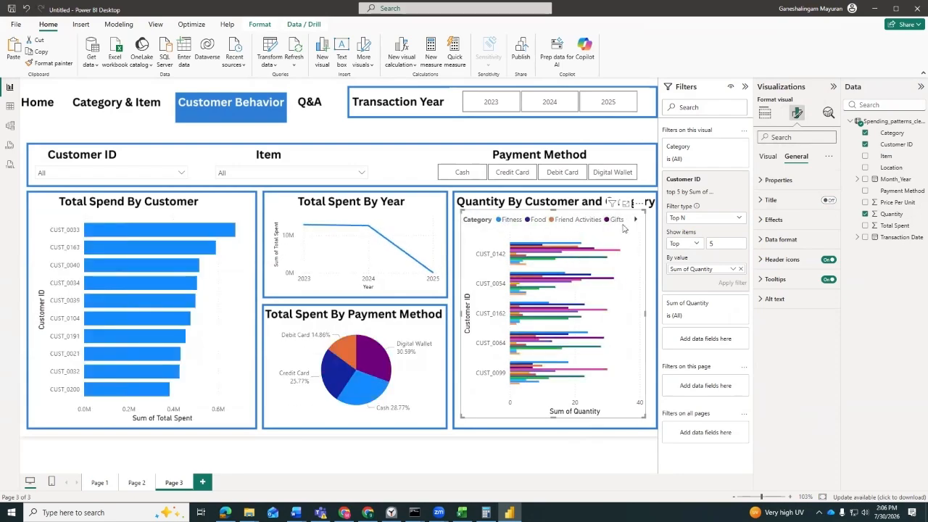
pyautogui.click(636, 219)
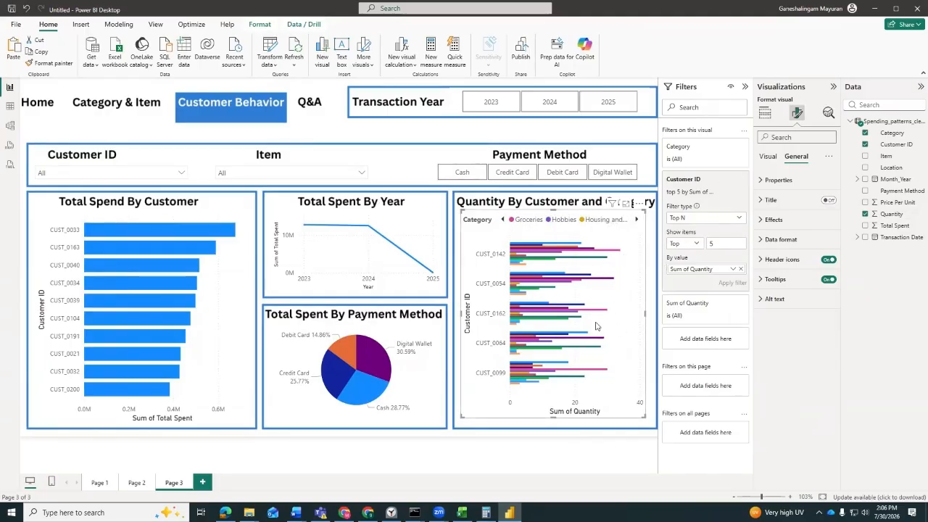
# Fine-tune the quantity chart's height and width to fill its box without covering the border
pyautogui.moveTo(557, 419); pyautogui.dragTo(556, 425)
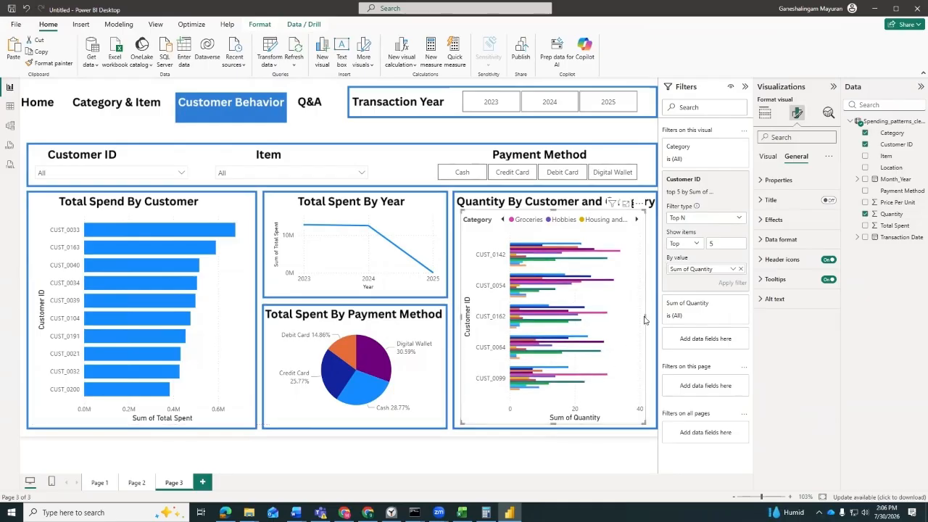
pyautogui.moveTo(644, 316); pyautogui.dragTo(654, 318)
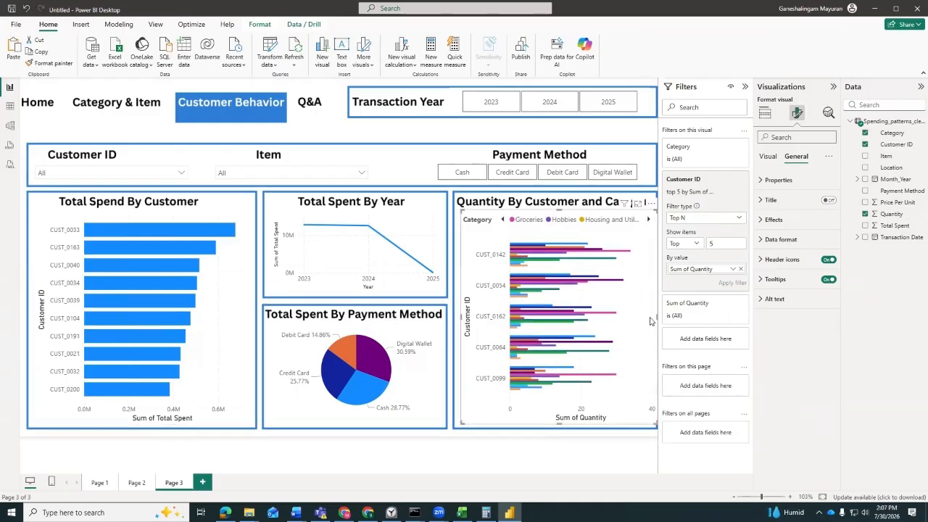
pyautogui.moveTo(461, 316); pyautogui.dragTo(458, 316)
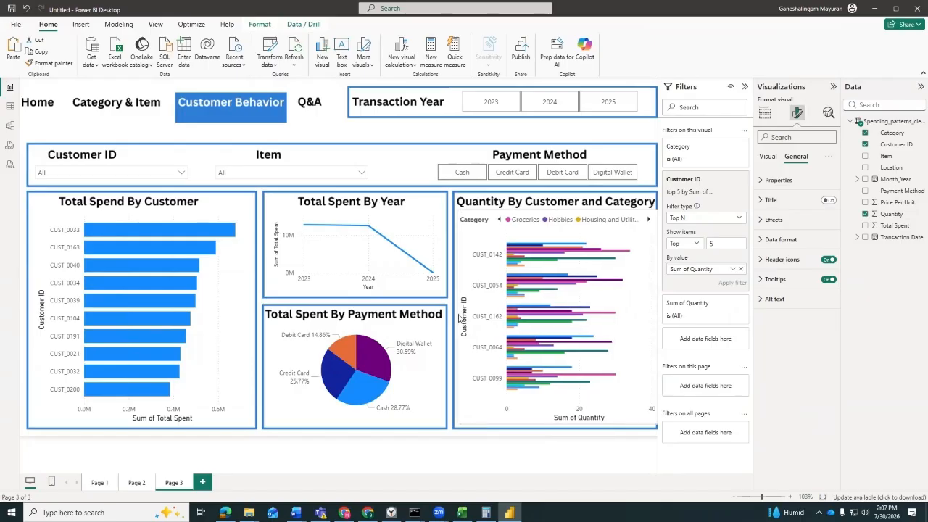
pyautogui.moveTo(655, 316); pyautogui.dragTo(649, 324)
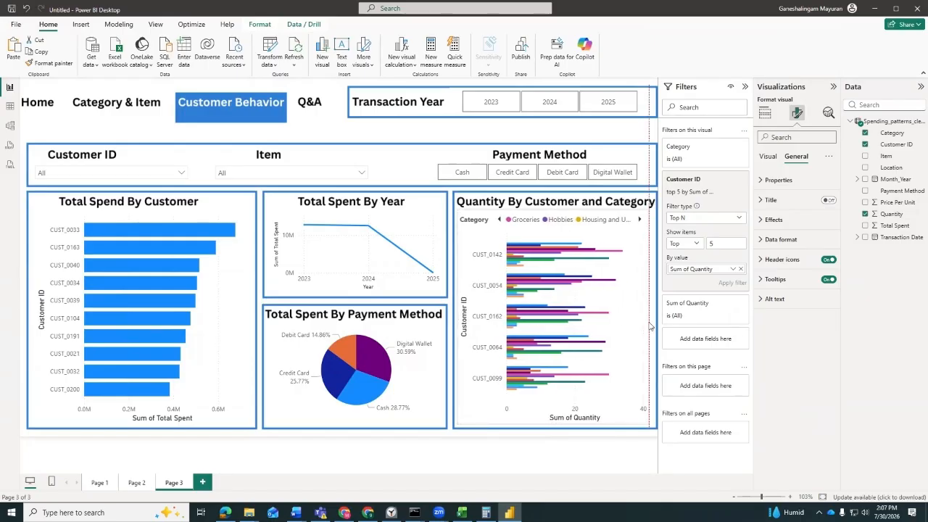
pyautogui.click(344, 135)
# Look through Page 2 and Page 3 of the report and return to Page 1
pyautogui.click(142, 484)
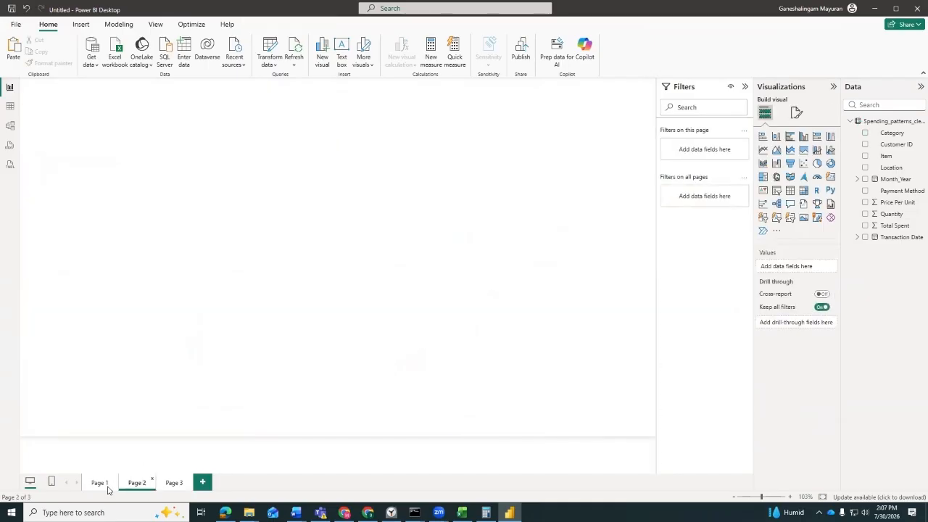
pyautogui.click(101, 485)
pyautogui.click(137, 483)
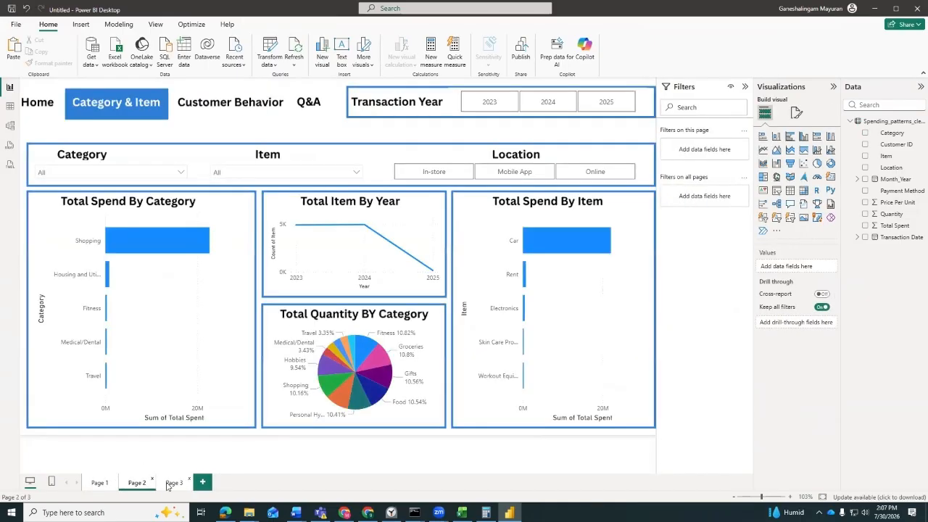
pyautogui.click(174, 483)
pyautogui.click(100, 483)
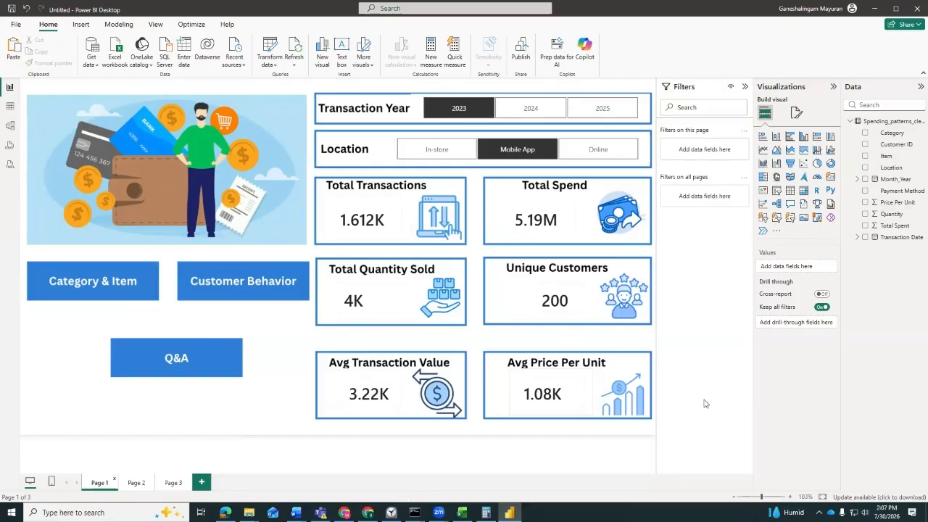
# Insert a blank button and place it over the Category & Item box on Page 1
pyautogui.click(80, 24)
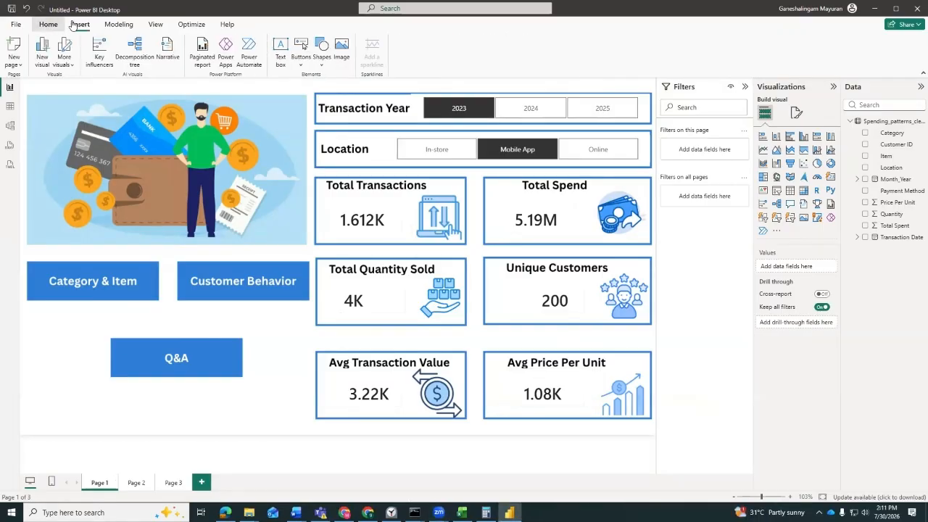
pyautogui.click(304, 63)
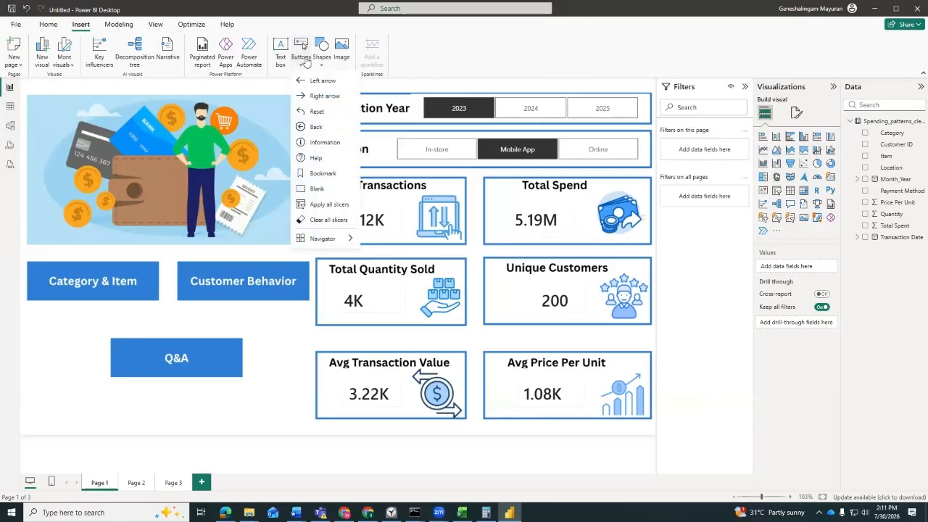
pyautogui.click(319, 187)
pyautogui.moveTo(58, 93); pyautogui.dragTo(97, 296)
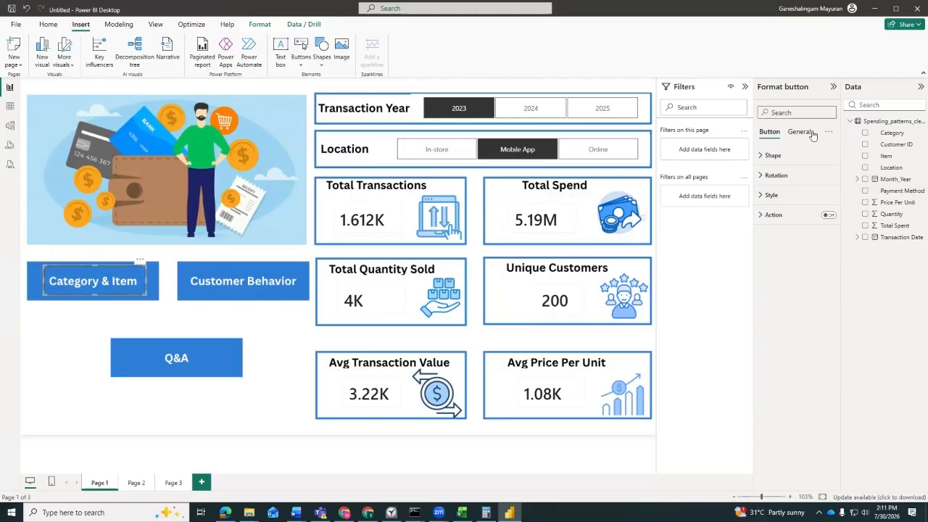
# Enable the button's action, with Page navigation as the type and Page 2 as the destination
pyautogui.click(795, 197)
pyautogui.click(795, 198)
pyautogui.click(826, 215)
pyautogui.click(798, 215)
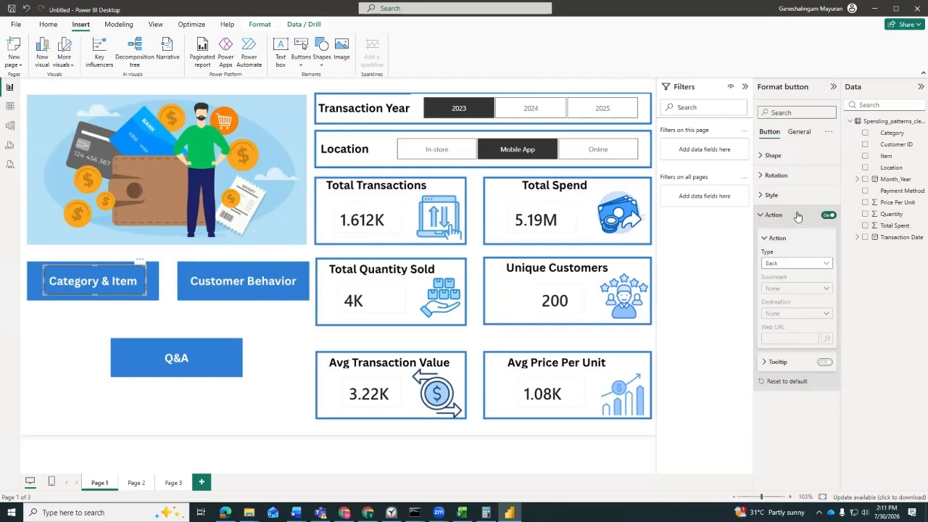
pyautogui.click(805, 264)
pyautogui.click(794, 307)
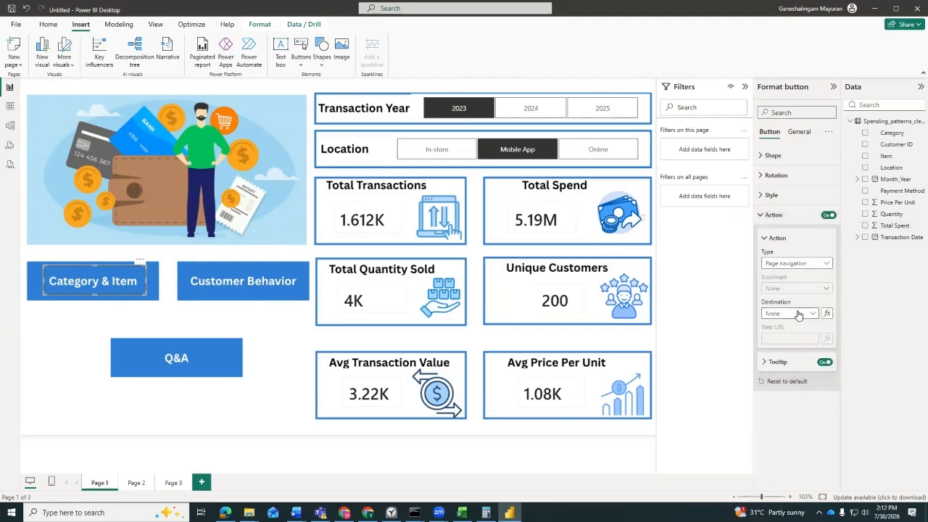
pyautogui.click(799, 314)
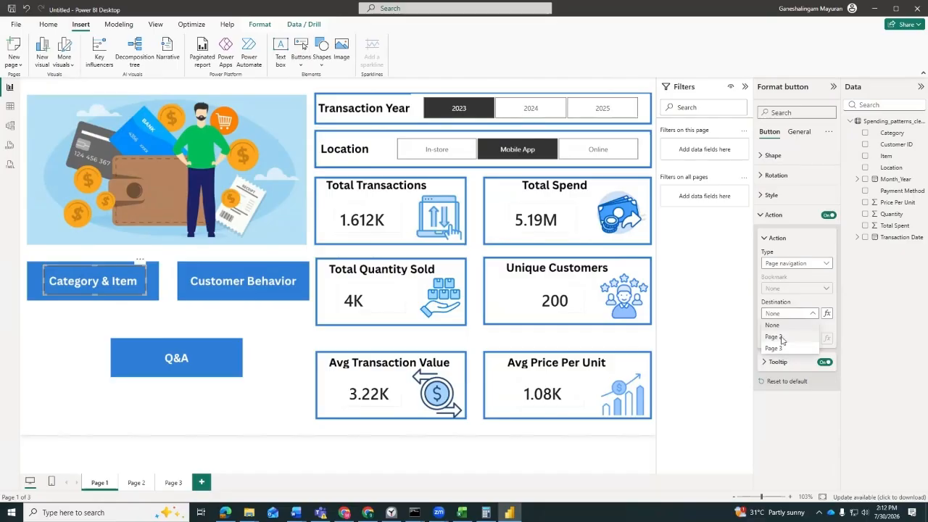
pyautogui.click(782, 338)
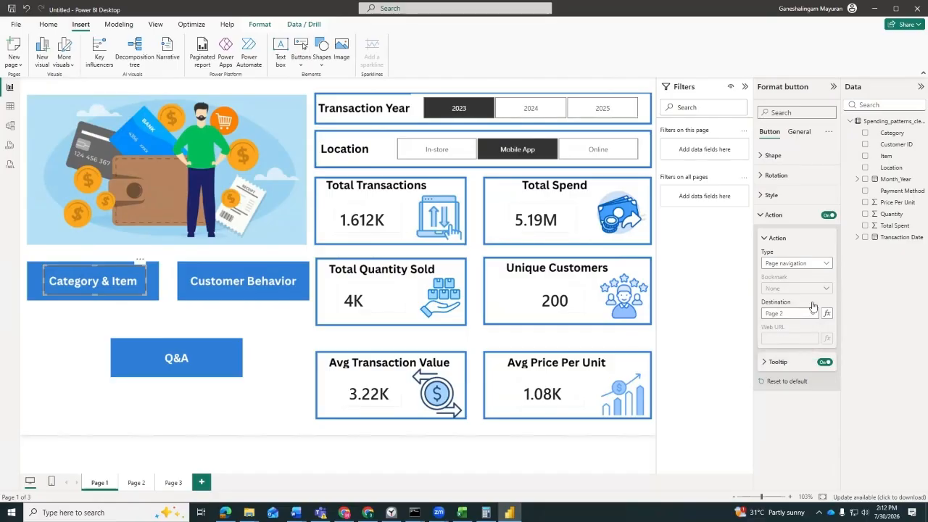
# Turn off the border in the Category & Item button's style and deselect the button
pyautogui.click(773, 195)
pyautogui.scroll(-5, 808, 307)
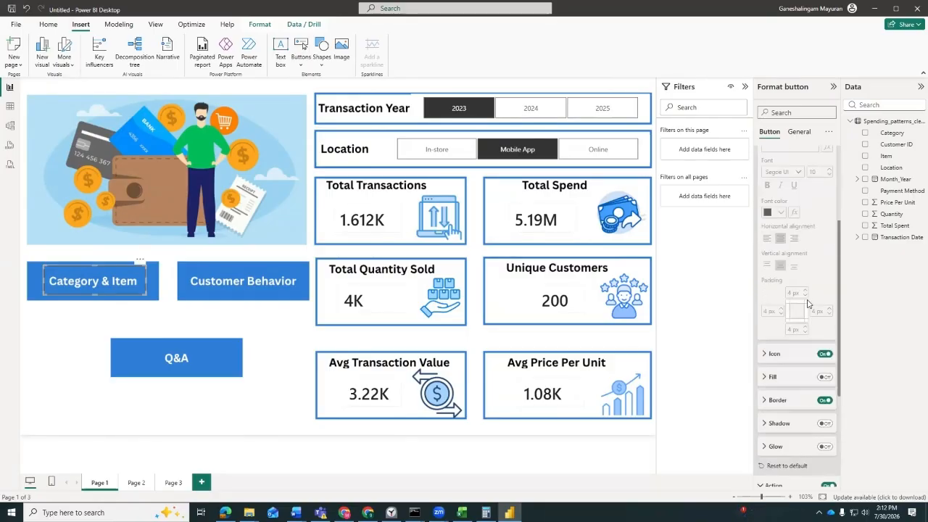
pyautogui.click(824, 353)
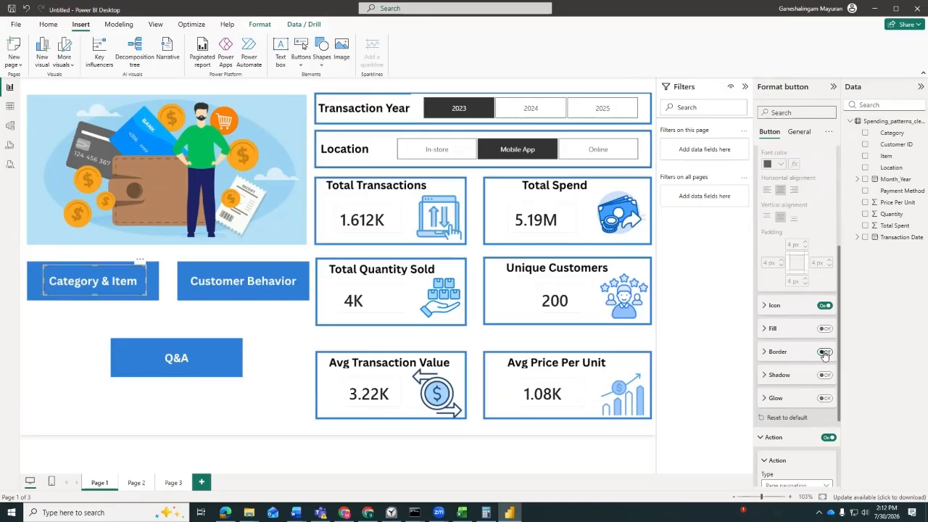
pyautogui.click(288, 352)
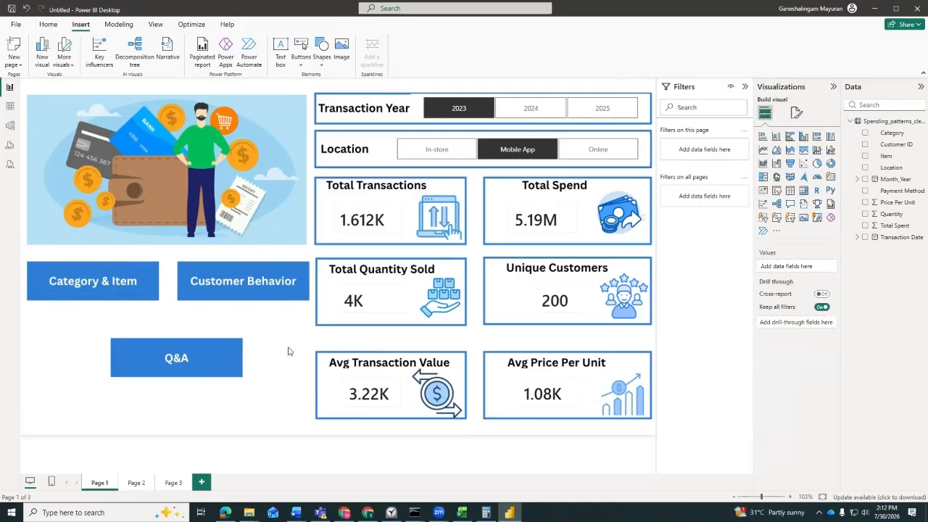
# Test the Category & Item button's page link, return to Page 1 and select the button
pyautogui.keyDown('ctrl'); pyautogui.click(119, 287); pyautogui.keyUp('ctrl')
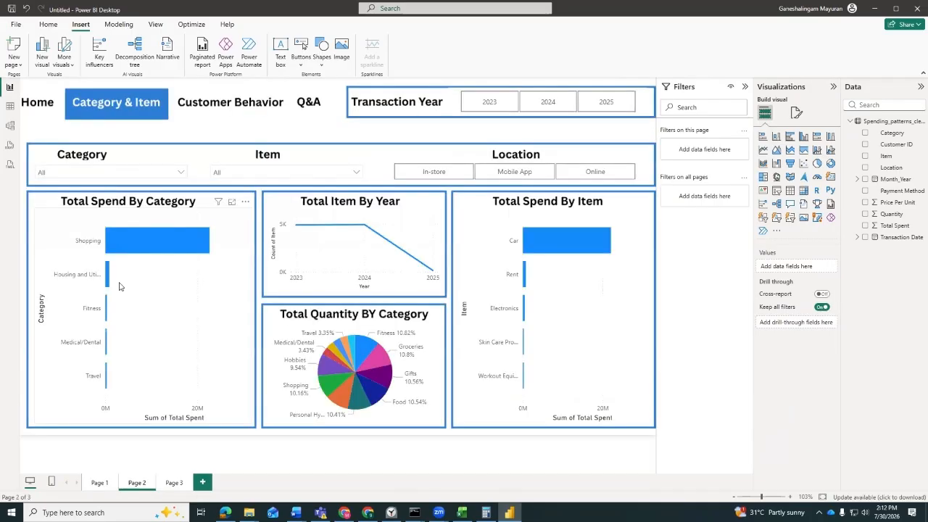
pyautogui.click(100, 483)
pyautogui.click(140, 294)
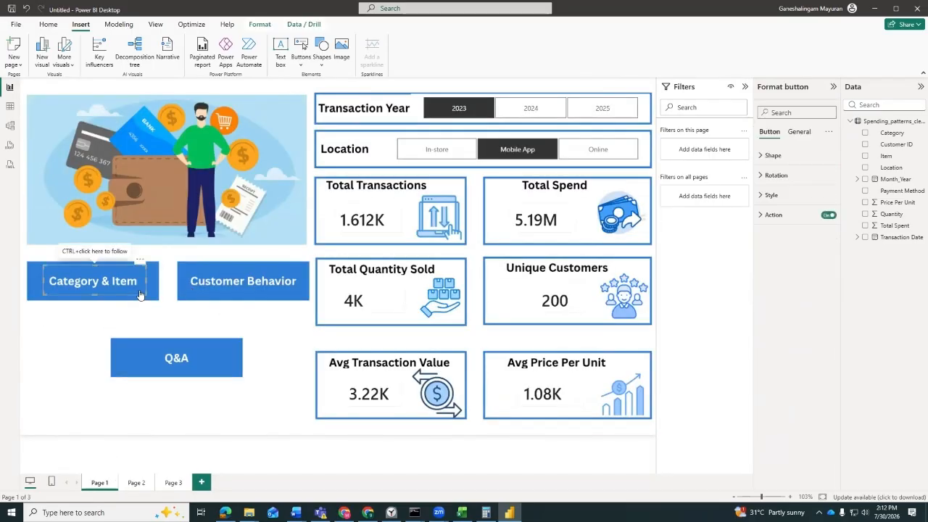
# Place a copy of the Category & Item button over the Customer Behavior box on Page 1 and widen it to fit the label
pyautogui.click(284, 290)
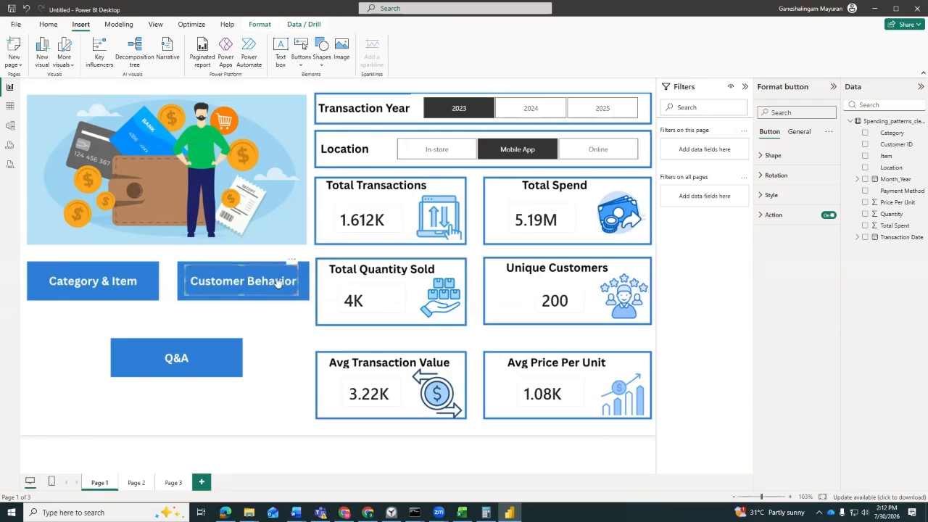
pyautogui.click(262, 319)
pyautogui.click(267, 288)
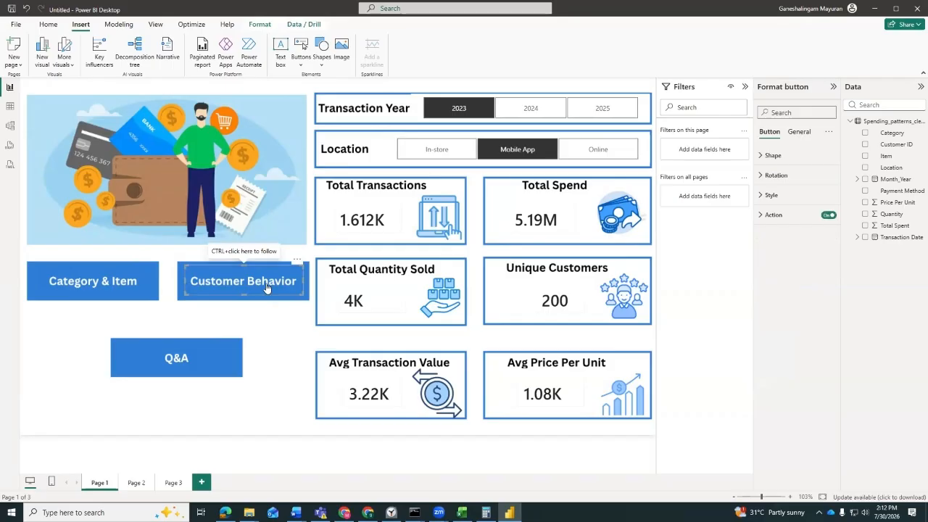
pyautogui.click(125, 305)
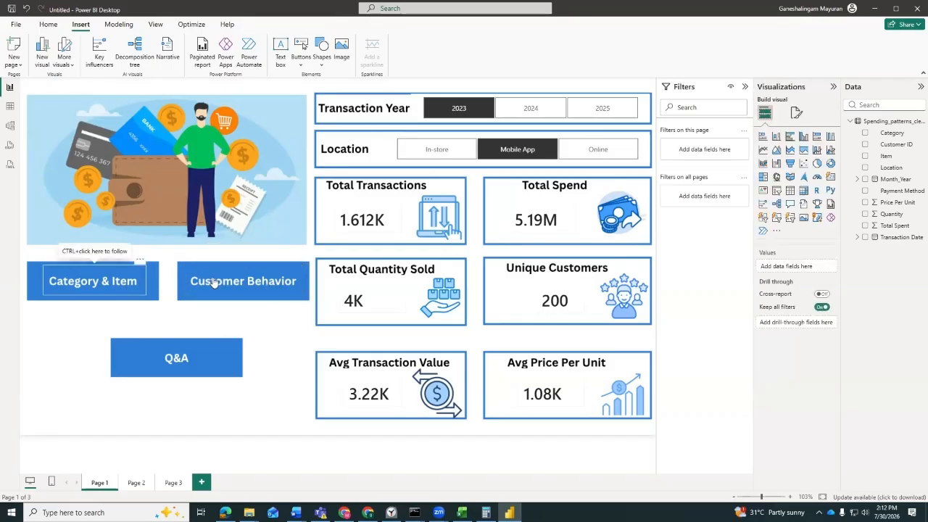
pyautogui.click(288, 284)
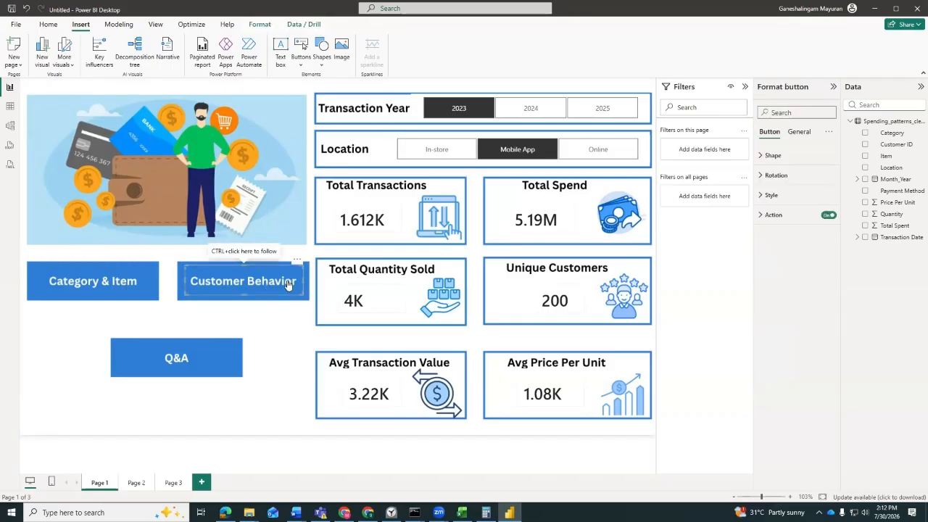
# Set the Customer Behavior button's page navigation destination to Page 3, test the link and return to Page 1
pyautogui.click(780, 216)
pyautogui.click(814, 315)
pyautogui.click(800, 351)
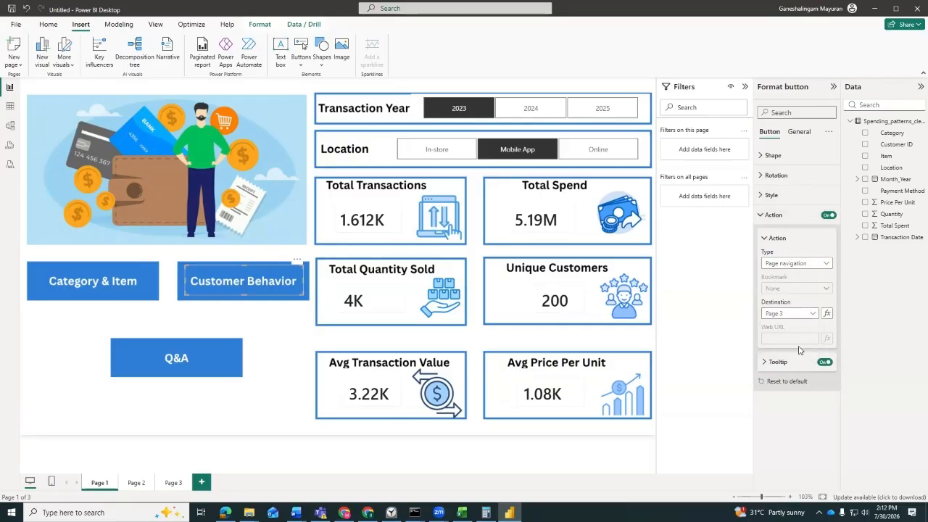
pyautogui.click(292, 341)
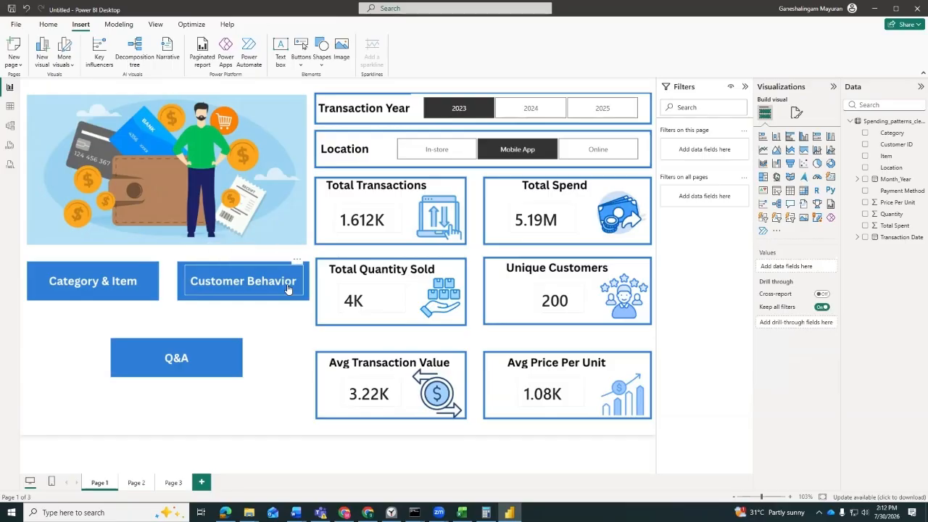
pyautogui.keyDown('ctrl'); pyautogui.click(288, 289); pyautogui.keyUp('ctrl')
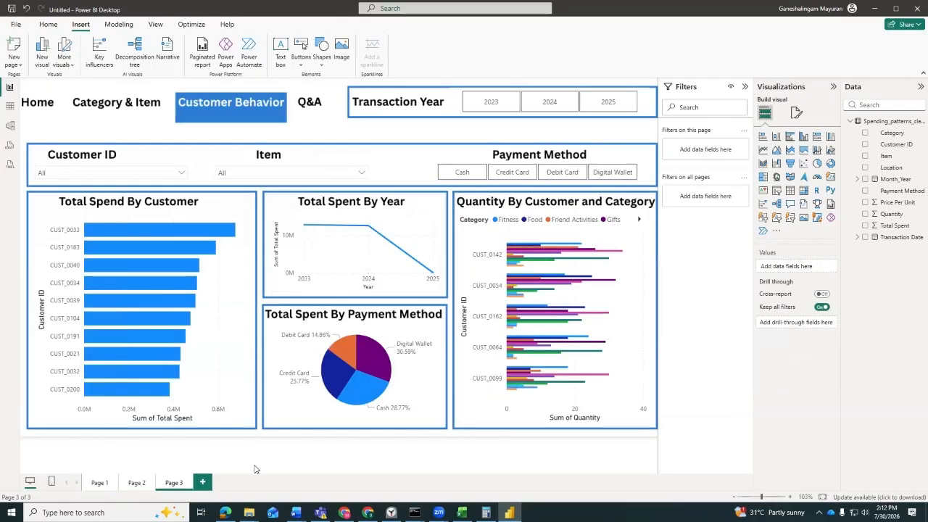
pyautogui.click(134, 483)
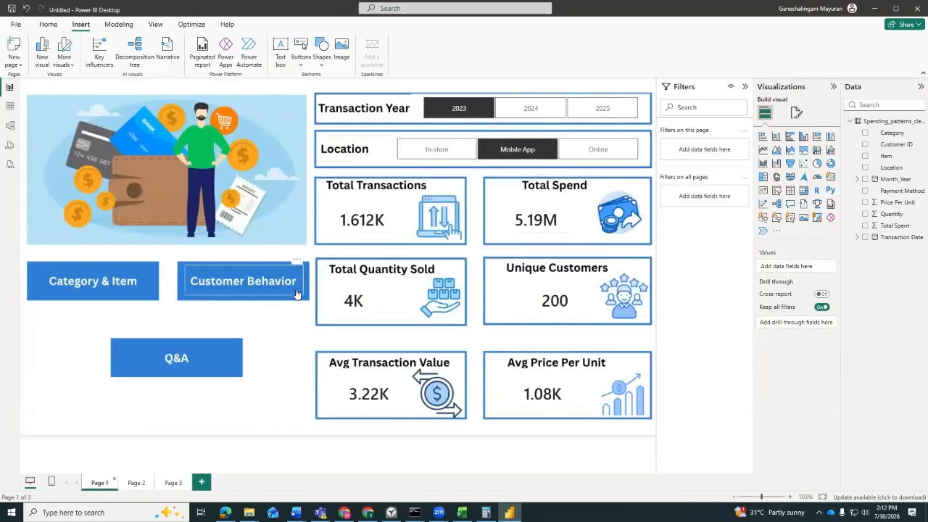
# Copy the Customer Behavior button to Page 2 and resize it to fit over the Home label
pyautogui.click(296, 293)
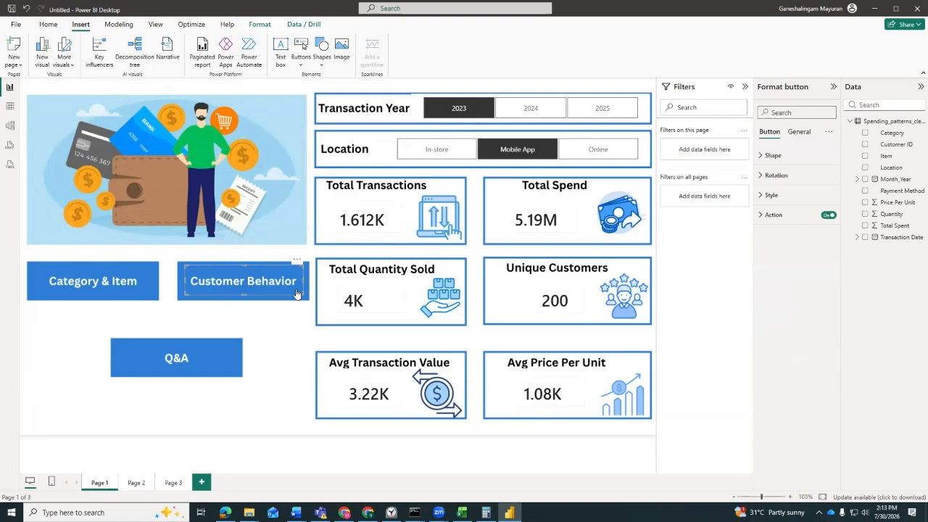
pyautogui.click(136, 483)
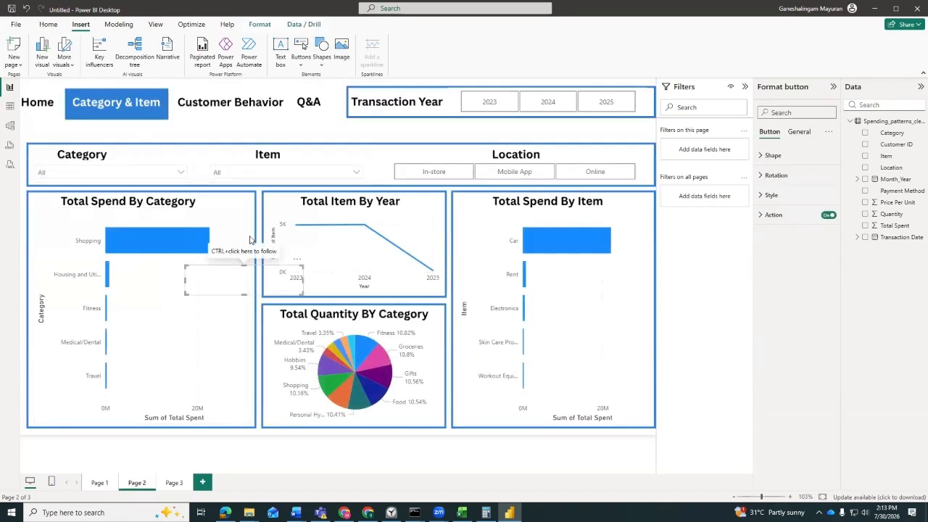
pyautogui.click(101, 108)
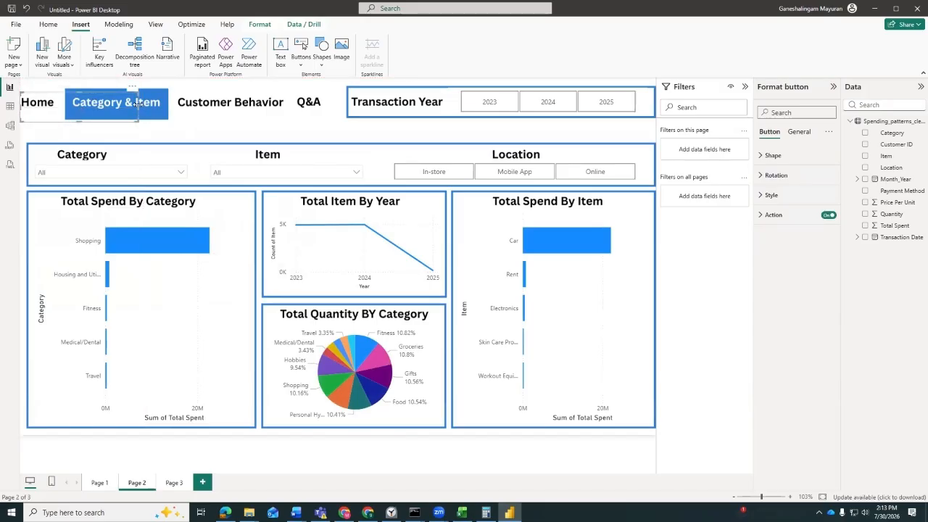
pyautogui.click(48, 99)
pyautogui.moveTo(48, 95); pyautogui.dragTo(24, 107)
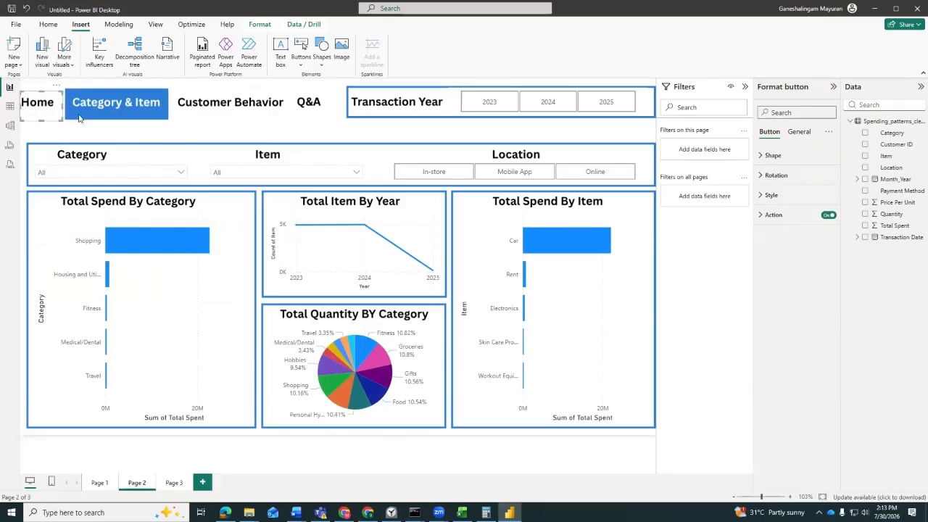
# Set the Home button's page navigation destination to Page 1 and deselect the button
pyautogui.click(791, 215)
pyautogui.click(801, 315)
pyautogui.click(781, 338)
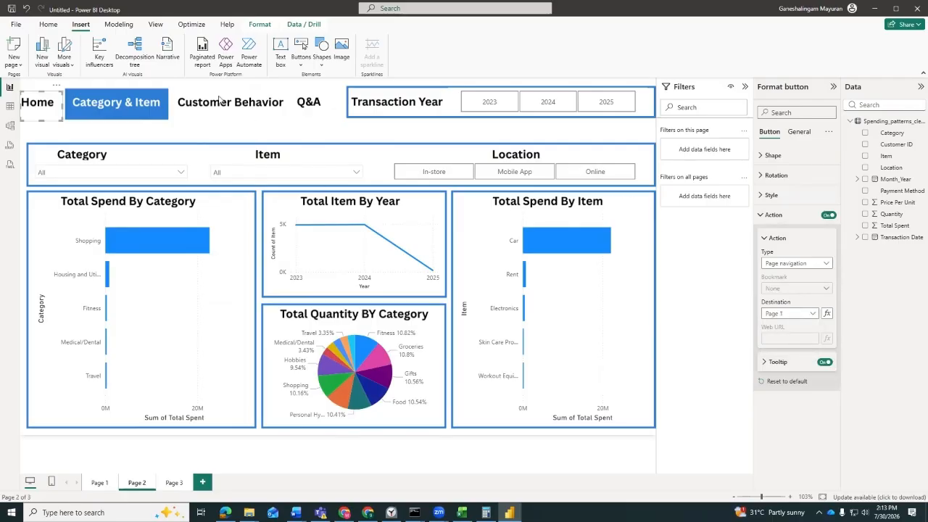
pyautogui.click(267, 113)
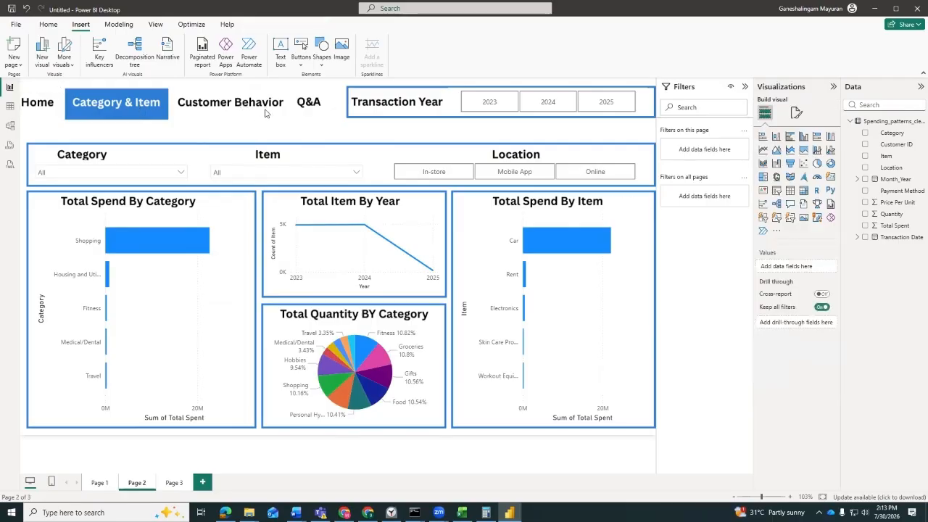
# Place a copy of the Home button over Page 2's Customer Behavior label and set its destination to Page 3
pyautogui.click(50, 111)
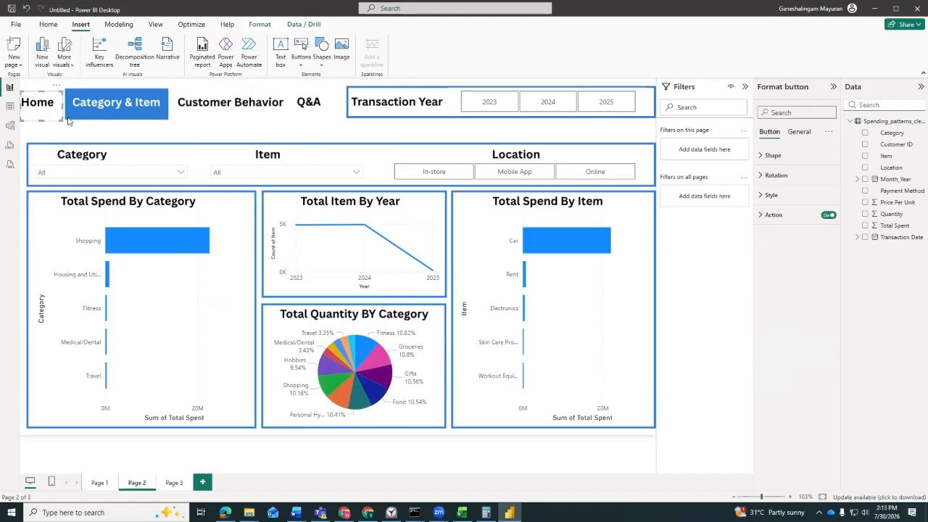
pyautogui.click(200, 114)
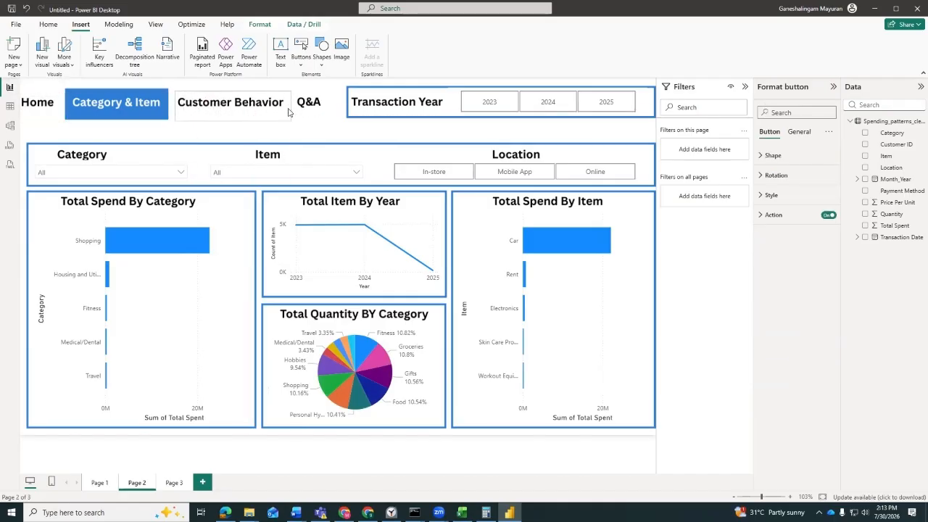
pyautogui.click(771, 214)
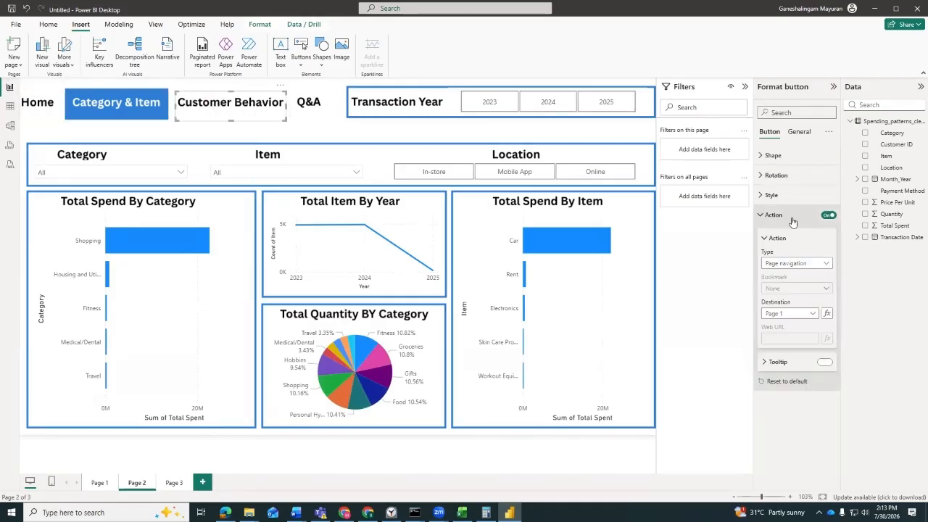
pyautogui.click(812, 313)
pyautogui.click(794, 350)
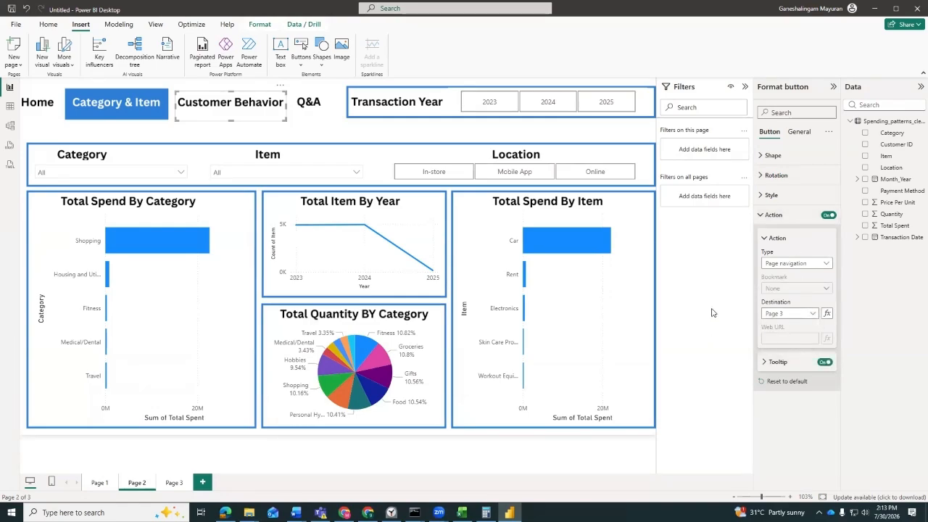
# Test the Home link on Page 2 and the Category & Item link on Page 1, check Page 3 and return to Page 1
pyautogui.click(48, 109)
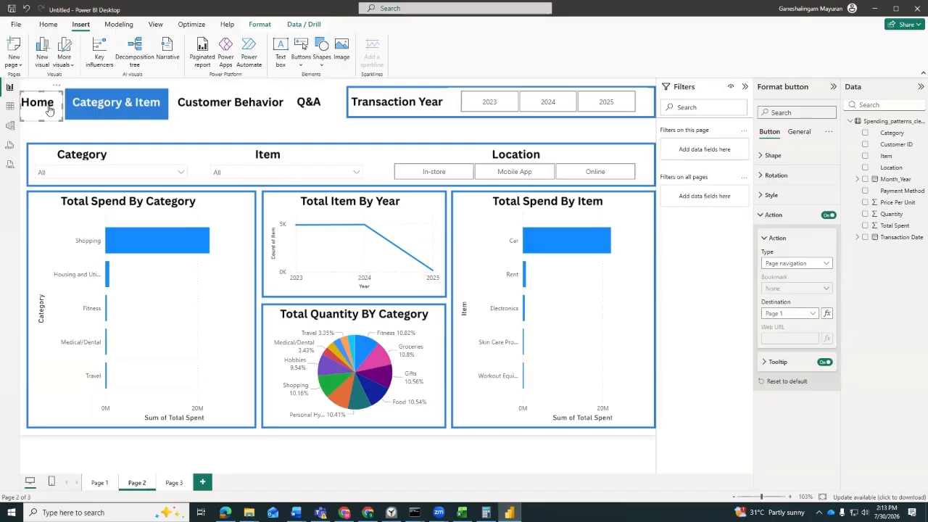
pyautogui.keyDown('ctrl'); pyautogui.click(49, 109); pyautogui.keyUp('ctrl')
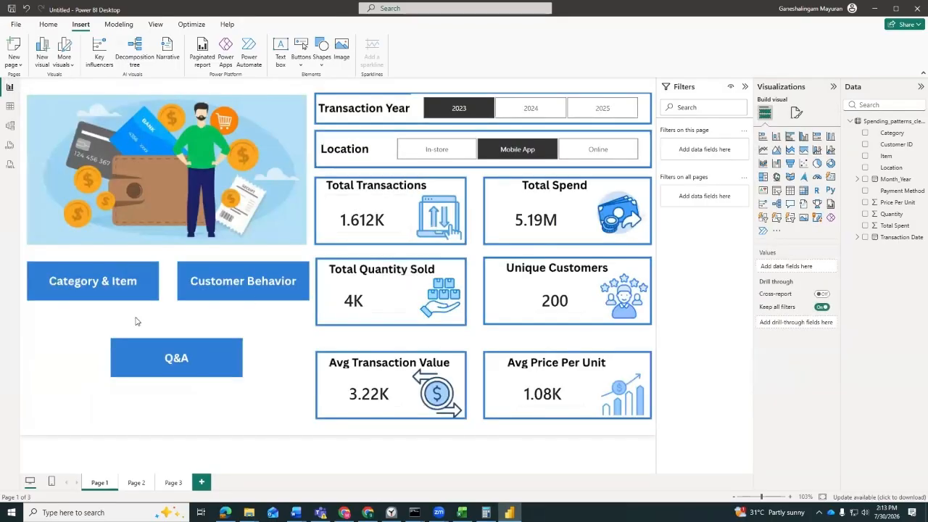
pyautogui.keyDown('ctrl'); pyautogui.click(134, 288); pyautogui.keyUp('ctrl')
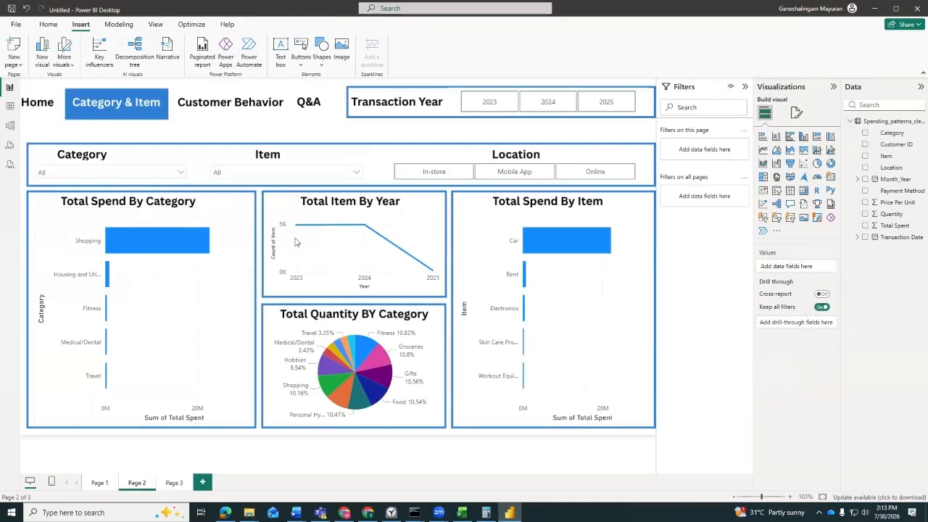
pyautogui.click(175, 482)
pyautogui.click(136, 482)
pyautogui.click(98, 483)
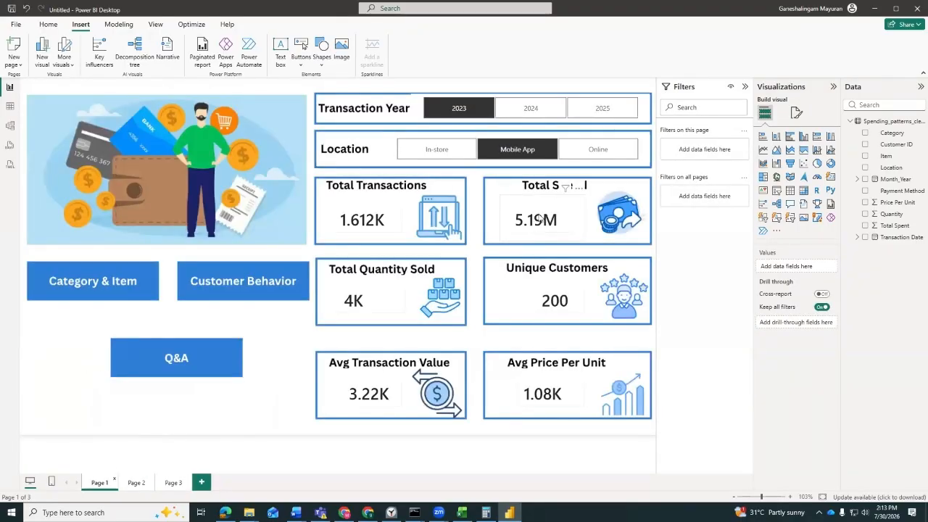
# Test the Page 1 slicers by clearing Mobile App, filtering 2024 by In-store, Mobile App and Online, and finishing on 2023 with Online
pyautogui.click(530, 156)
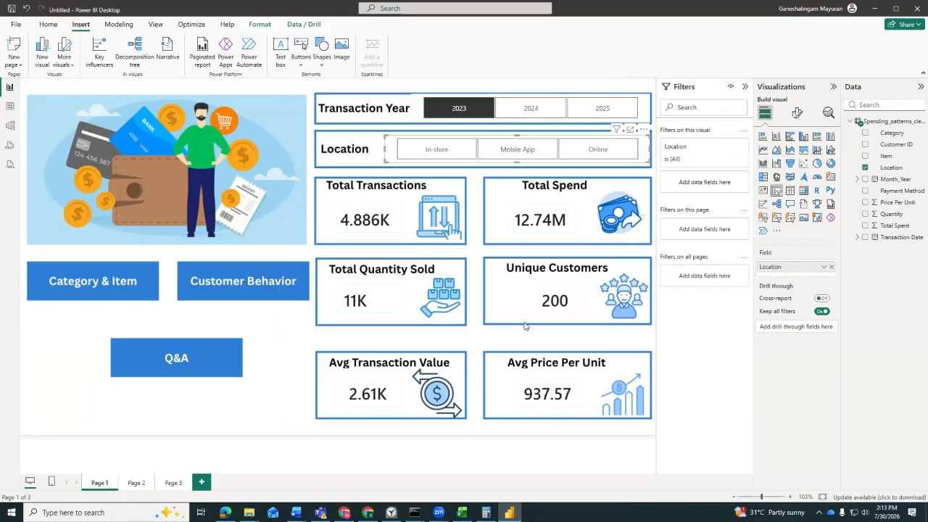
pyautogui.click(549, 111)
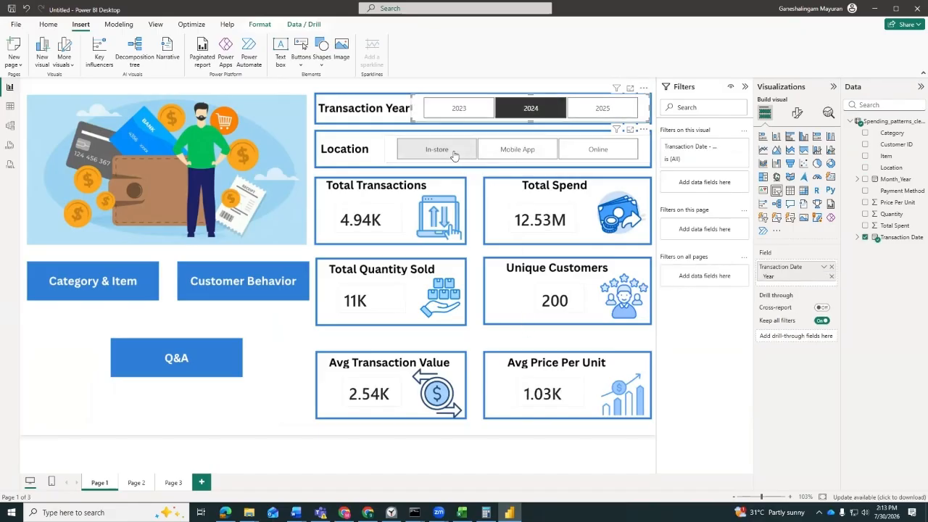
pyautogui.click(453, 154)
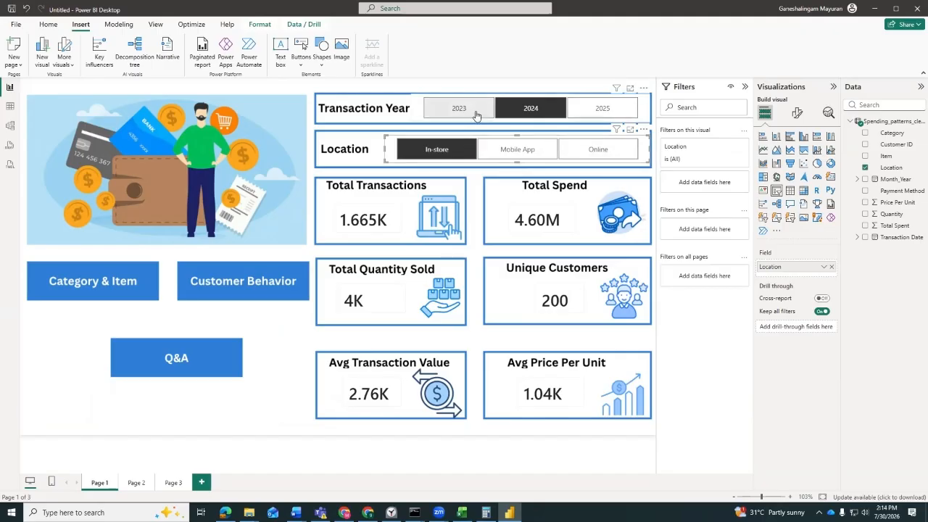
pyautogui.click(520, 150)
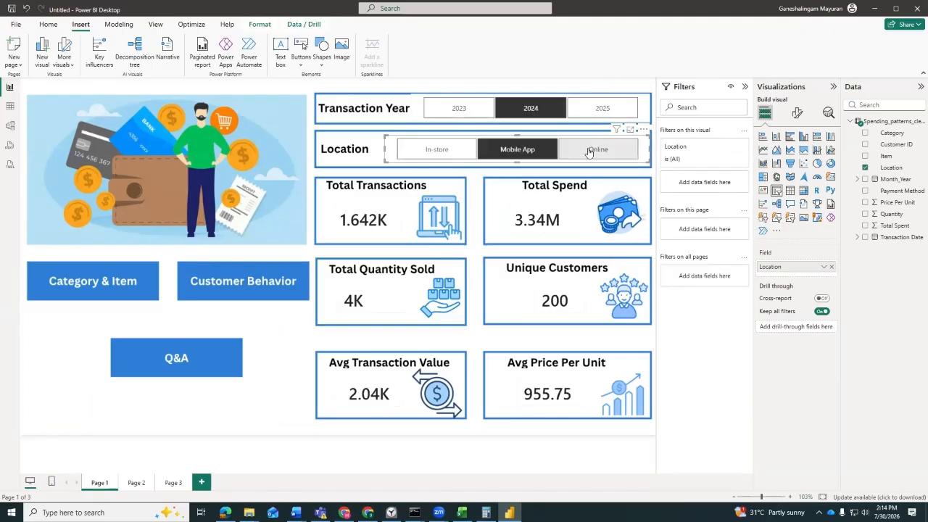
pyautogui.click(591, 149)
pyautogui.click(461, 109)
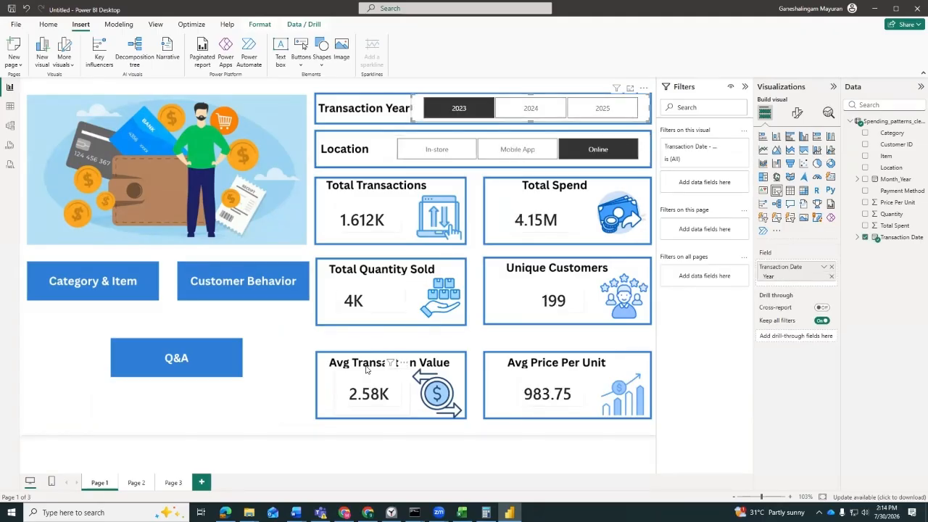
# Review the report on Page 2 and Page 3, and go back to Page 2
pyautogui.click(136, 483)
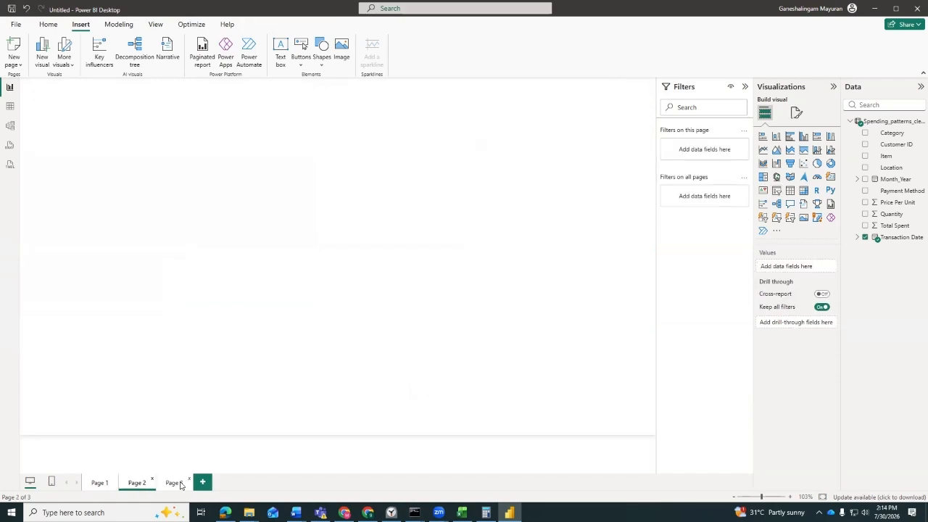
pyautogui.click(173, 482)
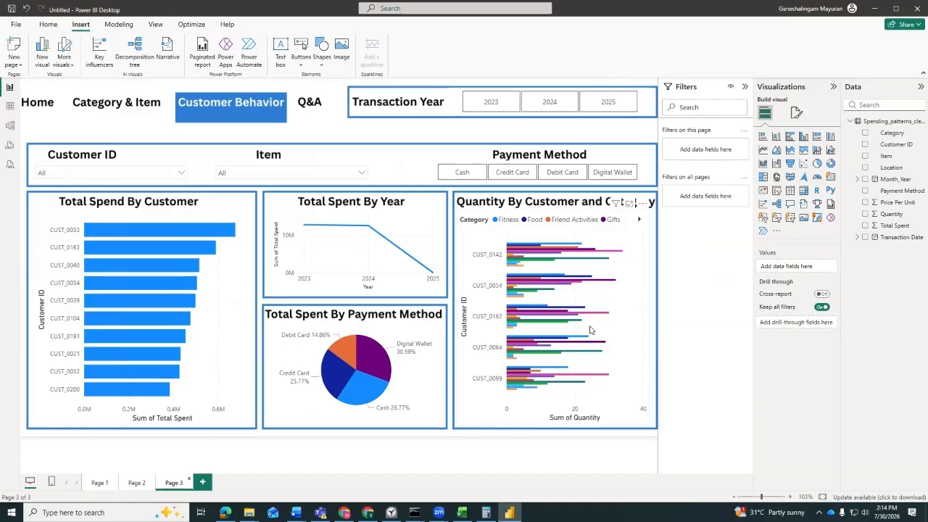
pyautogui.click(136, 483)
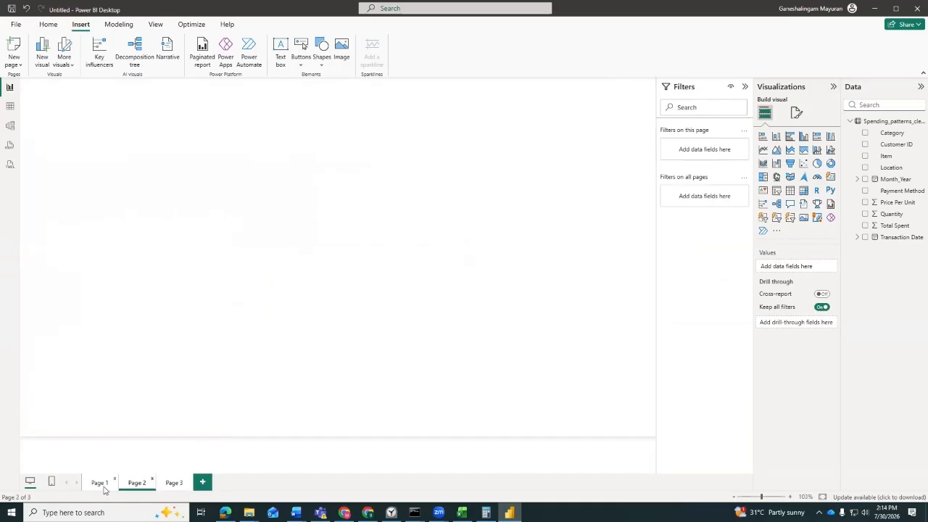